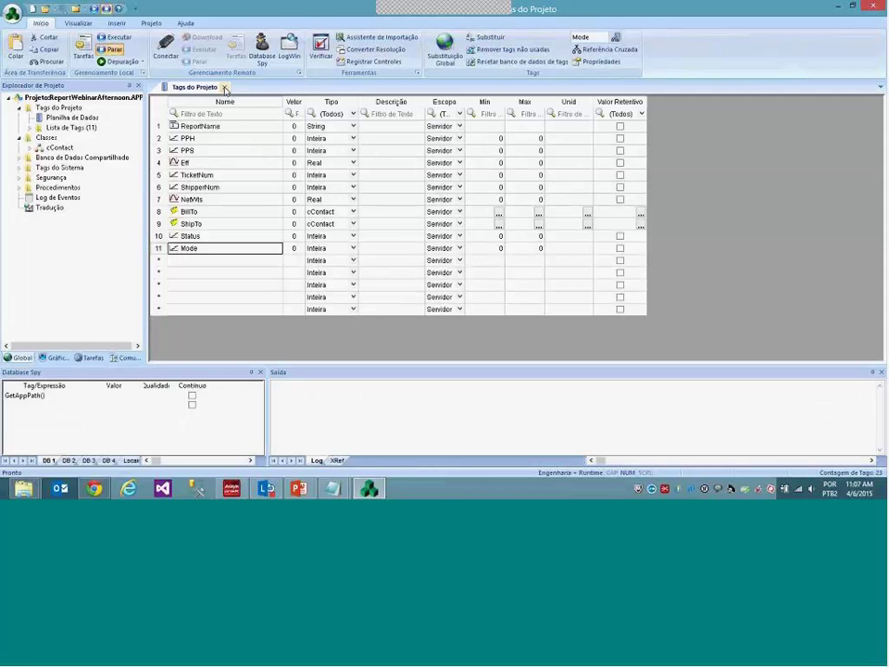
# Close the project tags sheet and insert a new report worksheet in the Relatórios folder of the project tasks
pyautogui.click(224, 87)
pyautogui.click(56, 357)
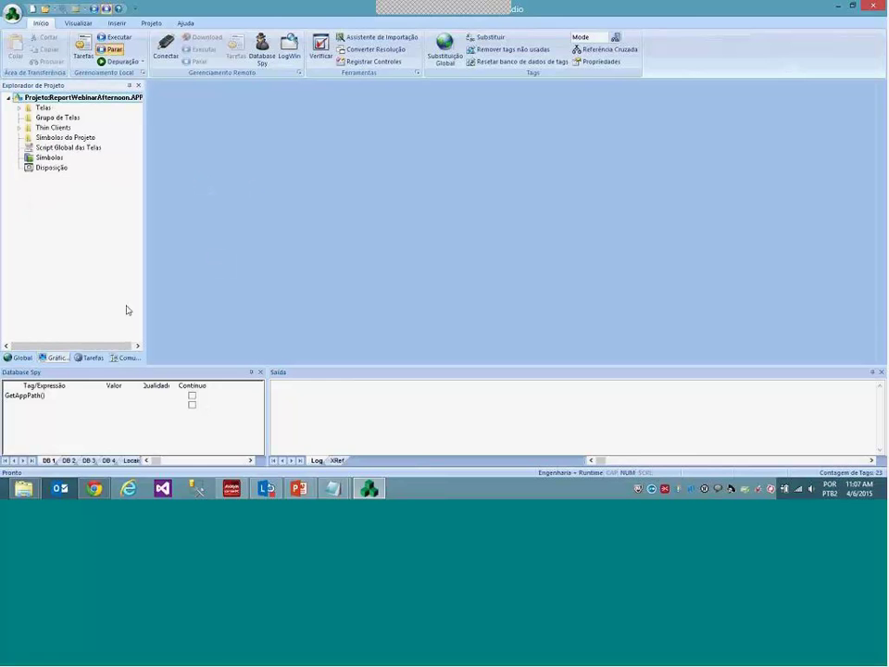
pyautogui.click(92, 358)
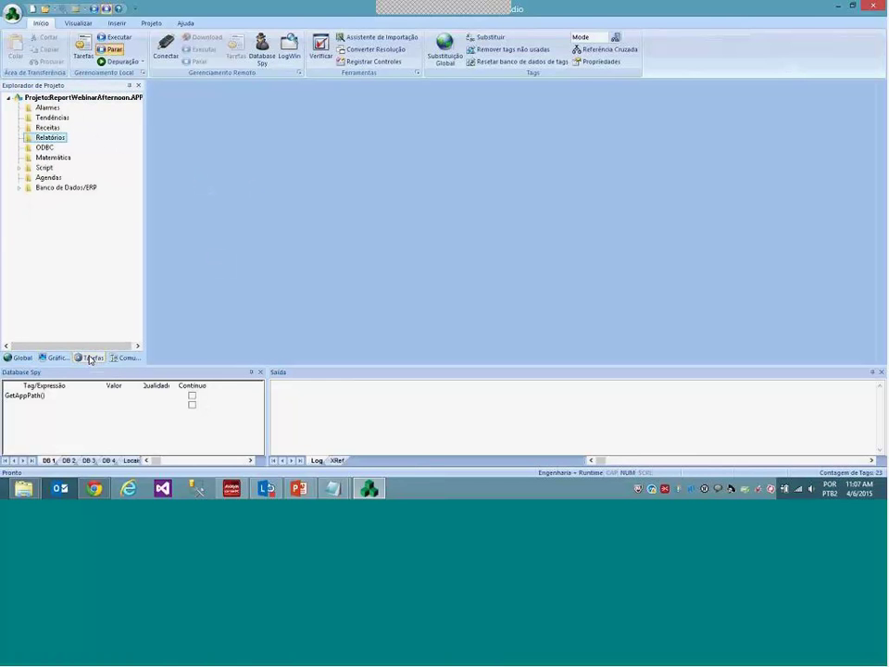
pyautogui.rightClick(59, 139)
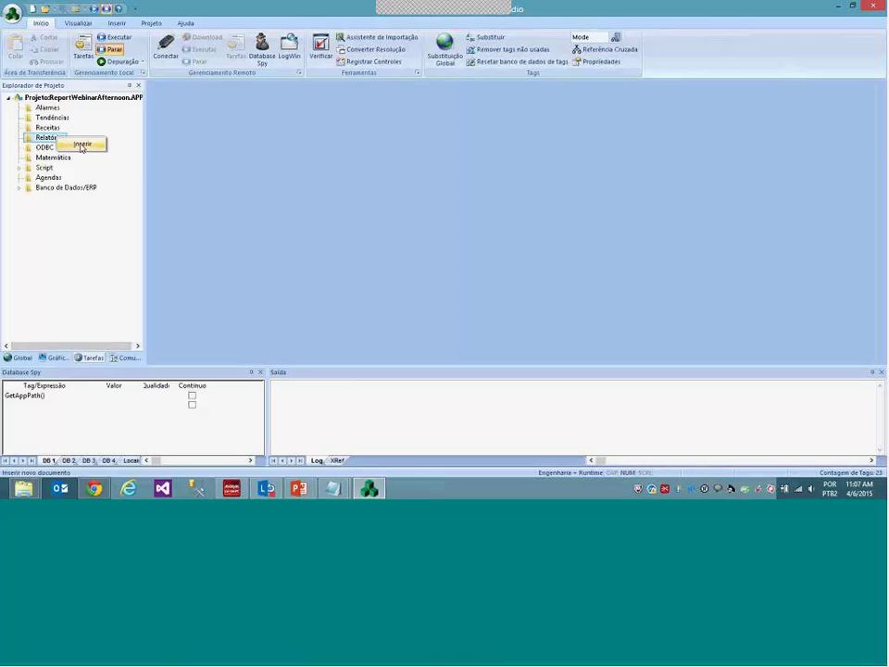
pyautogui.click(81, 145)
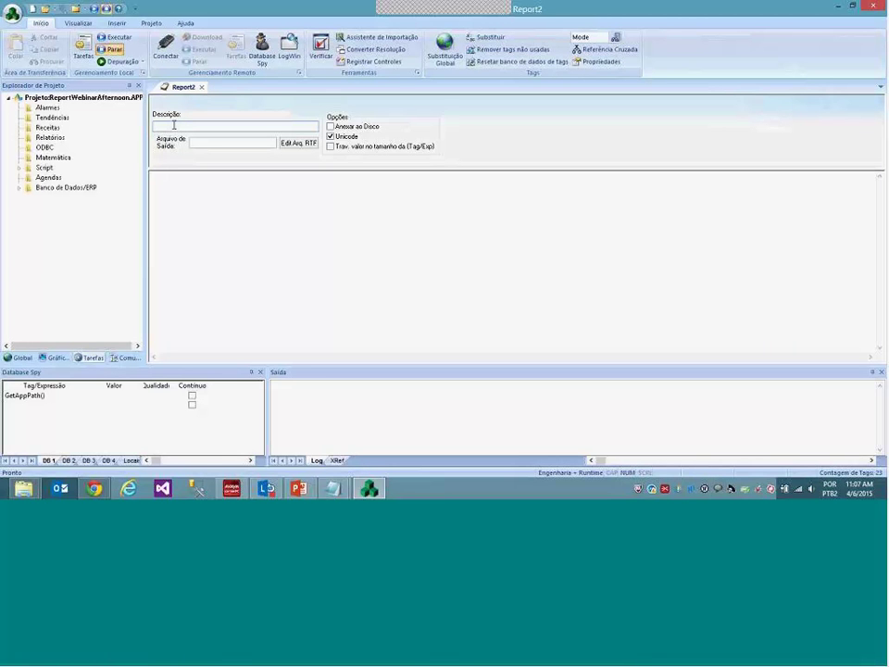
pyautogui.click(50, 137)
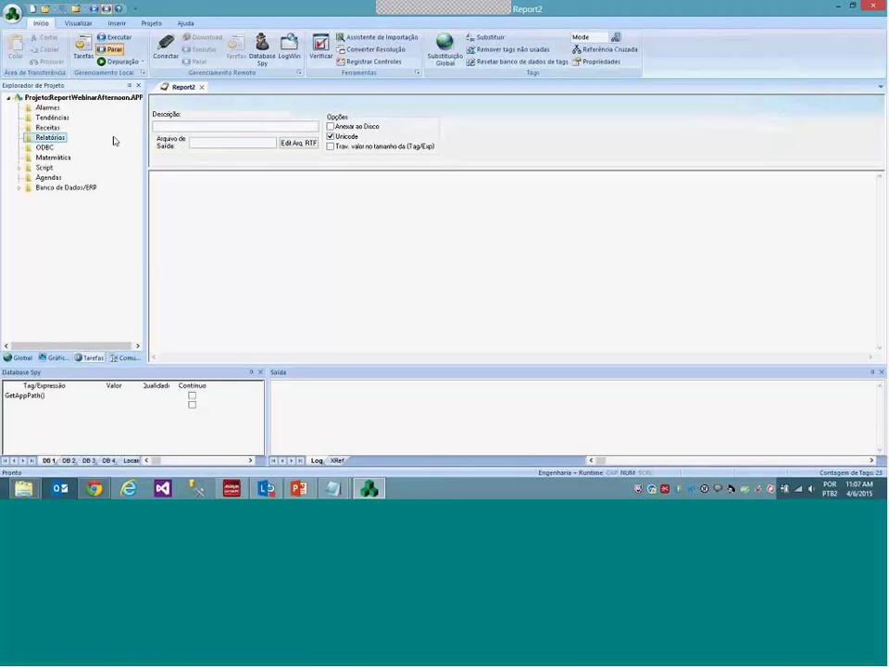
# Set the new report's description to "Relatorio TXT"
pyautogui.click(182, 126)
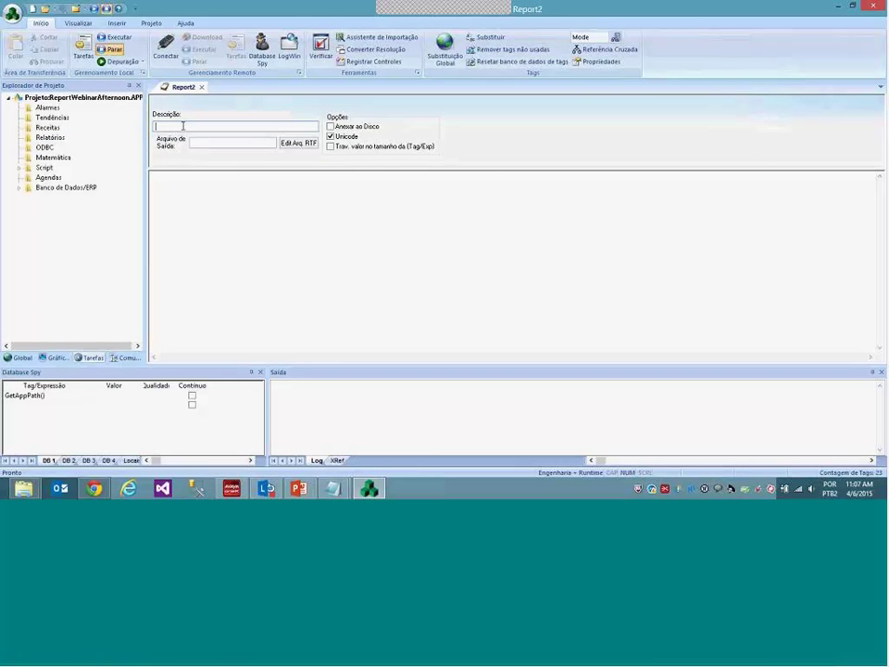
pyautogui.write('Relatorio.txt')
pyautogui.press('BackSpace')
pyautogui.press('BackSpace')
pyautogui.press('BackSpace')
pyautogui.press('BackSpace')
pyautogui.write('TXT')
pyautogui.click(226, 142)
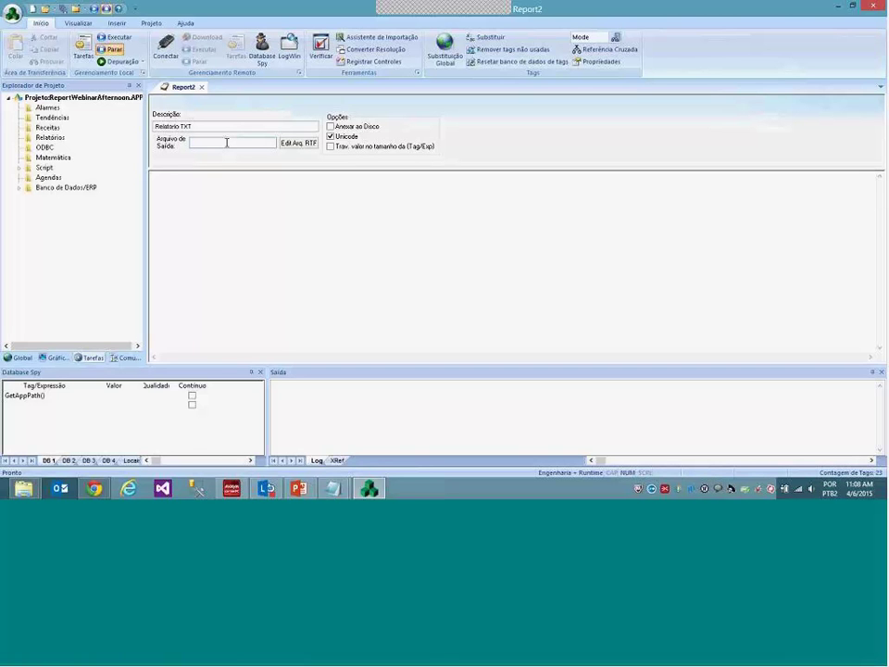
pyautogui.write('Relatoirio de Produção.txt')
pyautogui.moveTo(268, 142); pyautogui.dragTo(190, 143)
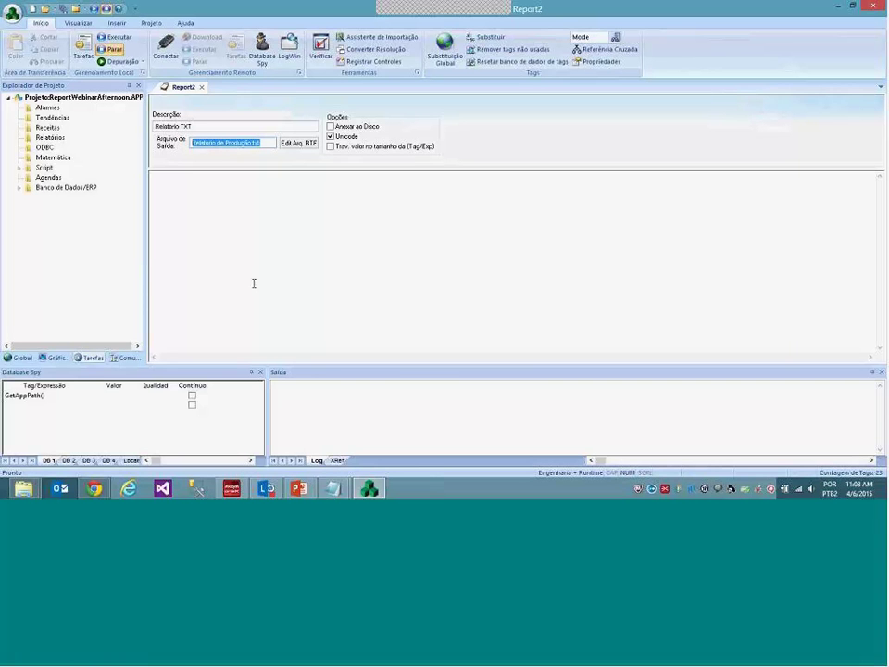
pyautogui.press('Delete')
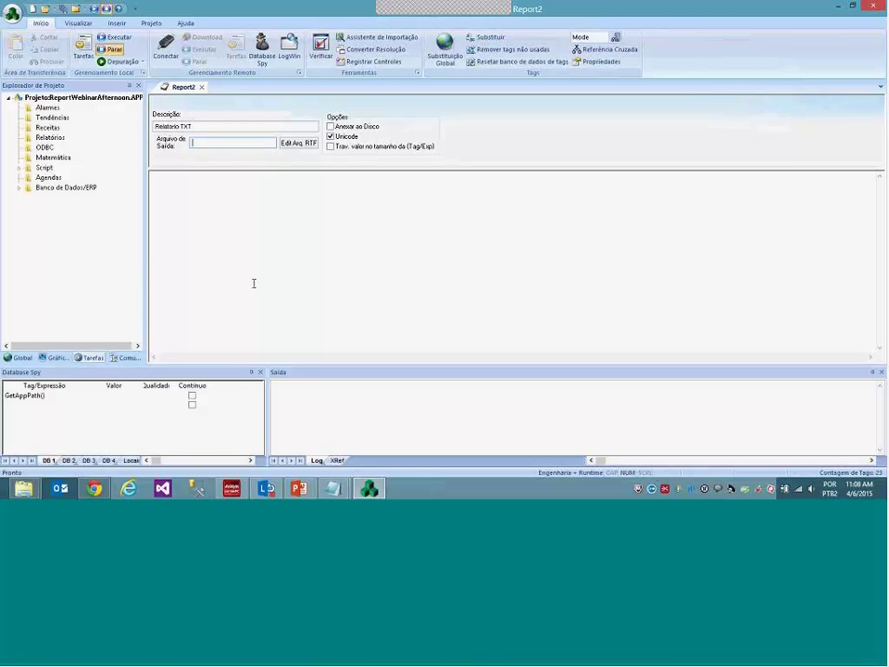
# Set the report's output file to {ReportName}.txt so its name comes from the tag
pyautogui.write('{')
pyautogui.write('ReportName}')
pyautogui.write('.txt')
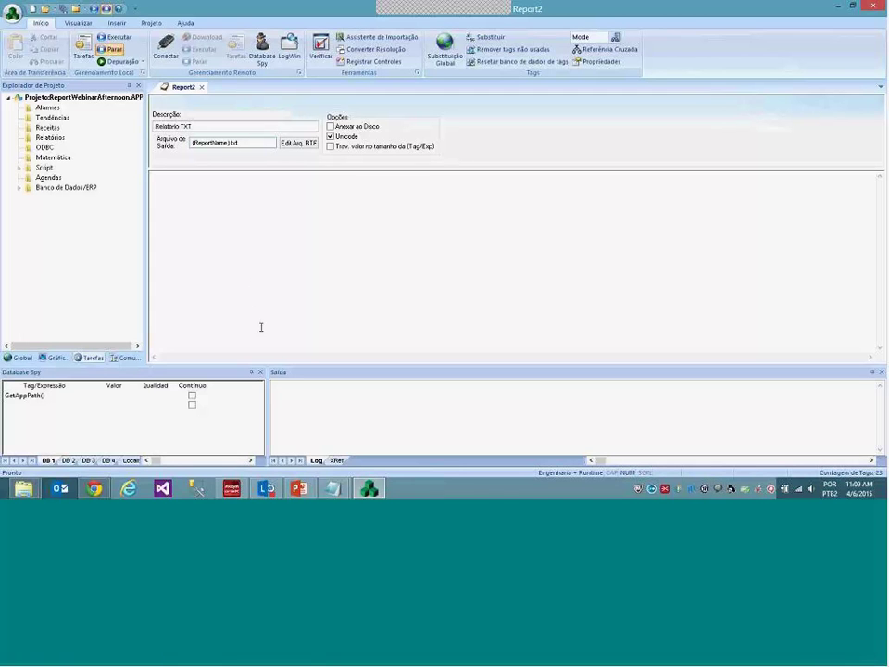
# Copy the text from Production Report through the last separator line in the TXT Notepad file into the report body
pyautogui.moveTo(332, 488)
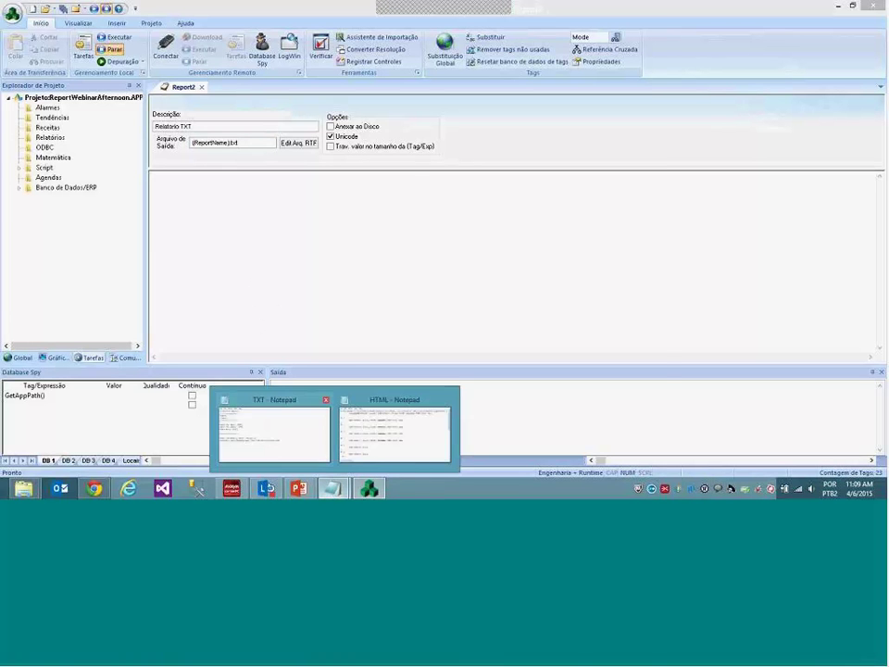
pyautogui.click(293, 441)
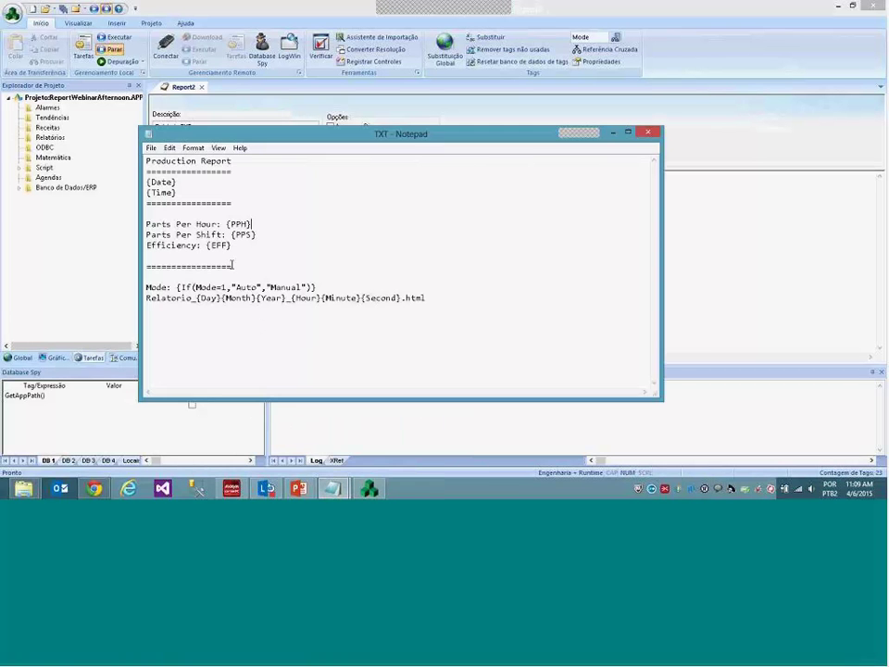
pyautogui.moveTo(232, 266); pyautogui.dragTo(146, 159)
pyautogui.hotkey('ctrl', 'c')
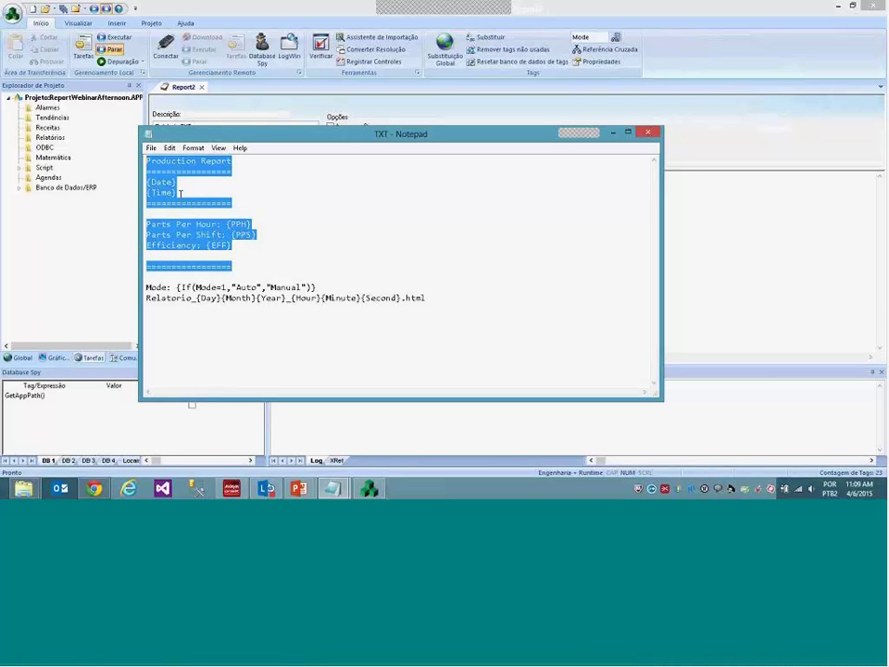
pyautogui.click(613, 133)
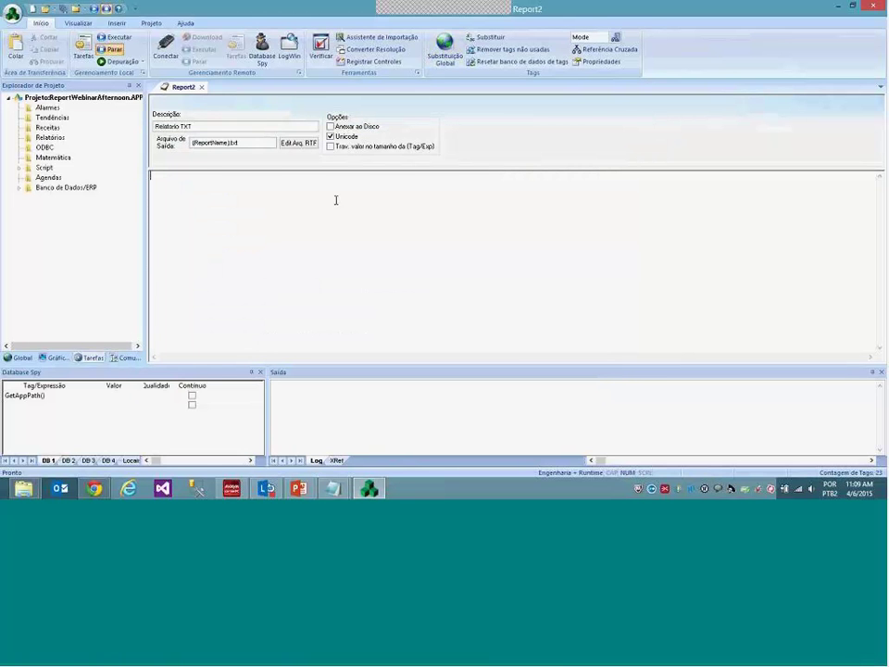
pyautogui.hotkey('ctrl', 'v')
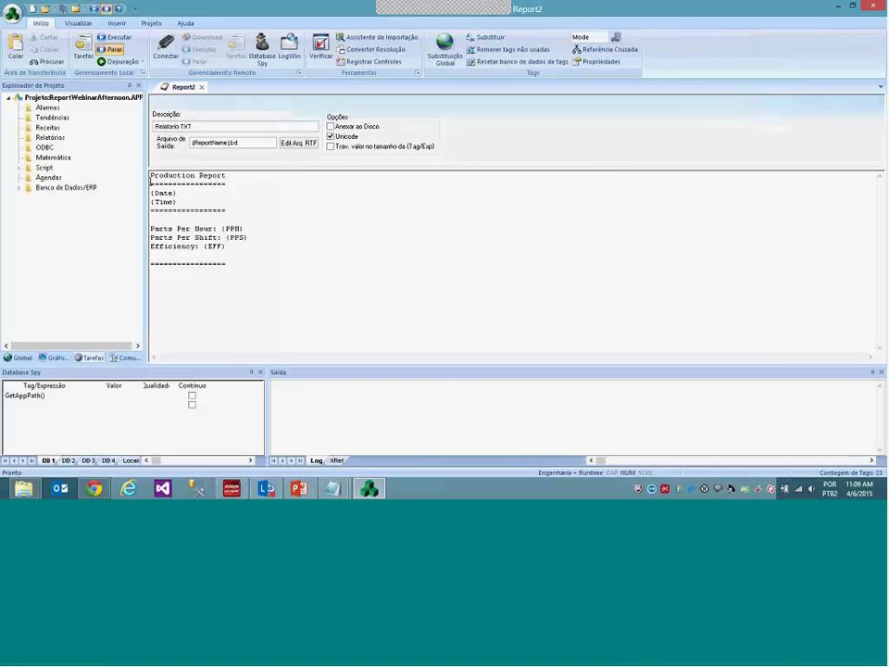
pyautogui.press('Return')
pyautogui.press('Return')
pyautogui.write('Fim do ')
pyautogui.write('Rep')
pyautogui.press('BackSpace')
pyautogui.write('latório')
pyautogui.press('BackSpace')
pyautogui.press('BackSpace')
pyautogui.press('BackSpace')
pyautogui.press('BackSpace')
pyautogui.press('BackSpace')
pyautogui.press('BackSpace')
pyautogui.press('BackSpace')
pyautogui.press('BackSpace')
pyautogui.press('BackSpace')
pyautogui.press('BackSpace')
pyautogui.press('BackSpace')
pyautogui.press('BackSpace')
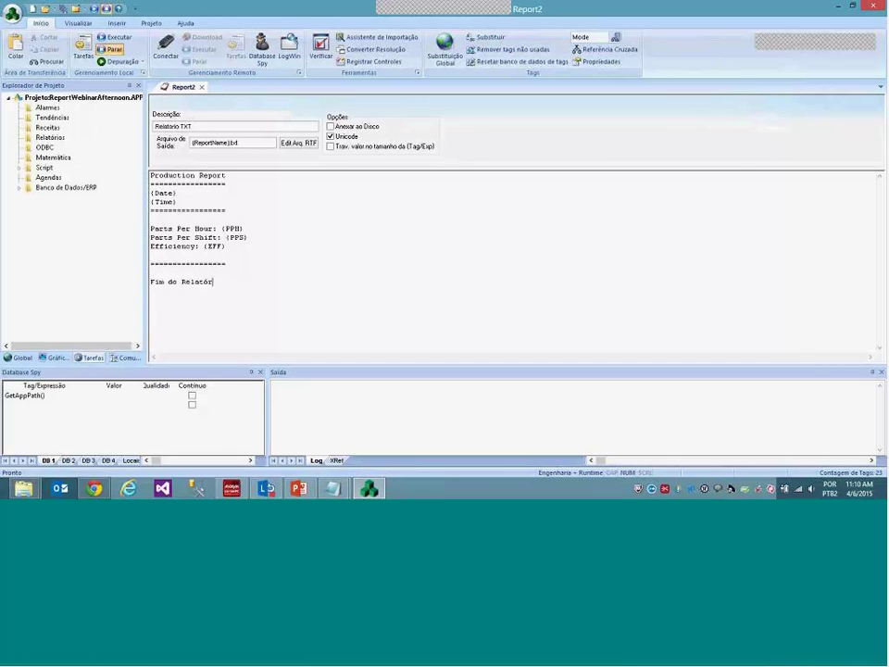
pyautogui.press('BackSpace')
pyautogui.press('BackSpace')
pyautogui.press('BackSpace')
pyautogui.press('BackSpace')
pyautogui.press('BackSpace')
pyautogui.press('BackSpace')
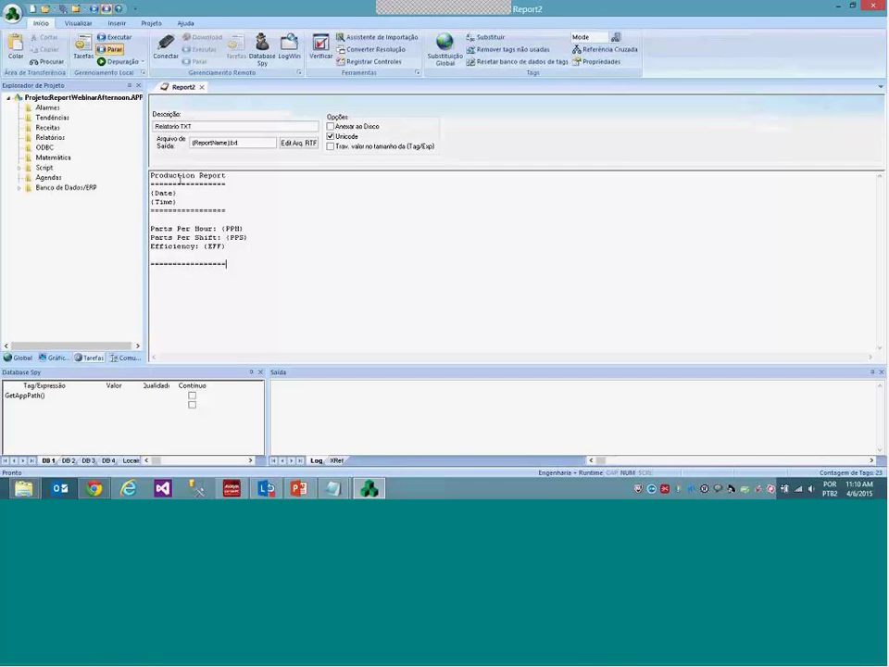
# Examine the report body's title, the {Date} and {Time} fields, and the tag fields for parts per hour, parts per shift and efficiency
pyautogui.moveTo(175, 175); pyautogui.dragTo(237, 176)
pyautogui.click(236, 176)
pyautogui.moveTo(152, 193); pyautogui.dragTo(174, 202)
pyautogui.click(176, 196)
pyautogui.click(221, 214)
pyautogui.moveTo(225, 227)
pyautogui.mouseDown()
pyautogui.moveTo(244, 228)
pyautogui.moveTo(229, 237)
pyautogui.mouseUp()
pyautogui.click(209, 249)
pyautogui.moveTo(152, 191); pyautogui.dragTo(172, 193)
pyautogui.click(172, 193)
pyautogui.moveTo(174, 192); pyautogui.dragTo(150, 194)
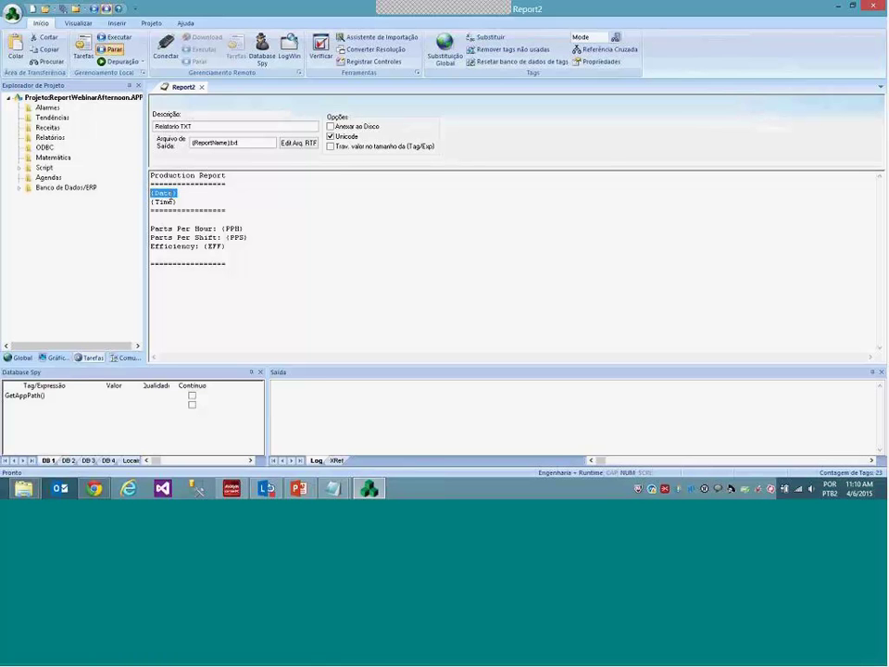
pyautogui.click(175, 202)
pyautogui.hotkey('shift', 'Left')
pyautogui.hotkey('shift', 'Left')
pyautogui.hotkey('shift', 'Left')
pyautogui.hotkey('shift', 'Left')
pyautogui.hotkey('shift', 'Left')
pyautogui.hotkey('shift', 'Left')
pyautogui.click(231, 228)
pyautogui.doubleClick(232, 228)
pyautogui.click(232, 228)
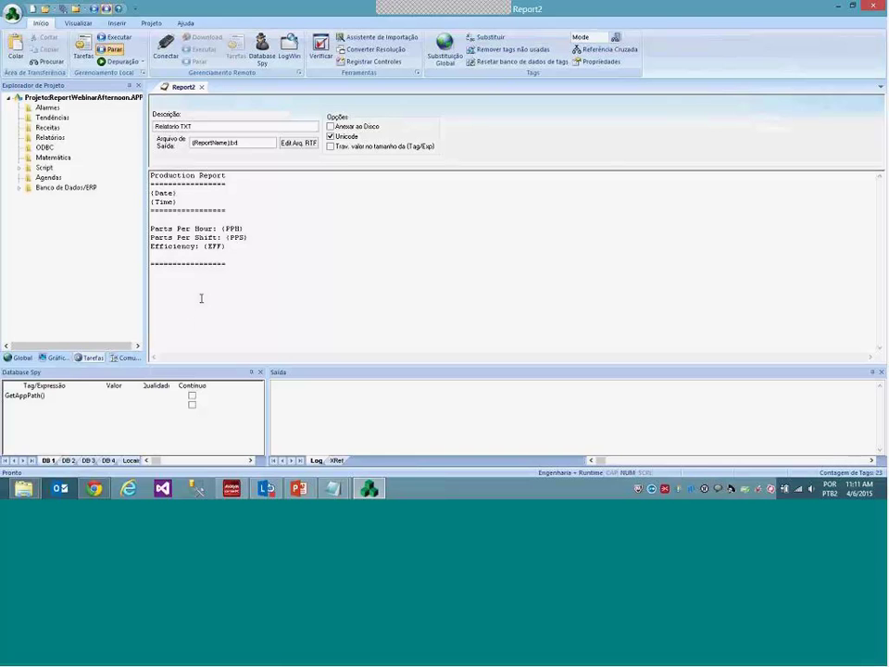
pyautogui.click(199, 263)
# Close the report worksheet and save it under the file name 1
pyautogui.hotkey('ctrl', 'F4')
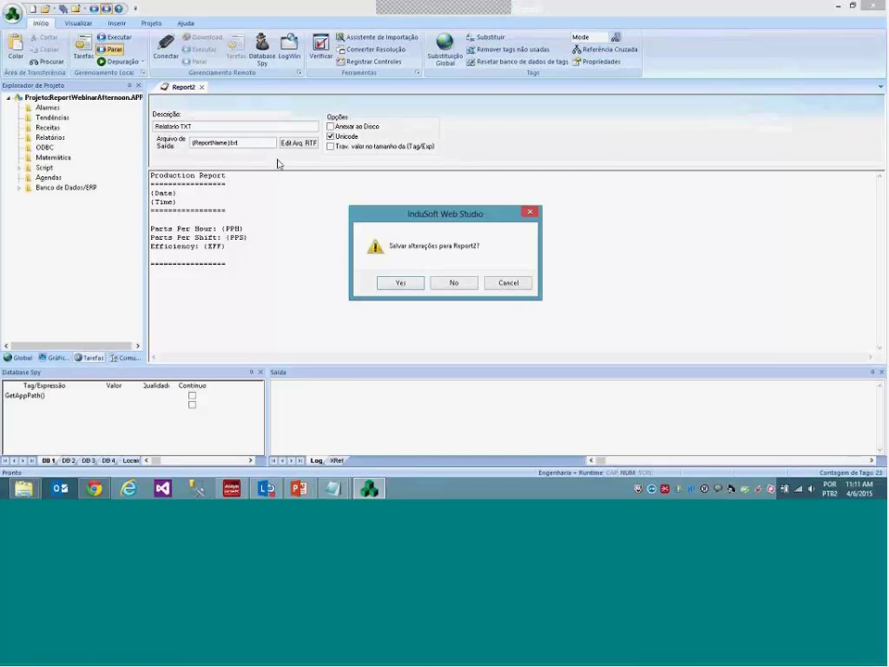
pyautogui.click(401, 283)
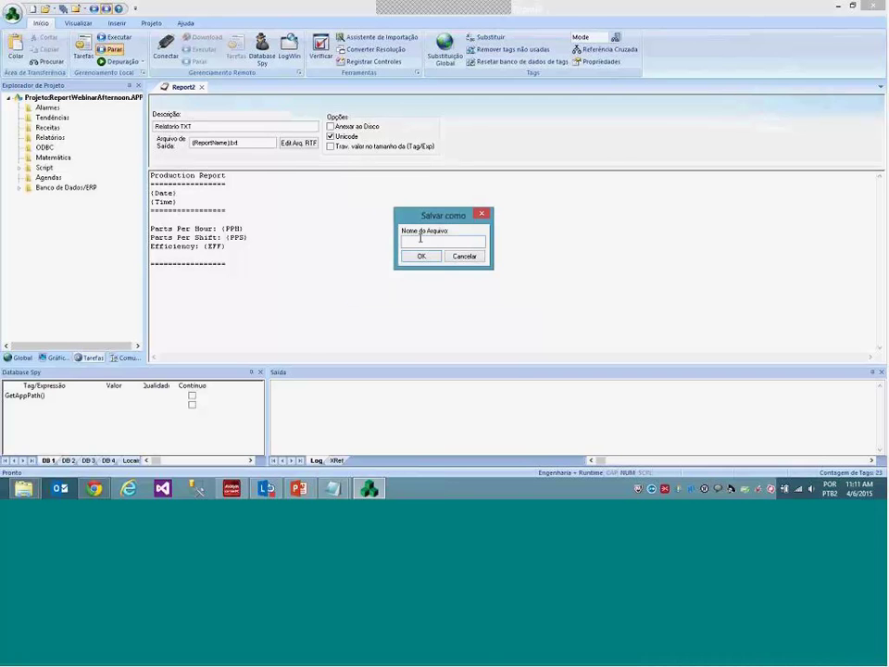
pyautogui.write('1')
pyautogui.press('Return')
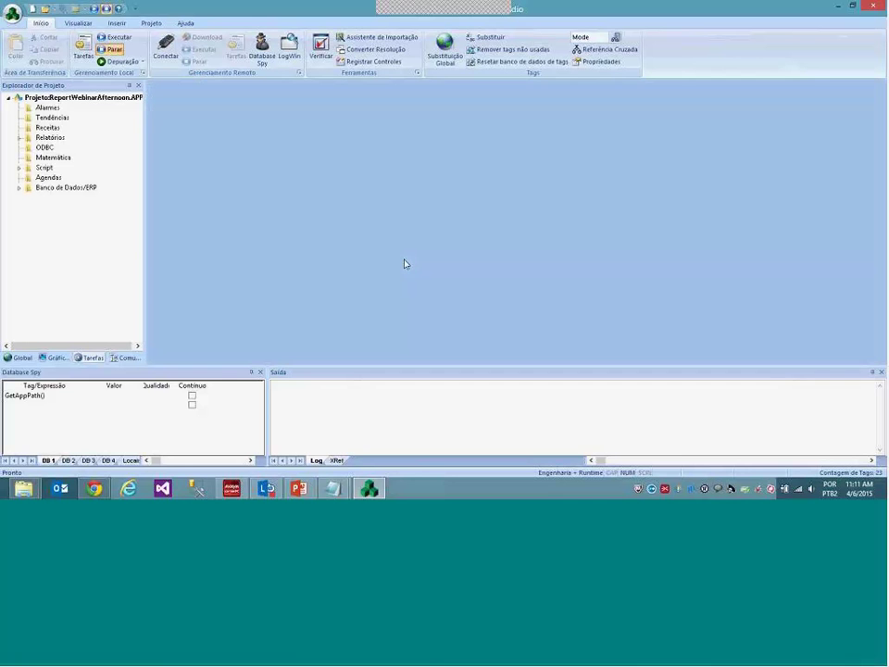
# Reopen the saved Relatorio TXT report from the Relatórios folder to check its contents, and close it again
pyautogui.doubleClick(48, 137)
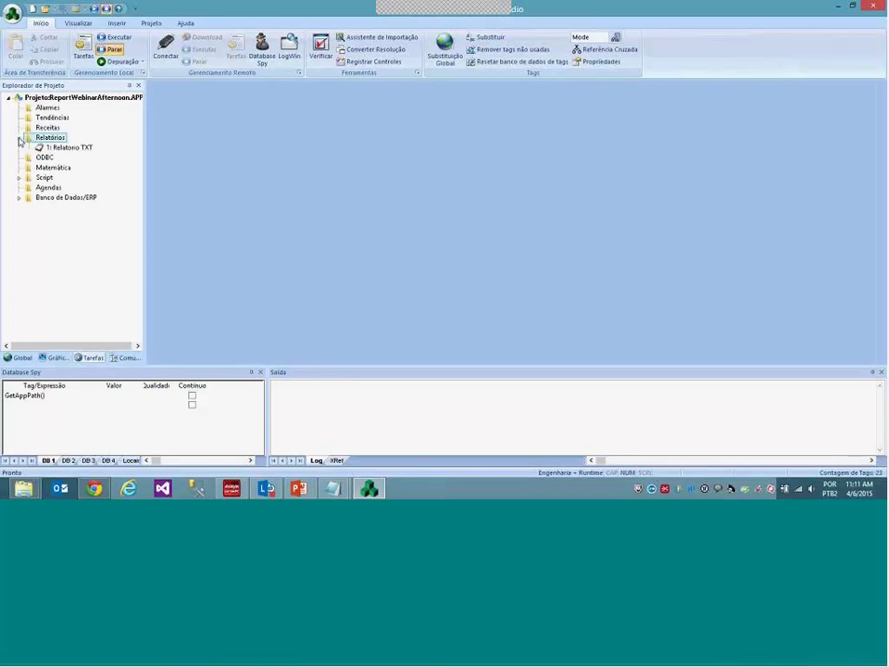
pyautogui.click(66, 147)
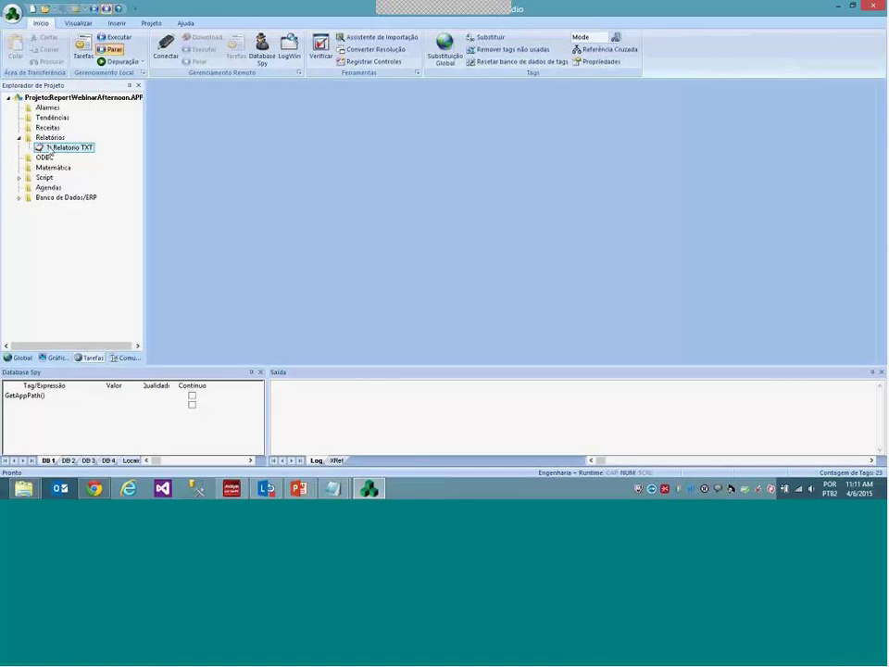
pyautogui.doubleClick(74, 147)
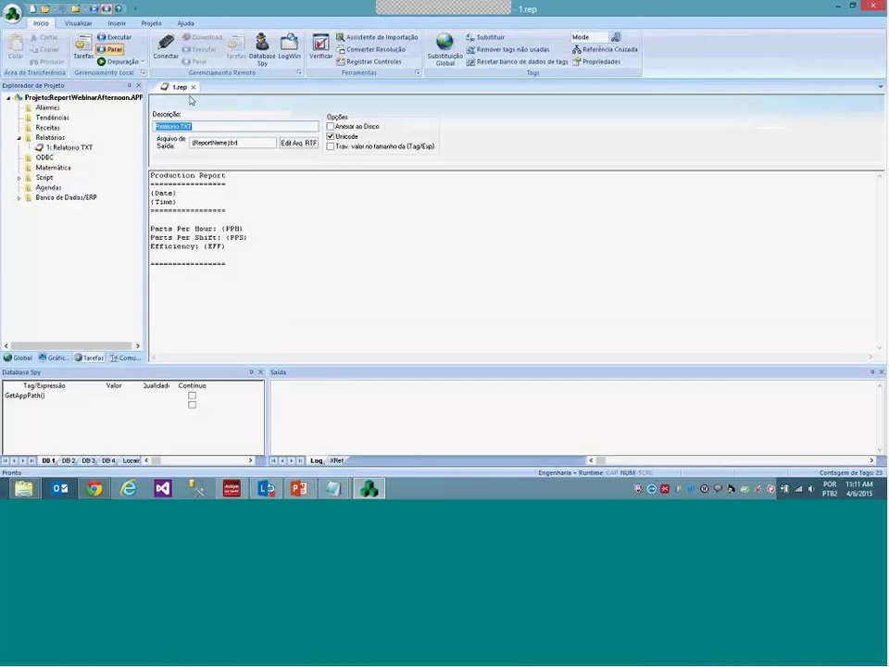
pyautogui.click(194, 87)
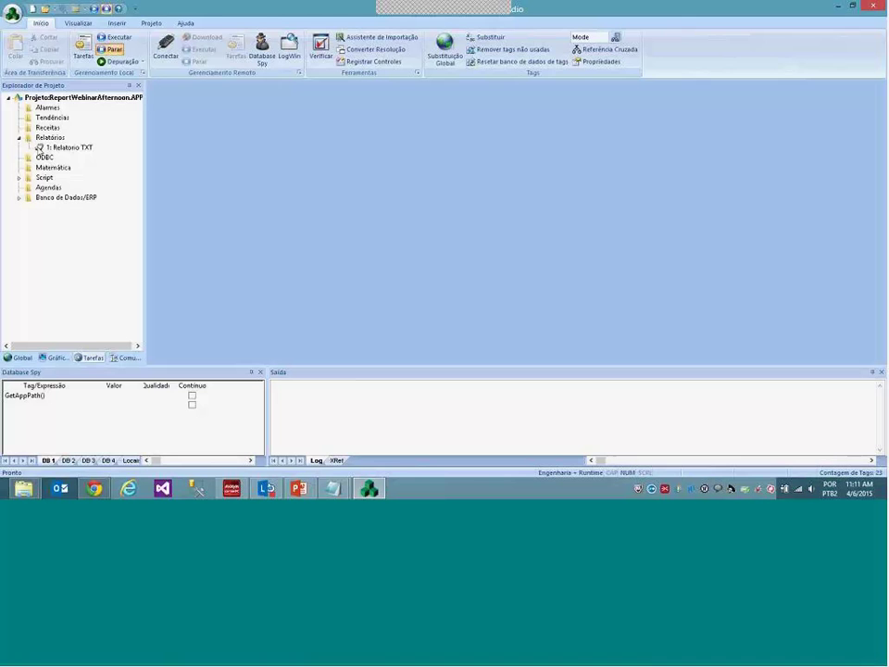
pyautogui.click(41, 149)
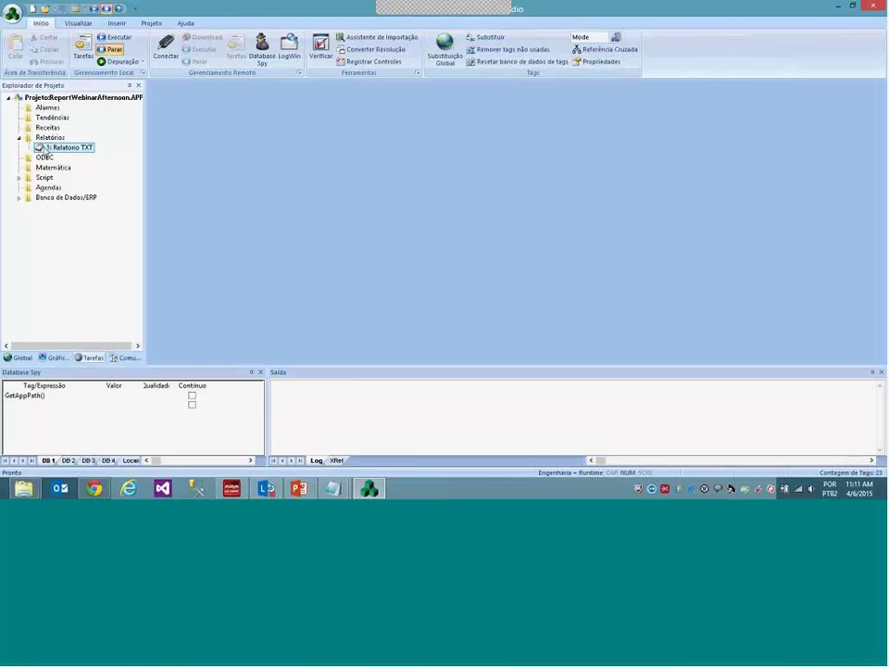
# Try to open the main.scr screen from the Telas folder of the project graphics
pyautogui.click(51, 357)
pyautogui.click(18, 108)
pyautogui.doubleClick(48, 119)
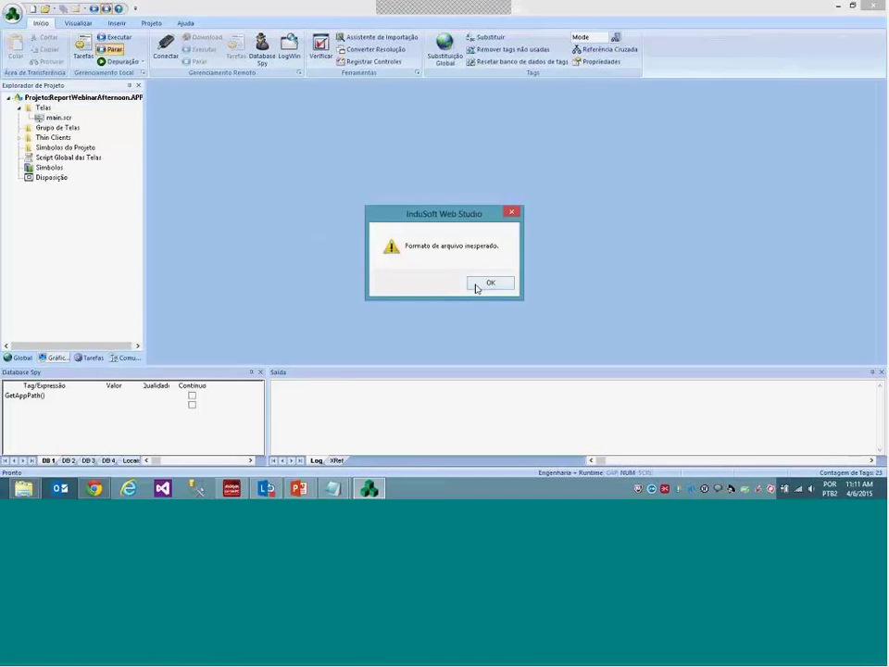
pyautogui.click(480, 286)
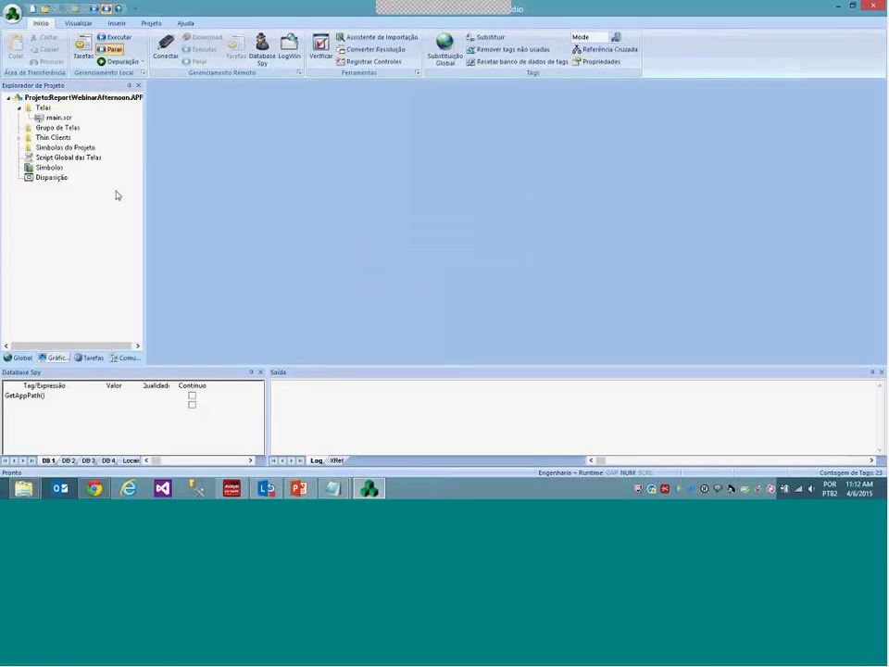
# Try to delete main.scr from the Telas folder in the project tree, and collapse the folder
pyautogui.rightClick(55, 119)
pyautogui.click(81, 140)
pyautogui.click(420, 282)
pyautogui.click(490, 283)
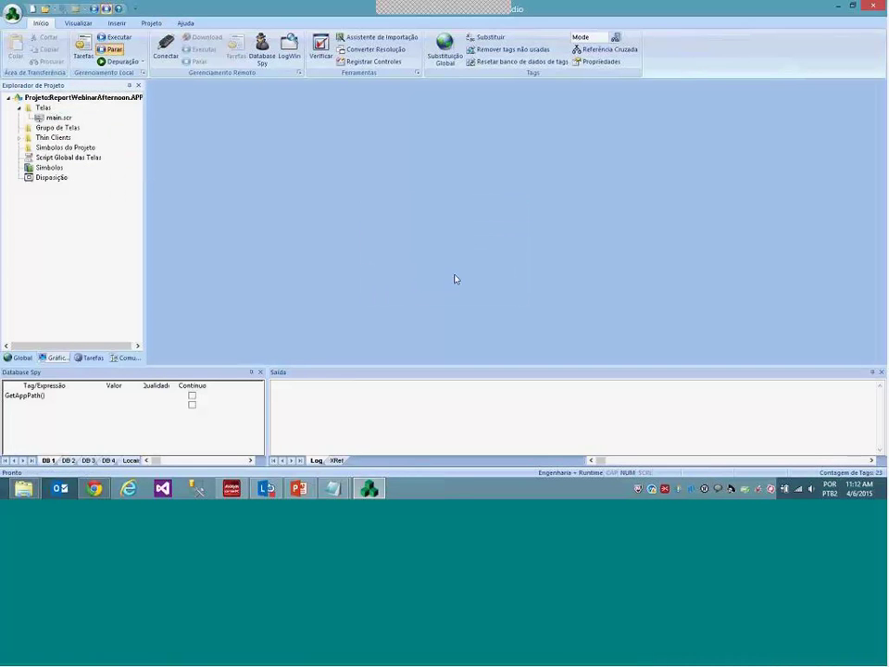
pyautogui.click(22, 110)
pyautogui.click(19, 107)
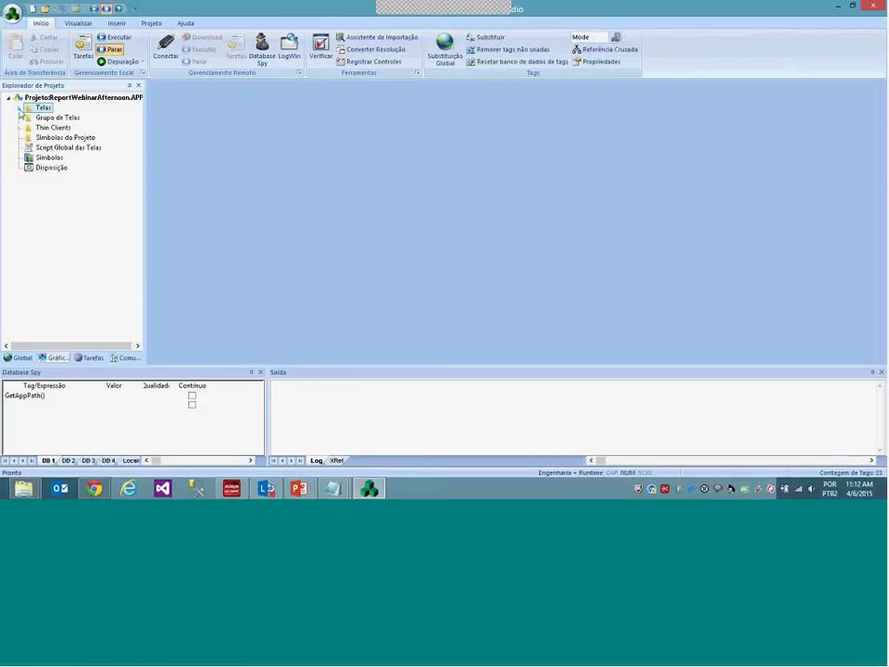
# Switch to File Explorer, delete all files in the ReportWebinarAfternoon project's Screen folder, and return to InduSoft Web Studio
pyautogui.click(25, 489)
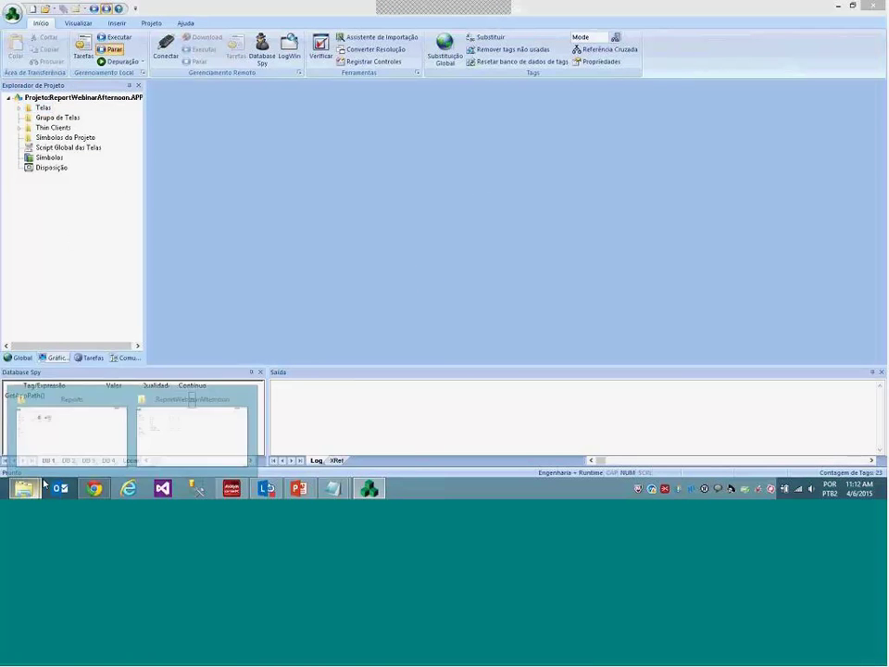
pyautogui.click(154, 450)
pyautogui.doubleClick(149, 117)
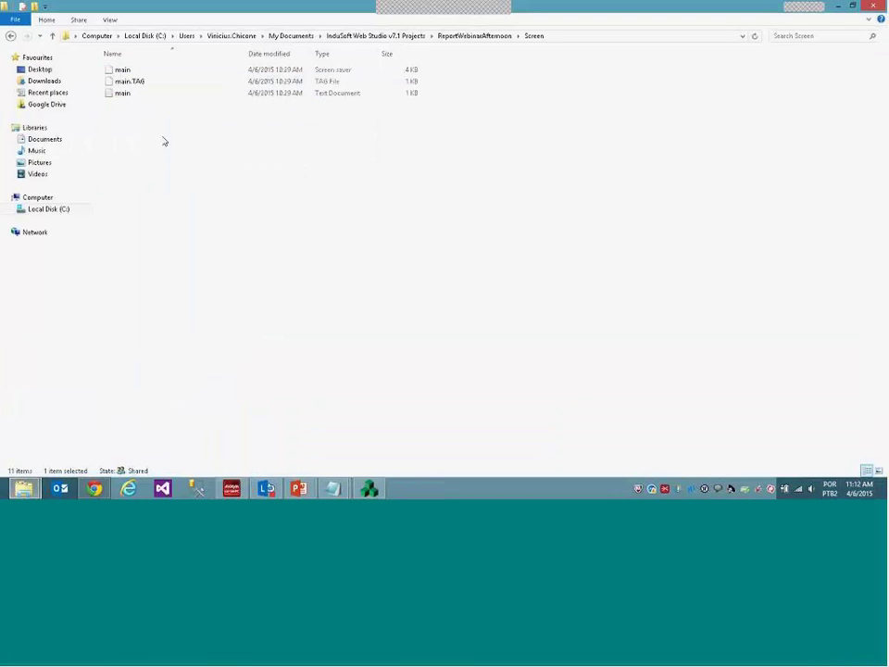
pyautogui.hotkey('ctrl', 'a')
pyautogui.press('Delete')
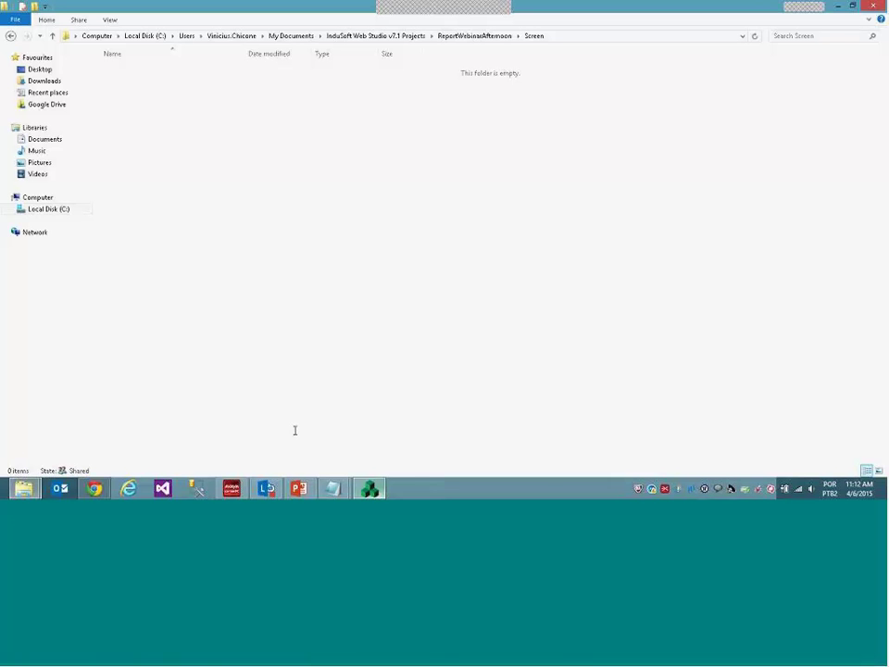
pyautogui.hotkey('alt', 'Tab')
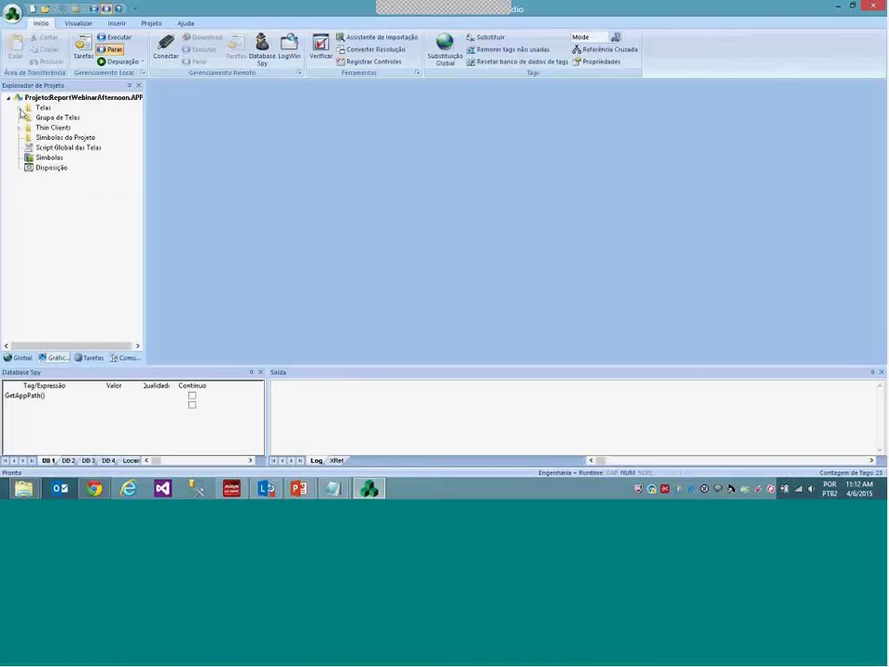
# Insert a new screen in the Telas folder, accepting the default screen attributes
pyautogui.click(12, 12)
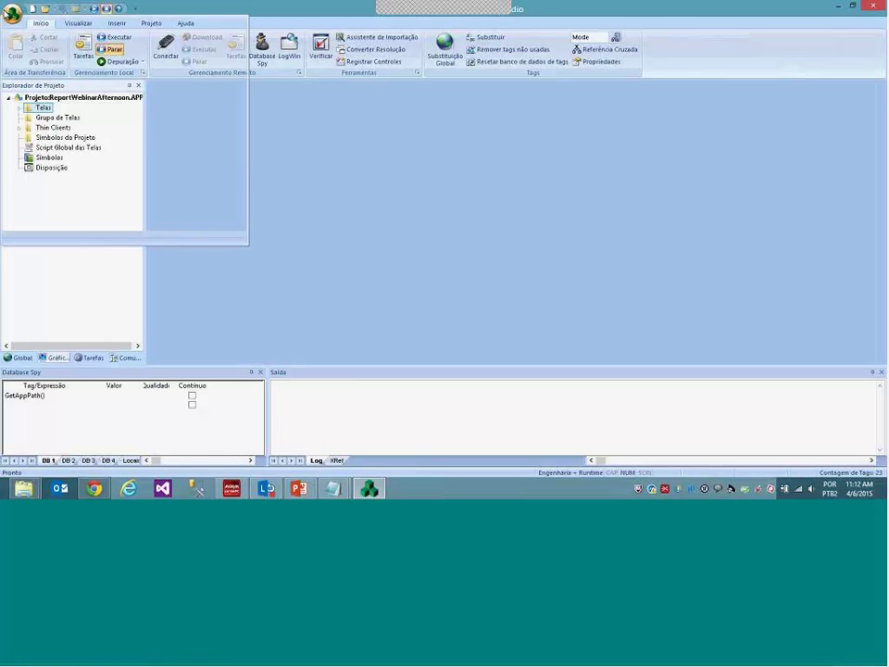
pyautogui.click(116, 53)
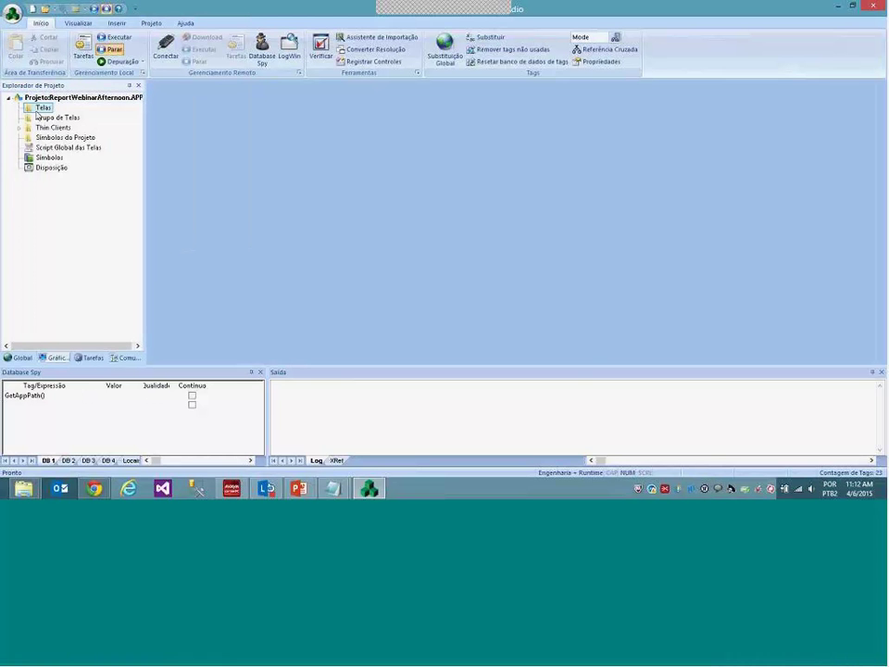
pyautogui.rightClick(39, 109)
pyautogui.click(56, 116)
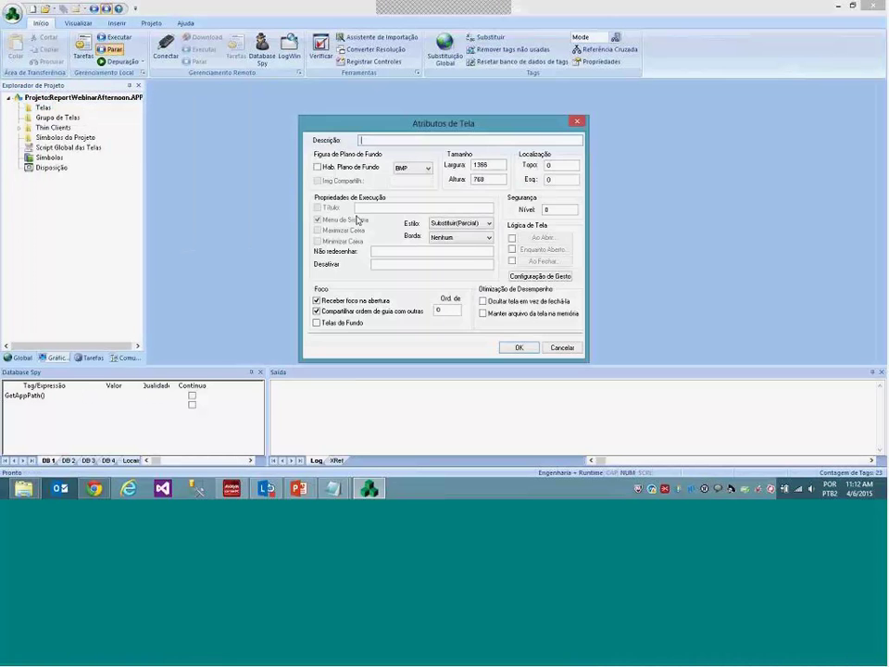
pyautogui.click(519, 347)
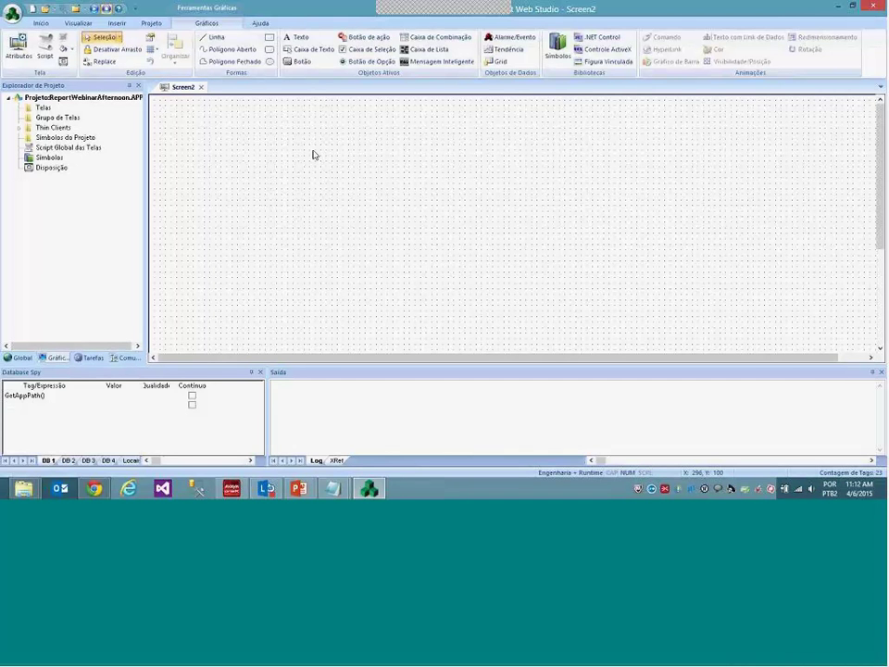
# Place a button about 151 by 91 pixels on the new screen and add a VBScript command to it
pyautogui.click(302, 61)
pyautogui.moveTo(194, 128)
pyautogui.mouseDown()
pyautogui.moveTo(274, 177)
pyautogui.moveTo(248, 184)
pyautogui.mouseUp()
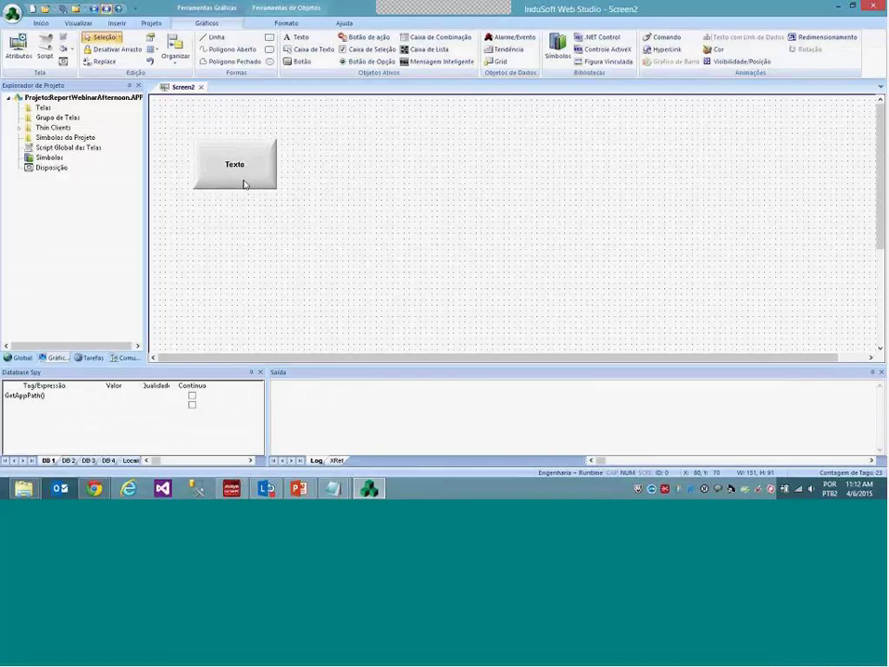
pyautogui.click(243, 185)
pyautogui.doubleClick(246, 170)
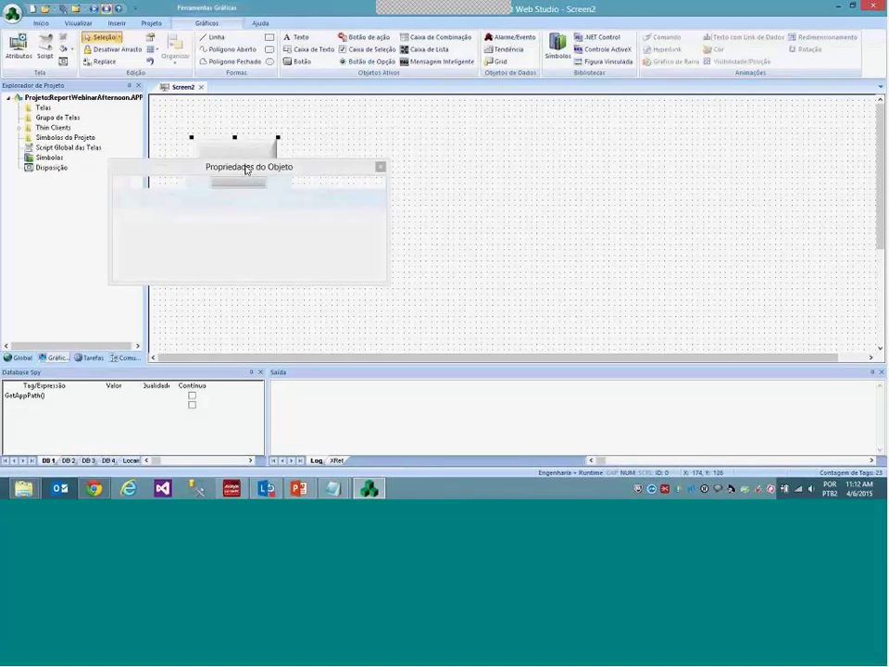
pyautogui.moveTo(244, 169); pyautogui.dragTo(423, 151)
pyautogui.click(526, 247)
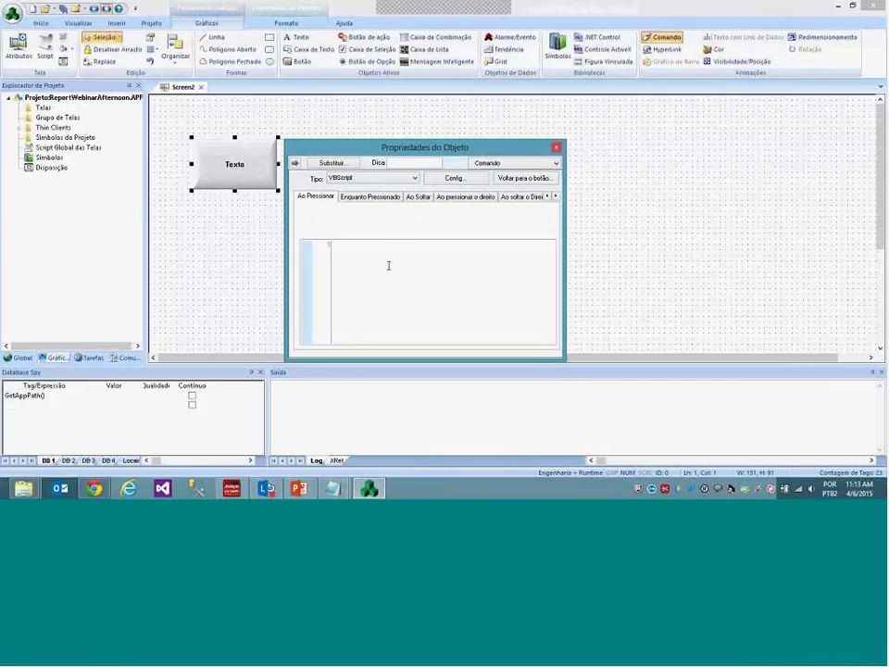
pyautogui.write('$')
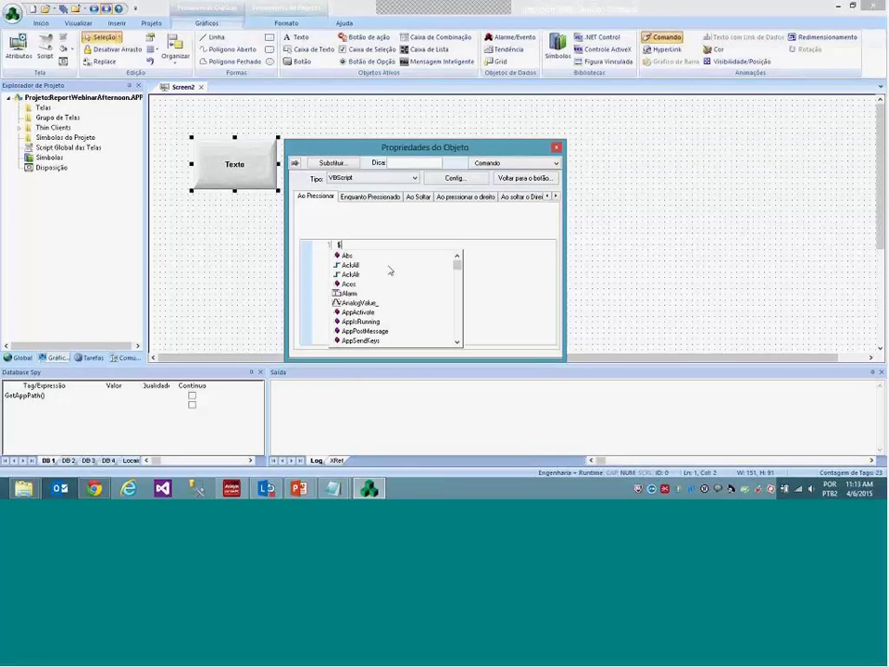
pyautogui.write('report')
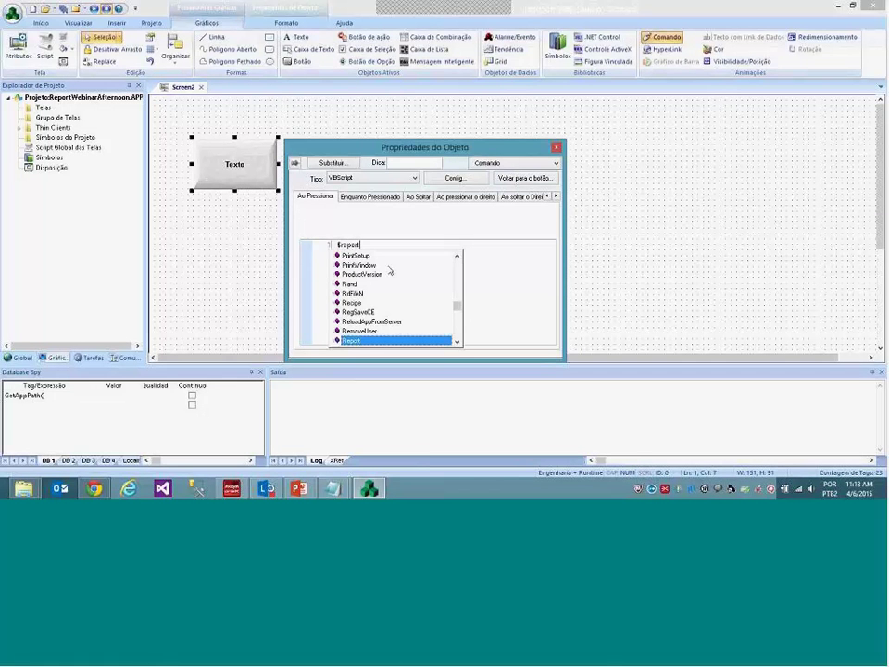
pyautogui.press('Return')
pyautogui.write('9')
pyautogui.press('BackSpace')
pyautogui.write('(')
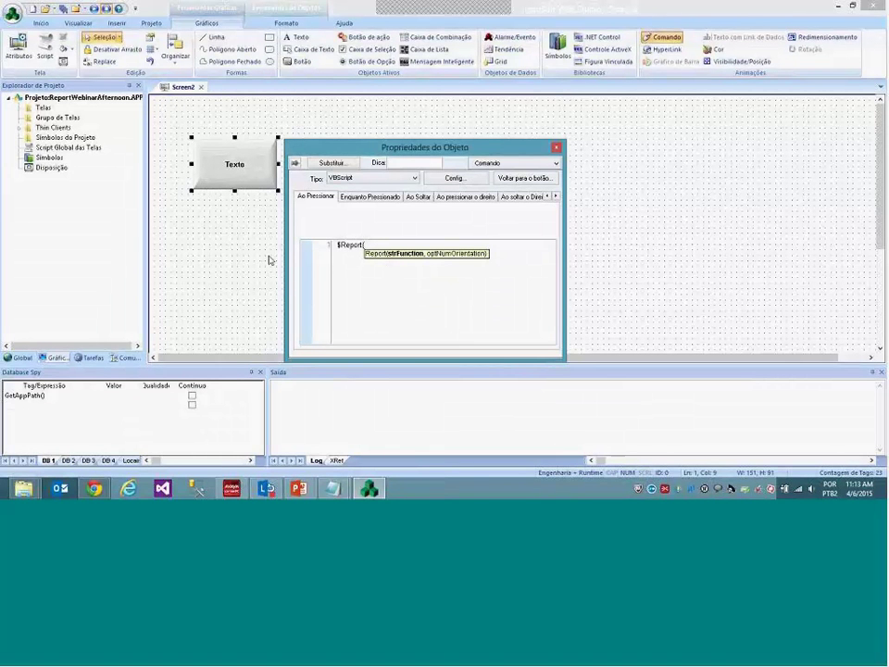
pyautogui.press('BackSpace')
pyautogui.moveTo(375, 260); pyautogui.dragTo(323, 260)
pyautogui.press('BackSpace')
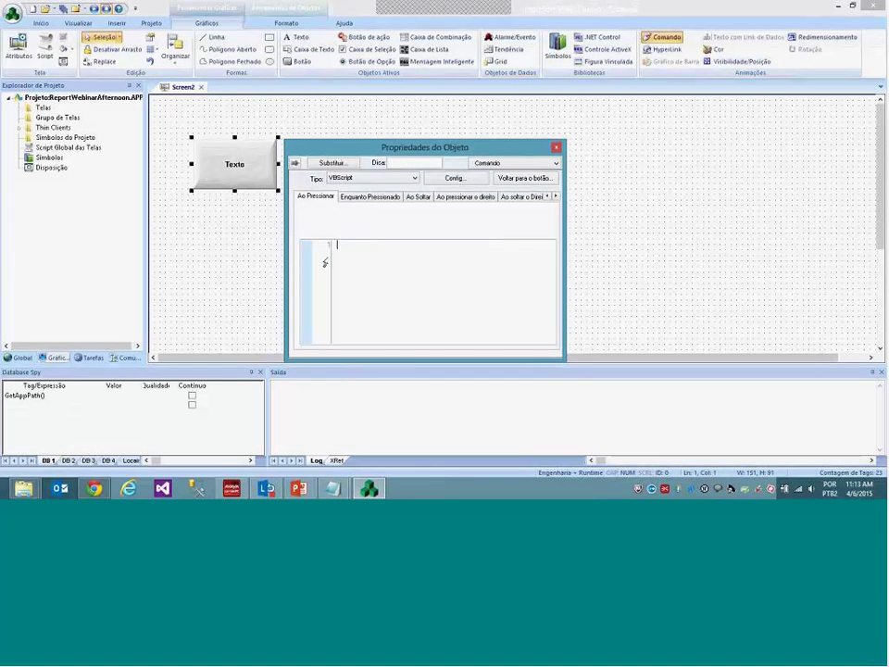
# Open the Report function's topic in the technical reference, among the Module Activity functions of the Built-in Scripting Language appendix
pyautogui.click(274, 252)
pyautogui.click(258, 25)
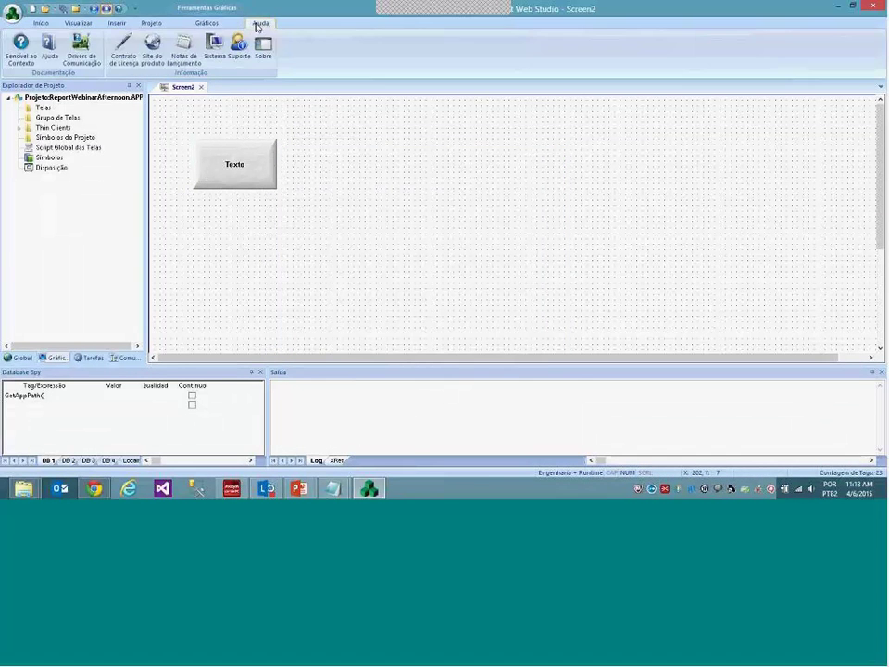
pyautogui.click(49, 46)
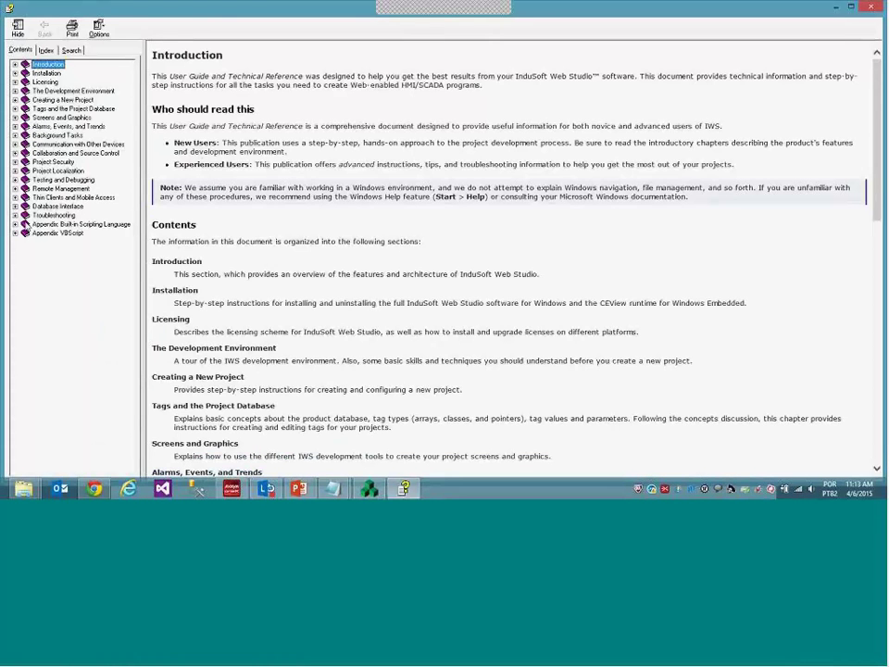
pyautogui.click(15, 225)
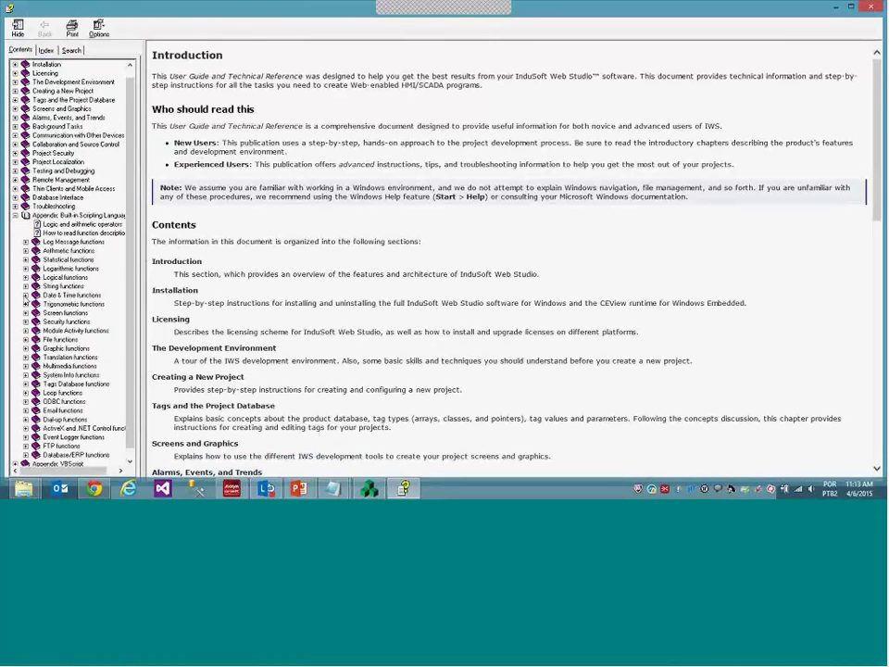
pyautogui.click(26, 331)
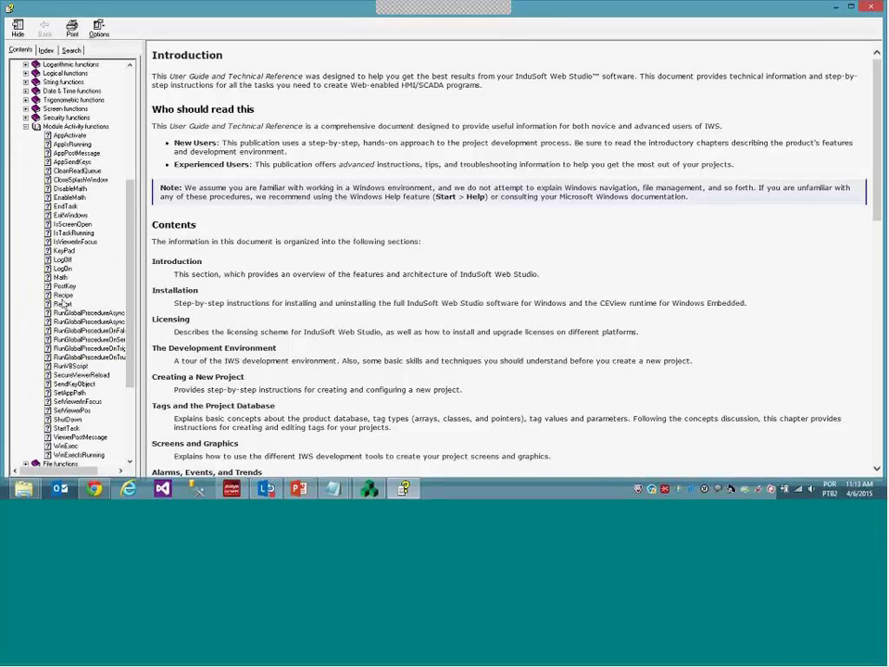
pyautogui.click(62, 304)
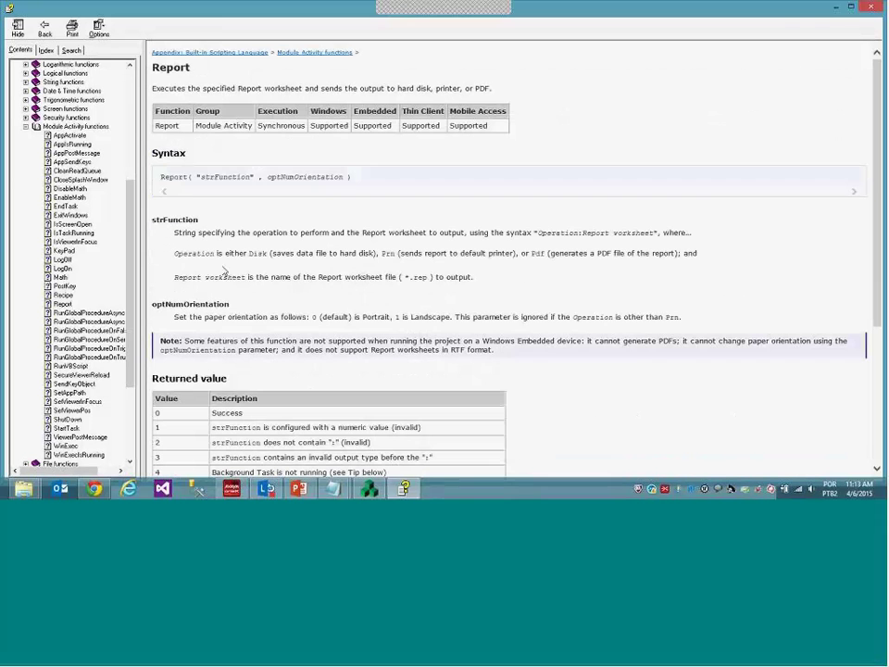
# Examine the Report function's syntax and the operation type and report file name used in its example expressions
pyautogui.moveTo(161, 179); pyautogui.dragTo(350, 179)
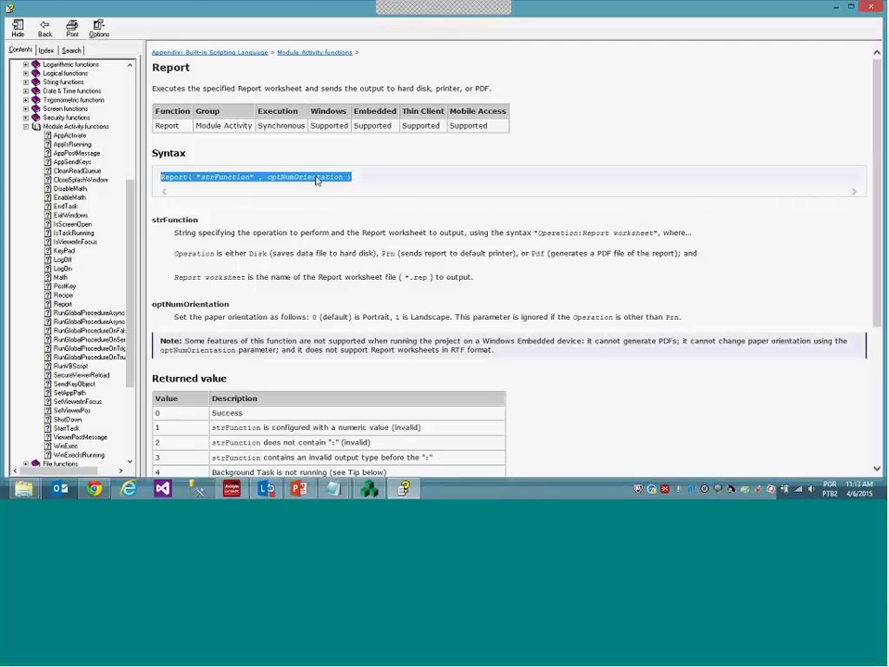
pyautogui.click(315, 178)
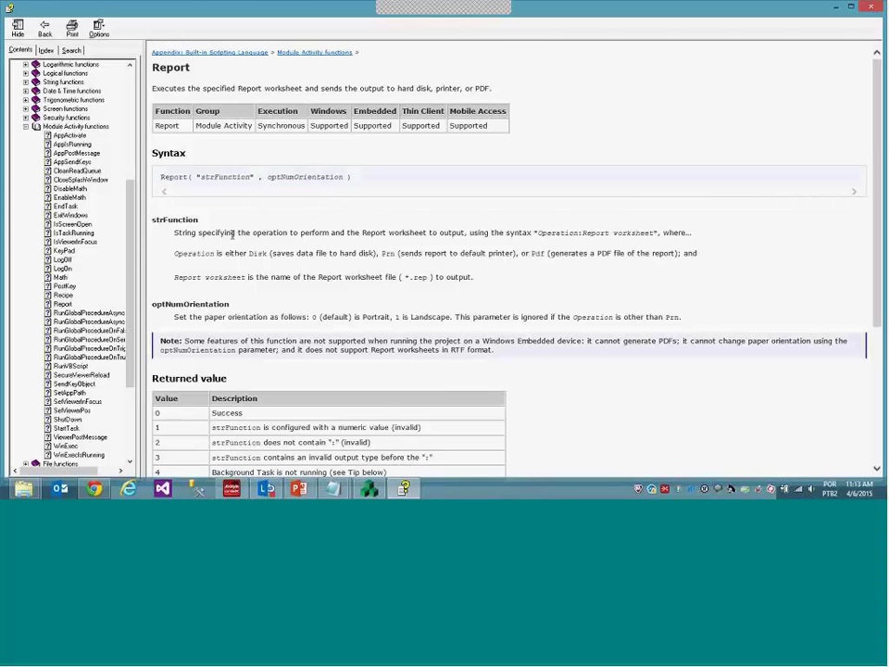
pyautogui.scroll(-5, 232, 233)
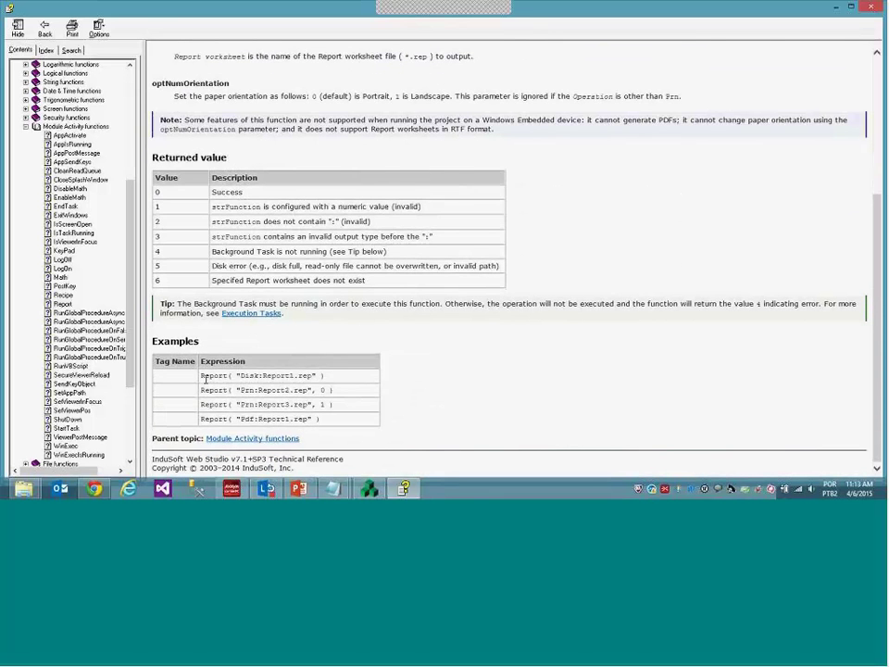
pyautogui.moveTo(201, 376); pyautogui.dragTo(315, 376)
pyautogui.moveTo(241, 375); pyautogui.dragTo(262, 377)
pyautogui.moveTo(240, 390); pyautogui.dragTo(257, 418)
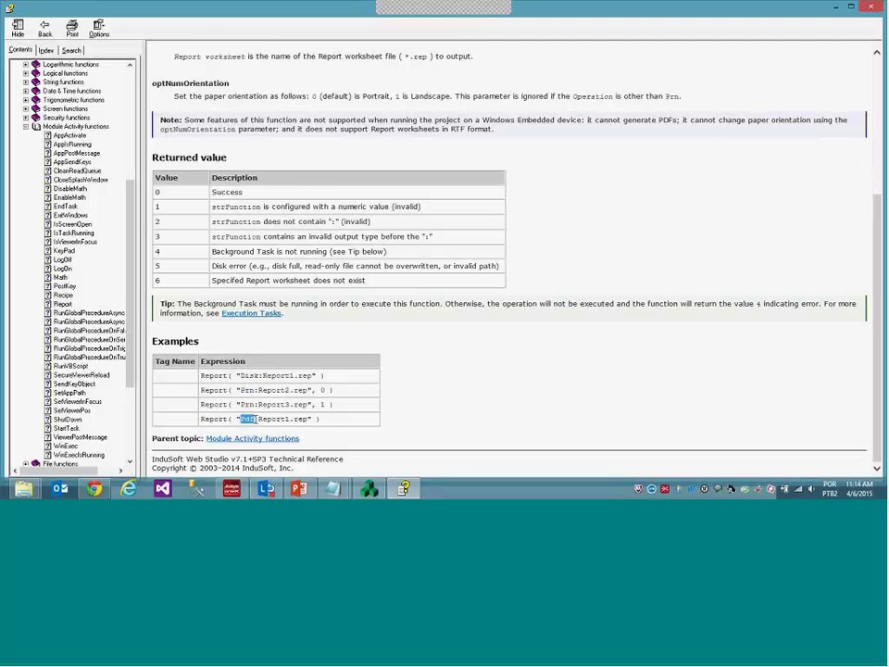
pyautogui.click(265, 375)
pyautogui.moveTo(264, 375); pyautogui.dragTo(293, 375)
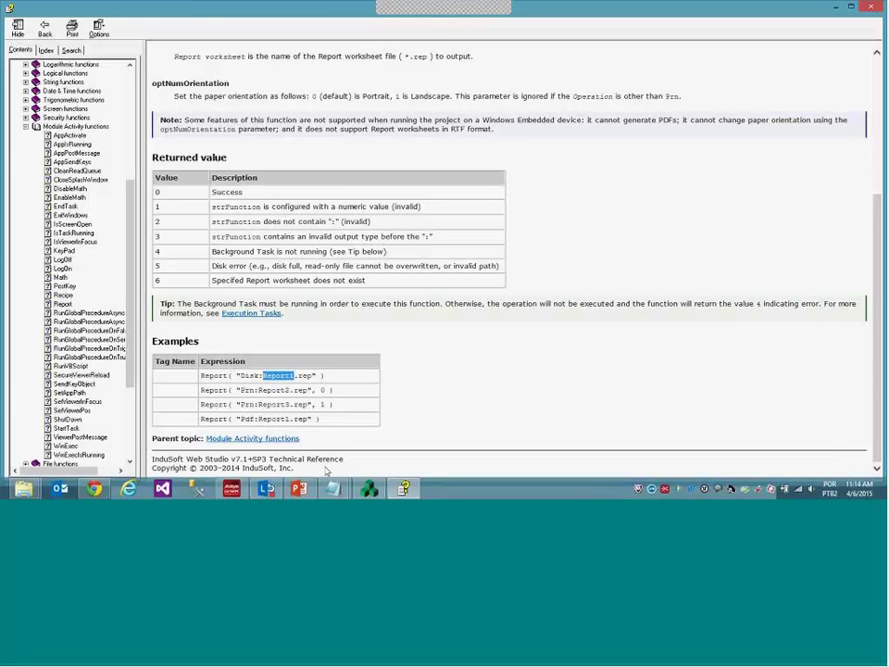
pyautogui.moveTo(294, 375); pyautogui.dragTo(313, 376)
pyautogui.click(315, 375)
pyautogui.doubleClick(319, 375)
pyautogui.click(315, 390)
# Review the Report function's table of returned values, and minimize the help window
pyautogui.scroll(3, 308, 388)
pyautogui.scroll(-1, 309, 373)
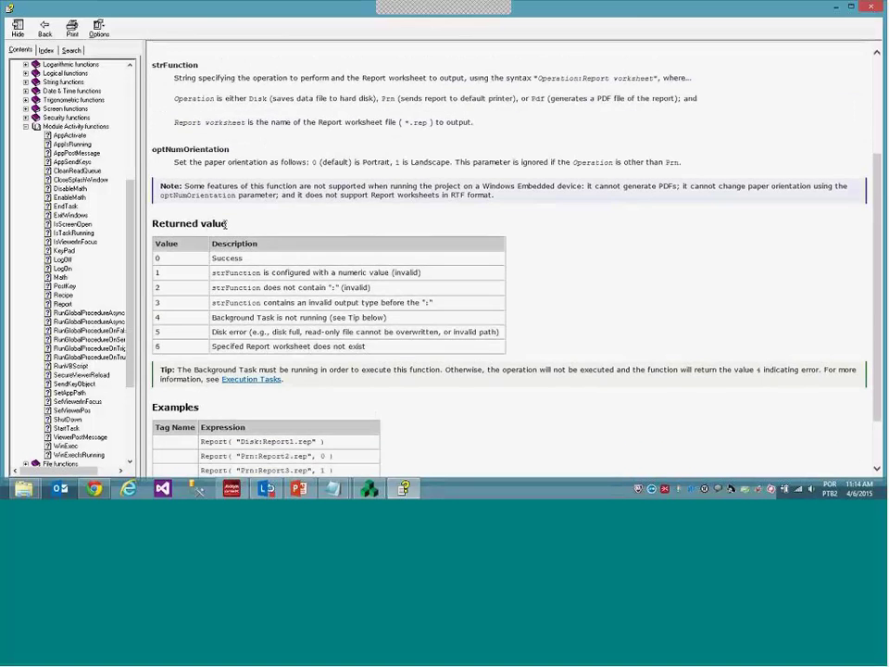
pyautogui.moveTo(367, 347); pyautogui.dragTo(173, 259)
pyautogui.click(171, 269)
pyautogui.moveTo(245, 261); pyautogui.dragTo(157, 261)
pyautogui.doubleClick(357, 346)
pyautogui.moveTo(367, 347); pyautogui.dragTo(159, 273)
pyautogui.click(158, 272)
pyautogui.click(836, 6)
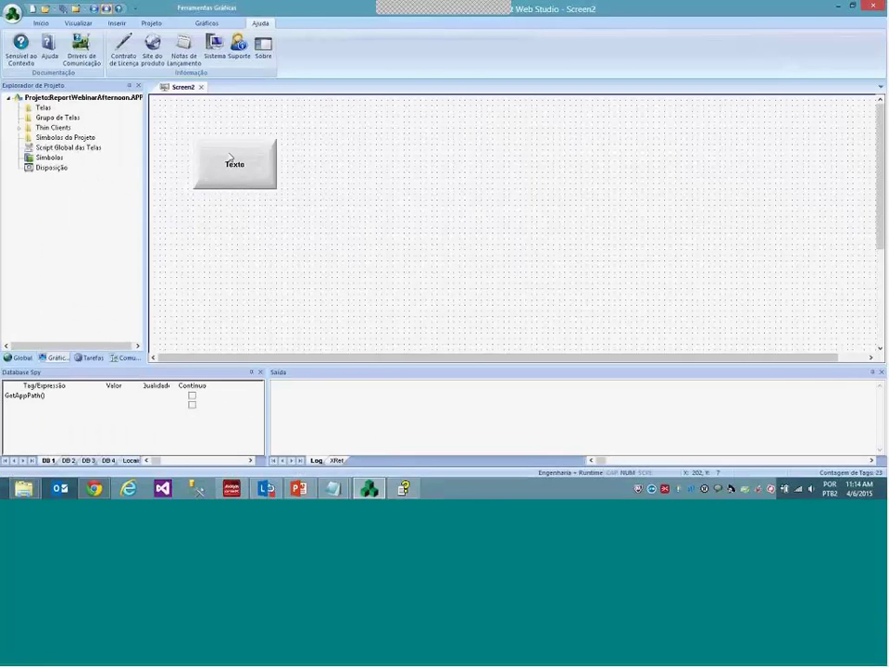
# Enter the VBScript command $Report("Disk:1.rep") for the button's Ao Pressionar event, and close its properties
pyautogui.click(234, 171)
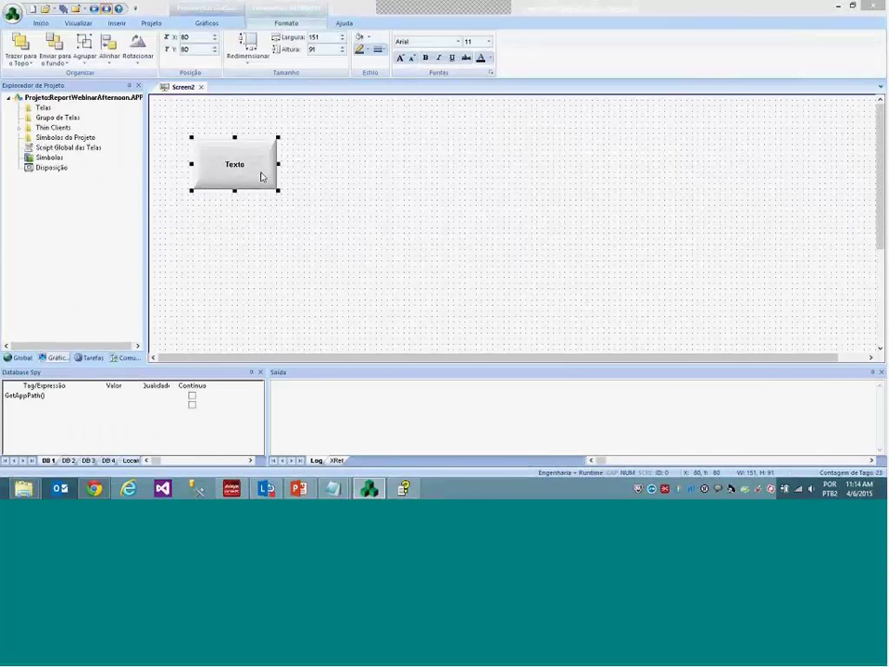
pyautogui.doubleClick(262, 175)
pyautogui.click(376, 254)
pyautogui.write('$re')
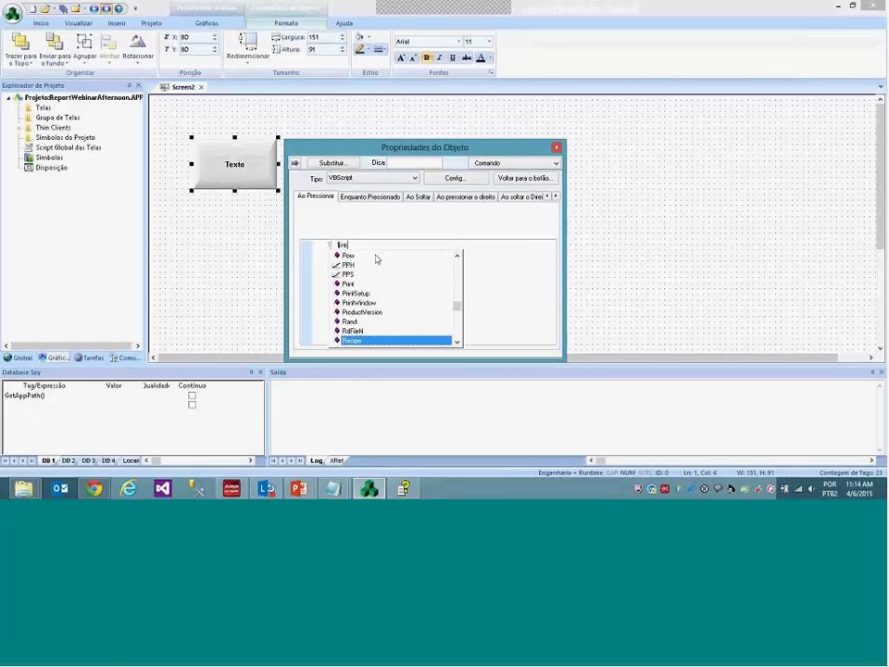
pyautogui.write('port')
pyautogui.press('Escape')
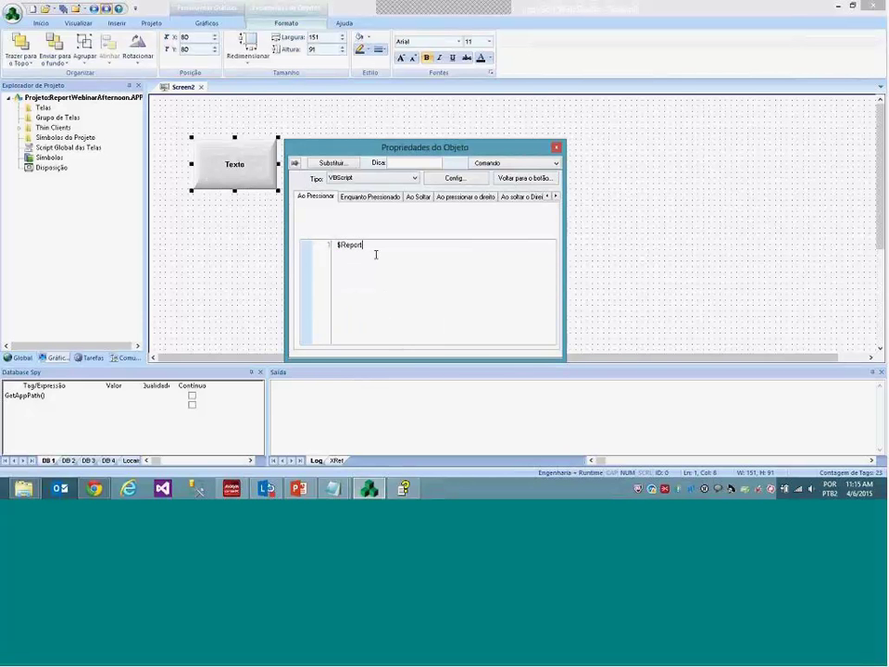
pyautogui.write('(')
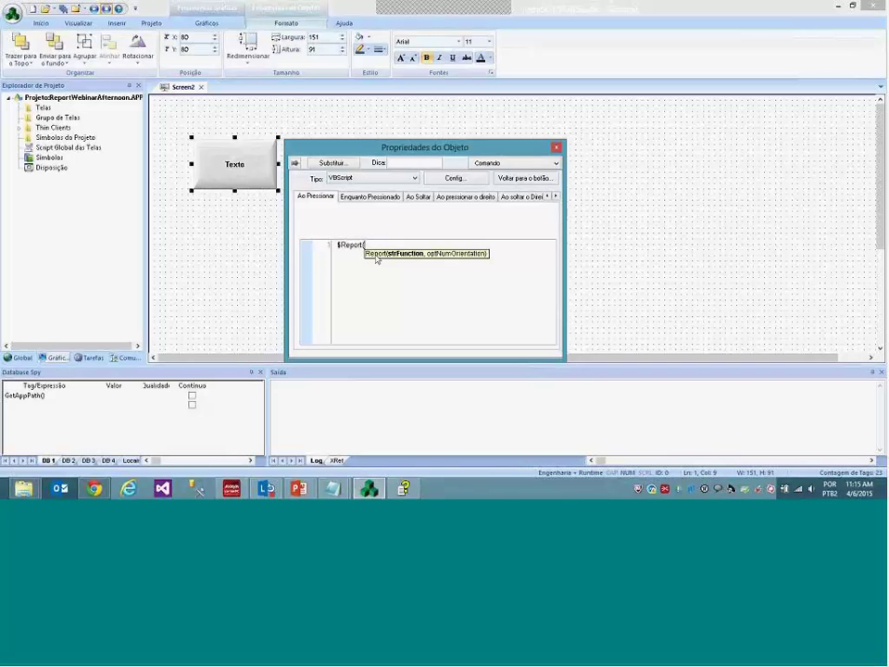
pyautogui.write('"')
pyautogui.write('Dis')
pyautogui.write('k')
pyautogui.write(':')
pyautogui.write('1')
pyautogui.write('.r')
pyautogui.write('g')
pyautogui.write('"')
pyautogui.write(')')
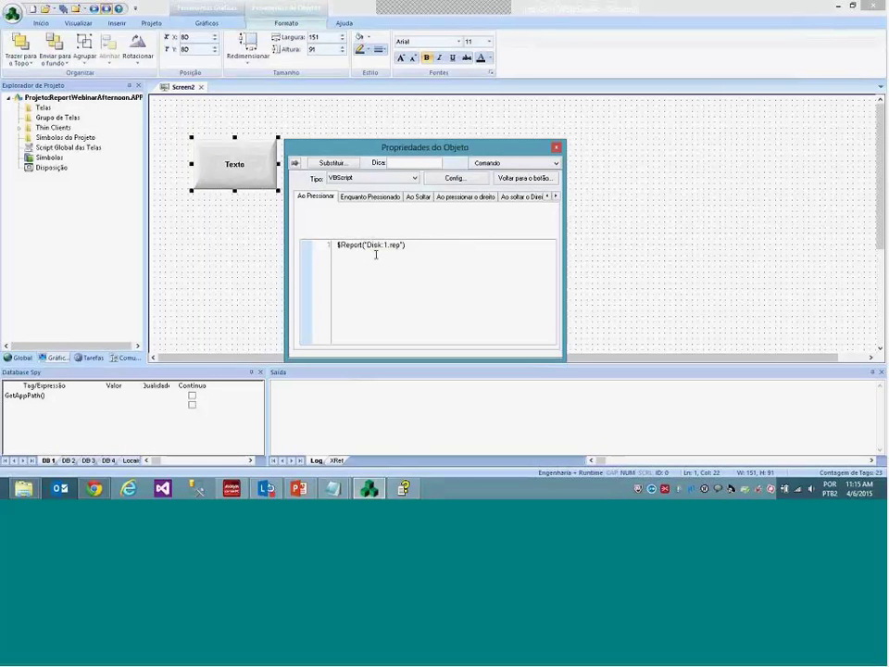
pyautogui.click(685, 288)
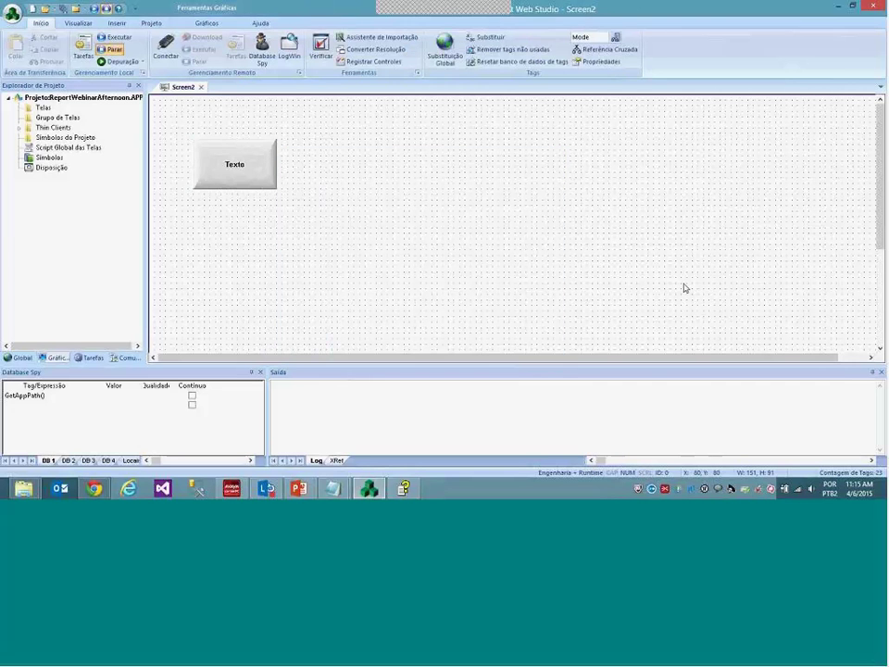
# Set the button's caption to "Relatório TXT" on two lines, and close its properties
pyautogui.click(260, 169)
pyautogui.doubleClick(248, 167)
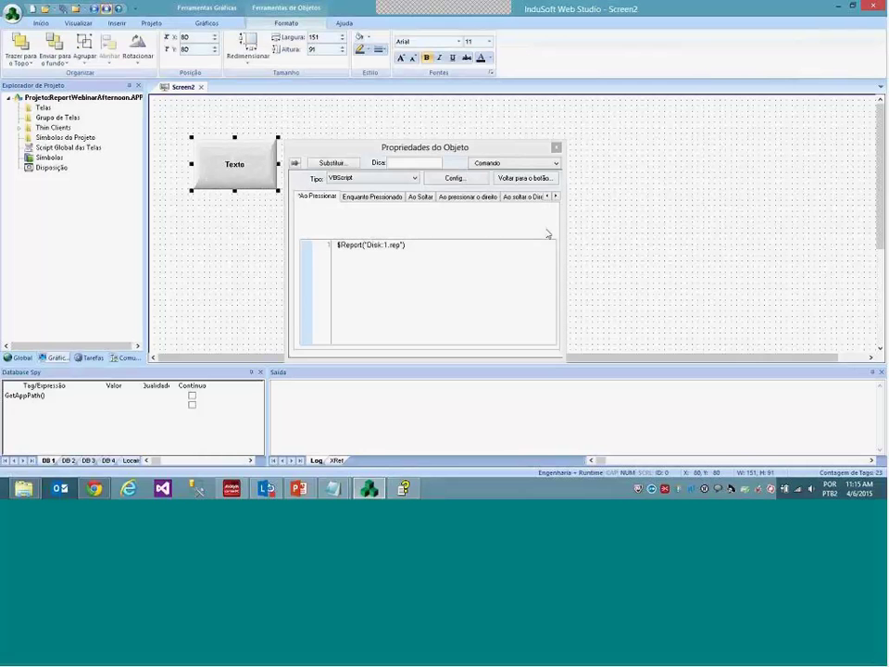
pyautogui.click(524, 178)
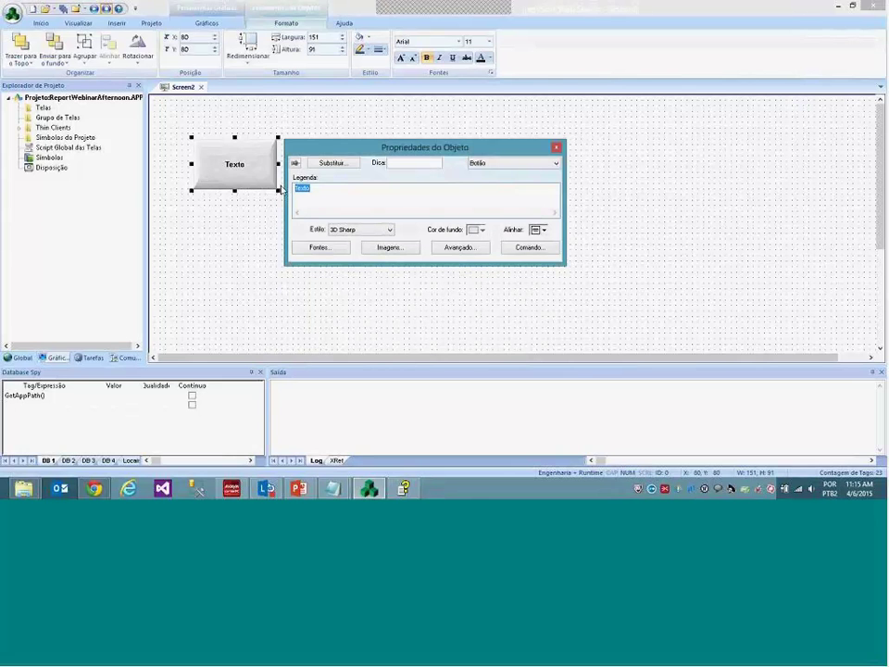
pyautogui.write('Relatório')
pyautogui.press('Return')
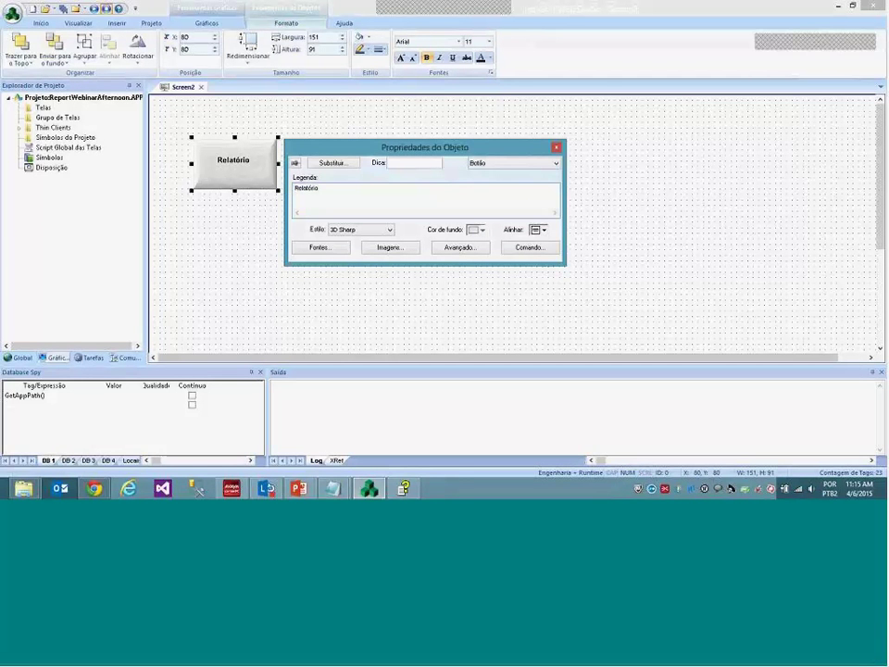
pyautogui.write('TXT')
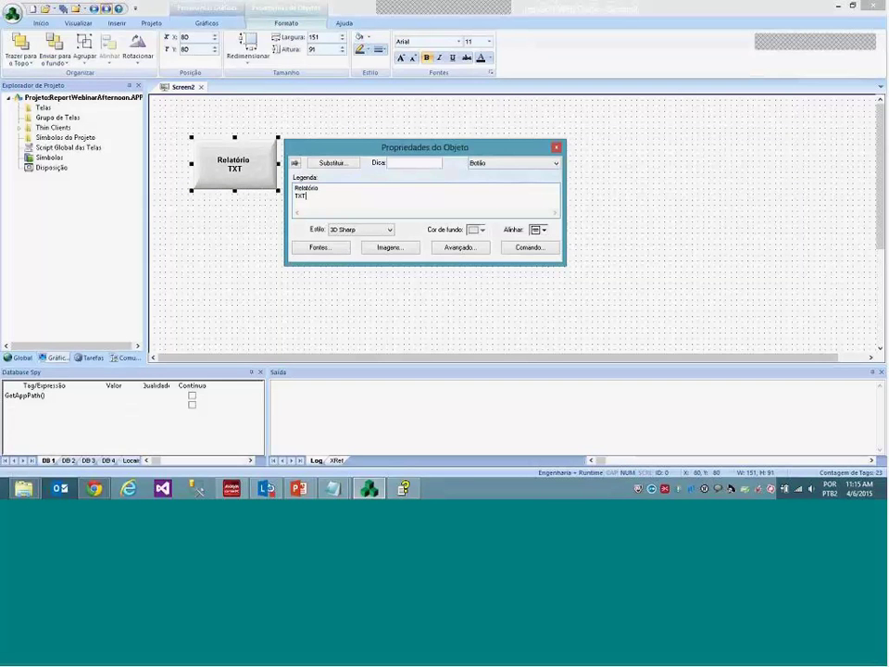
pyautogui.click(225, 239)
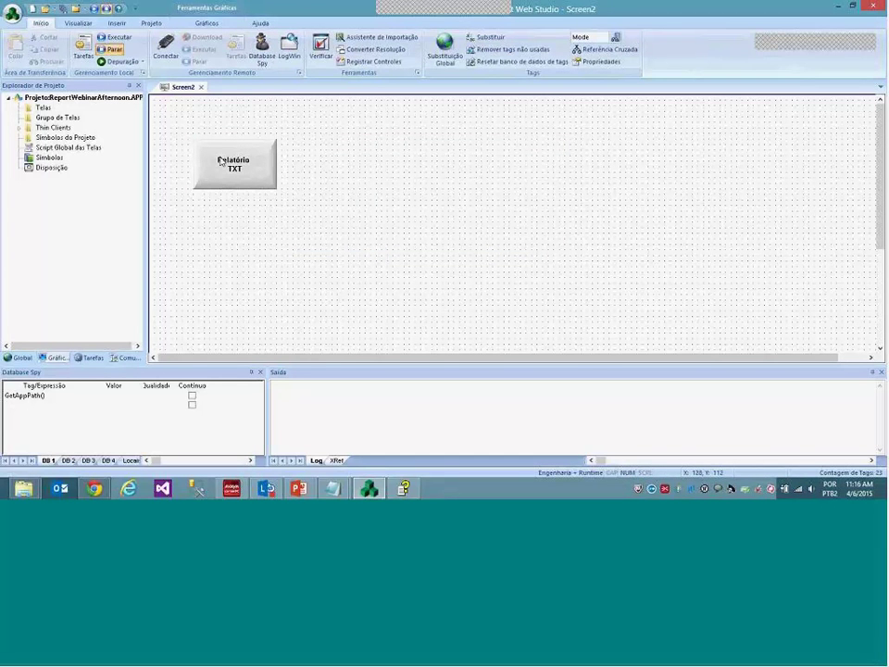
# Shift the button slightly down and add the text "Nome do Relatório:" followed by a row of # characters above it
pyautogui.click(231, 185)
pyautogui.click(284, 23)
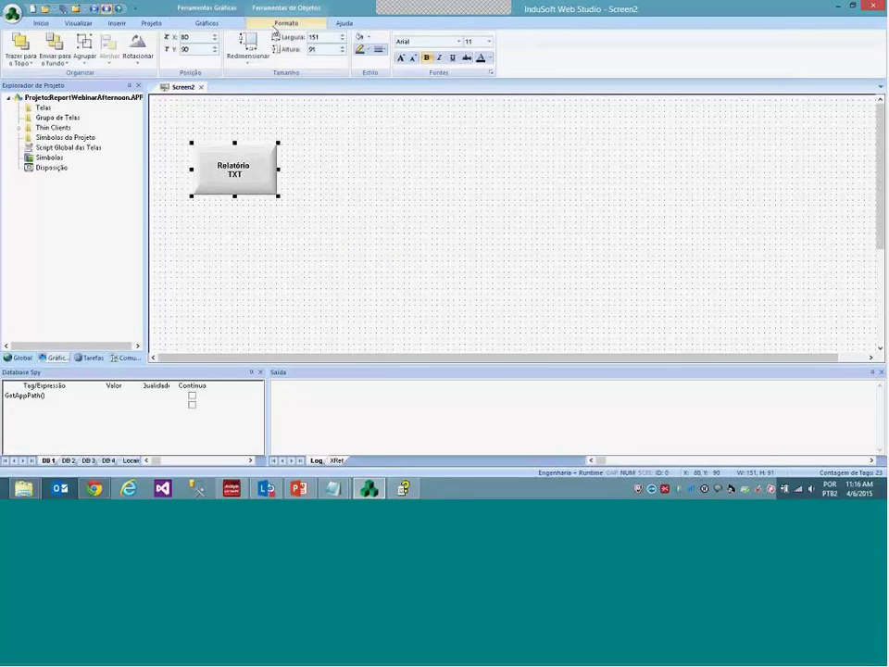
pyautogui.click(207, 23)
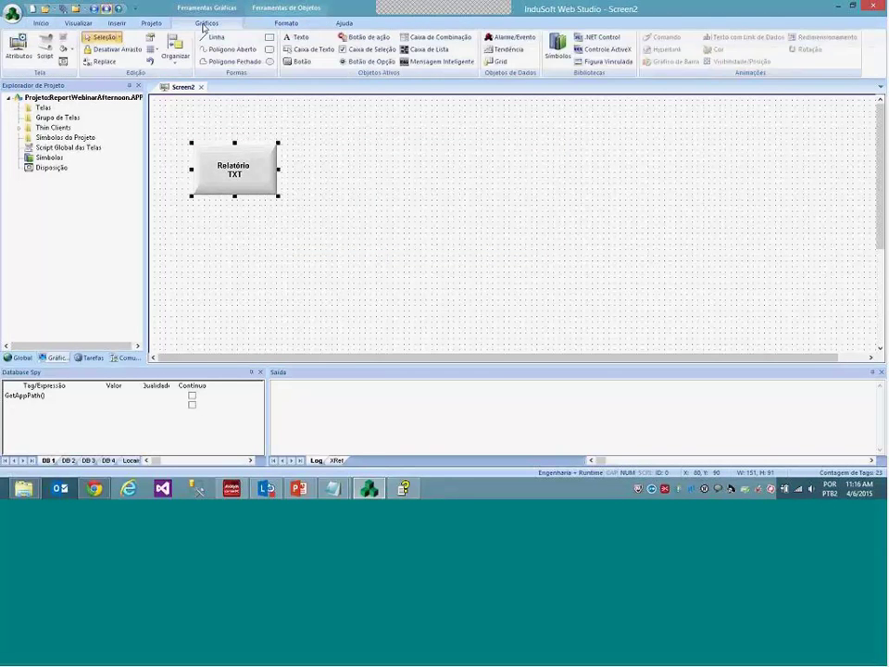
pyautogui.click(302, 39)
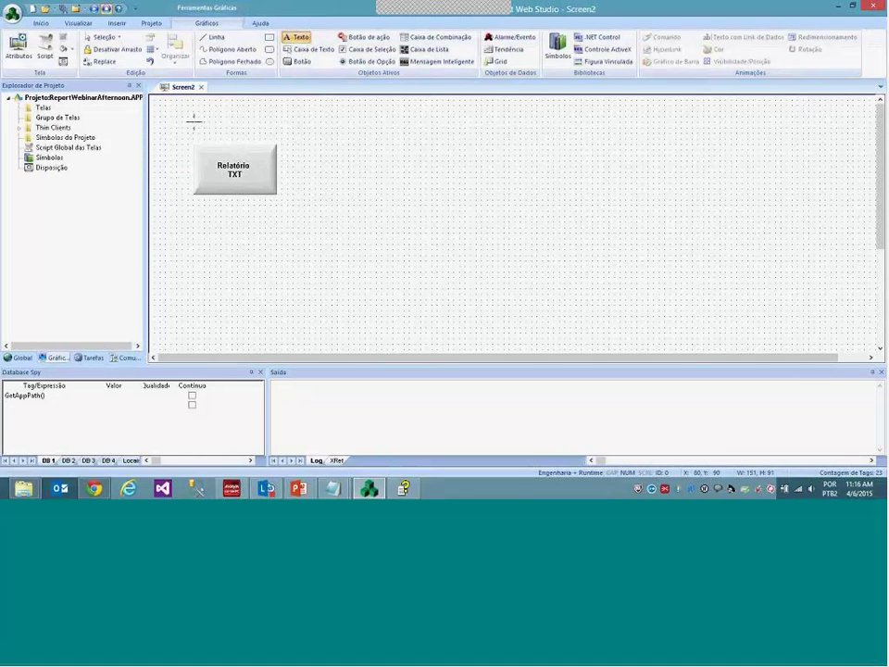
pyautogui.click(194, 122)
pyautogui.write('Nume')
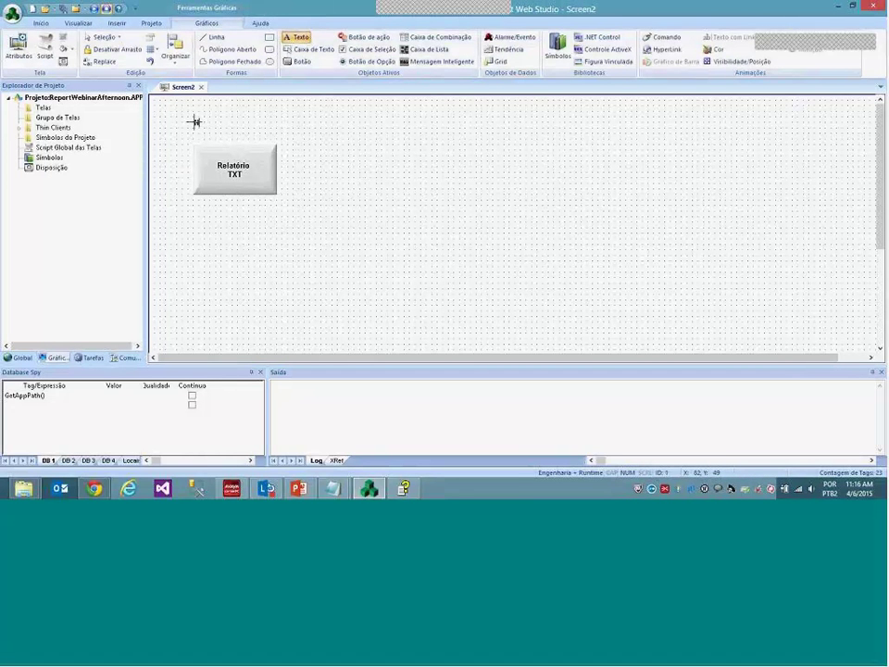
pyautogui.write(' do Relatório: 3')
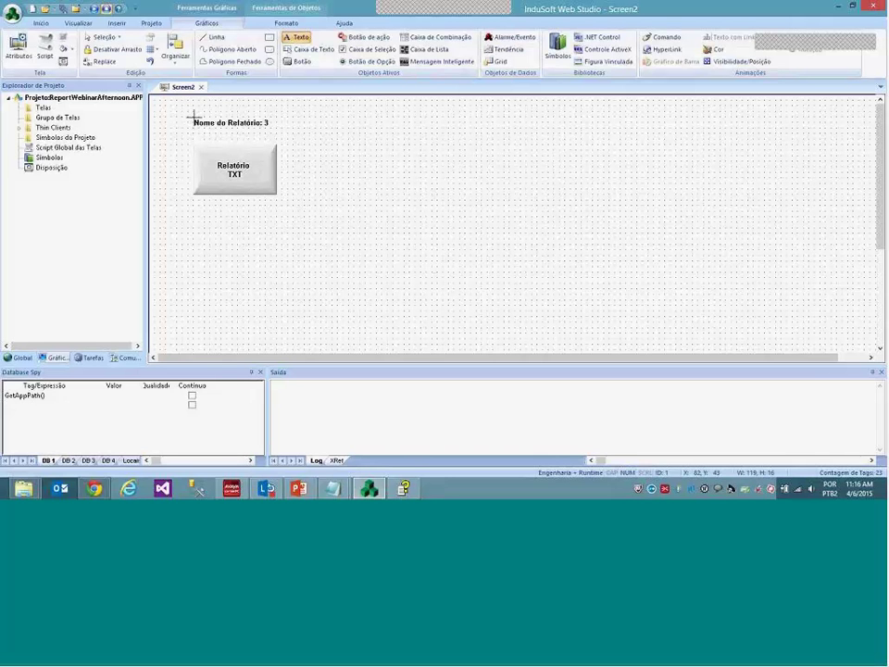
pyautogui.press('BackSpace')
pyautogui.write('######################')
pyautogui.press('Escape')
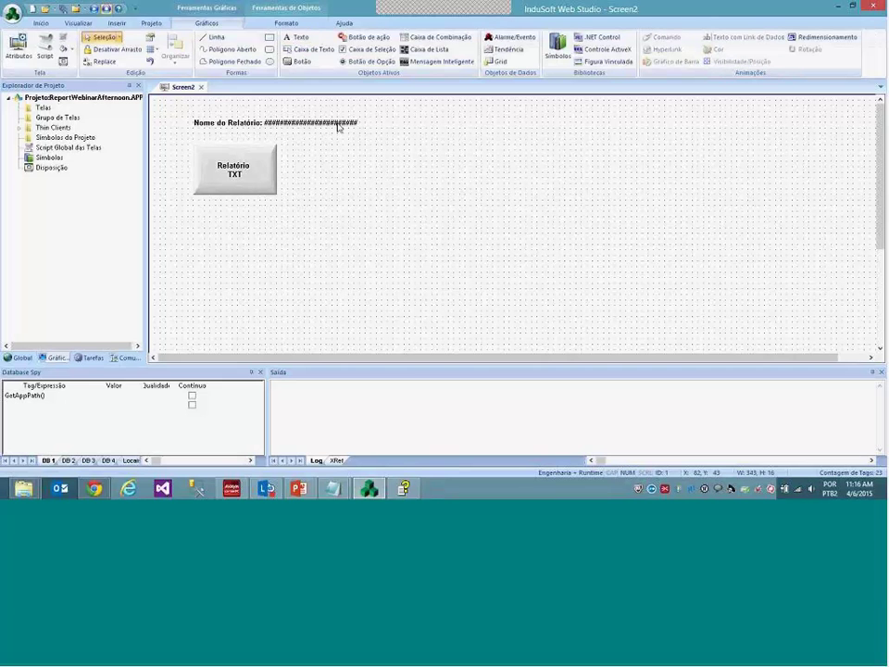
# Set the font size of the "Nome do Relatório" text to 14
pyautogui.doubleClick(342, 125)
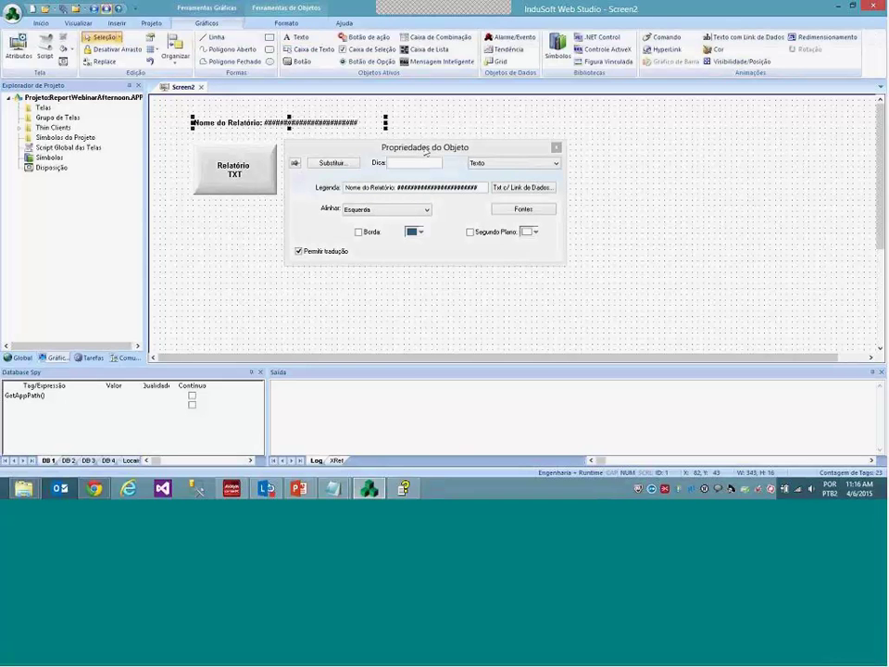
pyautogui.moveTo(426, 153); pyautogui.dragTo(332, 217)
pyautogui.click(419, 272)
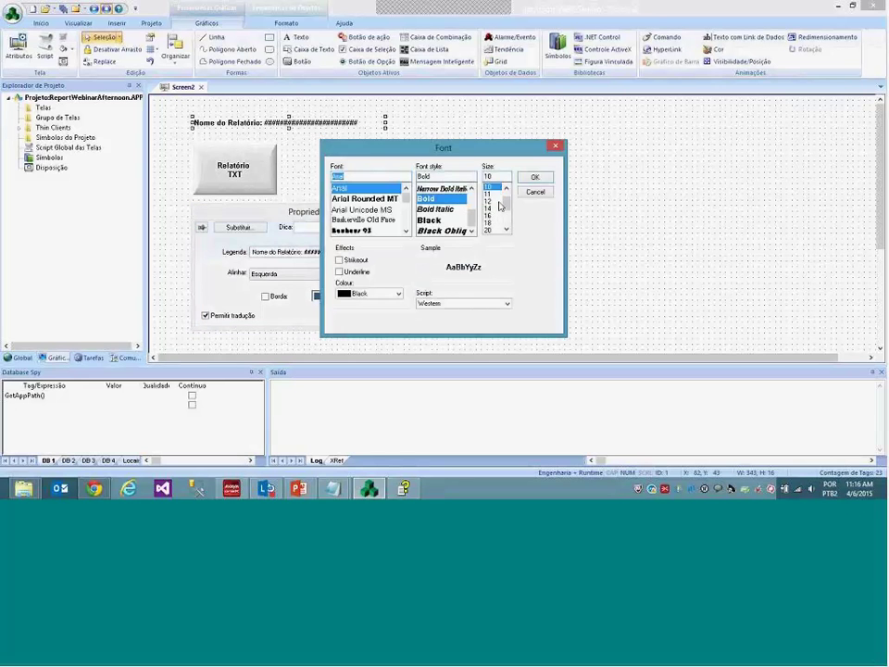
pyautogui.click(491, 211)
pyautogui.click(532, 178)
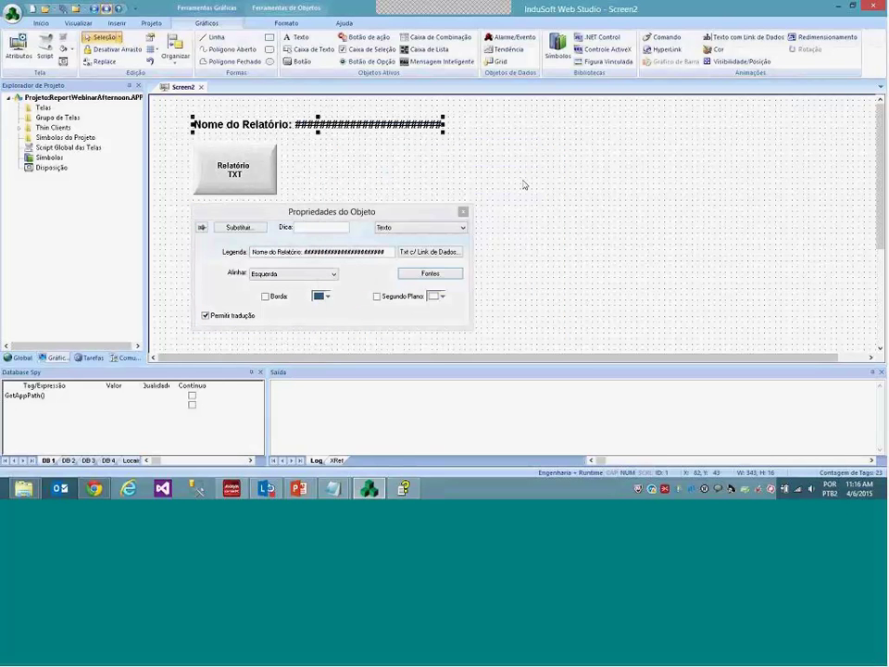
# Give the text a data link to the project tag ReportName with input enabled, and close its properties
pyautogui.click(415, 252)
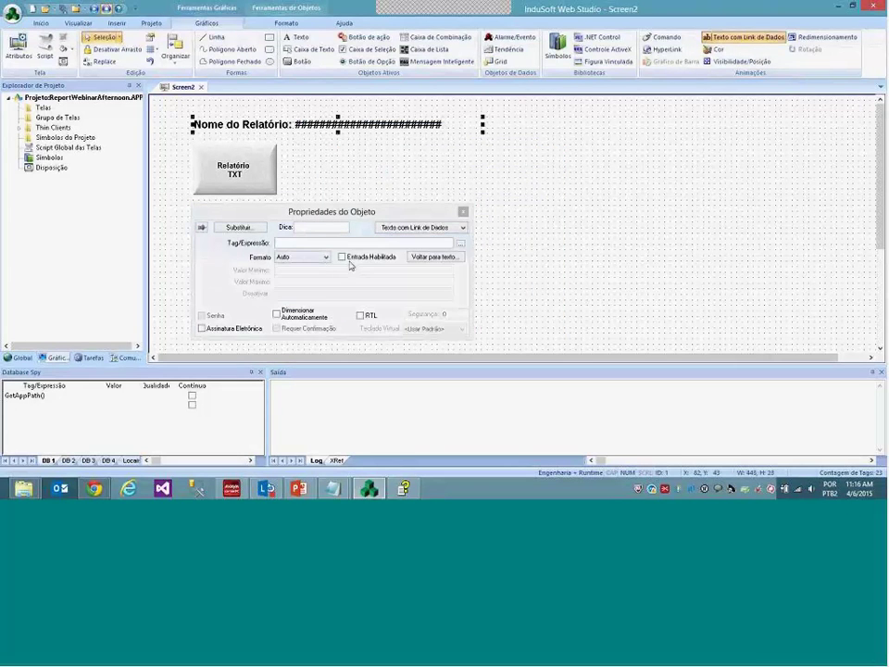
pyautogui.click(342, 258)
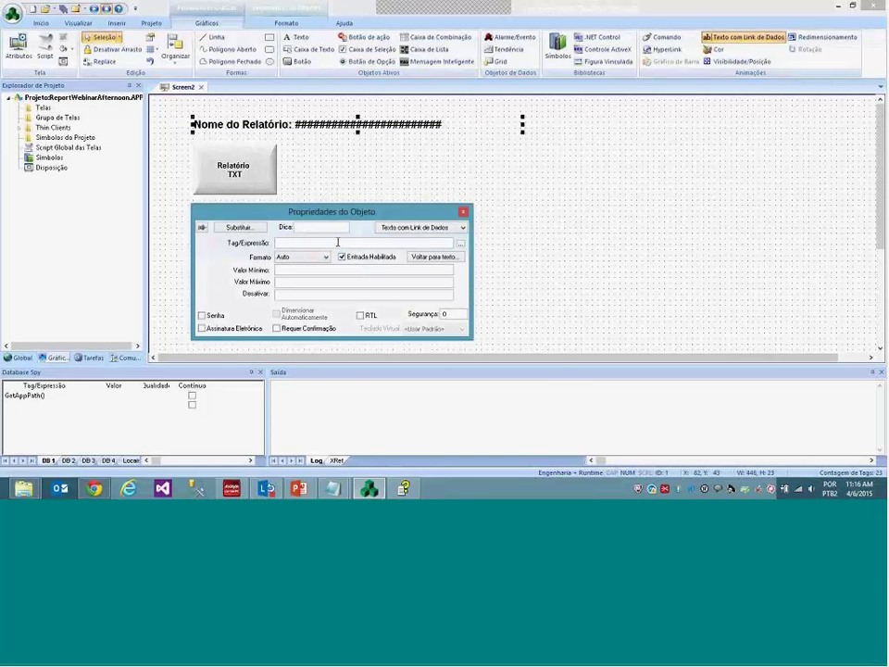
pyautogui.click(461, 242)
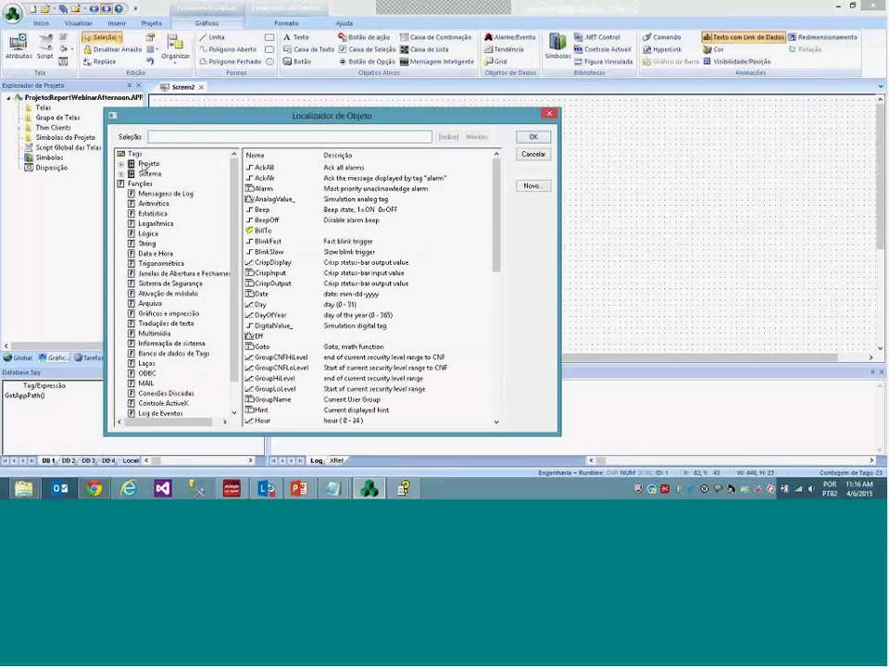
pyautogui.click(148, 164)
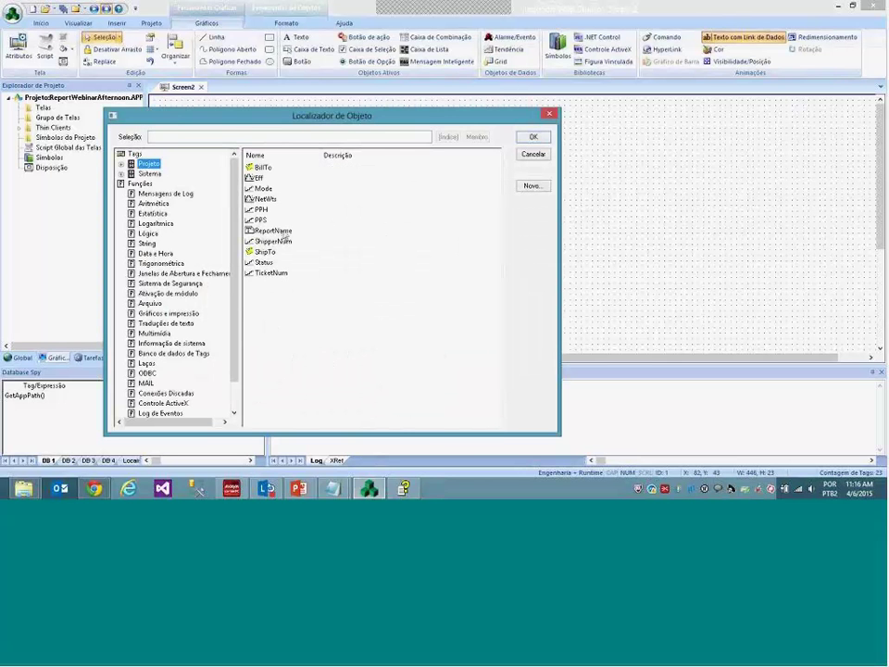
pyautogui.click(278, 231)
pyautogui.click(533, 137)
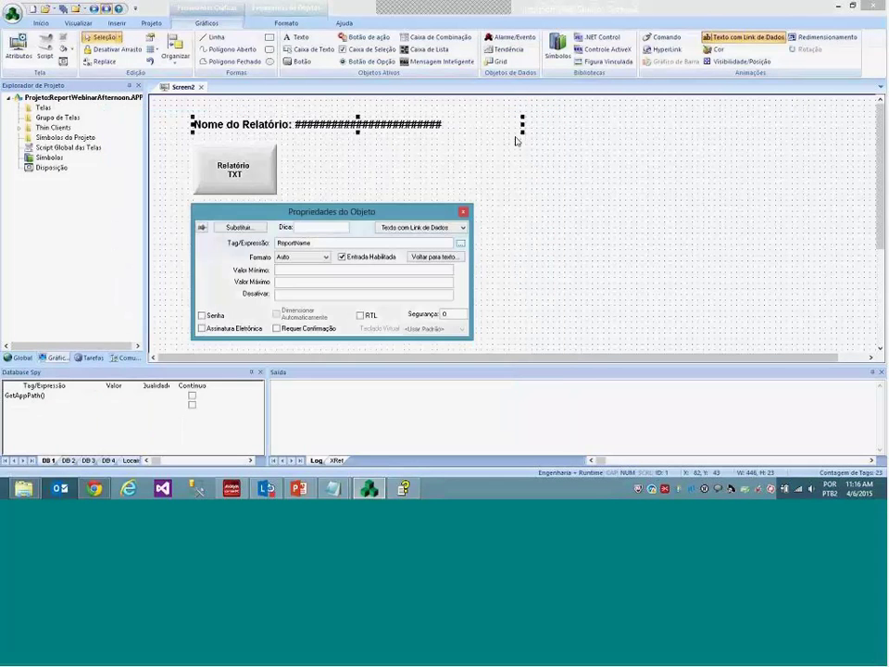
pyautogui.moveTo(335, 217); pyautogui.dragTo(338, 226)
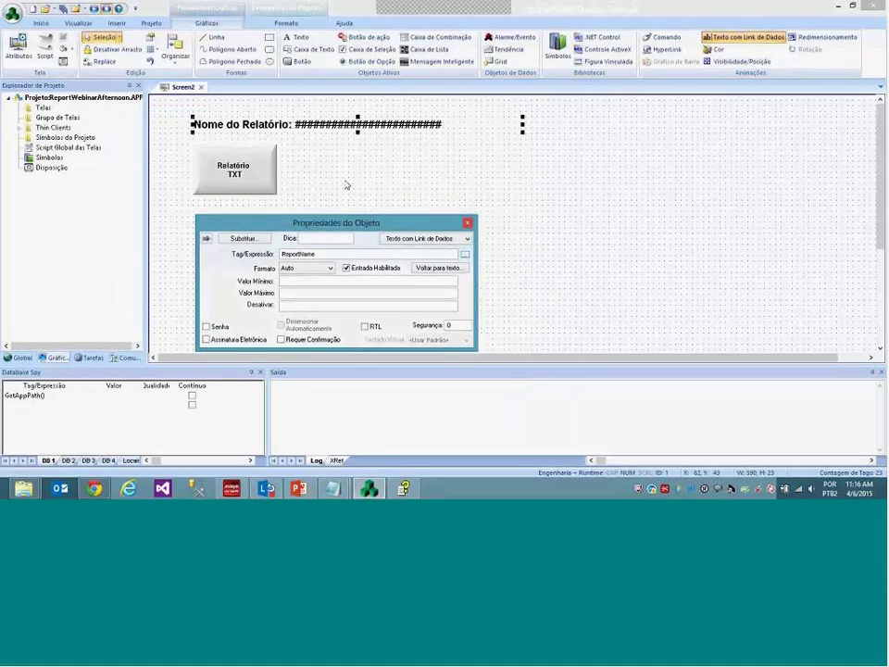
pyautogui.click(202, 96)
# Save the screen under the file name Inicial and close it
pyautogui.click(201, 87)
pyautogui.click(398, 283)
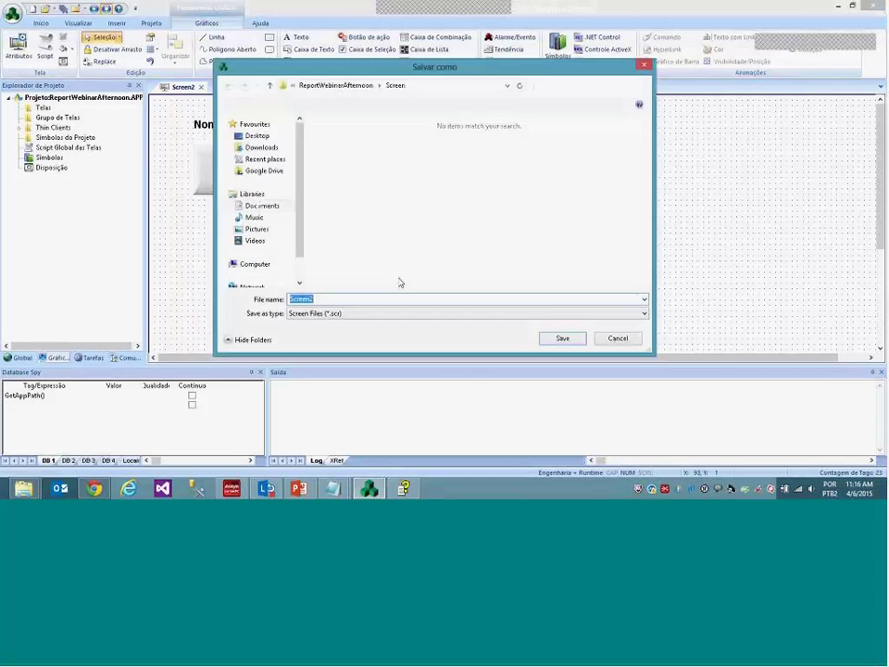
pyautogui.press('BackSpace')
pyautogui.write('Inic')
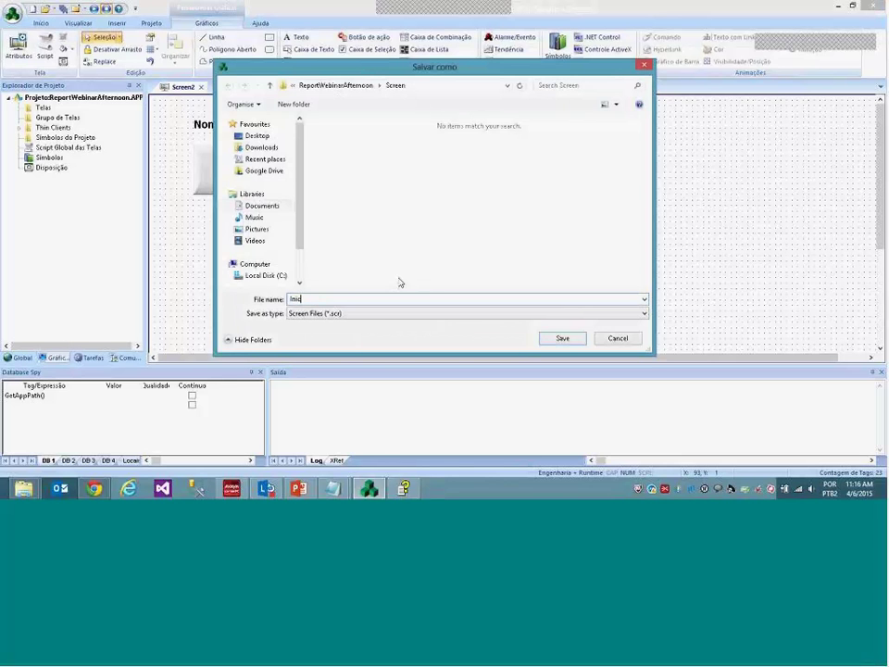
pyautogui.write('ial')
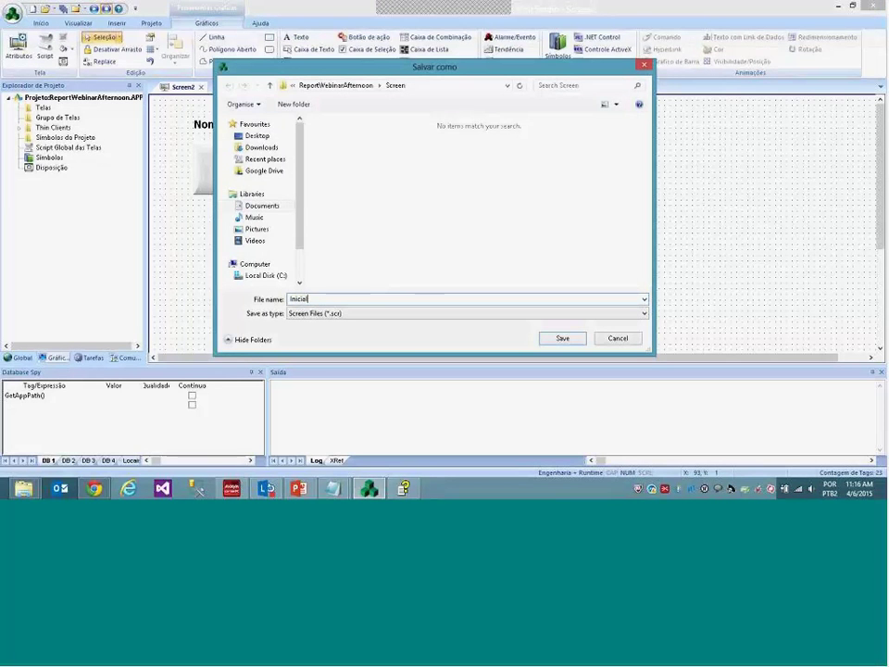
pyautogui.press('Return')
pyautogui.click(201, 86)
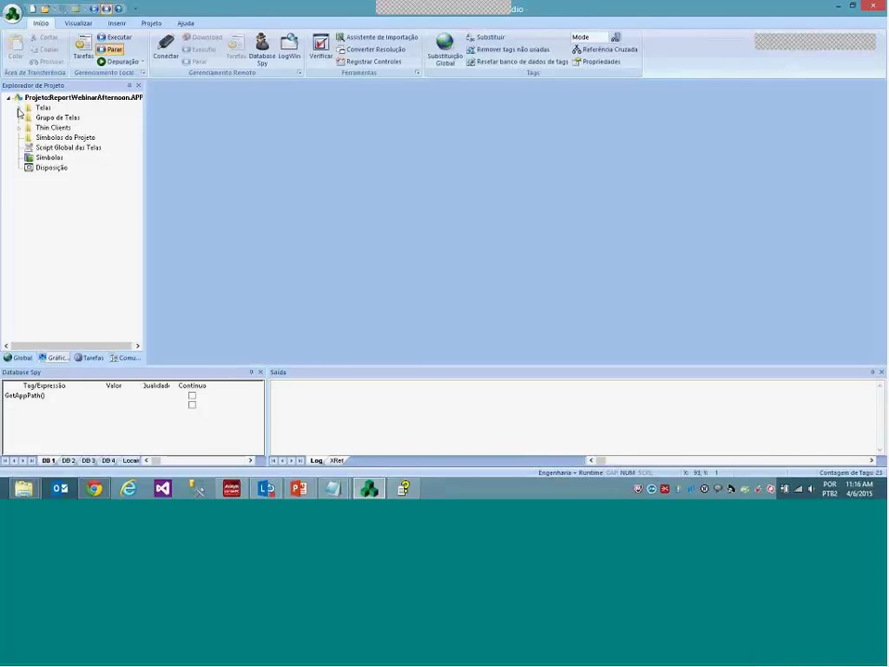
# Define Inicial.scr as the project's startup screen and run the project
pyautogui.click(18, 107)
pyautogui.rightClick(65, 119)
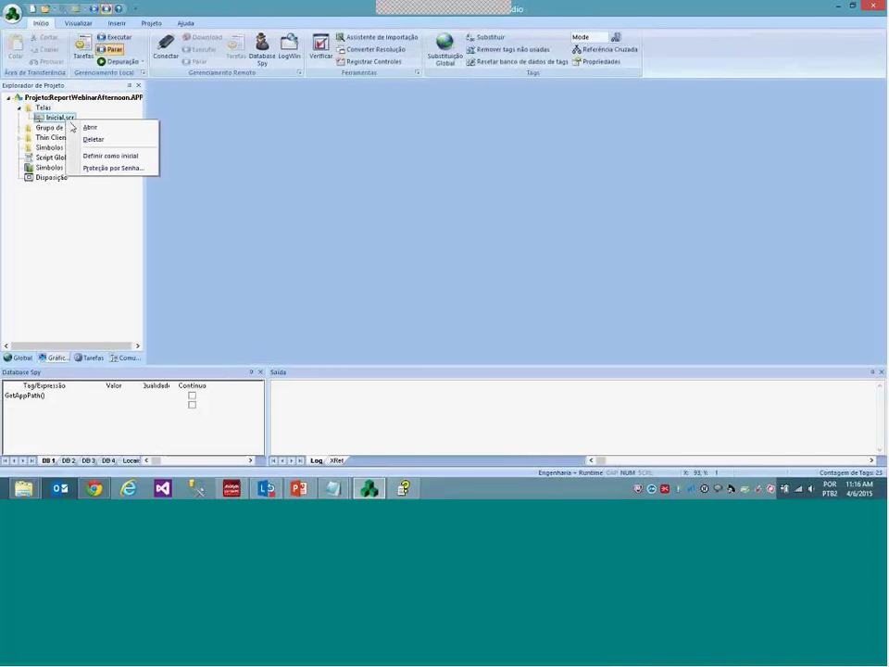
pyautogui.click(99, 158)
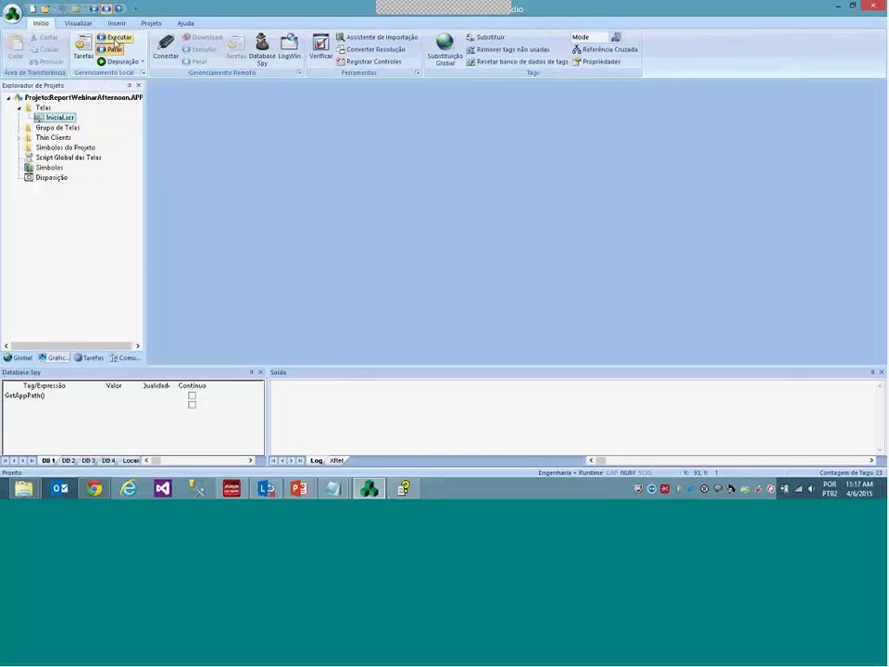
pyautogui.click(117, 38)
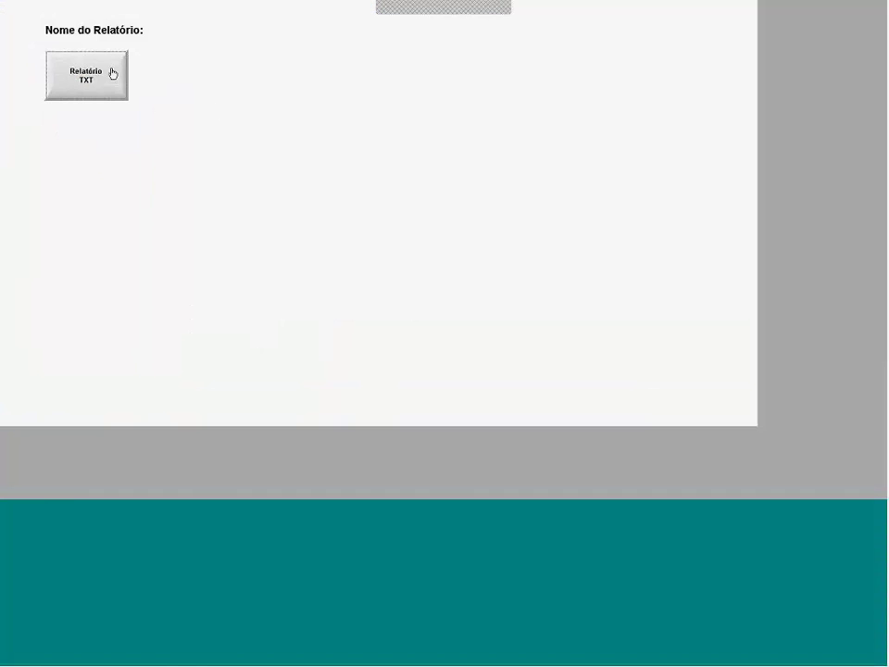
# Enter Relatorio1 as the report name on the running screen and generate the TXT report
pyautogui.click(148, 34)
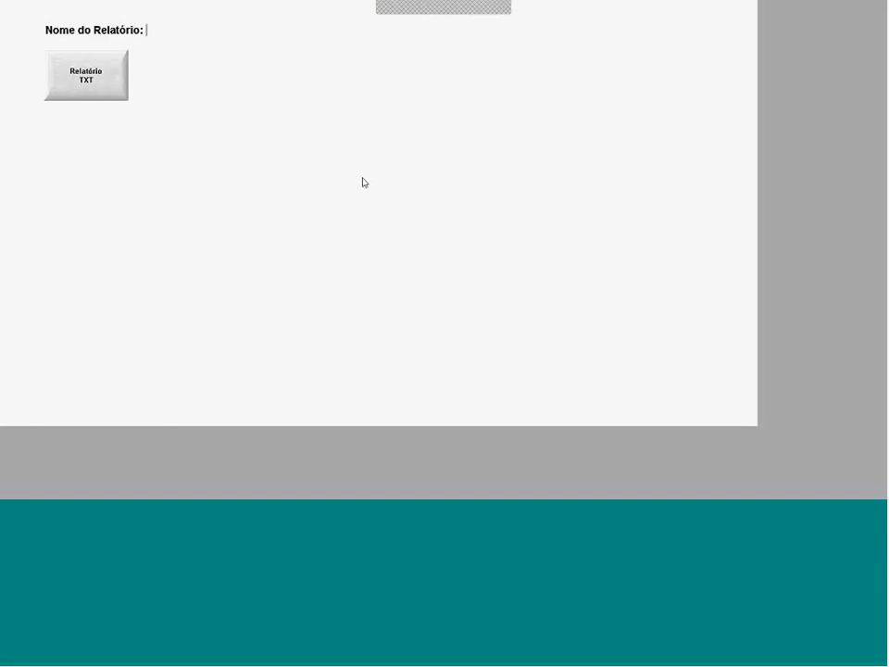
pyautogui.write('Relatorio1')
pyautogui.click(84, 79)
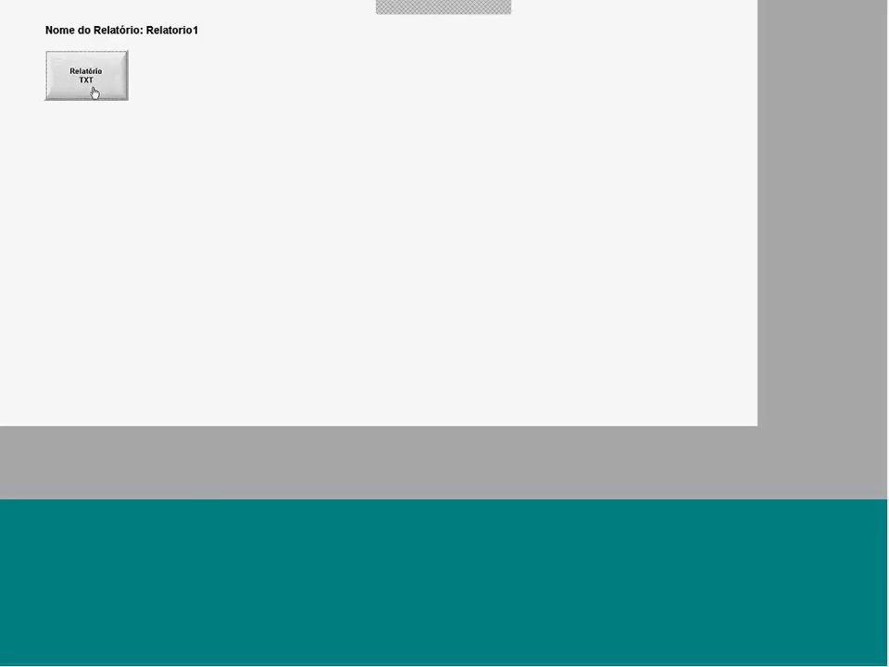
# Check the TXT report's number among the project's reports and review the script command behind the button on the Inicial screen
pyautogui.hotkey('alt', 'Tab')
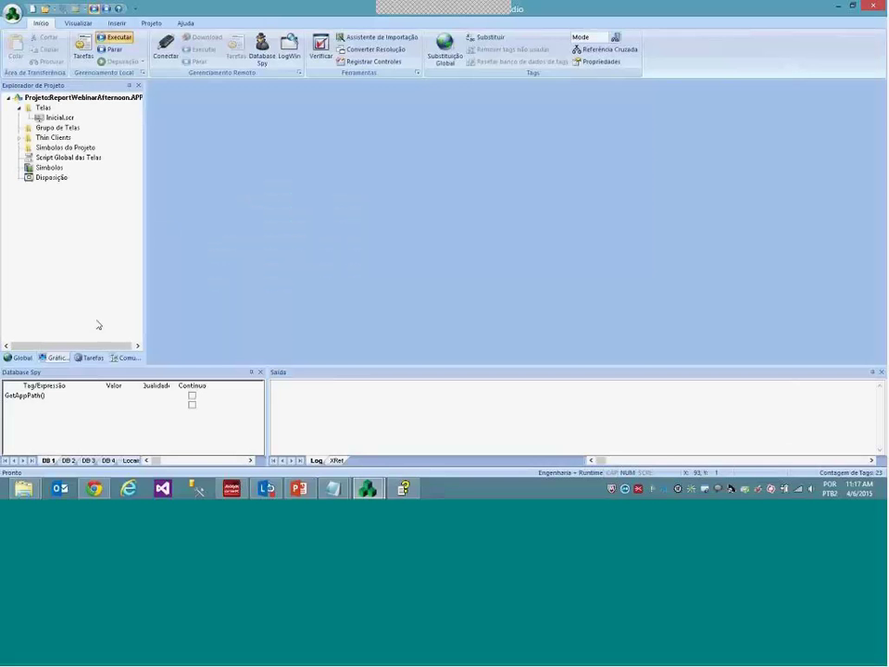
pyautogui.click(86, 358)
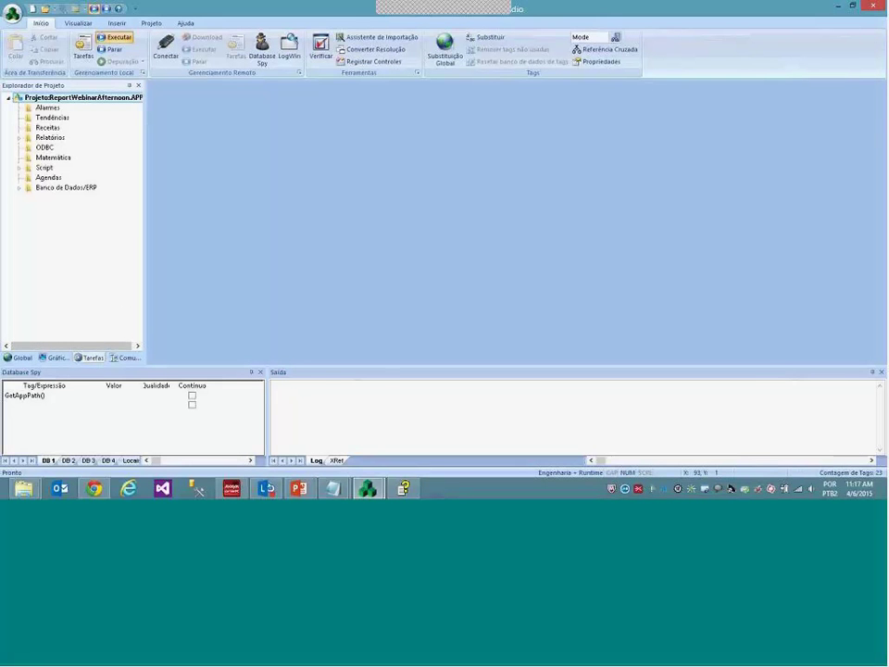
pyautogui.click(18, 137)
pyautogui.click(51, 148)
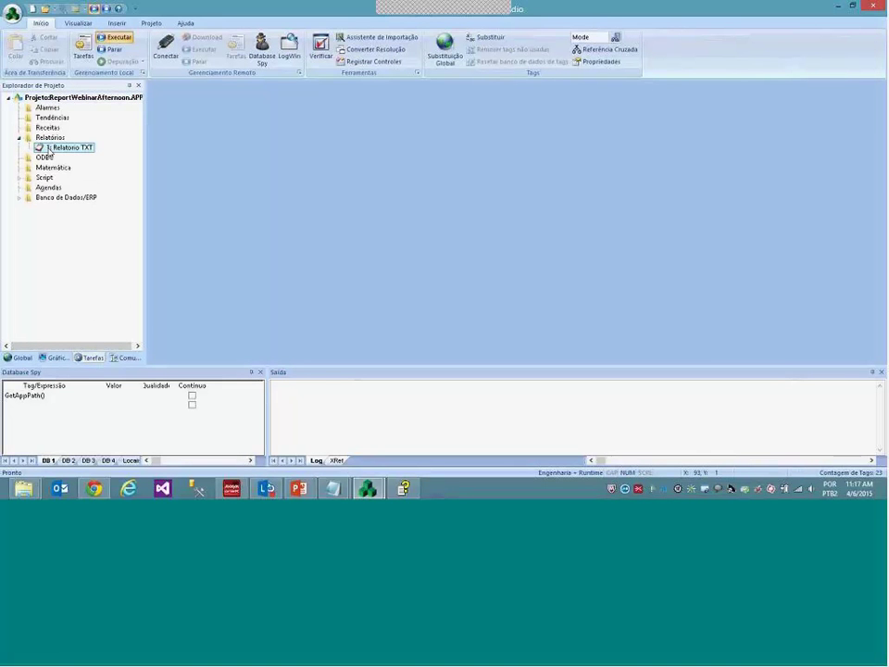
pyautogui.click(55, 358)
pyautogui.doubleClick(60, 118)
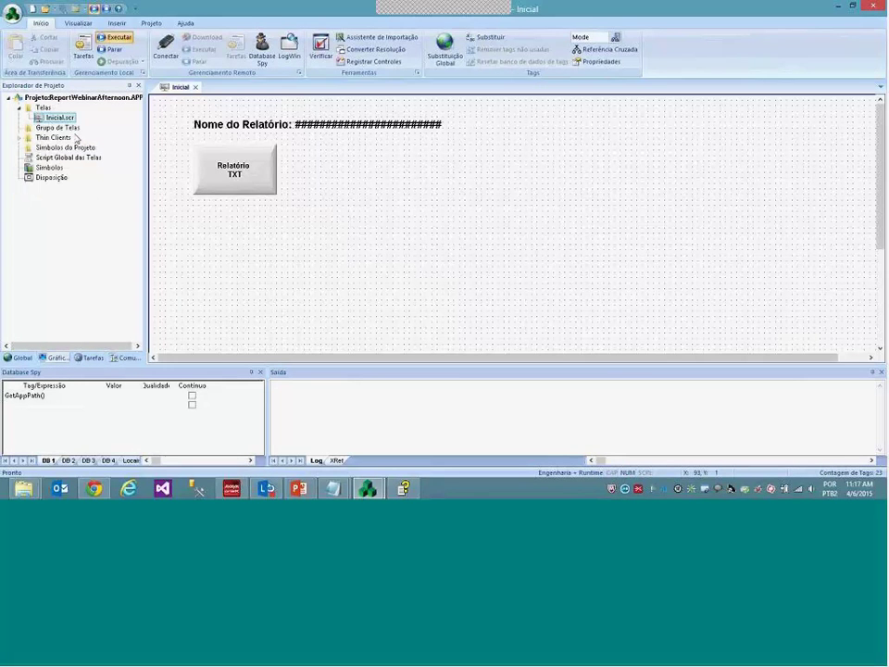
pyautogui.click(198, 189)
pyautogui.doubleClick(235, 168)
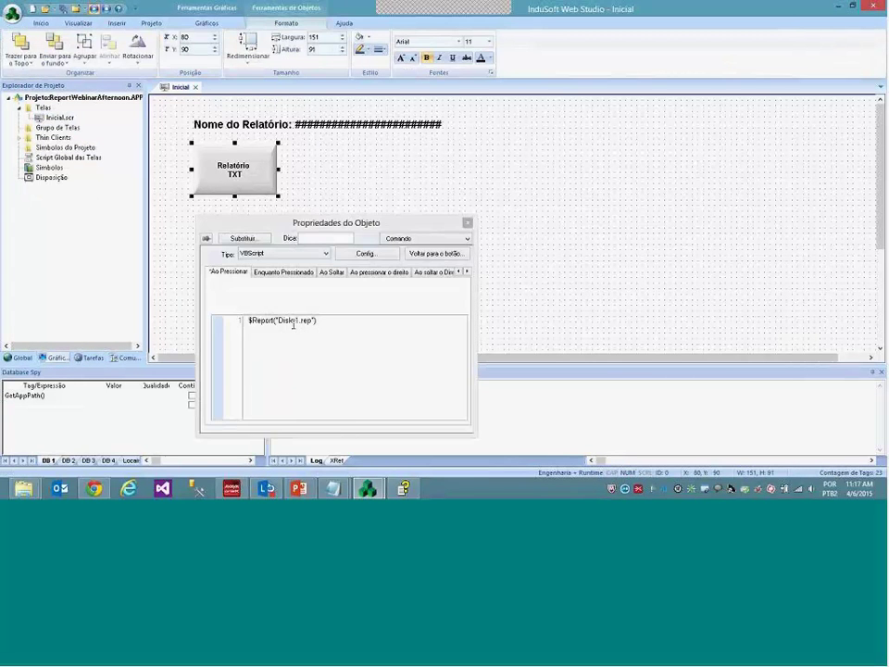
pyautogui.click(522, 284)
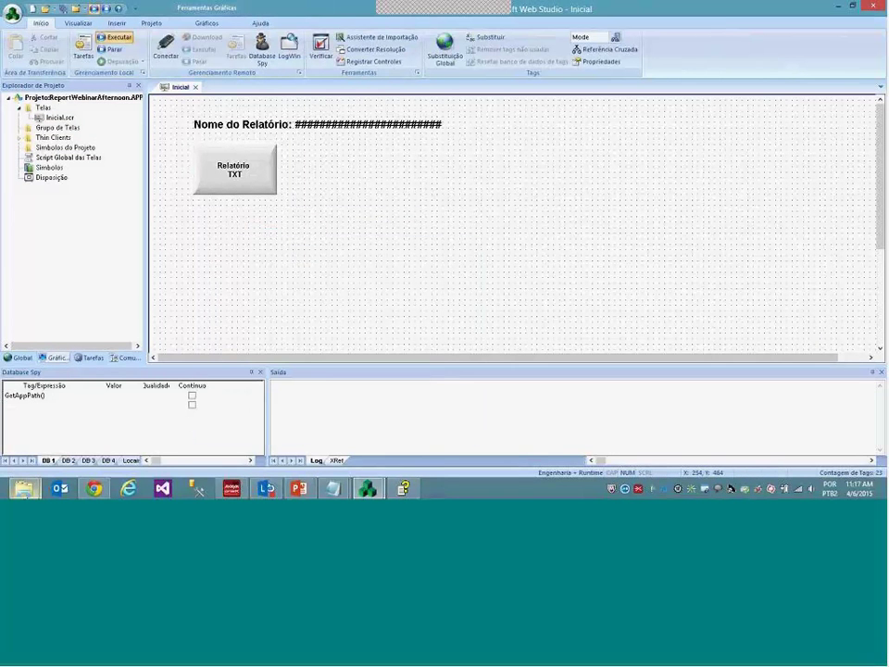
# Switch to File Explorer and open the generated RELATORIO1 text file from the ReportWebinarAfternoon project folder to examine it
pyautogui.moveTo(33, 493)
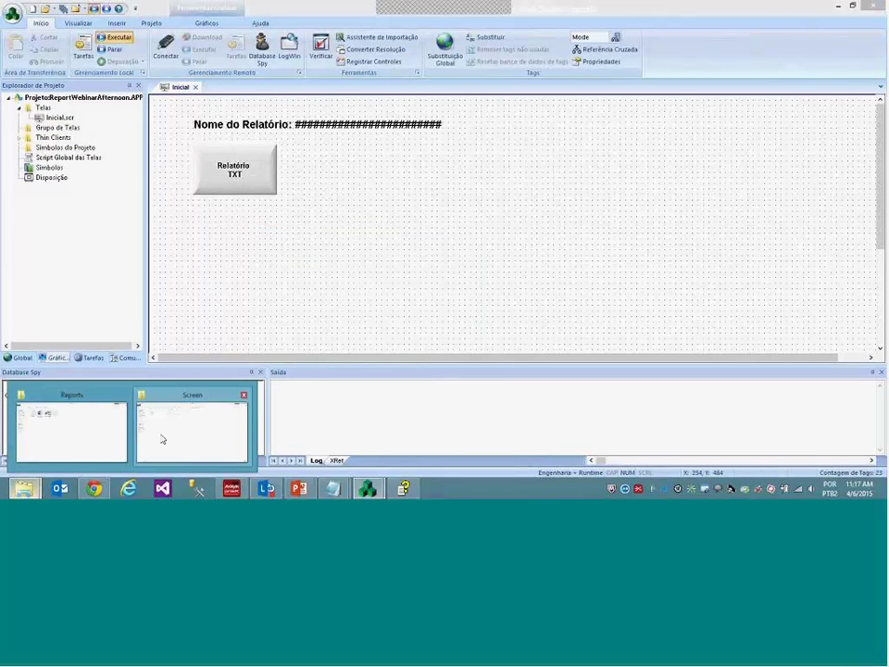
pyautogui.click(191, 428)
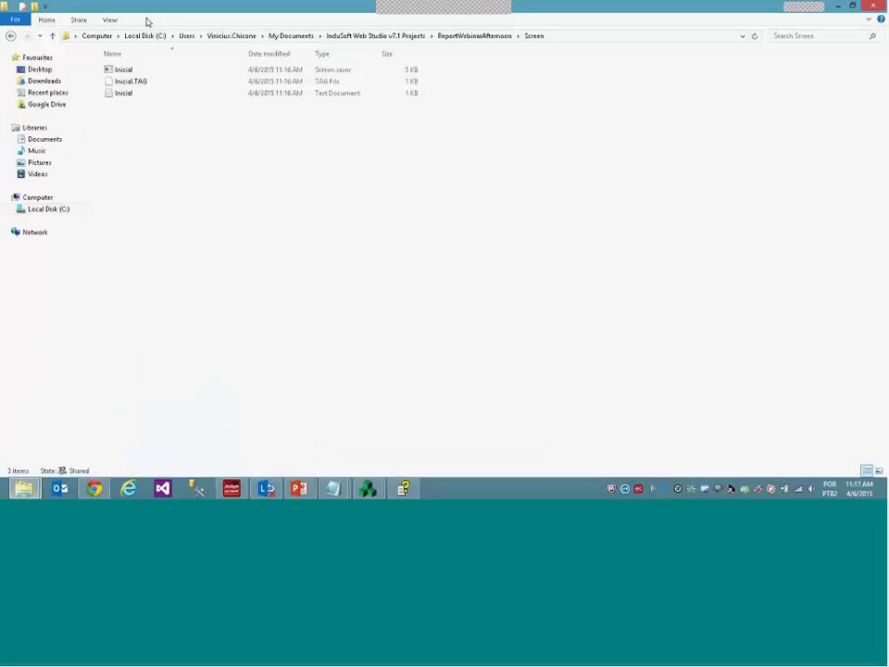
pyautogui.click(452, 35)
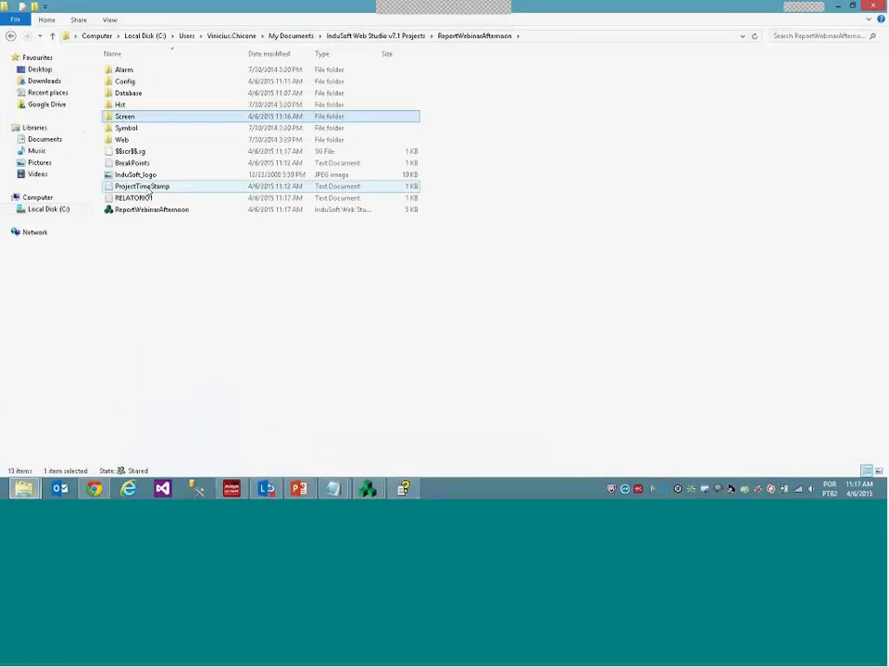
pyautogui.click(151, 199)
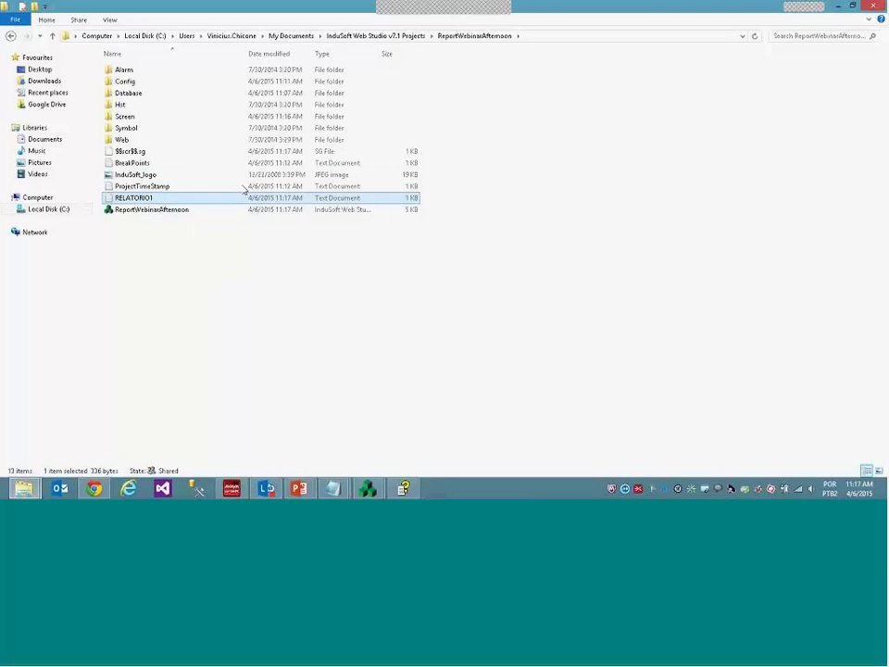
pyautogui.doubleClick(169, 198)
pyautogui.moveTo(213, 53); pyautogui.dragTo(359, 141)
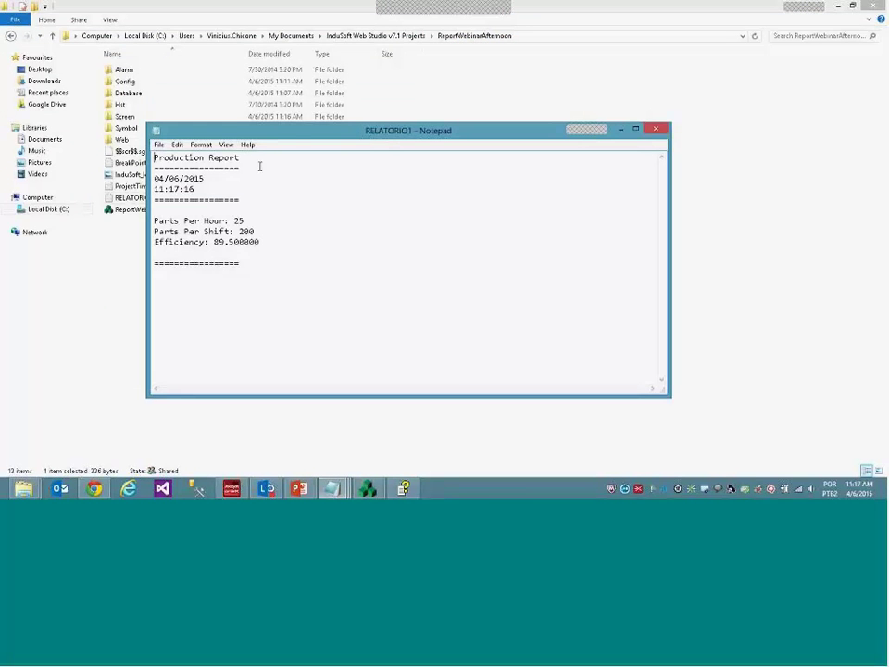
# Examine the title, date, time and production values in the generated RELATORIO1 text file, and close it
pyautogui.moveTo(239, 158)
pyautogui.mouseDown()
pyautogui.moveTo(154, 157)
pyautogui.moveTo(239, 159)
pyautogui.mouseUp()
pyautogui.click(157, 158)
pyautogui.click(239, 158)
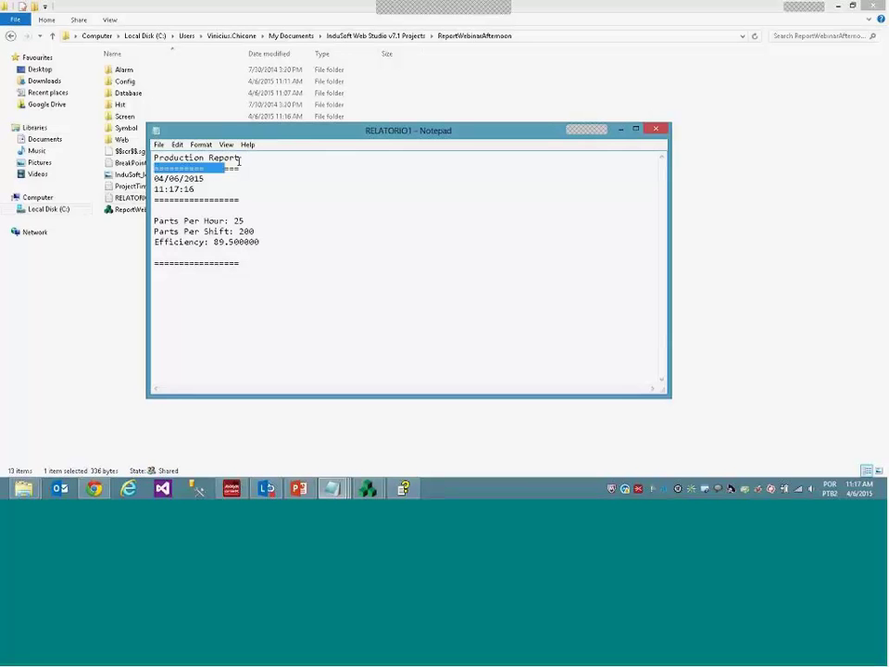
pyautogui.moveTo(205, 179); pyautogui.dragTo(154, 189)
pyautogui.moveTo(244, 220); pyautogui.dragTo(214, 242)
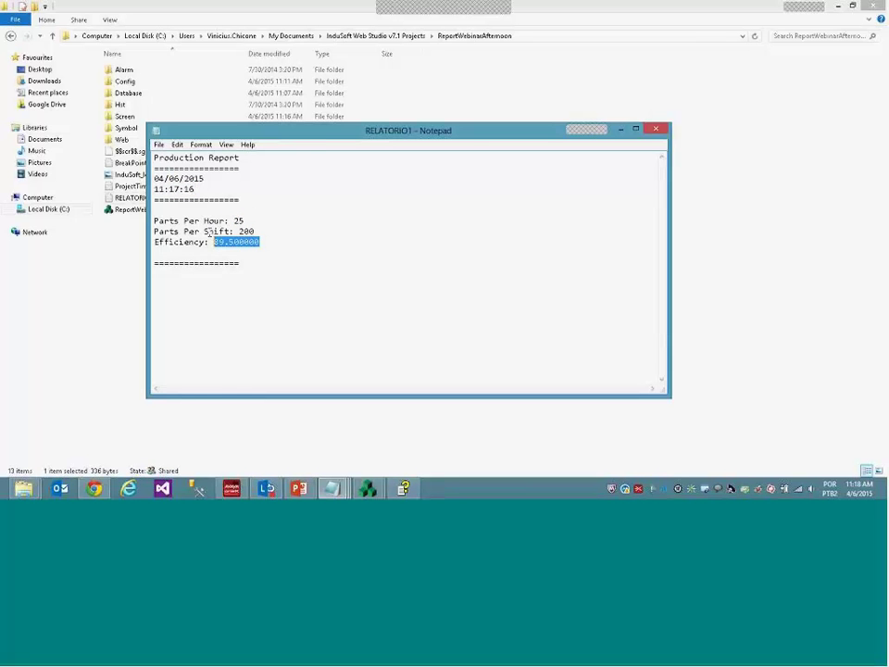
pyautogui.moveTo(194, 189); pyautogui.dragTo(154, 189)
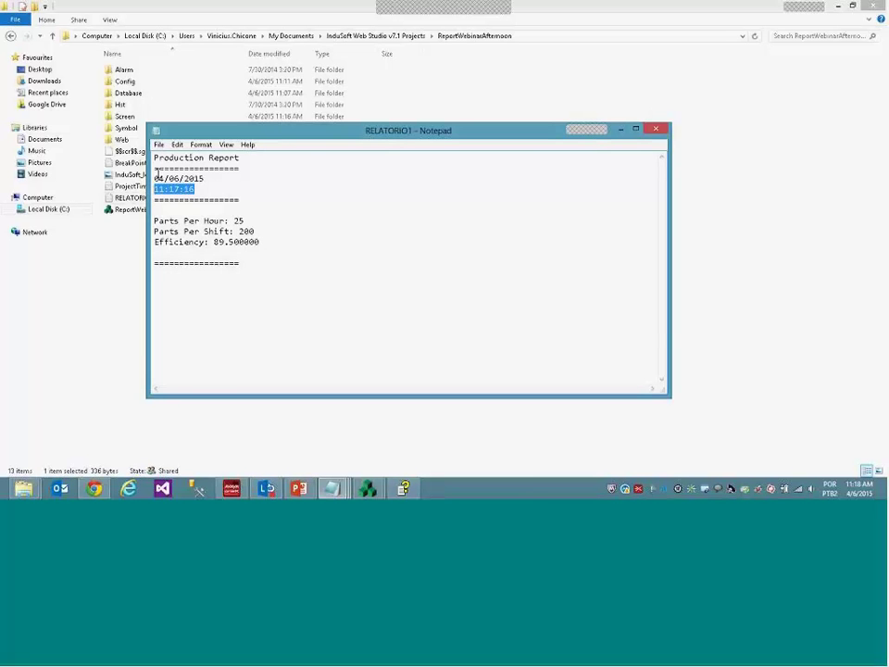
pyautogui.click(156, 178)
pyautogui.moveTo(156, 178); pyautogui.dragTo(203, 178)
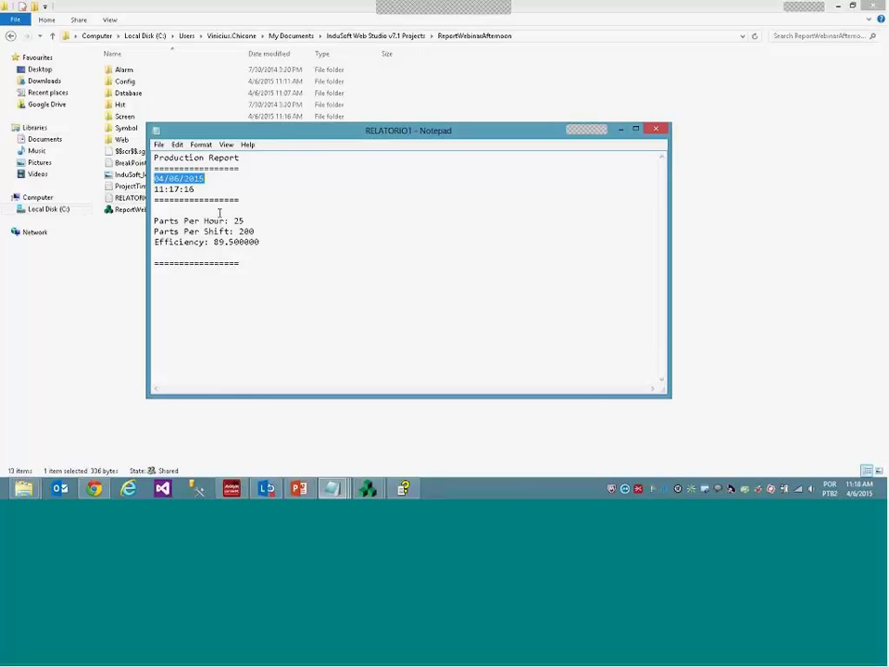
pyautogui.moveTo(252, 263); pyautogui.dragTo(156, 176)
pyautogui.hotkey('ctrl', 'a')
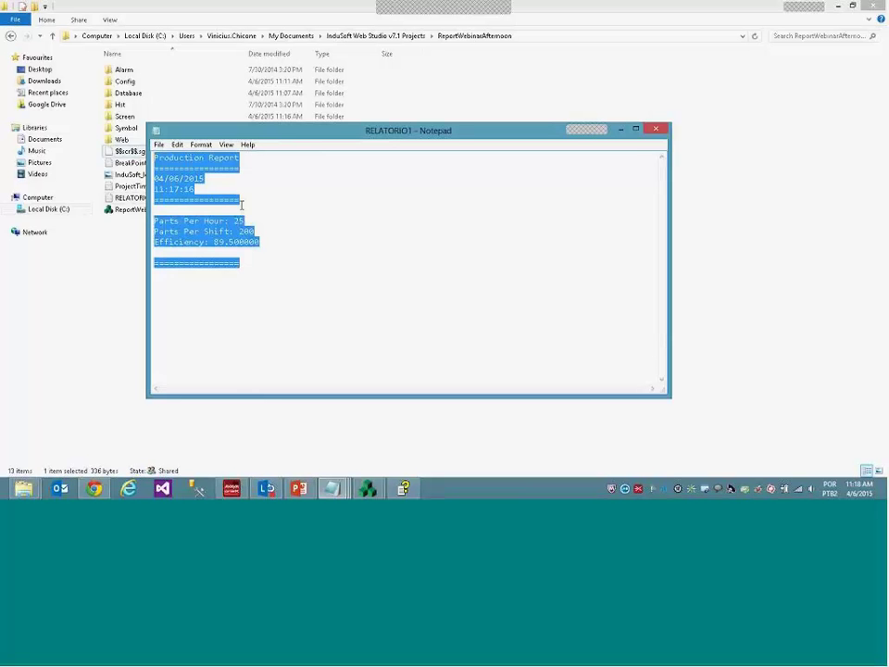
pyautogui.click(252, 209)
pyautogui.click(656, 131)
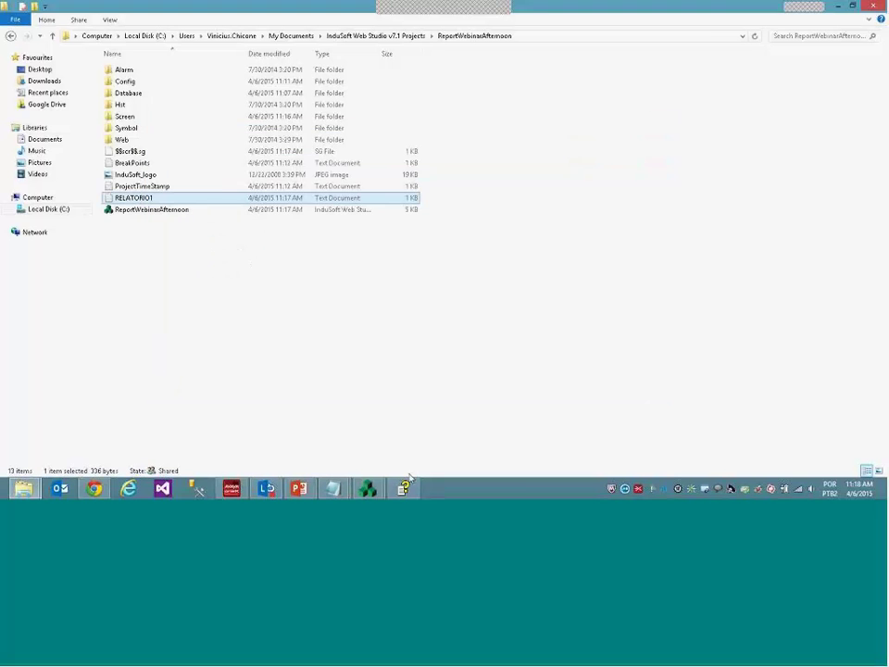
# Switch to the PowerPoint presentation and advance to the Anexando Relatórios slide to review the header, body and footer structure
pyautogui.moveTo(299, 488)
pyautogui.click(364, 423)
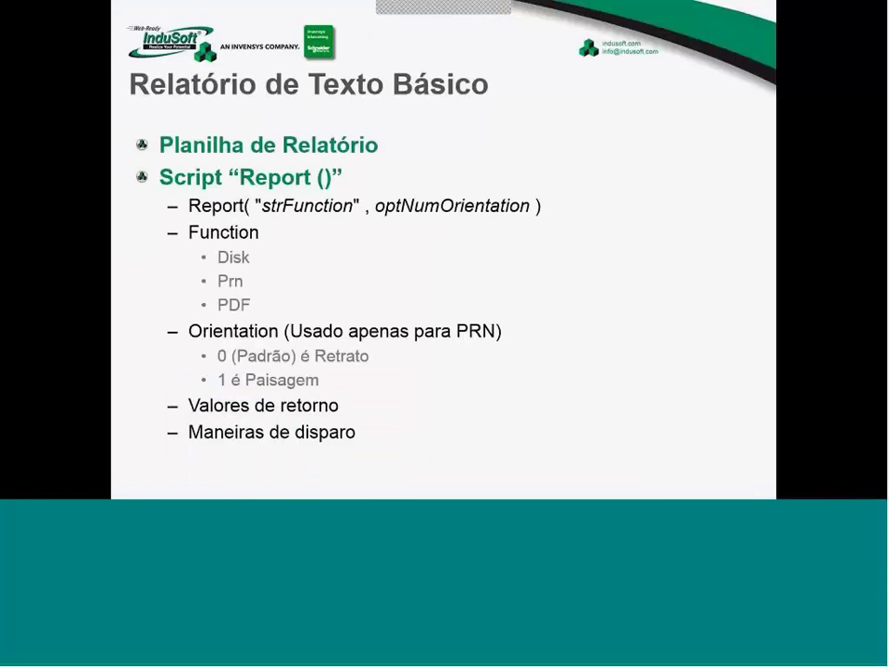
pyautogui.press('Right')
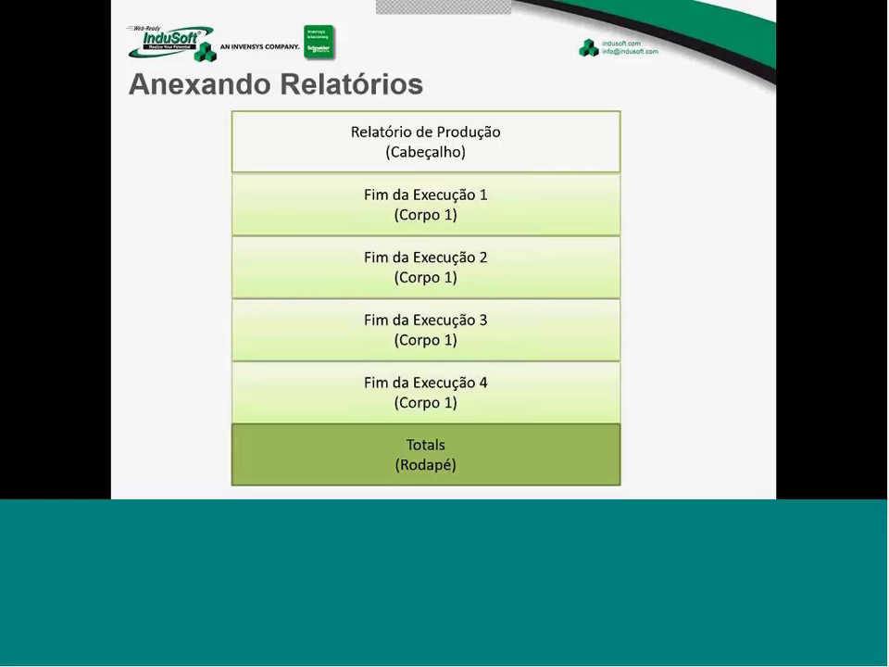
# Switch back to InduSoft Web Studio and close the Inicial screen
pyautogui.hotkey('alt', 'Tab')
pyautogui.hotkey('alt', 'Tab')
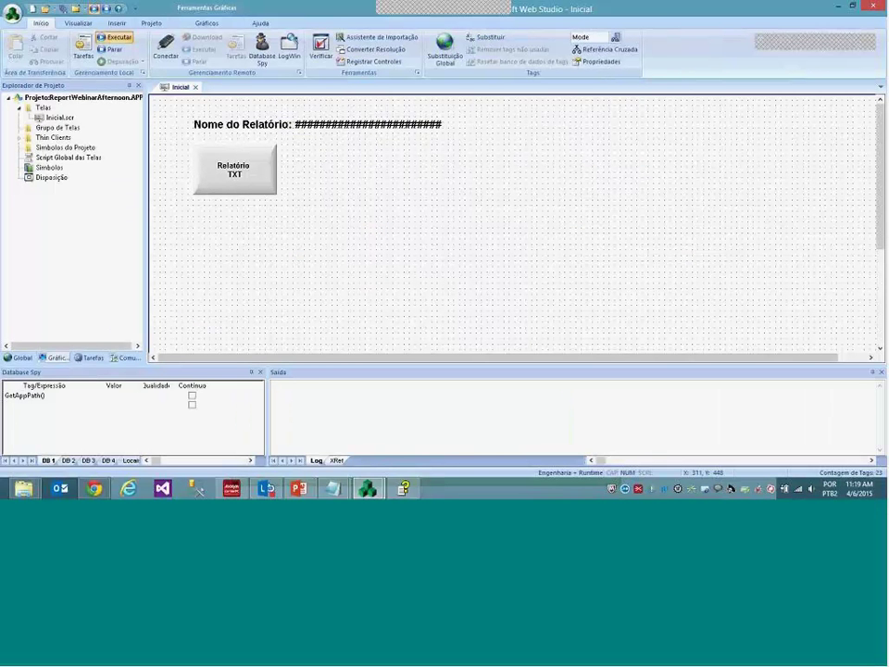
pyautogui.click(196, 88)
pyautogui.click(407, 283)
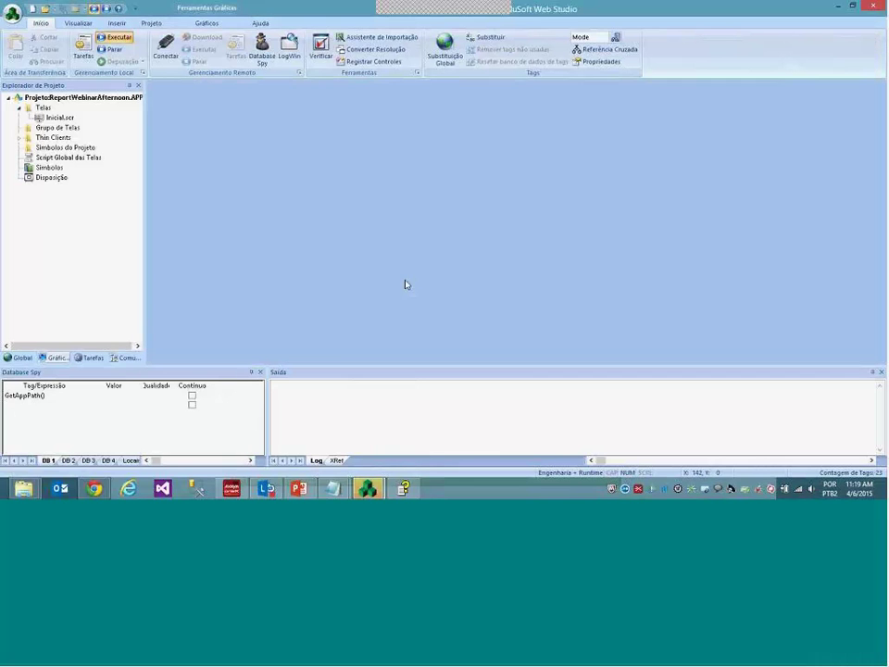
# Insert a new report with the description Cabeçalho TXT and the output file {ReportName}.txt
pyautogui.click(94, 360)
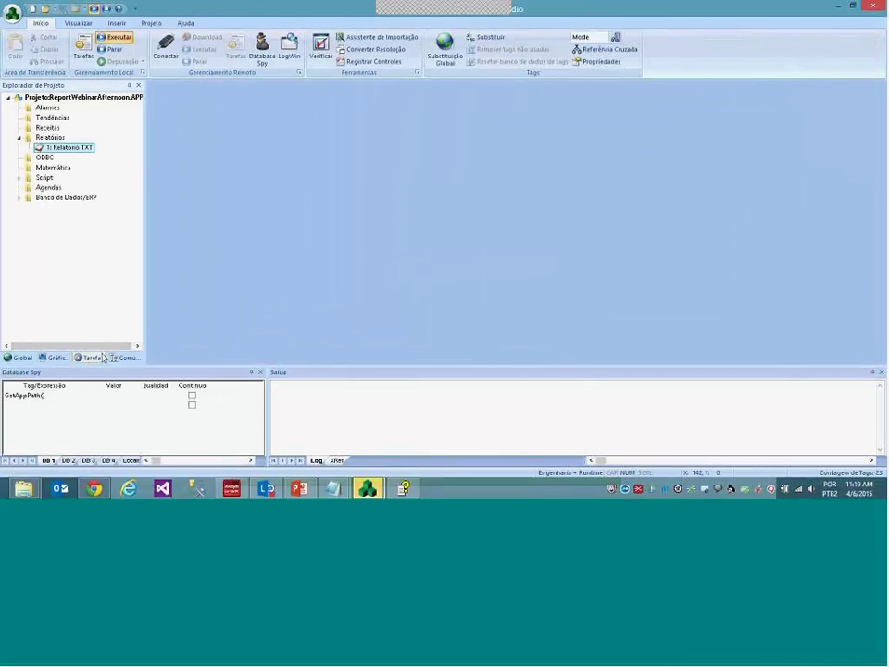
pyautogui.rightClick(51, 140)
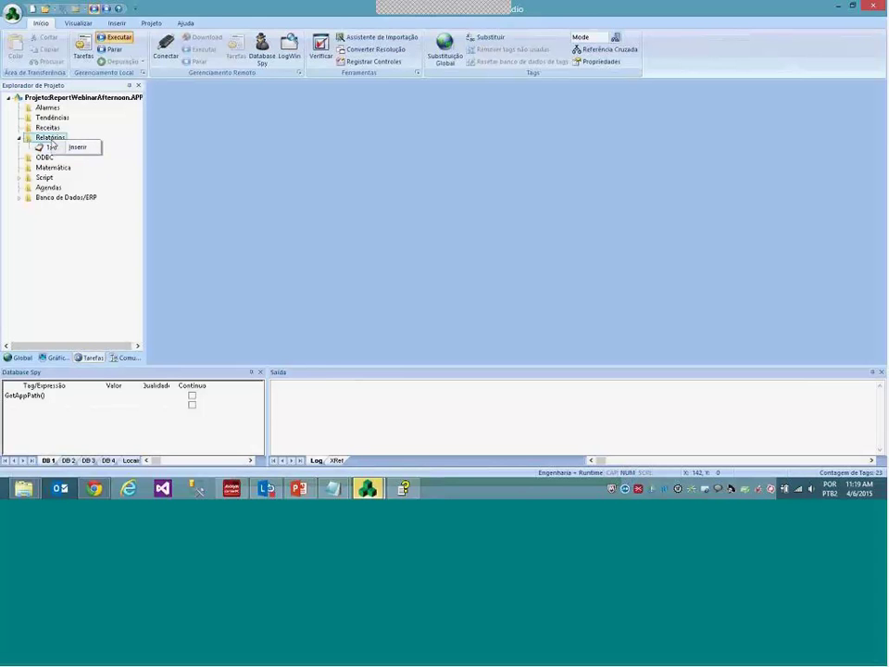
pyautogui.click(76, 148)
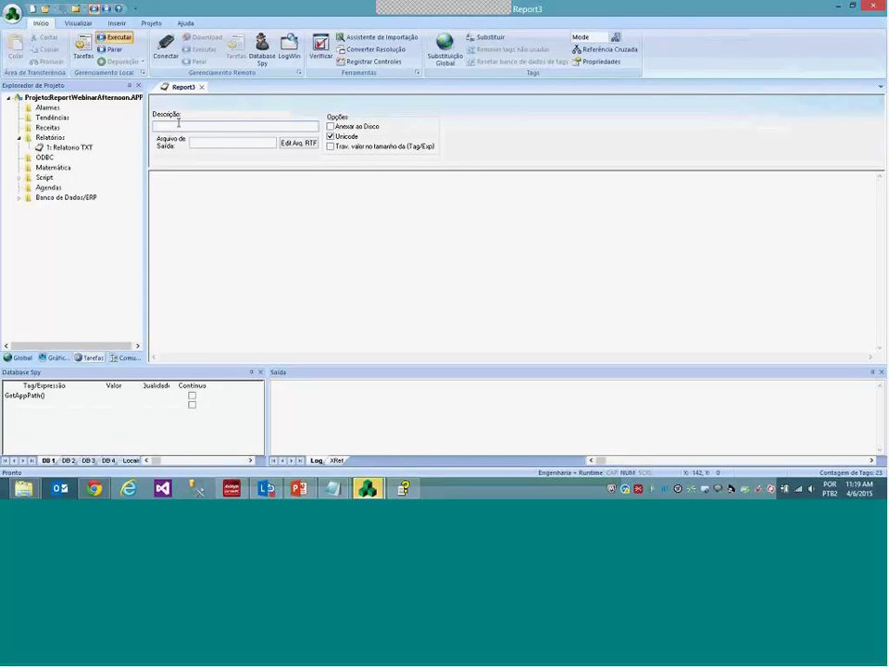
pyautogui.write('Cabeçalho TXT')
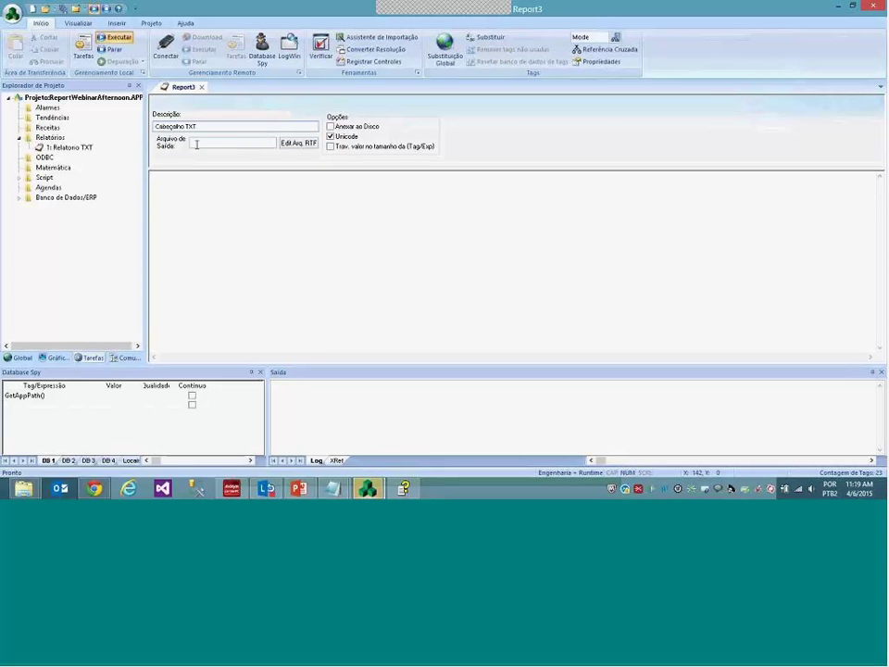
pyautogui.click(224, 145)
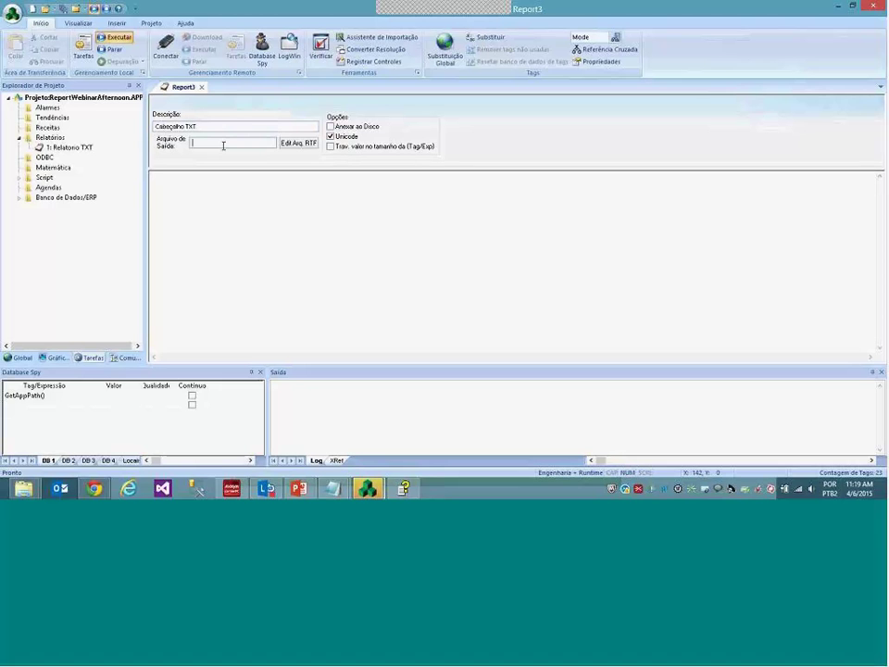
pyautogui.write('I')
pyautogui.write('Report')
pyautogui.write('Name}')
pyautogui.write('.txt')
# Copy the Production Report heading, with its separator lines and {Date} and {Time} tags, from Relatorio TXT into the new report
pyautogui.doubleClick(71, 148)
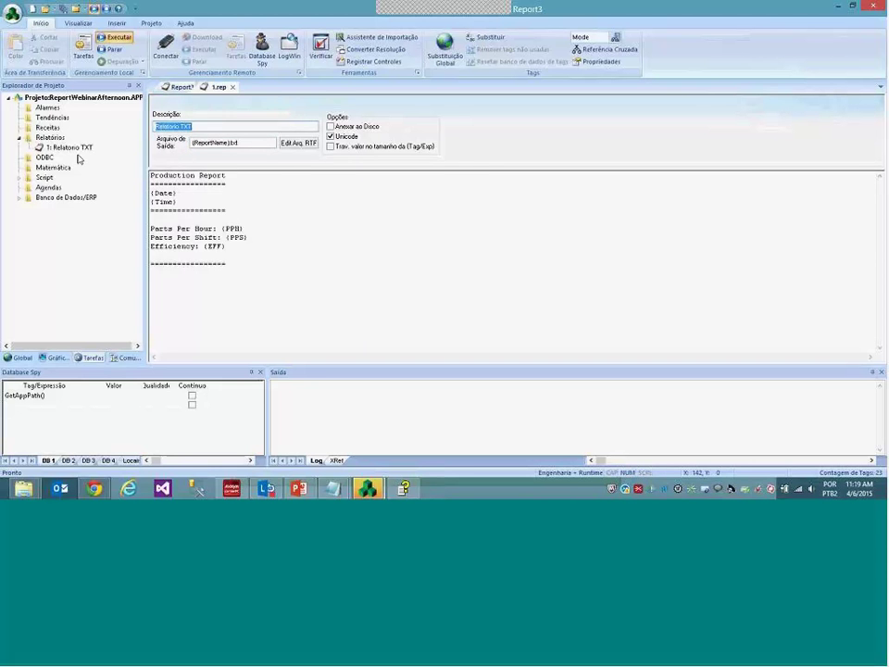
pyautogui.moveTo(226, 211); pyautogui.dragTo(148, 184)
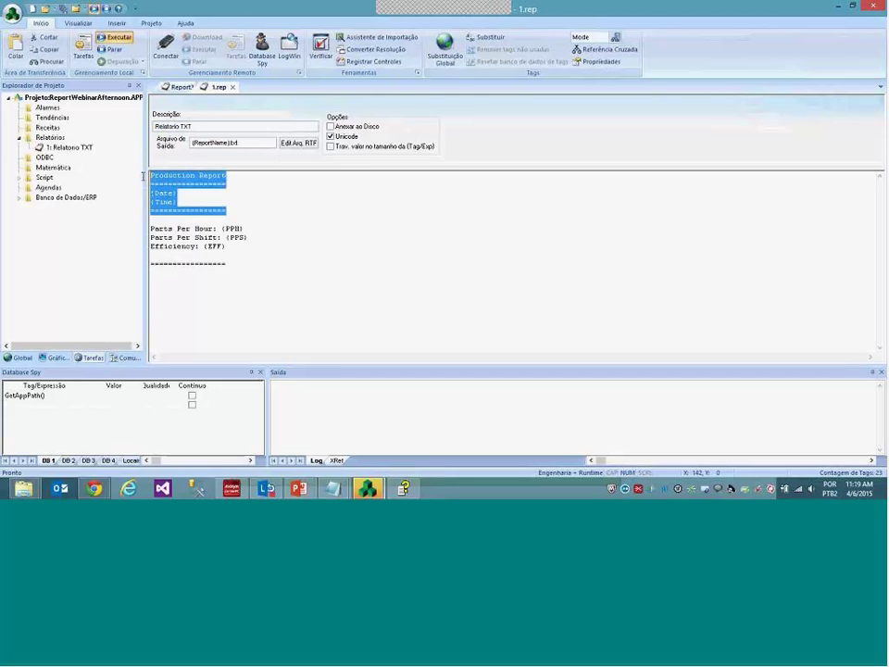
pyautogui.click(181, 86)
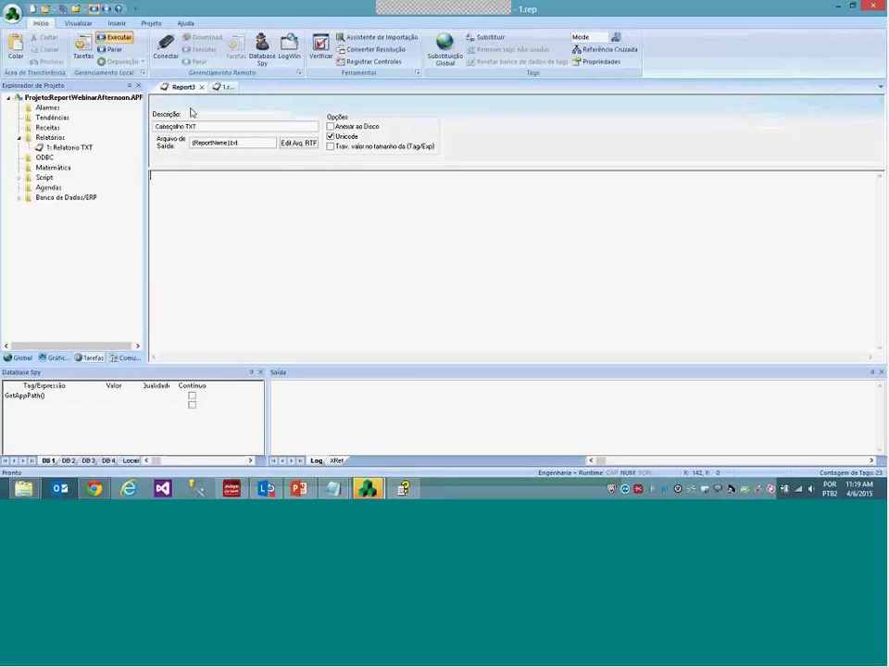
pyautogui.write('Production Report ================ {Date} {Time} ================')
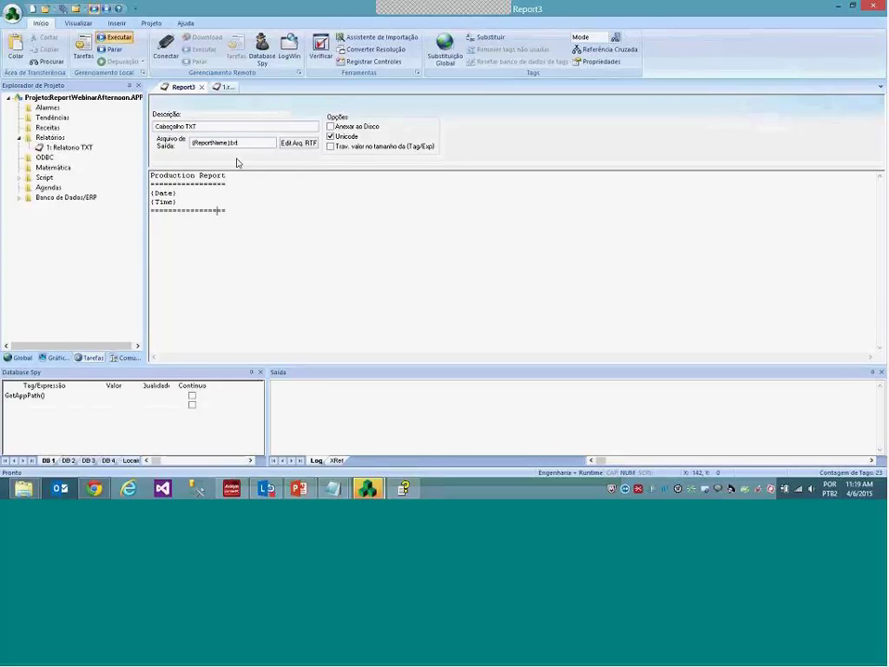
# Save the new header report with the file name 2
pyautogui.click(225, 86)
pyautogui.click(182, 87)
pyautogui.rightClick(180, 87)
pyautogui.click(193, 96)
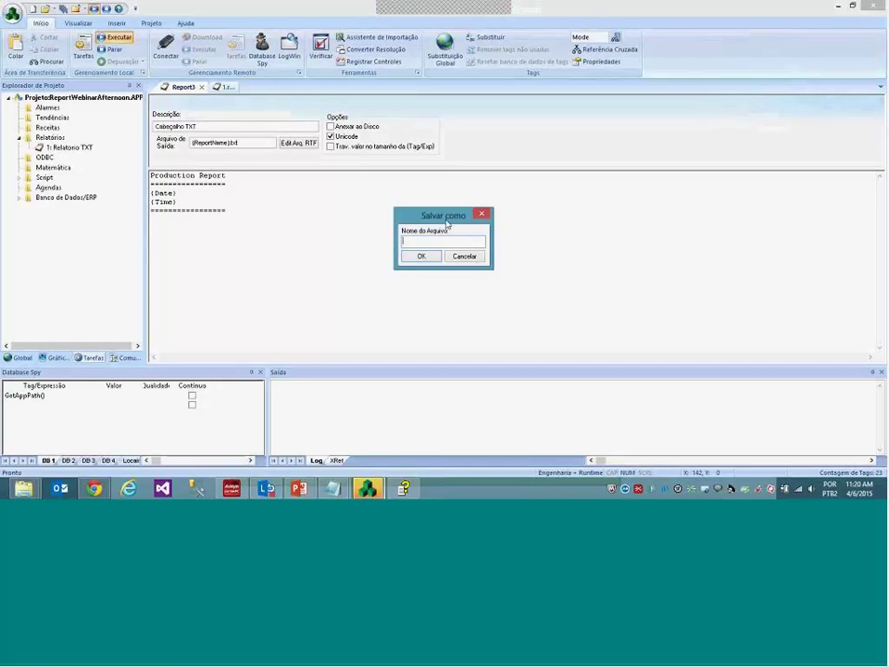
pyautogui.click(422, 241)
pyautogui.write('2')
pyautogui.click(421, 256)
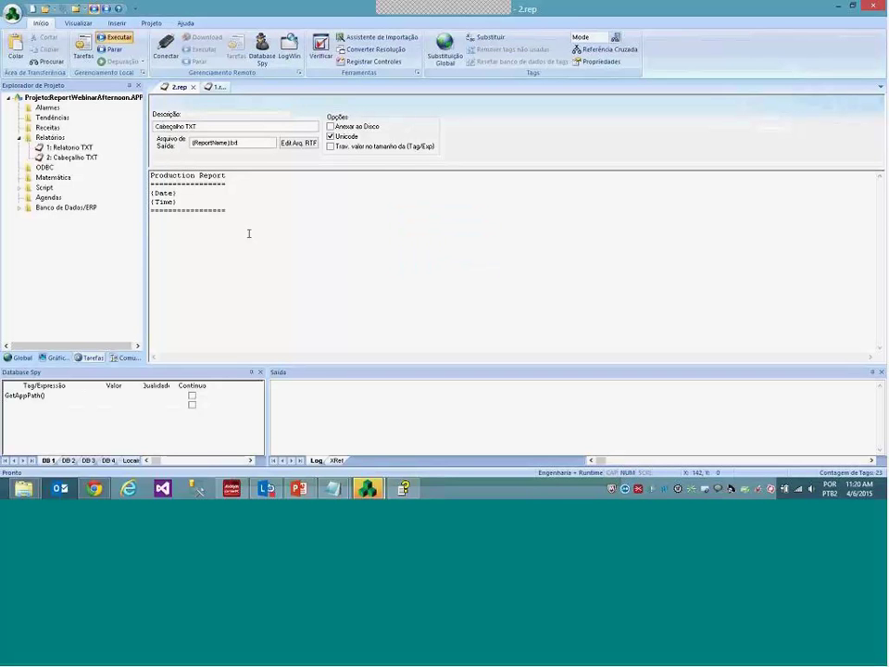
# Change the description of the open header report to Corpo TXT
pyautogui.click(72, 157)
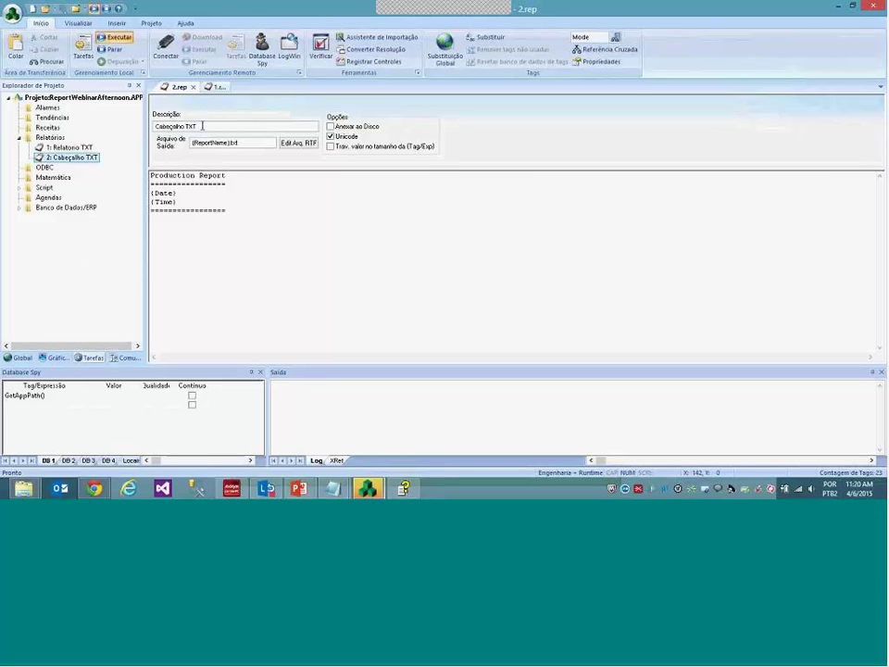
pyautogui.click(189, 126)
pyautogui.click(189, 125)
pyautogui.doubleClick(171, 125)
pyautogui.write('Cer')
pyautogui.write('po')
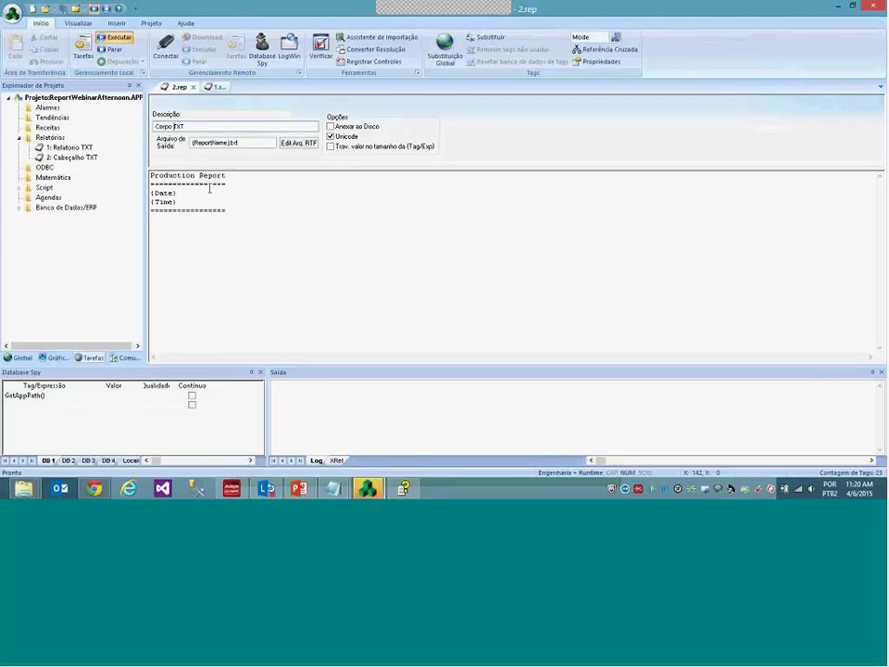
# Replace the heading text in the Corpo TXT report with the Parts Per Hour, Parts Per Shift and Efficiency lines from Relatorio TXT
pyautogui.click(215, 87)
pyautogui.moveTo(227, 246); pyautogui.dragTo(145, 229)
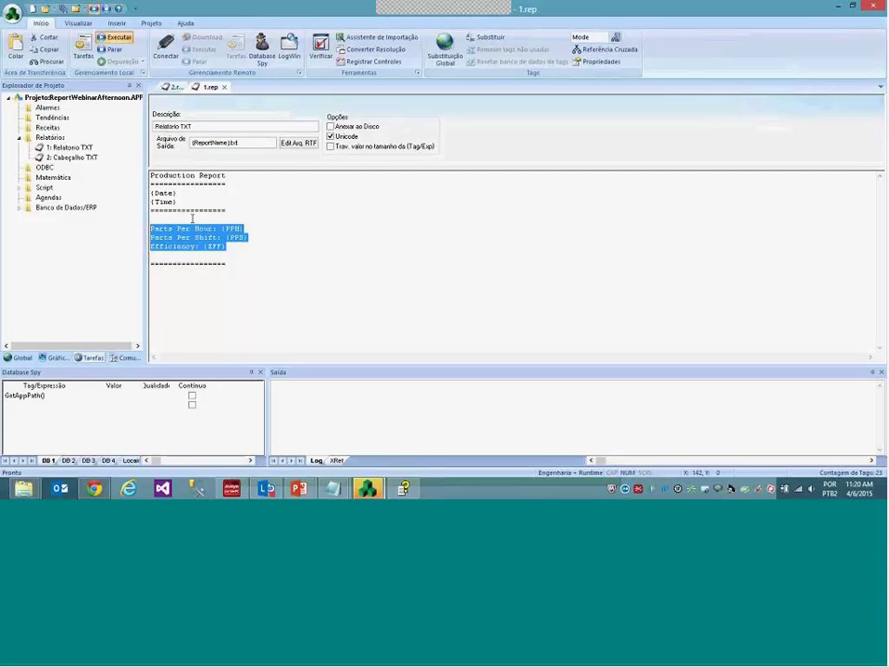
pyautogui.click(172, 87)
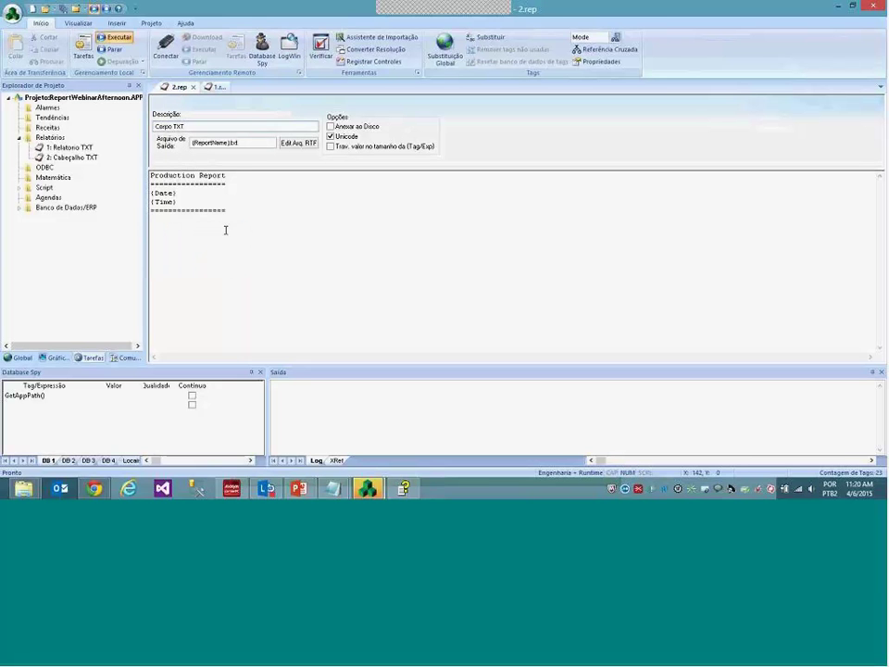
pyautogui.moveTo(228, 212); pyautogui.dragTo(146, 176)
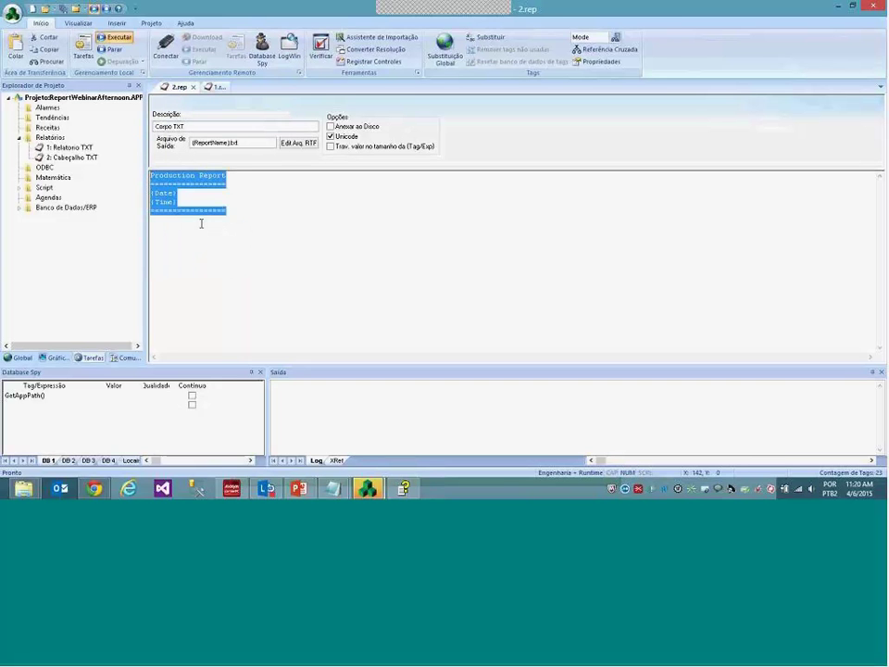
pyautogui.press('Delete')
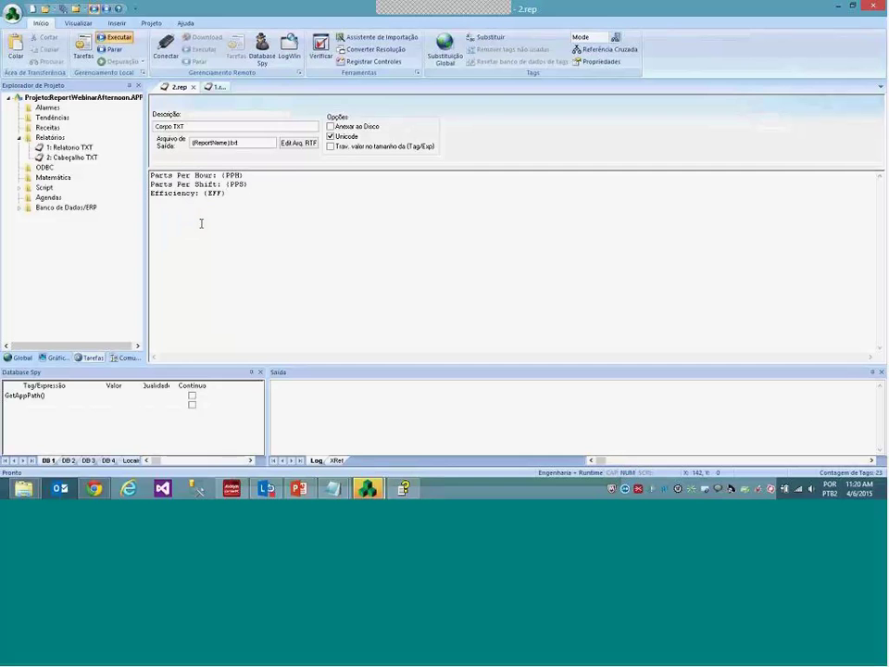
pyautogui.press('Return')
# Enable the Anexar ao Disco option for the Corpo TXT report, keeping {ReportName}.txt as the output file
pyautogui.click(79, 158)
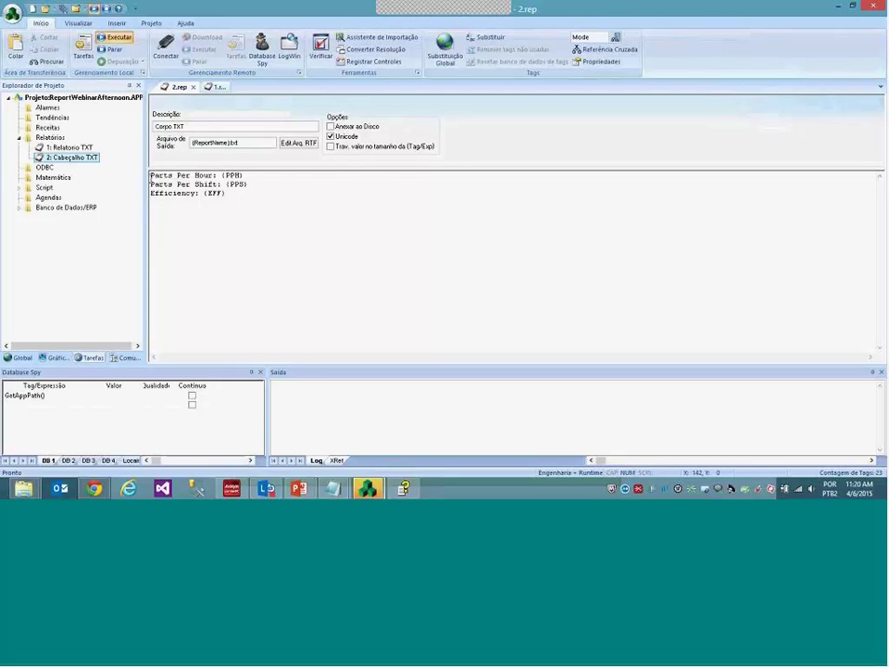
pyautogui.click(152, 202)
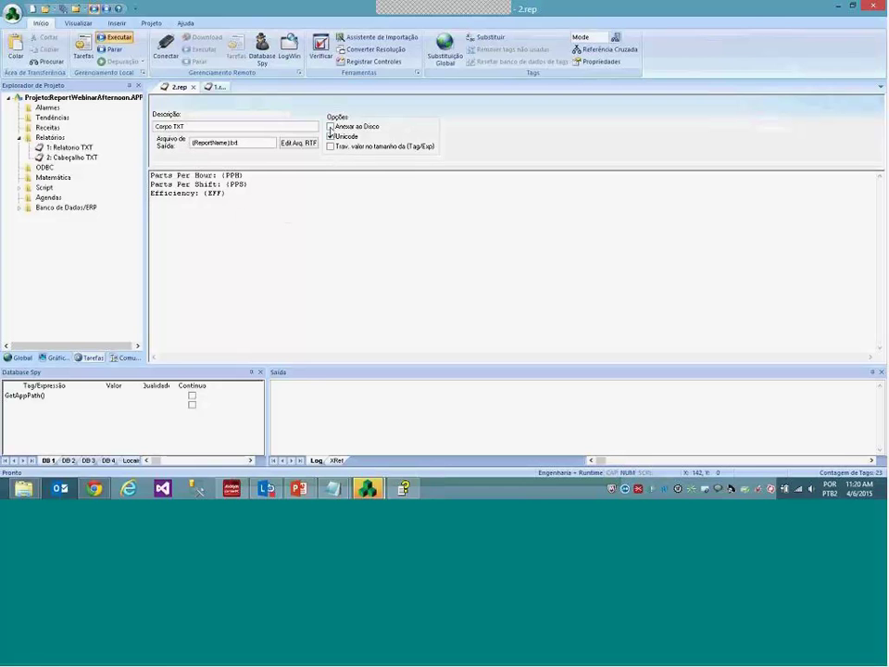
pyautogui.click(331, 127)
pyautogui.click(257, 143)
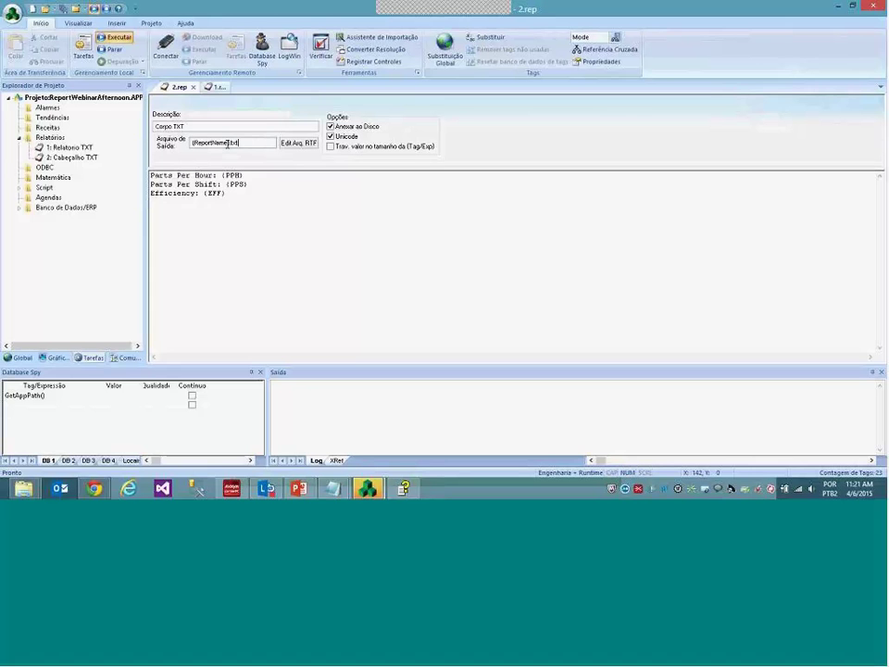
pyautogui.moveTo(239, 143); pyautogui.dragTo(192, 143)
pyautogui.click(330, 126)
pyautogui.click(331, 126)
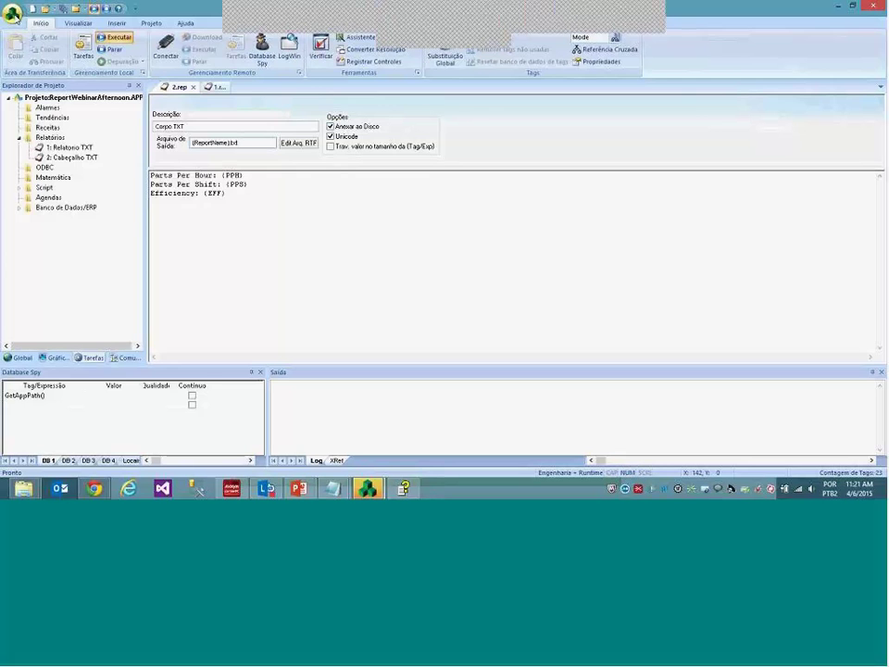
# Save the body report as a separate file named 3
pyautogui.hotkey('ctrl', 's')
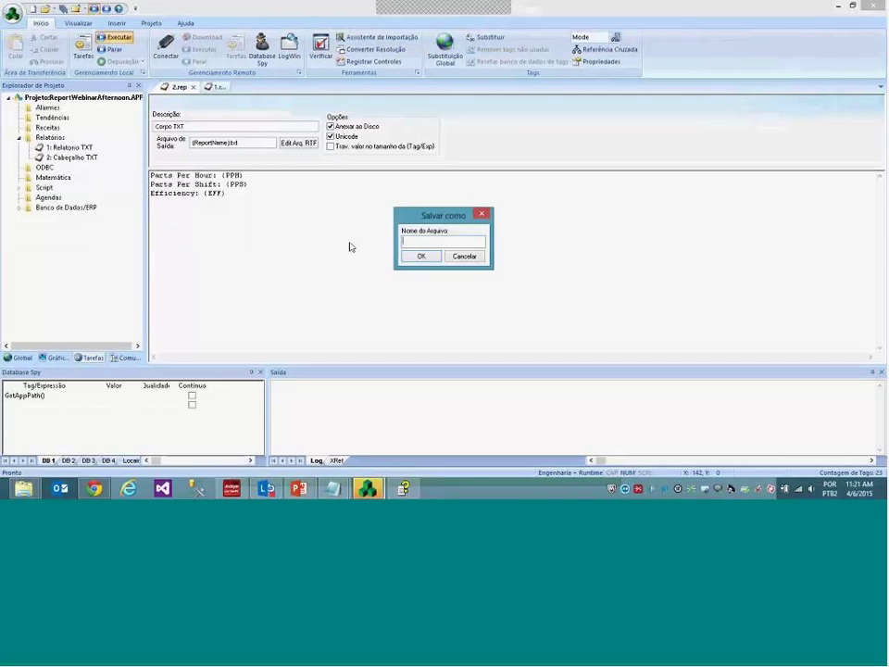
pyautogui.write('3')
pyautogui.press('Return')
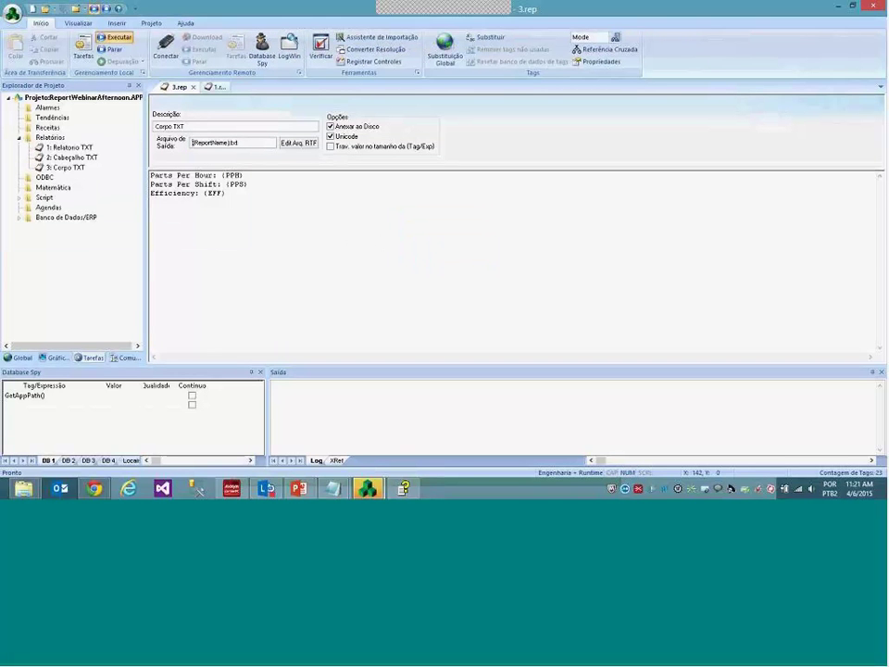
# Replace the open report's text with the closing separator line from Relatorio TXT and change its description to Rodapé TXT
pyautogui.click(216, 86)
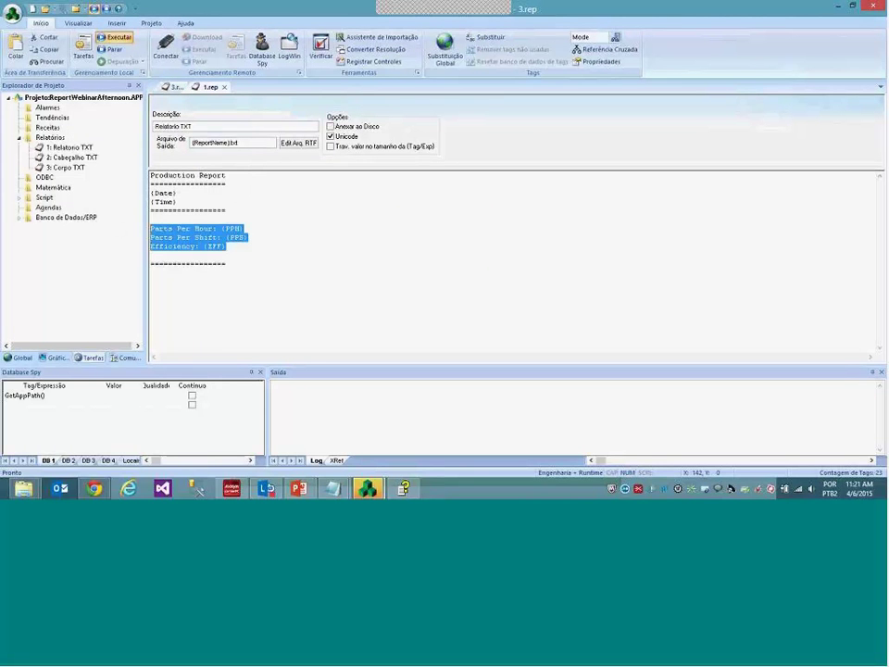
pyautogui.click(216, 264)
pyautogui.doubleClick(215, 264)
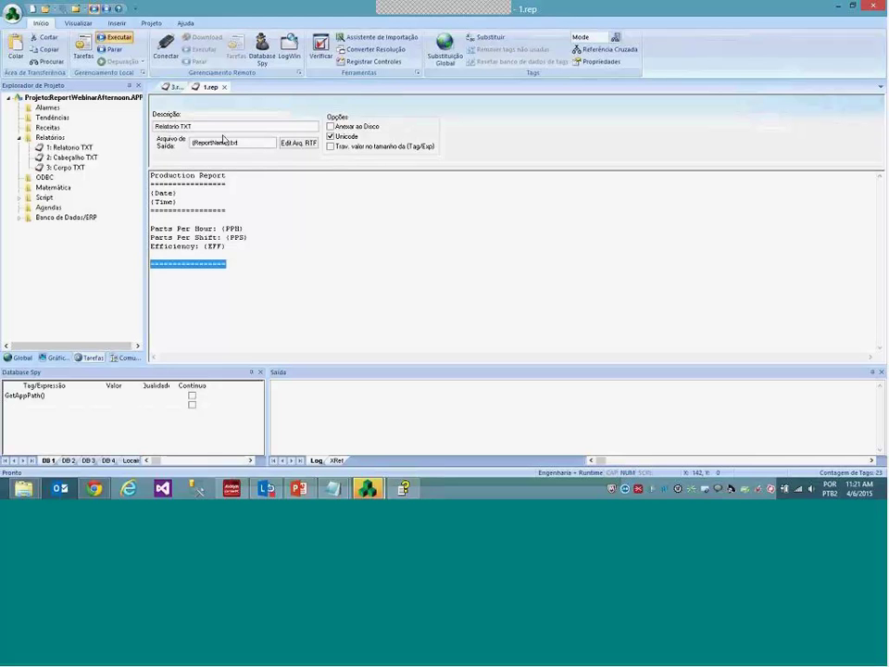
pyautogui.click(174, 87)
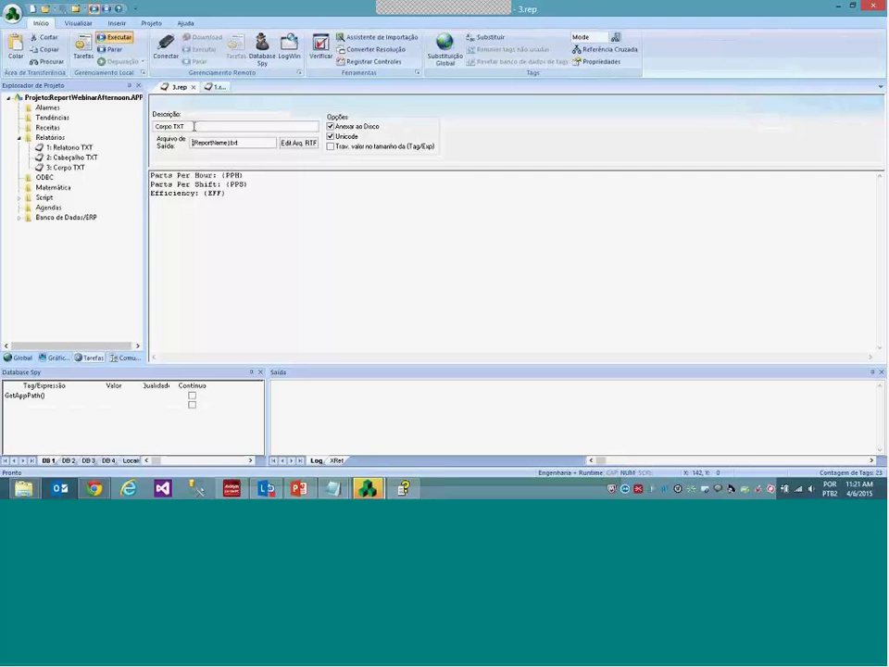
pyautogui.hotkey('ctrl', 'a')
pyautogui.write('=================')
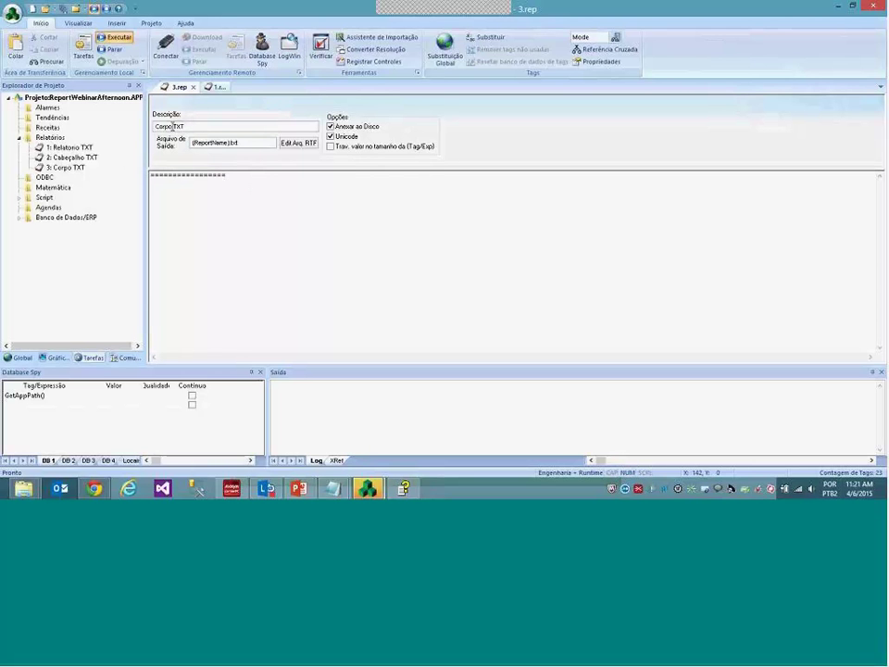
pyautogui.doubleClick(172, 127)
pyautogui.write('Rodapé')
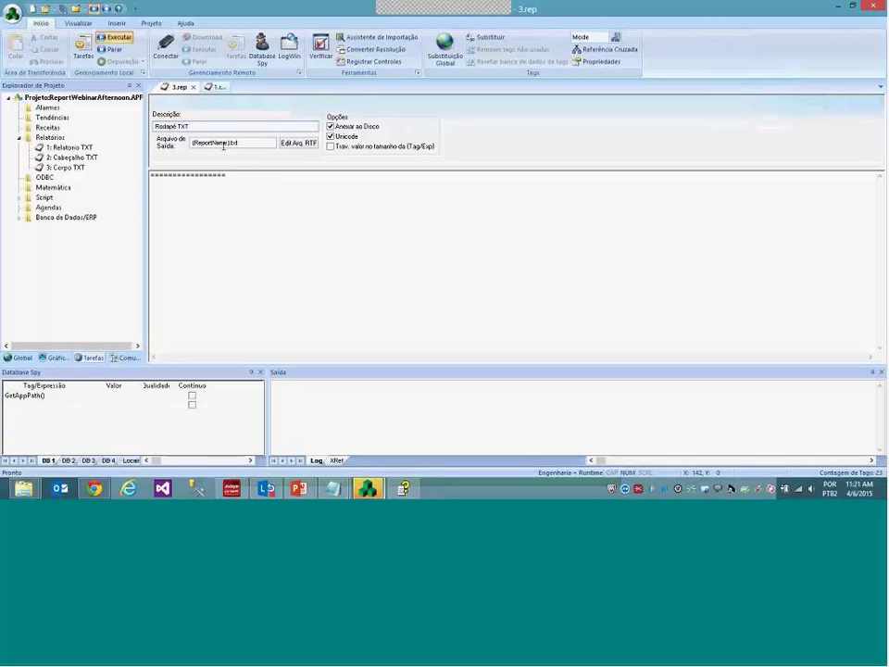
# Save the footer report as a separate file named 4 and close the open reports
pyautogui.click(194, 89)
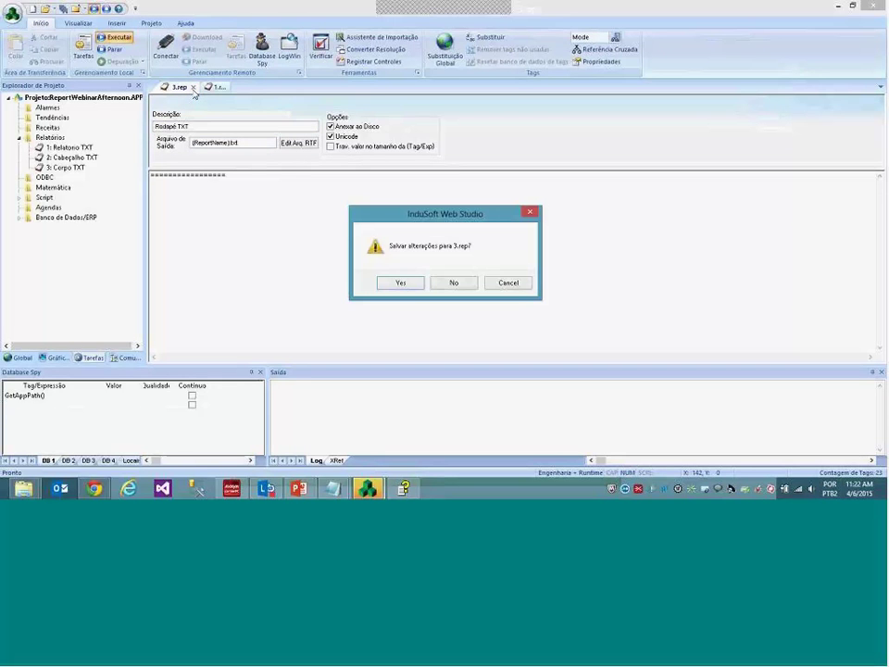
pyautogui.click(507, 282)
pyautogui.click(13, 17)
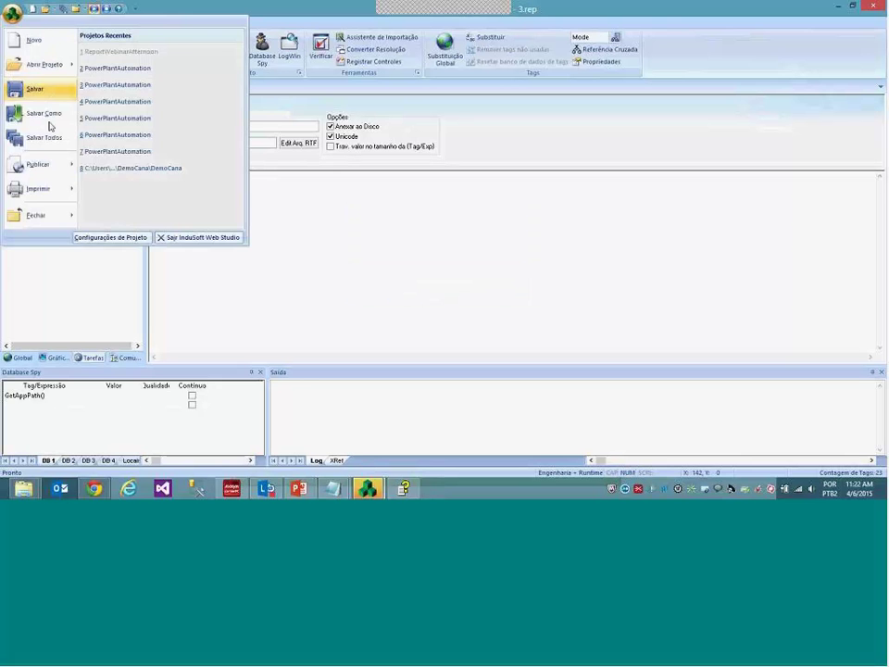
pyautogui.click(50, 122)
pyautogui.write('4')
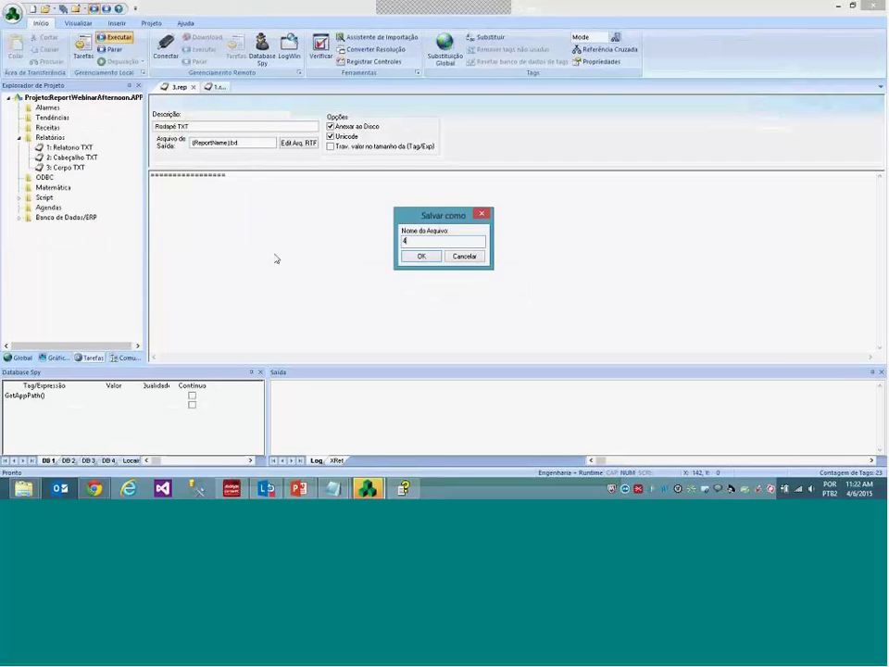
pyautogui.click(420, 256)
pyautogui.click(193, 86)
pyautogui.click(193, 86)
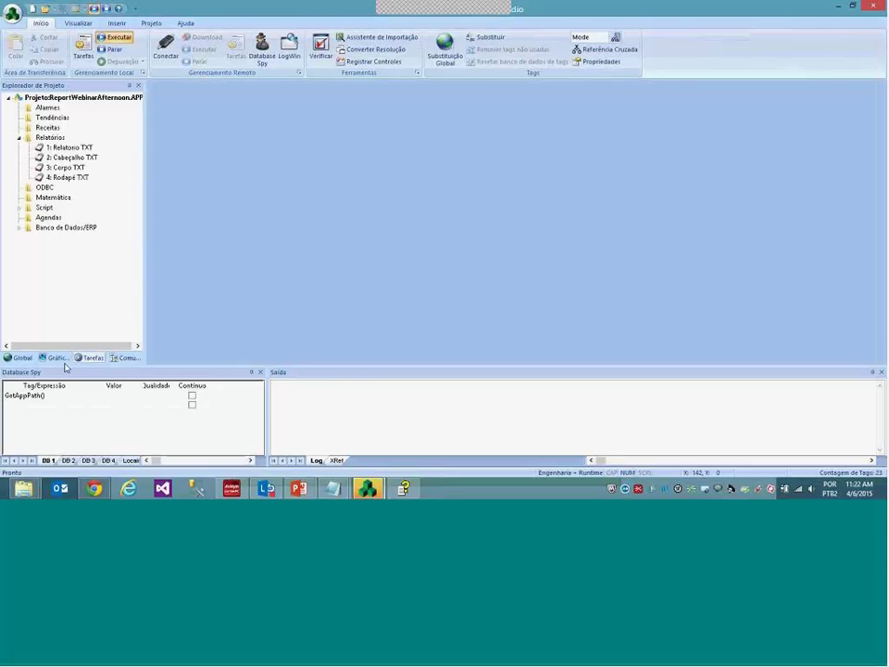
# Open the Inicial screen and duplicate the Relatório TXT button directly below the original
pyautogui.click(56, 357)
pyautogui.doubleClick(60, 117)
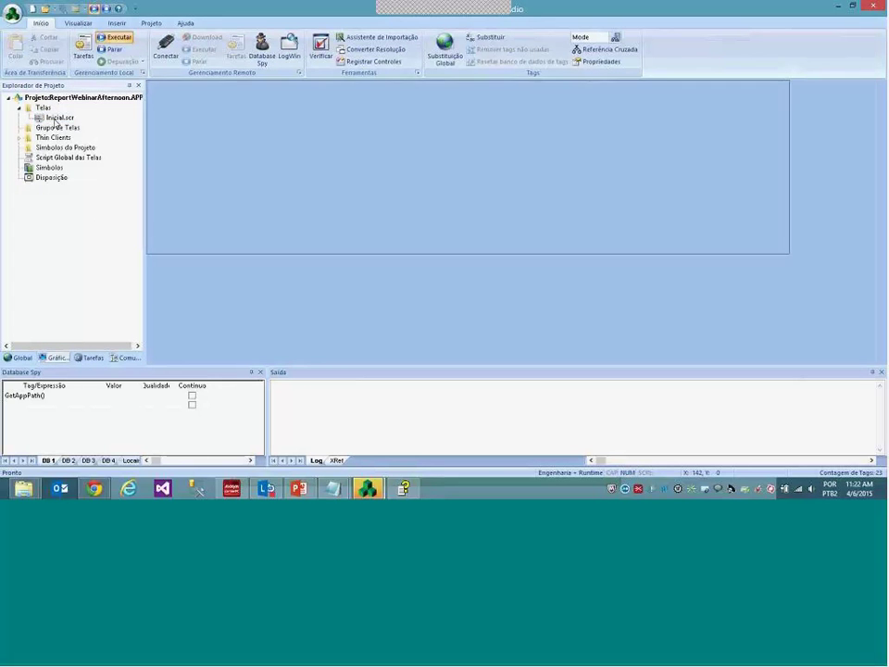
pyautogui.click(228, 177)
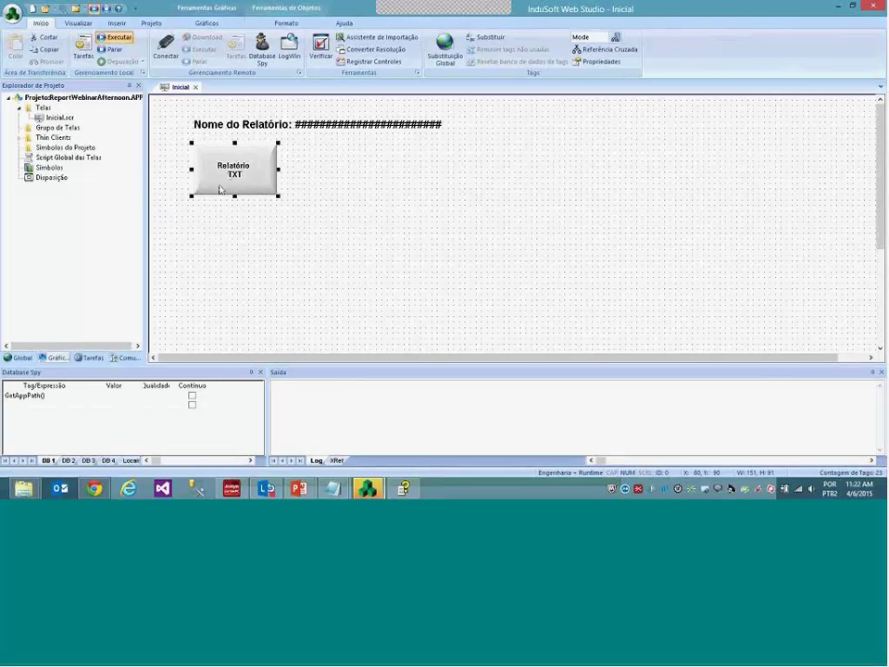
pyautogui.moveTo(239, 181); pyautogui.dragTo(238, 245)
pyautogui.moveTo(223, 164); pyautogui.dragTo(223, 164)
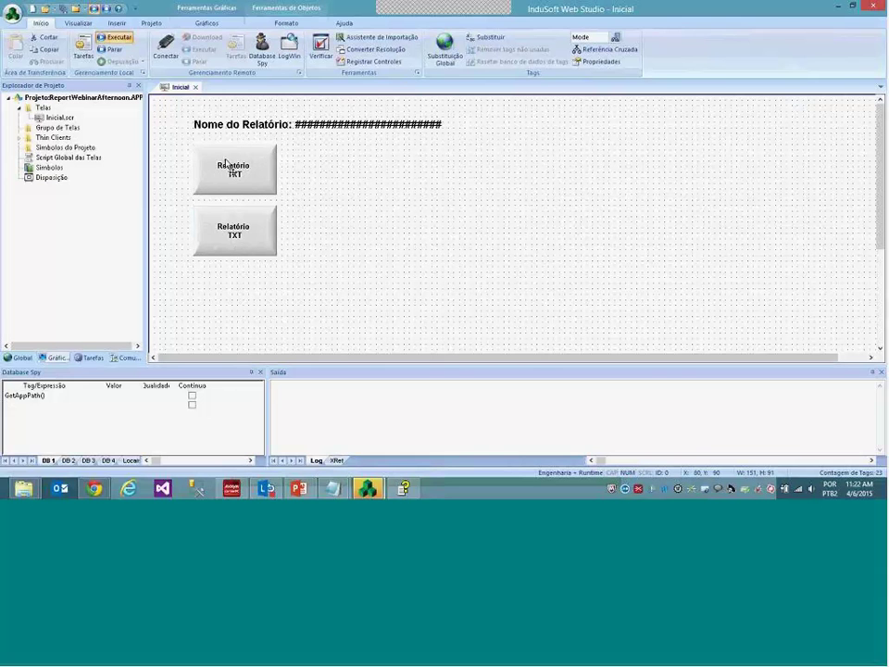
# Set the lower button's Ao Pressionar script to $Report("Disk:2.rep")
pyautogui.click(236, 250)
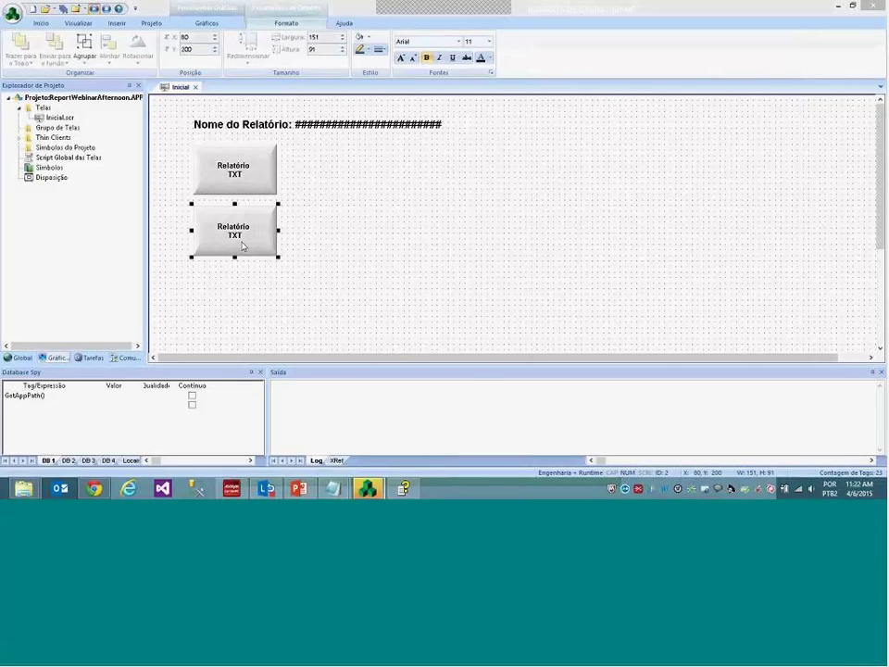
pyautogui.doubleClick(242, 245)
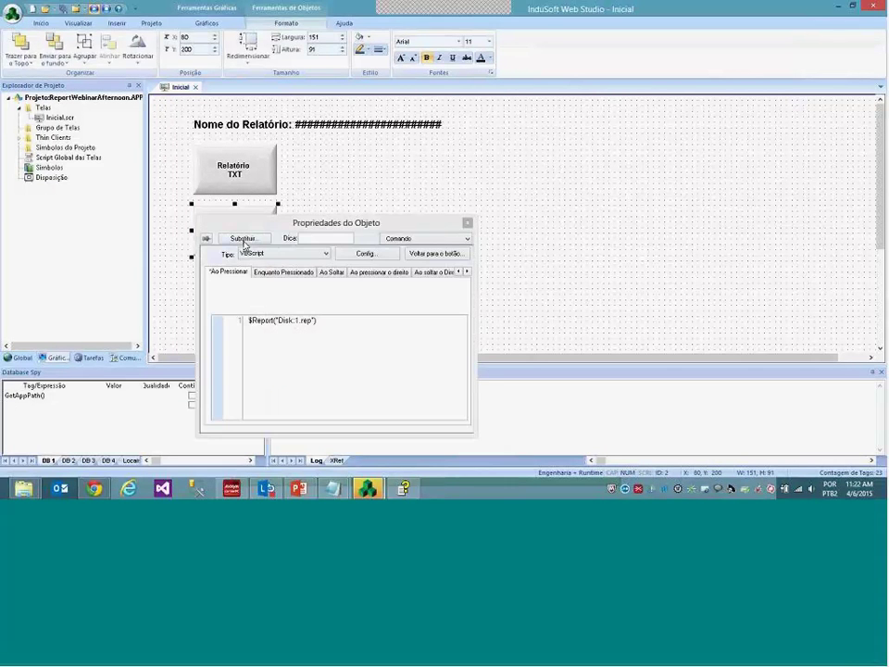
pyautogui.doubleClick(298, 319)
pyautogui.write('2')
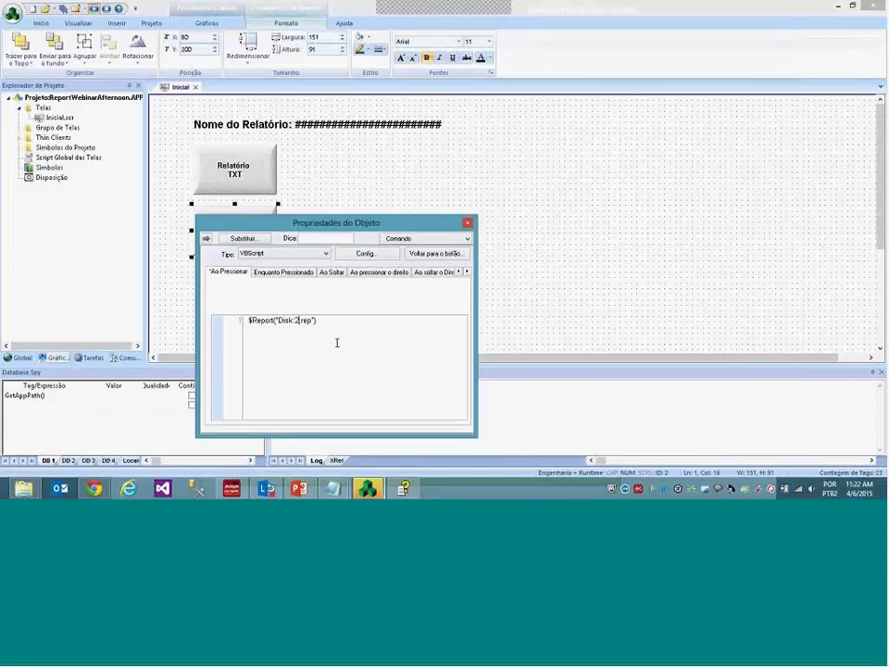
# Insert the line Cabeçalho between Relatório and TXT in the lower button's caption
pyautogui.click(435, 253)
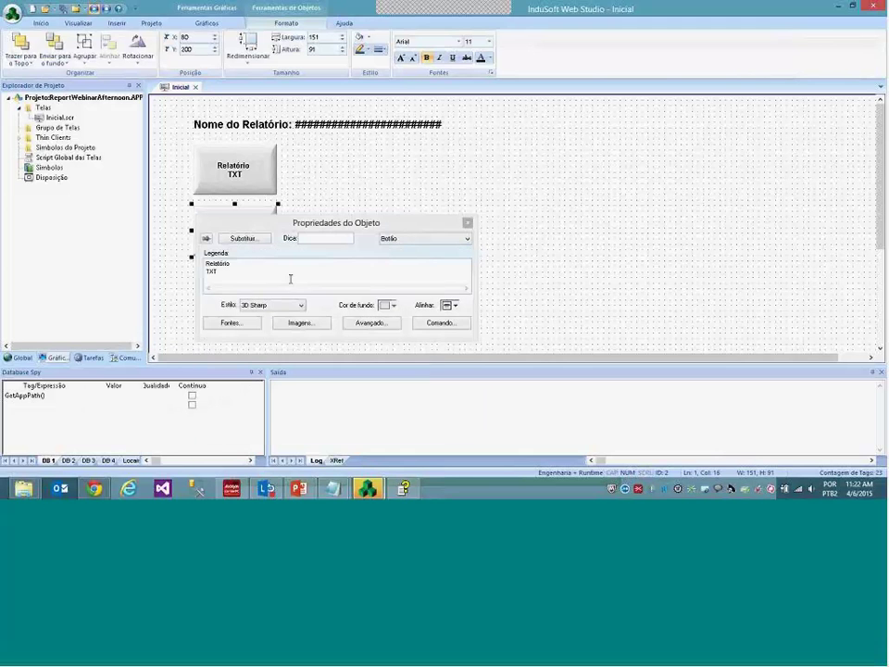
pyautogui.click(234, 264)
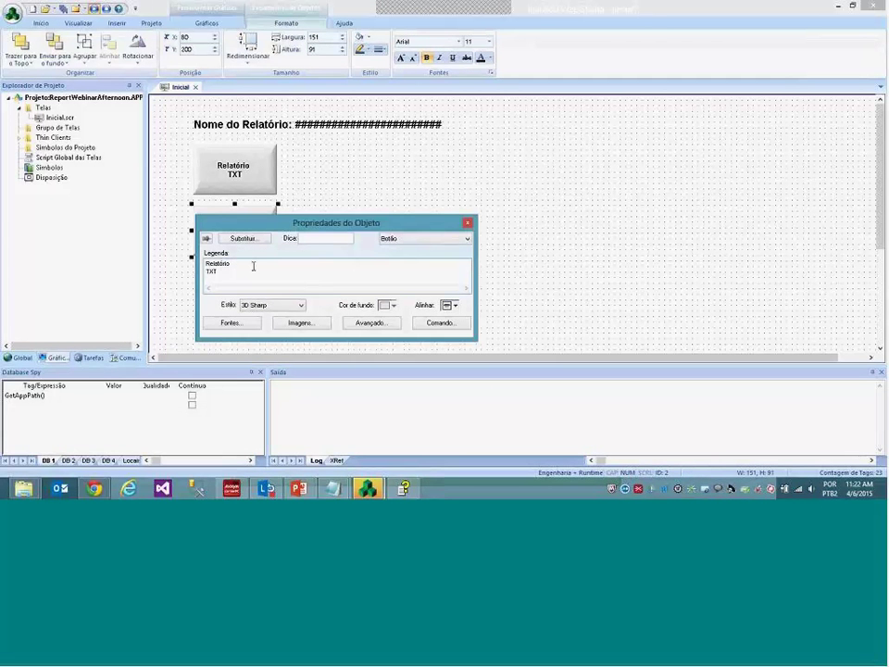
pyautogui.press('Return')
pyautogui.write('Cabeçalho')
# Duplicate the Cabeçalho button twice in a row to its right, changing the middle caption line to Corpo and Rodapé respectively
pyautogui.moveTo(324, 228); pyautogui.dragTo(324, 287)
pyautogui.moveTo(235, 232); pyautogui.dragTo(528, 250)
pyautogui.write('Corpo')
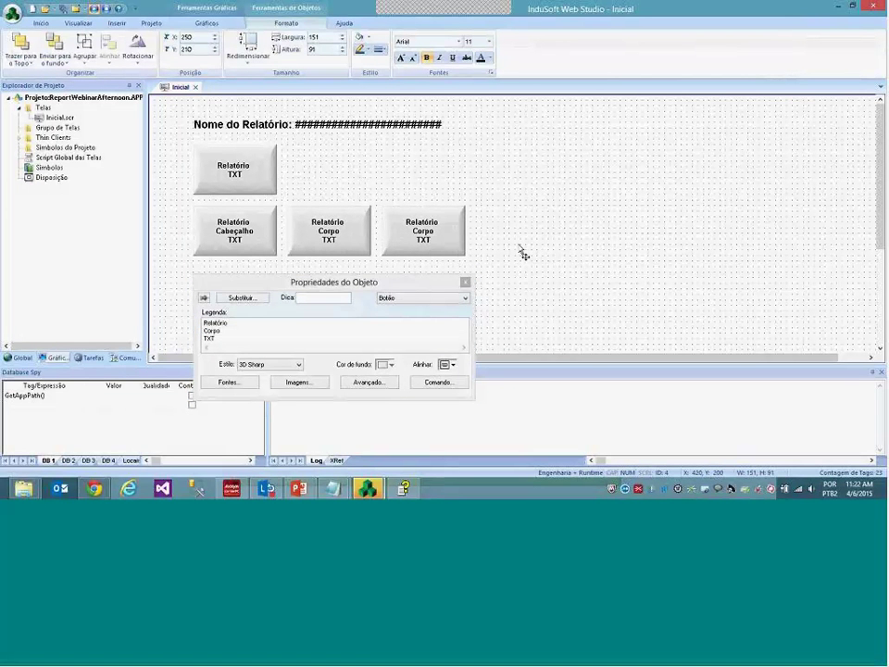
pyautogui.doubleClick(212, 331)
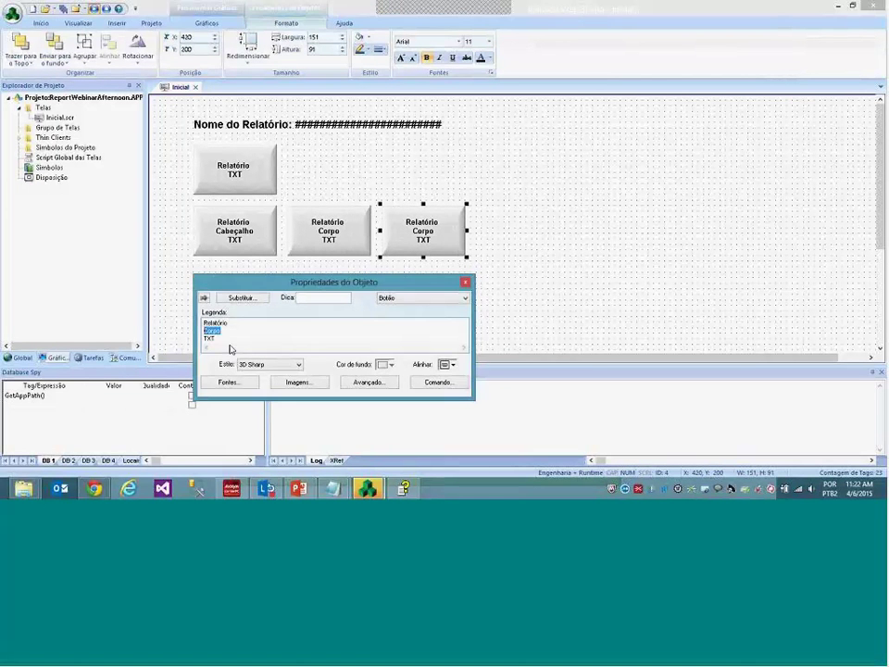
pyautogui.write('Rodapé')
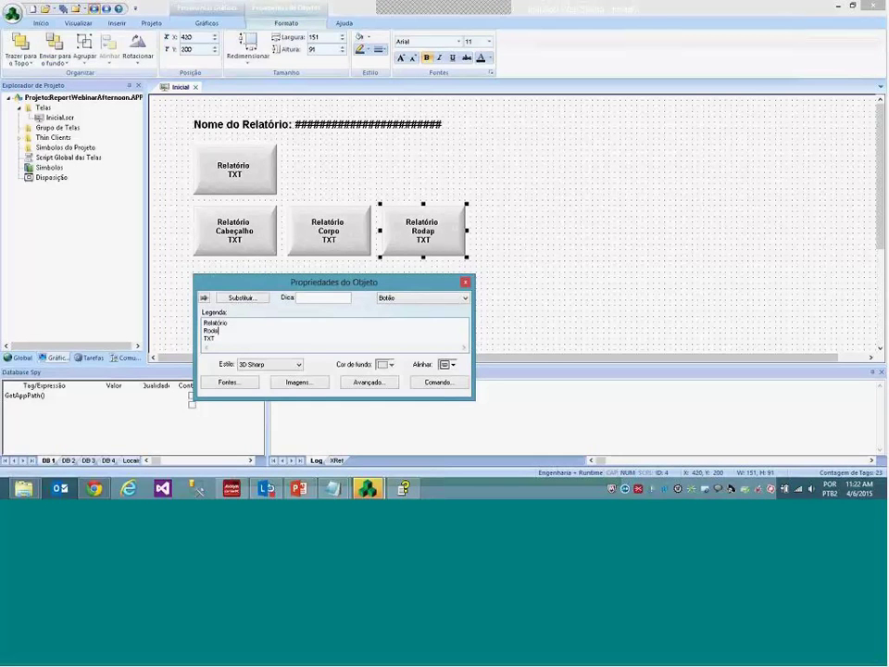
# Set the Ao Pressionar script to $Report("Disk:4.rep") for the Rodapé button and $Report("Disk:3.rep") for the Corpo button
pyautogui.click(439, 382)
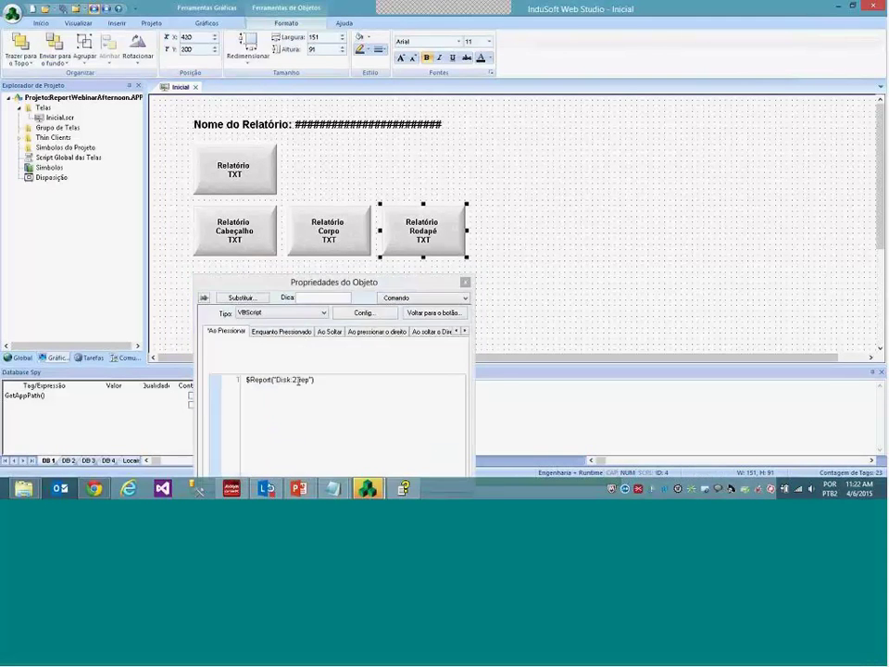
pyautogui.doubleClick(296, 379)
pyautogui.write('4')
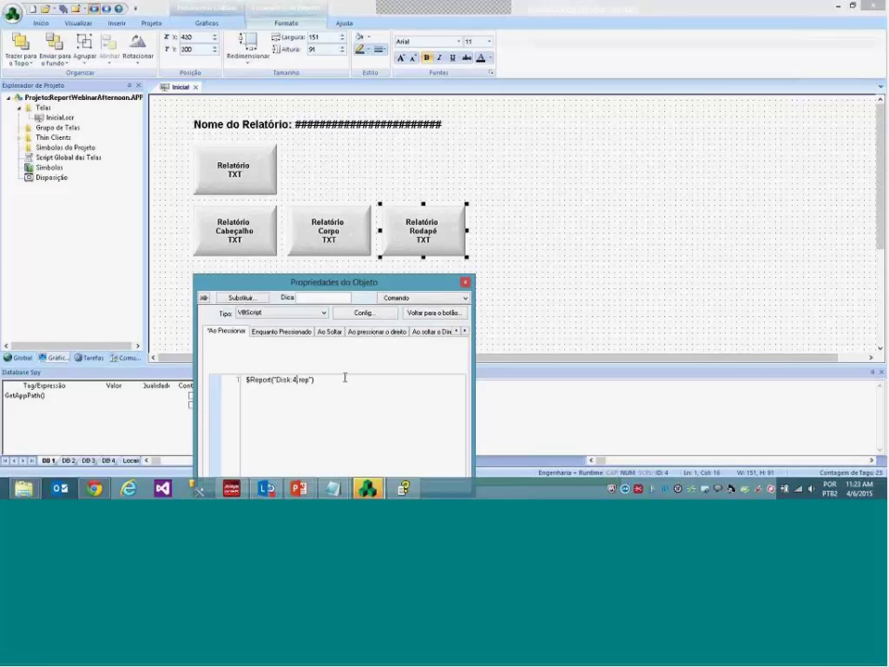
pyautogui.click(328, 239)
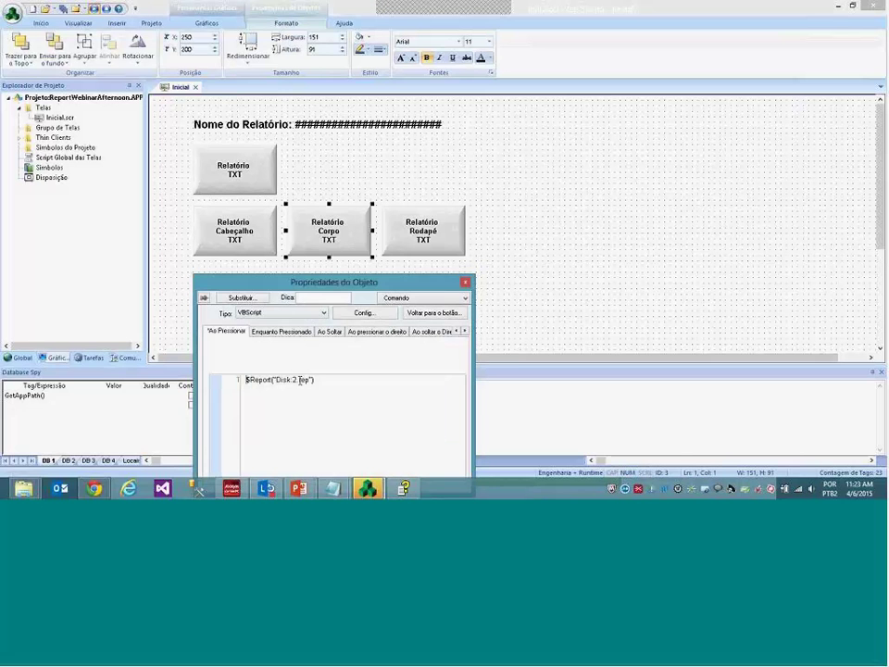
pyautogui.press('BackSpace')
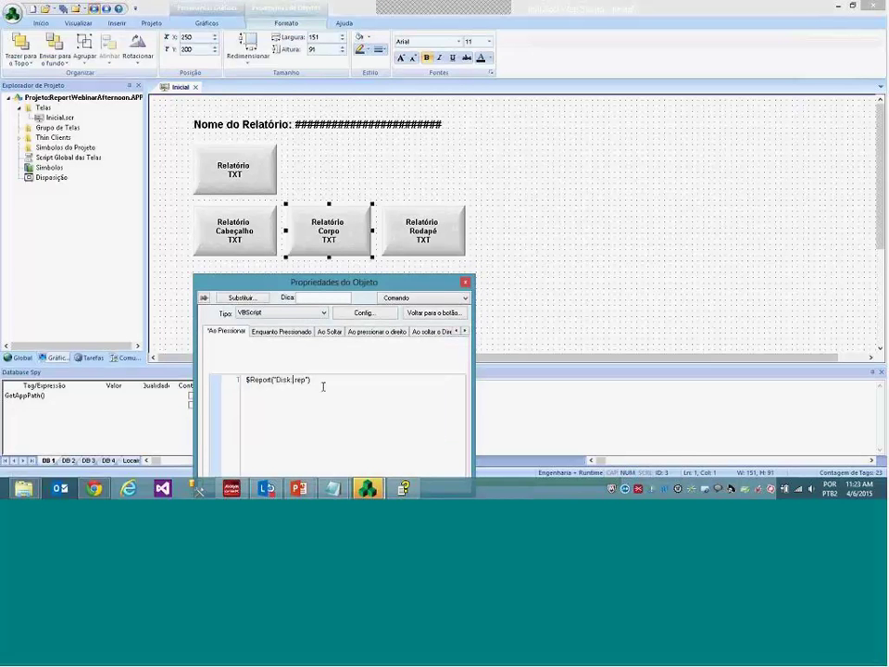
pyautogui.write('3')
pyautogui.click(550, 310)
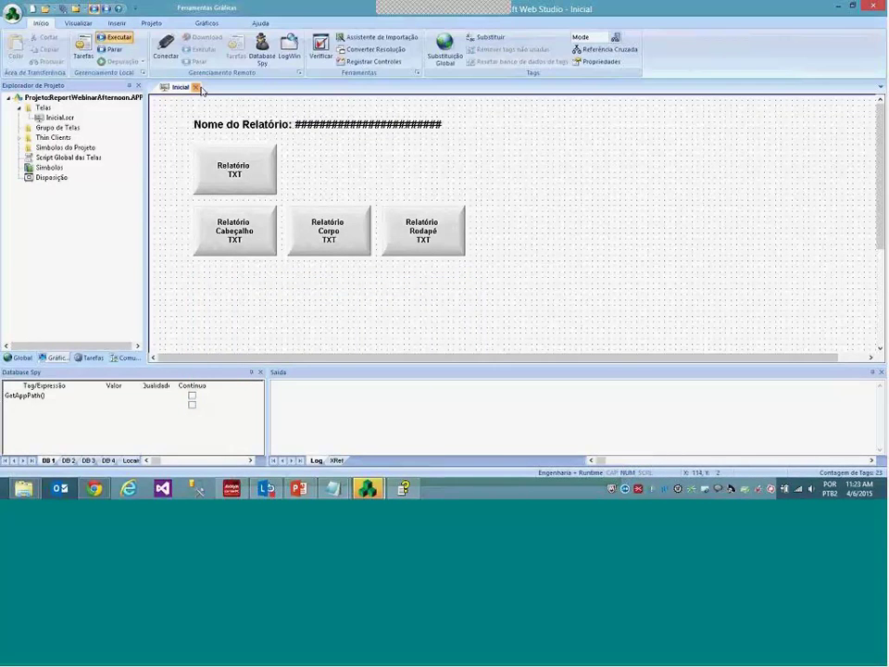
# Run the project and generate the header report under the name Relatorio1
pyautogui.click(118, 37)
pyautogui.click(412, 290)
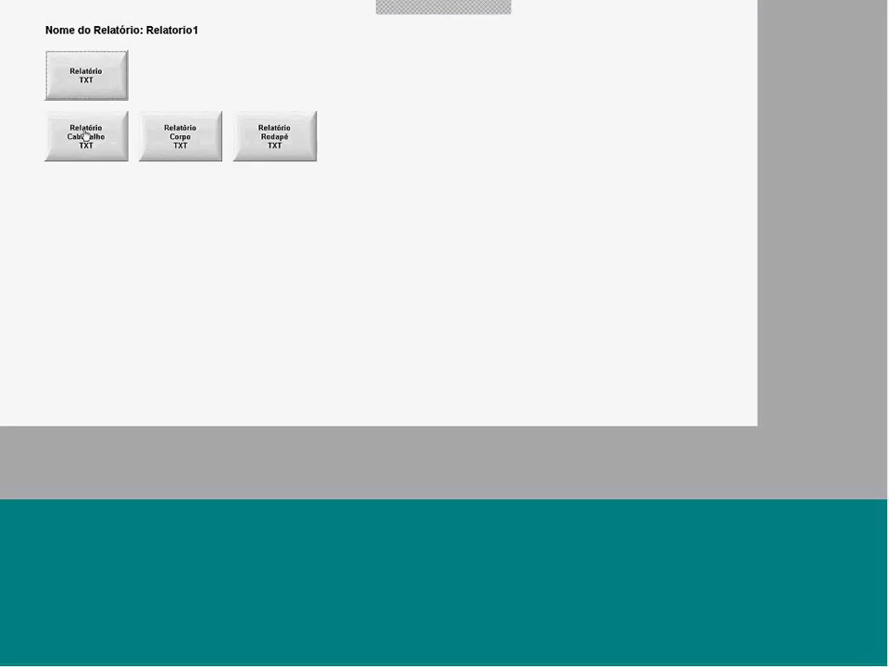
pyautogui.click(84, 135)
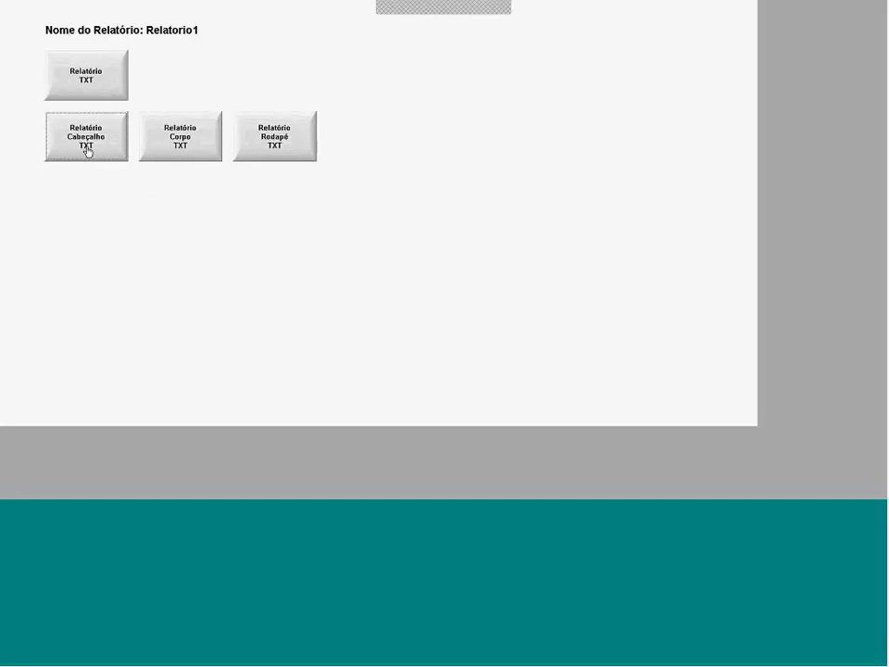
# Change the report name to Relatorio2 and generate the header once, the body four times and the footer once
pyautogui.click(206, 30)
pyautogui.press('BackSpace')
pyautogui.write('25')
pyautogui.press('BackSpace')
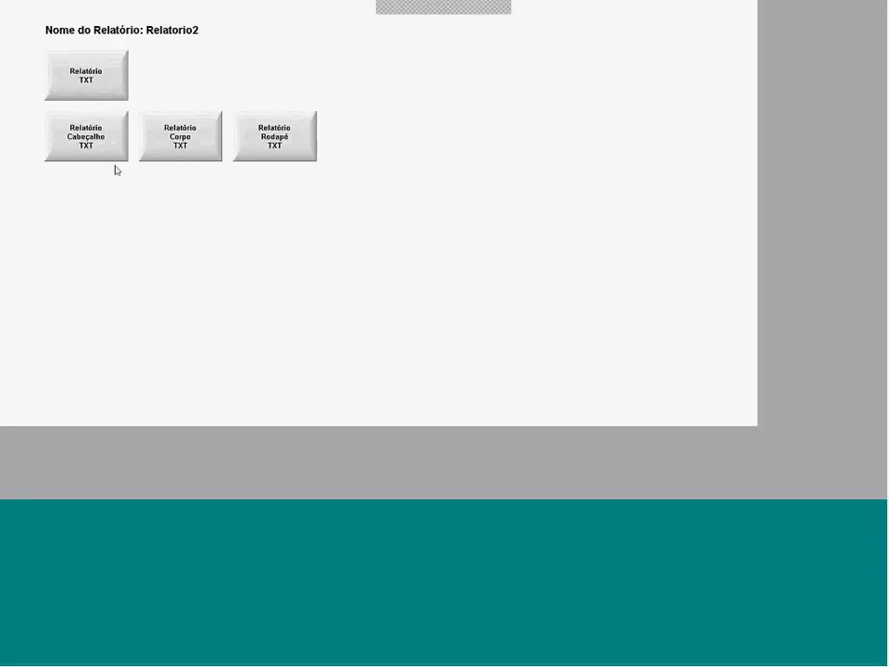
pyautogui.click(76, 137)
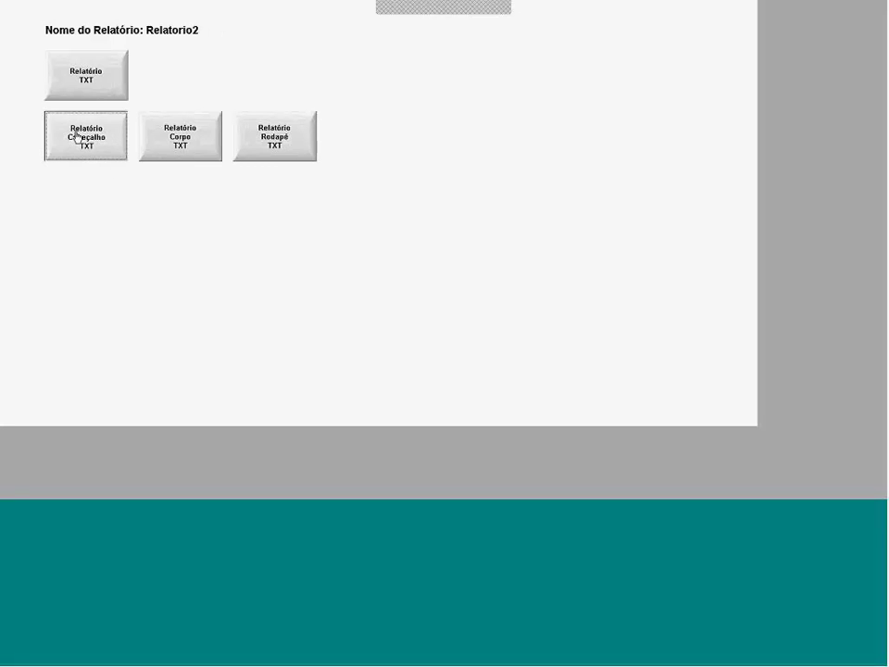
pyautogui.click(180, 142)
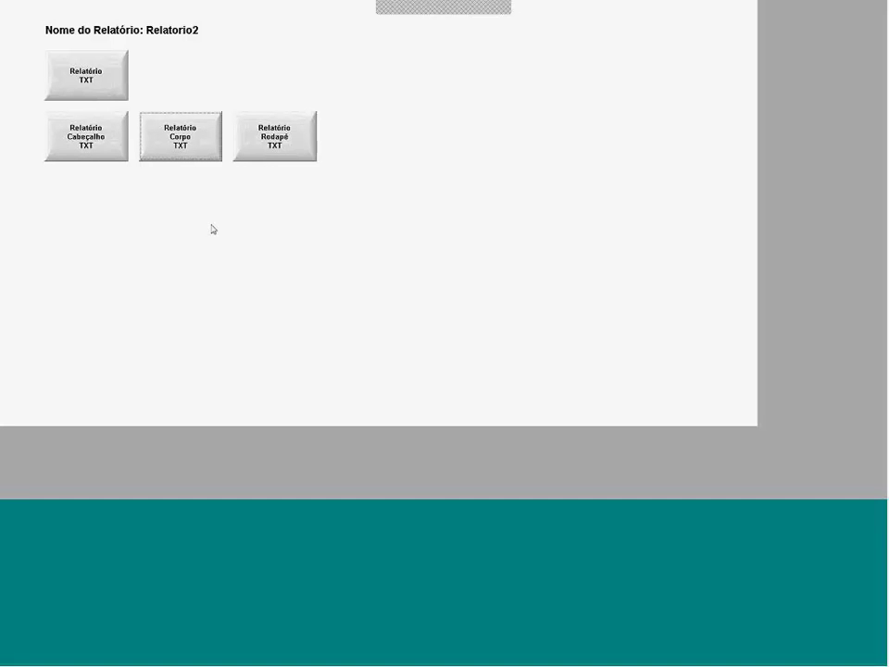
pyautogui.click(272, 142)
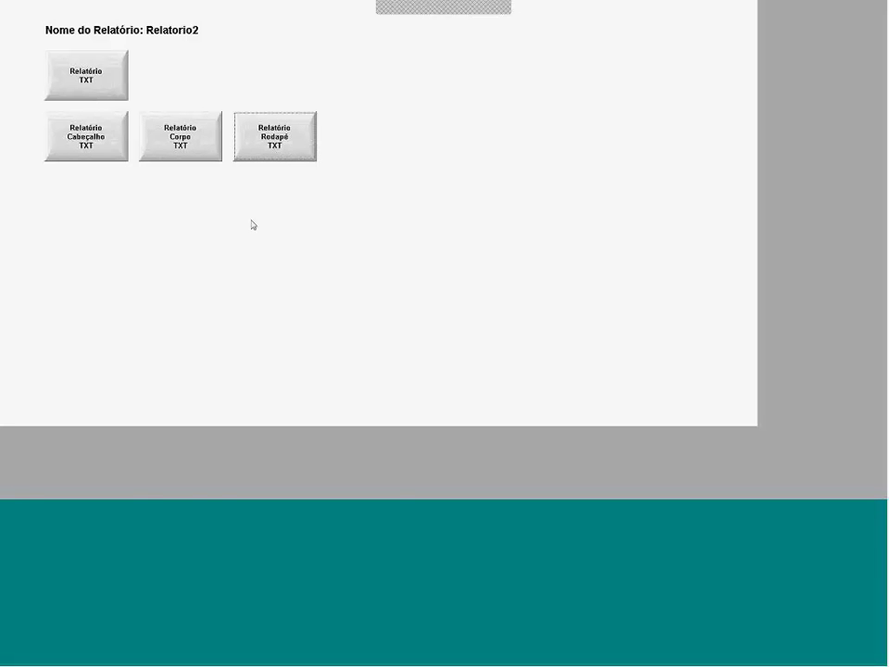
# Open RELATORIO2 from the project folder in Notepad and examine its header, repeated body blocks and footer
pyautogui.hotkey('alt', 'Tab')
pyautogui.hotkey('alt', 'Tab')
pyautogui.hotkey('alt', 'Tab')
pyautogui.click(205, 211)
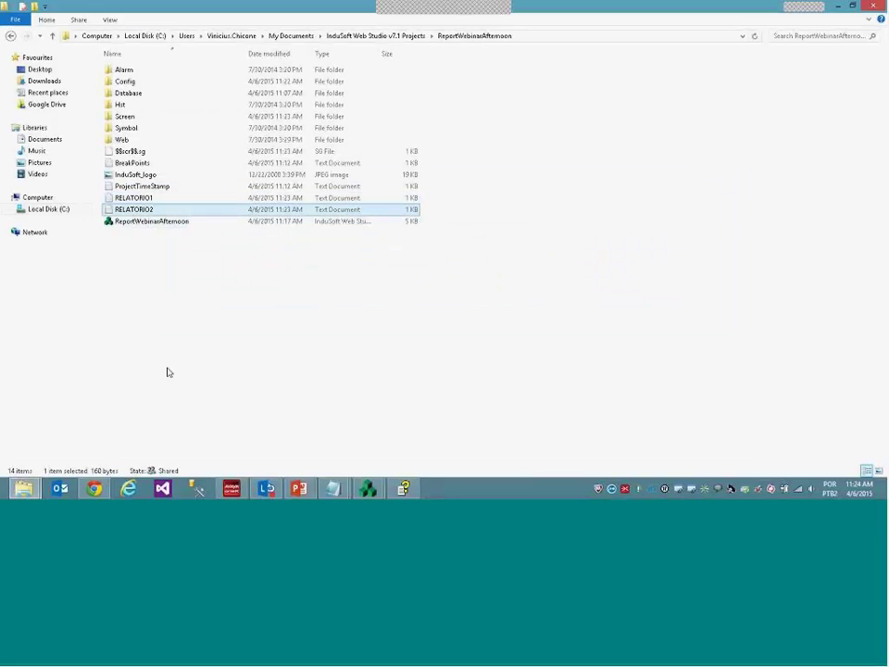
pyautogui.doubleClick(141, 211)
pyautogui.moveTo(241, 199); pyautogui.dragTo(153, 158)
pyautogui.moveTo(260, 231); pyautogui.dragTo(154, 211)
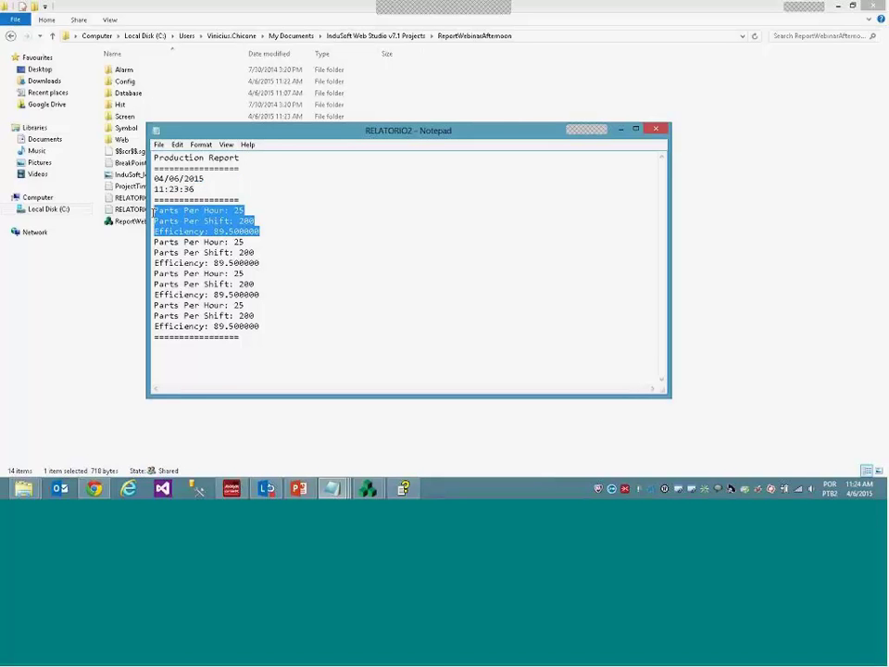
pyautogui.moveTo(259, 263); pyautogui.dragTo(154, 242)
pyautogui.moveTo(260, 295); pyautogui.dragTo(154, 305)
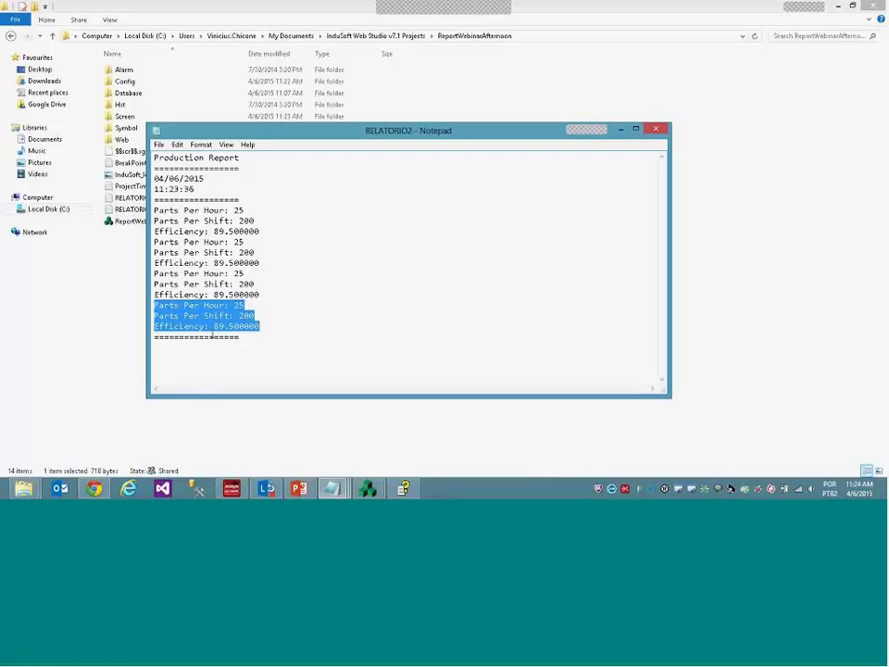
pyautogui.click(246, 341)
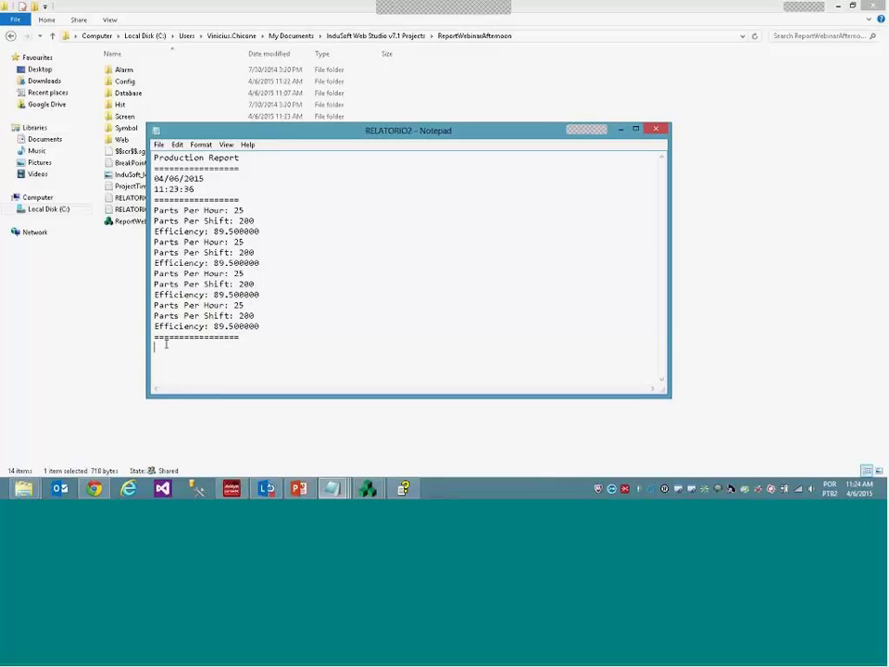
# Examine the footer line at the end of RELATORIO2 and put the Notepad window away
pyautogui.hotkey('shift', 'Up')
pyautogui.click(256, 335)
pyautogui.click(331, 488)
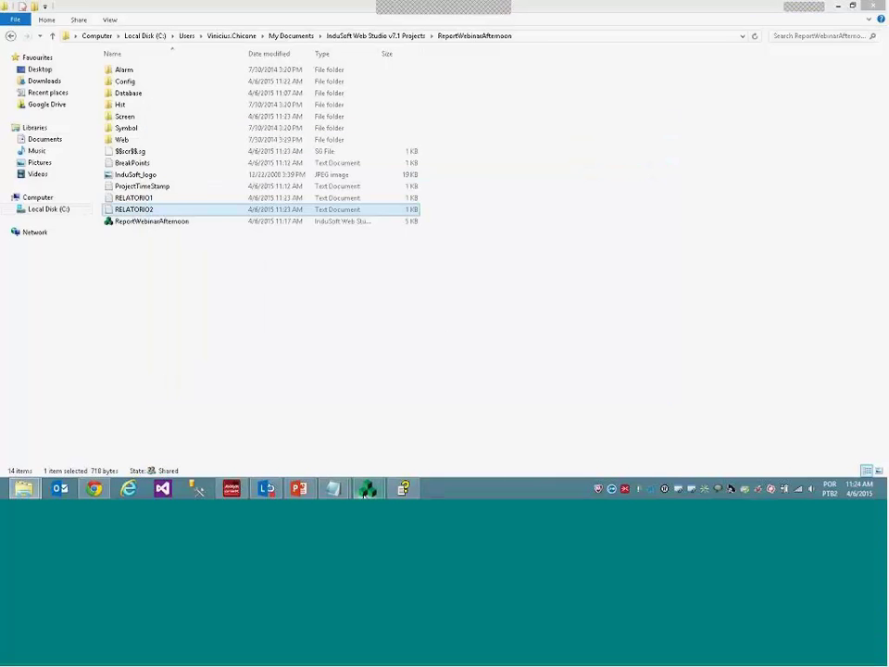
# Switch to InduSoft Web Studio, close the 3.rep report, and open the Relatório TXT button's script on the Inicial screen
pyautogui.moveTo(368, 488)
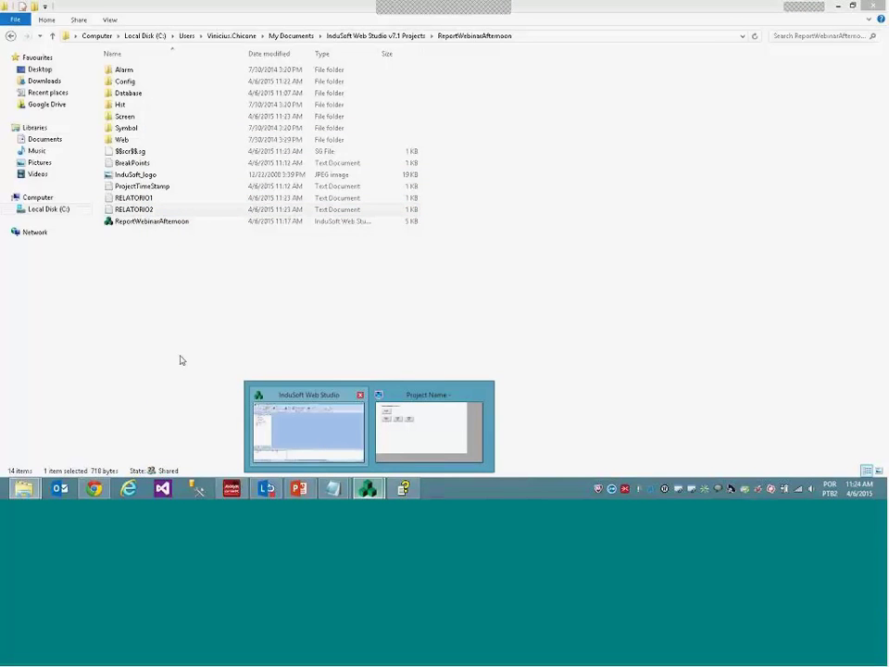
pyautogui.click(308, 428)
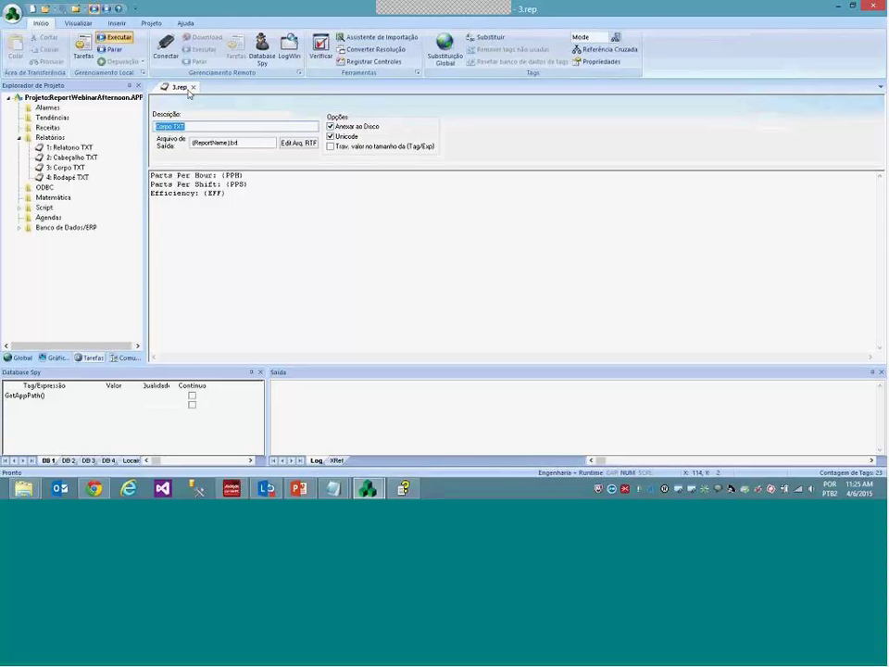
pyautogui.click(303, 54)
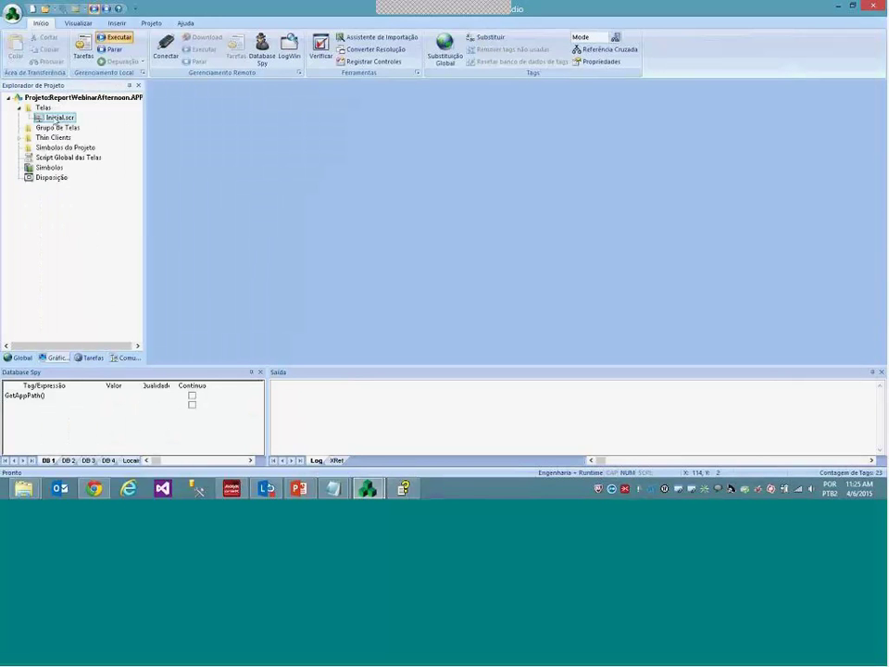
pyautogui.doubleClick(57, 117)
pyautogui.doubleClick(234, 168)
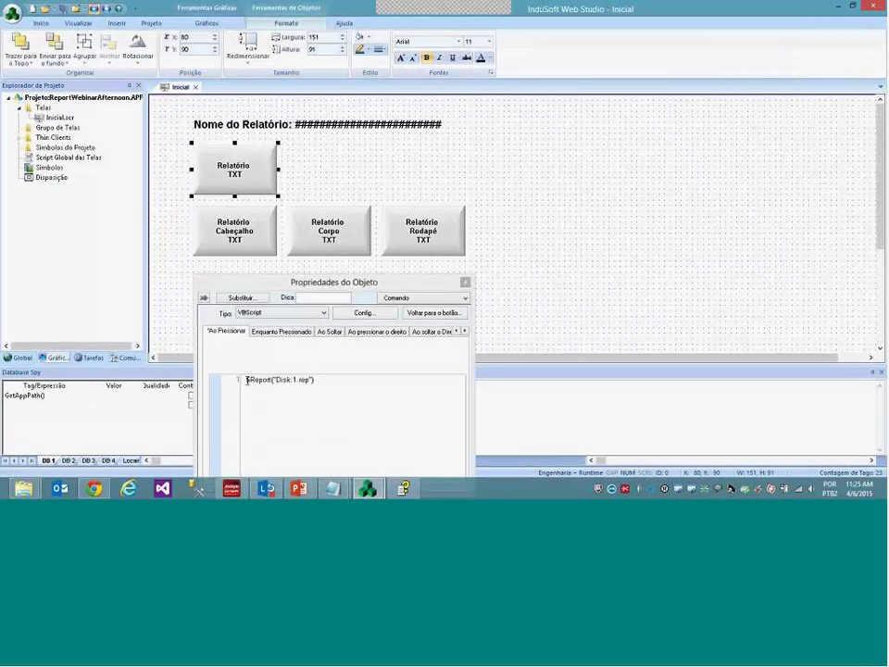
# Store the report call's return value in the Status tag by changing the script to $Status = $Report("Disk:1.rep")
pyautogui.click(303, 408)
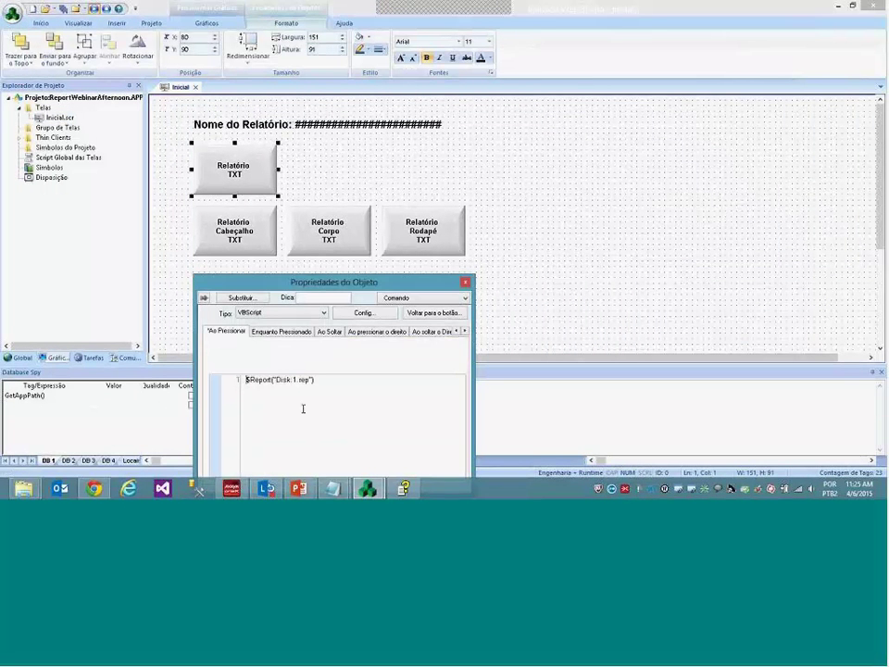
pyautogui.write('$Sa')
pyautogui.write('$')
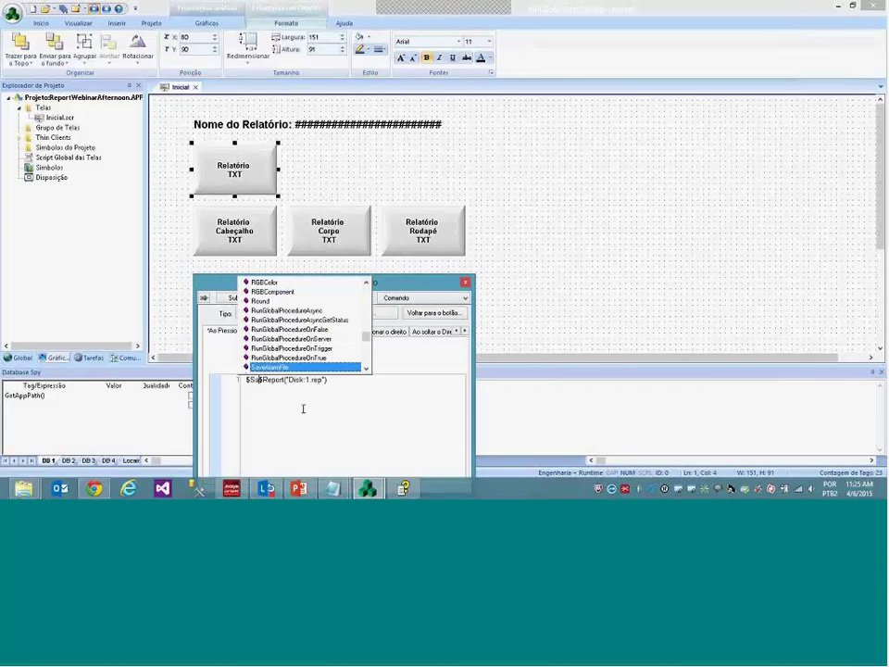
pyautogui.press('BackSpace')
pyautogui.write('ta')
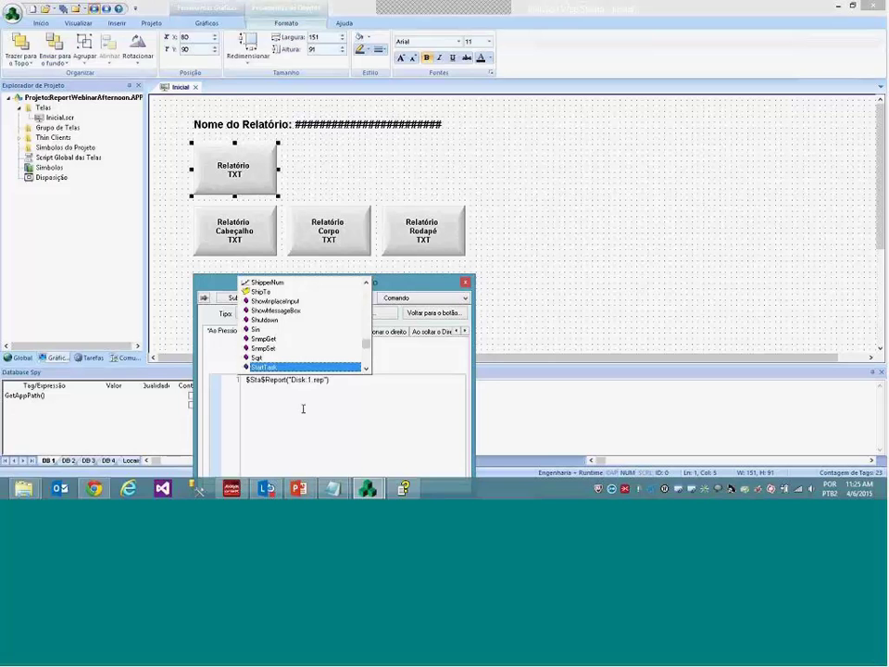
pyautogui.write('t')
pyautogui.press('Return')
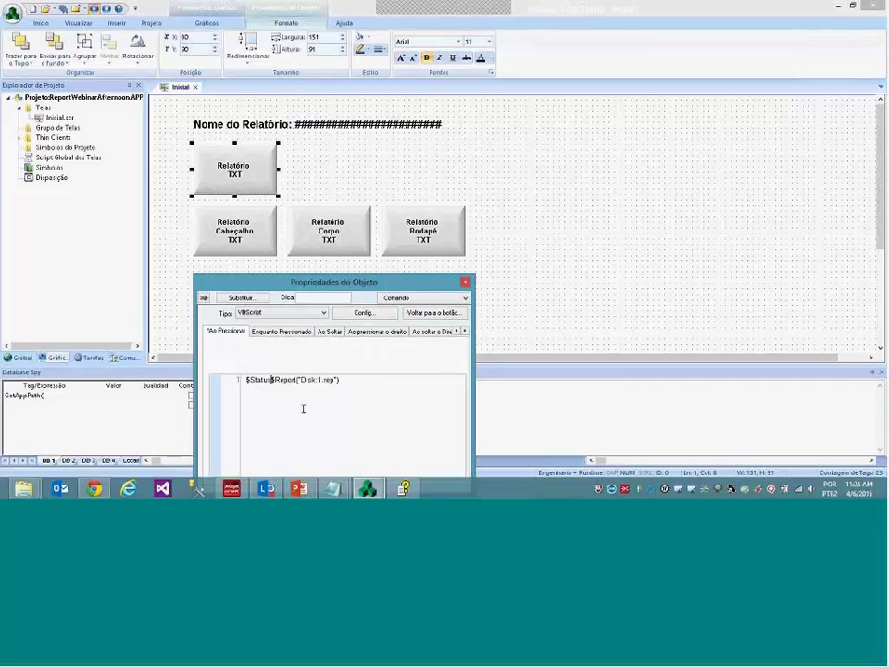
pyautogui.write('=')
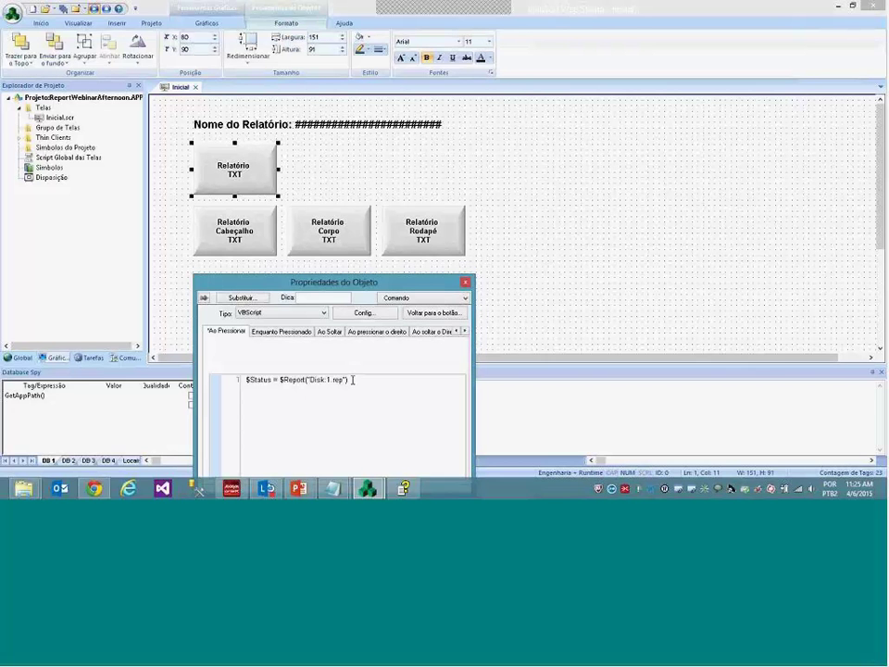
pyautogui.moveTo(350, 381); pyautogui.dragTo(279, 381)
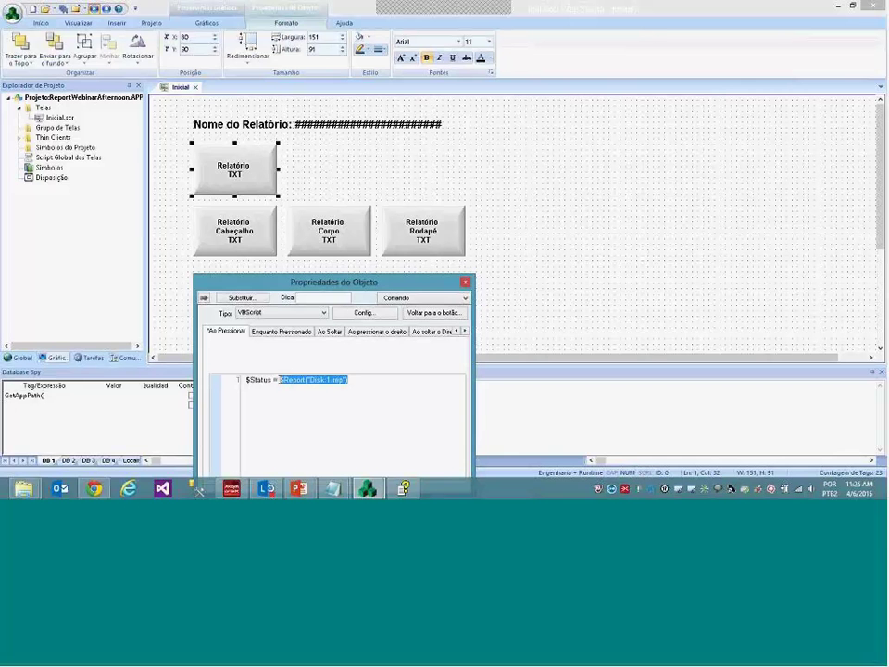
pyautogui.click(279, 381)
pyautogui.moveTo(279, 381); pyautogui.dragTo(245, 380)
pyautogui.click(582, 273)
# Draw a rectangle about 121 by 61 beside the Relatório TXT button and resize it to match the button
pyautogui.click(205, 23)
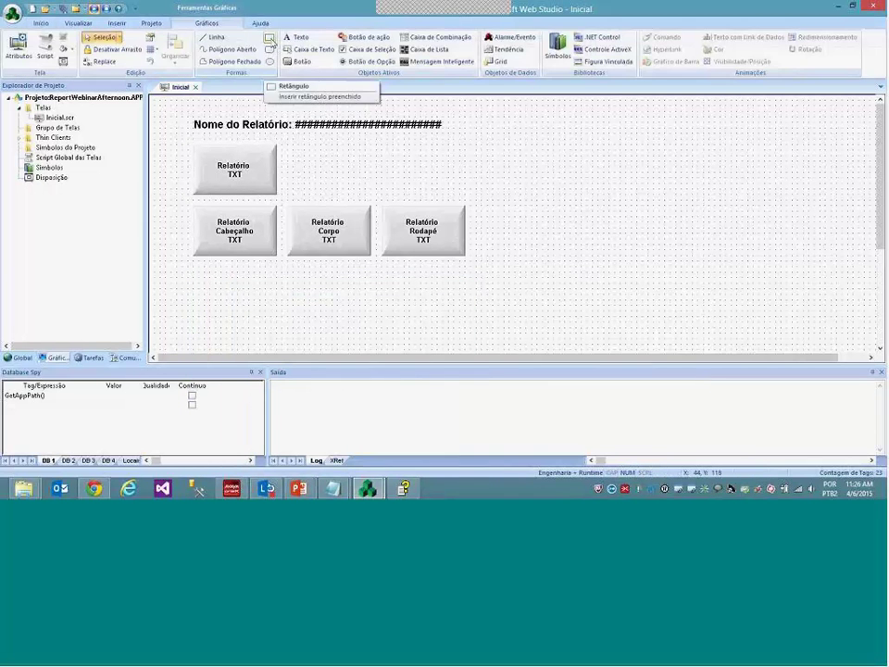
pyautogui.moveTo(296, 149); pyautogui.dragTo(361, 184)
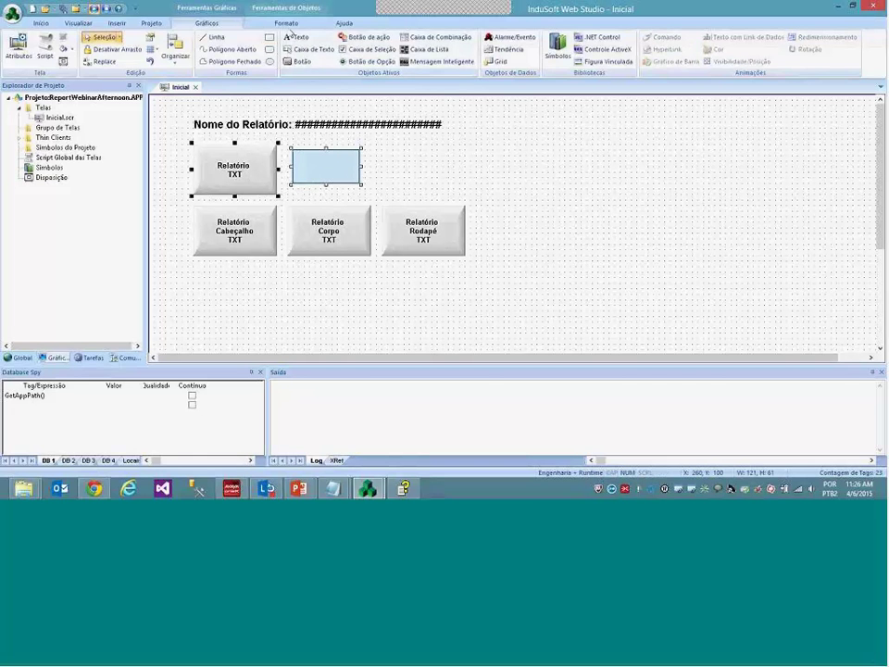
pyautogui.keyDown('shift'); pyautogui.click(248, 176); pyautogui.keyUp('shift')
pyautogui.click(248, 44)
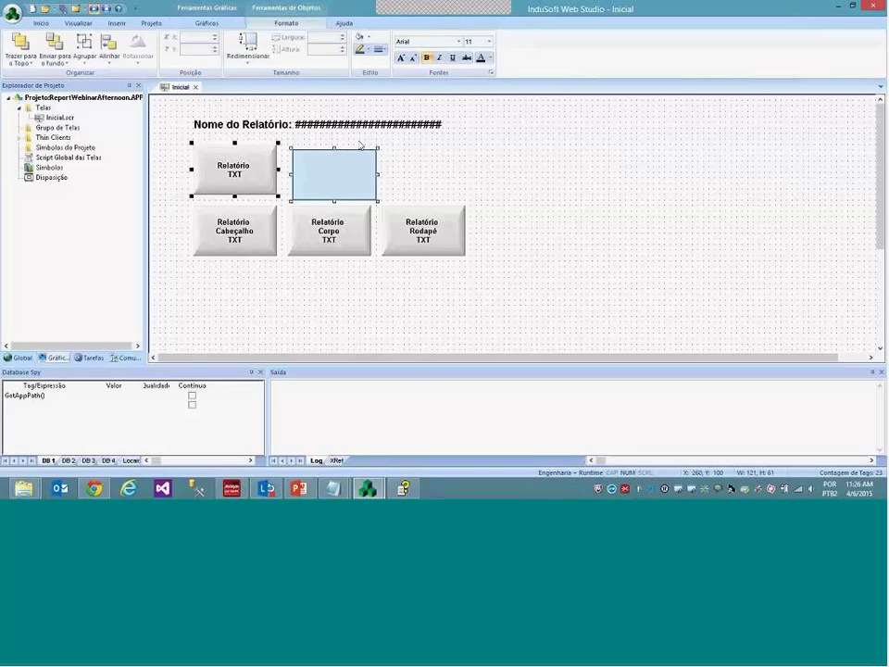
pyautogui.click(407, 185)
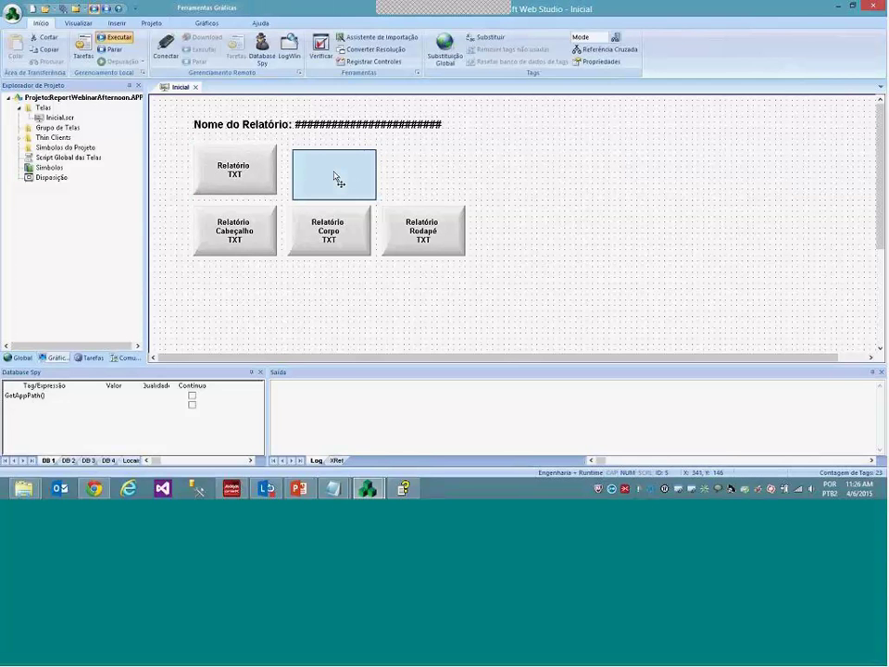
# Give the rectangle a two-line caption reading "Status:" and "{Status}"
pyautogui.doubleClick(336, 179)
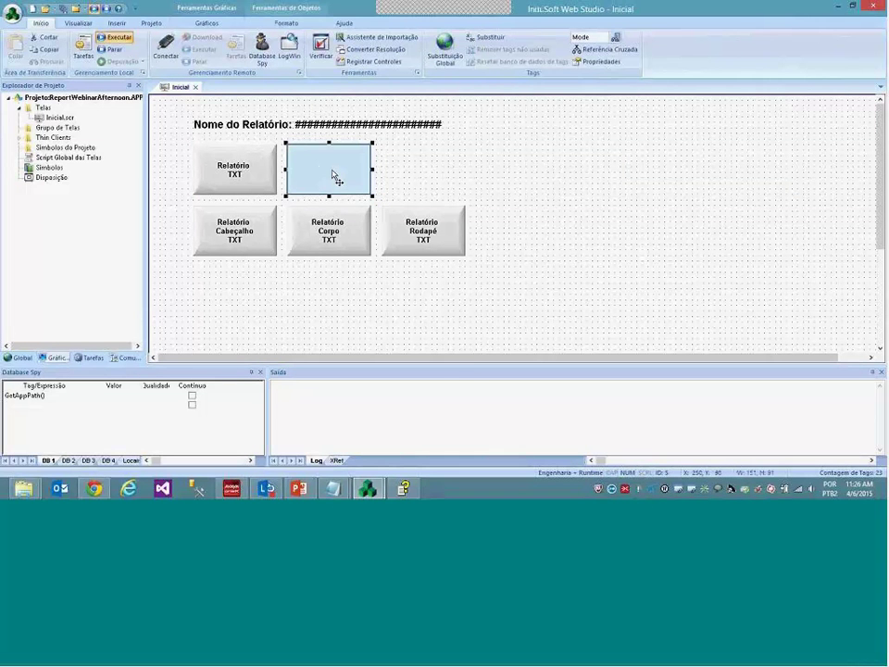
pyautogui.click(270, 385)
pyautogui.write('Status:')
pyautogui.press('Return')
pyautogui.write('{Status}')
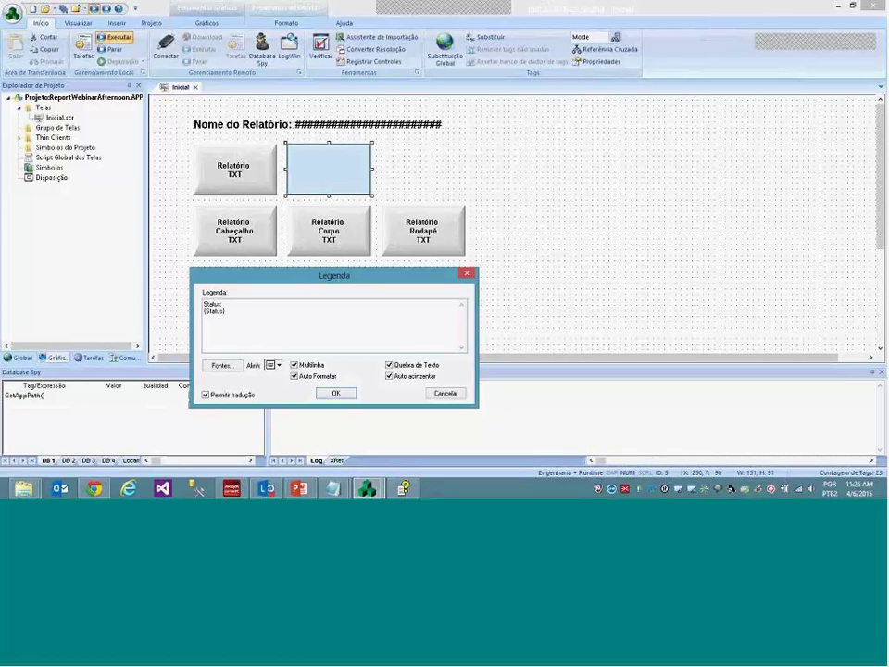
pyautogui.click(335, 393)
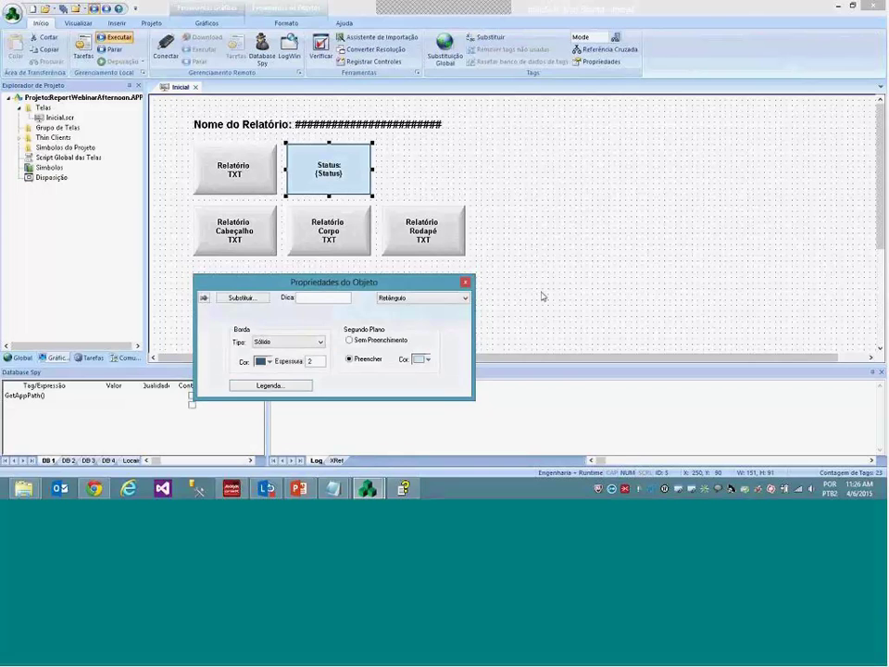
pyautogui.click(264, 134)
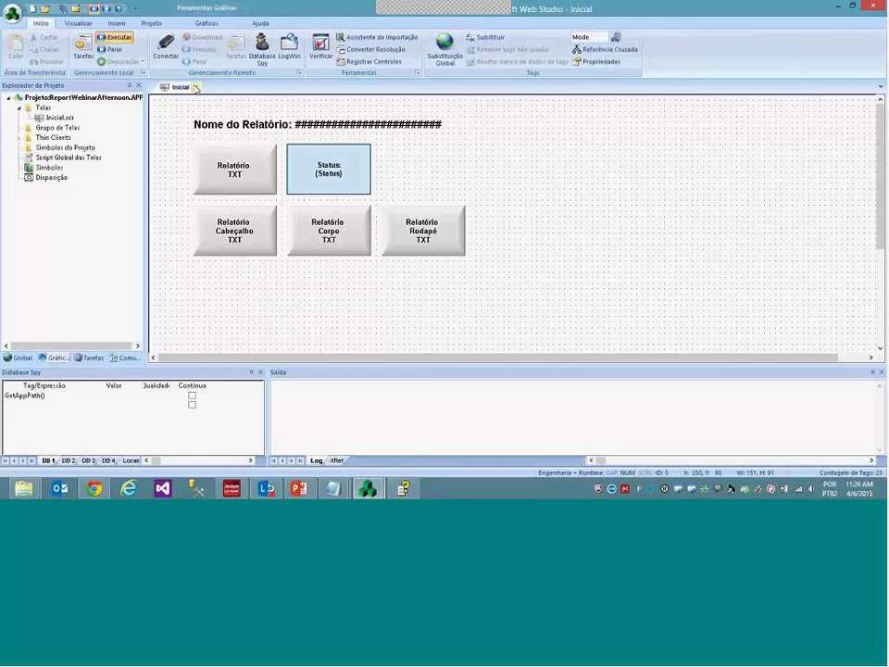
# Save and close the Inicial screen, then generate the TXT report in the running project to check its status
pyautogui.click(195, 87)
pyautogui.click(393, 283)
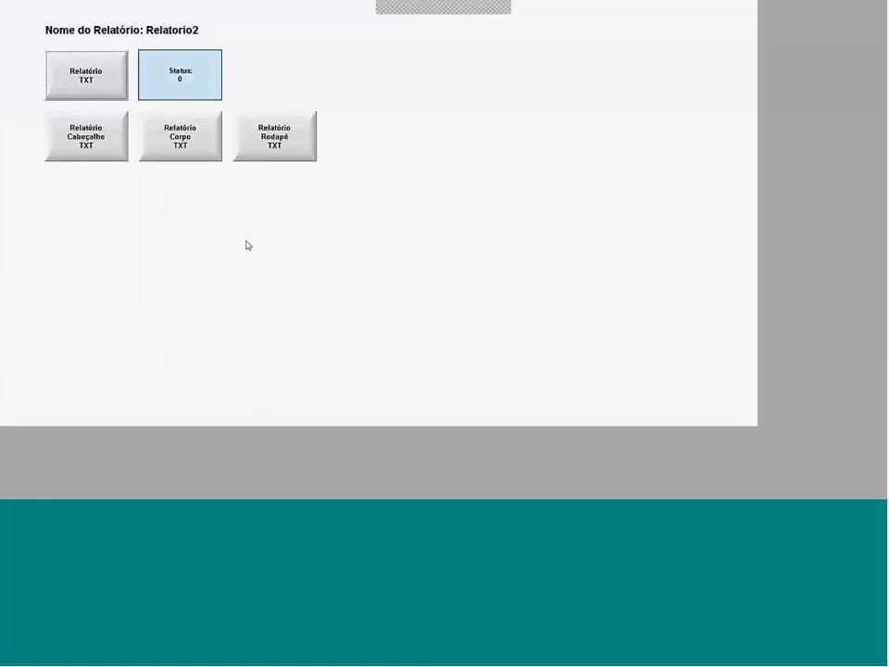
pyautogui.hotkey('alt', 'Tab')
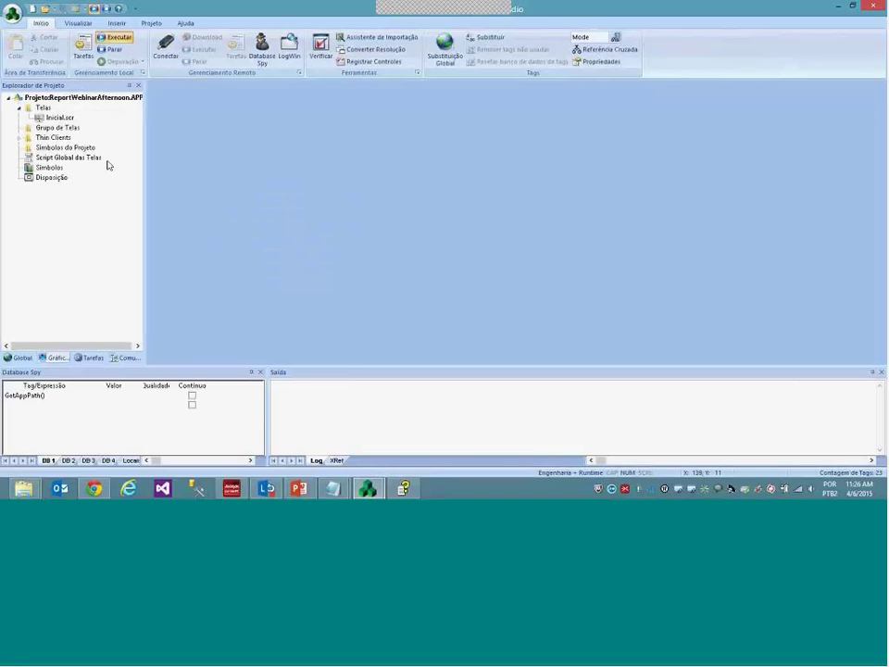
# Change the Relatório TXT button's script to the invalid output type $Status = $Report("Diska:1.rep") and save the Inicial screen
pyautogui.doubleClick(62, 120)
pyautogui.click(227, 186)
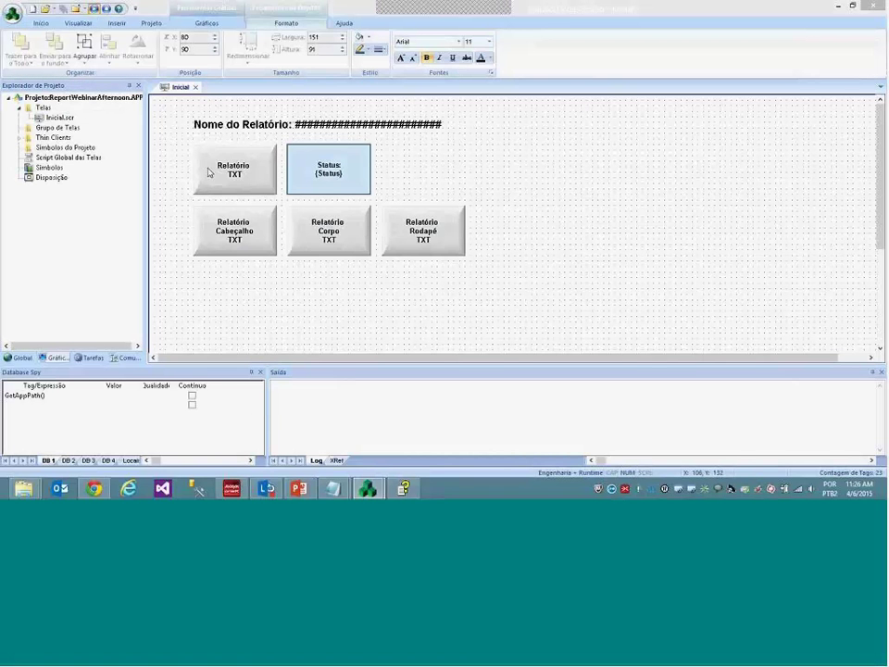
pyautogui.hotkey('alt', 'Return')
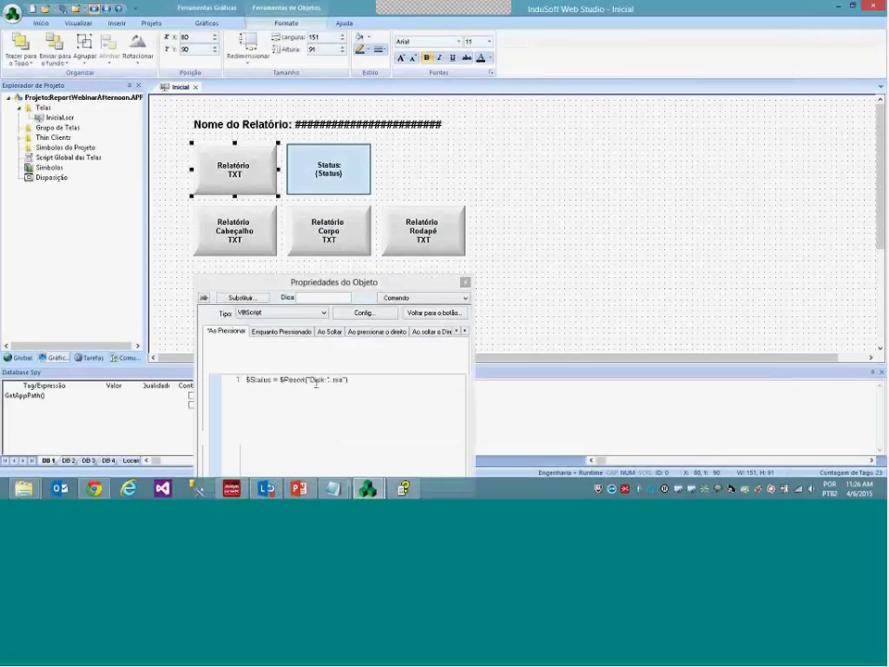
pyautogui.click(322, 380)
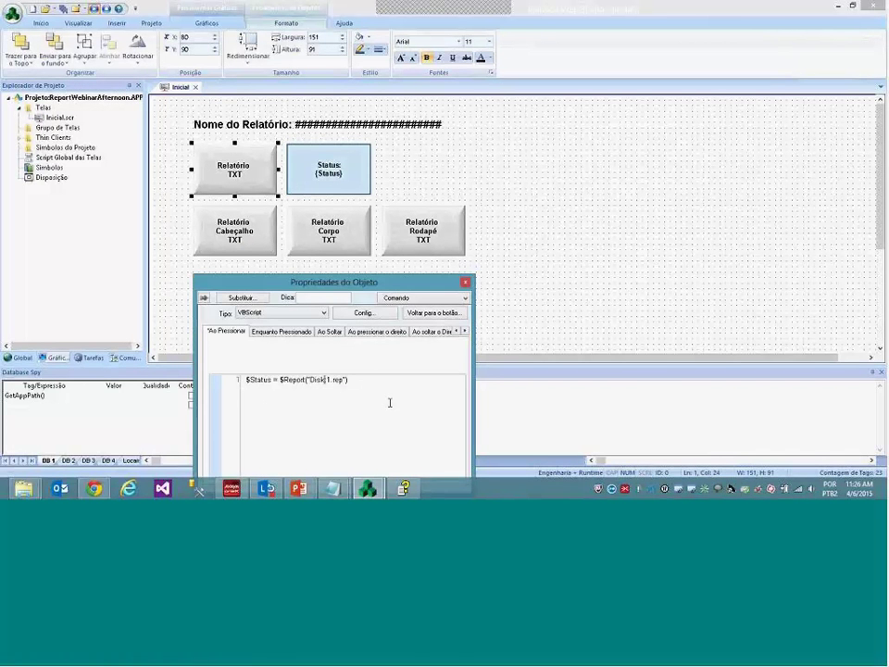
pyautogui.click(516, 252)
pyautogui.rightClick(174, 89)
pyautogui.click(196, 92)
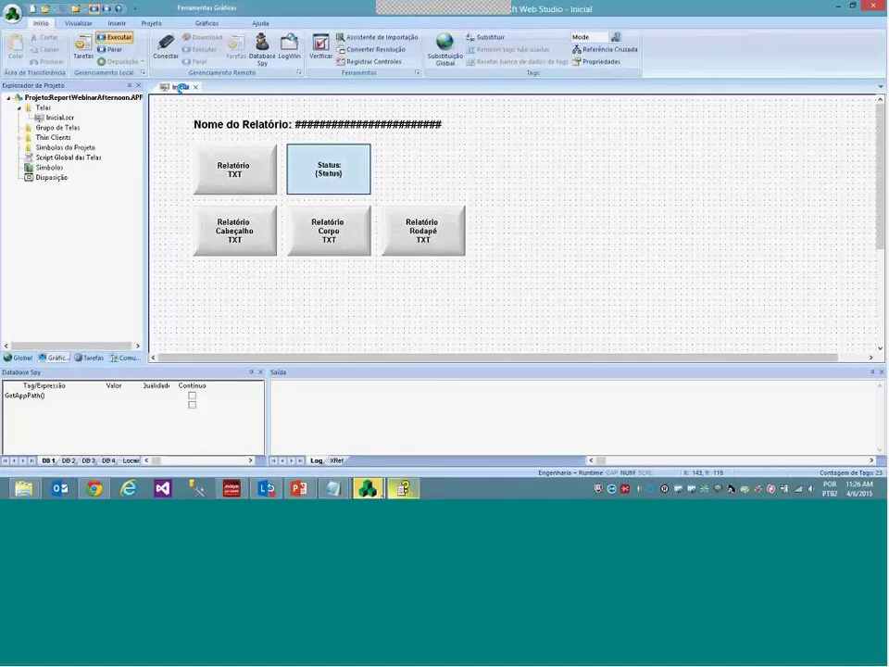
# Generate the TXT report in the running project and look up its status code among the Report function's returned values in the Technical Reference
pyautogui.moveTo(368, 488)
pyautogui.click(420, 451)
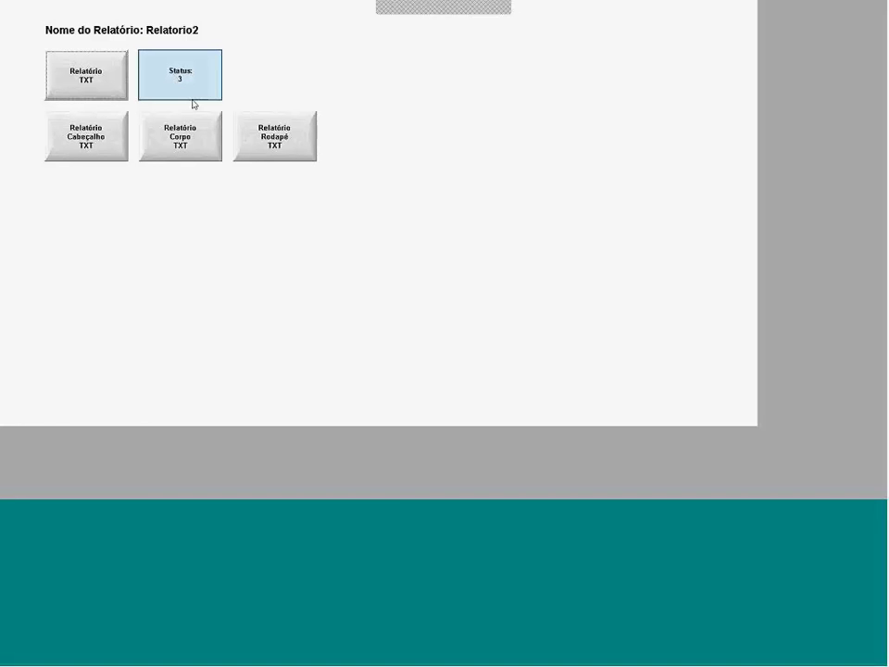
pyautogui.hotkey('alt', 'Tab')
pyautogui.hotkey('alt', 'Tab')
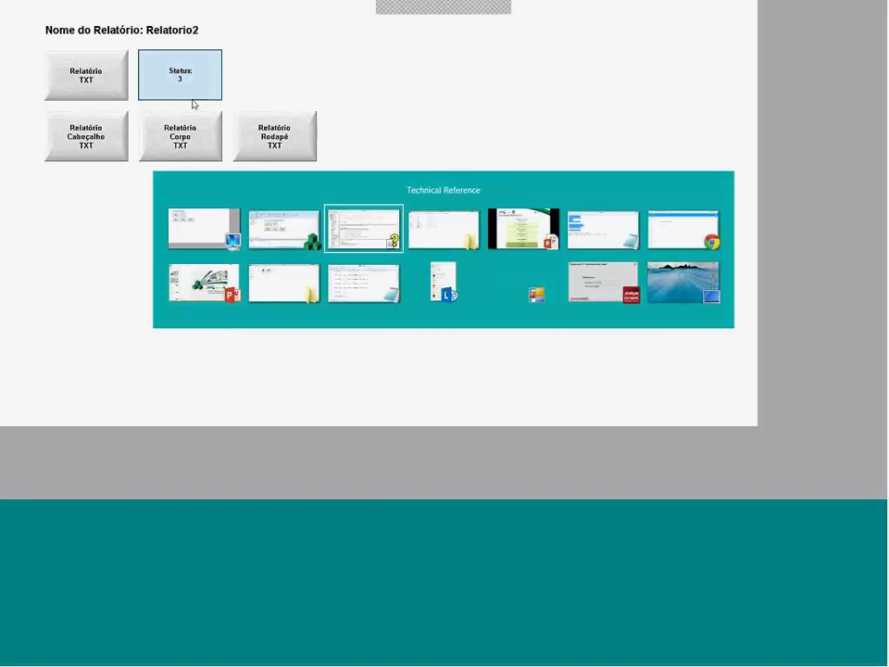
pyautogui.moveTo(212, 303); pyautogui.dragTo(231, 302)
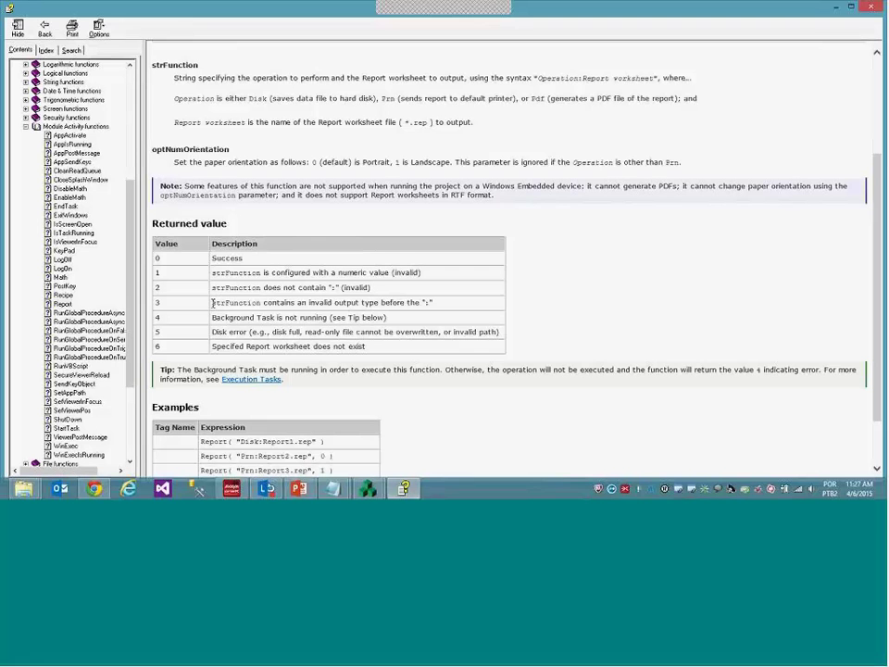
pyautogui.moveTo(264, 303); pyautogui.dragTo(414, 308)
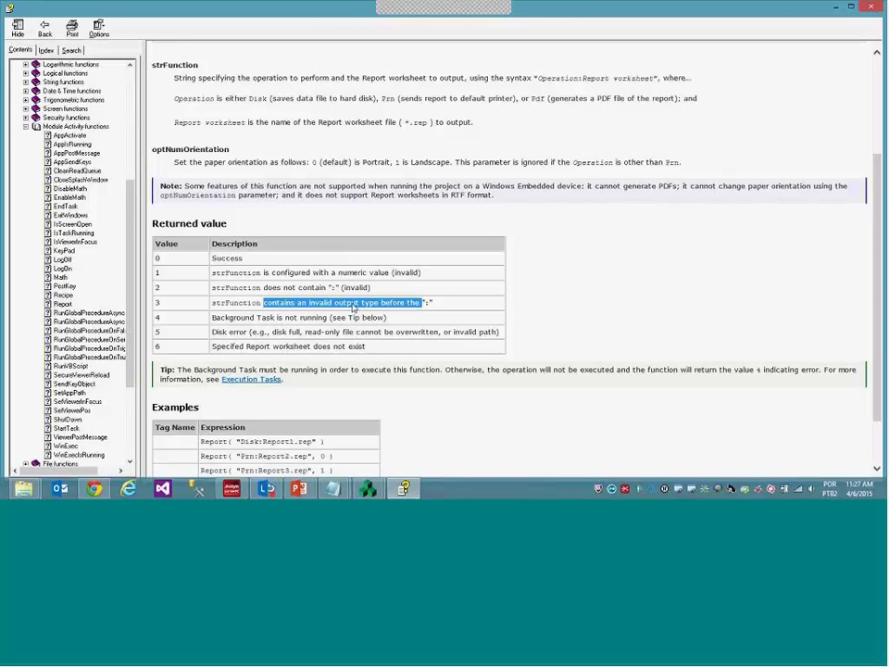
pyautogui.click(427, 303)
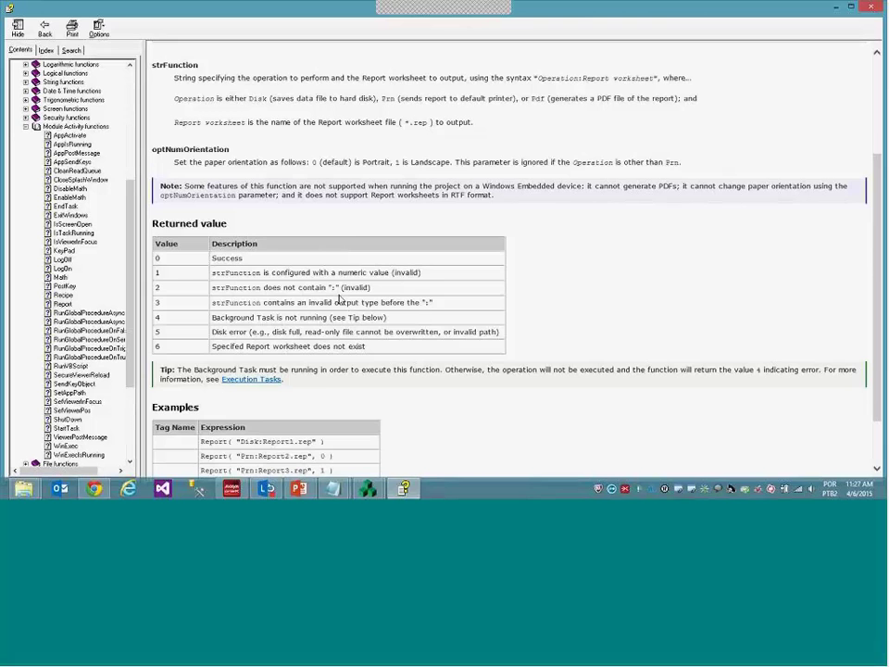
pyautogui.scroll(3, 339, 300)
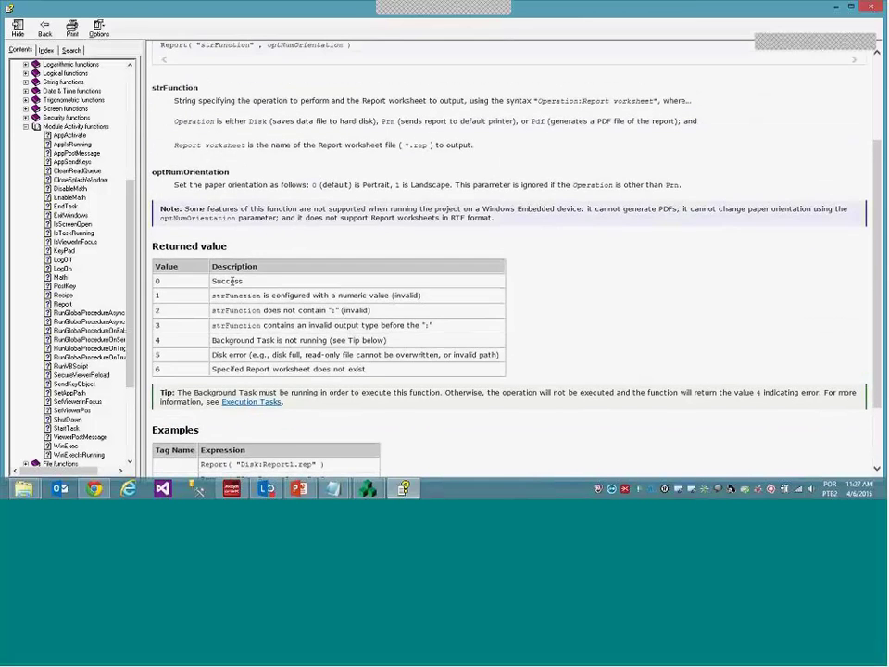
# Generate the TXT report once more in the running project and review the Report function's help page
pyautogui.hotkey('alt', 'Tab')
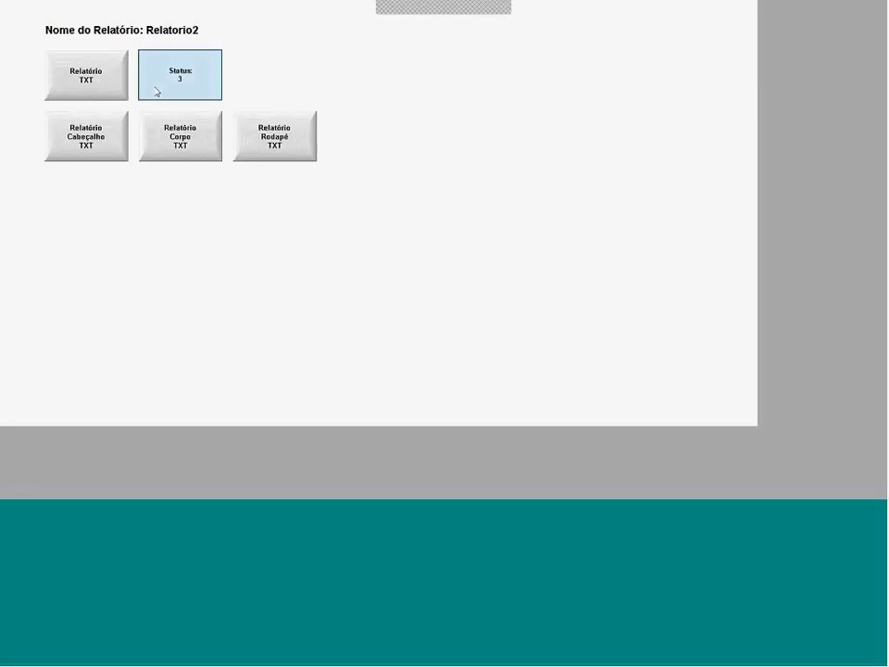
pyautogui.click(126, 88)
pyautogui.hotkey('alt', 'Tab')
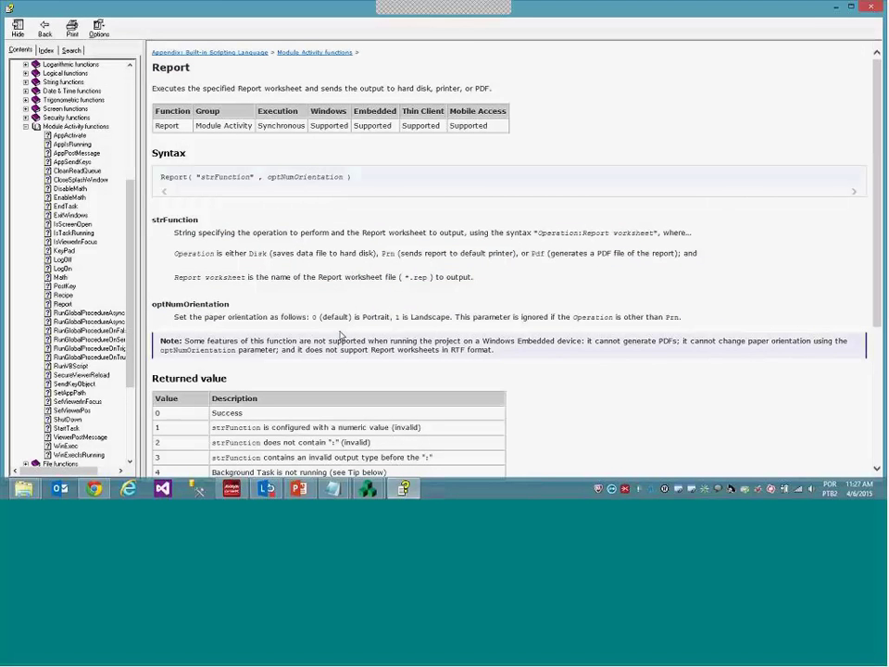
# Correct the Relatório TXT button's script to $Status = $Report("Disk:1.rep") and save the Inicial screen
pyautogui.hotkey('alt', 'Tab')
pyautogui.doubleClick(252, 174)
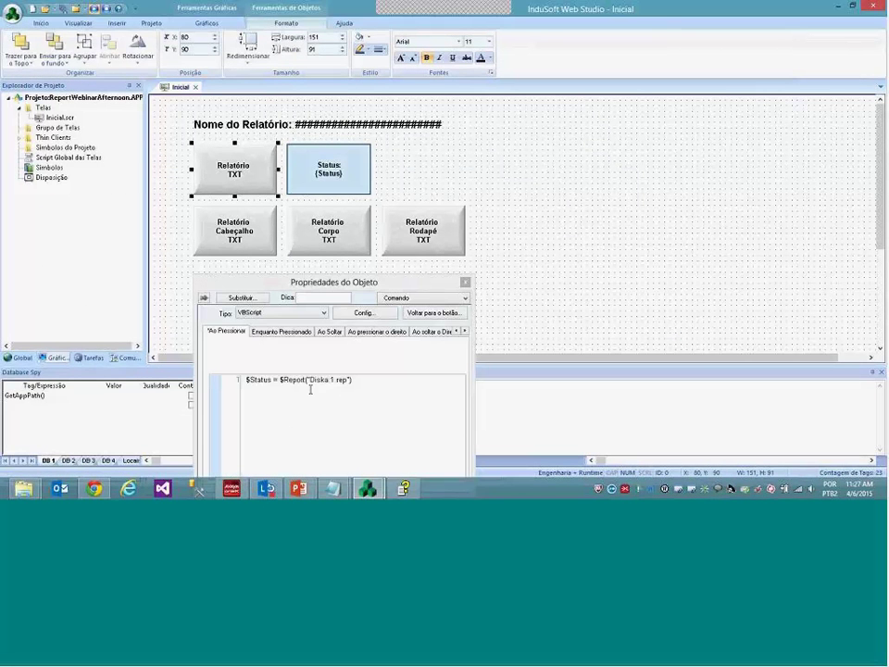
pyautogui.click(331, 380)
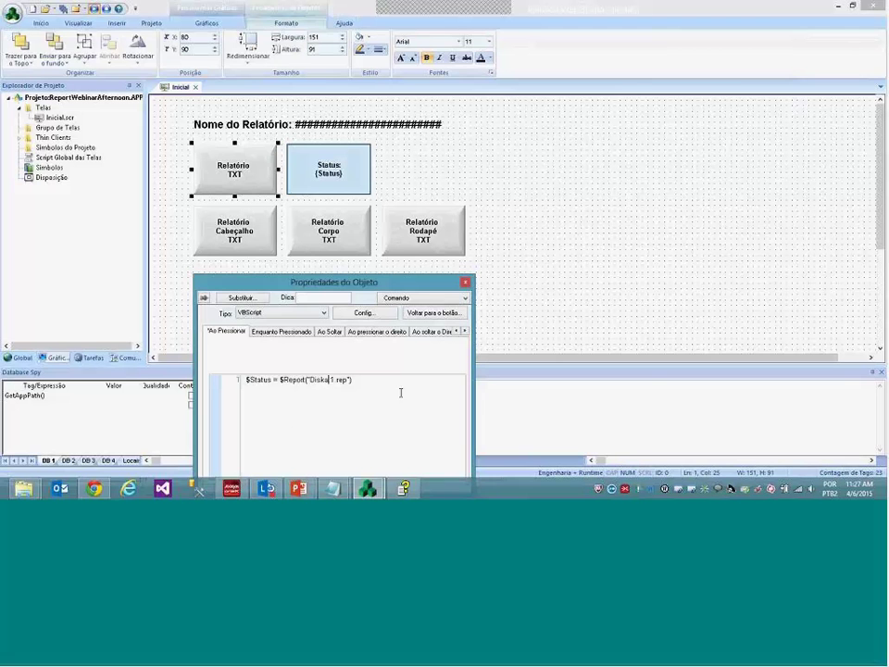
pyautogui.press('BackSpace')
pyautogui.write(':')
pyautogui.click(505, 301)
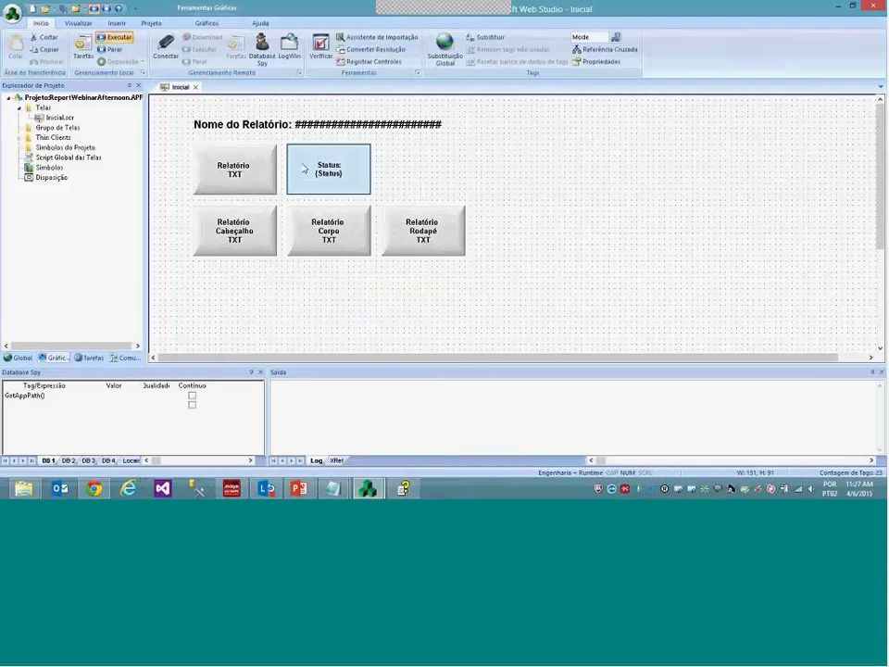
pyautogui.rightClick(180, 87)
pyautogui.click(196, 94)
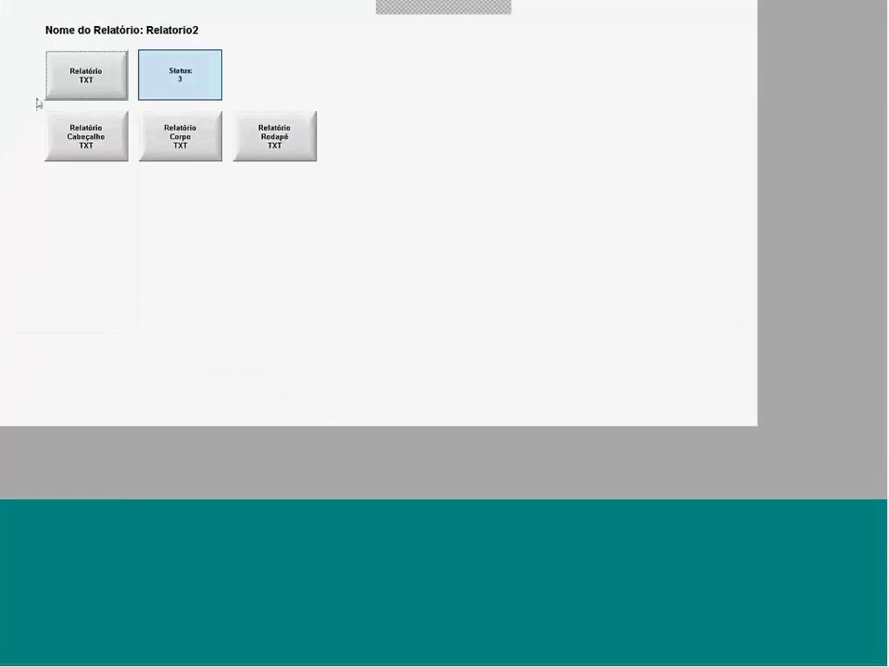
# Generate the TXT report in the running project, and advance the presentation to the Relatório em PDF slide
pyautogui.click(71, 87)
pyautogui.hotkey('alt', 'Tab')
pyautogui.hotkey('alt', 'Tab')
pyautogui.hotkey('alt', 'Tab')
pyautogui.hotkey('alt', 'Tab')
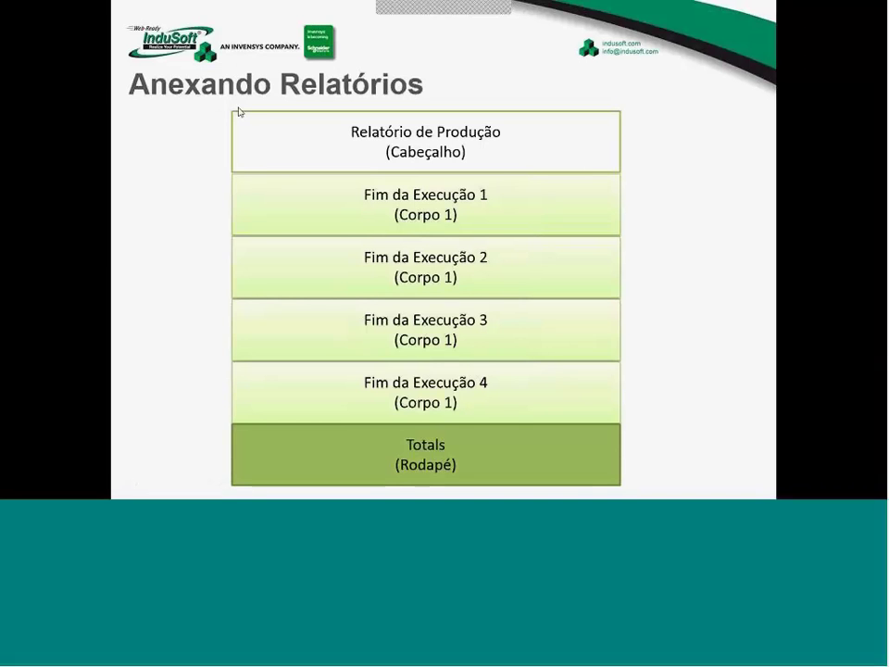
pyautogui.press('Right')
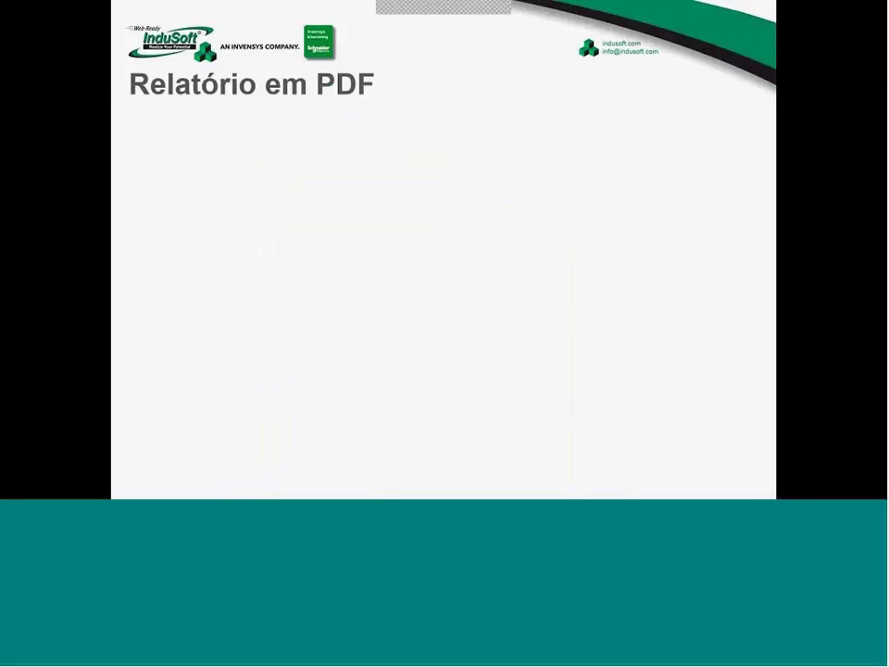
# Return to InduSoft Web Studio, review the Relatorio TXT report worksheet and close it
pyautogui.hotkey('alt', 'Tab')
pyautogui.hotkey('alt', 'Tab')
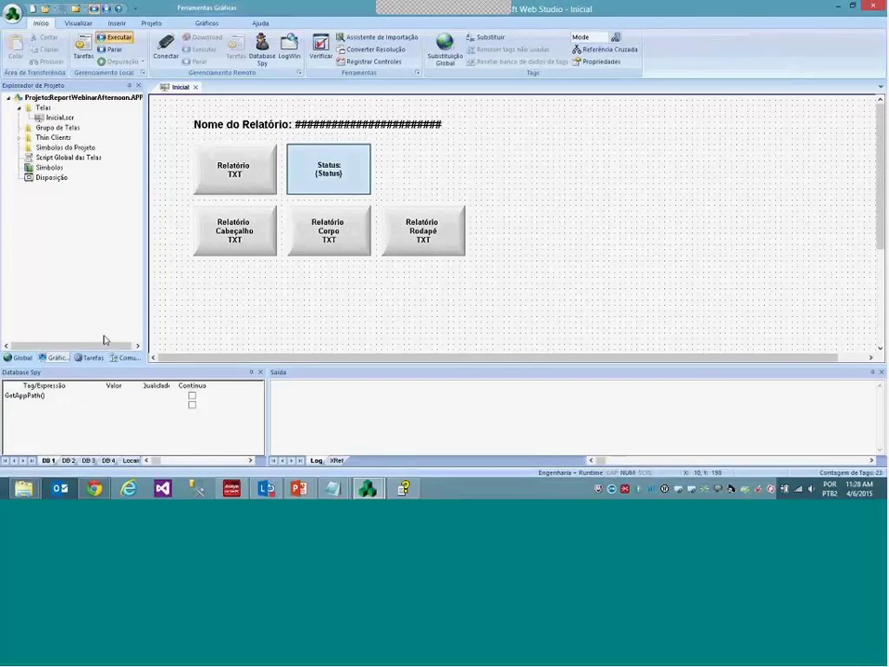
pyautogui.click(76, 358)
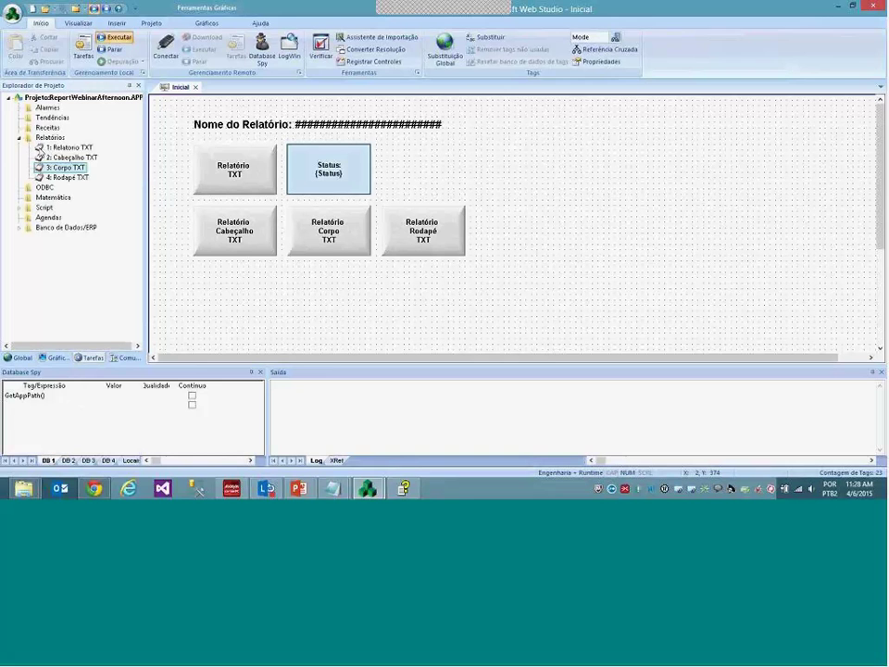
pyautogui.click(65, 150)
pyautogui.doubleClick(65, 150)
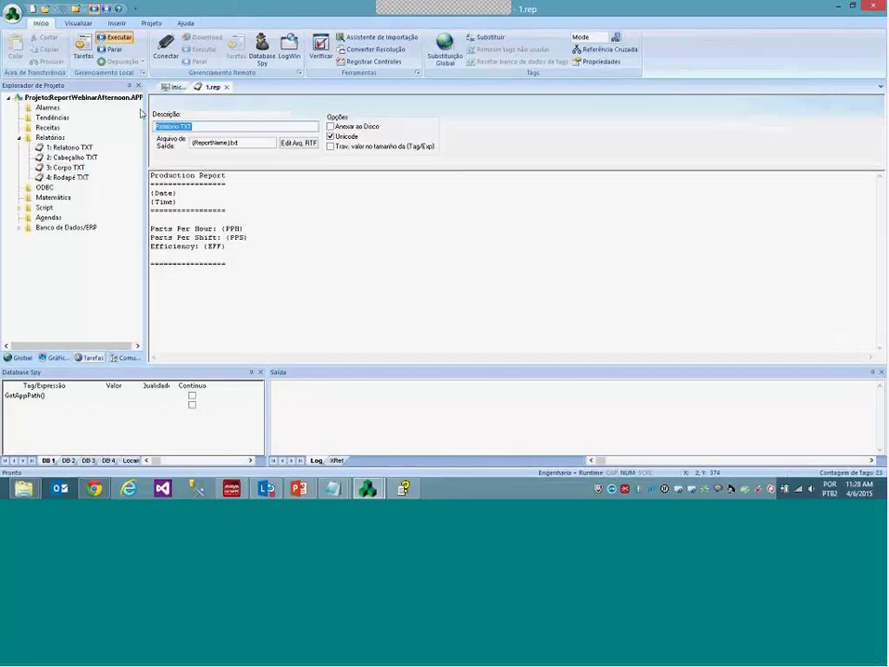
pyautogui.click(227, 87)
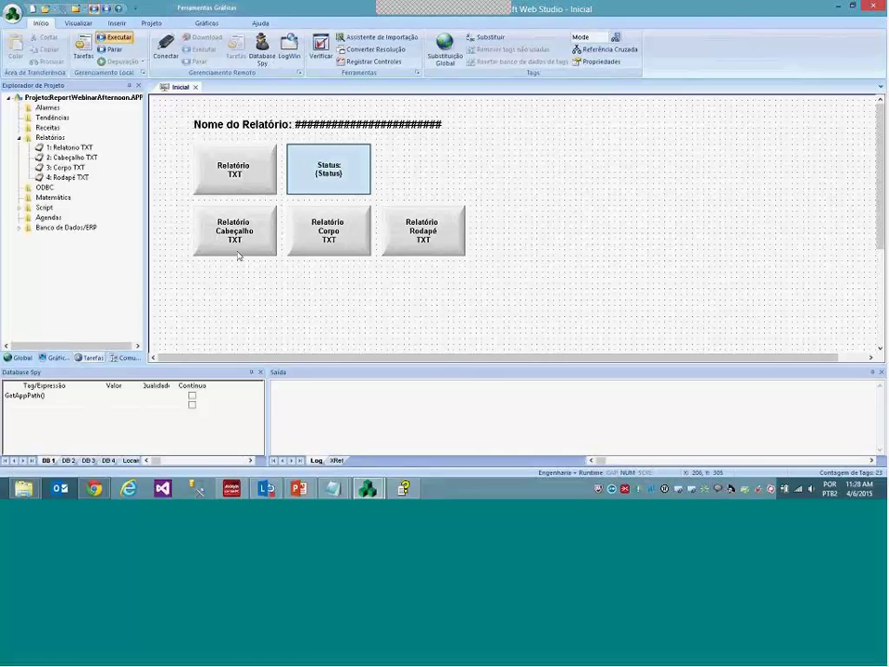
# Duplicate the Relatório TXT button below the Relatório Cabeçalho TXT button and set the copy's script to $Report("PDF:1.rep")
pyautogui.click(235, 168)
pyautogui.hotkey('ctrl', 'c')
pyautogui.hotkey('ctrl', 'v')
pyautogui.doubleClick(225, 290)
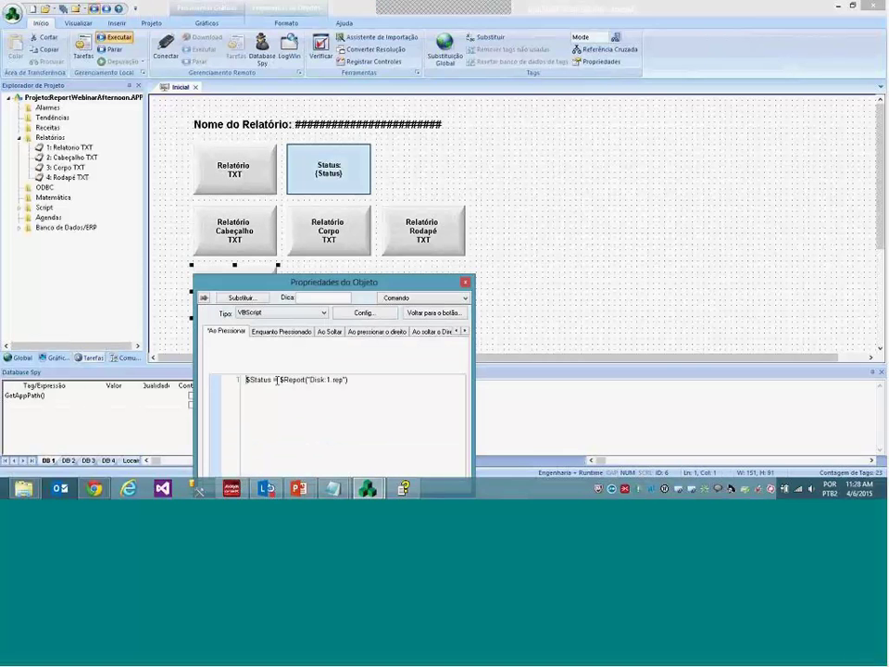
pyautogui.doubleClick(260, 380)
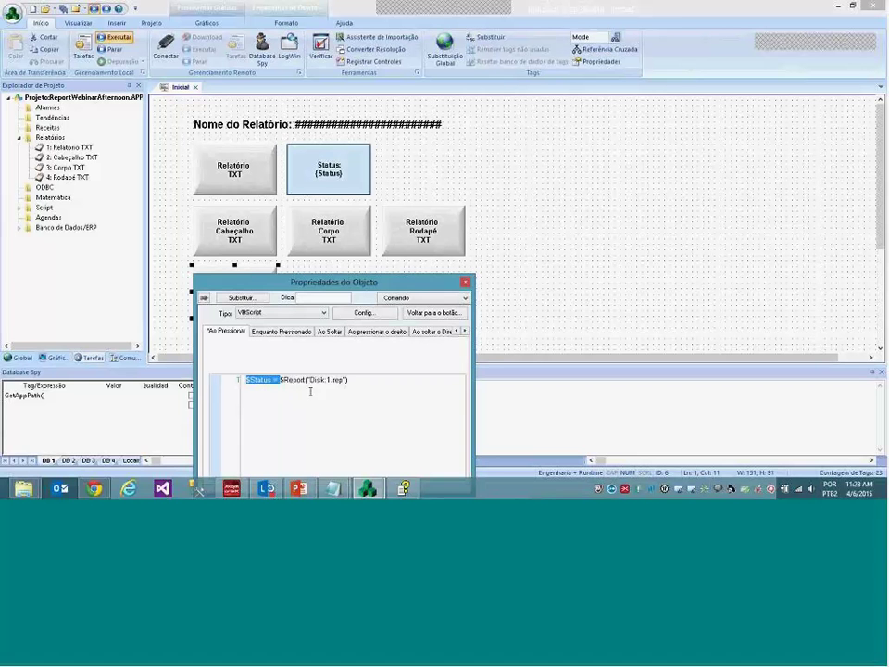
pyautogui.press('Delete')
pyautogui.click(292, 380)
pyautogui.press('BackSpace')
pyautogui.press('BackSpace')
pyautogui.press('BackSpace')
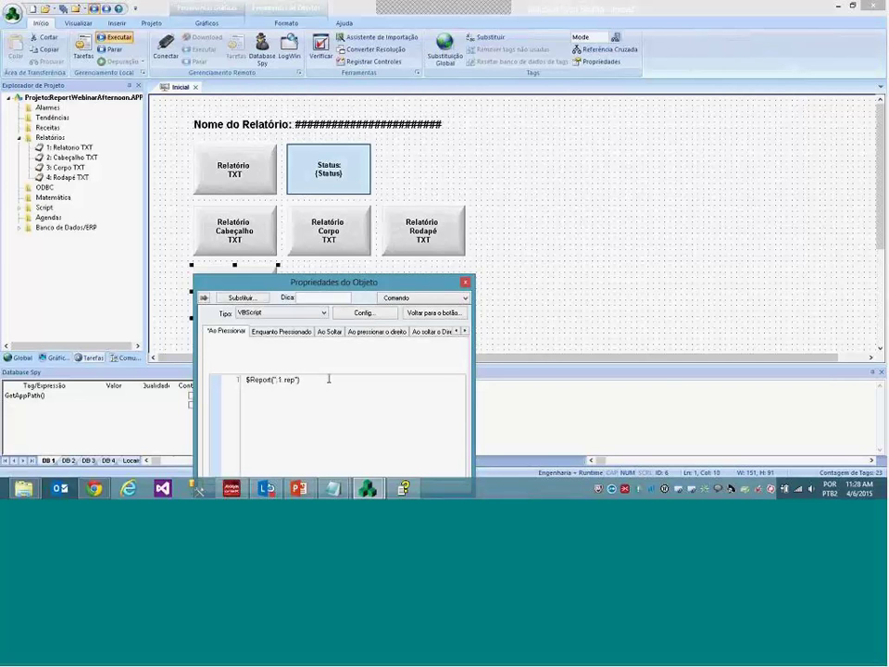
pyautogui.write('PDF|')
# Change the duplicated button's caption to Relatório PDF
pyautogui.click(424, 317)
pyautogui.doubleClick(211, 329)
pyautogui.write('PDF')
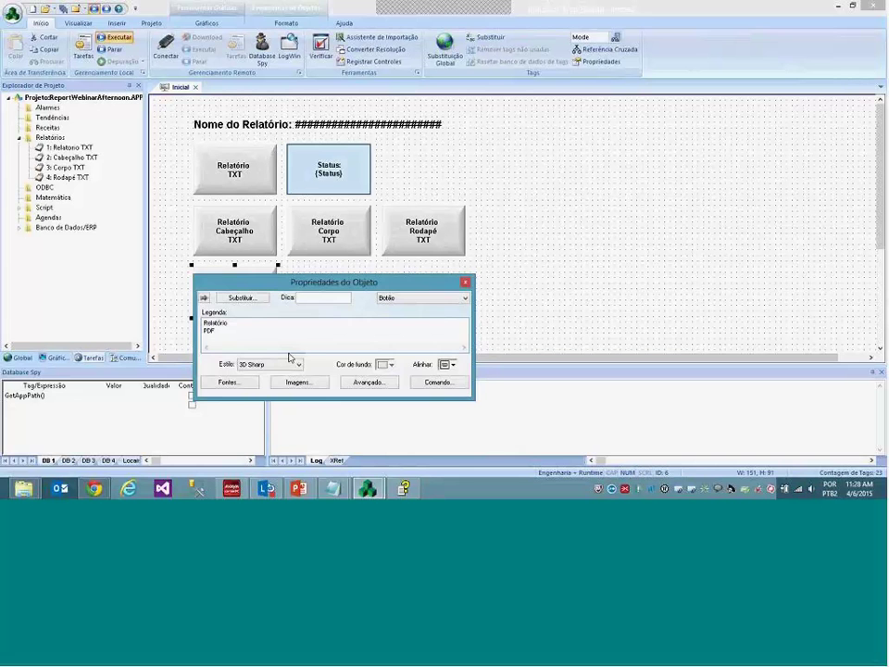
pyautogui.click(530, 304)
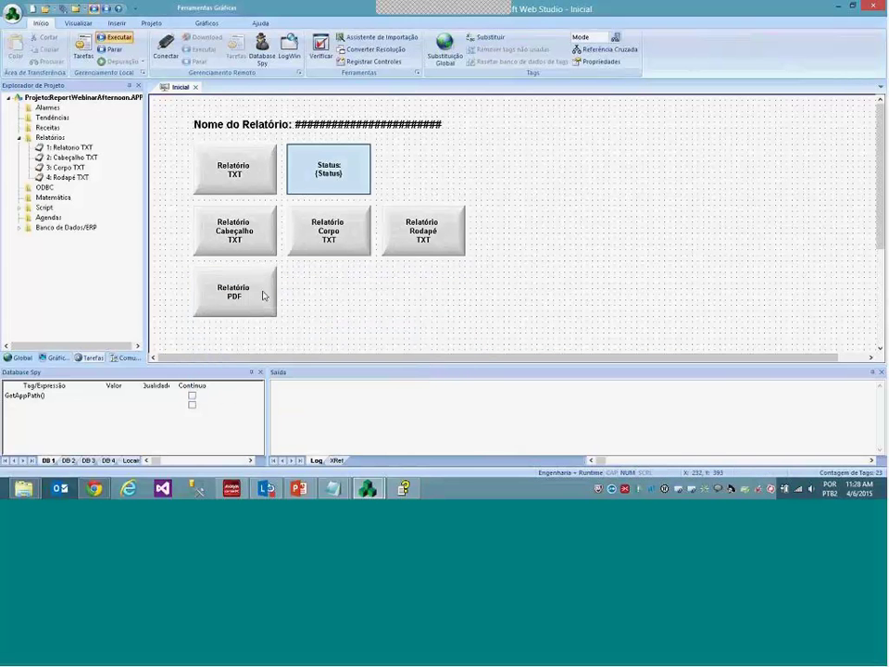
# Check the PDF example of the Report function in the Technical Reference
pyautogui.click(401, 490)
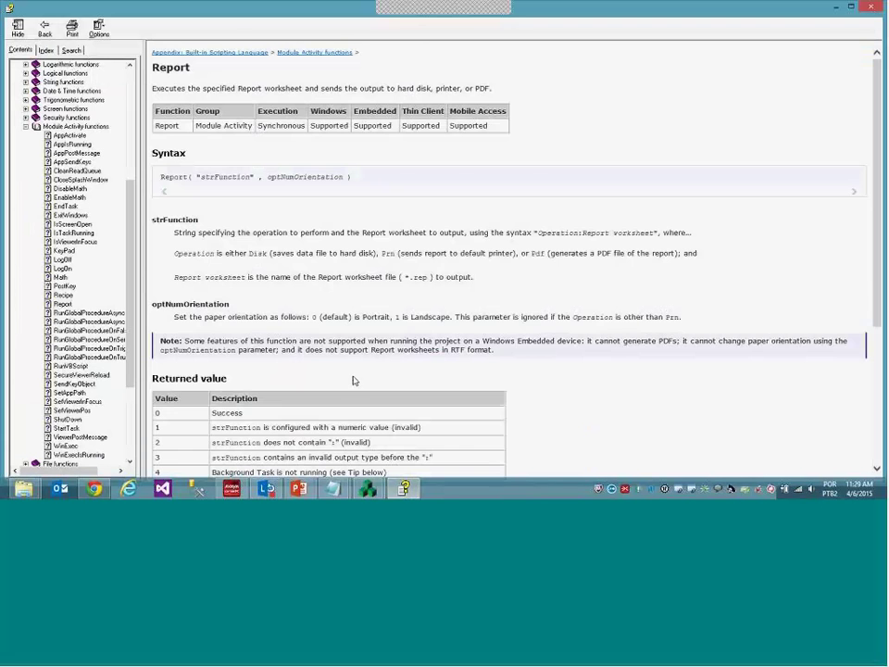
pyautogui.scroll(-5, 353, 380)
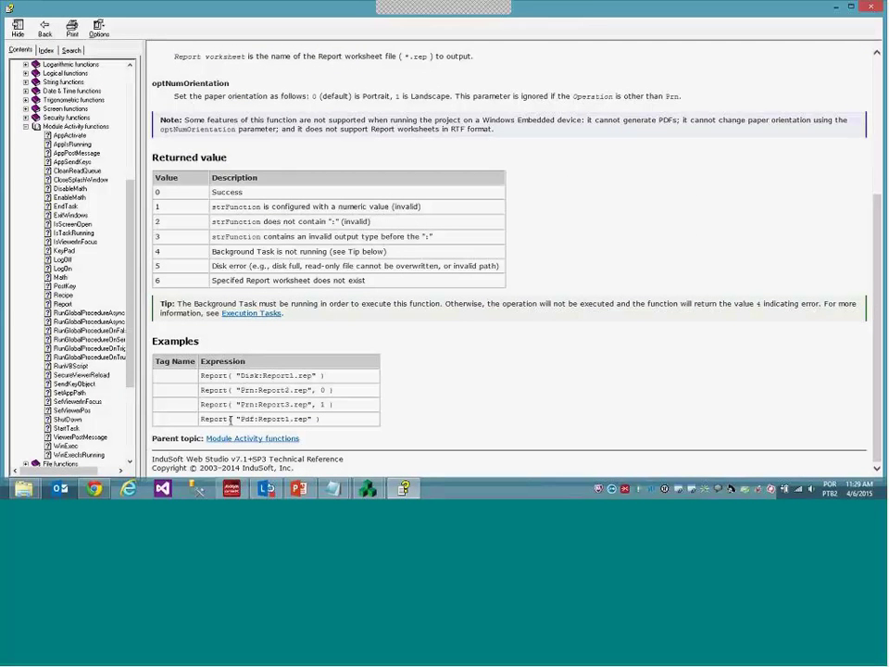
pyautogui.moveTo(240, 420); pyautogui.dragTo(311, 421)
pyautogui.click(403, 489)
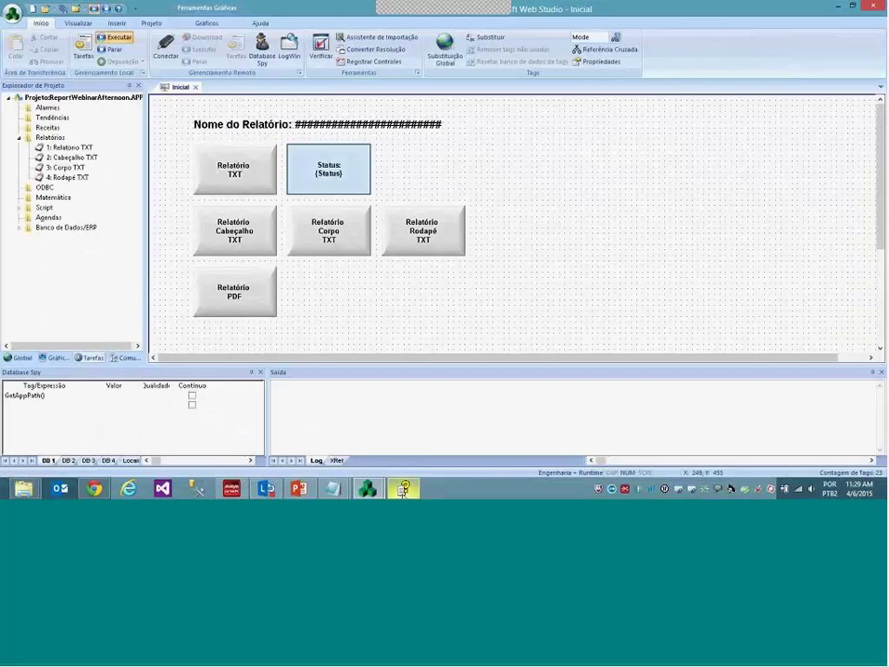
# Save the Inicial screen and switch to the running project
pyautogui.rightClick(184, 88)
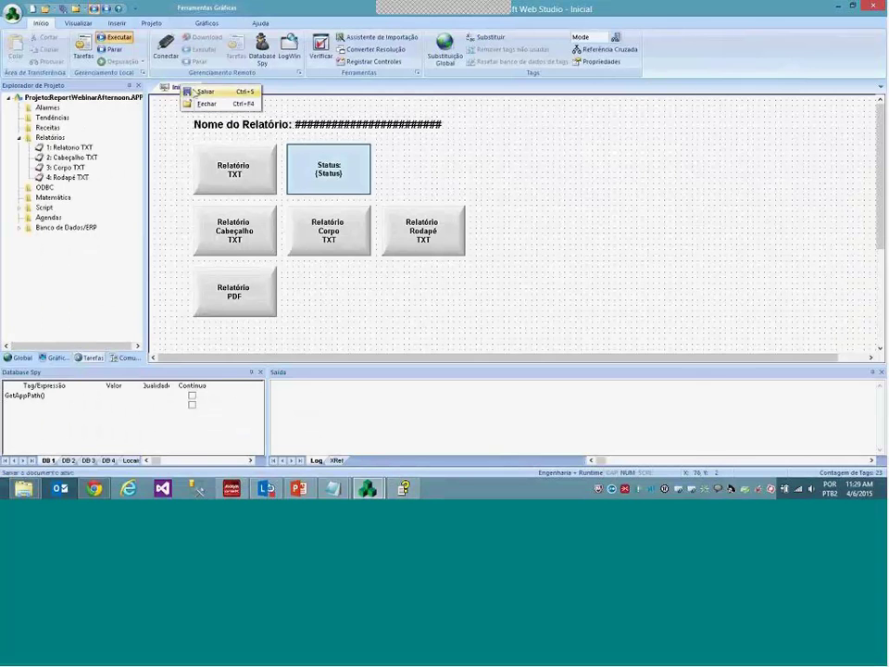
pyautogui.click(203, 91)
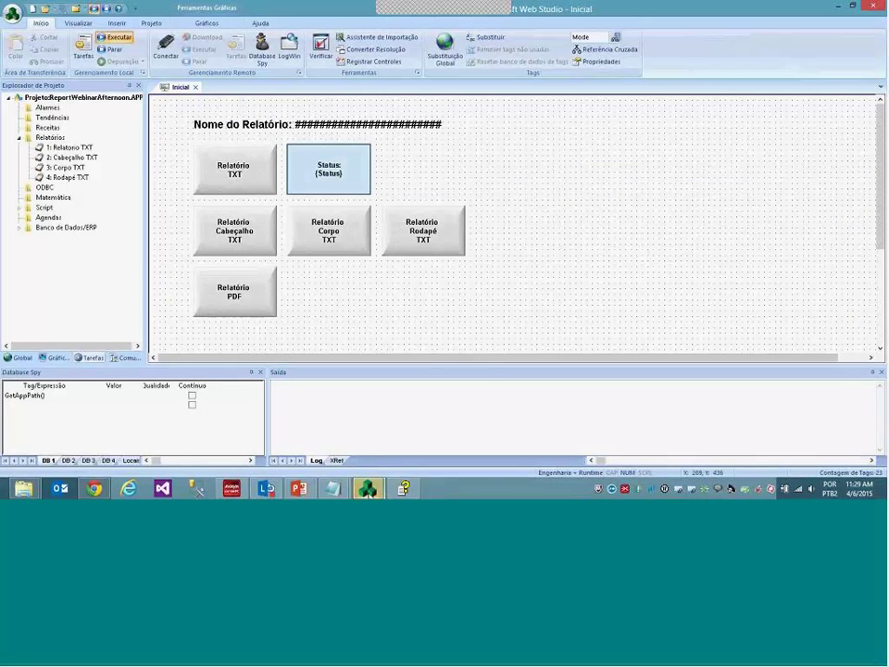
pyautogui.moveTo(368, 489)
pyautogui.click(410, 433)
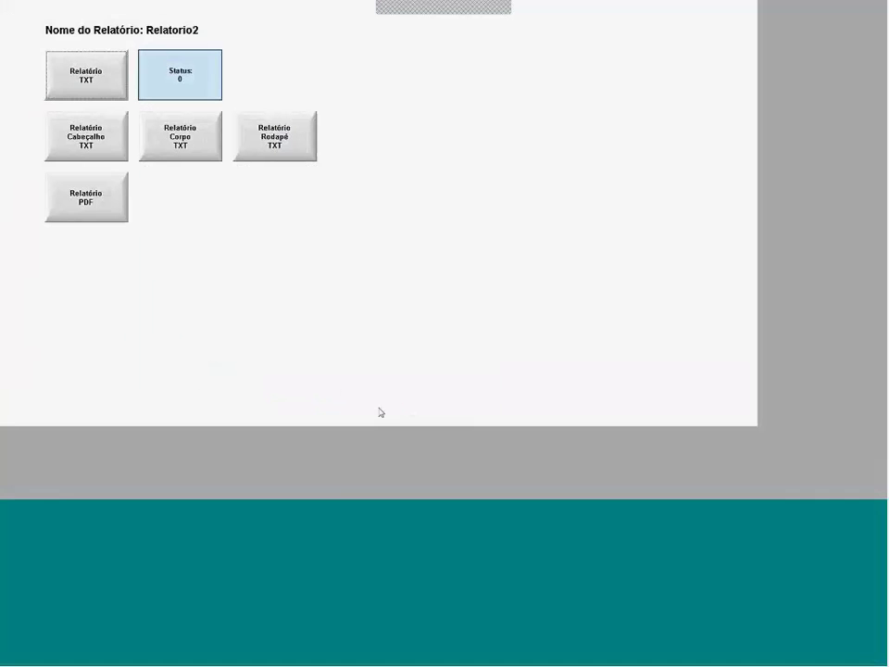
# Set the report name to Relatorio3 in the running project and generate the PDF report
pyautogui.click(225, 29)
pyautogui.click(223, 28)
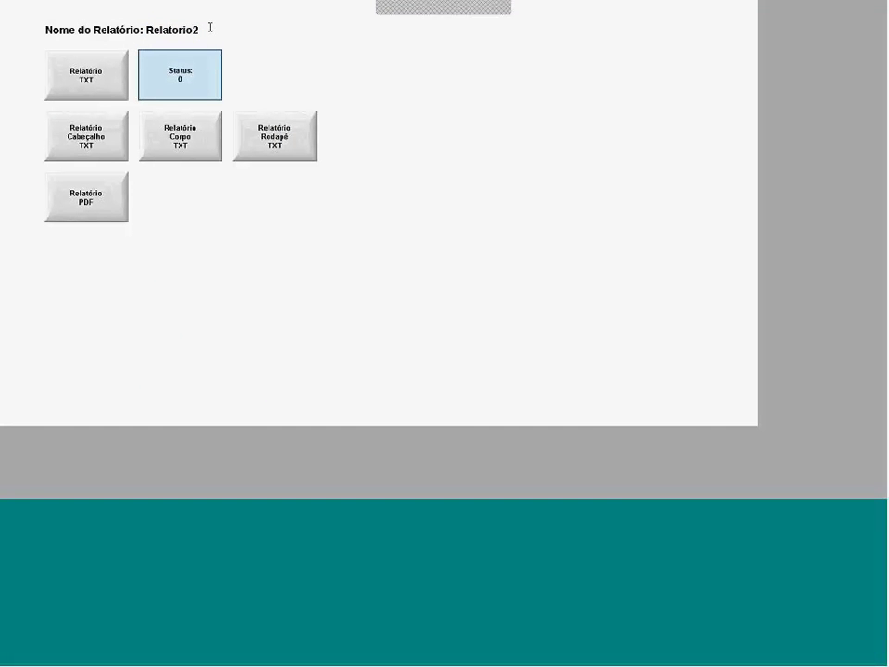
pyautogui.press('BackSpace')
pyautogui.write('3')
# Switch to the ReportWebinarAfternoon project folder and open the RELATORIO3 PDF file in Foxit Reader
pyautogui.hotkey('alt', 'Tab')
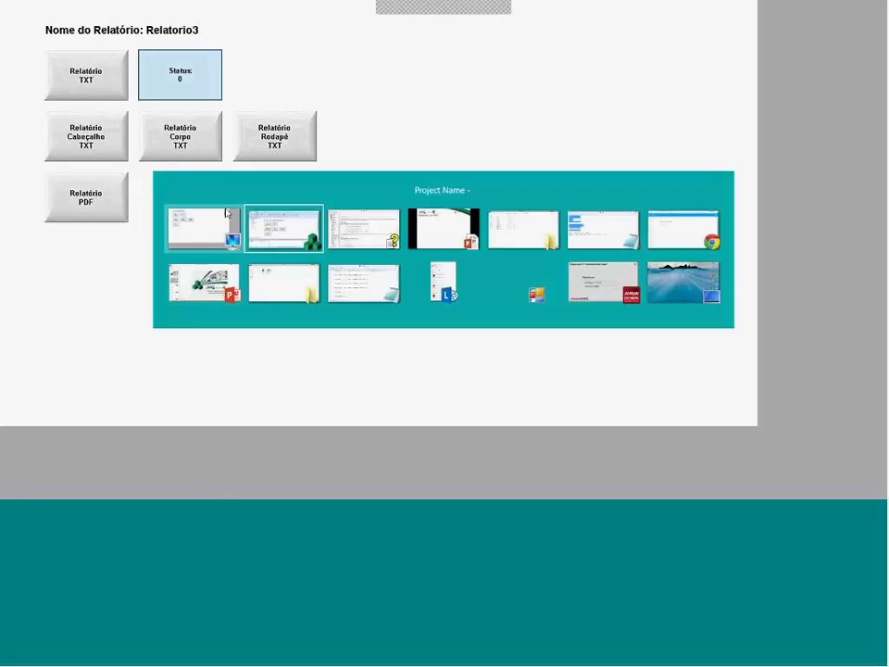
pyautogui.hotkey('alt', 'Tab')
pyautogui.hotkey('alt', 'Tab')
pyautogui.hotkey('alt', 'Tab')
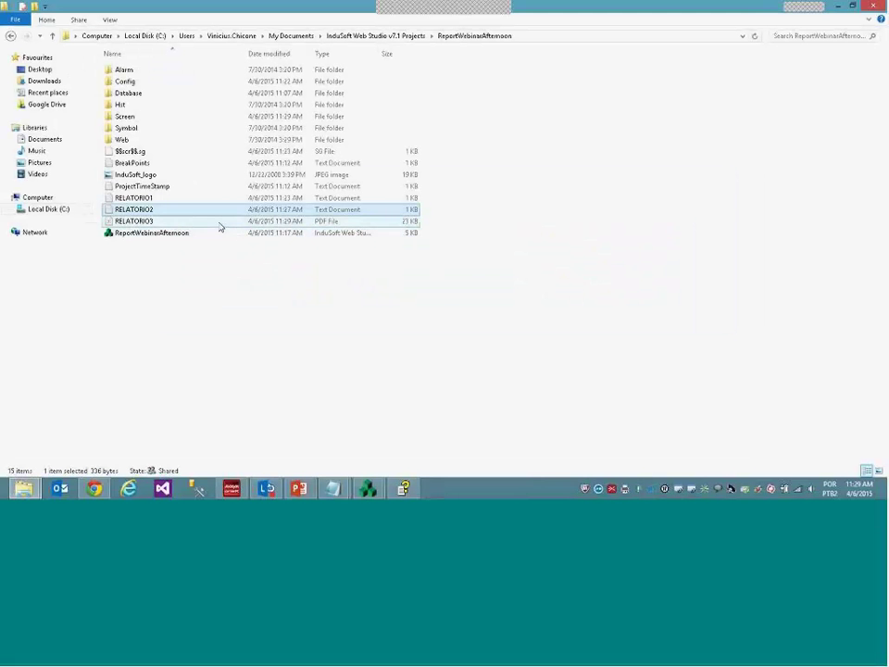
pyautogui.doubleClick(219, 223)
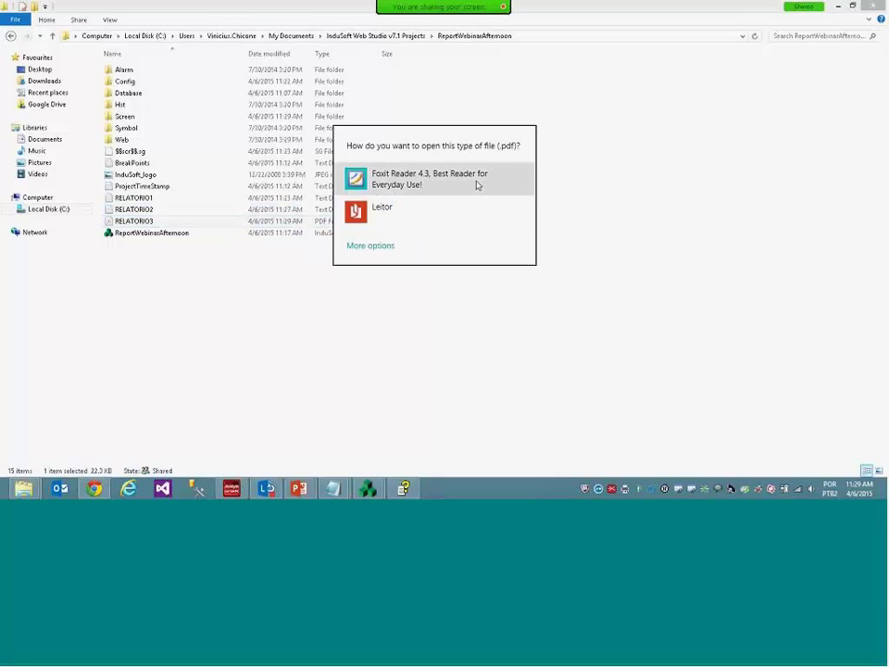
pyautogui.click(447, 185)
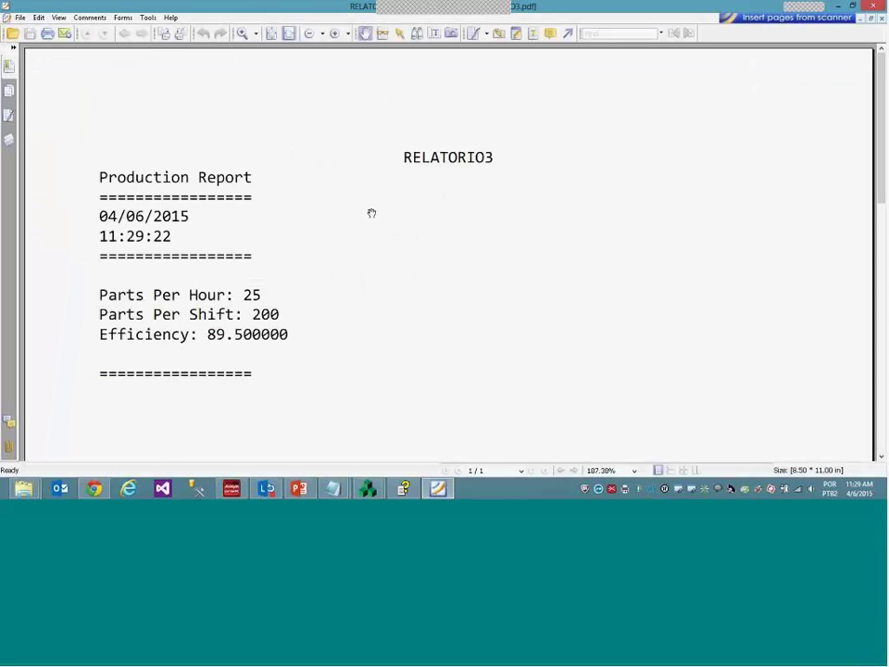
# Review the RELATORIO3 production report at 100% zoom and close the PDF reader
pyautogui.scroll(-1, 347, 223)
pyautogui.scroll(1, 196, 209)
pyautogui.click(635, 470)
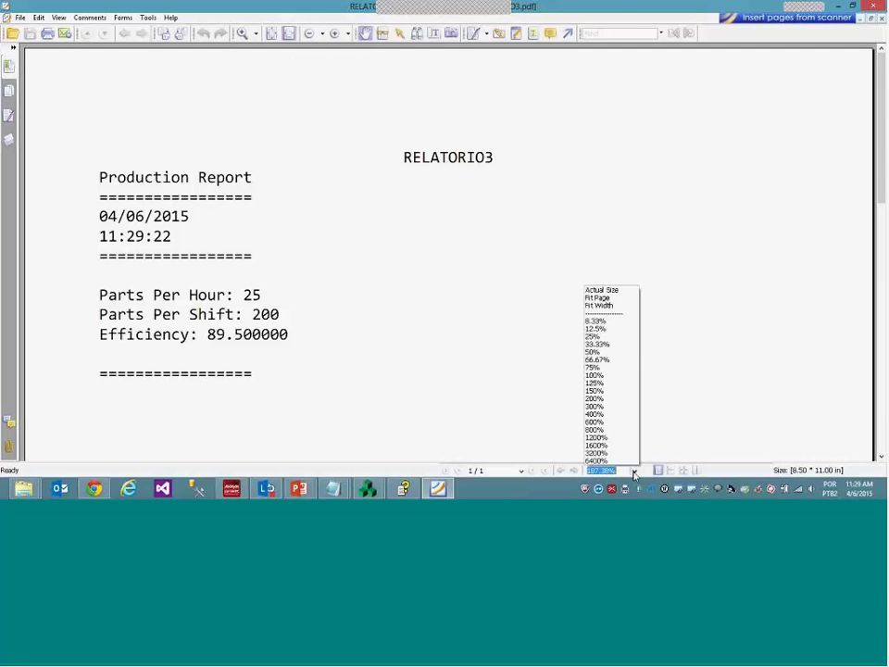
pyautogui.click(608, 375)
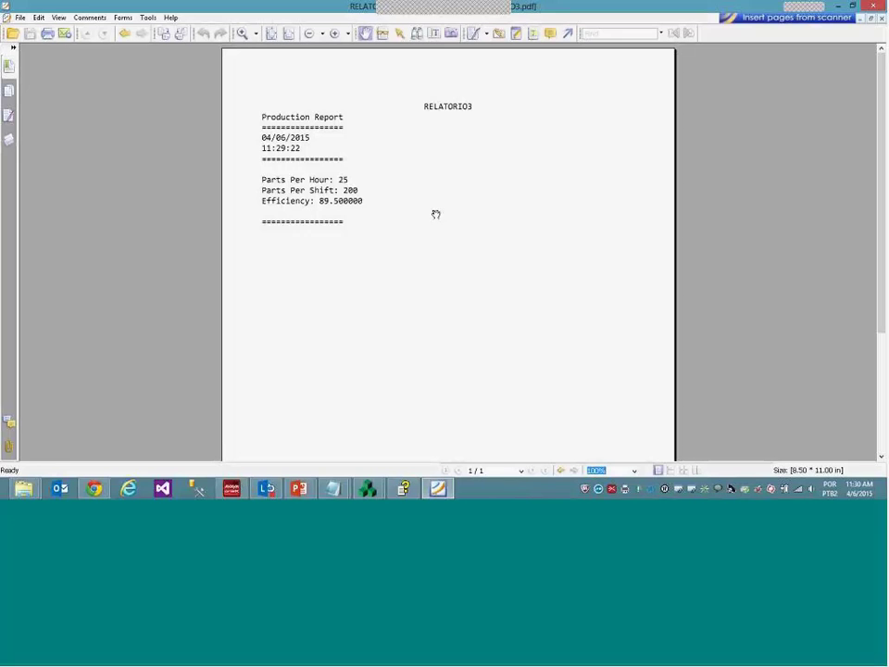
pyautogui.click(871, 8)
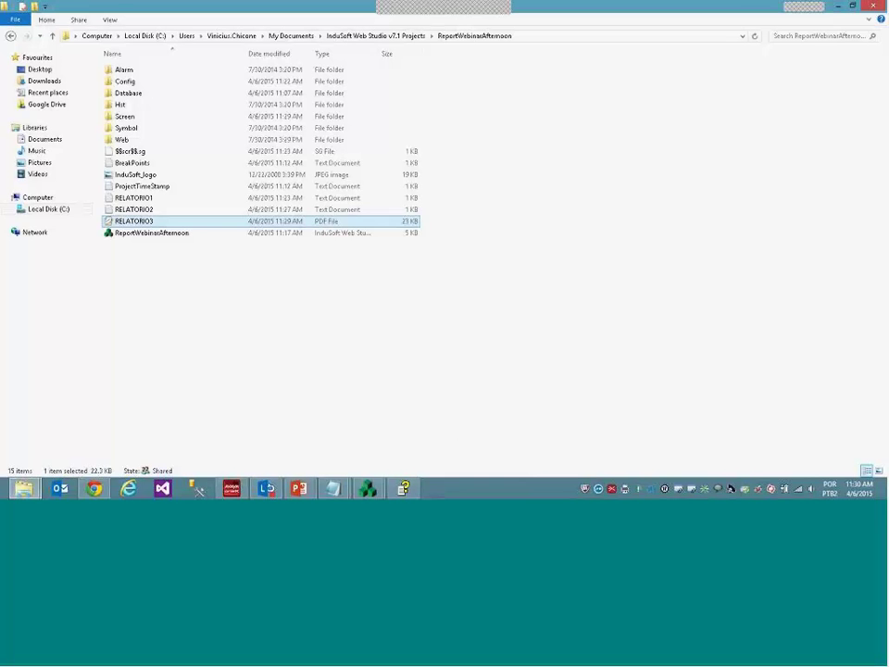
# Return to InduSoft Web Studio and insert a new report worksheet under Relatórios
pyautogui.click(368, 488)
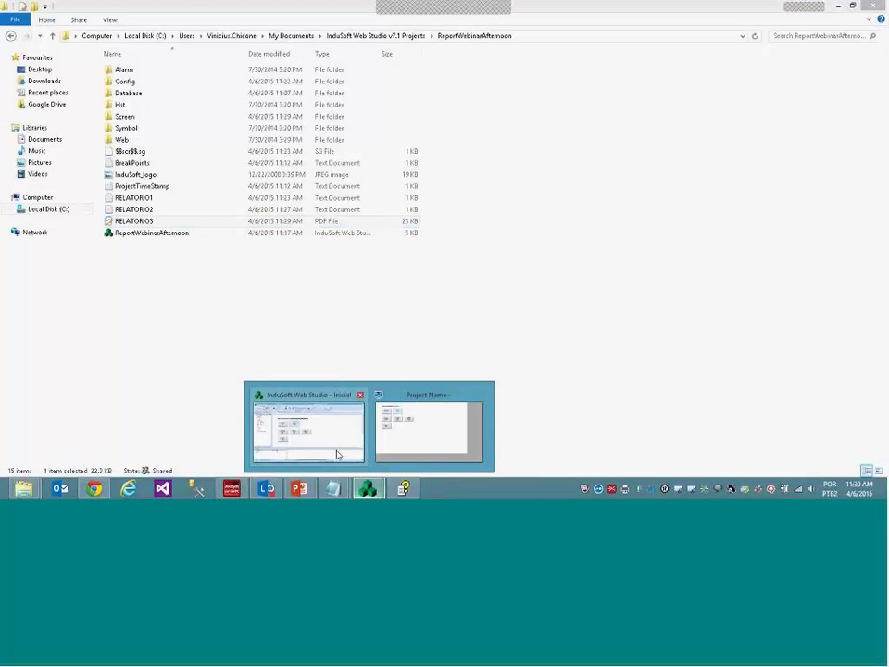
pyautogui.click(289, 381)
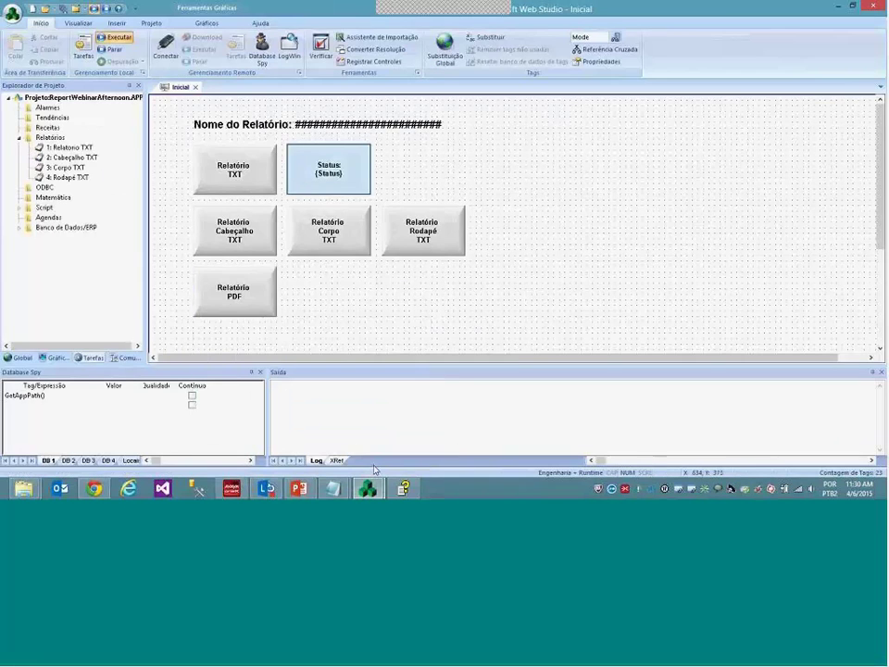
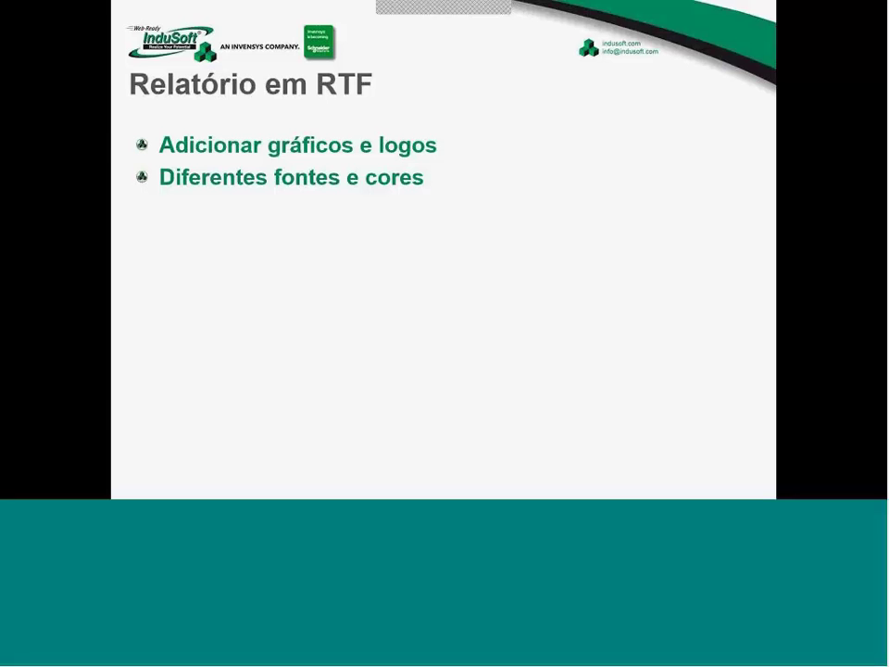
pyautogui.hotkey('alt', 'Tab')
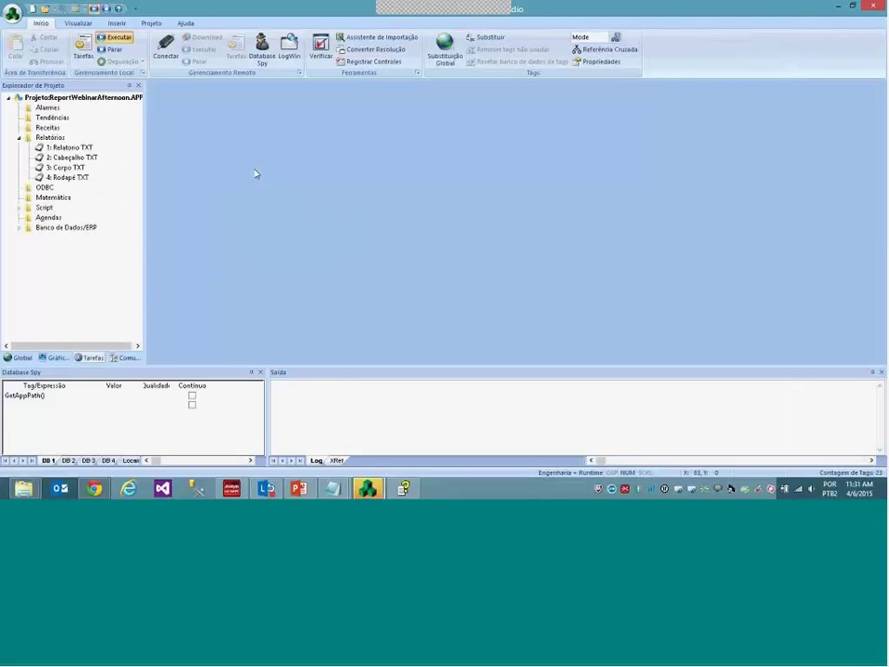
pyautogui.rightClick(63, 141)
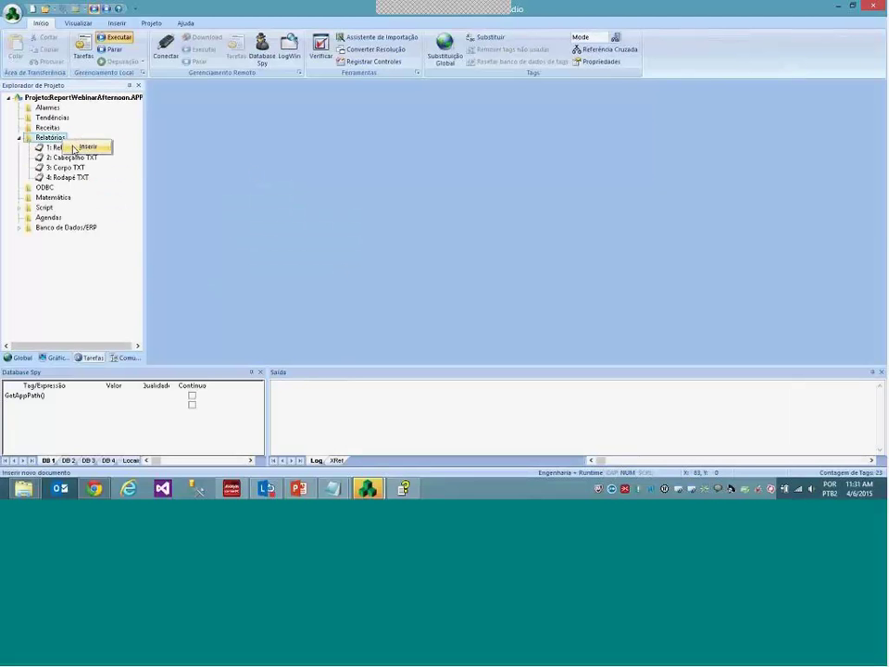
pyautogui.click(86, 147)
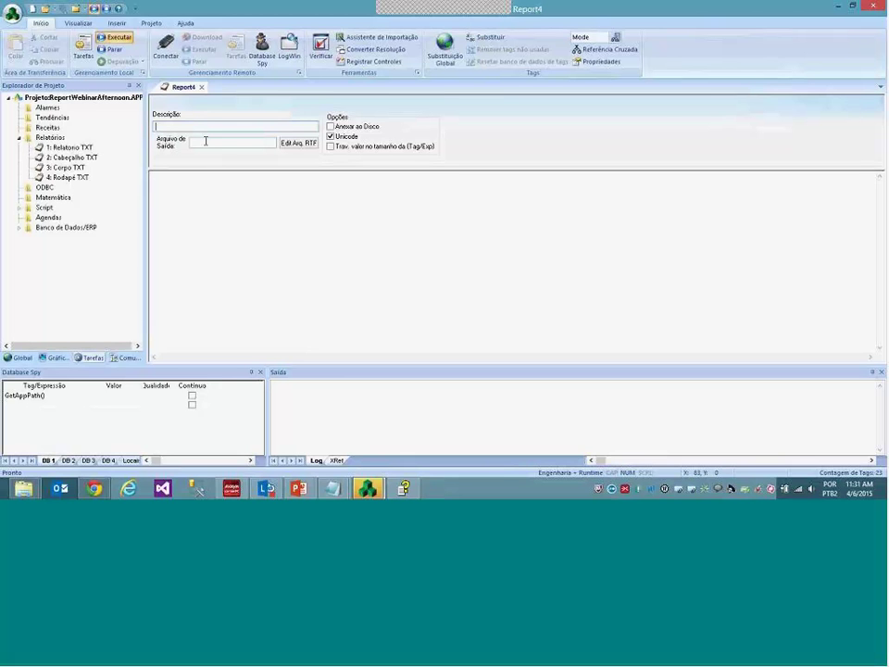
# Enter Relatorio RTF as the description of the new report worksheet
pyautogui.write('Re')
pyautogui.write('latorio DOC')
pyautogui.press('BackSpace')
pyautogui.press('BackSpace')
pyautogui.press('BackSpace')
pyautogui.write('RTF')
# Set the worksheet's output file to {ReportName}.RTF
pyautogui.click(232, 144)
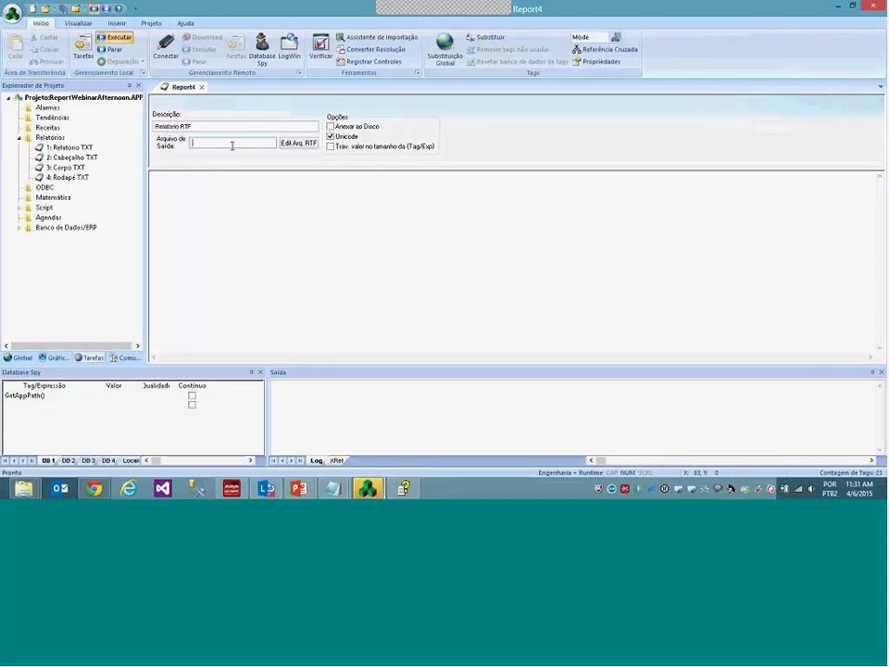
pyautogui.write('{Report')
pyautogui.write('Name')
pyautogui.write('}.doc')
pyautogui.press('BackSpace')
pyautogui.press('BackSpace')
pyautogui.press('BackSpace')
pyautogui.write('RTF')
# Save the RTF report worksheet under file name 5
pyautogui.rightClick(181, 92)
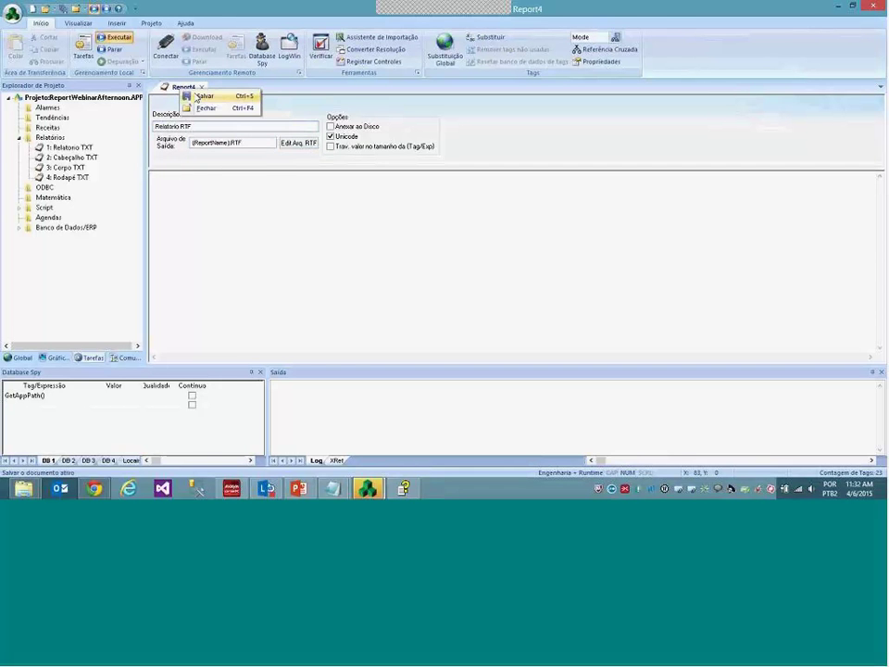
pyautogui.click(197, 98)
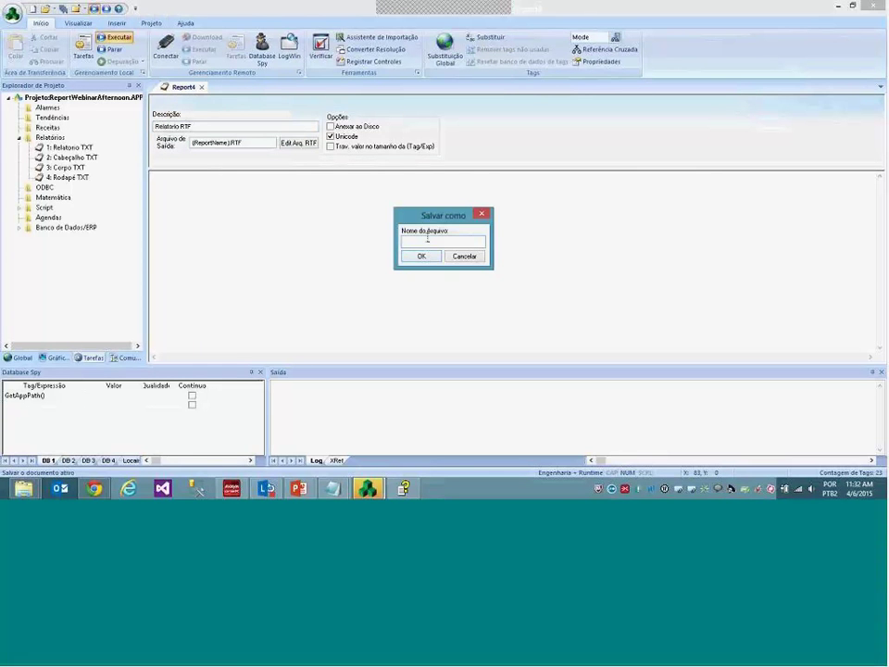
pyautogui.write('5')
pyautogui.press('Return')
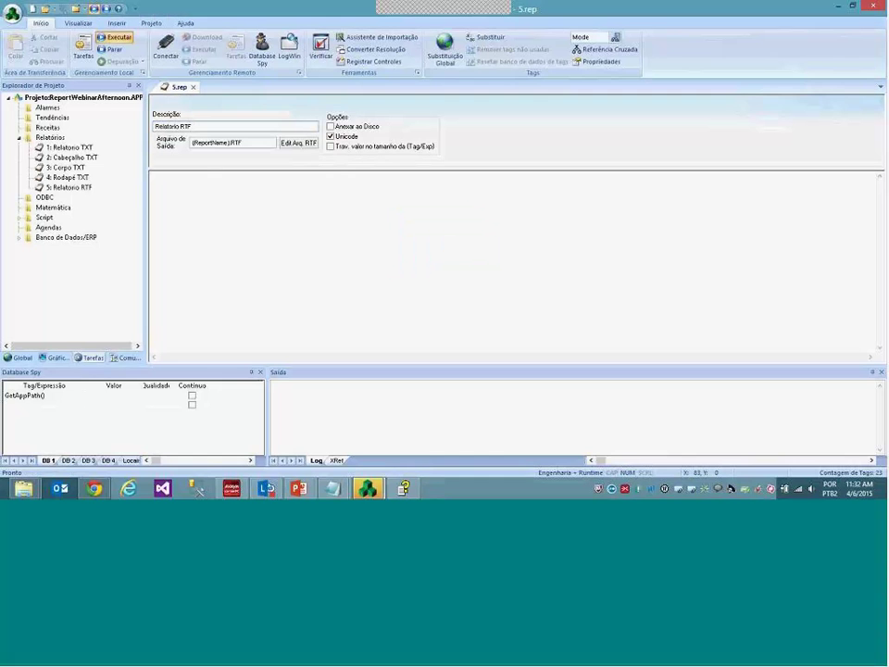
# Open the worksheet's RTF file for editing and copy in the production report text from the TXT Notepad file
pyautogui.click(302, 145)
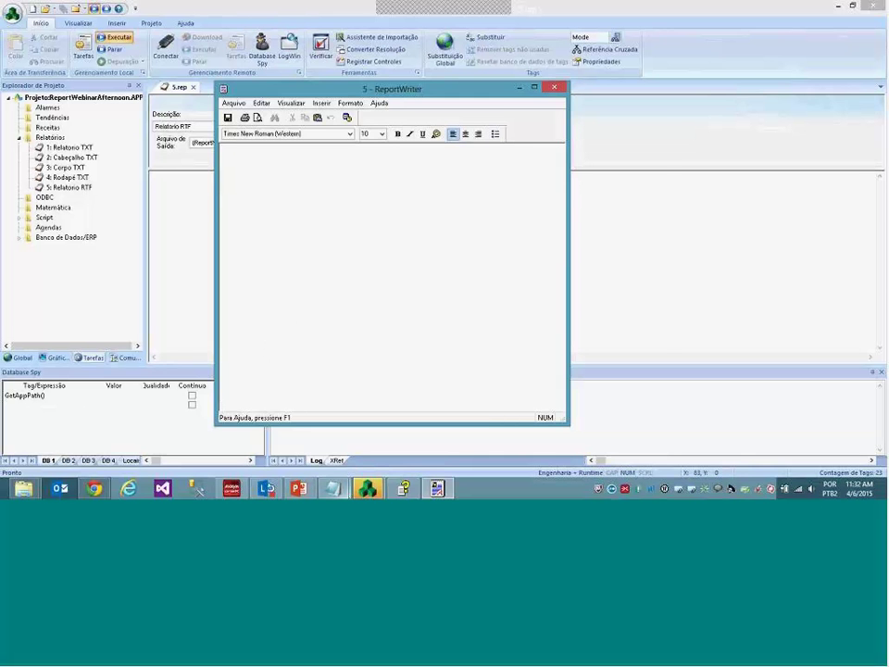
pyautogui.moveTo(338, 489)
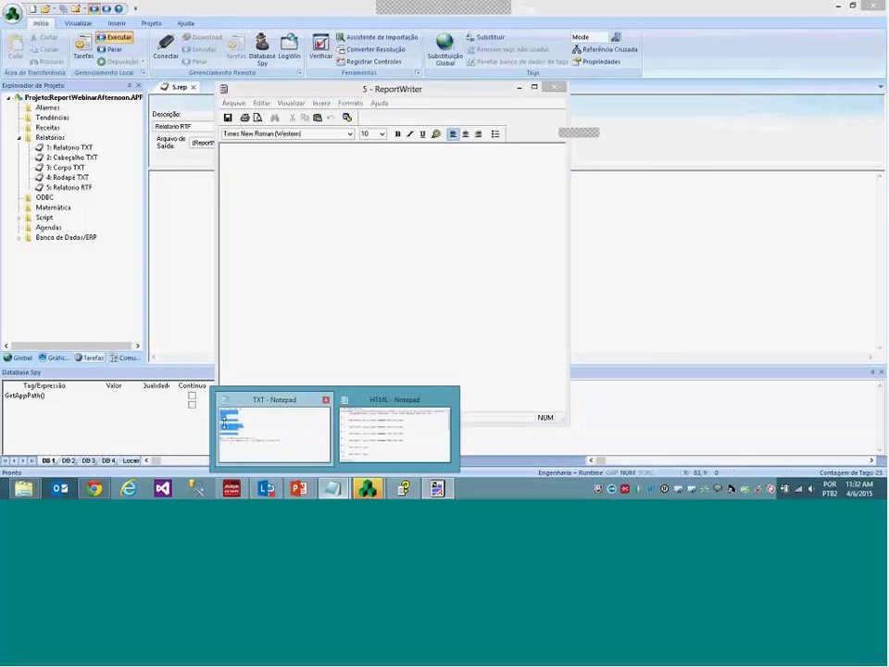
pyautogui.click(290, 423)
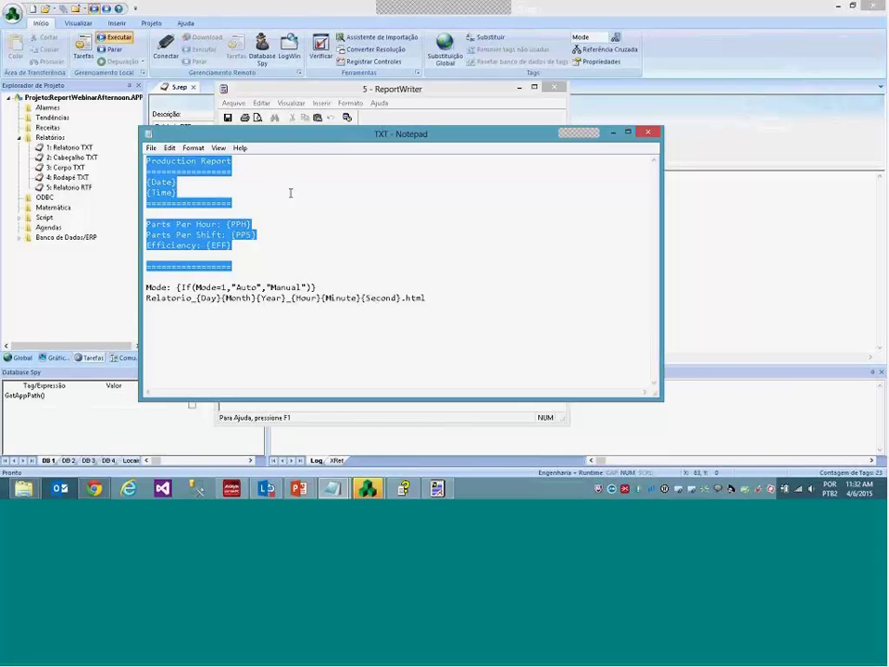
pyautogui.click(467, 121)
# Format the Production Report title as bold, size 14, in red (Vermelho)
pyautogui.moveTo(283, 149); pyautogui.dragTo(228, 149)
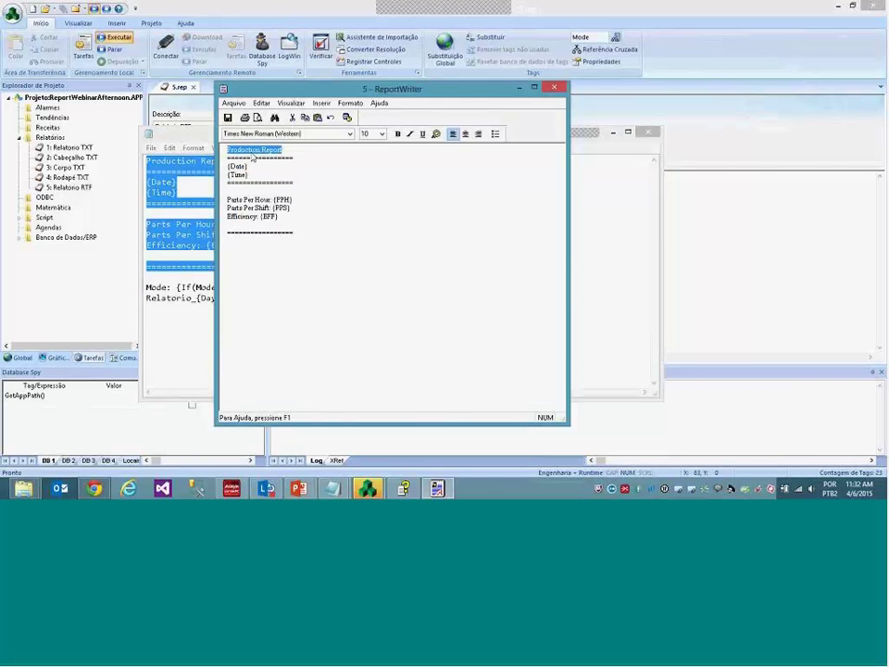
pyautogui.click(398, 135)
pyautogui.click(381, 134)
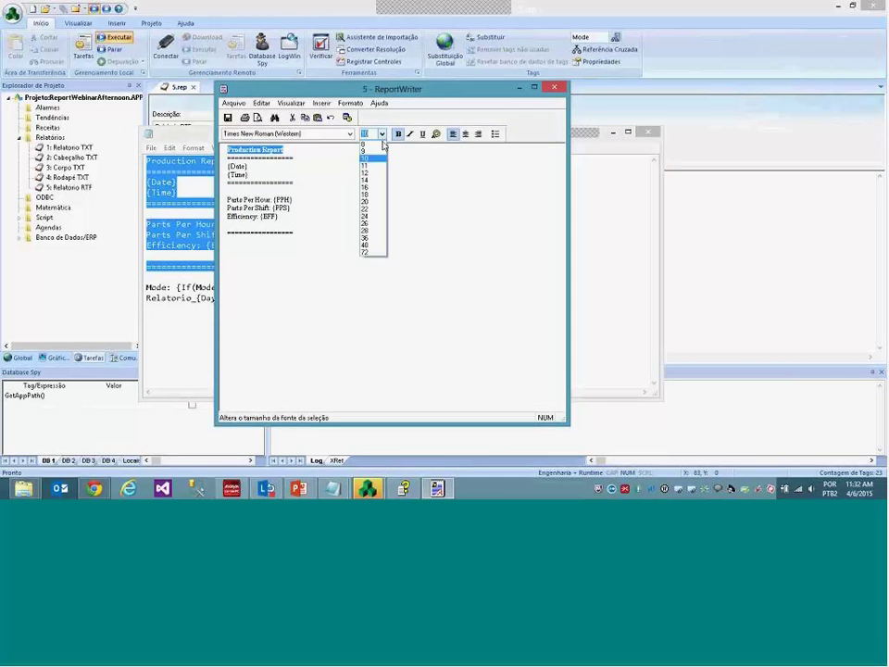
pyautogui.click(368, 182)
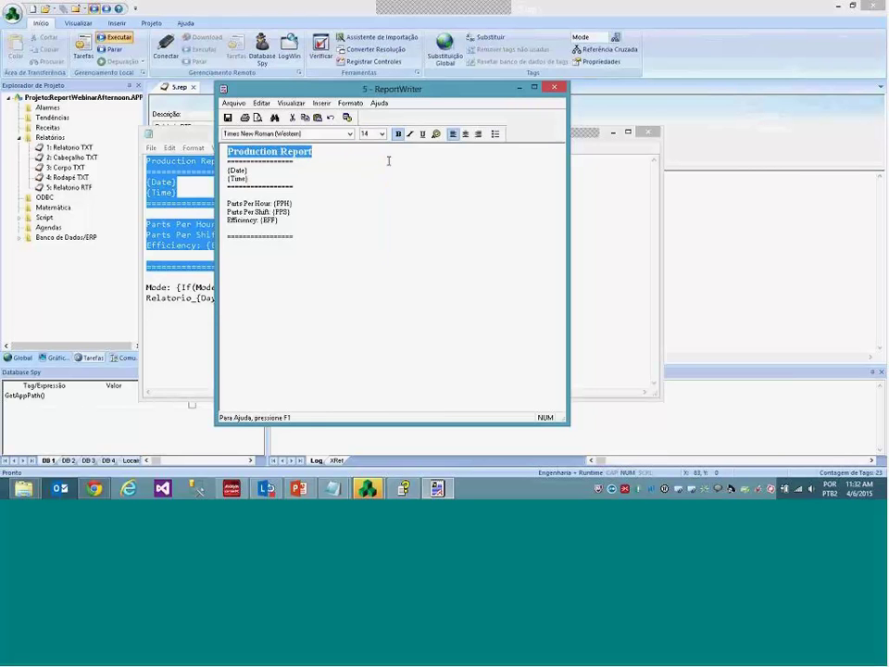
pyautogui.click(436, 134)
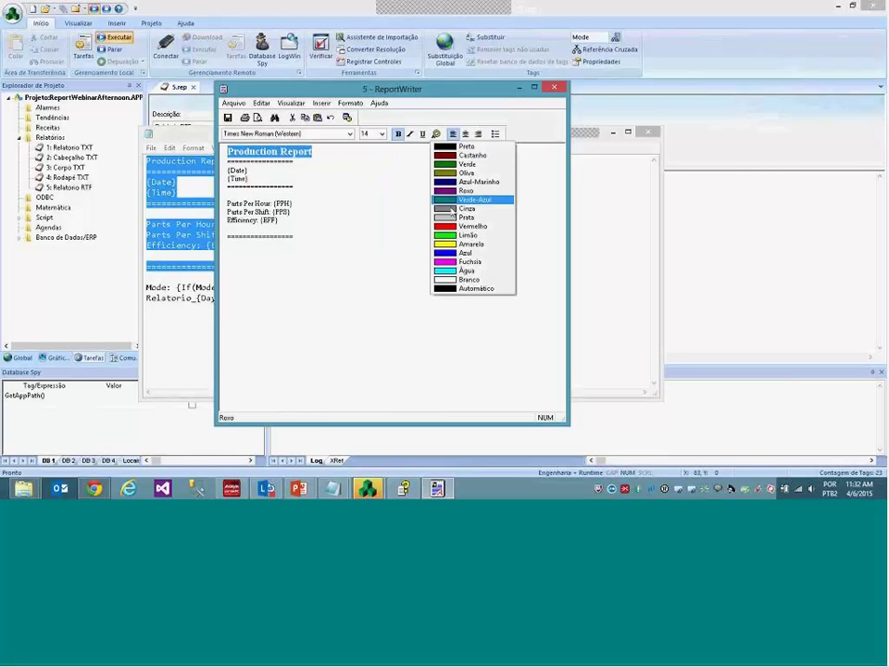
pyautogui.click(481, 238)
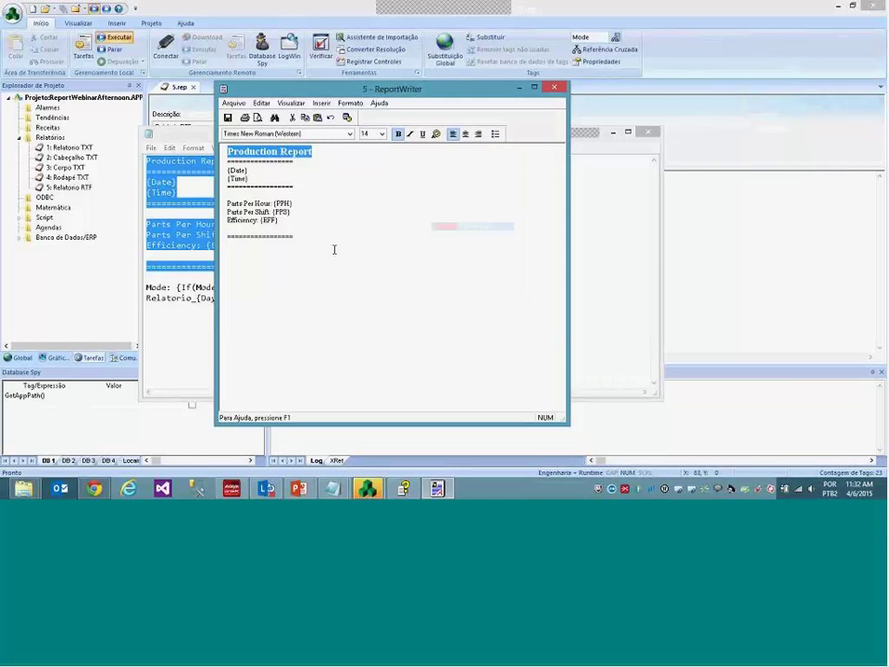
# Make the three separator lines bold, and set the {Date} and {Time} lines in dark blue italics
pyautogui.doubleClick(298, 161)
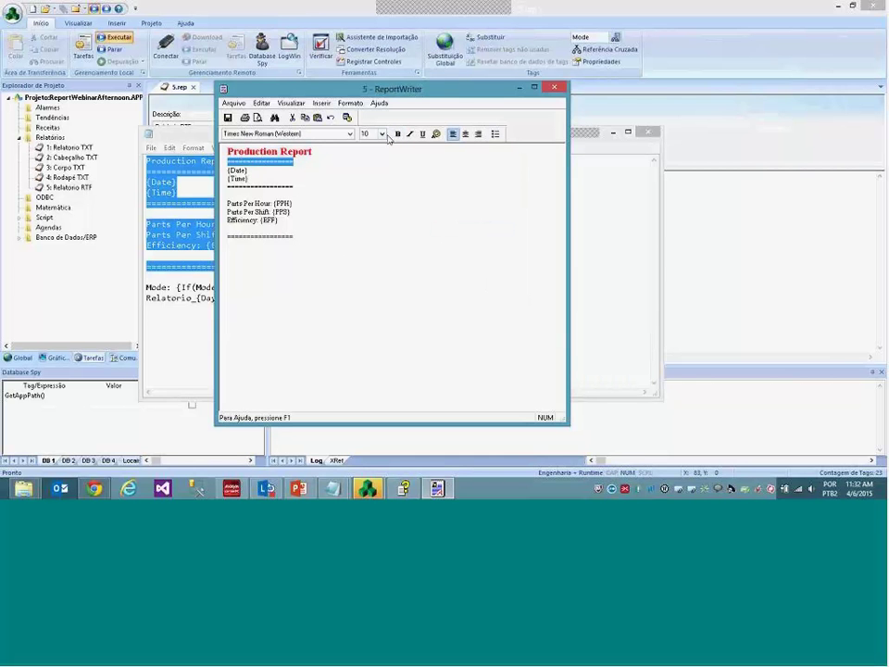
pyautogui.doubleClick(296, 187)
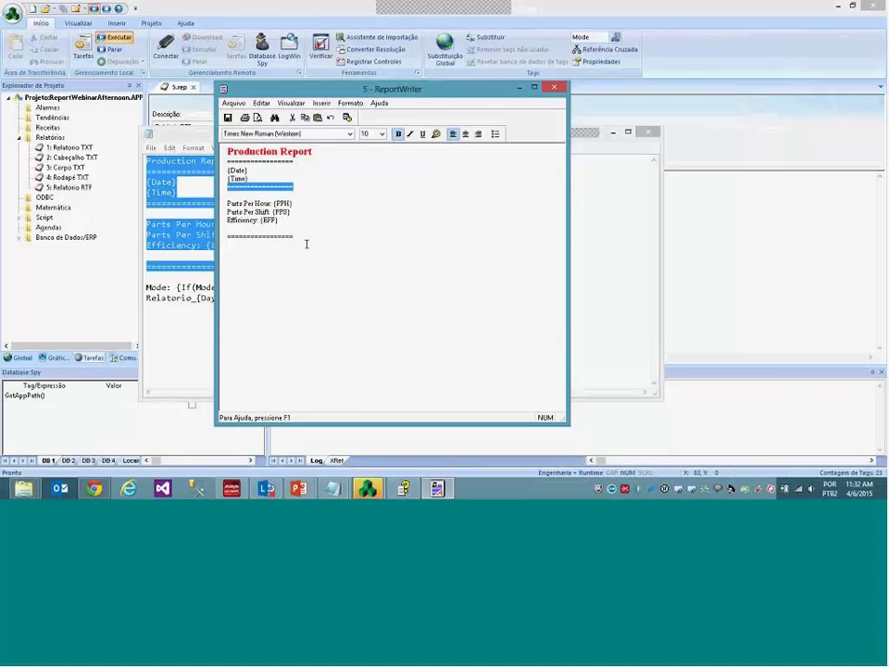
pyautogui.doubleClick(276, 237)
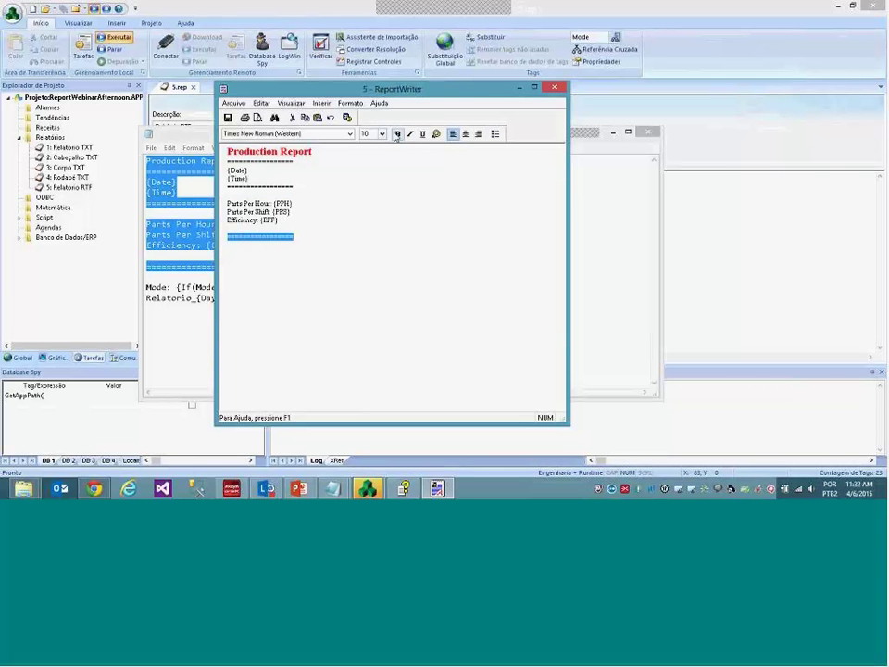
pyautogui.click(397, 135)
pyautogui.moveTo(269, 179); pyautogui.dragTo(226, 168)
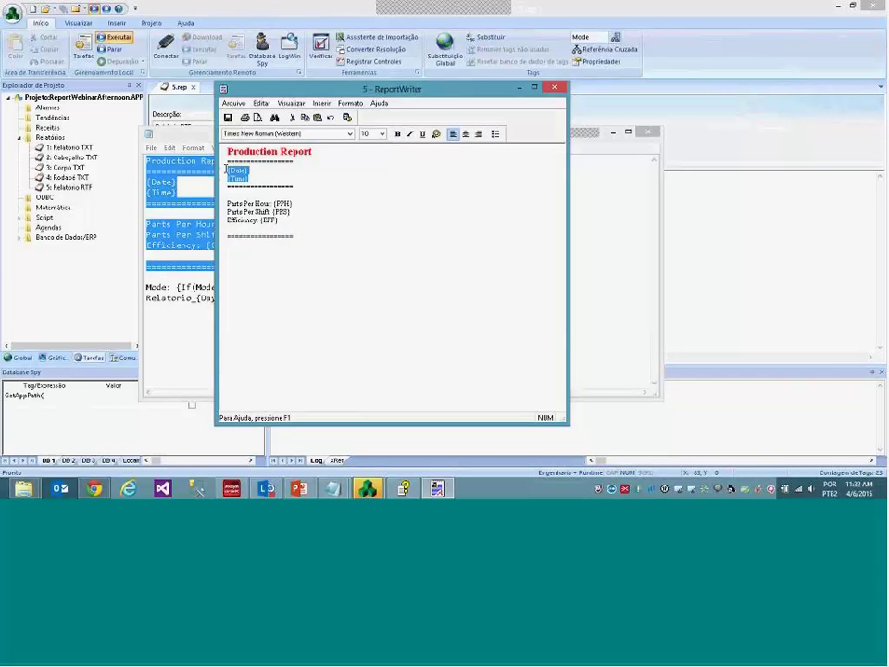
pyautogui.click(411, 134)
# Set the Parts Per Hour, Parts Per Shift and Efficiency lines to font size 12
pyautogui.moveTo(279, 221); pyautogui.dragTo(229, 195)
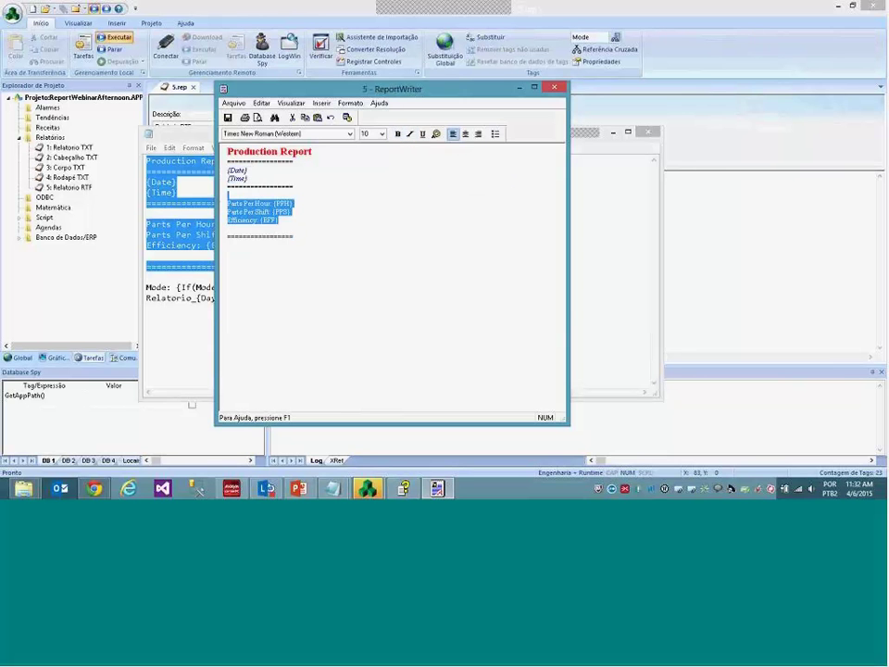
pyautogui.moveTo(298, 225); pyautogui.dragTo(226, 203)
pyautogui.click(381, 134)
pyautogui.click(372, 174)
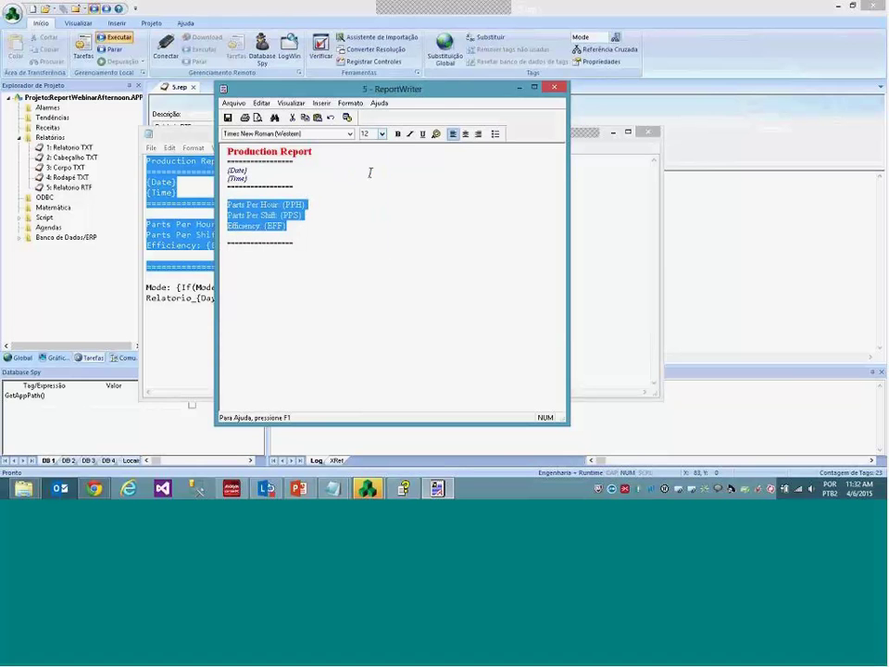
pyautogui.click(403, 246)
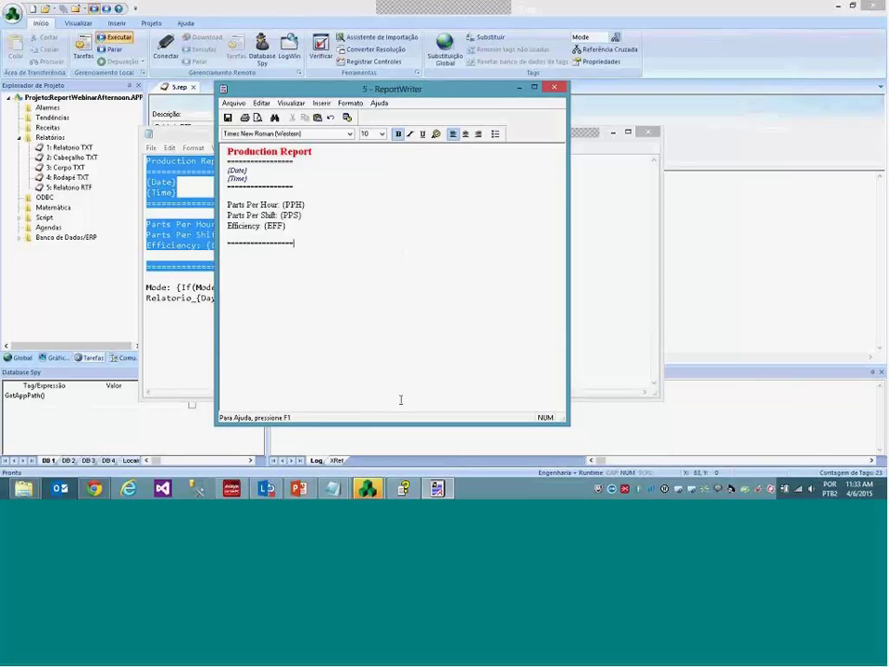
# Switch to the ReportWebinarAfternoon project folder, preview the InduSoft_logo image and copy the file
pyautogui.click(25, 488)
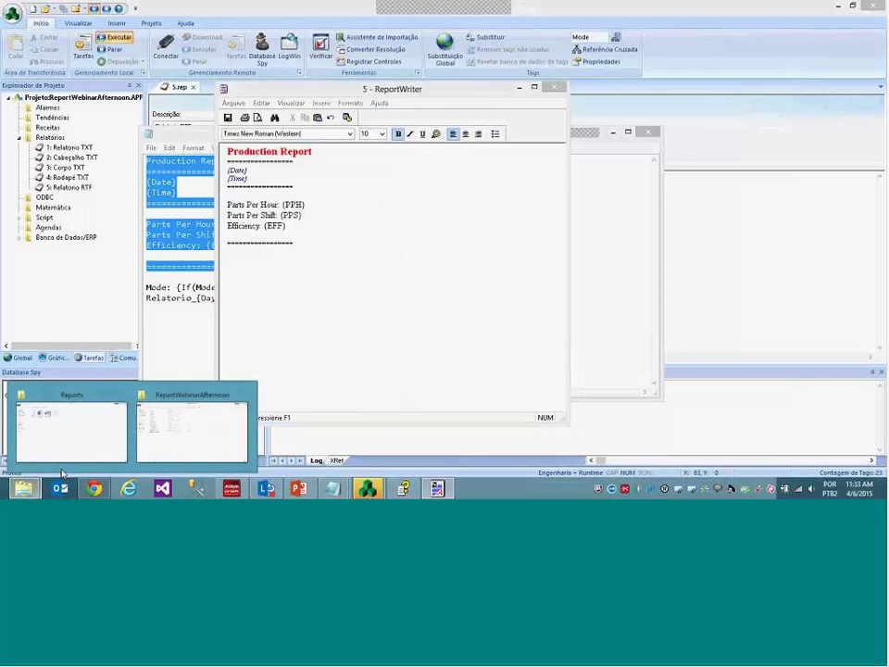
pyautogui.click(151, 454)
pyautogui.click(149, 175)
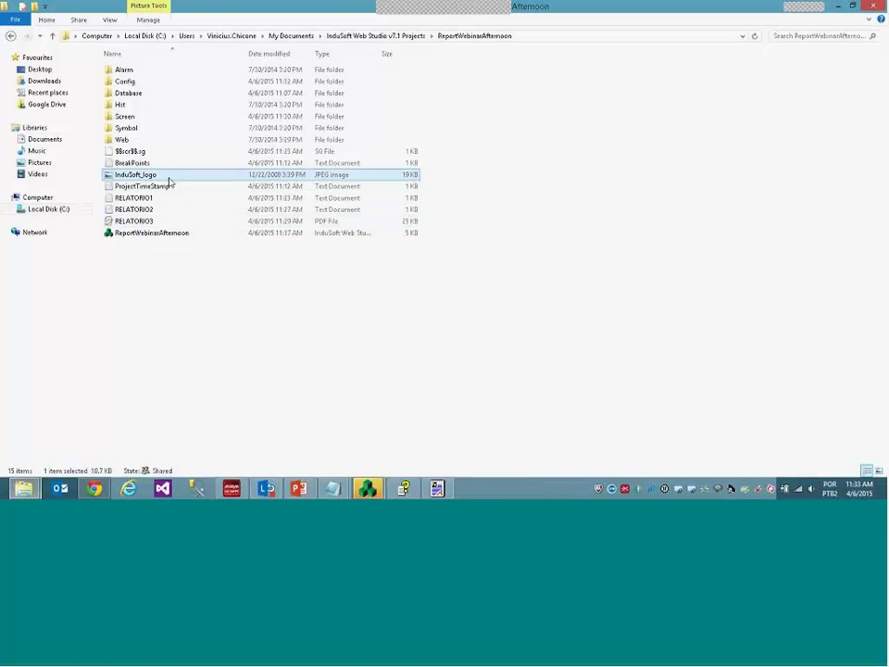
pyautogui.doubleClick(169, 177)
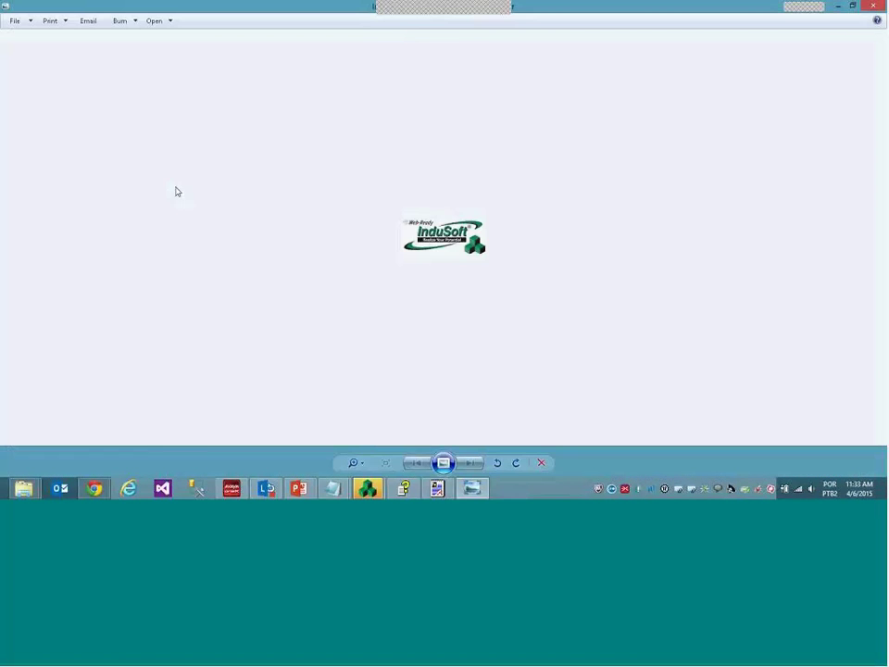
pyautogui.click(874, 6)
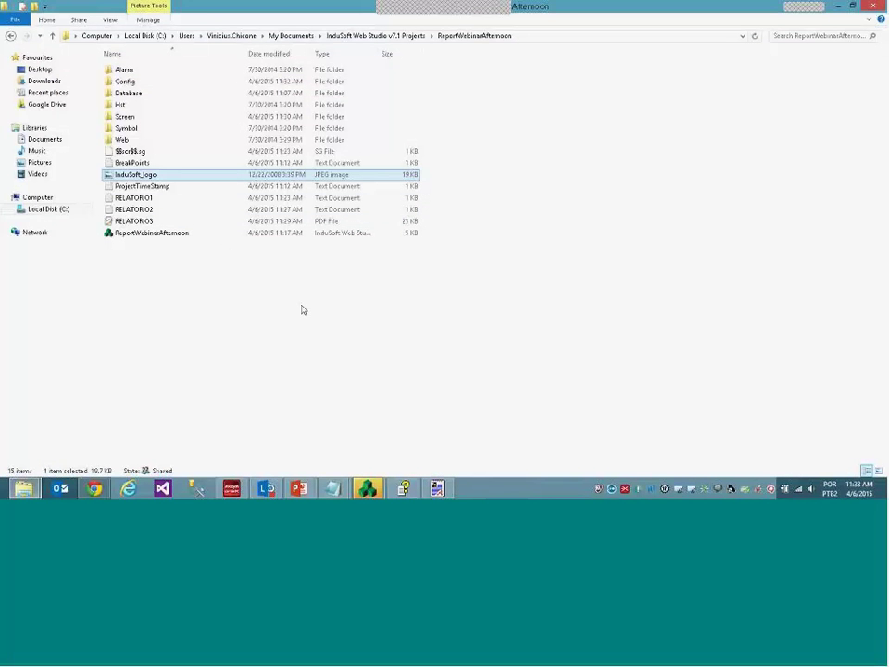
# Return to ReportWriter and paste the InduSoft_logo image on a new line below the Production Report title
pyautogui.click(368, 488)
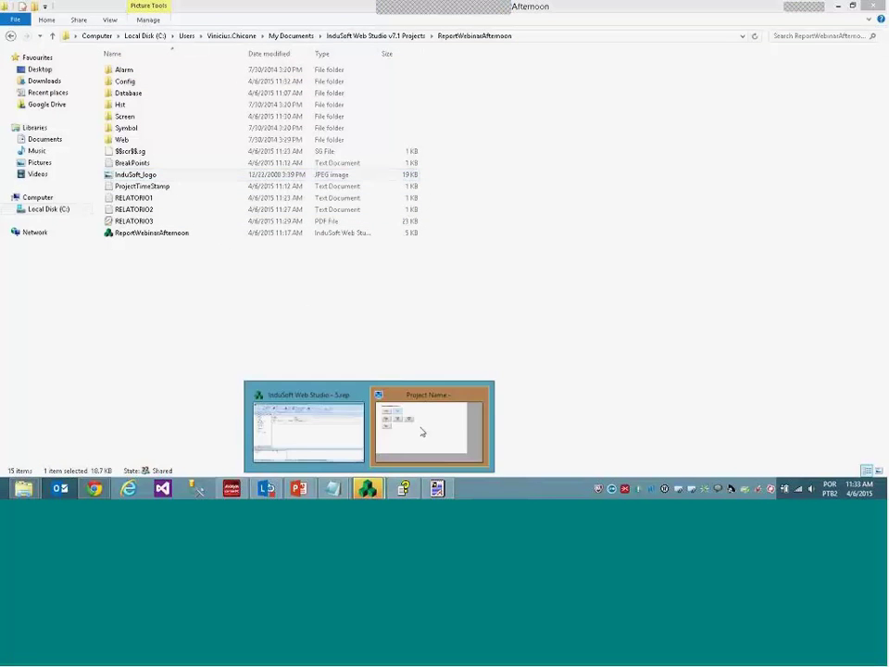
pyautogui.click(351, 437)
pyautogui.click(436, 489)
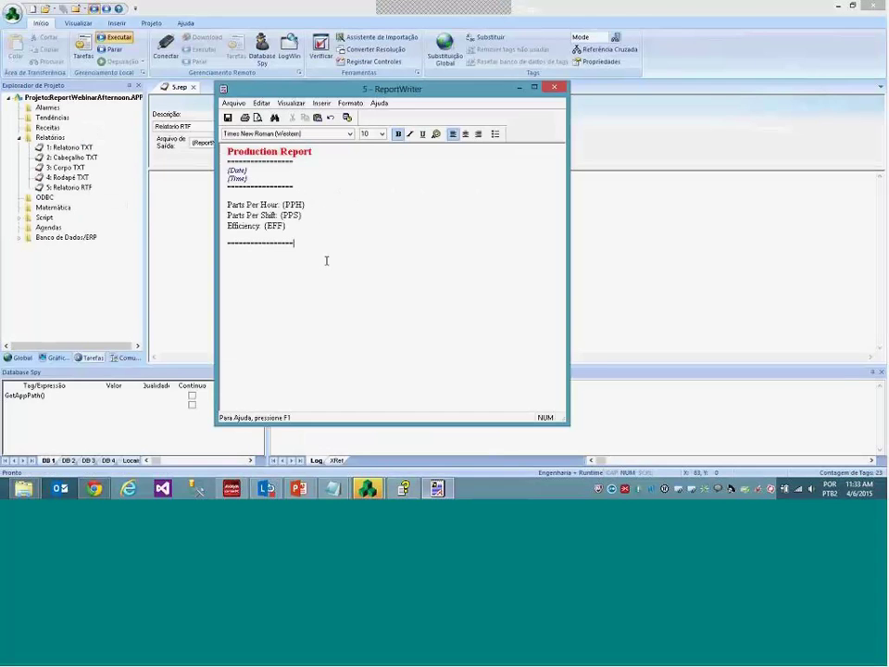
pyautogui.click(330, 153)
pyautogui.press('Return')
pyautogui.hotkey('ctrl', 'v')
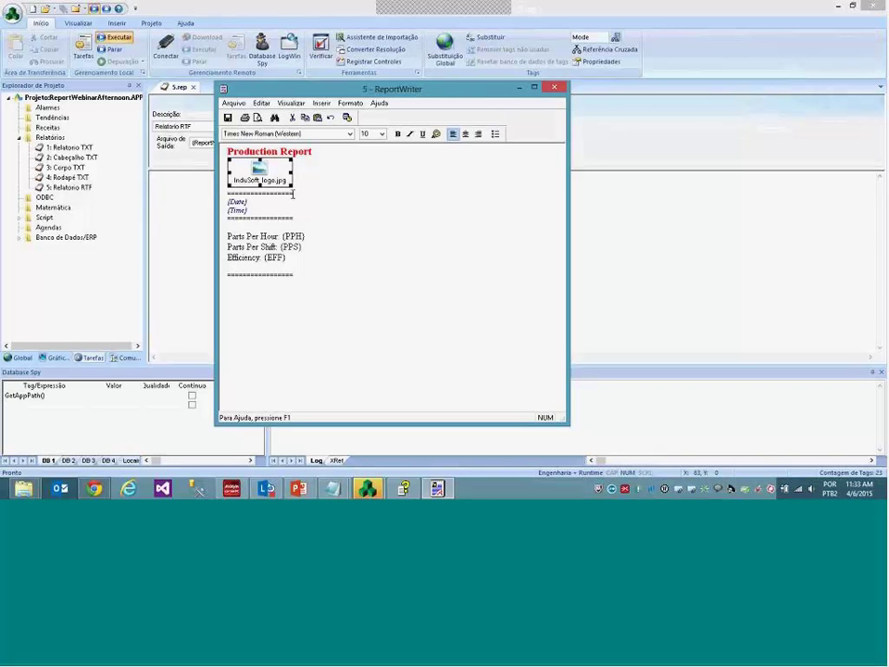
# Save the RTF layout, then close ReportWriter and the 5.rep worksheet
pyautogui.click(243, 106)
pyautogui.click(248, 117)
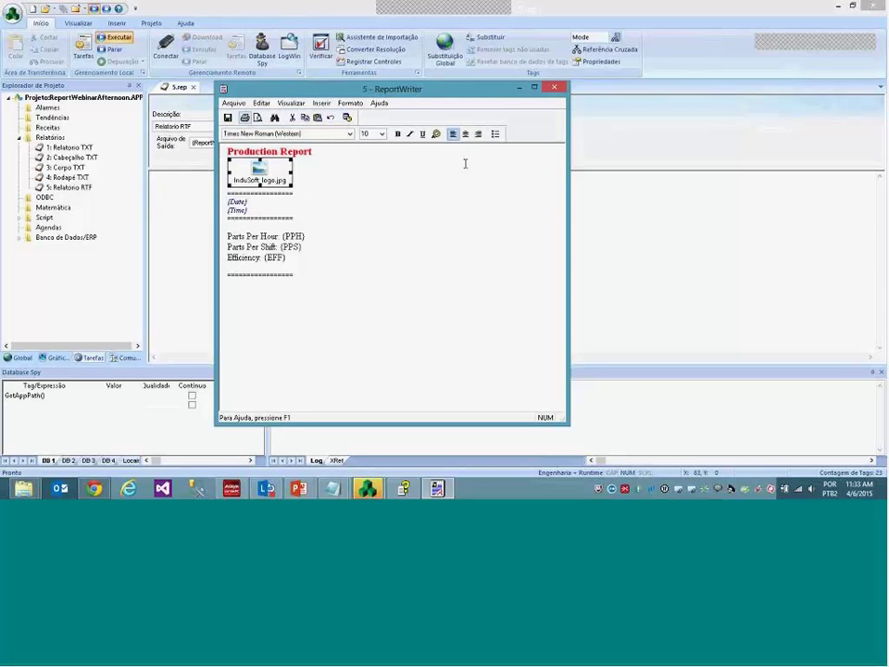
pyautogui.click(554, 88)
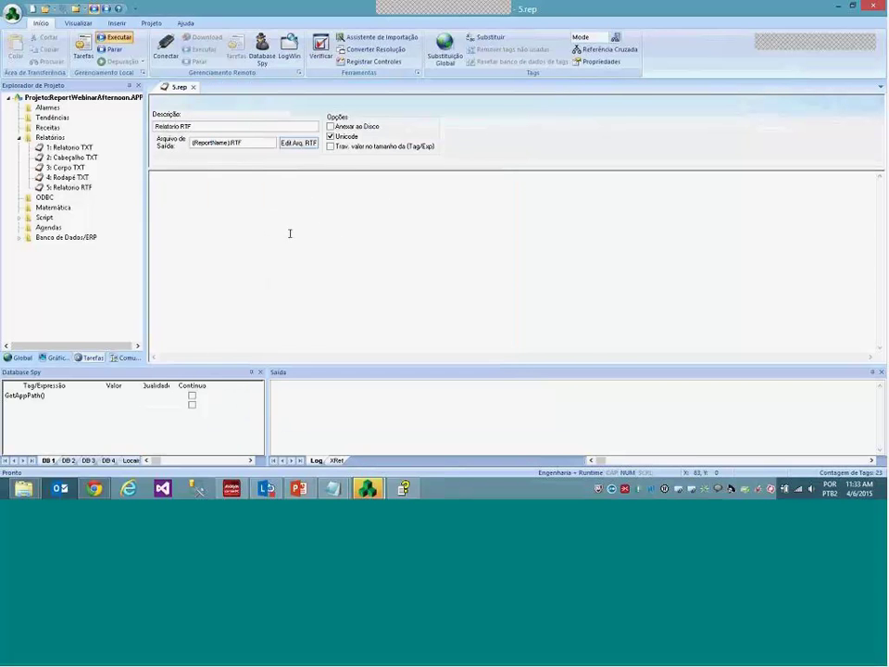
pyautogui.click(194, 86)
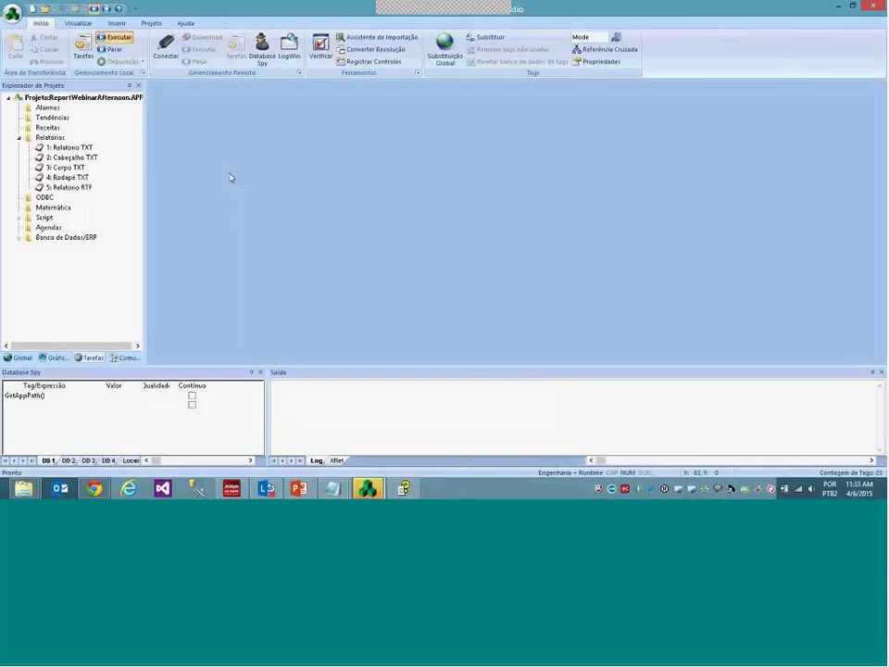
# Open the Inicial screen and place a copy of the Relatório TXT button directly below the Relatório PDF button
pyautogui.click(93, 189)
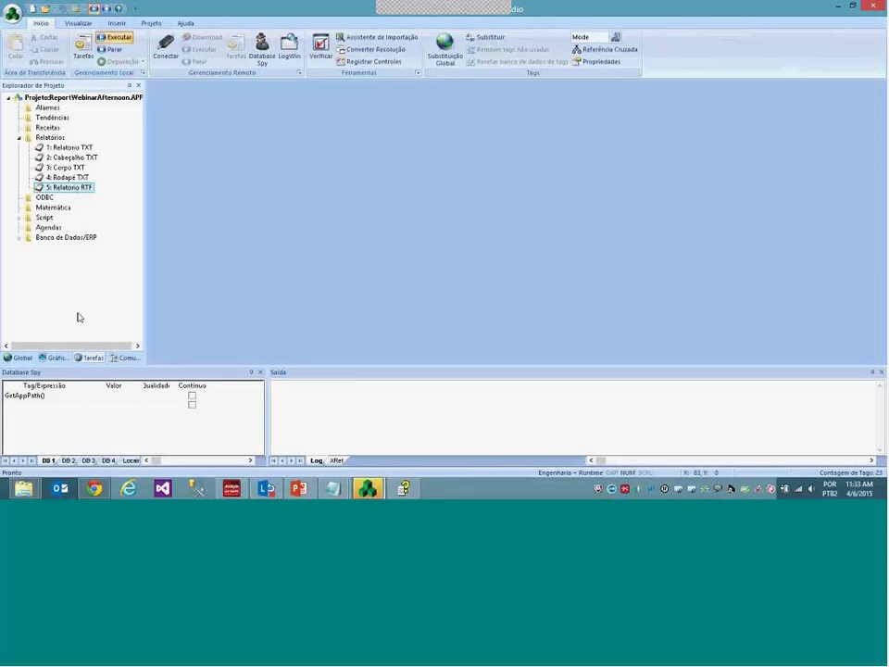
pyautogui.click(70, 361)
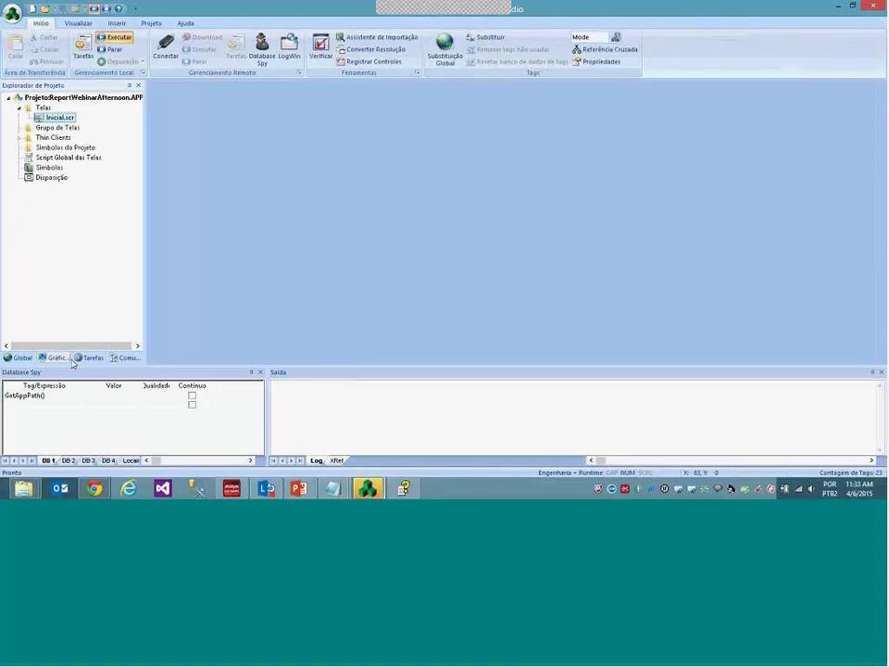
pyautogui.doubleClick(58, 120)
pyautogui.scroll(-3, 261, 246)
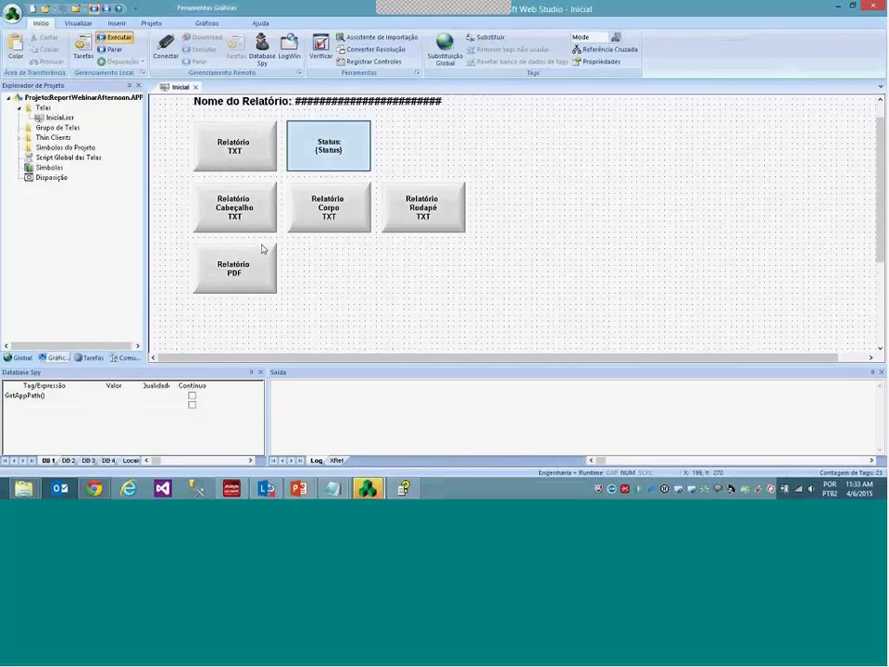
pyautogui.scroll(2, 260, 241)
pyautogui.hotkey('ctrl', 'v')
pyautogui.moveTo(214, 274); pyautogui.dragTo(214, 306)
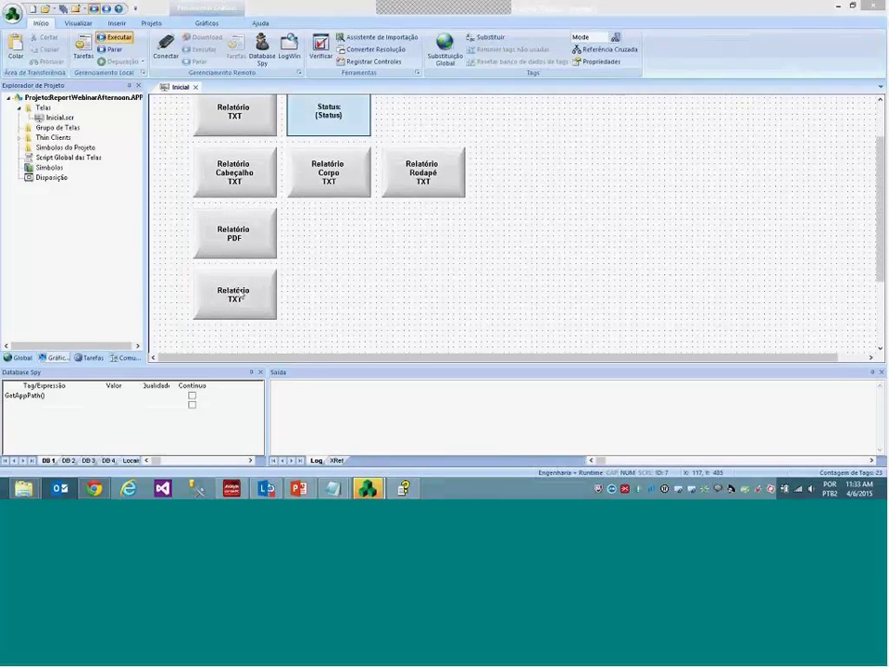
# Edit the report reference in the copied button's VBScript $Report command and remove the $Status assignment before it
pyautogui.doubleClick(242, 293)
pyautogui.click(329, 380)
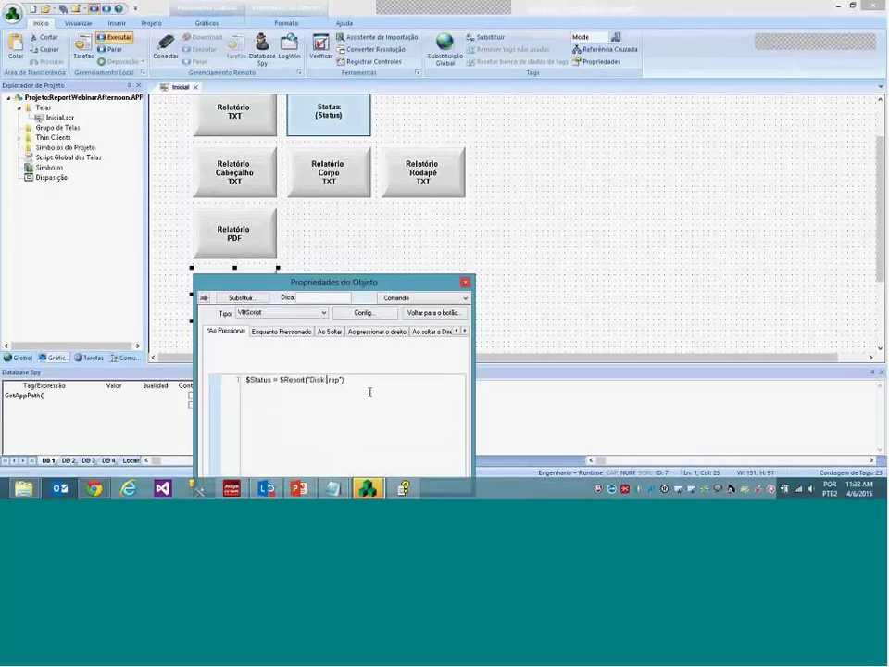
pyautogui.moveTo(281, 380); pyautogui.dragTo(245, 380)
pyautogui.press('Delete')
pyautogui.click(466, 281)
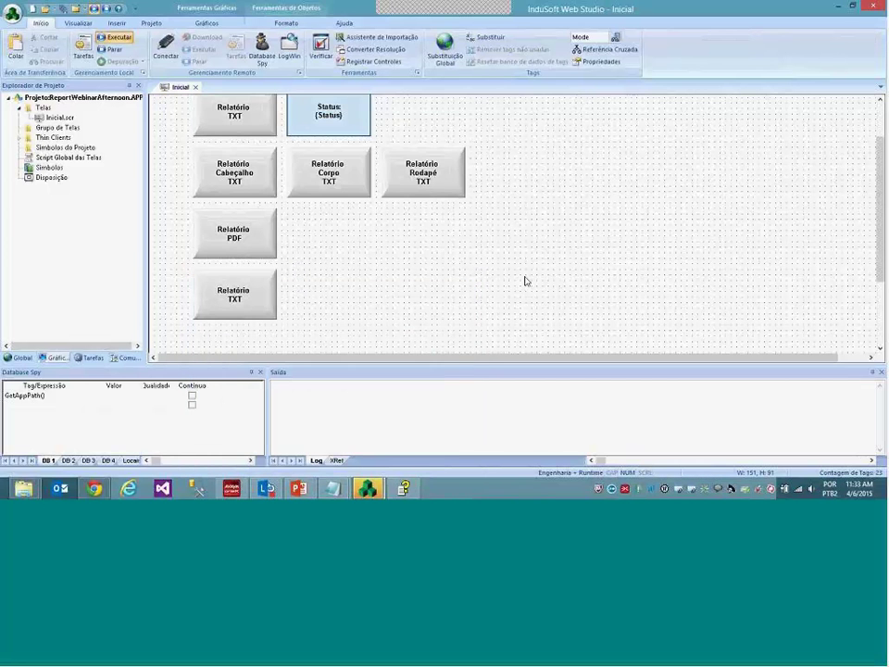
# Save the Inicial screen and set the report name on the running screen to Relatorio4
pyautogui.rightClick(194, 88)
pyautogui.click(195, 90)
pyautogui.click(195, 88)
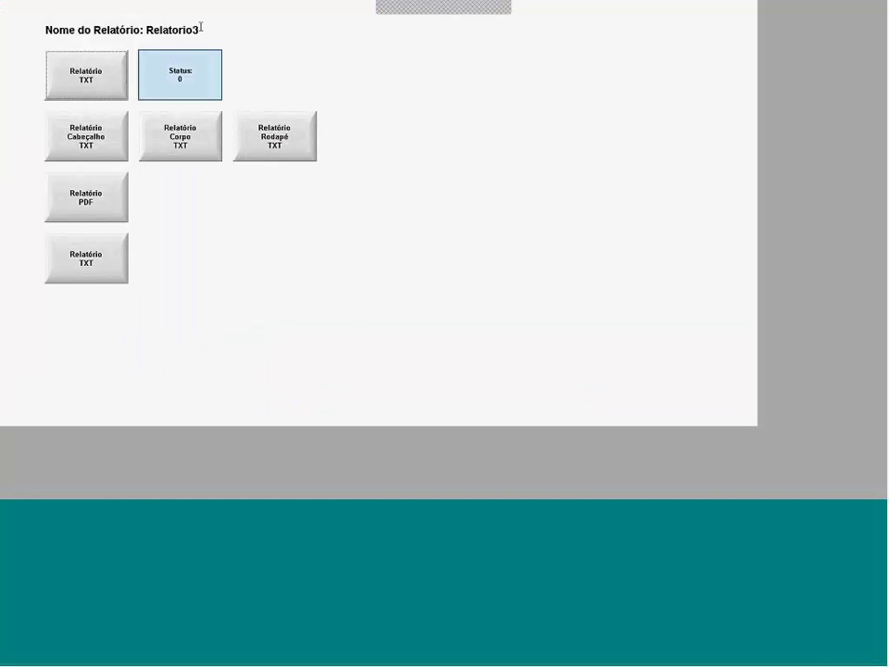
pyautogui.doubleClick(157, 29)
pyautogui.click(207, 33)
pyautogui.press('BackSpace')
pyautogui.write('4')
pyautogui.hotkey('alt', 'Tab')
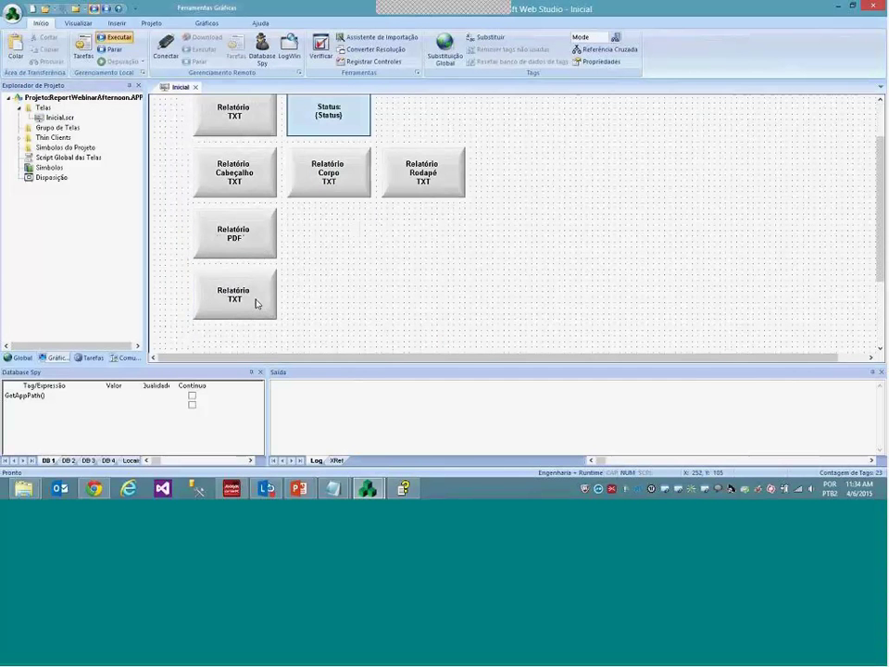
# Change the second line of the lowest Relatório TXT button's caption to RTF and save the Inicial screen
pyautogui.doubleClick(256, 303)
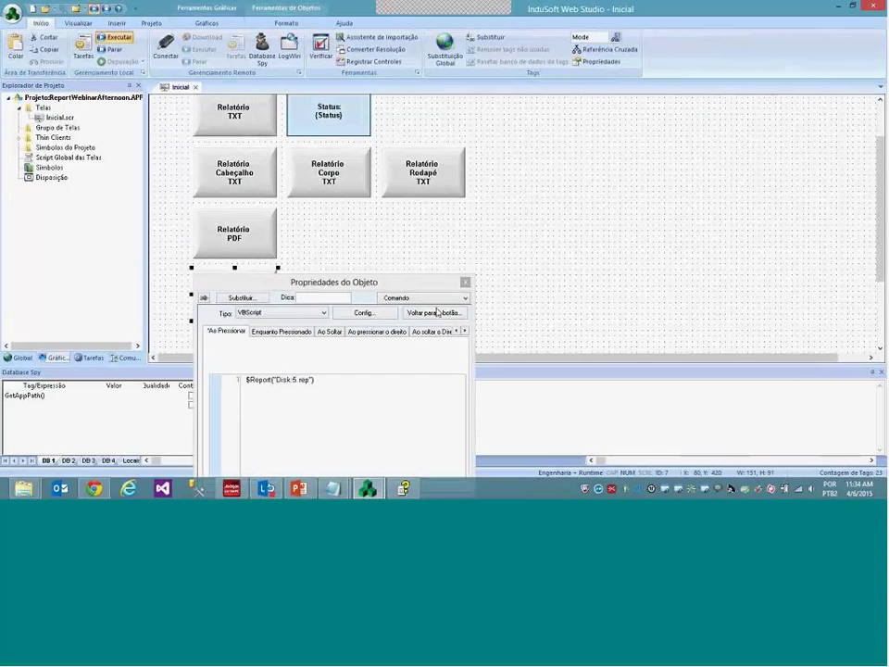
pyautogui.click(235, 330)
pyautogui.press('BackSpace')
pyautogui.press('BackSpace')
pyautogui.press('BackSpace')
pyautogui.write('RTF')
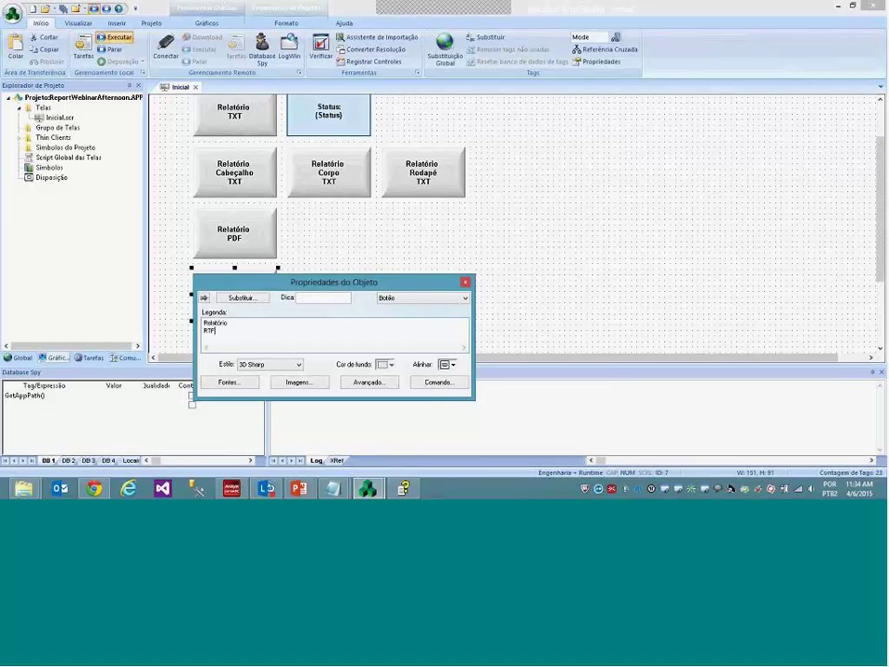
pyautogui.click(332, 254)
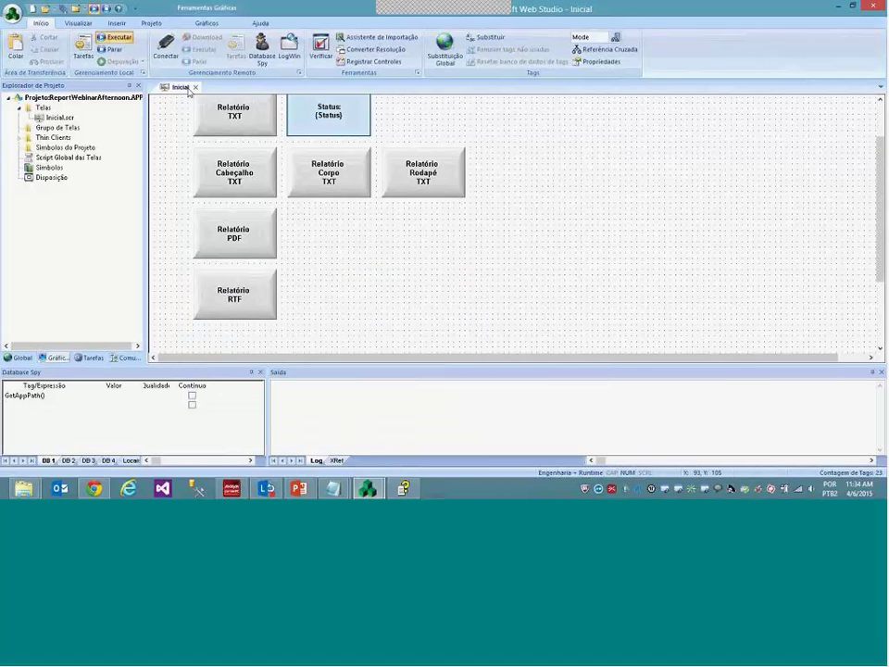
pyautogui.rightClick(188, 92)
pyautogui.click(199, 96)
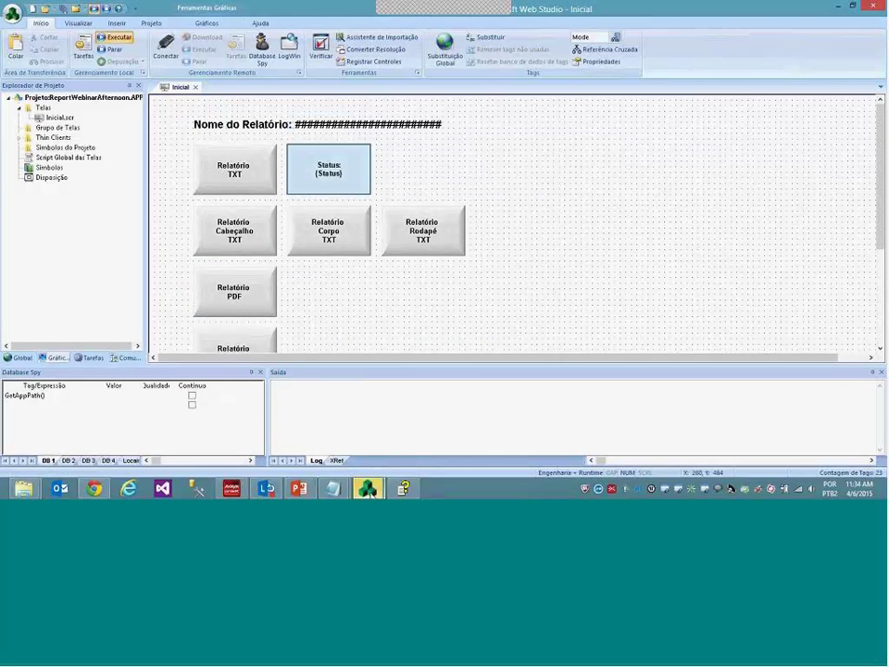
# Generate the RTF report from the running screen, check the RELATORIO4 file in Word and close it
pyautogui.click(427, 447)
pyautogui.click(100, 260)
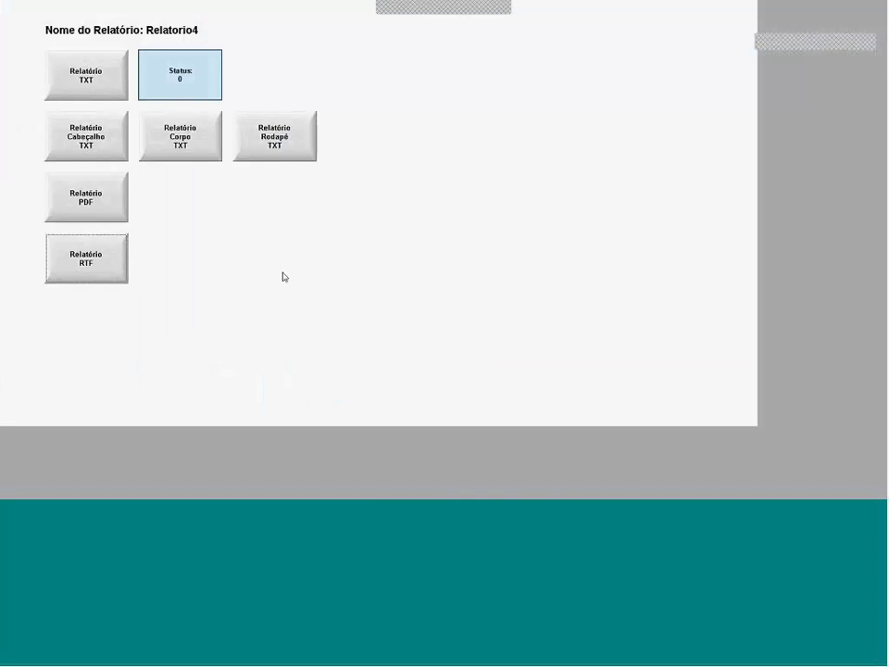
pyautogui.hotkey('alt', 'Tab')
pyautogui.hotkey('alt', 'Tab')
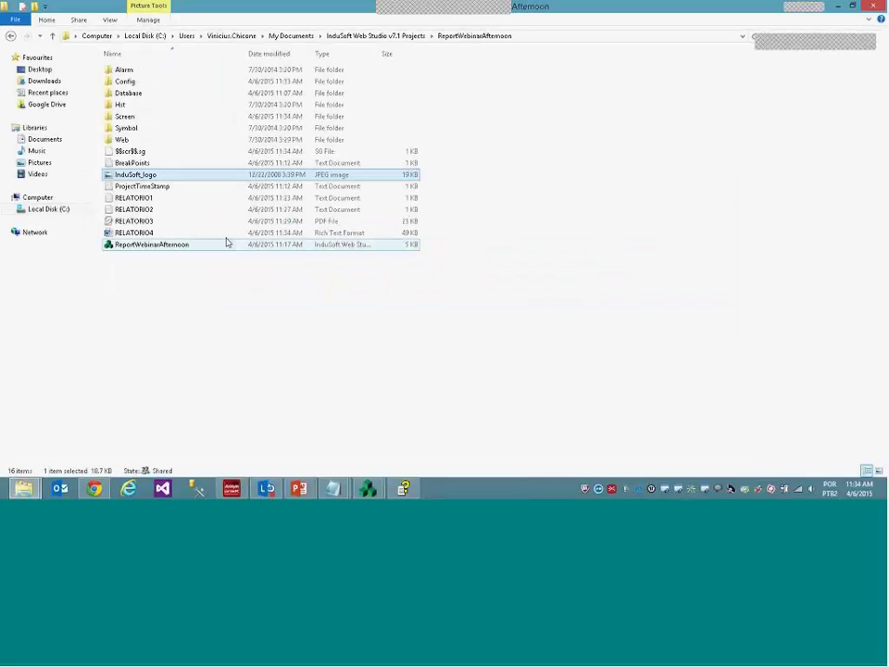
pyautogui.click(219, 236)
pyautogui.doubleClick(220, 235)
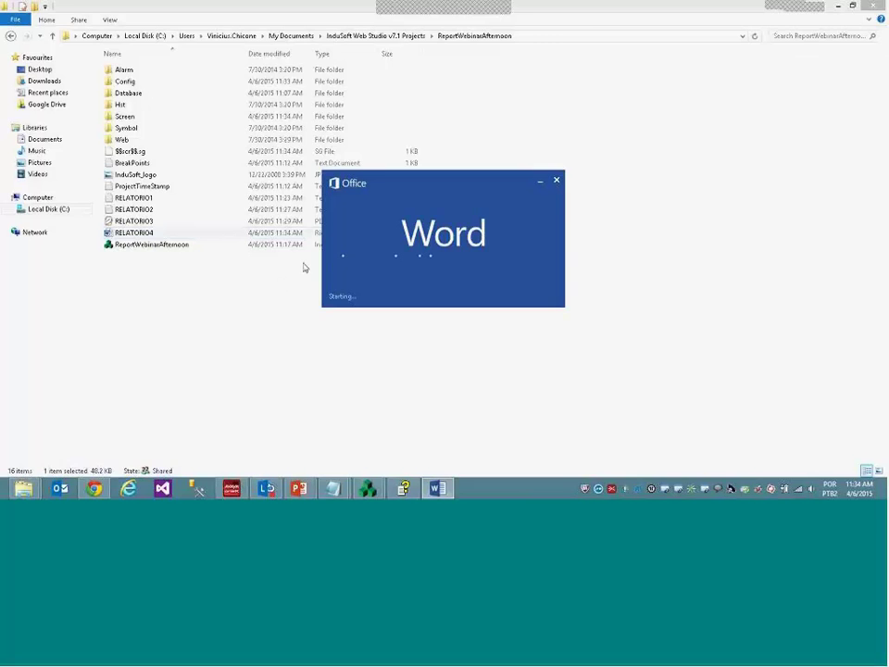
pyautogui.click(371, 164)
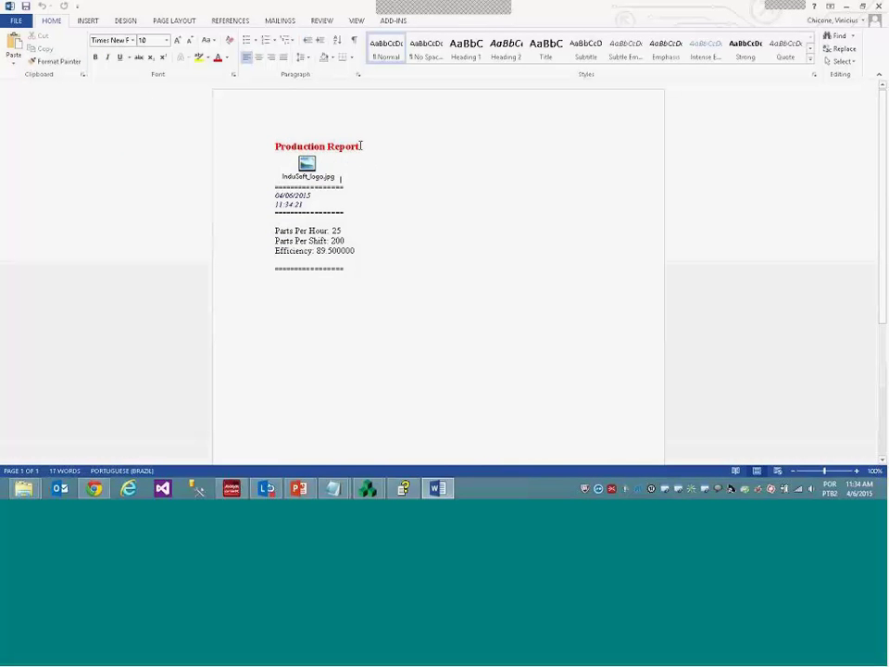
pyautogui.click(880, 7)
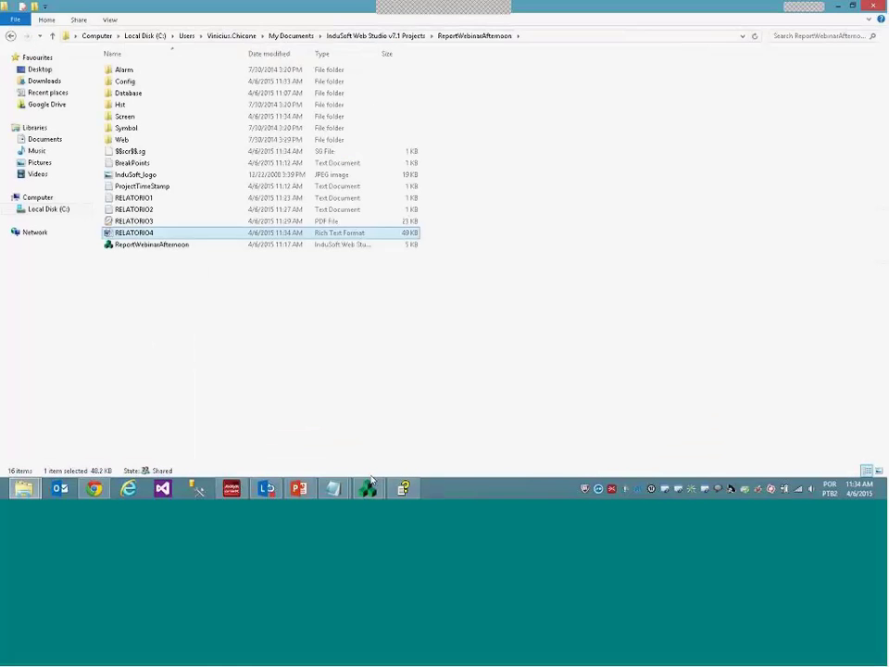
# Close the Inicial screen, reopen the RTF layout of report 5 and delete the InduSoft_logo.jpg icon below the title
pyautogui.moveTo(367, 488)
pyautogui.click(331, 461)
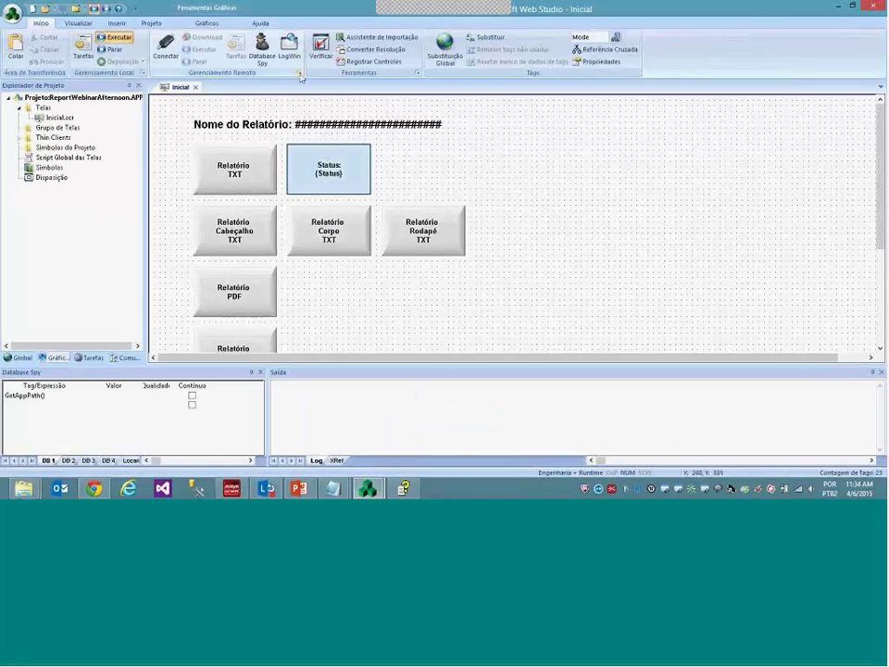
pyautogui.click(195, 87)
pyautogui.click(92, 358)
pyautogui.click(69, 187)
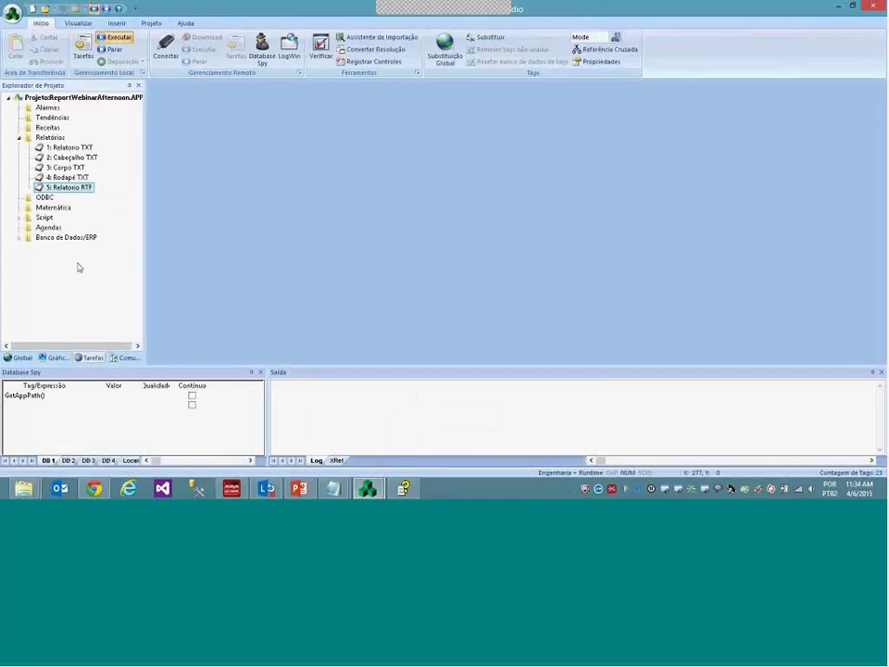
pyautogui.doubleClick(59, 190)
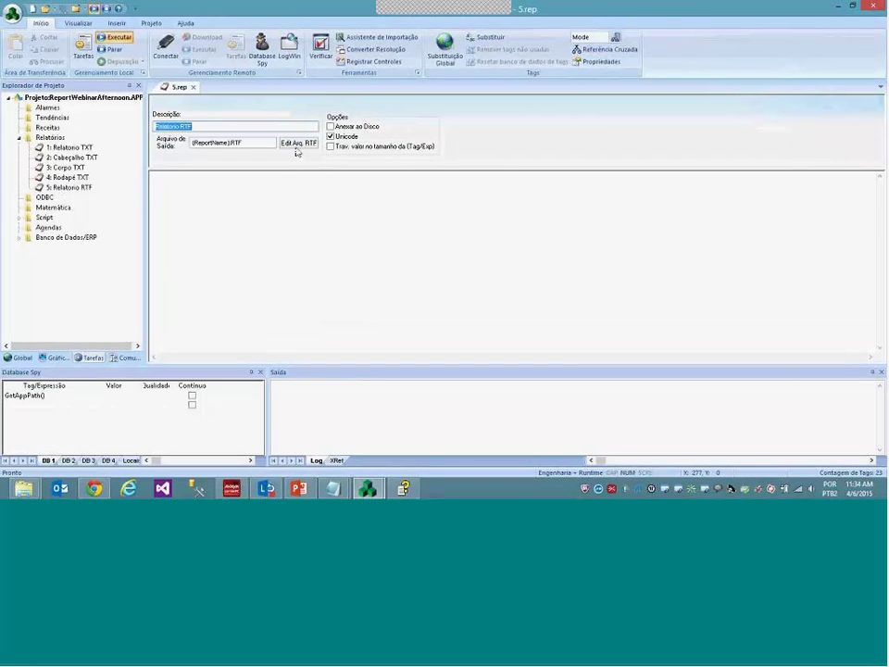
pyautogui.click(296, 145)
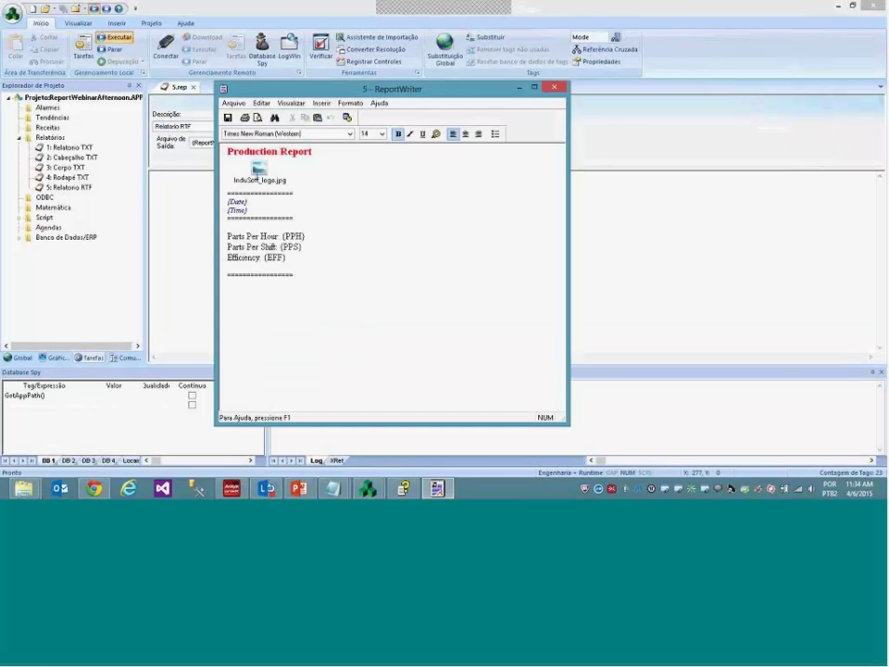
pyautogui.click(264, 180)
pyautogui.press('Delete')
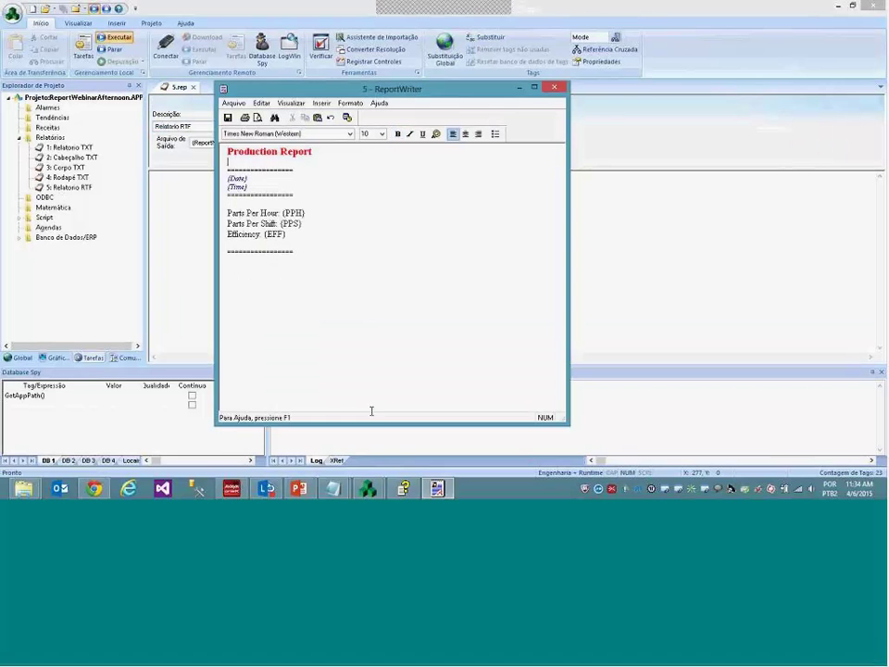
# Open the InduSoft_logo image from the project folder in Paint and copy the whole picture
pyautogui.click(24, 489)
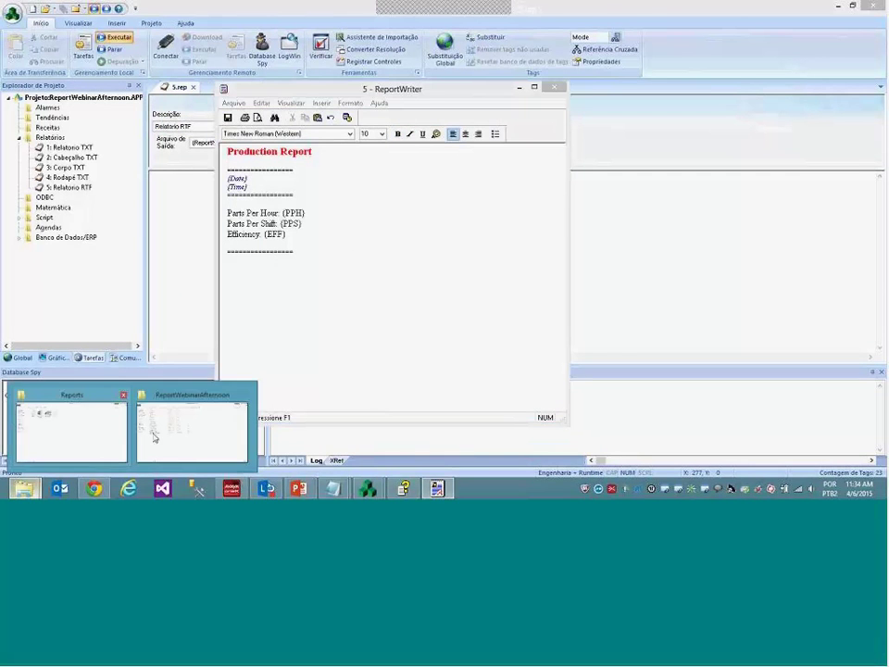
pyautogui.click(185, 429)
pyautogui.rightClick(115, 233)
pyautogui.click(136, 176)
pyautogui.rightClick(135, 176)
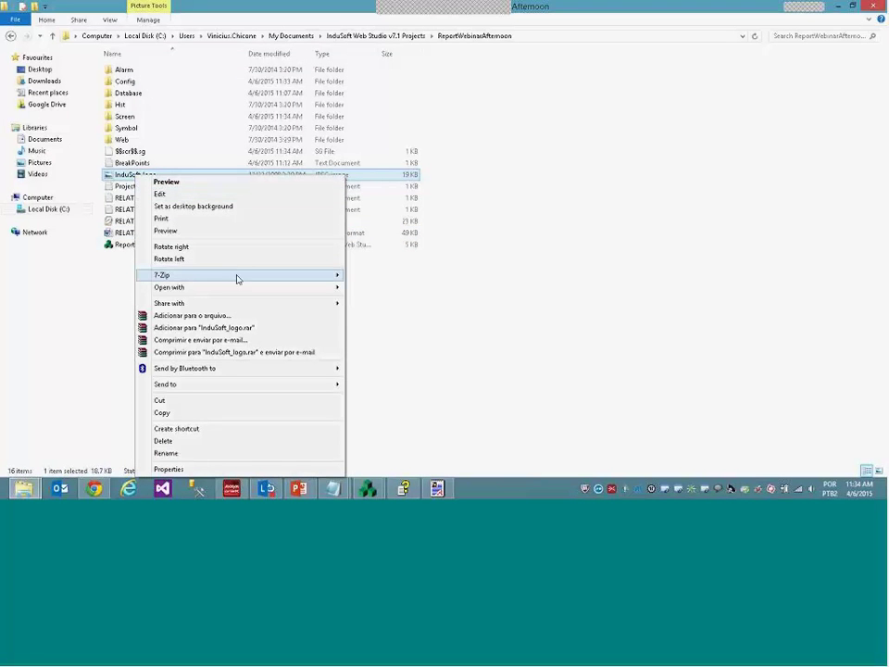
pyautogui.moveTo(254, 289)
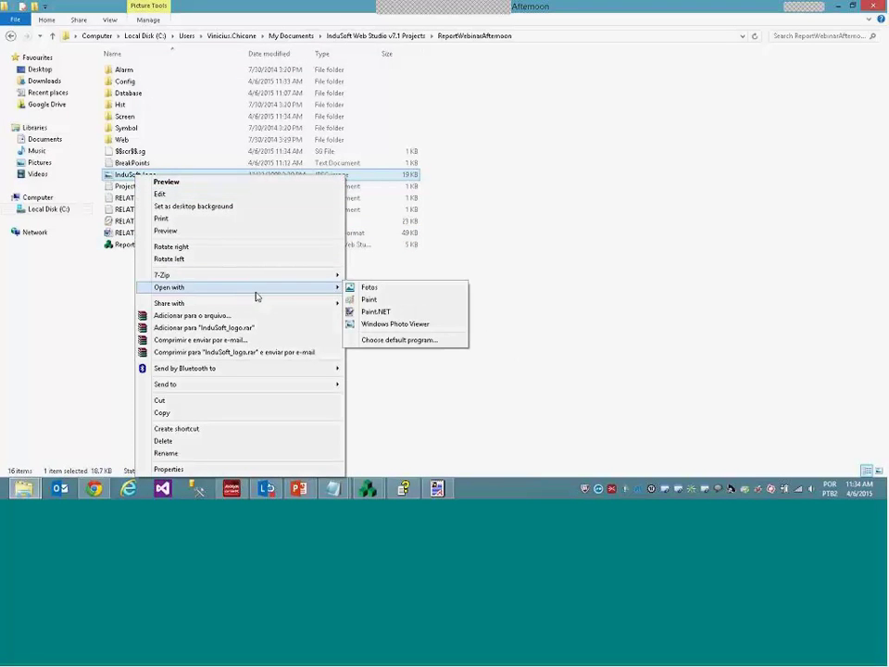
pyautogui.click(374, 301)
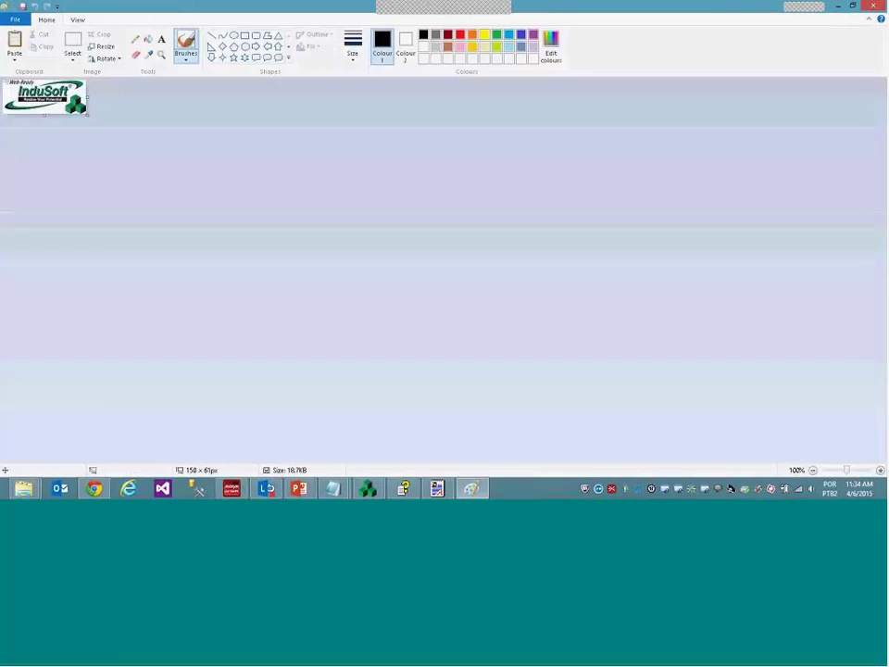
pyautogui.hotkey('alt', 'Tab')
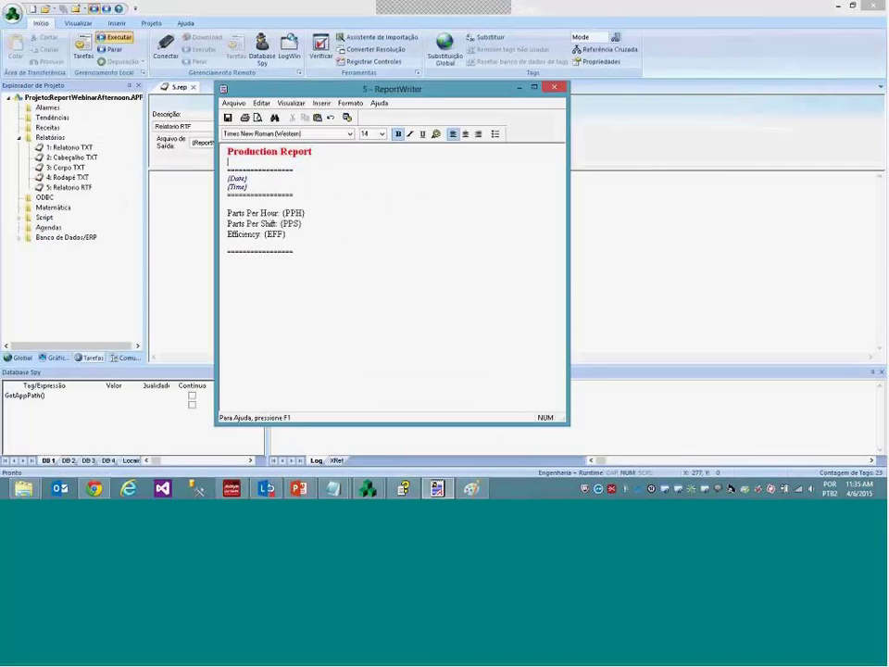
pyautogui.click(472, 489)
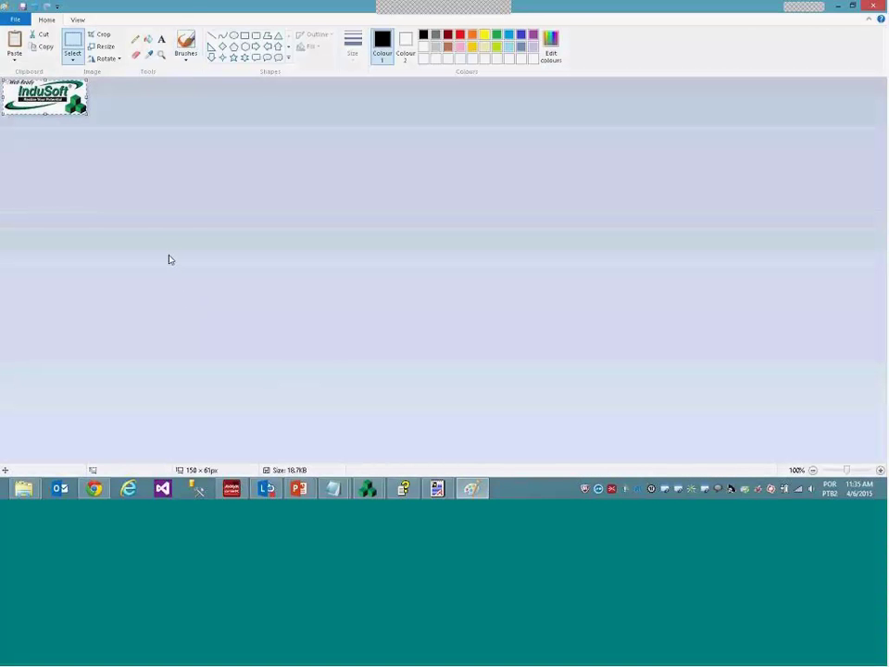
# Return to ReportWriter and paste the copied logo picture below the Production Report title
pyautogui.moveTo(368, 488)
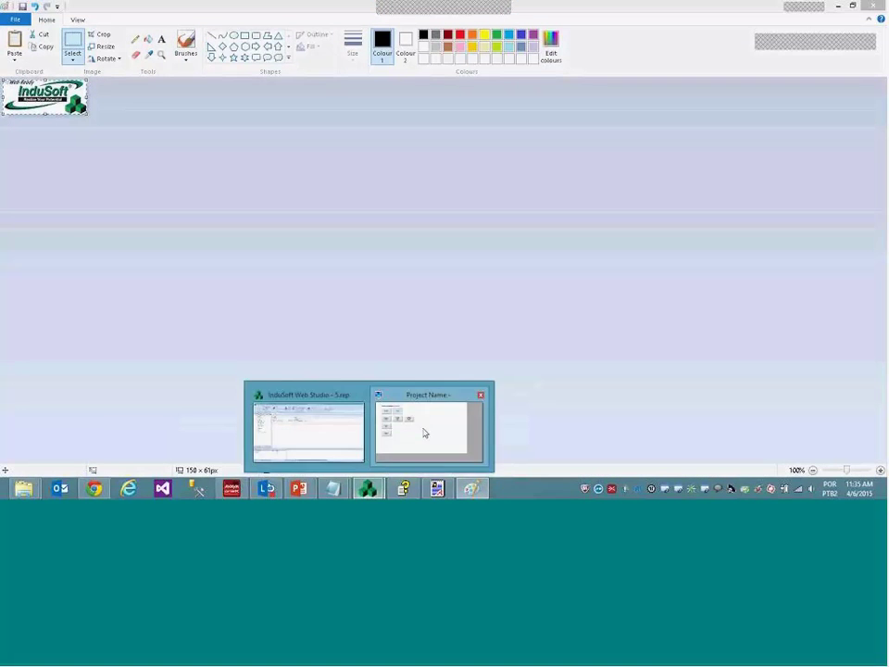
pyautogui.click(425, 433)
pyautogui.hotkey('alt', 'Tab')
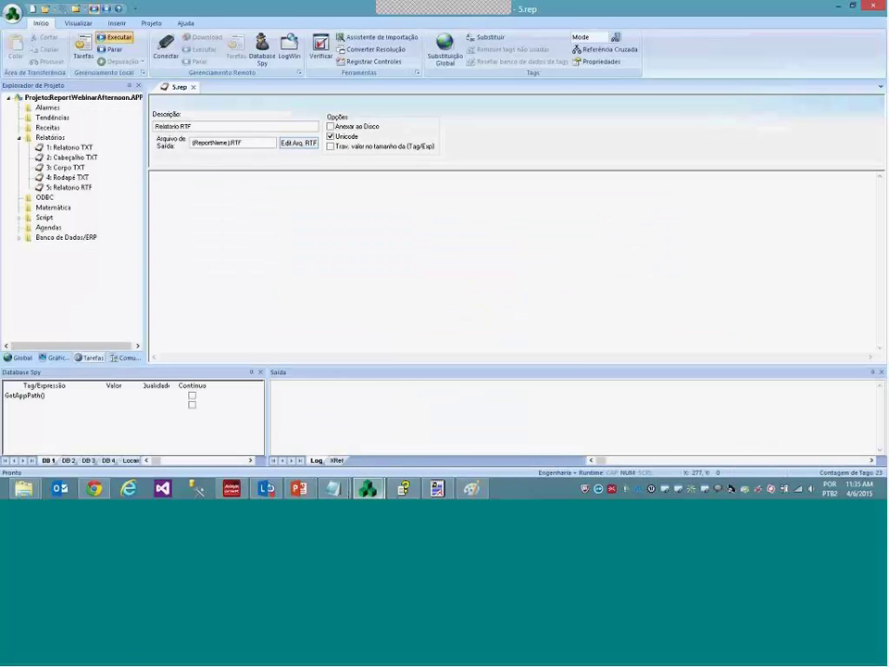
pyautogui.click(435, 489)
pyautogui.press('Return')
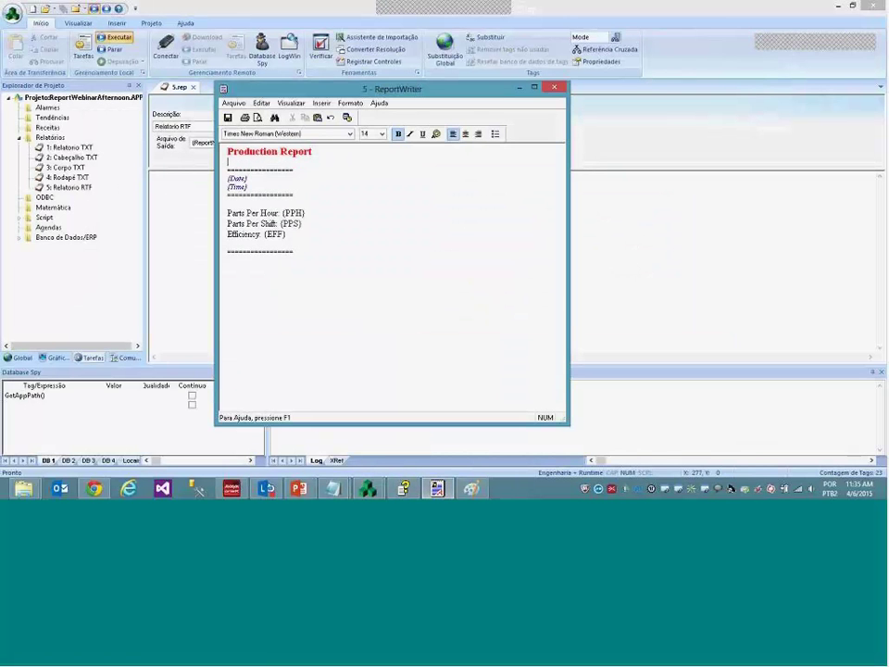
pyautogui.hotkey('ctrl', 'v')
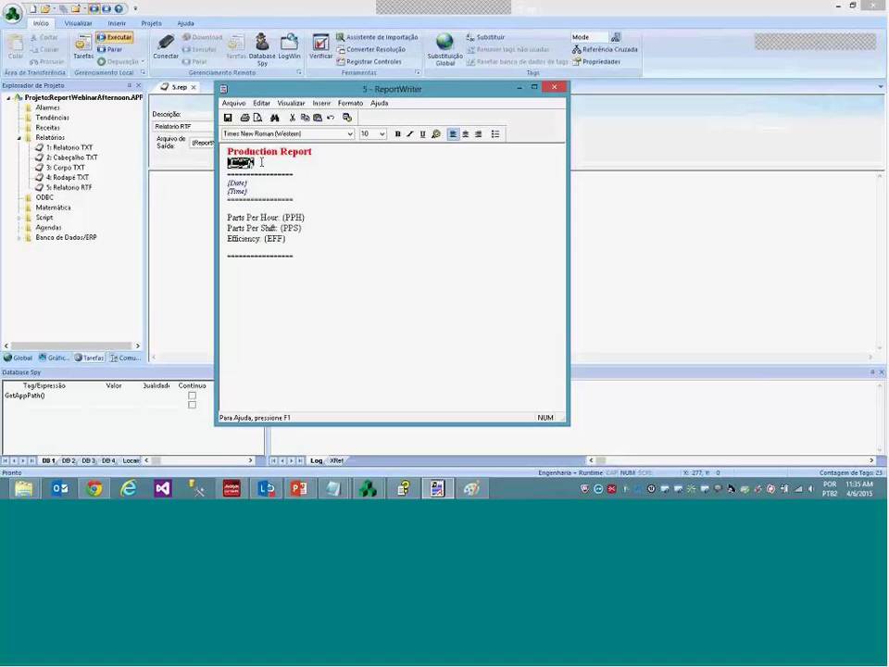
# Enlarge and slightly widen the pasted logo, then save the layout and close it together with the 5.rep worksheet
pyautogui.click(246, 163)
pyautogui.moveTo(267, 173); pyautogui.dragTo(318, 207)
pyautogui.click(337, 206)
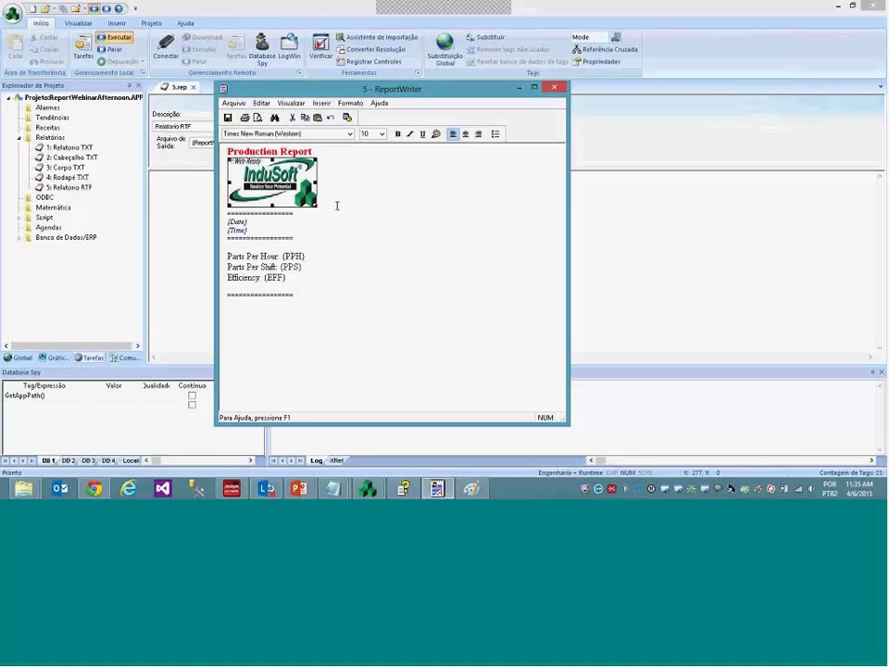
pyautogui.click(319, 182)
pyautogui.moveTo(320, 183); pyautogui.dragTo(336, 184)
pyautogui.click(399, 211)
pyautogui.click(552, 89)
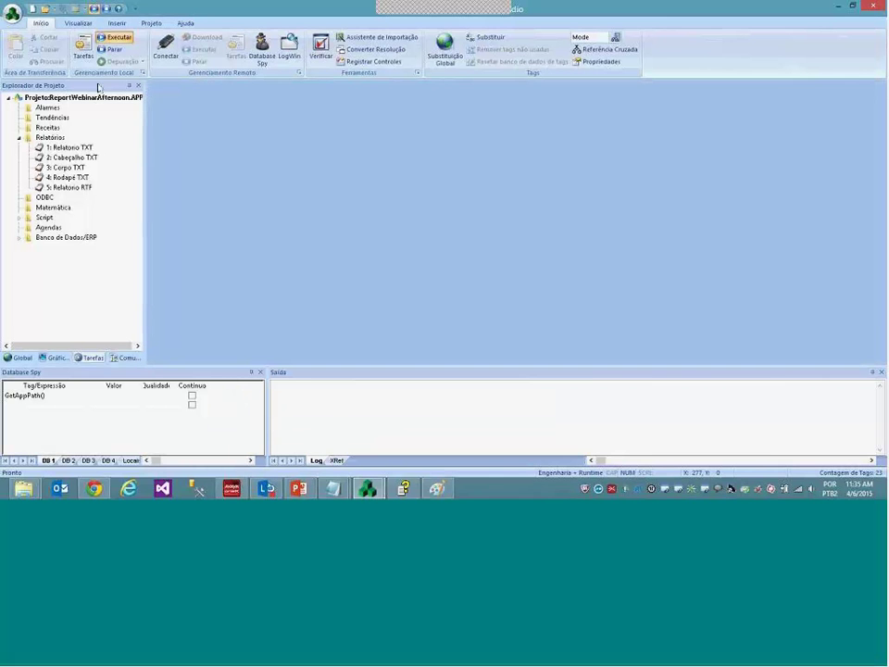
# Generate the RTF report again from the running screen and open RELATORIO4 from the project folder in Word
pyautogui.click(113, 39)
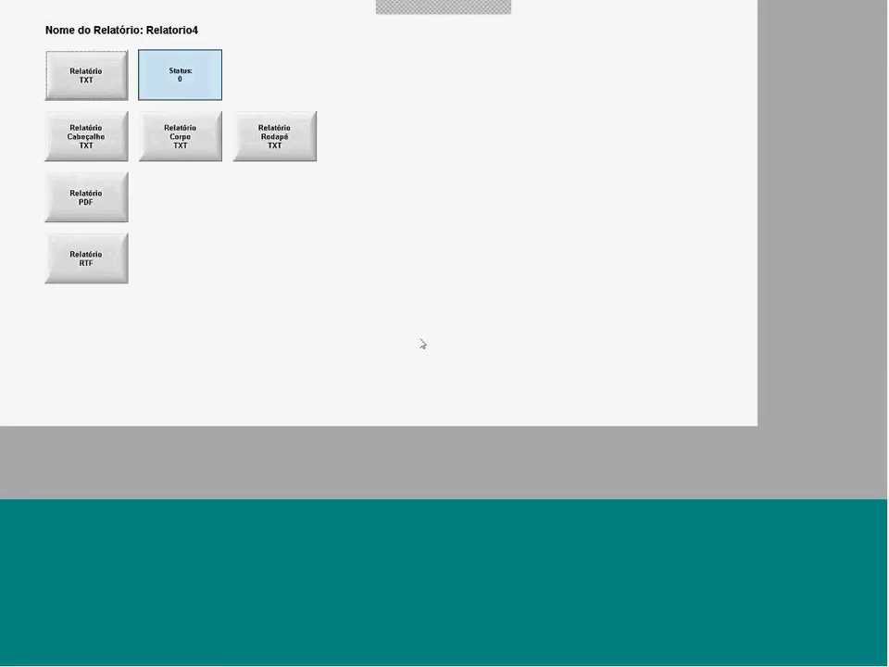
pyautogui.hotkey('alt', 'Tab')
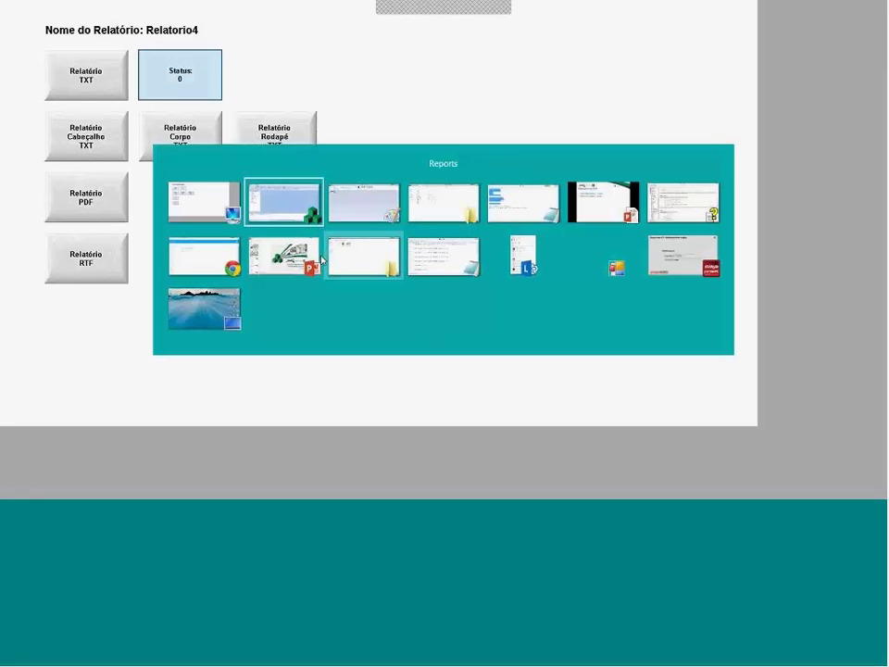
pyautogui.click(284, 208)
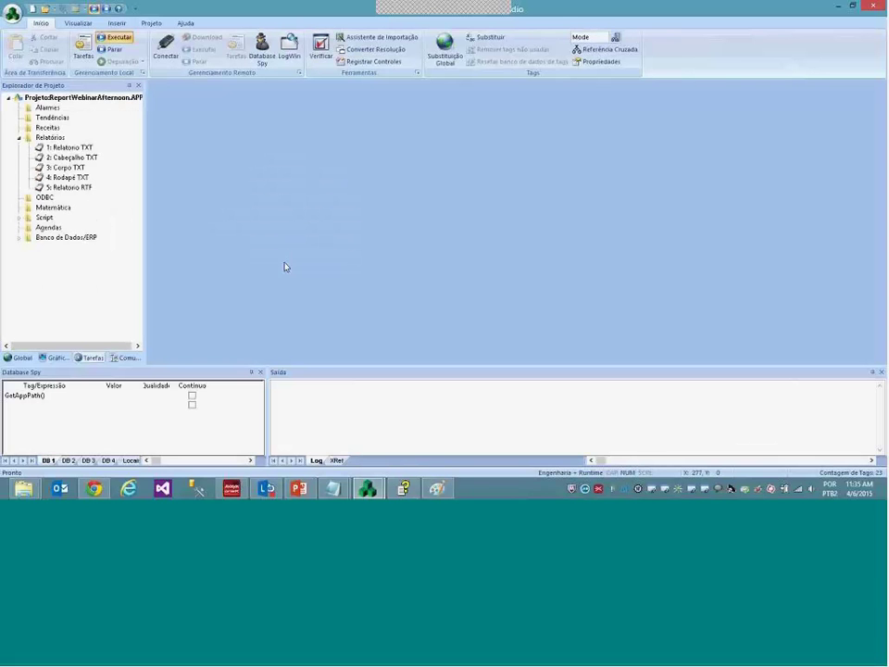
pyautogui.click(26, 489)
pyautogui.click(196, 426)
pyautogui.doubleClick(159, 233)
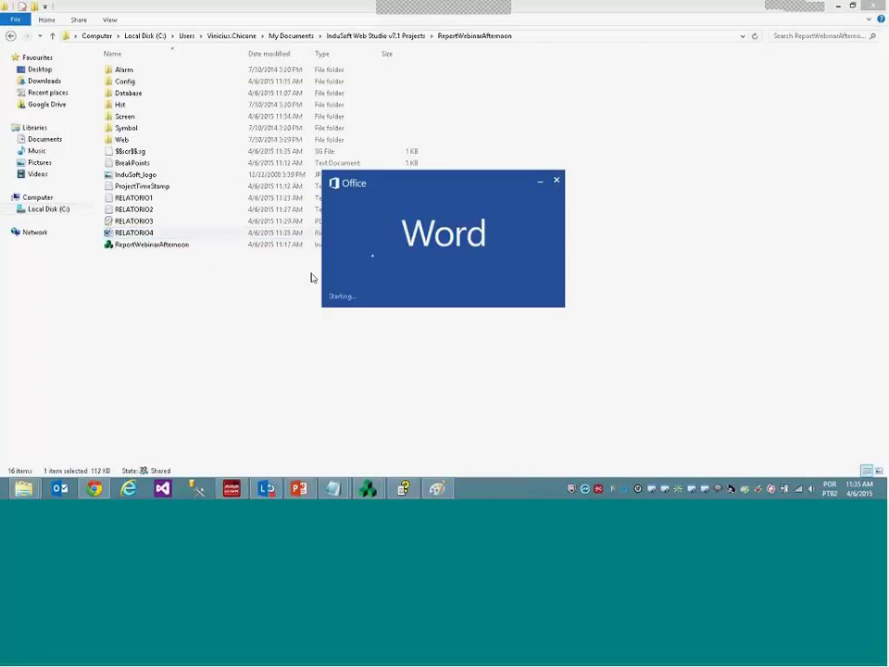
# Shrink the logo in the generated report as an editing test, select the report content and close the document
pyautogui.click(332, 175)
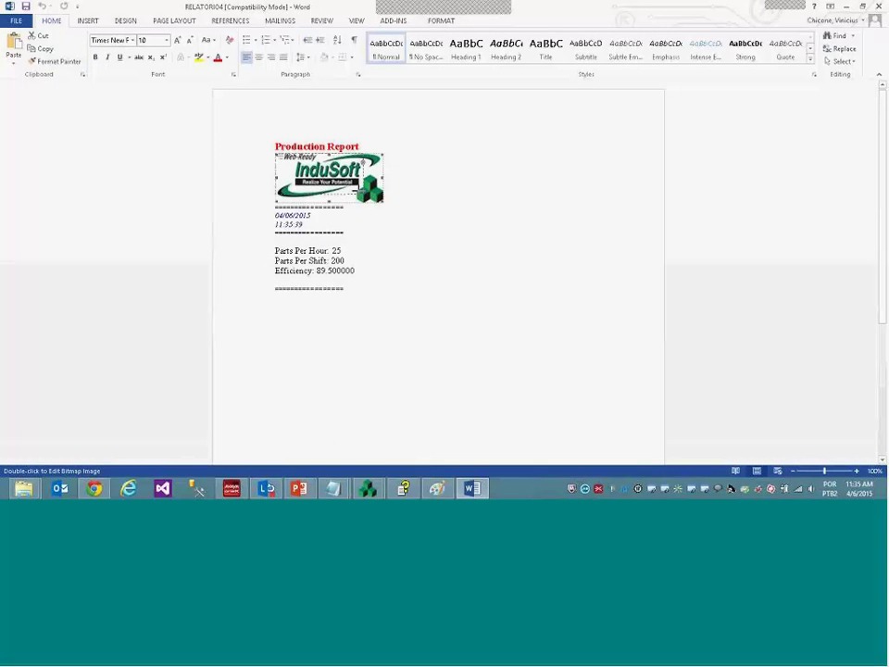
pyautogui.moveTo(384, 202); pyautogui.dragTo(366, 194)
pyautogui.click(372, 231)
pyautogui.hotkey('alt', 'shift')
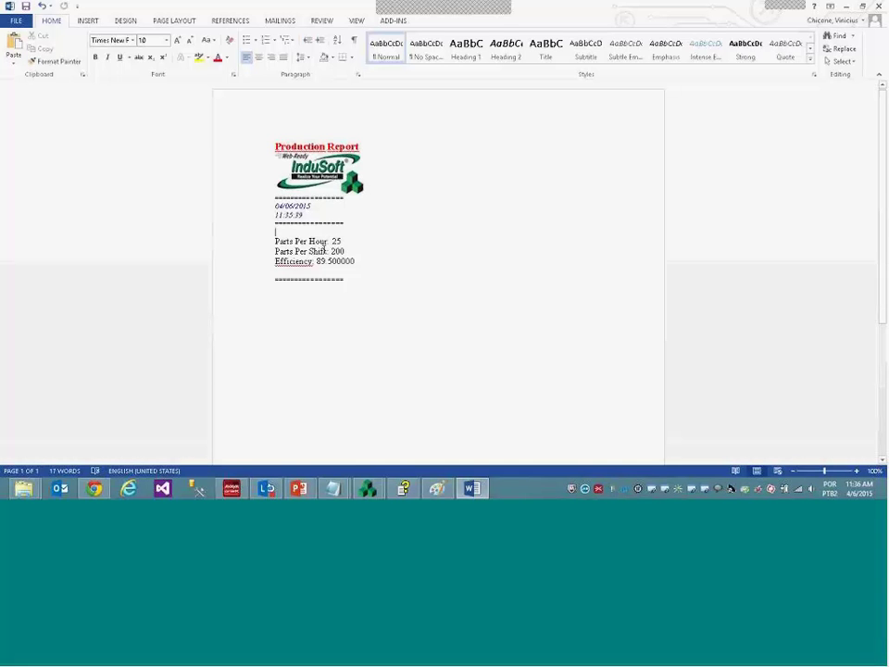
pyautogui.moveTo(354, 278); pyautogui.dragTo(371, 162)
pyautogui.click(433, 209)
pyautogui.click(878, 6)
pyautogui.click(435, 266)
# Switch back to InduSoft Web Studio, open the Inicial screen and duplicate the Relatório PDF button beside the original
pyautogui.moveTo(368, 488)
pyautogui.click(351, 435)
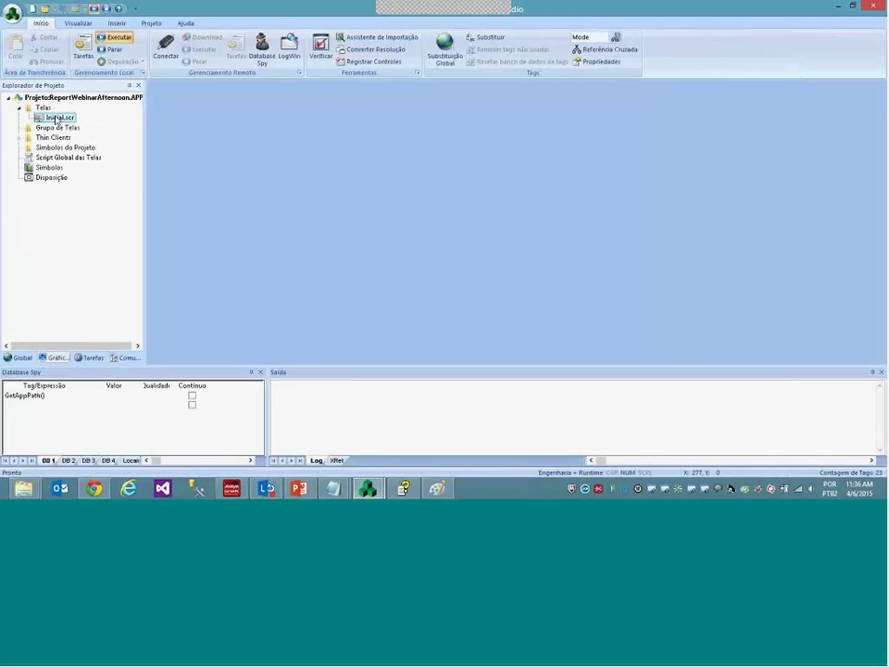
pyautogui.doubleClick(59, 119)
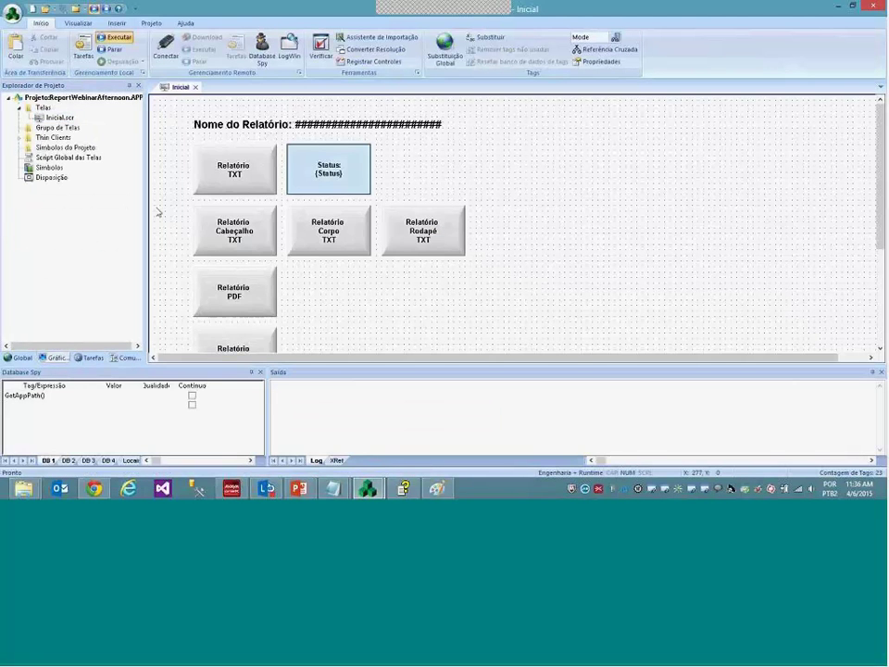
pyautogui.click(262, 297)
pyautogui.moveTo(299, 310); pyautogui.dragTo(349, 307)
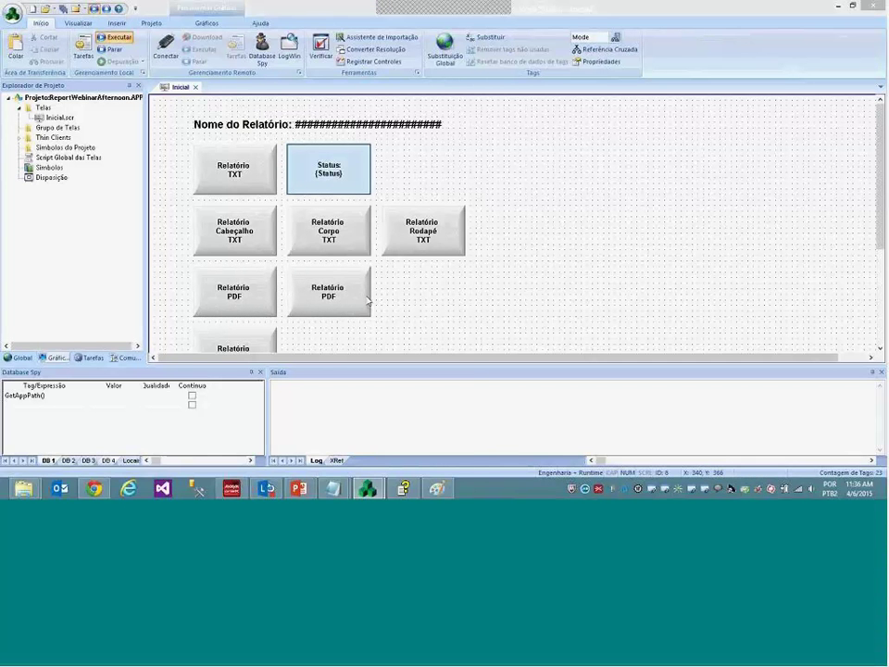
# Change the duplicated PDF button's on-press command to $Report("PDF:5.rep")
pyautogui.doubleClick(338, 301)
pyautogui.click(298, 381)
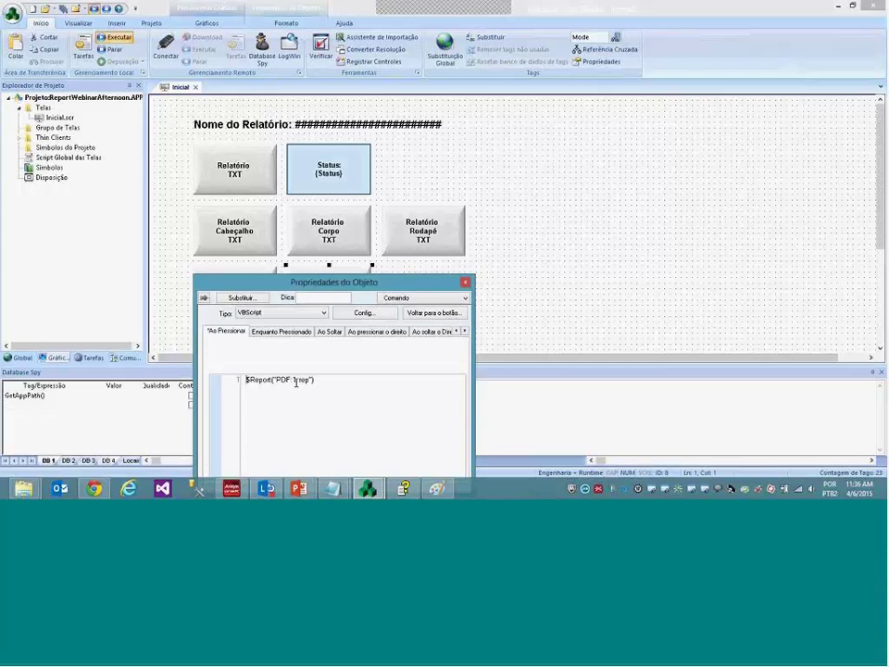
pyautogui.press('BackSpace')
pyautogui.write('2')
pyautogui.click(500, 317)
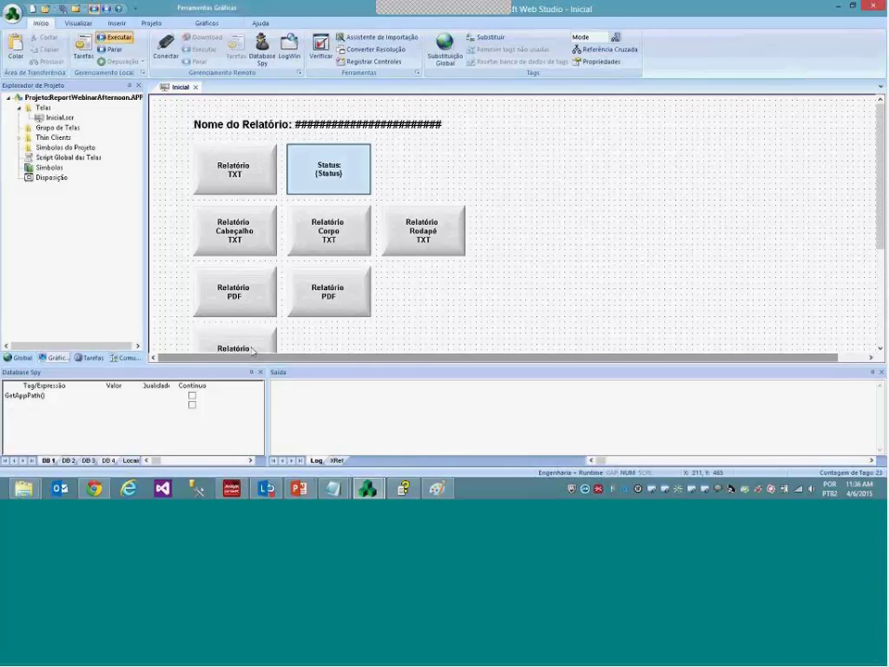
# Check the RTF button's report command against the duplicated PDF button's, then close the Inicial screen and save its changes
pyautogui.doubleClick(253, 342)
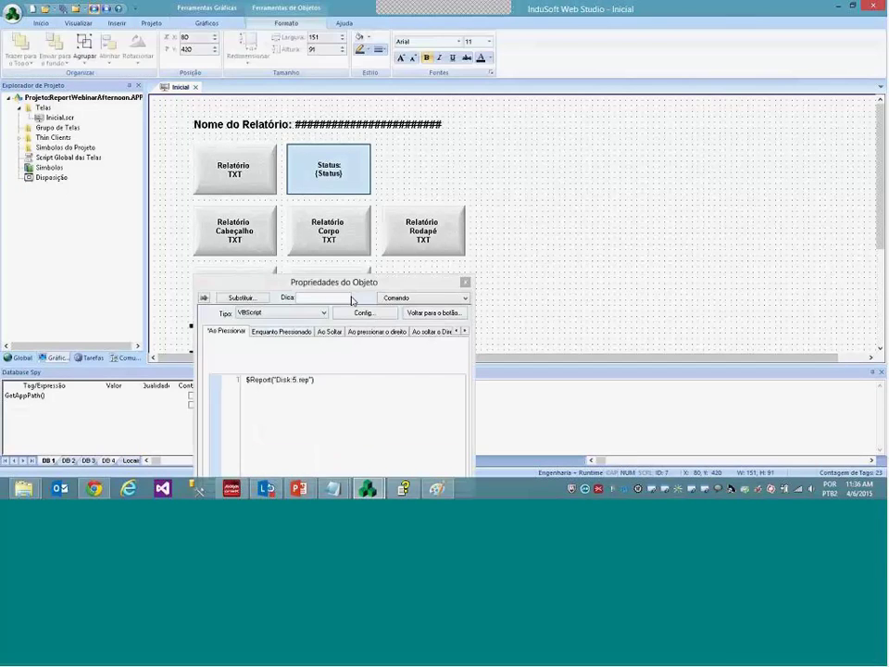
pyautogui.click(366, 264)
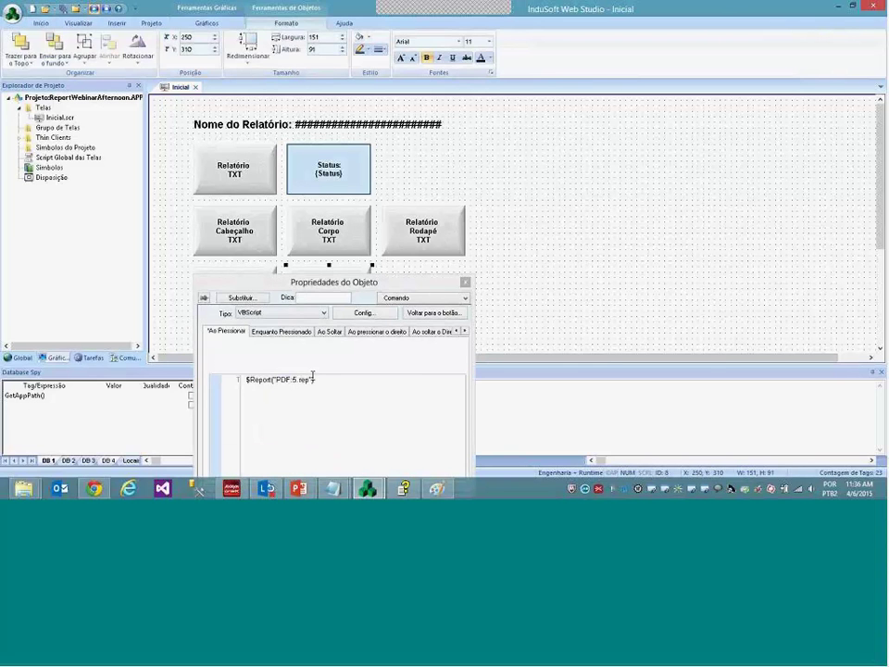
pyautogui.click(540, 250)
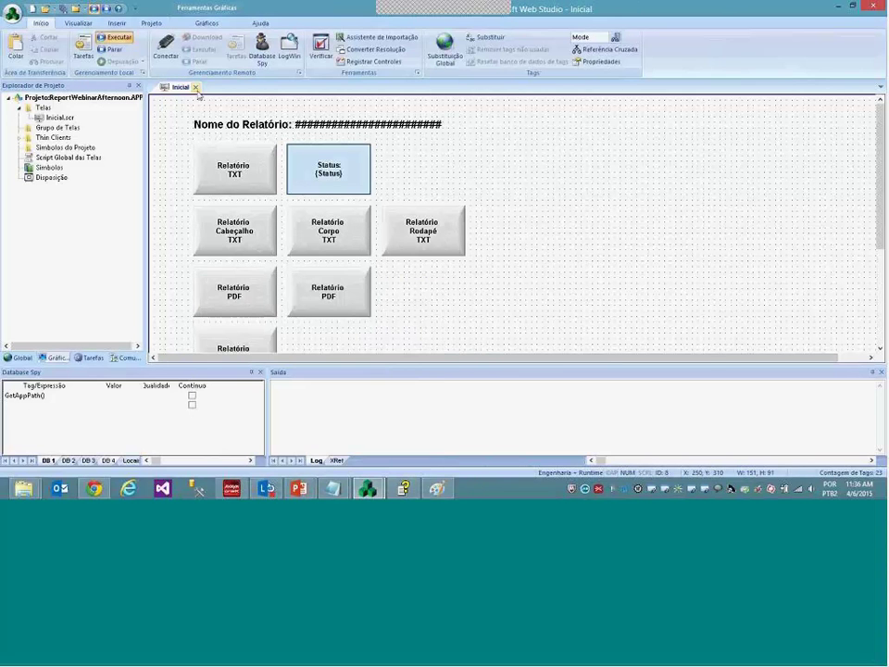
pyautogui.click(196, 87)
pyautogui.press('Return')
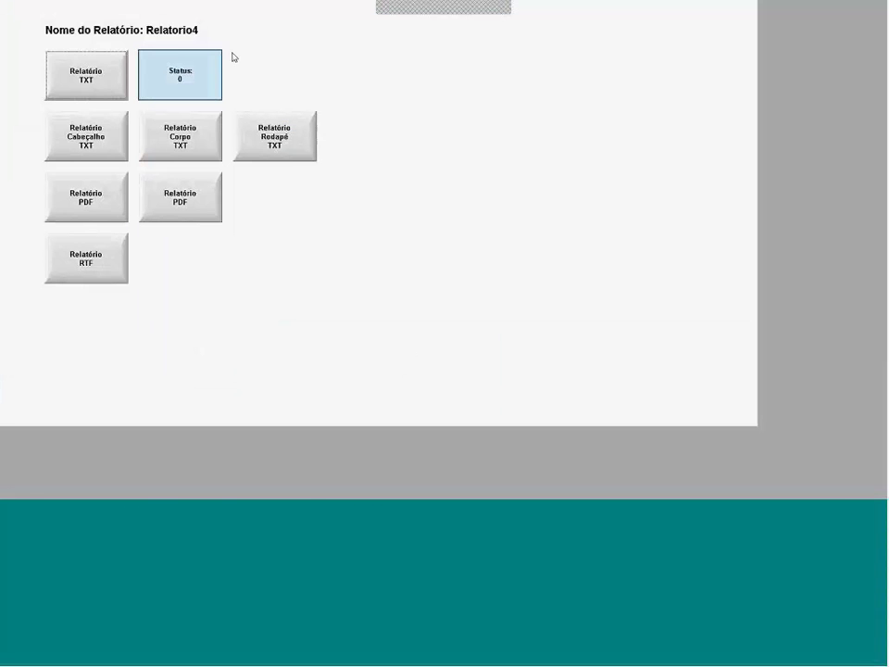
# Set the report name to Relatorio5 on the running screen and generate the report with the second PDF button
pyautogui.doubleClick(205, 28)
pyautogui.click(204, 28)
pyautogui.press('BackSpace')
pyautogui.write('5')
pyautogui.click(89, 260)
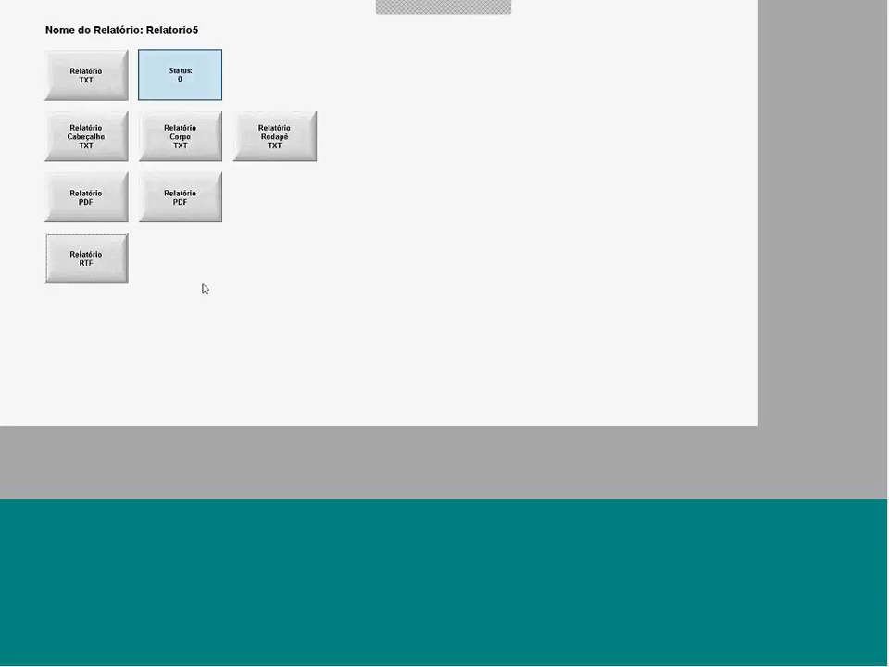
pyautogui.click(180, 205)
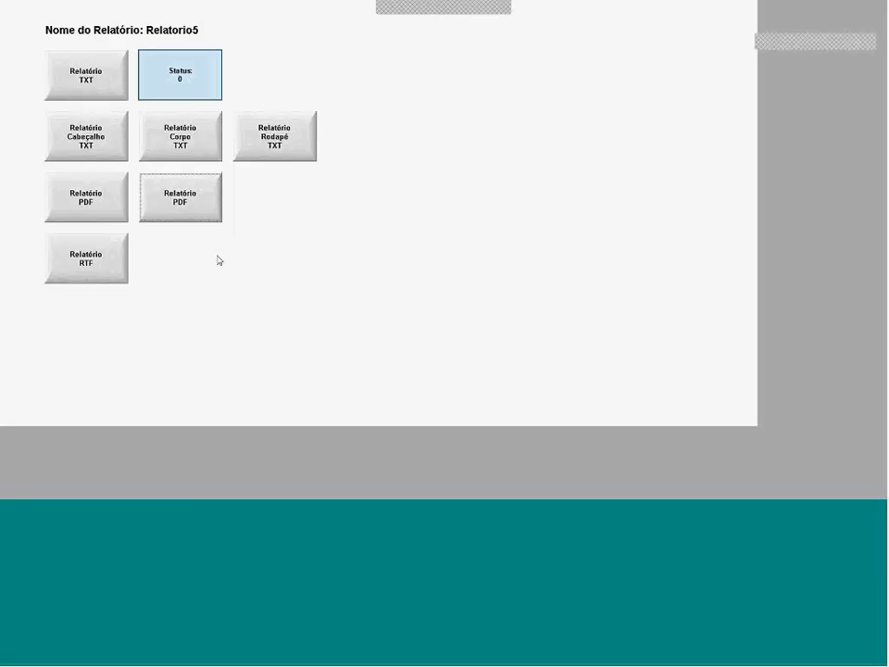
# Open the RELATORIO5 PDF from the project folder, review its formatted layout and logo, and close it
pyautogui.hotkey('alt', 'Tab')
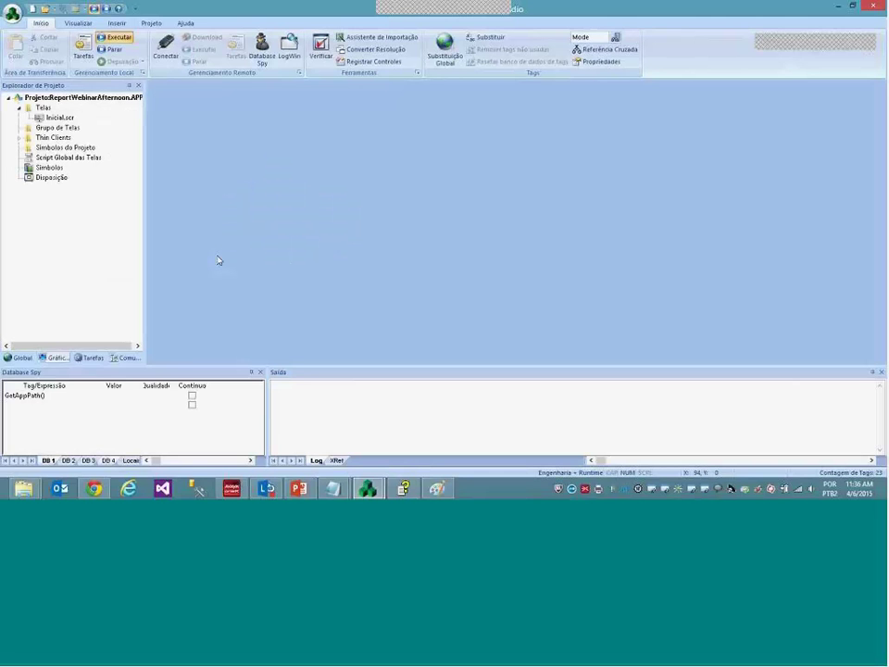
pyautogui.hotkey('alt', 'Tab')
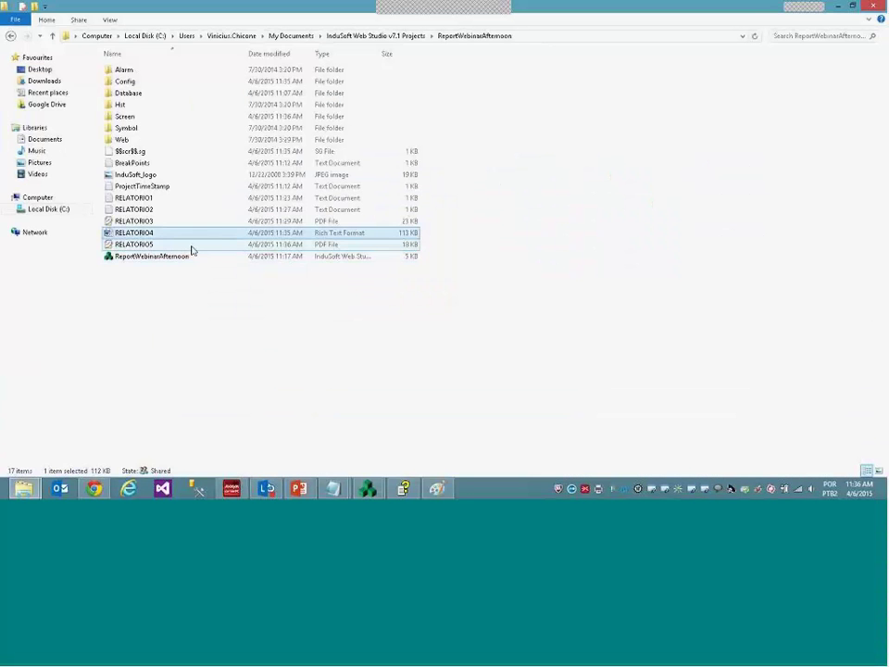
pyautogui.doubleClick(191, 246)
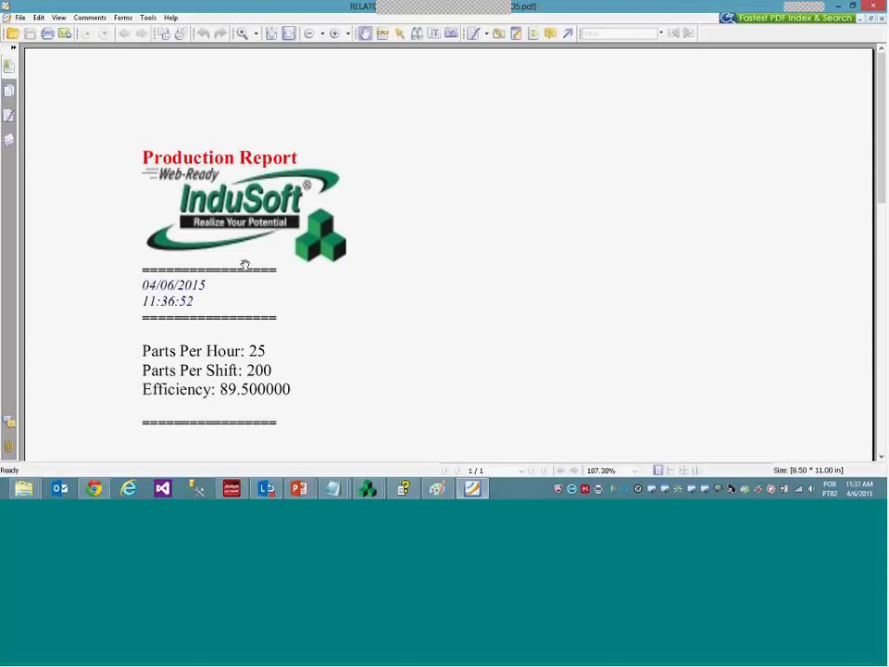
pyautogui.scroll(-1, 244, 266)
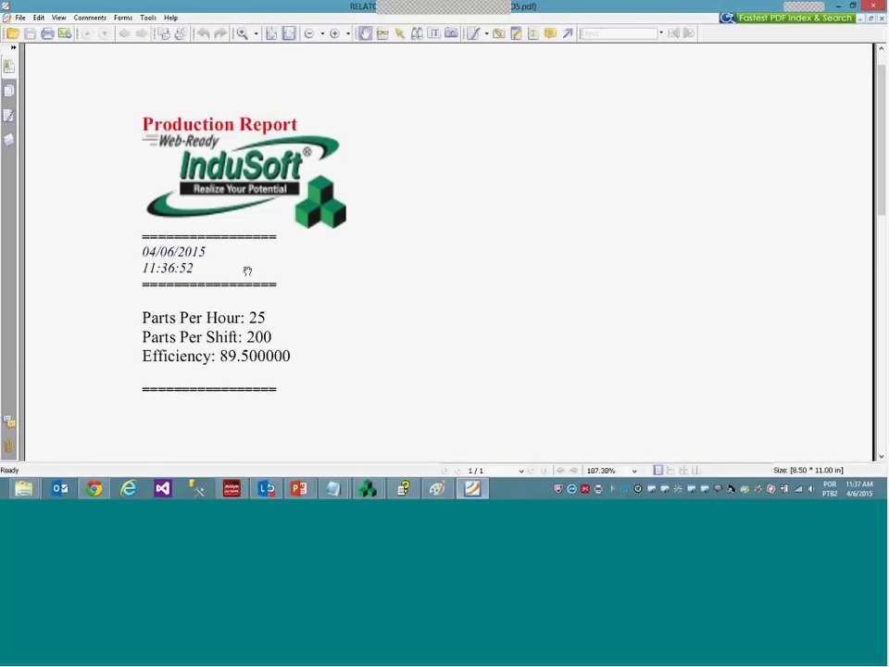
pyautogui.scroll(-1, 248, 270)
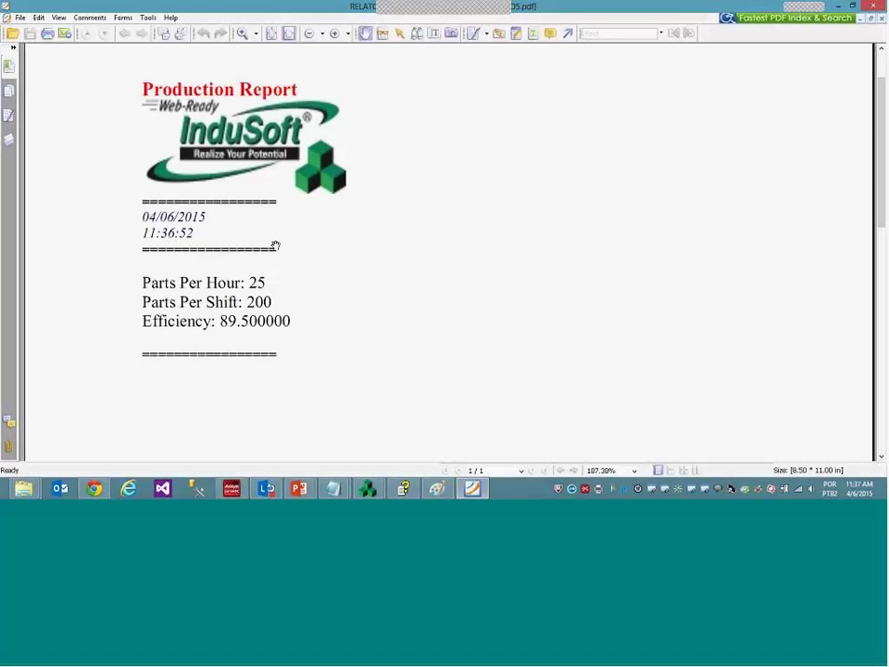
pyautogui.hotkey('alt', 'F4')
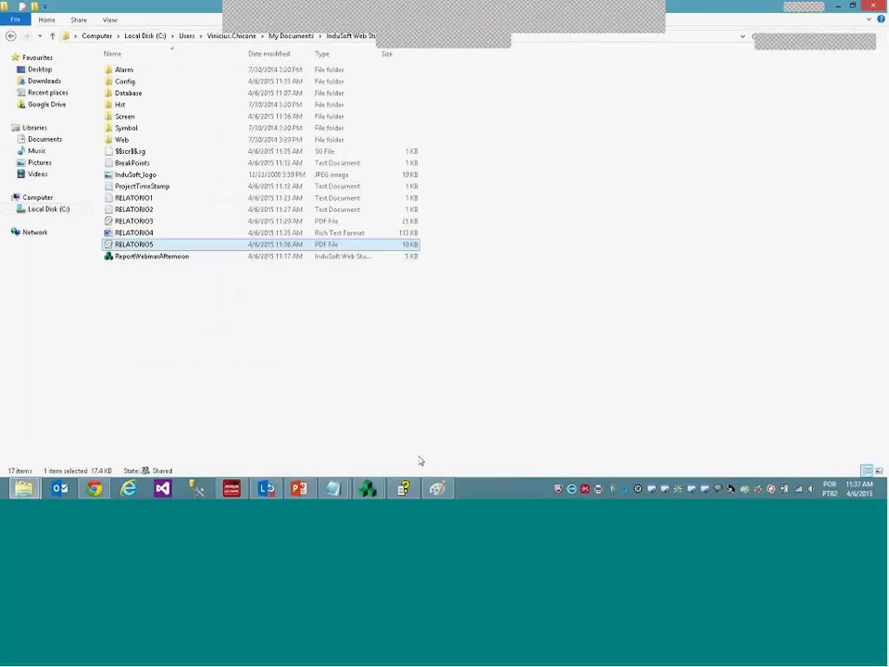
# Switch to the InduSoft Web Studio editor and open the Relatorio TXT report sheet
pyautogui.click(361, 485)
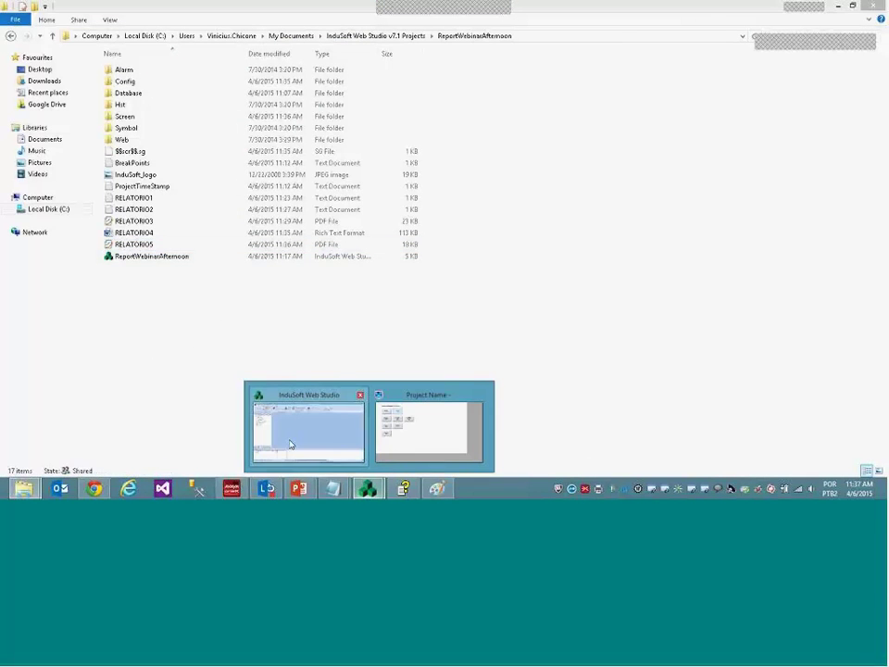
pyautogui.click(291, 444)
pyautogui.doubleClick(72, 148)
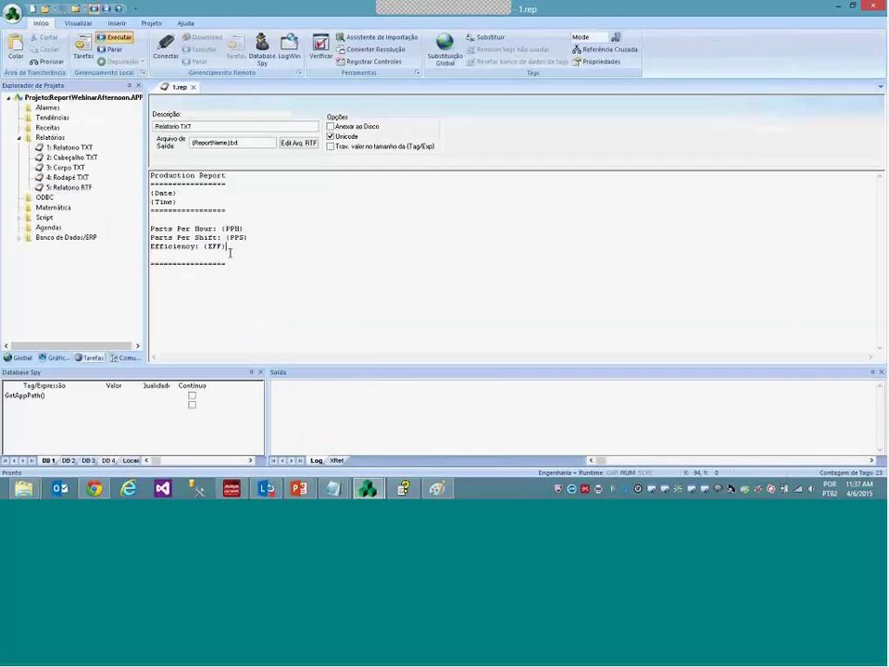
# Copy the line Mode: {If(Mode=1,"Auto","Manual")} from the TXT file in Notepad
pyautogui.moveTo(332, 488)
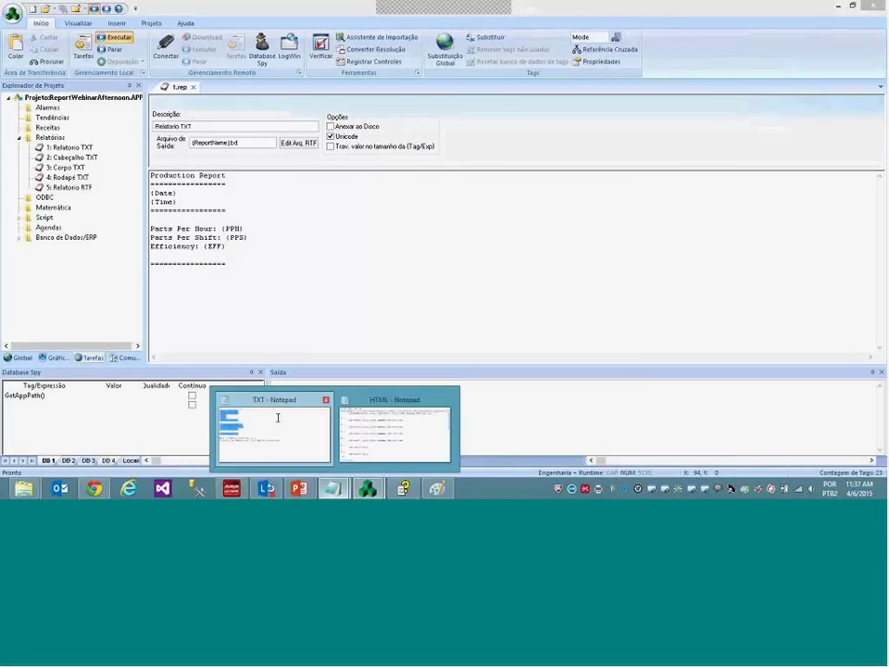
pyautogui.click(280, 422)
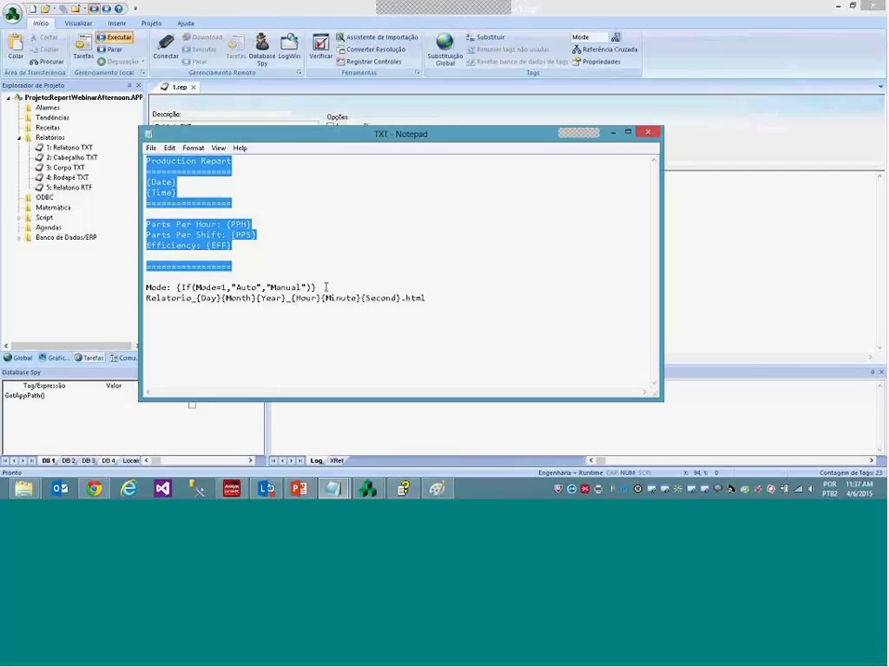
pyautogui.moveTo(326, 287); pyautogui.dragTo(297, 287)
pyautogui.moveTo(225, 287); pyautogui.dragTo(145, 288)
pyautogui.hotkey('ctrl', 'c')
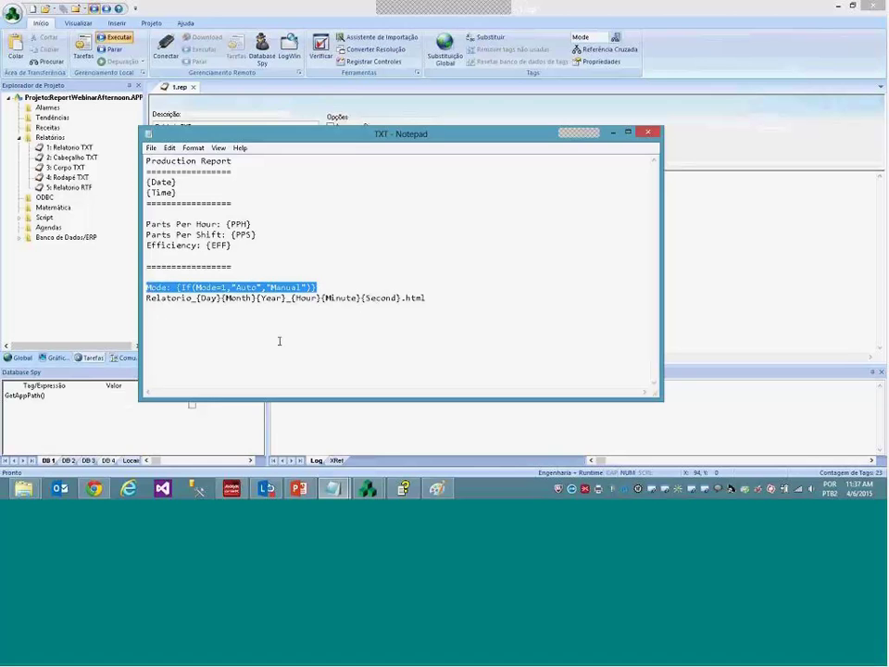
# Switch back to InduSoft Web Studio and paste the copied Mode line directly below the Efficiency line of the report
pyautogui.hotkey('alt', 'Tab')
pyautogui.click(238, 252)
pyautogui.hotkey('ctrl', 'v')
pyautogui.doubleClick(213, 256)
pyautogui.moveTo(216, 259); pyautogui.dragTo(222, 261)
pyautogui.click(222, 259)
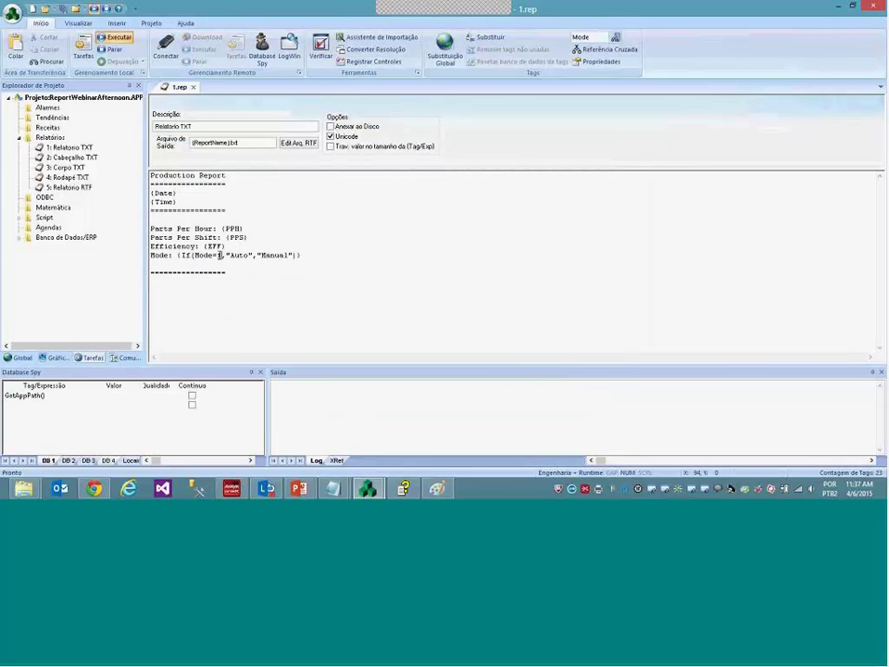
# Review the If expression in the Mode line and close 1.rep, saving the changes
pyautogui.doubleClick(184, 255)
pyautogui.moveTo(193, 256); pyautogui.dragTo(290, 256)
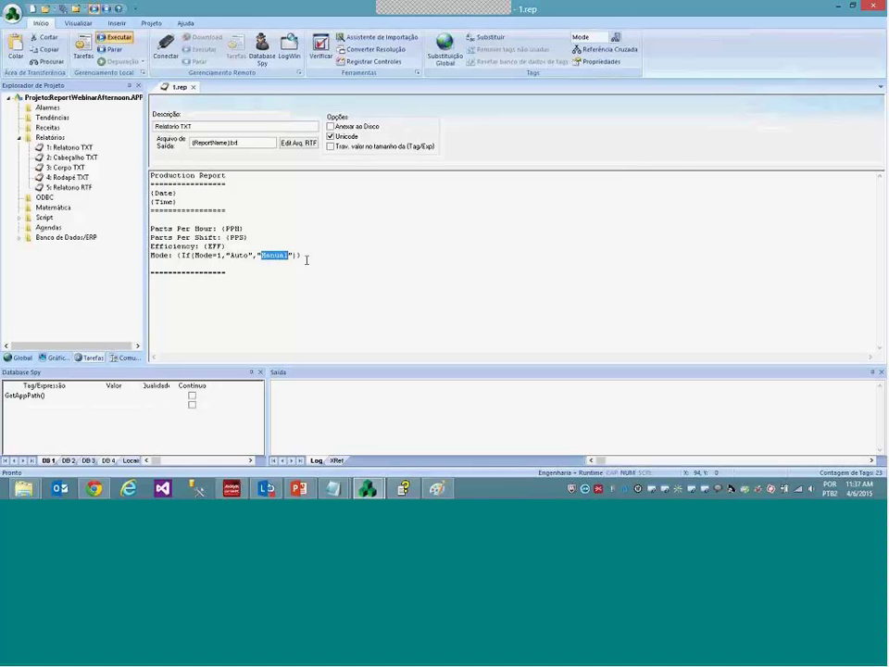
pyautogui.click(195, 87)
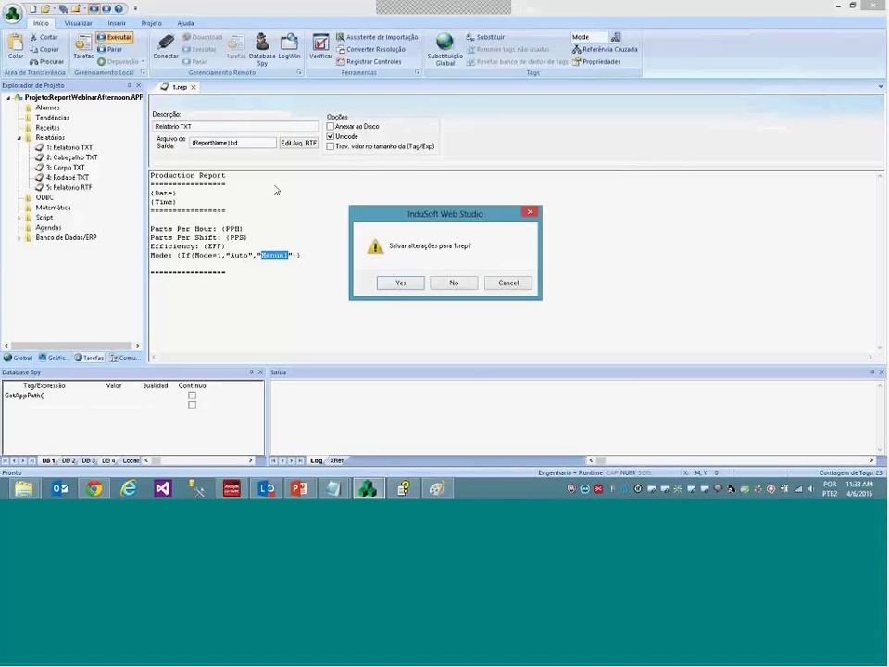
pyautogui.click(395, 282)
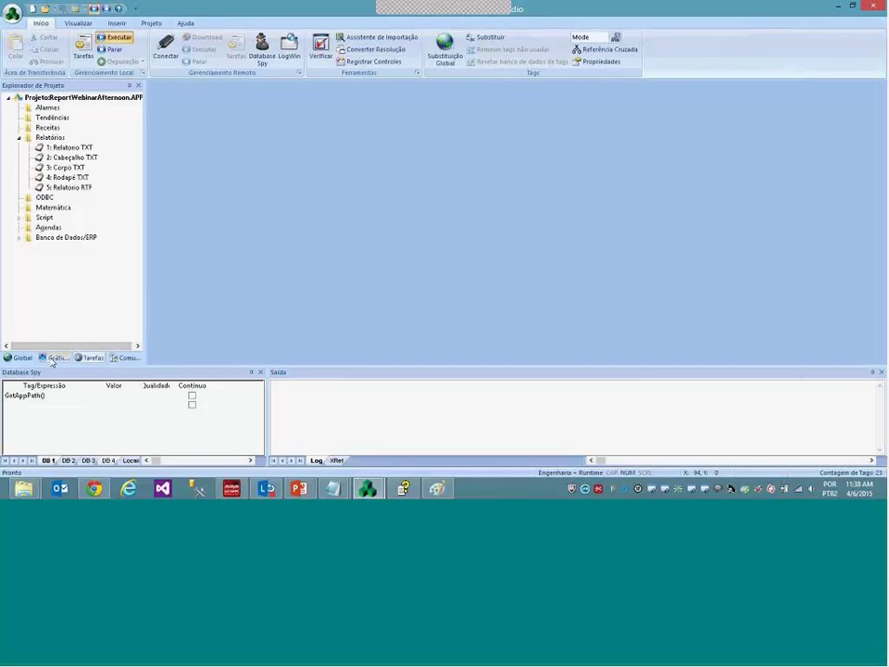
# Open the Inicial screen of the project for editing and select the Relatório TXT button
pyautogui.click(53, 359)
pyautogui.doubleClick(56, 118)
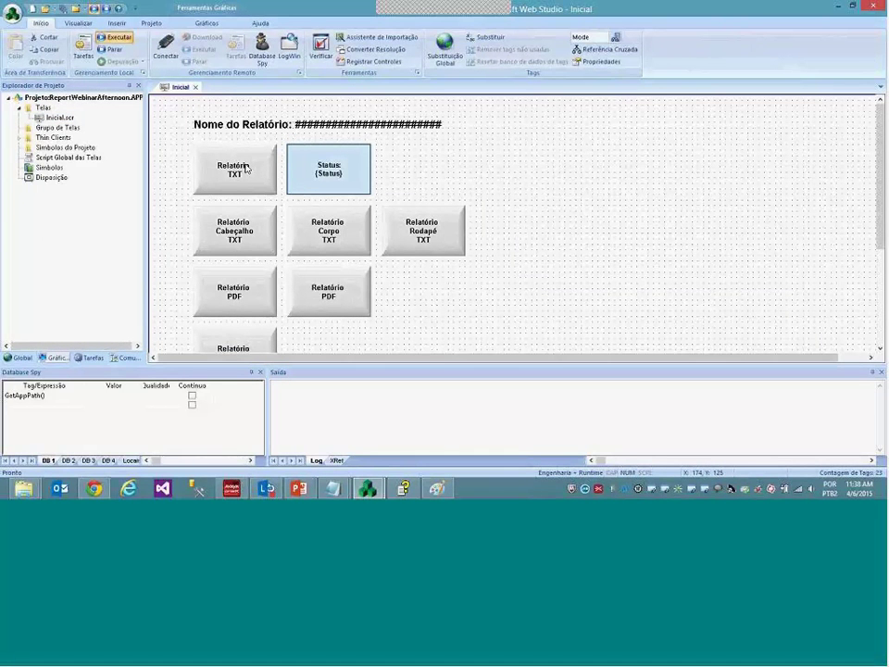
pyautogui.click(242, 167)
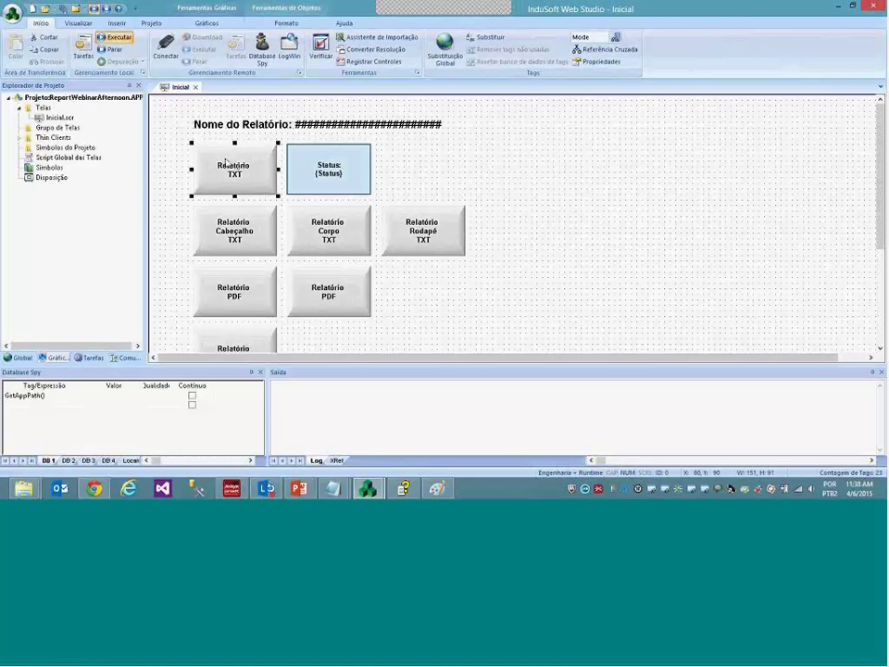
pyautogui.moveTo(326, 182); pyautogui.dragTo(422, 182)
pyautogui.doubleClick(422, 182)
pyautogui.click(254, 383)
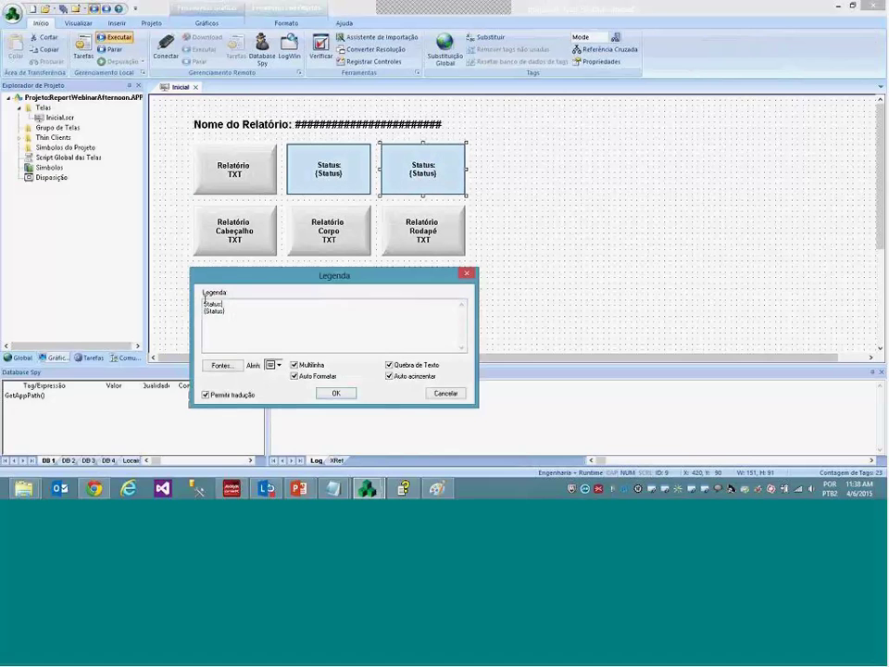
pyautogui.write('Mode:')
pyautogui.click(463, 396)
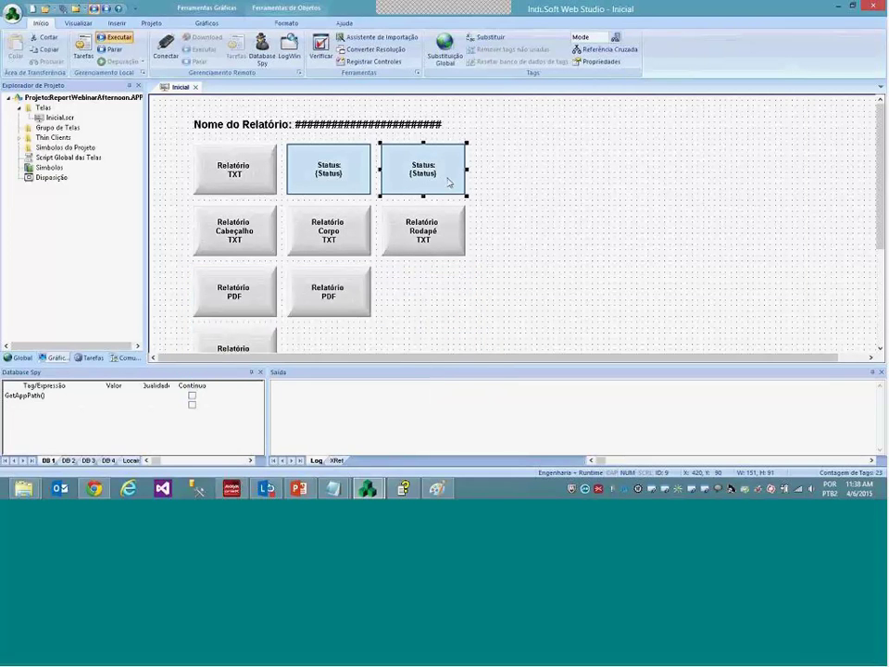
pyautogui.press('Delete')
# Duplicate the Relatório TXT button beside the Status box and change the copy's command to Tag Toggle on the tag Mode
pyautogui.moveTo(232, 176); pyautogui.dragTo(422, 177)
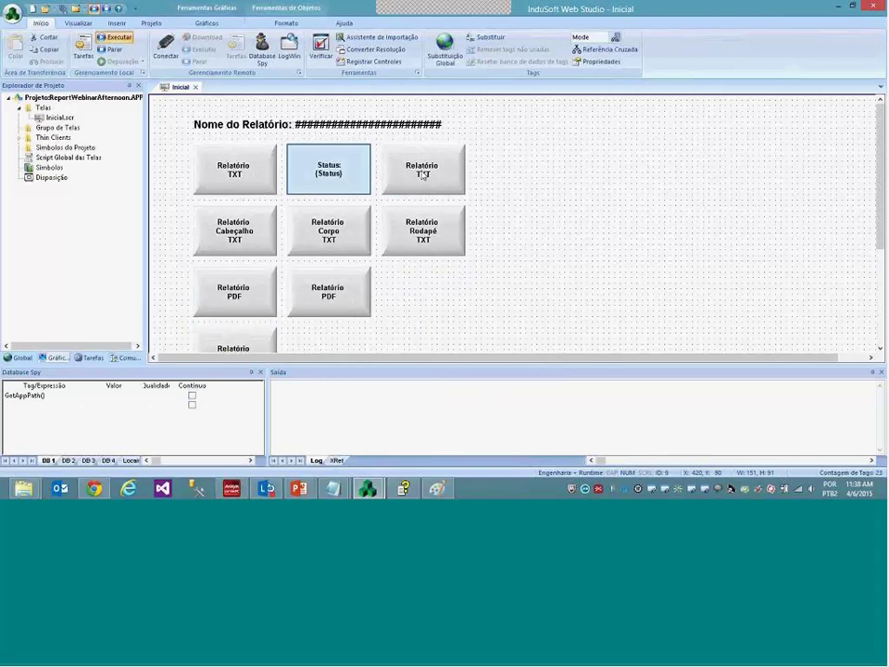
pyautogui.doubleClick(422, 177)
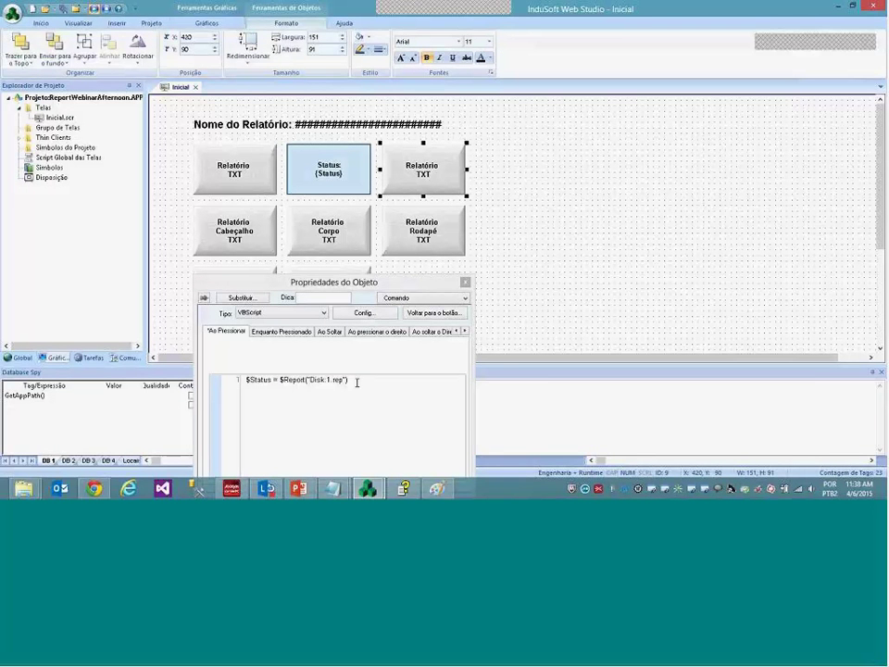
pyautogui.click(287, 312)
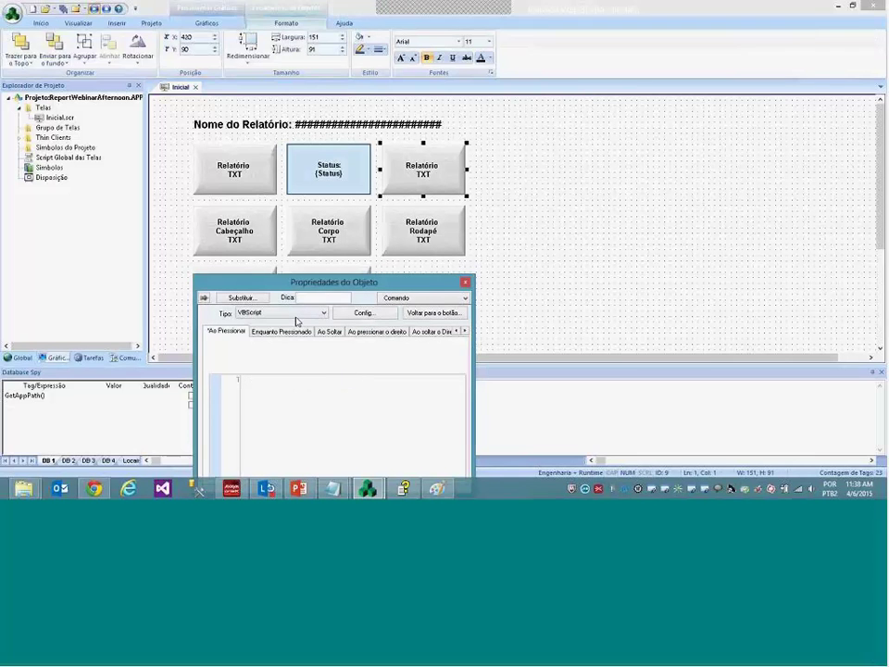
pyautogui.click(274, 369)
pyautogui.write('Mode')
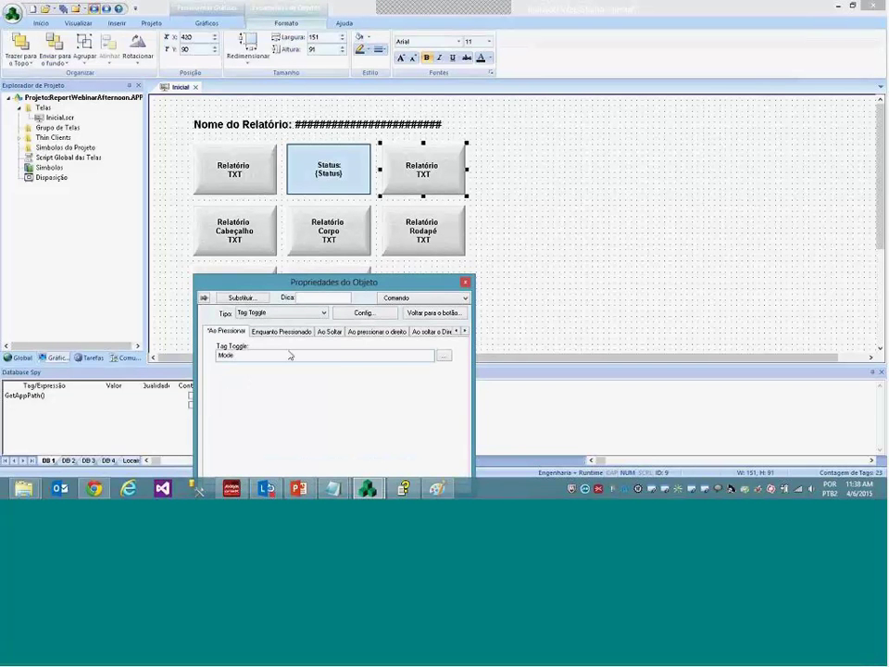
# Set the duplicated button's caption to {Mode} and close its object properties
pyautogui.click(423, 314)
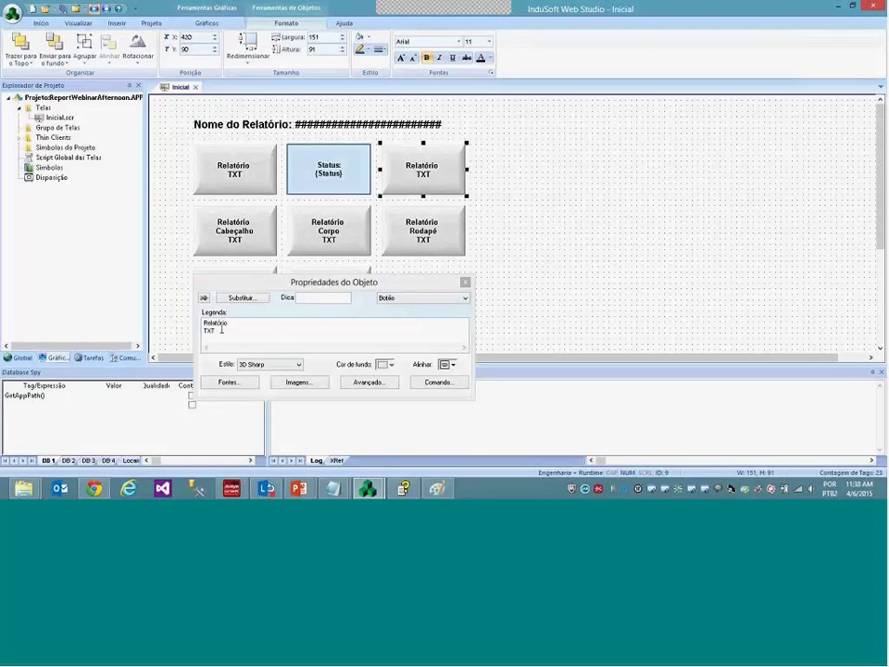
pyautogui.click(281, 335)
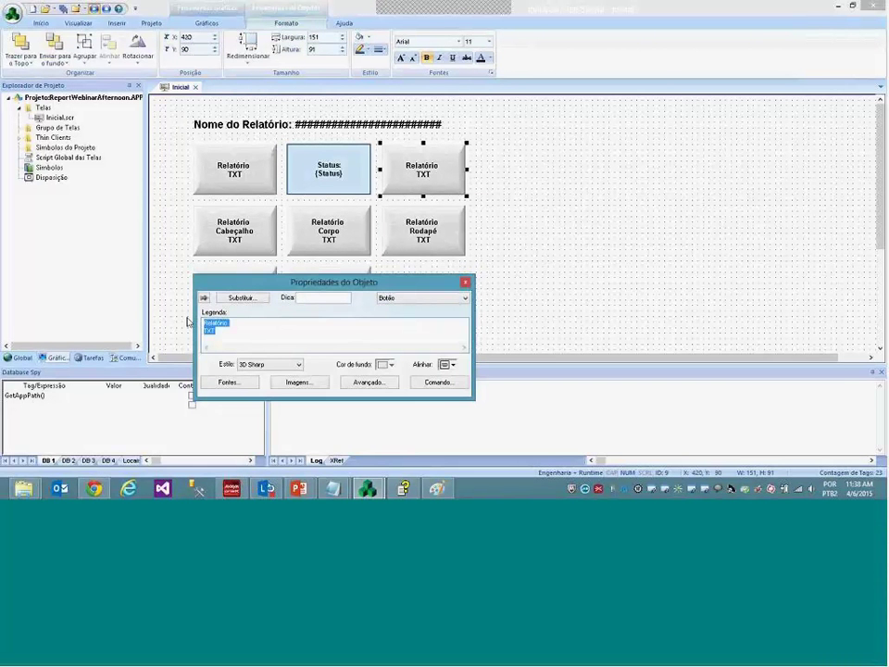
pyautogui.write('{Mode}')
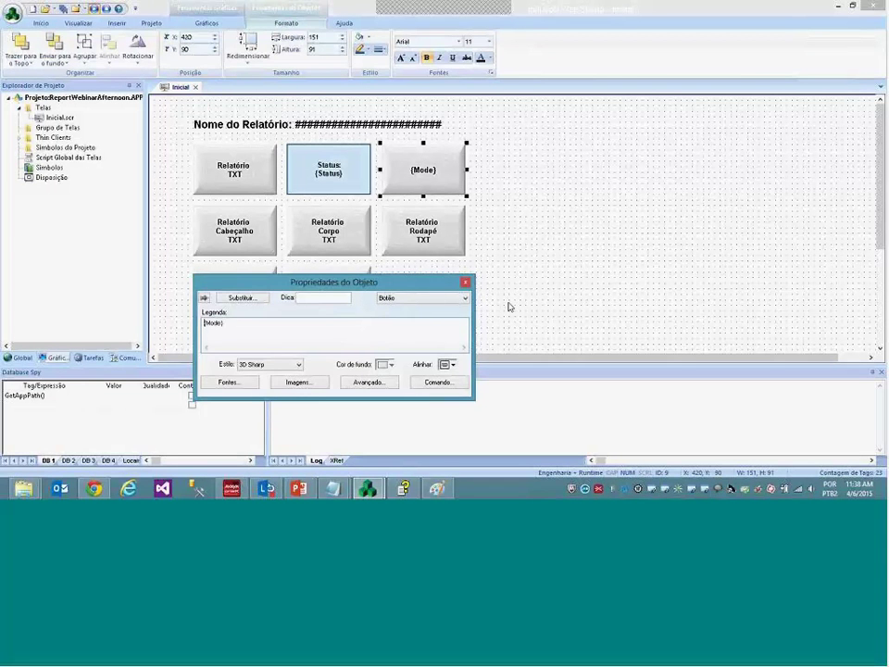
pyautogui.click(466, 283)
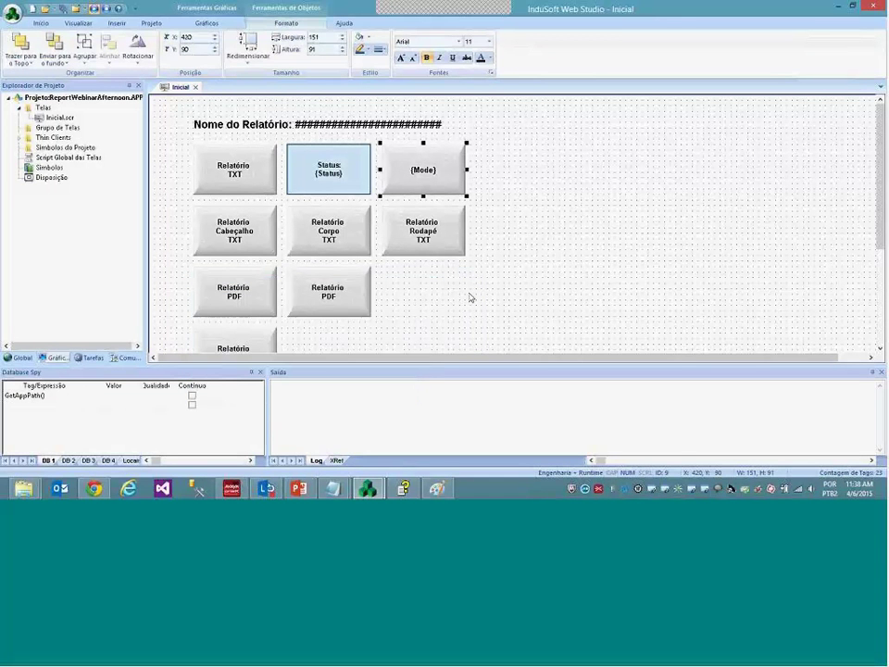
pyautogui.click(458, 300)
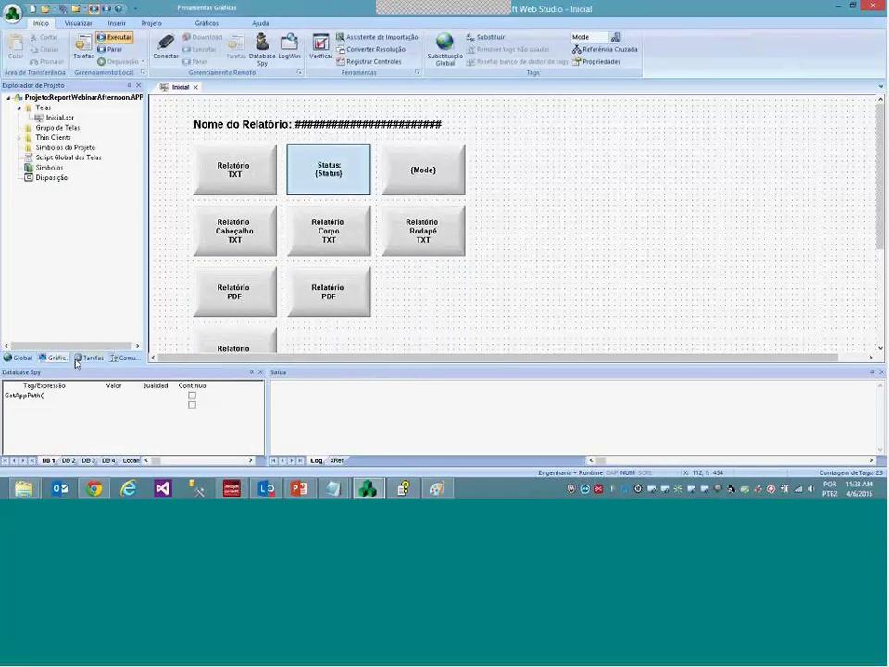
# Replace the toggle button's caption with {If(Mode=1,"Auto","Manual")}, the expression used in the Relatorio TXT report
pyautogui.click(80, 359)
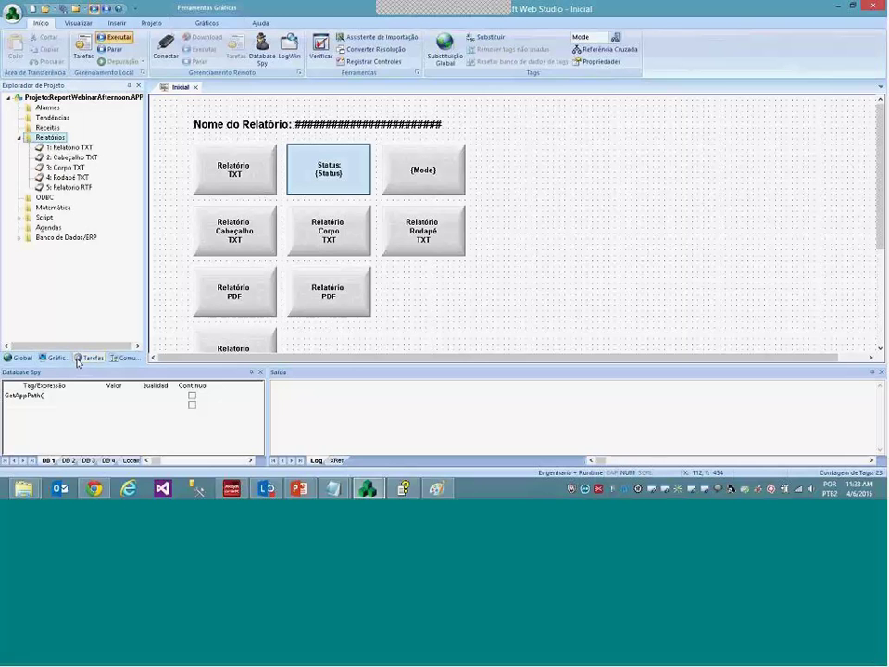
pyautogui.doubleClick(85, 148)
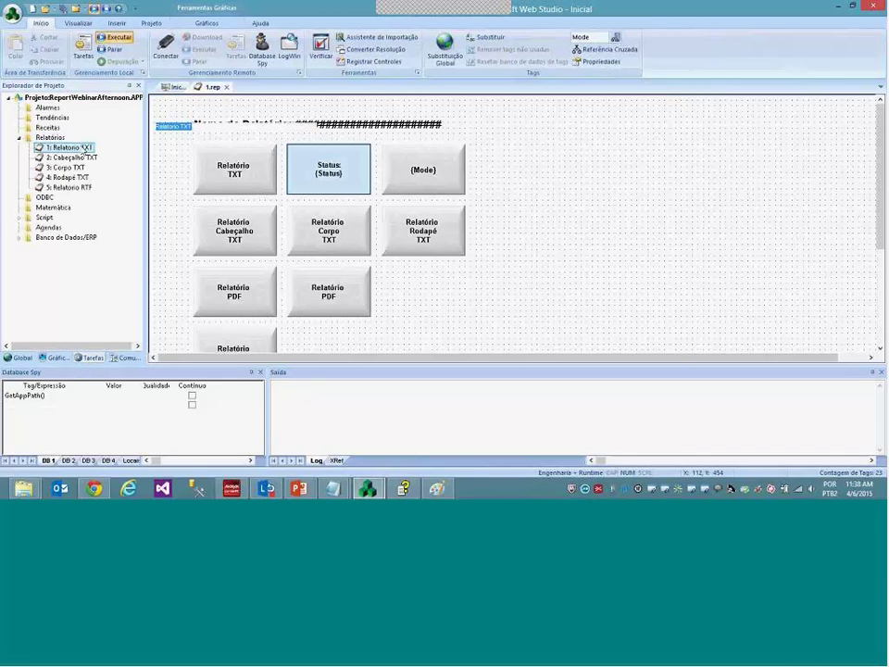
pyautogui.click(226, 86)
pyautogui.click(406, 183)
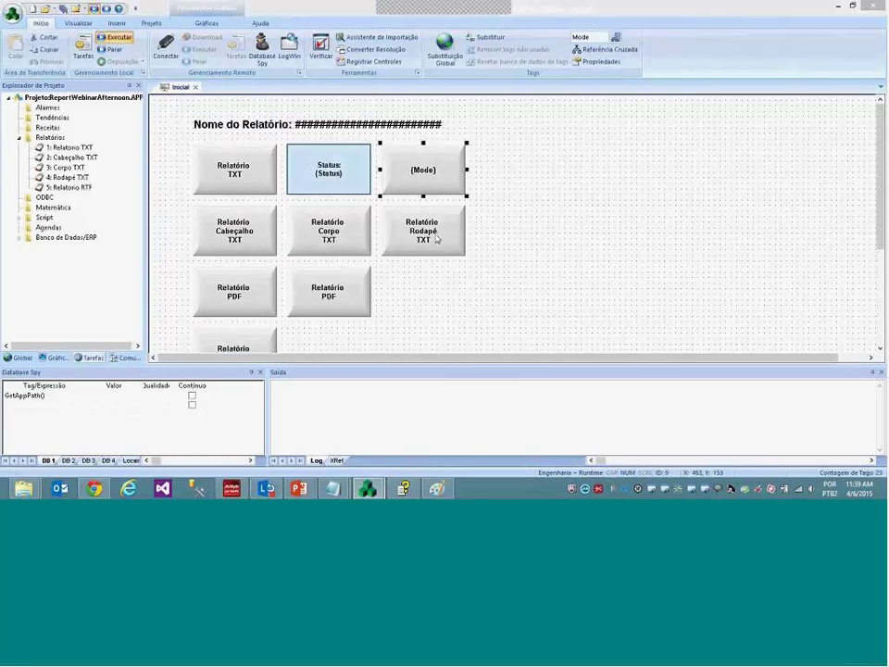
pyautogui.doubleClick(423, 177)
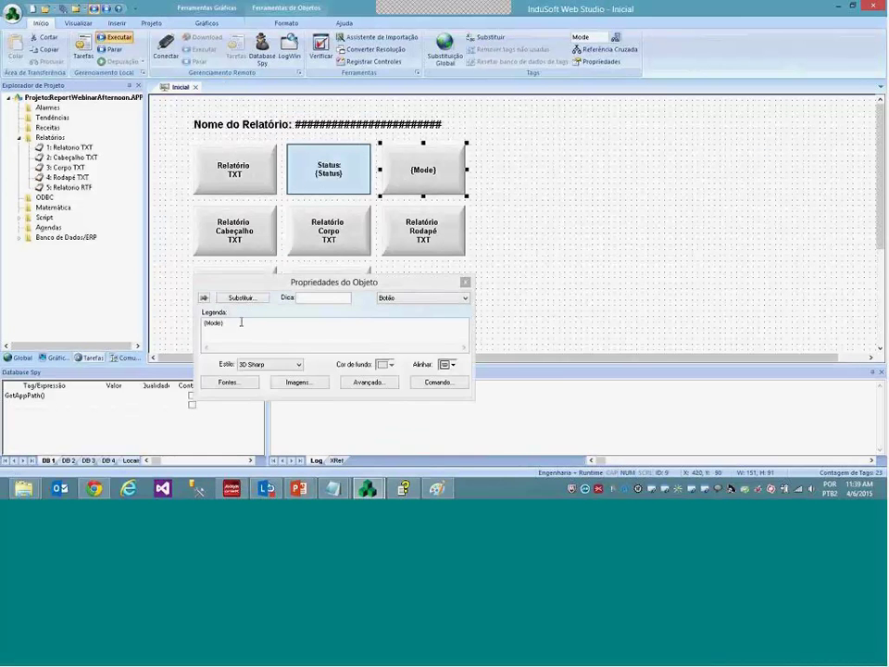
pyautogui.moveTo(253, 324); pyautogui.dragTo(181, 318)
pyautogui.write('{If(Mode=1,"Auto","Manual")}')
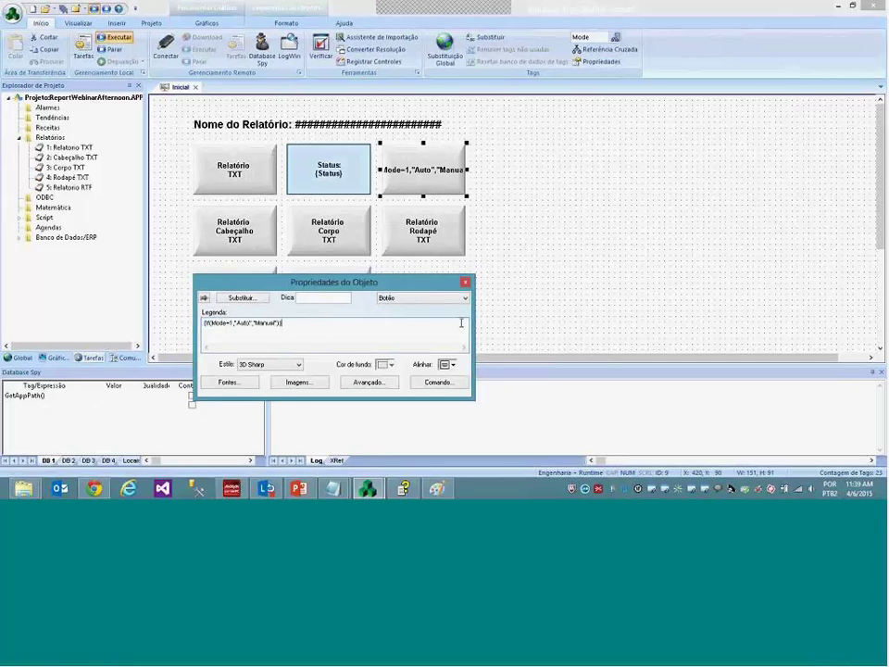
pyautogui.click(514, 312)
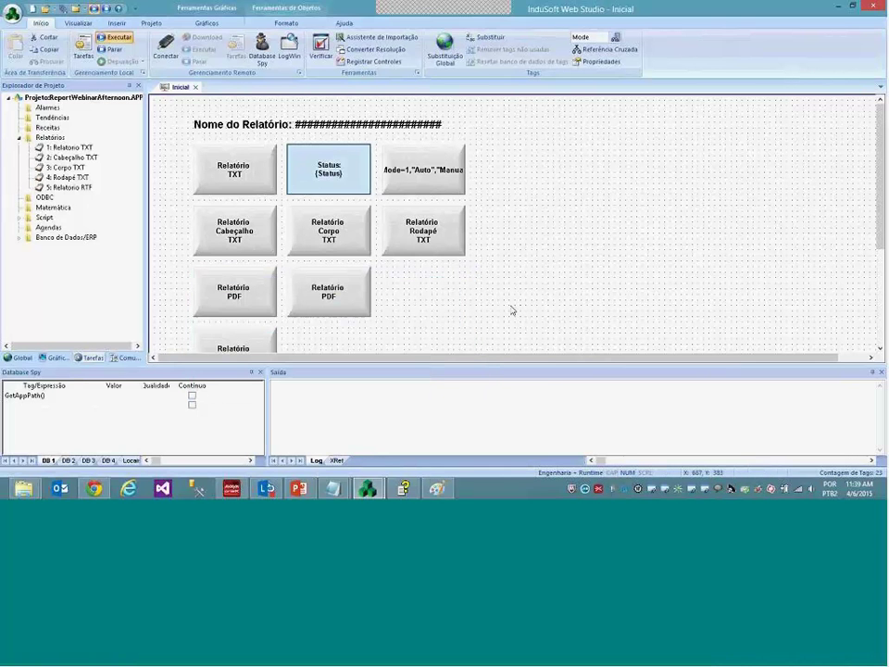
# Close the Inicial screen with its changes saved and run the project
pyautogui.click(196, 87)
pyautogui.click(400, 282)
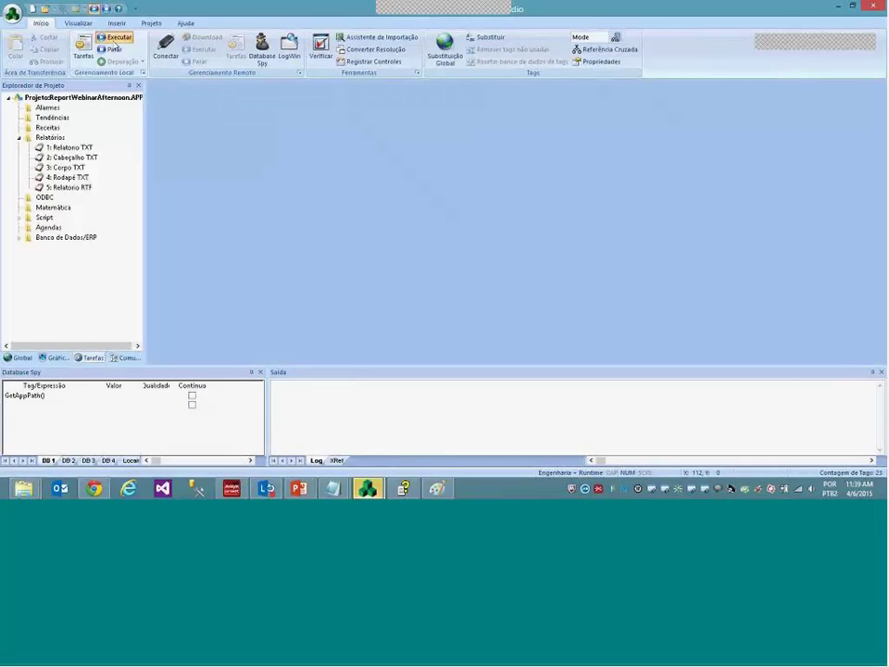
pyautogui.click(114, 37)
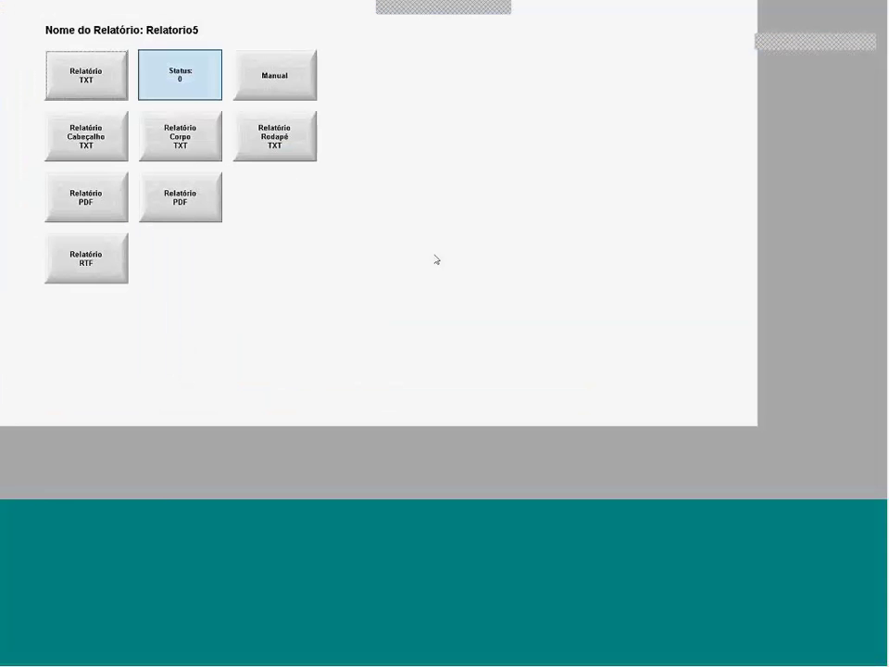
# Set the report name to Relatorio6 on the running screen and generate the TXT report
pyautogui.moveTo(148, 29); pyautogui.dragTo(200, 30)
pyautogui.click(201, 30)
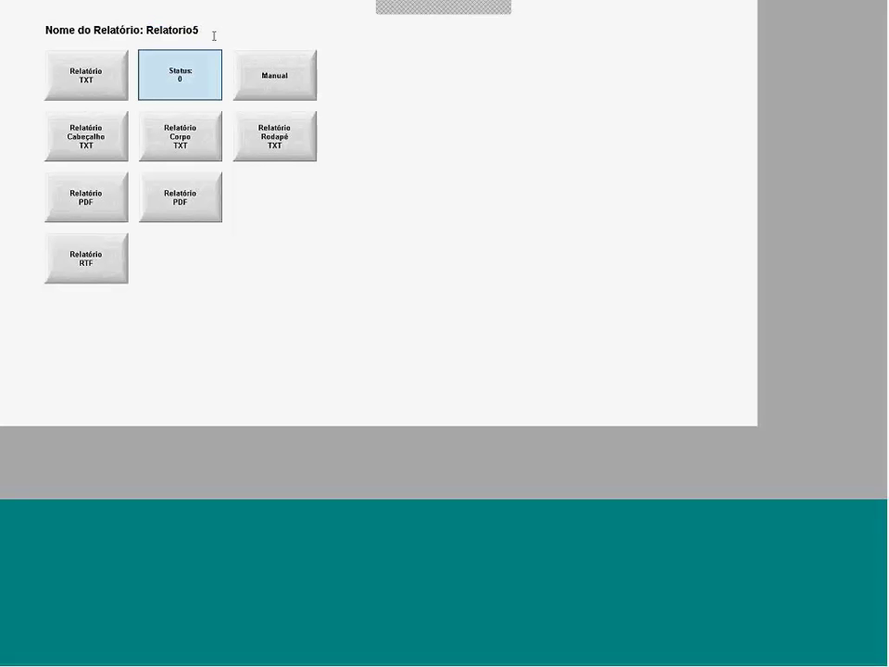
pyautogui.press('BackSpace')
pyautogui.write('6')
pyautogui.hotkey('ctrl', 'a')
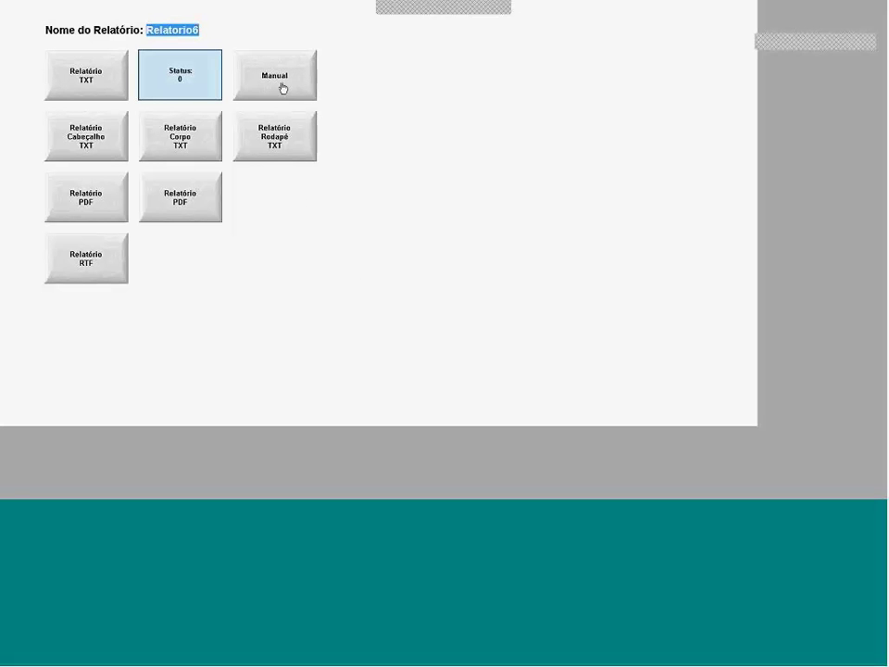
pyautogui.click(84, 80)
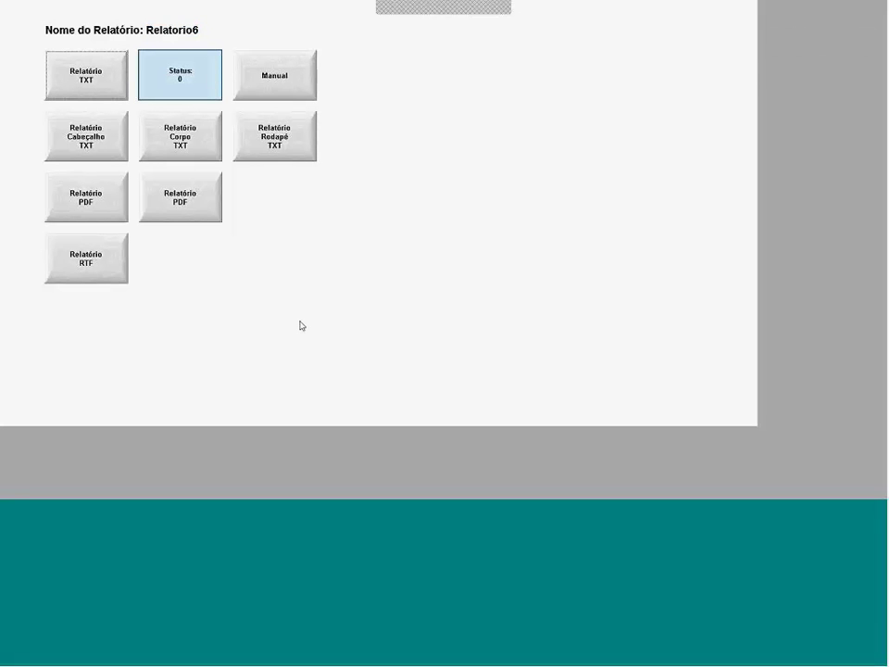
# Switch to the ReportWebinarAfternoon project folder in File Explorer and select the RELATORIO6 text document
pyautogui.hotkey('alt', 'Tab')
pyautogui.press('Tab')
pyautogui.press('Tab')
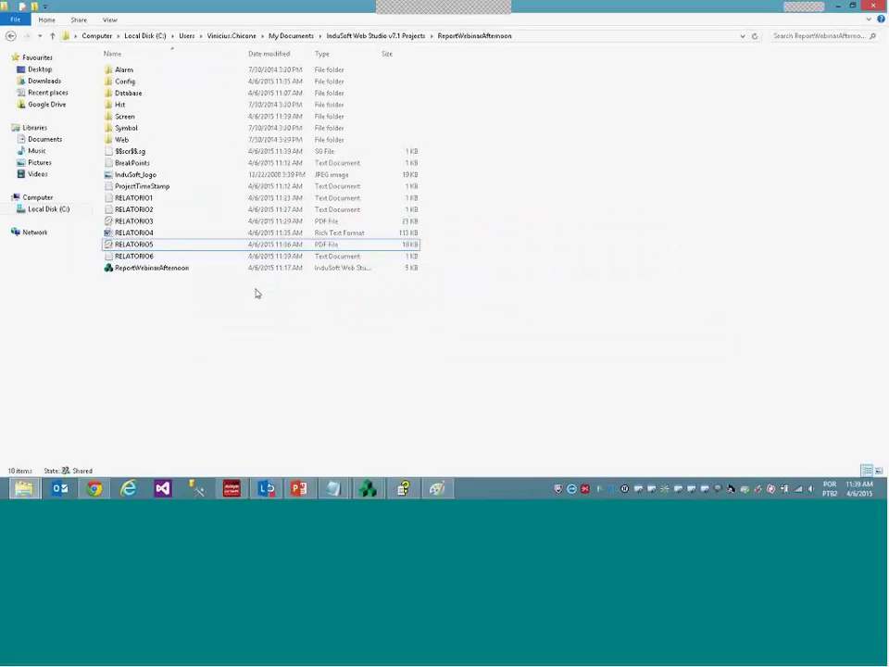
pyautogui.click(185, 258)
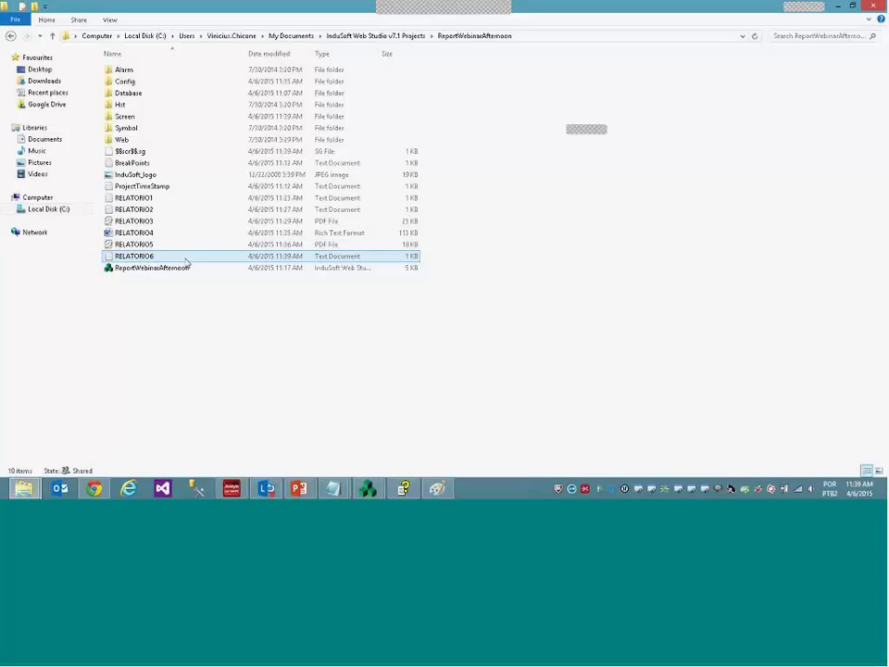
# Open the RELATORIO6 text document and examine the value on its Mode line
pyautogui.doubleClick(186, 259)
pyautogui.click(185, 252)
pyautogui.moveTo(362, 494)
pyautogui.moveTo(221, 252); pyautogui.dragTo(186, 253)
# Return to the running screen, toggle the mode to Auto and generate the TXT report again
pyautogui.moveTo(368, 488)
pyautogui.click(394, 453)
pyautogui.click(265, 81)
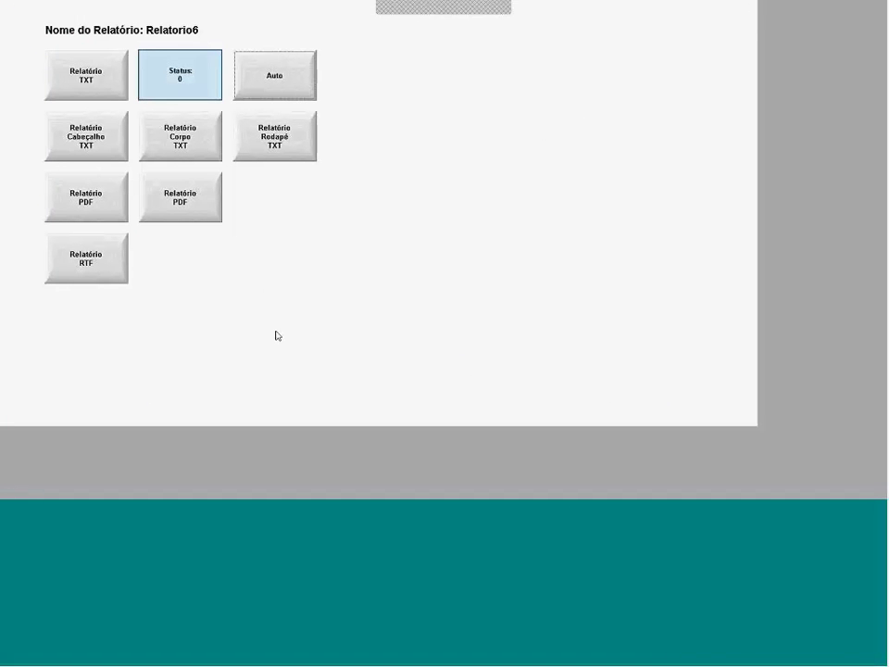
pyautogui.click(110, 84)
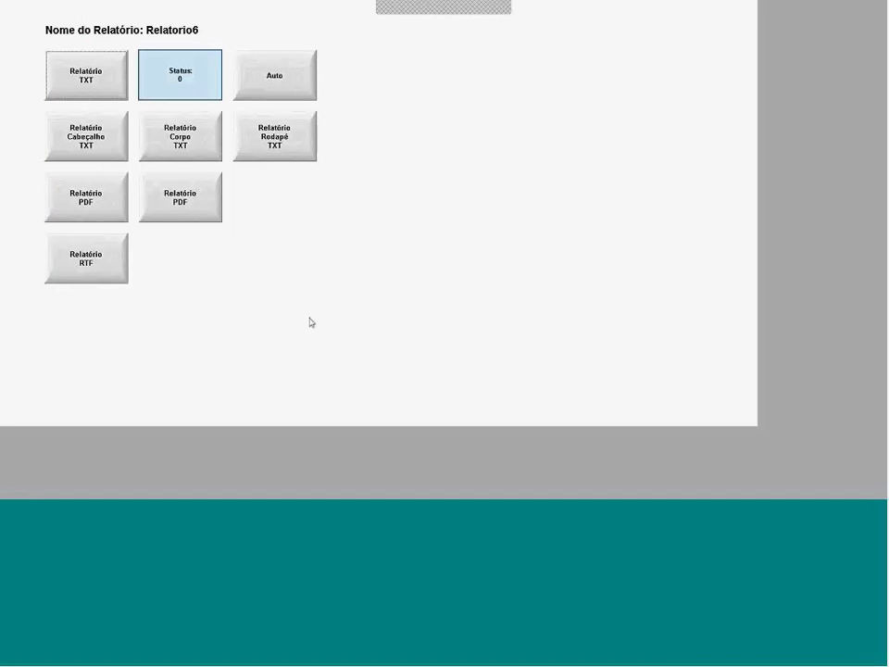
pyautogui.hotkey('alt', 'Tab')
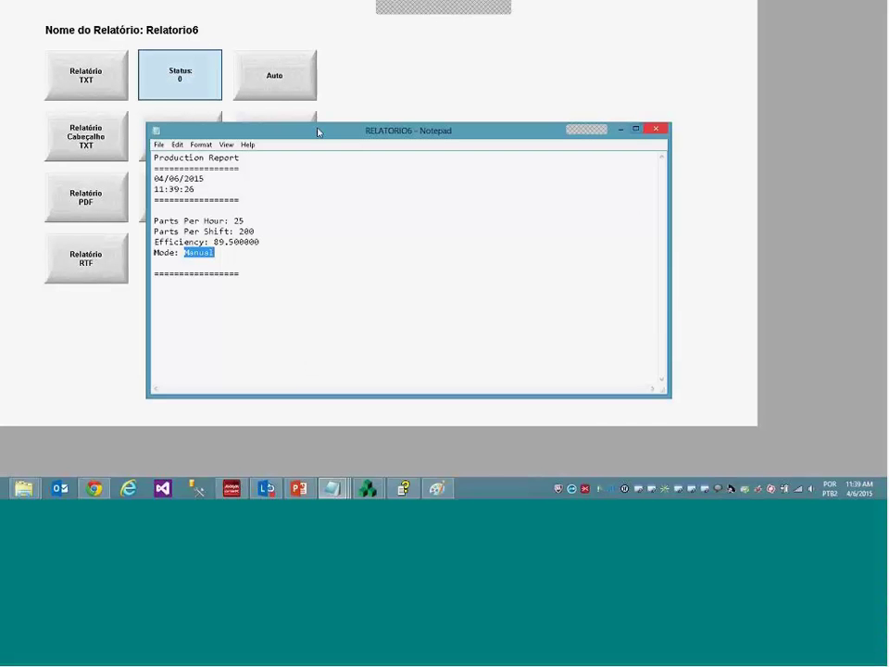
pyautogui.hotkey('alt', 'Tab')
pyautogui.click(111, 80)
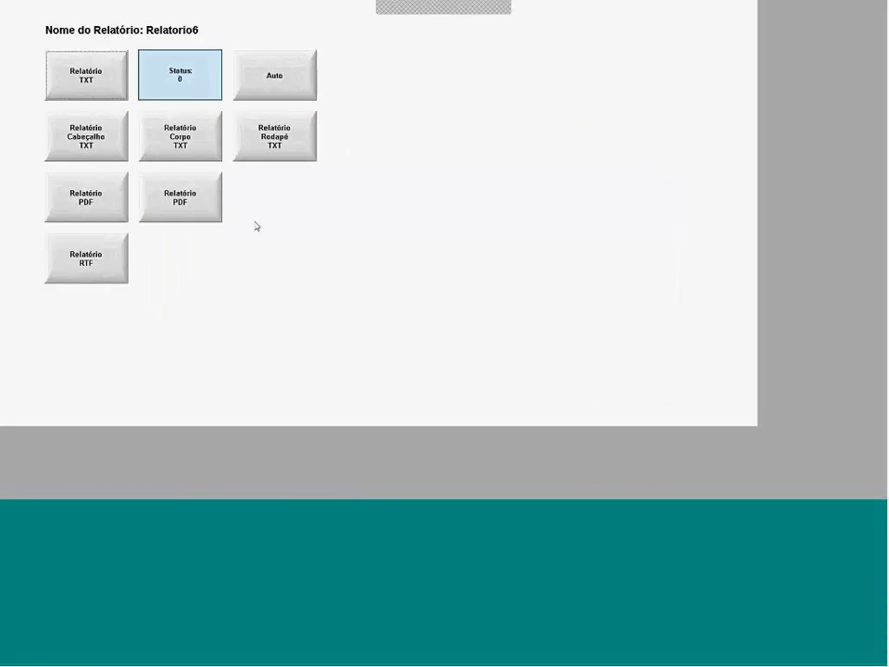
# Reopen RELATORIO6 from the project folder, examine its Mode line again and close the document
pyautogui.hotkey('alt', 'Tab')
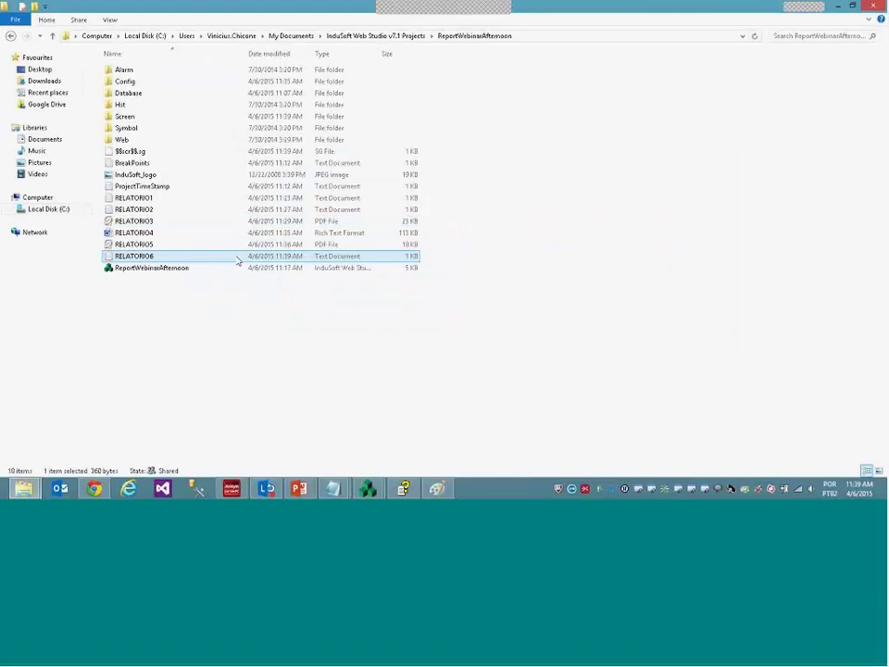
pyautogui.doubleClick(236, 257)
pyautogui.moveTo(206, 253); pyautogui.dragTo(180, 253)
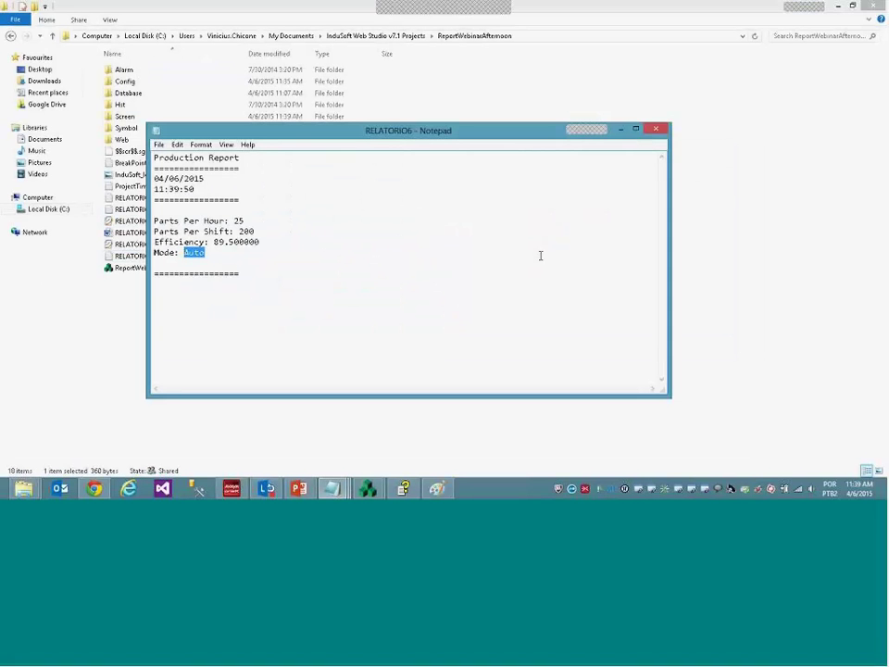
pyautogui.click(654, 130)
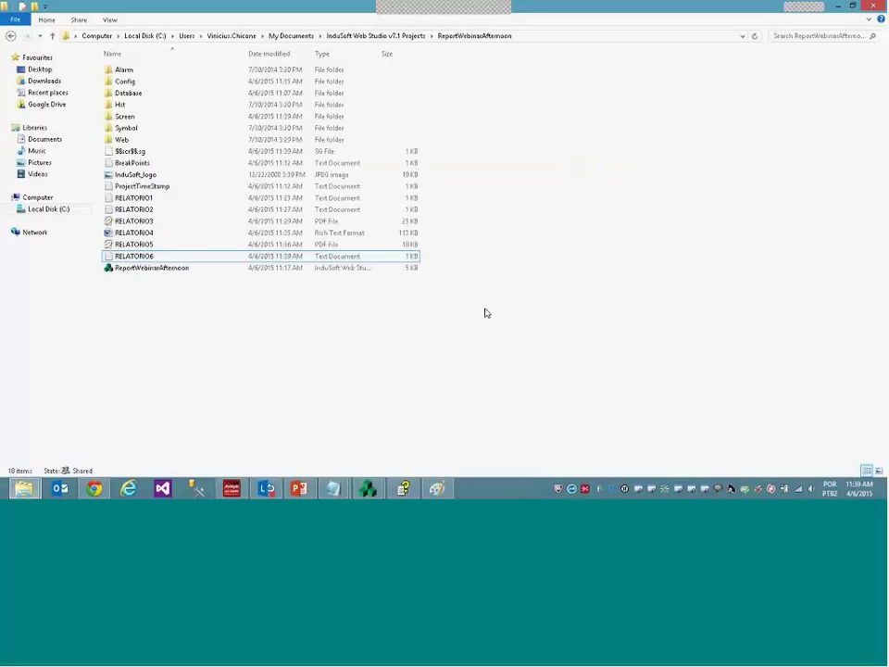
# Switch to InduSoft Web Studio, examine the conditional Mode expression in the Relatorio TXT report sheet and close the sheet
pyautogui.hotkey('alt', 'Tab')
pyautogui.hotkey('alt', 'Tab')
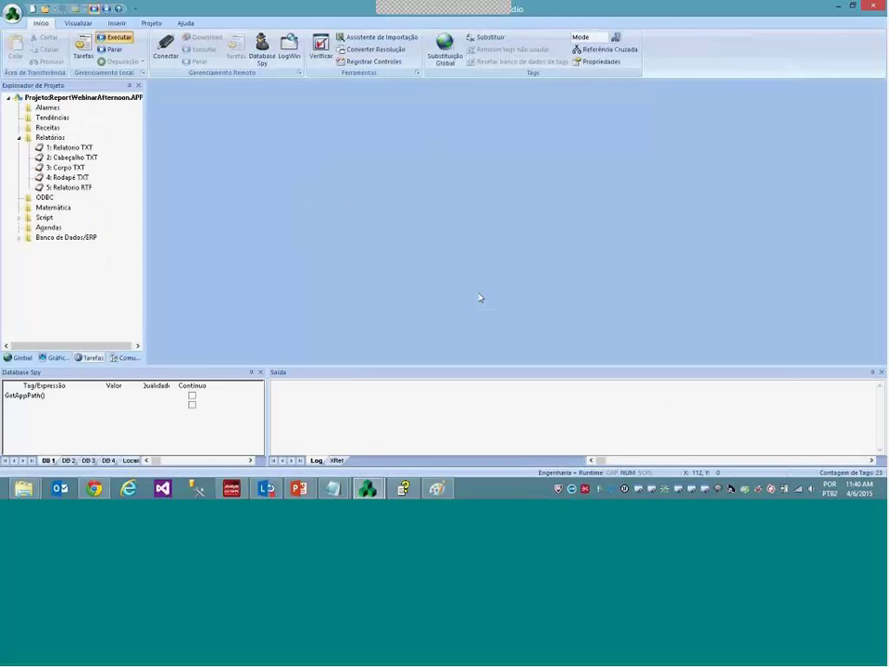
pyautogui.doubleClick(93, 148)
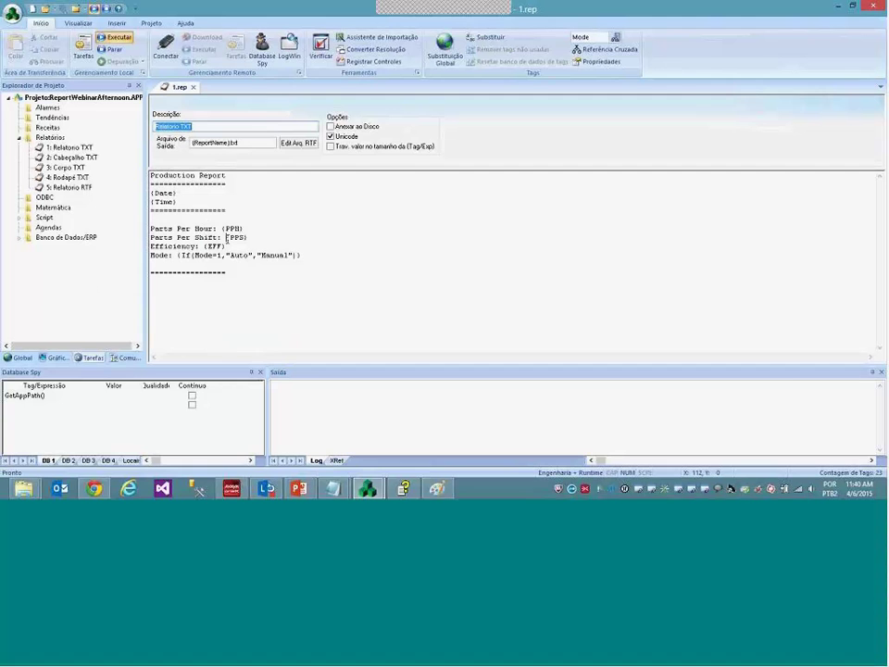
pyautogui.moveTo(178, 255); pyautogui.dragTo(301, 255)
pyautogui.click(302, 255)
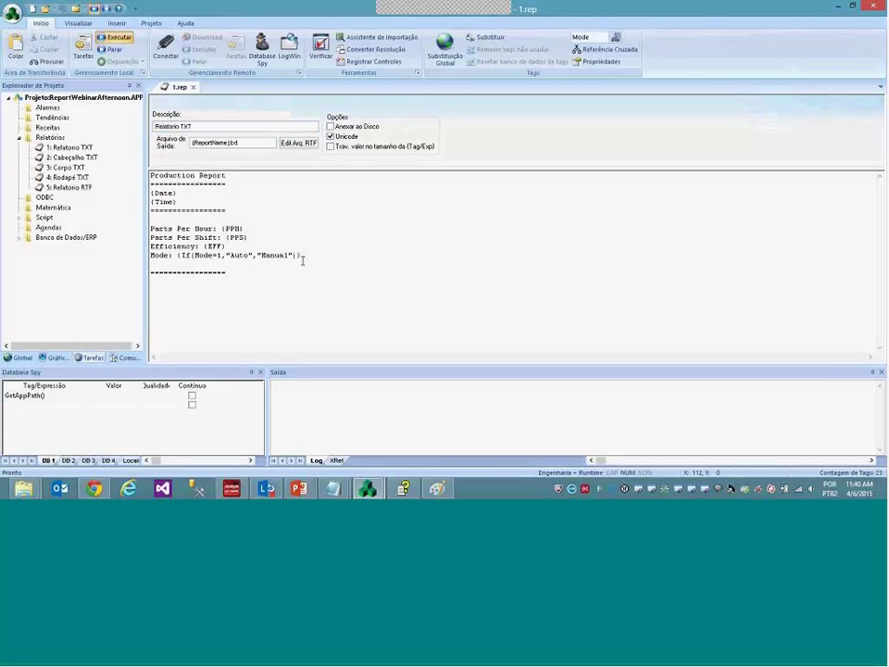
pyautogui.keyDown('shift'); pyautogui.click(178, 255); pyautogui.keyUp('shift')
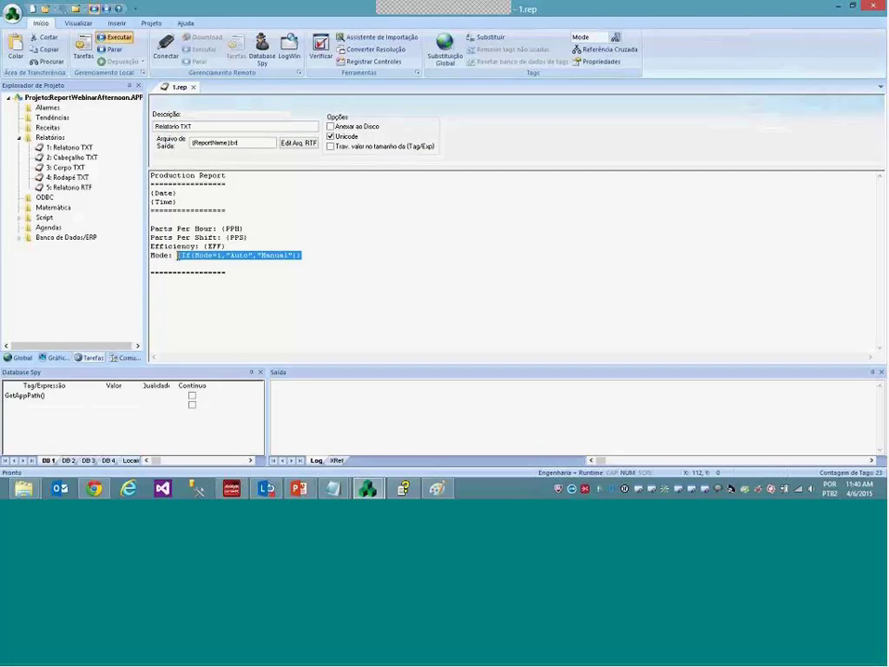
pyautogui.click(178, 255)
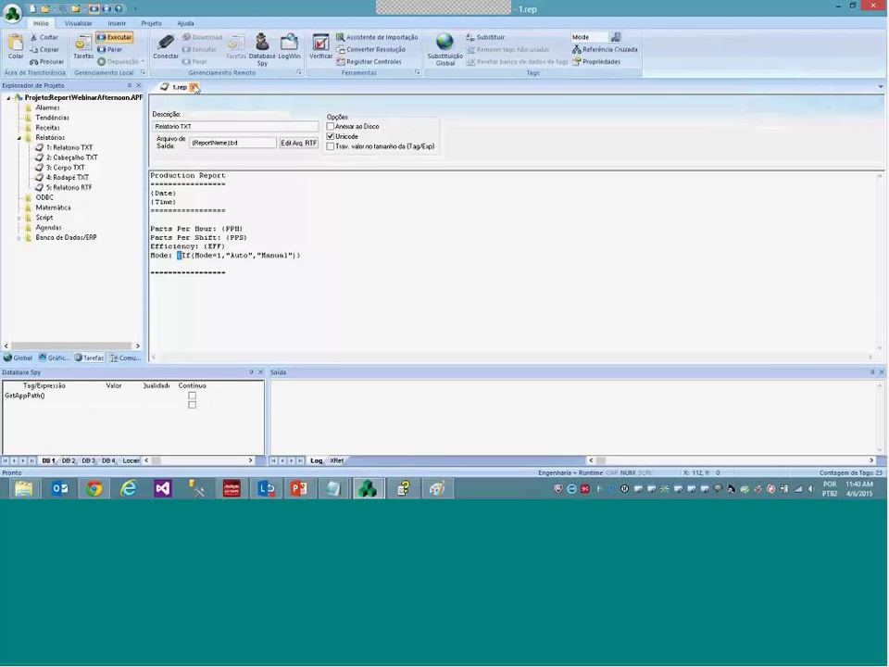
pyautogui.hotkey('ctrl', 'F4')
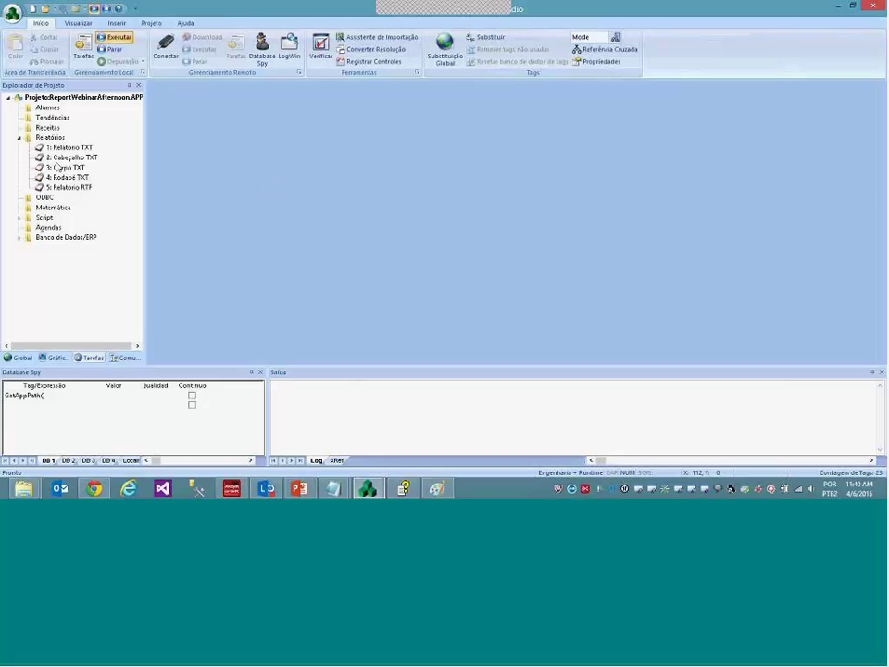
# Open the Relatorio TXT report sheet and set its output file to {ReportName}.csv
pyautogui.doubleClick(66, 148)
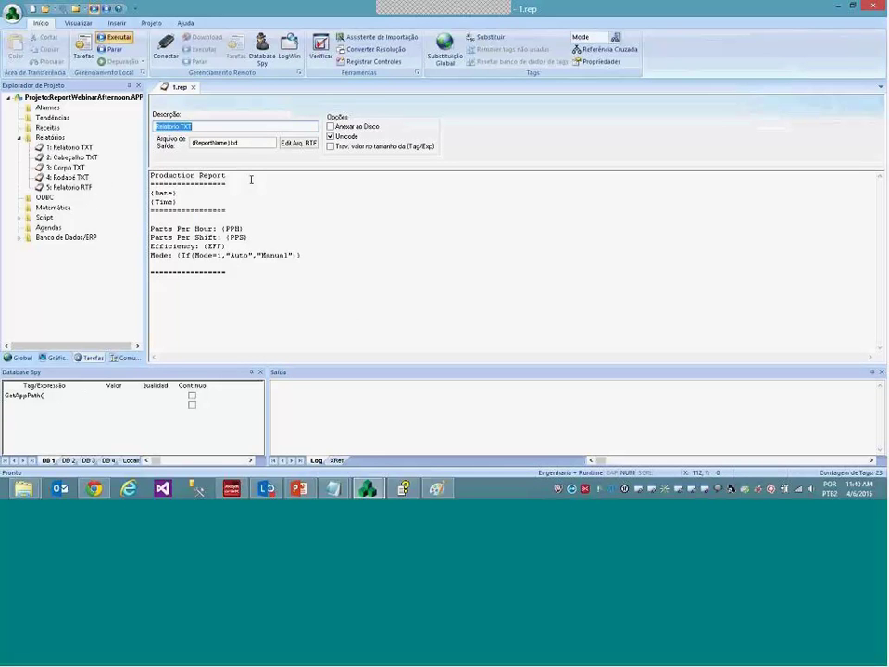
pyautogui.press('Tab')
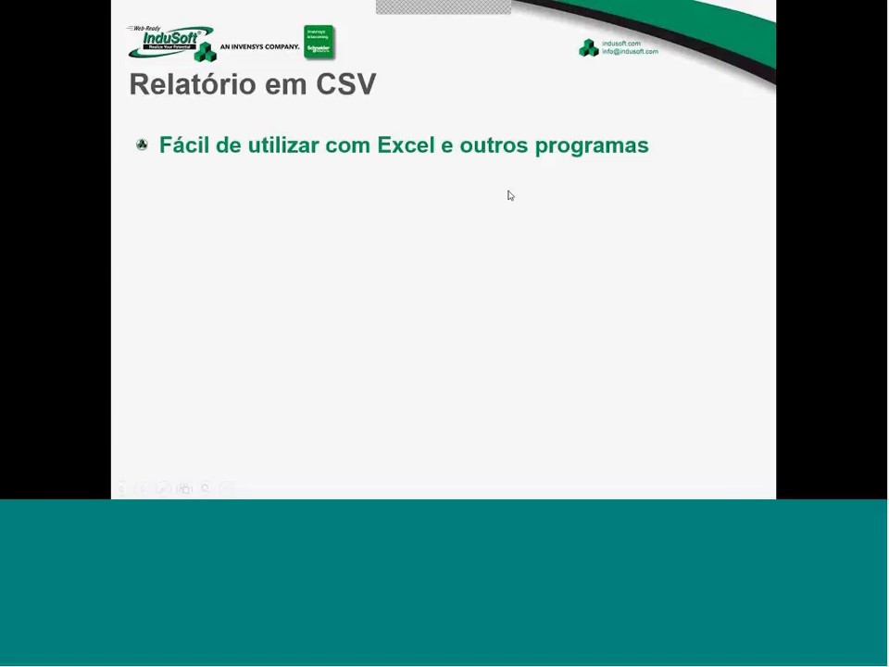
pyautogui.hotkey('alt', 'Tab')
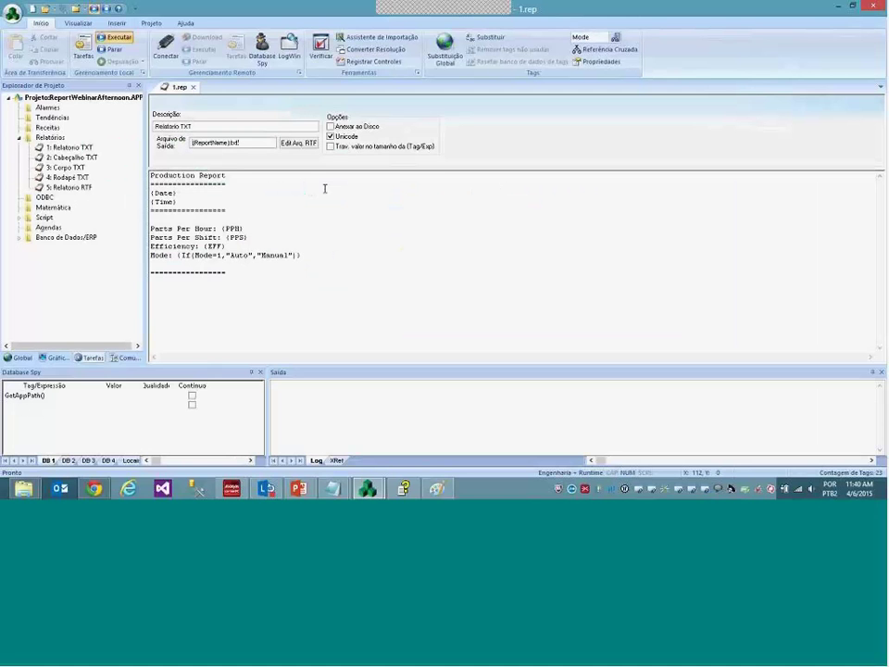
pyautogui.press('BackSpace')
pyautogui.press('BackSpace')
pyautogui.press('BackSpace')
pyautogui.write('csv')
# Set the report sheet's description to Relatorio CSV
pyautogui.click(292, 126)
pyautogui.press('BackSpace')
pyautogui.press('BackSpace')
pyautogui.press('BackSpace')
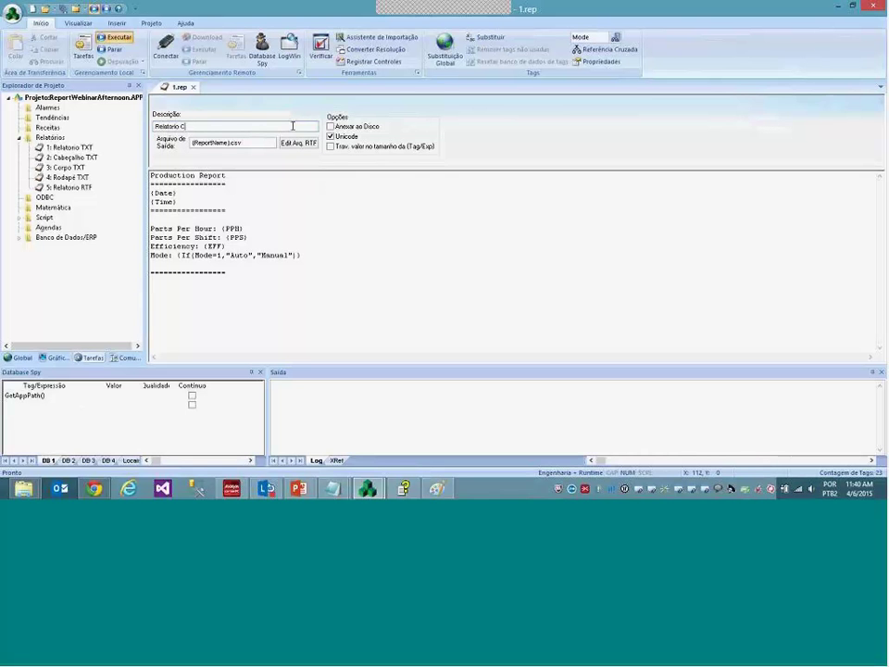
pyautogui.write('CSV')
# Add the label "Date:," before {Date} and "Tima:," before {Time} in the report body
pyautogui.click(217, 195)
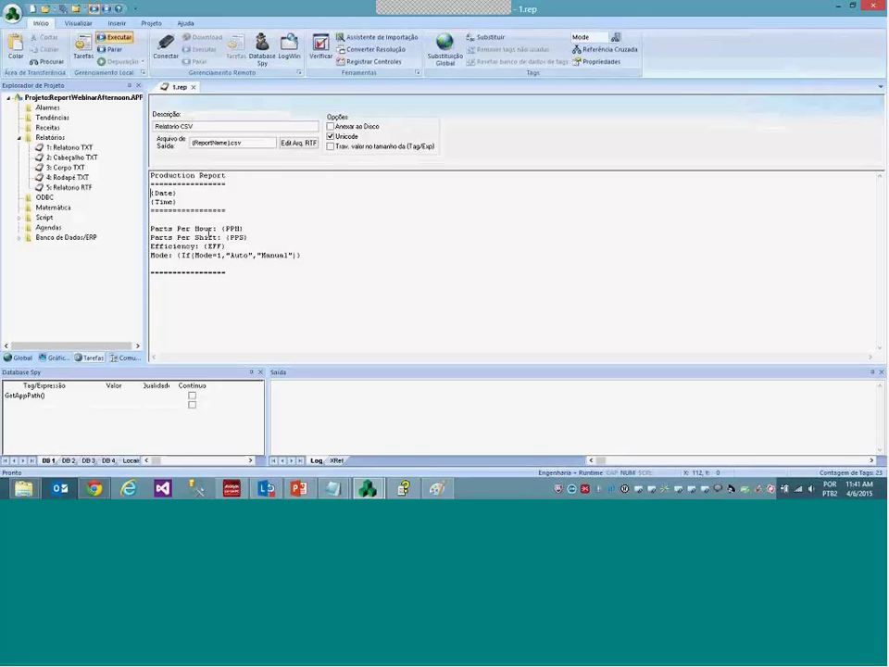
pyautogui.write('Date:,')
pyautogui.press('Down')
pyautogui.press('Home')
pyautogui.write('Time:,')
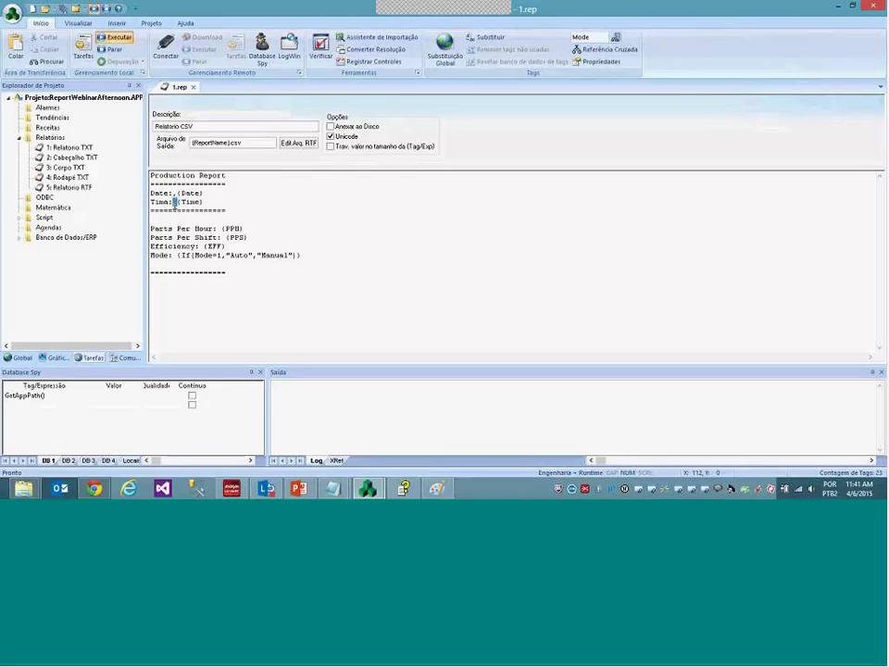
# Replace the space after the colon with a comma in the Parts Per Hour, Parts Per Shift, Efficiency and Mode lines
pyautogui.click(222, 228)
pyautogui.press('BackSpace')
pyautogui.write(',')
pyautogui.click(224, 237)
pyautogui.press('BackSpace')
pyautogui.write(',')
pyautogui.click(203, 246)
pyautogui.press('BackSpace')
pyautogui.write(',')
pyautogui.click(189, 255)
pyautogui.press('BackSpace')
pyautogui.press('BackSpace')
pyautogui.write(',{If(')
# Save the edited report as a new sheet named 6 and close it
pyautogui.click(13, 14)
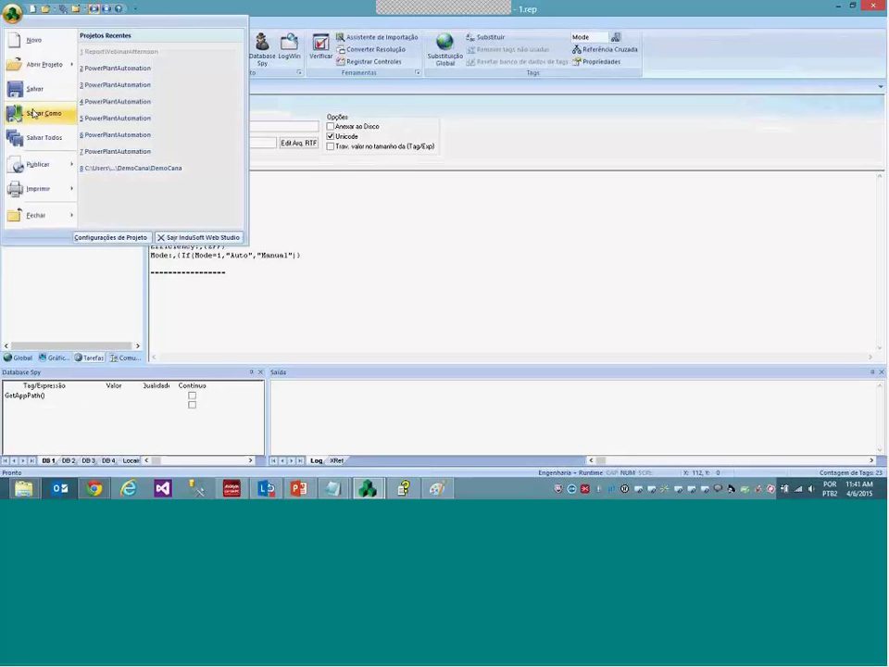
pyautogui.click(28, 85)
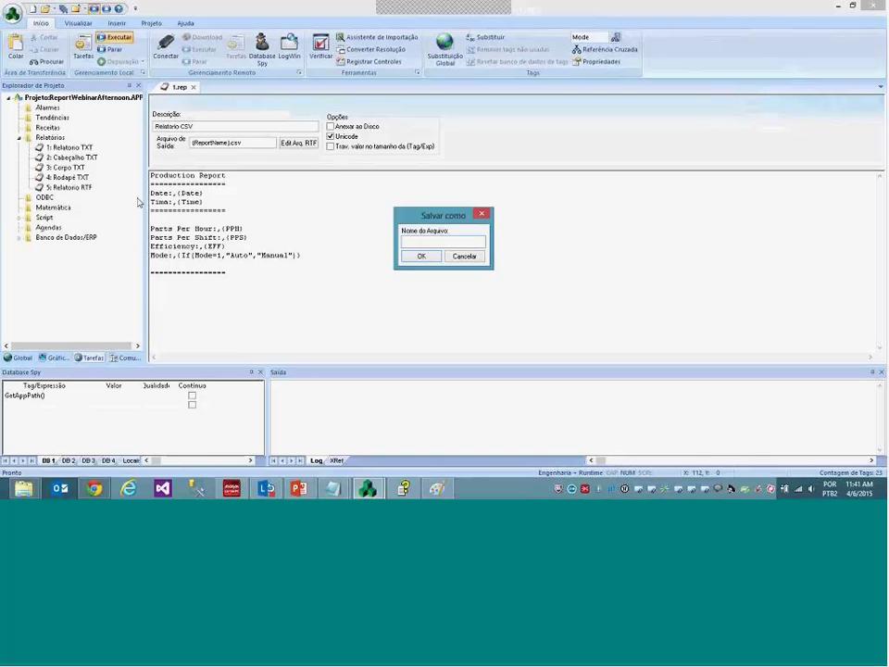
pyautogui.write('6')
pyautogui.click(421, 256)
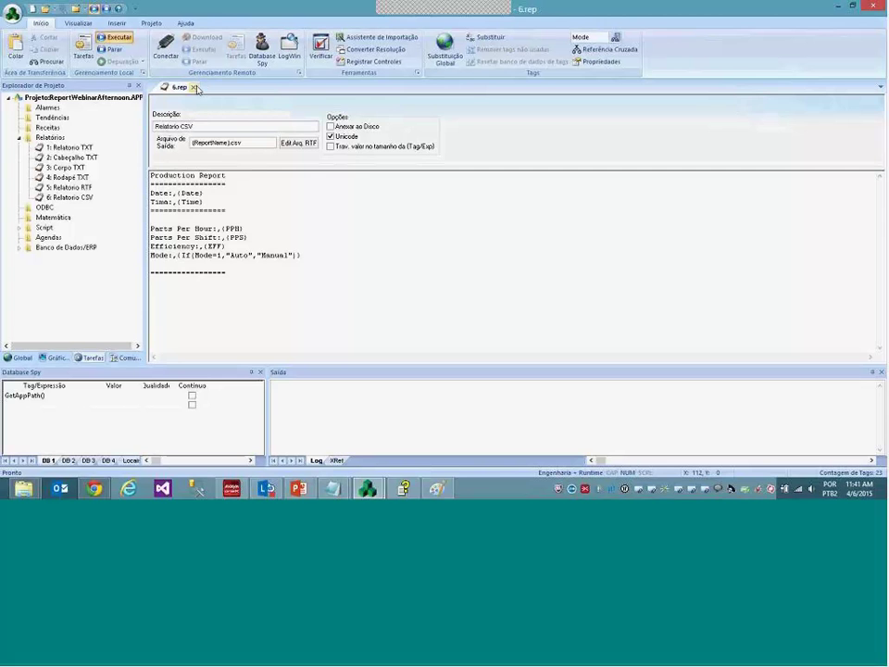
pyautogui.click(193, 87)
# Open the Inicial screen and change the lowest Relatório RTF button's command to $Report("Disk:6.rep")
pyautogui.click(56, 358)
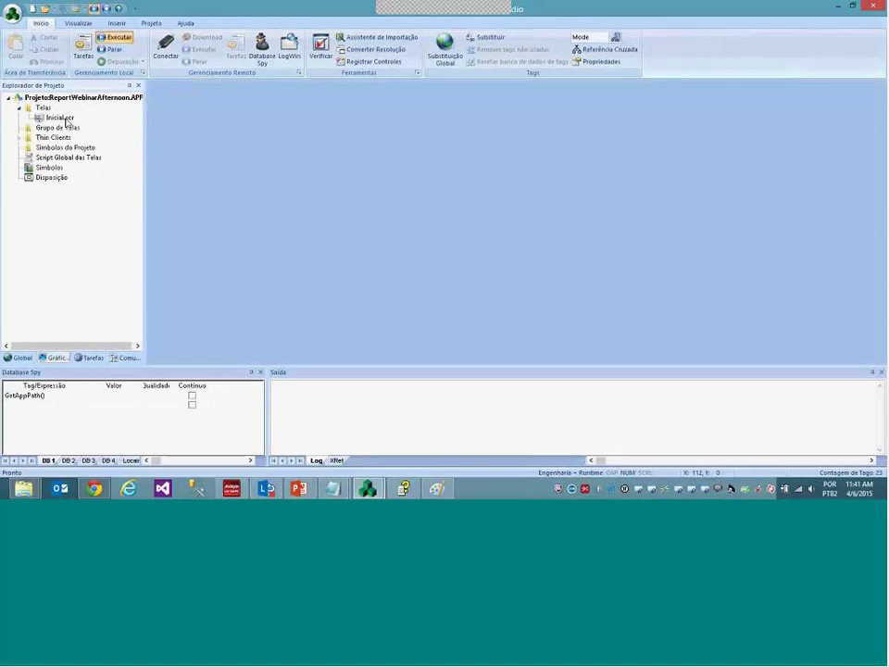
pyautogui.doubleClick(66, 122)
pyautogui.scroll(-5, 246, 222)
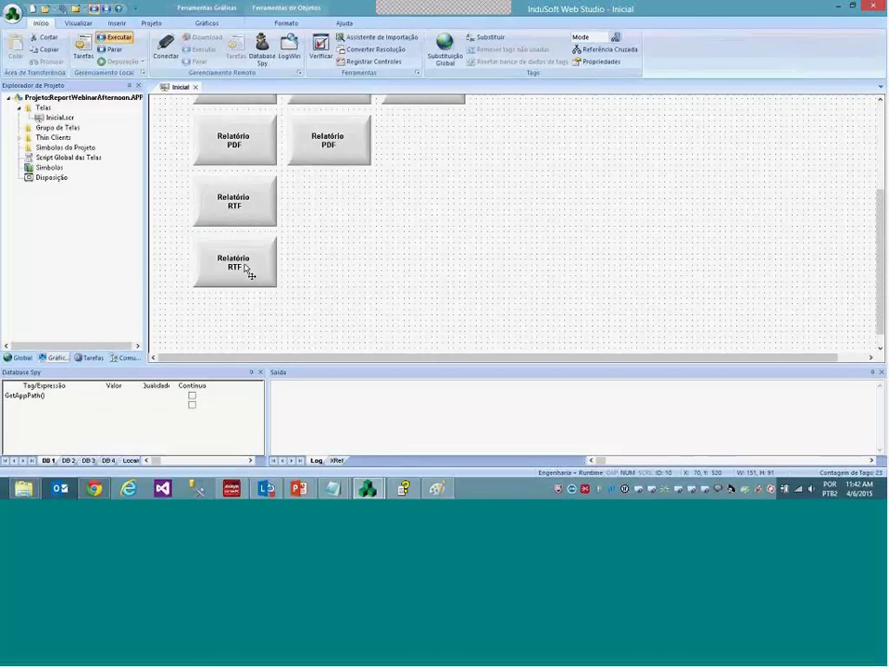
pyautogui.click(244, 270)
pyautogui.doubleClick(244, 271)
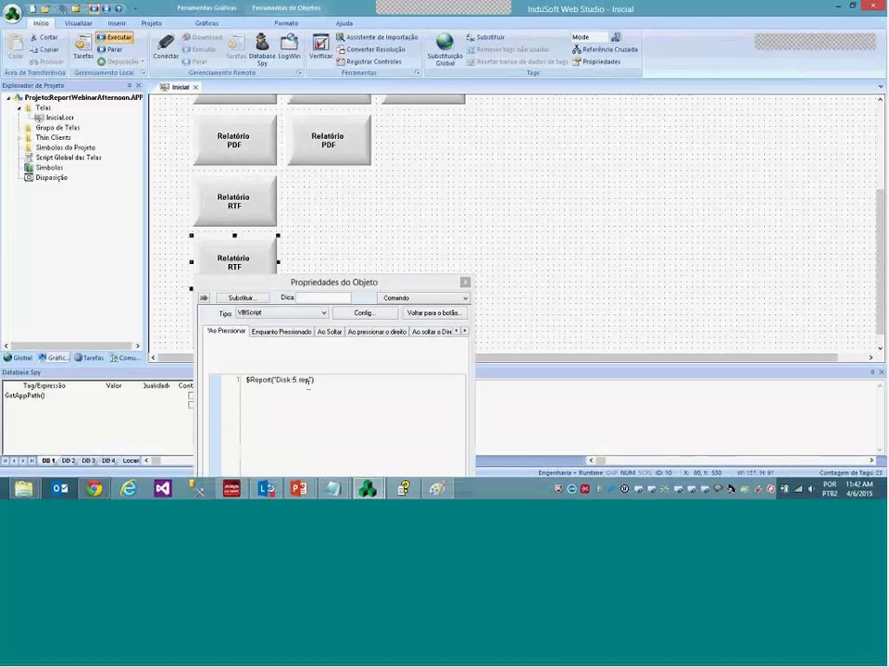
pyautogui.click(300, 380)
pyautogui.press('BackSpace')
pyautogui.press('BackSpace')
pyautogui.write('6.')
# Change the second line of the lowest button's caption to CSV and deselect the button
pyautogui.click(423, 298)
pyautogui.click(428, 318)
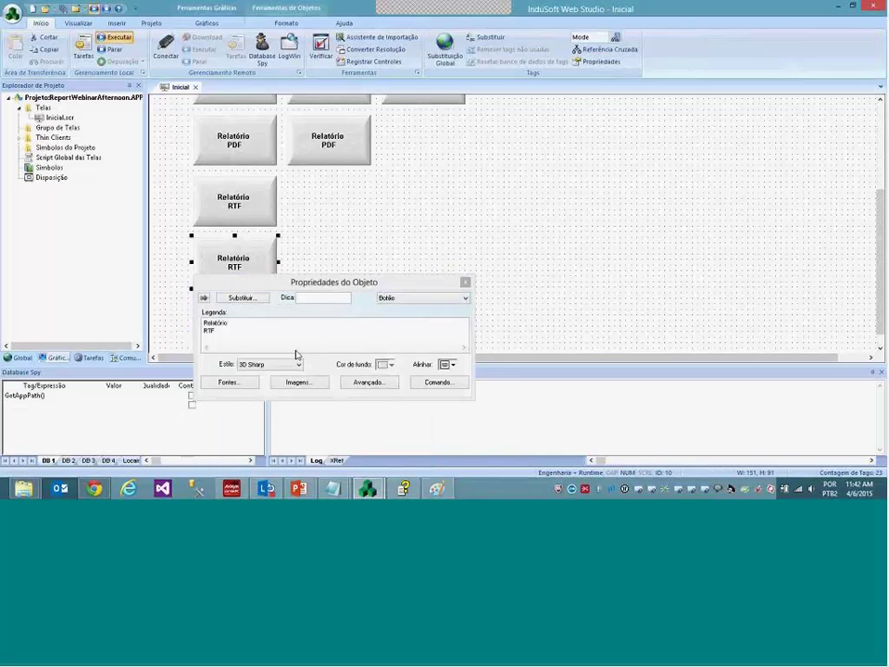
pyautogui.click(260, 332)
pyautogui.press('BackSpace')
pyautogui.press('BackSpace')
pyautogui.press('BackSpace')
pyautogui.write('CSV')
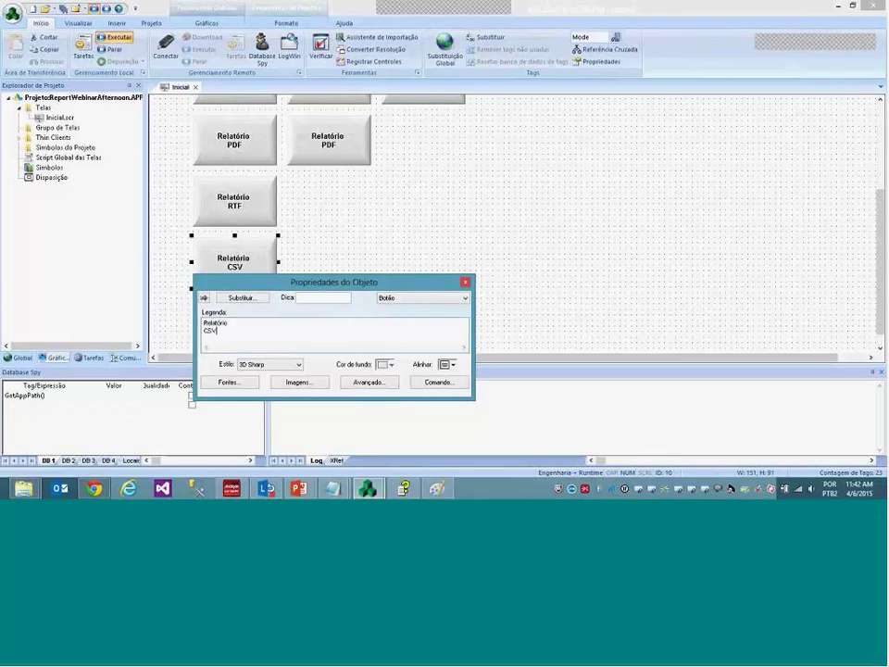
pyautogui.click(324, 242)
# Close the Inicial screen with its changes saved and run the project again
pyautogui.click(199, 89)
pyautogui.press('Return')
pyautogui.click(111, 39)
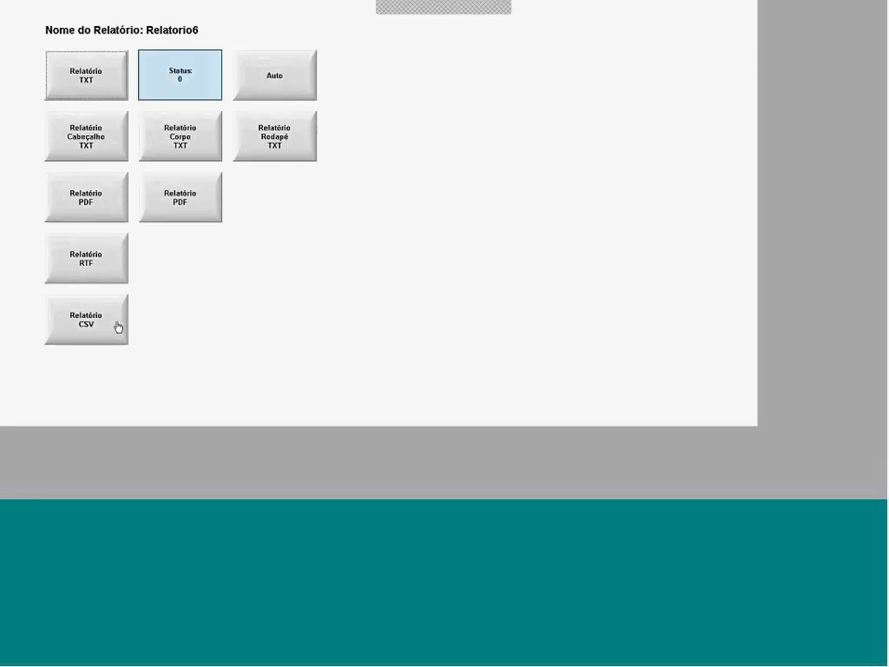
# Set the report name to Relatorio7 on the running screen and generate the CSV report
pyautogui.doubleClick(214, 31)
pyautogui.click(218, 34)
pyautogui.press('BackSpace')
pyautogui.write('7')
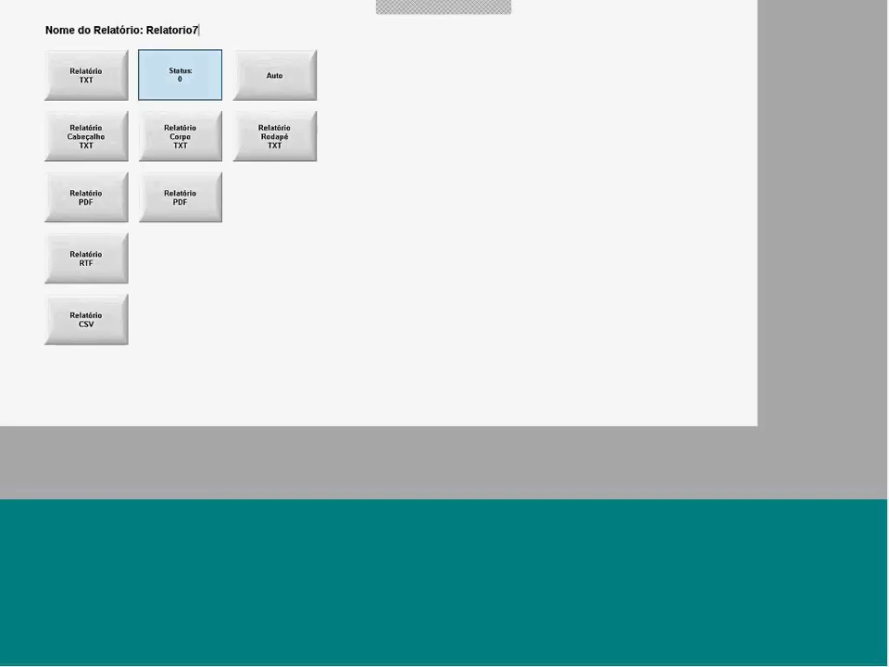
pyautogui.click(92, 329)
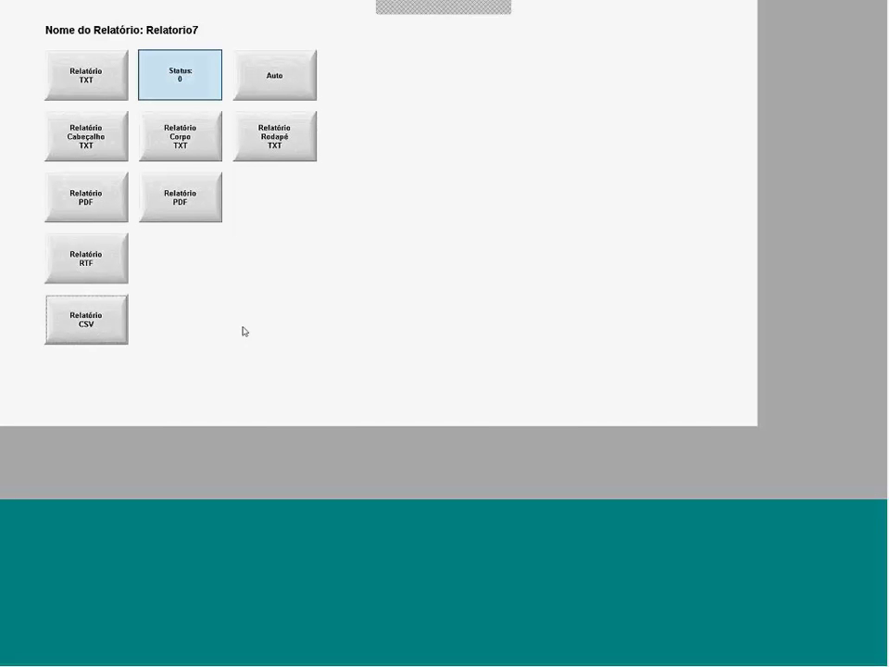
# Switch to the ReportWebinarAfternoon project folder and open the RELATORIO7 CSV file in Excel
pyautogui.hotkey('alt', 'Tab')
pyautogui.hotkey('alt', 'Tab')
pyautogui.hotkey('alt', 'Tab')
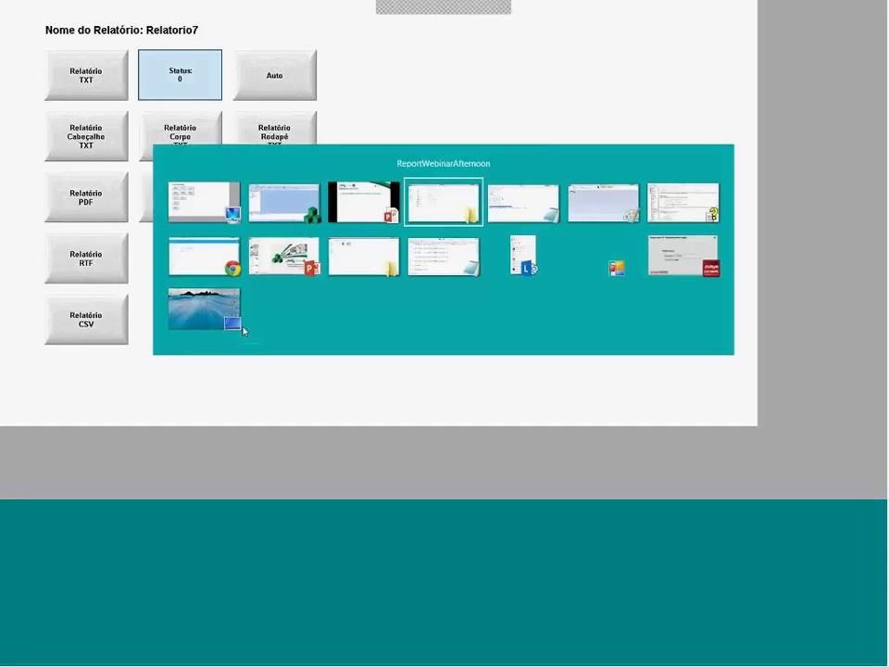
pyautogui.click(162, 270)
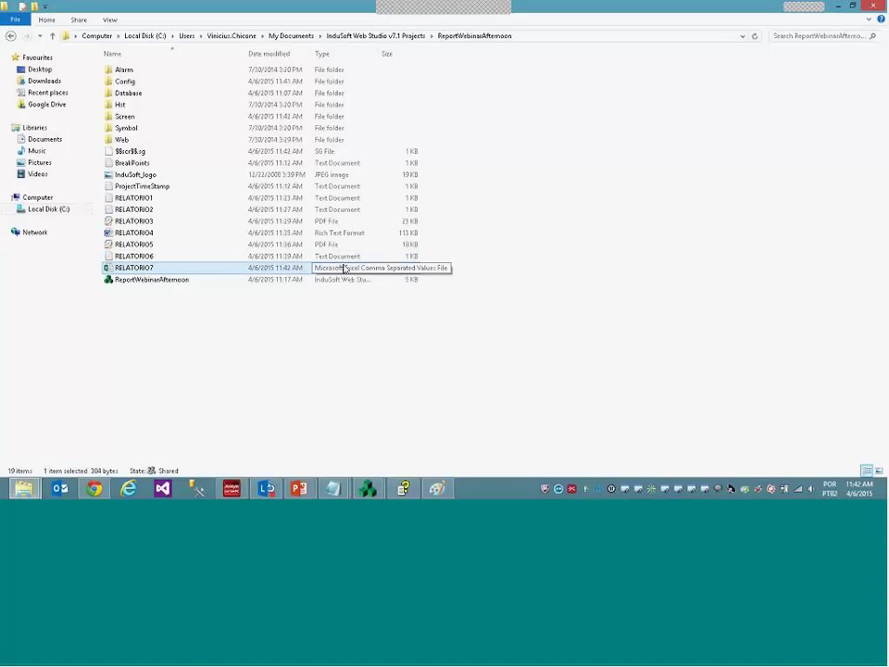
pyautogui.doubleClick(107, 267)
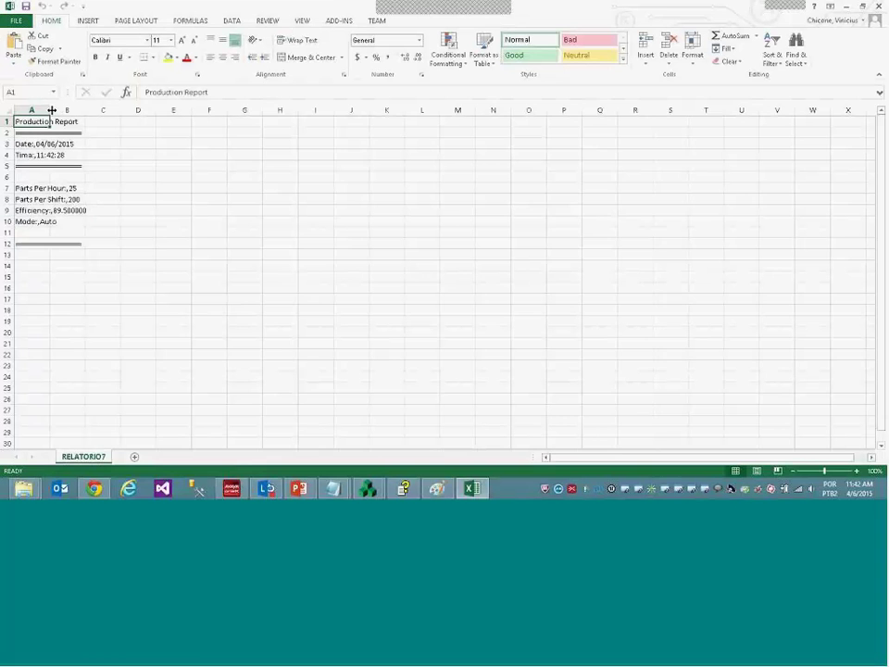
# Fit column A's width to its contents and examine the date and time rows
pyautogui.doubleClick(52, 110)
pyautogui.moveTo(61, 144)
pyautogui.mouseDown()
pyautogui.moveTo(55, 233)
pyautogui.moveTo(60, 155)
pyautogui.mouseUp()
pyautogui.click(46, 121)
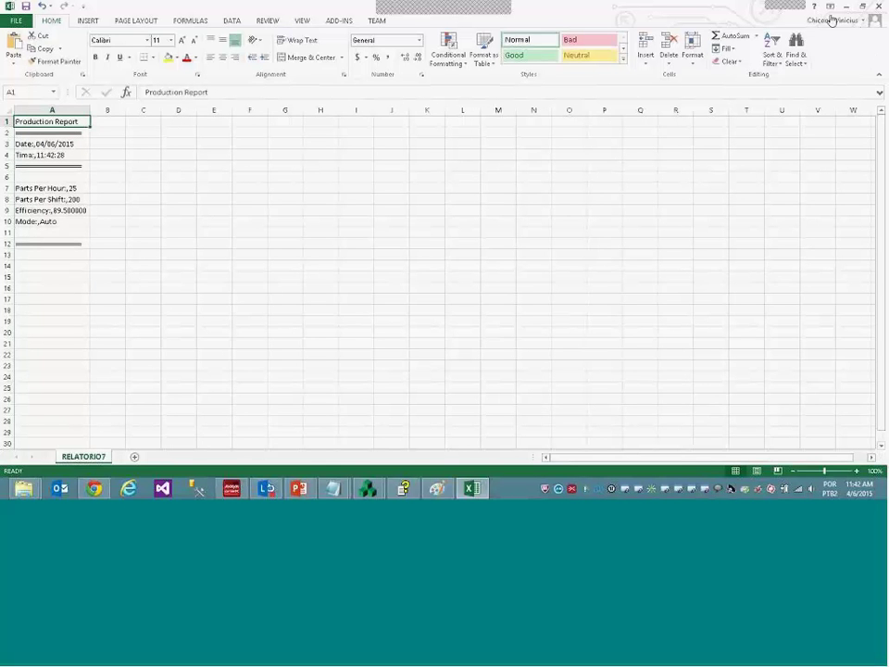
pyautogui.click(19, 21)
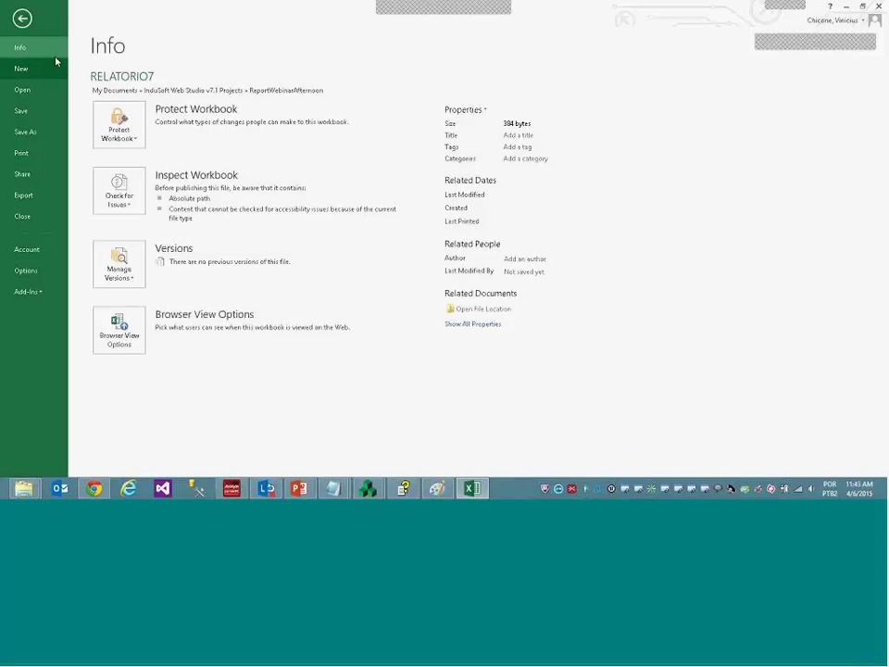
pyautogui.click(22, 18)
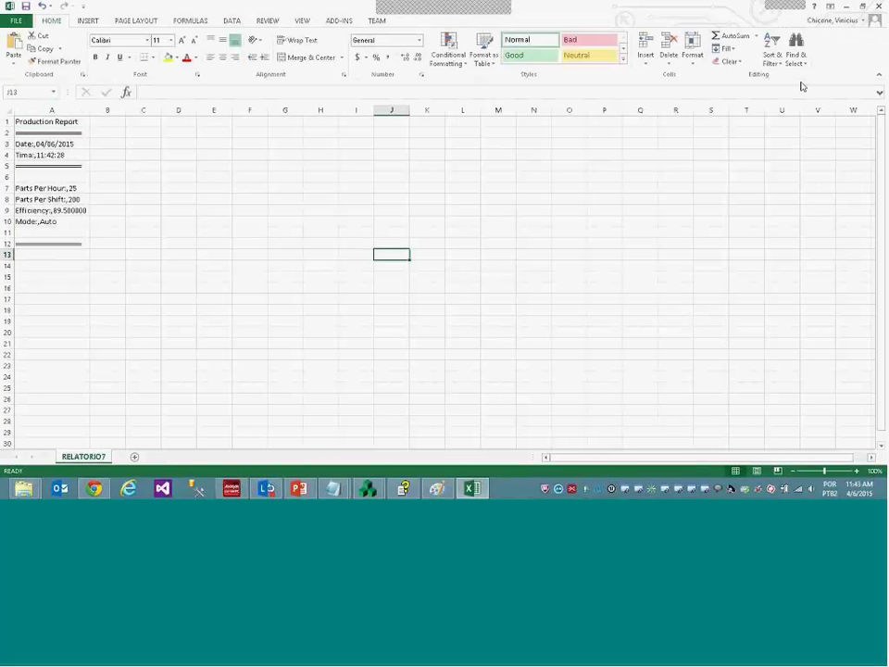
pyautogui.click(865, 23)
pyautogui.moveTo(690, 4); pyautogui.dragTo(734, 64)
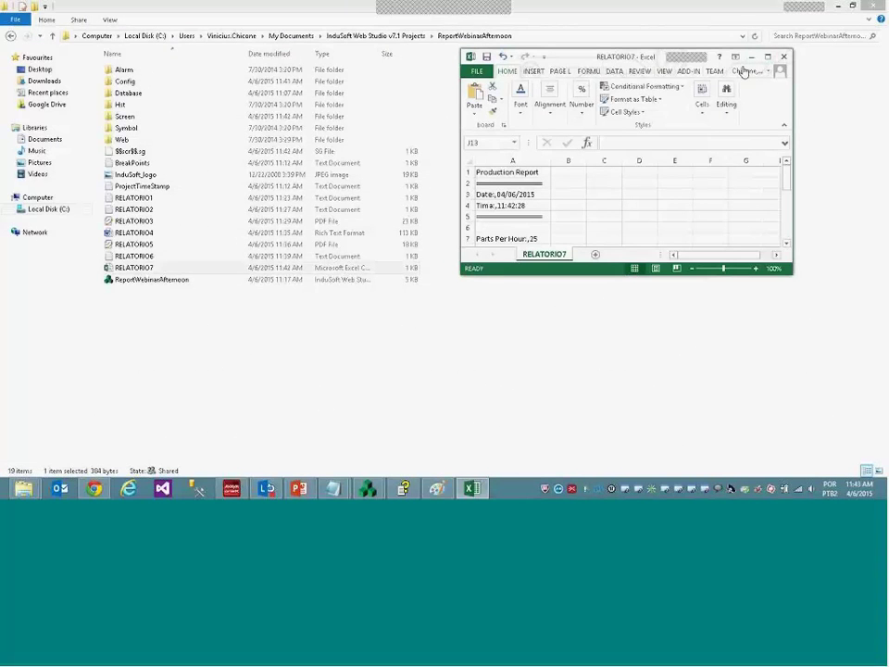
pyautogui.click(768, 57)
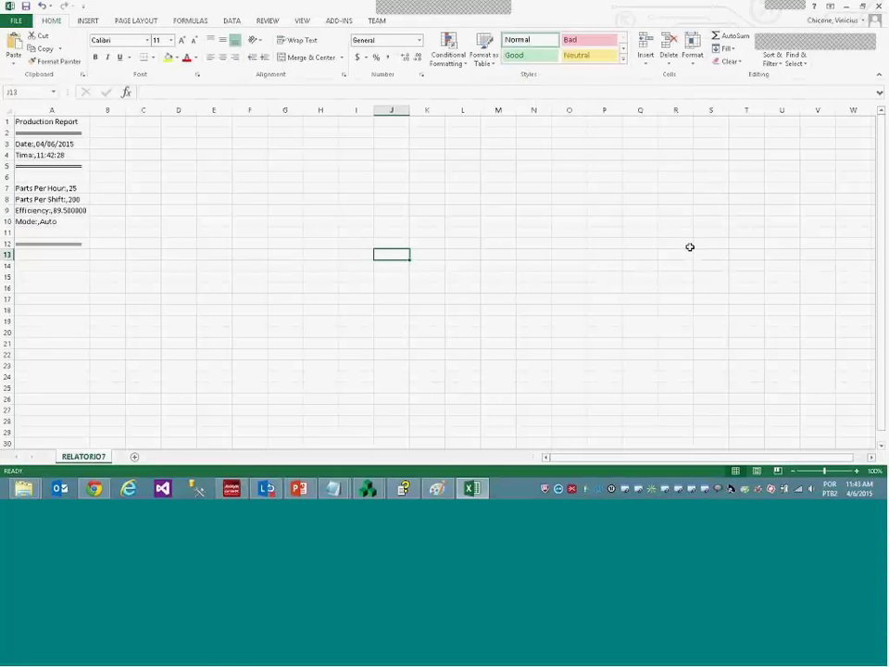
pyautogui.rightClick(80, 457)
pyautogui.press('Escape')
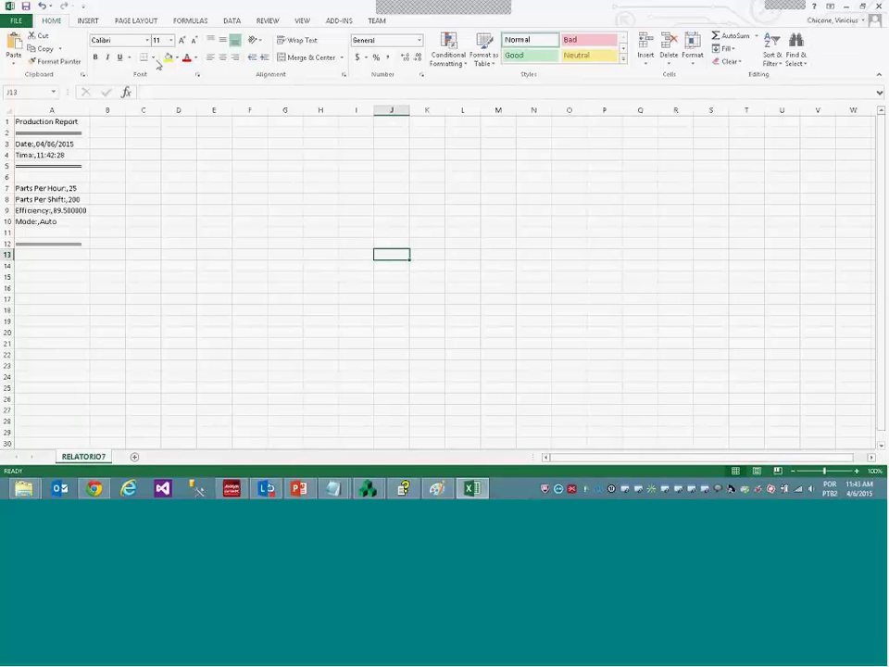
# Browse the computer for a file to open, starting in the ReportWebinarAfternoon folder
pyautogui.click(16, 20)
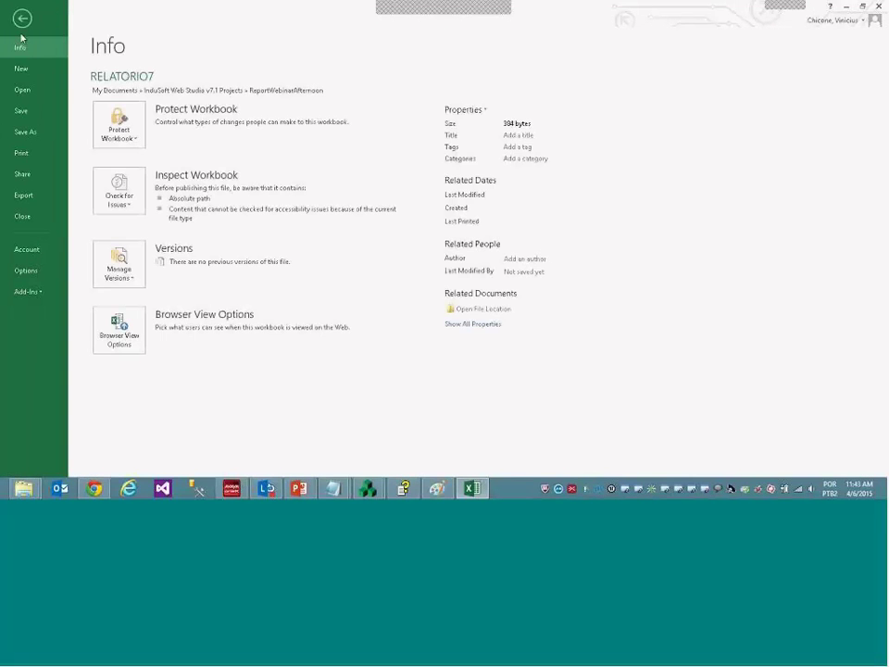
pyautogui.click(26, 92)
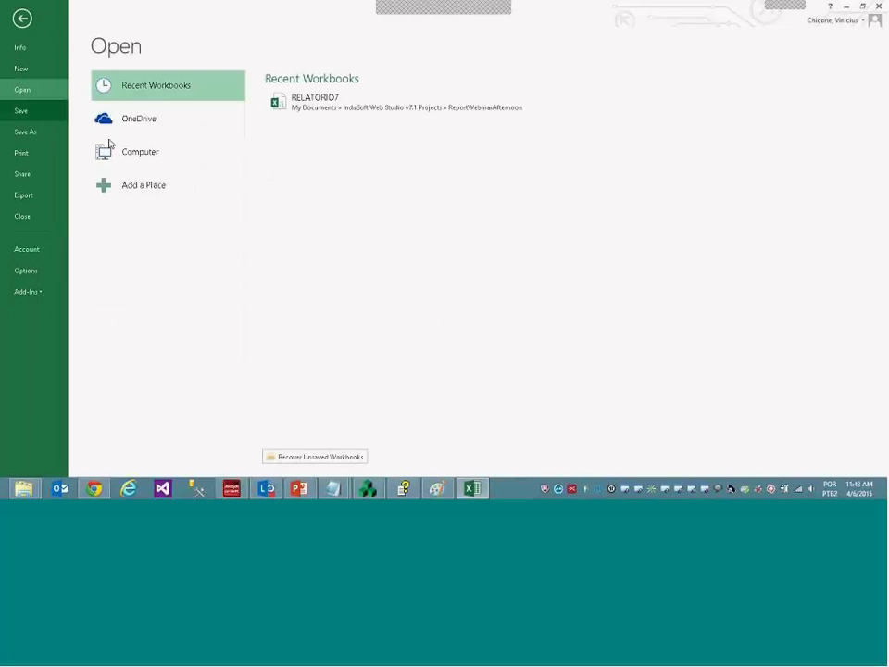
pyautogui.click(146, 190)
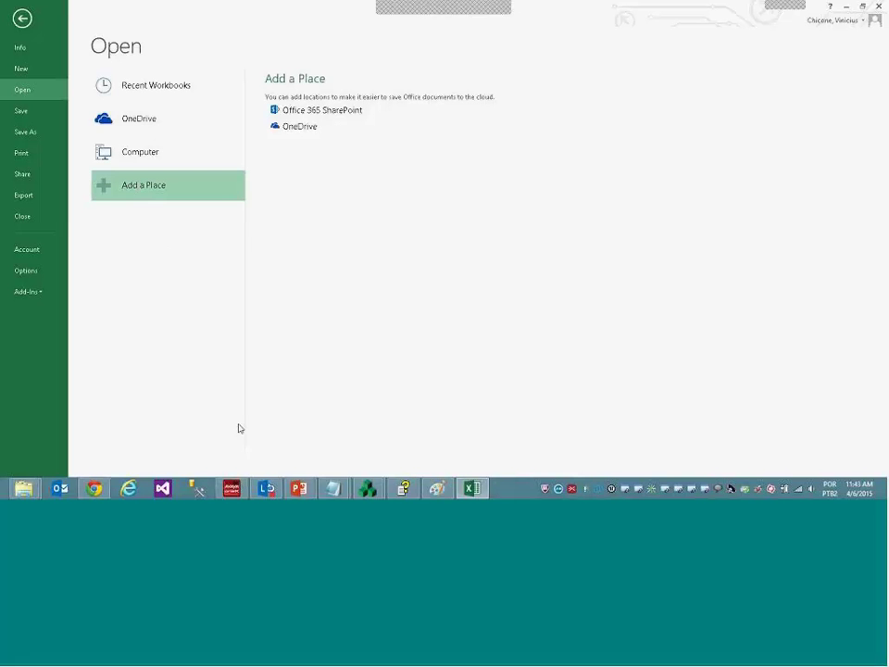
pyautogui.click(24, 93)
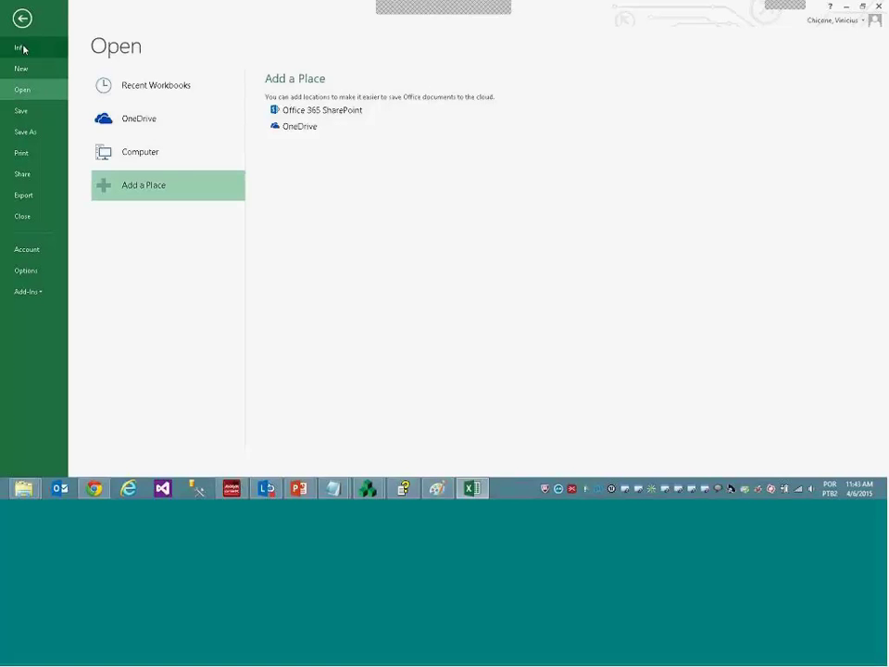
pyautogui.click(23, 49)
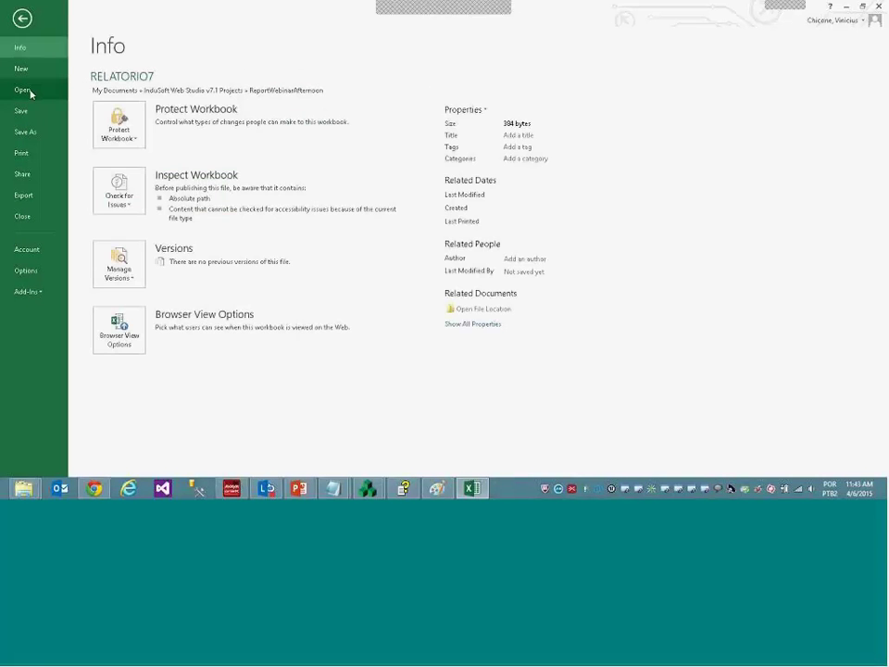
pyautogui.click(31, 89)
pyautogui.click(141, 153)
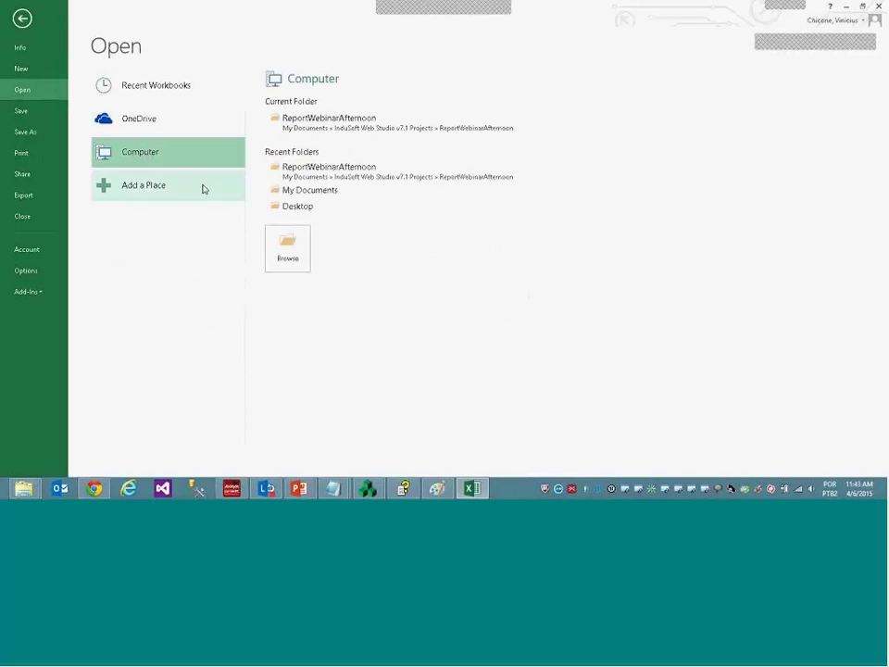
pyautogui.click(294, 252)
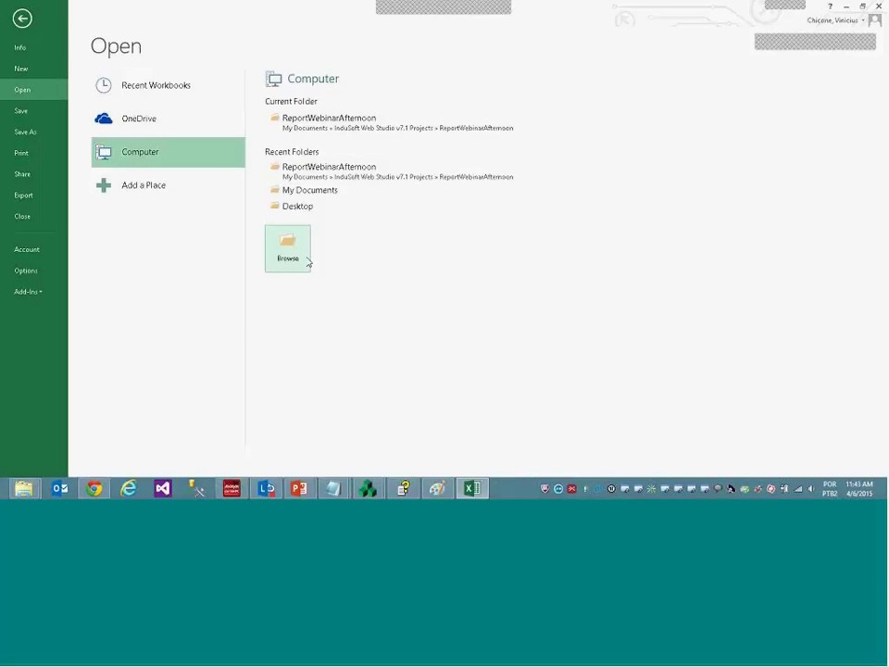
pyautogui.moveTo(380, 148); pyautogui.dragTo(430, 107)
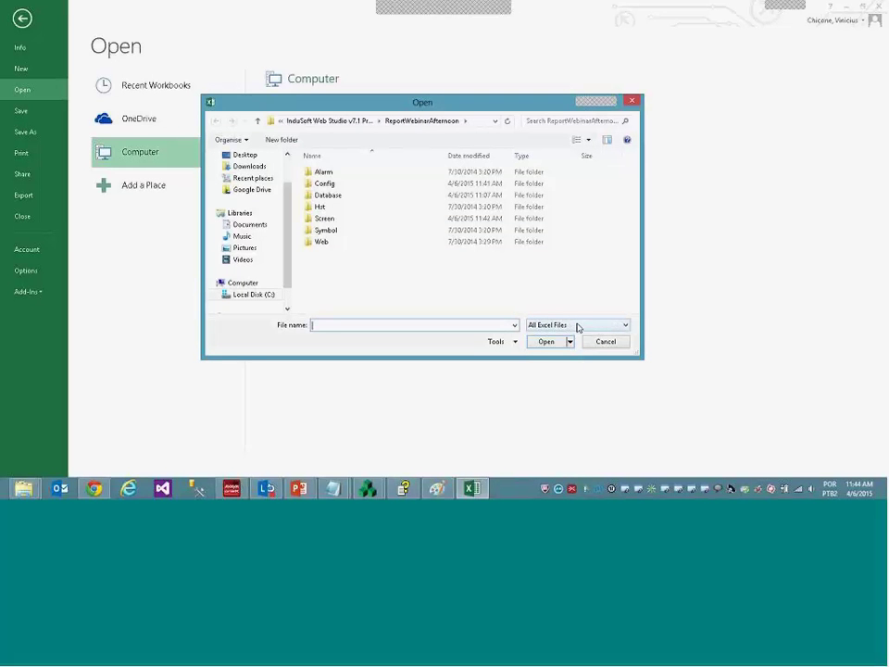
# Limit the file list to Text Files and reopen RELATORIO7, agreeing to discard changes in the open copy
pyautogui.click(547, 326)
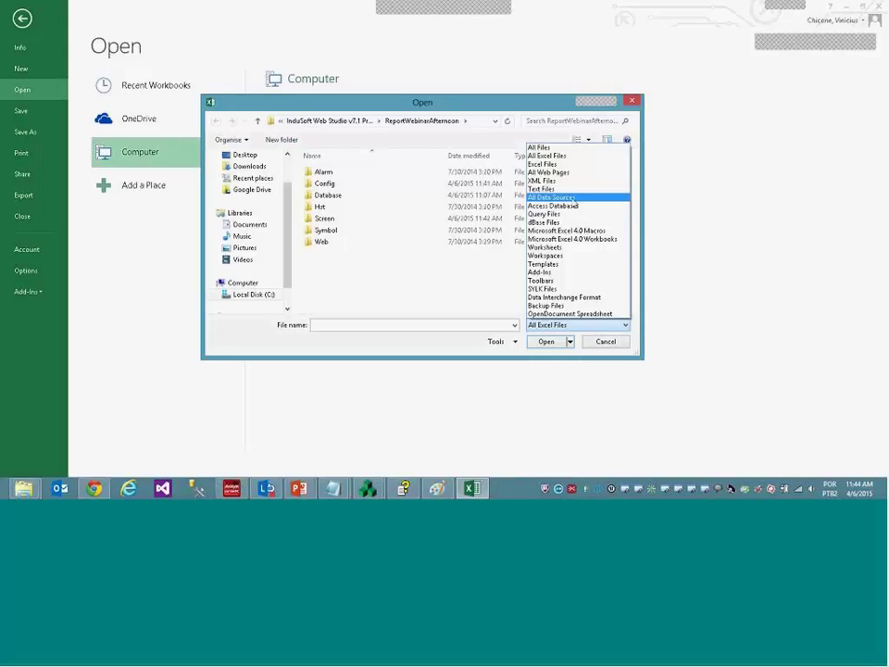
pyautogui.click(572, 189)
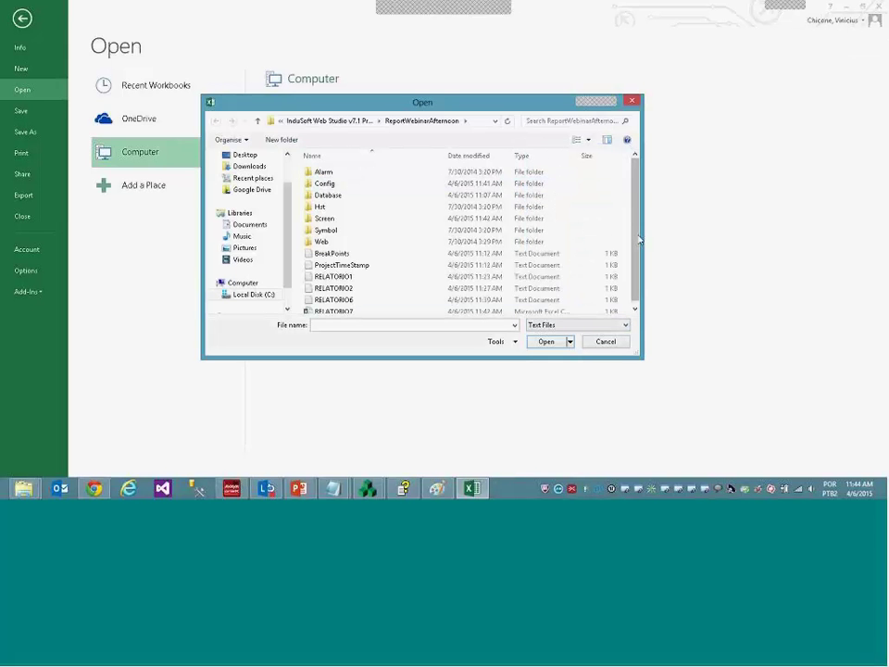
pyautogui.scroll(-1, 595, 305)
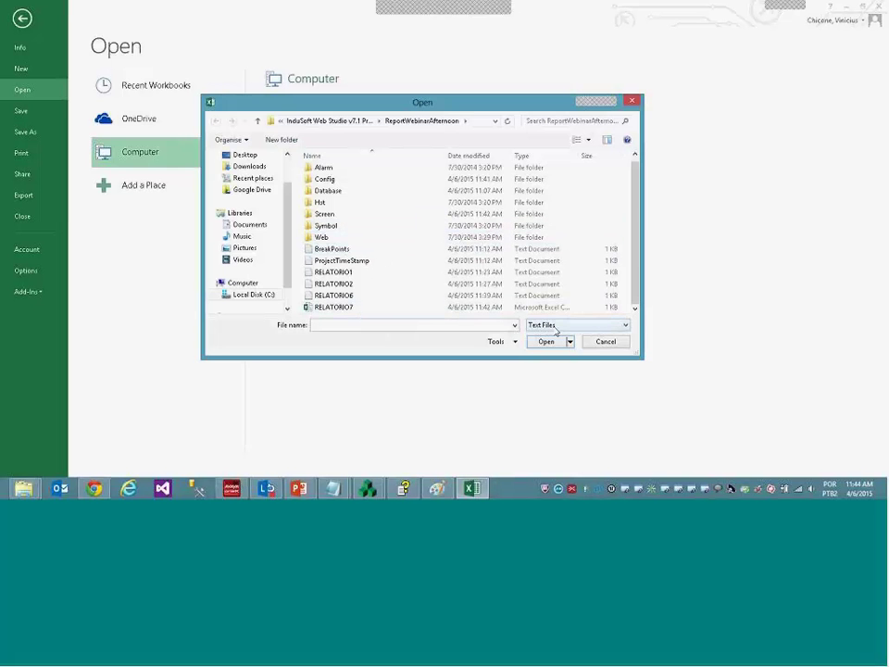
pyautogui.doubleClick(348, 309)
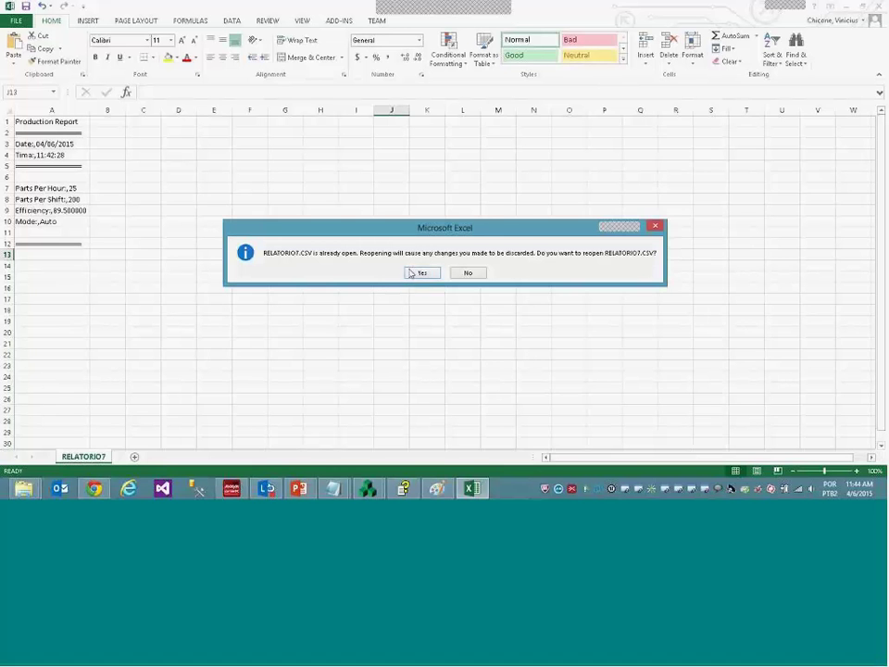
pyautogui.click(420, 273)
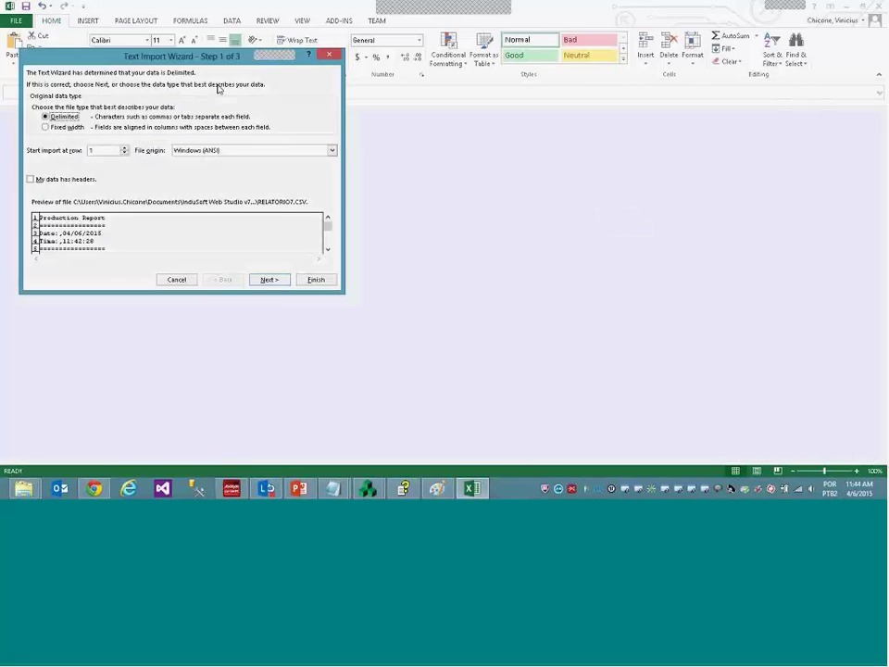
# Import RELATORIO7 as delimited text using only the comma as delimiter, with Tab turned off
pyautogui.moveTo(213, 54); pyautogui.dragTo(466, 126)
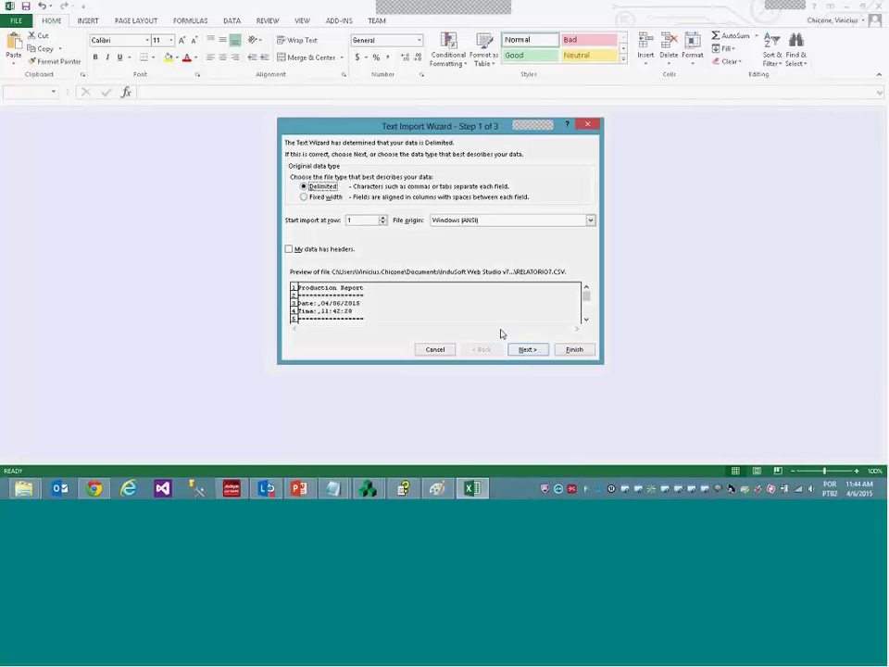
pyautogui.click(524, 350)
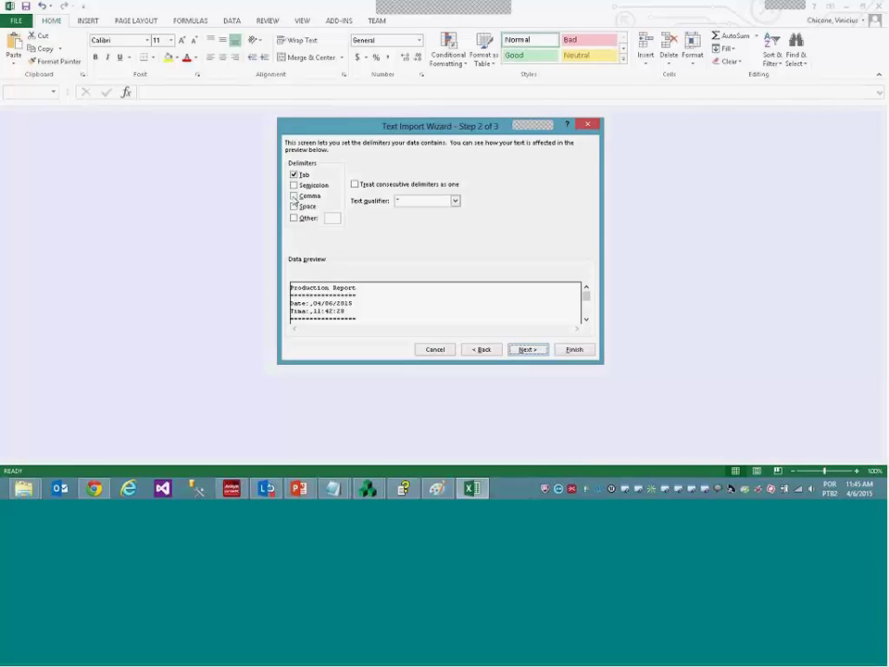
pyautogui.click(295, 197)
pyautogui.click(294, 174)
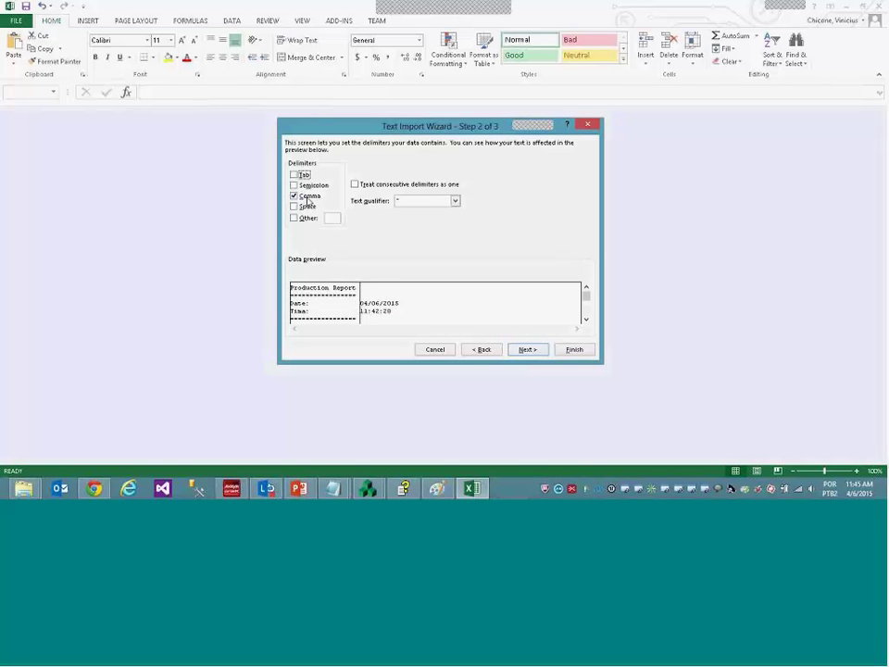
pyautogui.click(524, 350)
pyautogui.click(572, 350)
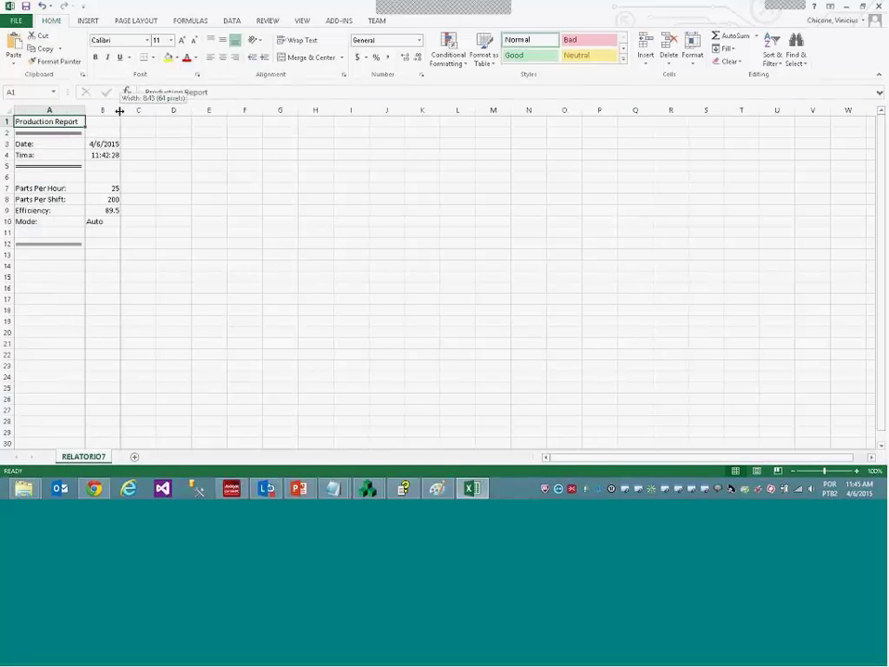
# Fit column B's width to its contents and examine the separated report labels and values in columns A and B
pyautogui.doubleClick(120, 110)
pyautogui.click(113, 240)
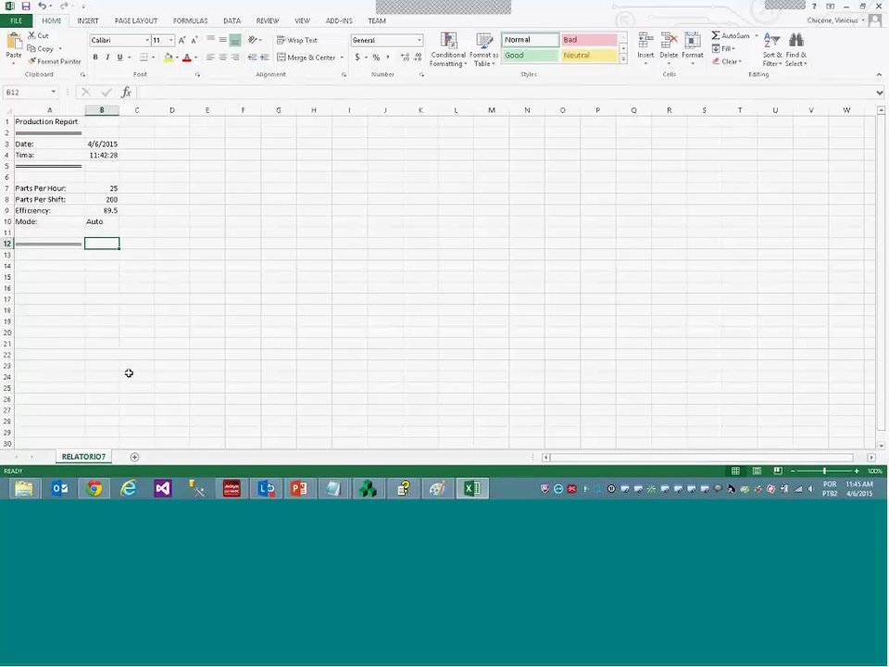
pyautogui.moveTo(58, 142); pyautogui.dragTo(56, 222)
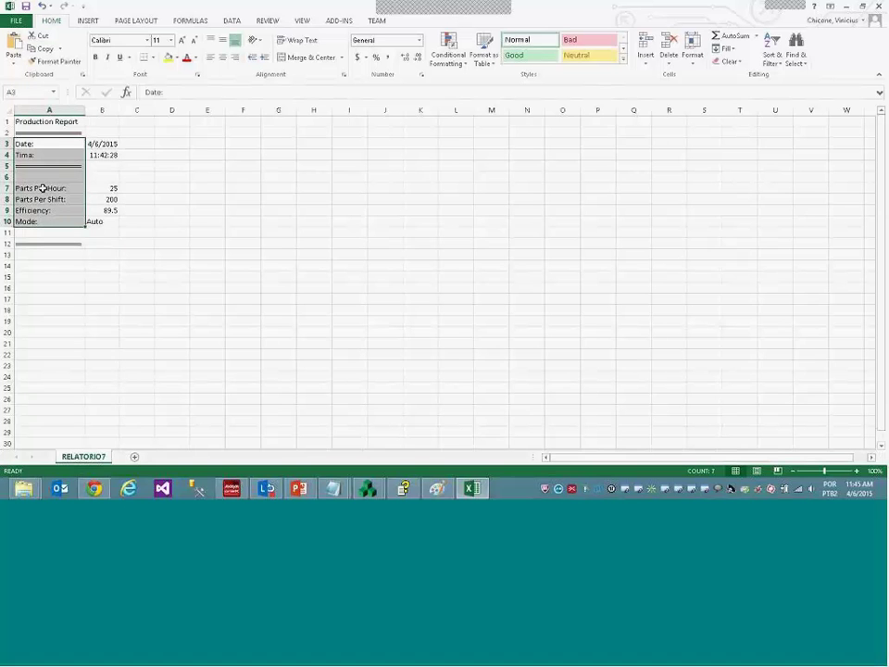
pyautogui.click(46, 155)
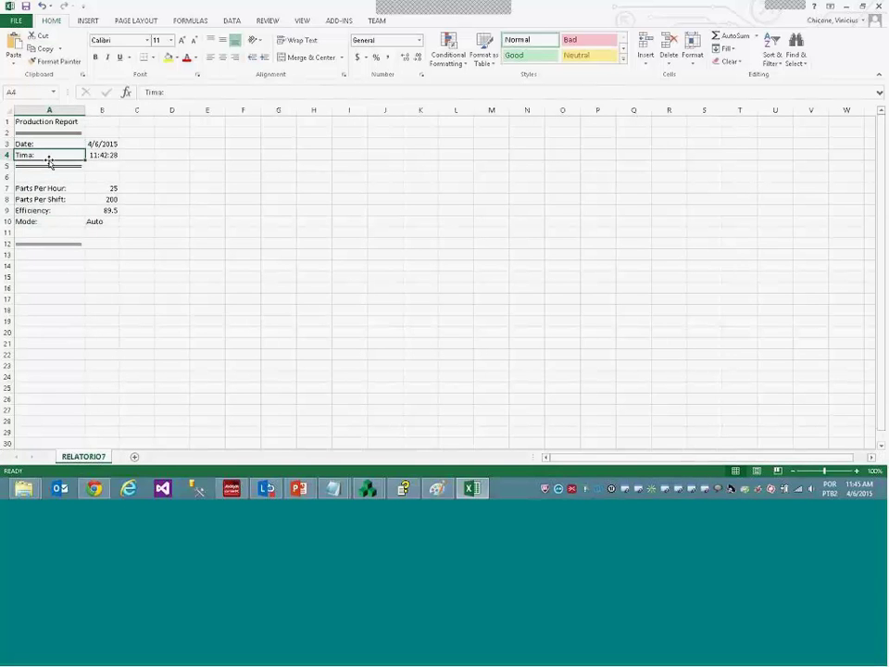
pyautogui.moveTo(56, 122); pyautogui.dragTo(100, 221)
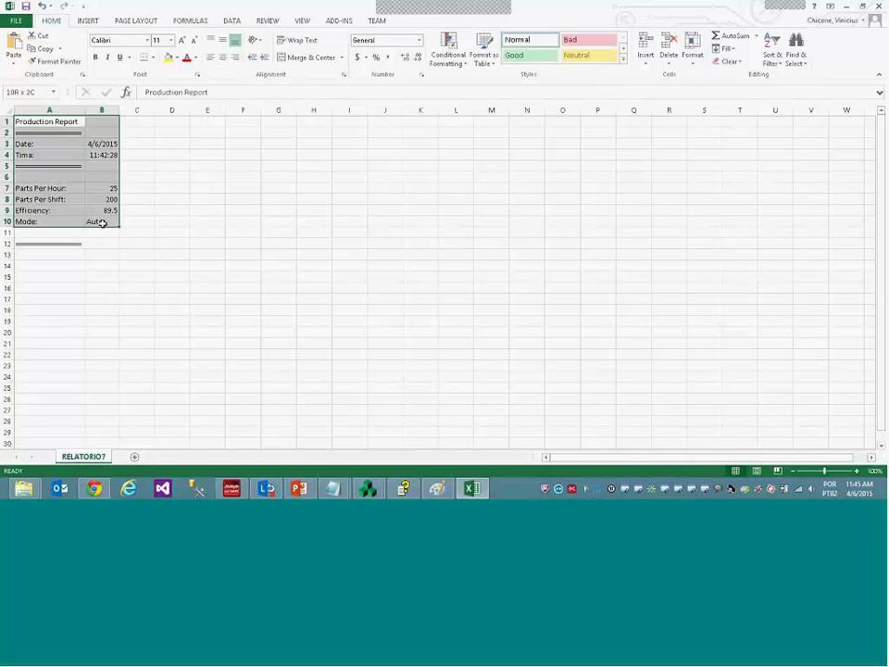
pyautogui.click(92, 170)
pyautogui.click(91, 144)
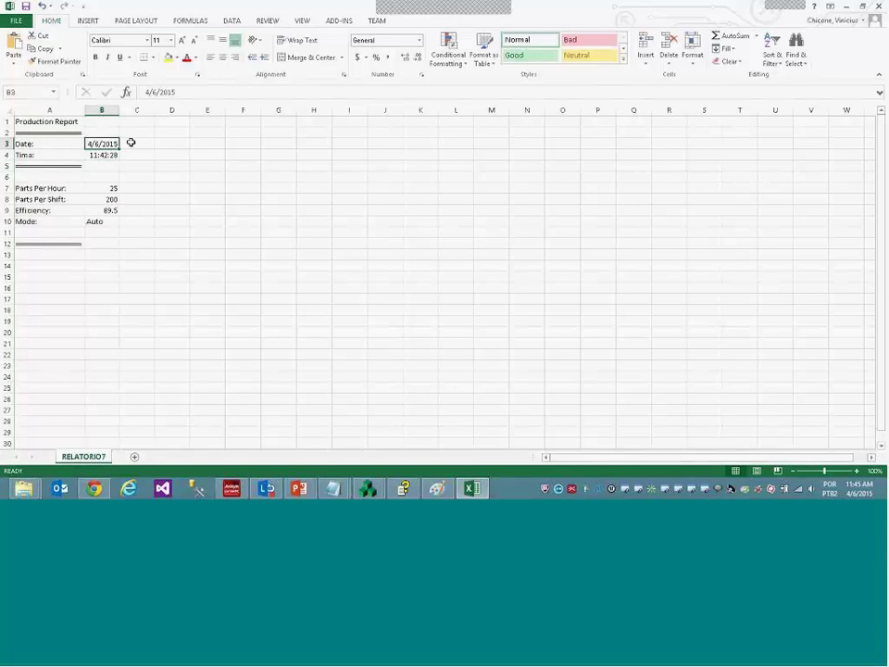
pyautogui.click(141, 144)
pyautogui.click(171, 146)
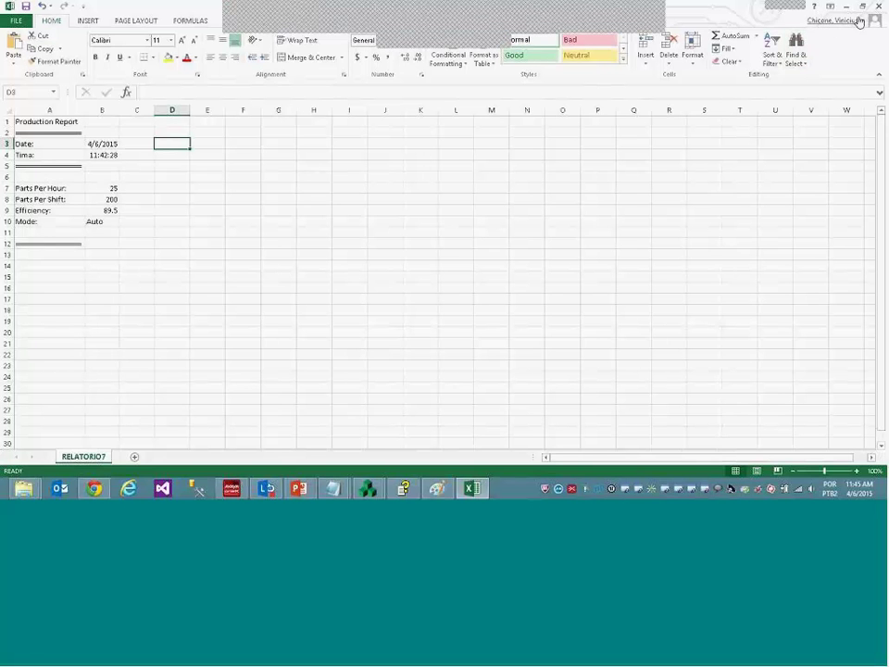
# Close the RELATORIO7 workbook without saving its changes and switch to InduSoft Web Studio
pyautogui.click(405, 248)
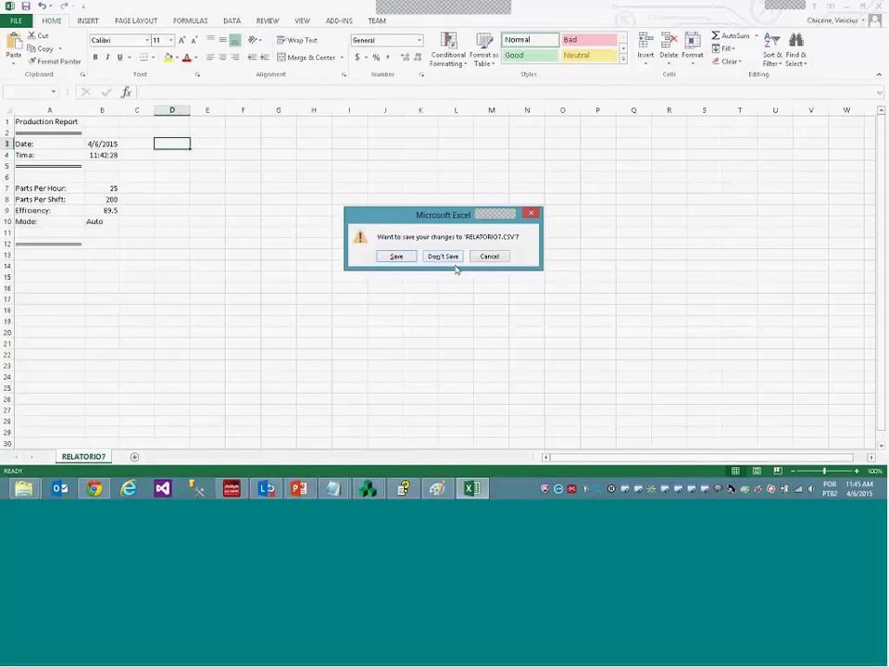
pyautogui.click(445, 257)
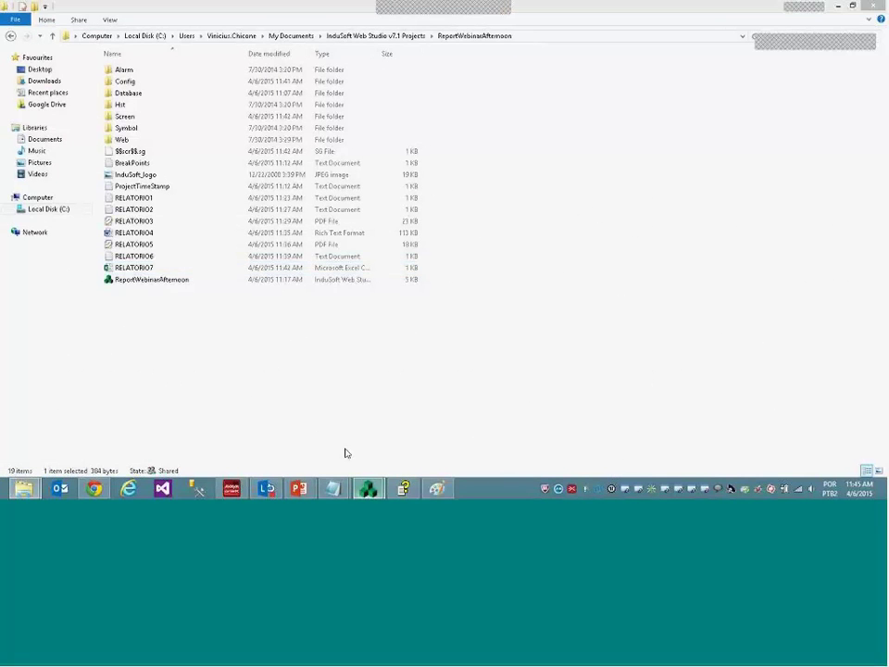
pyautogui.click(364, 423)
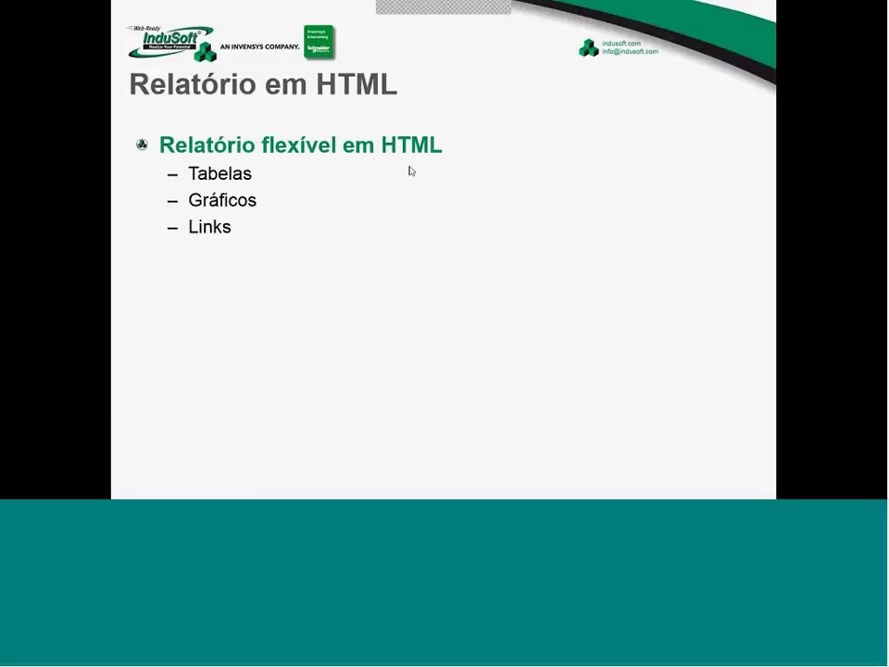
pyautogui.hotkey('alt', 'Tab')
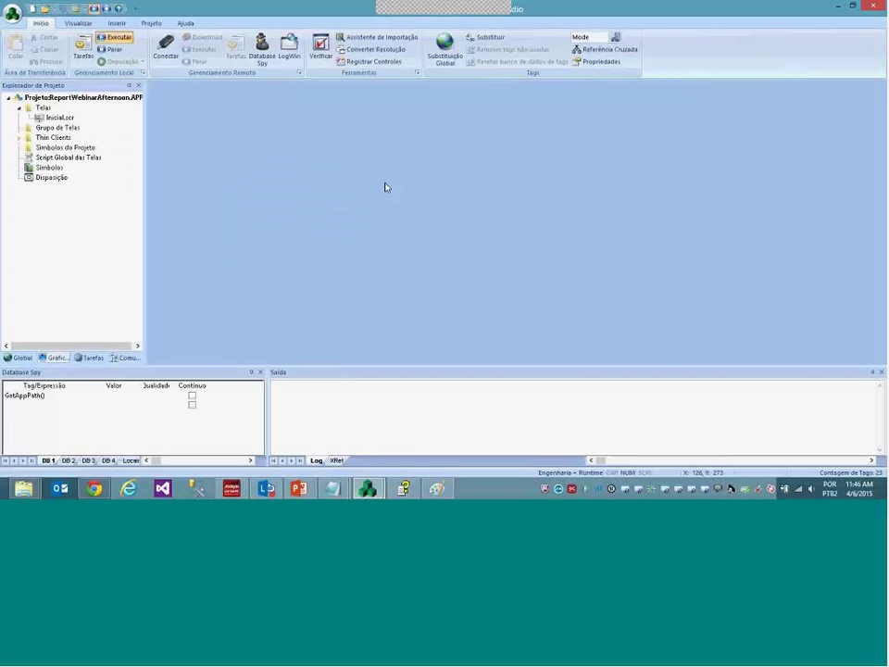
# Select the report code in the HTML Notepad file and return to the project's Relatórios folder in InduSoft Web Studio
pyautogui.moveTo(332, 488)
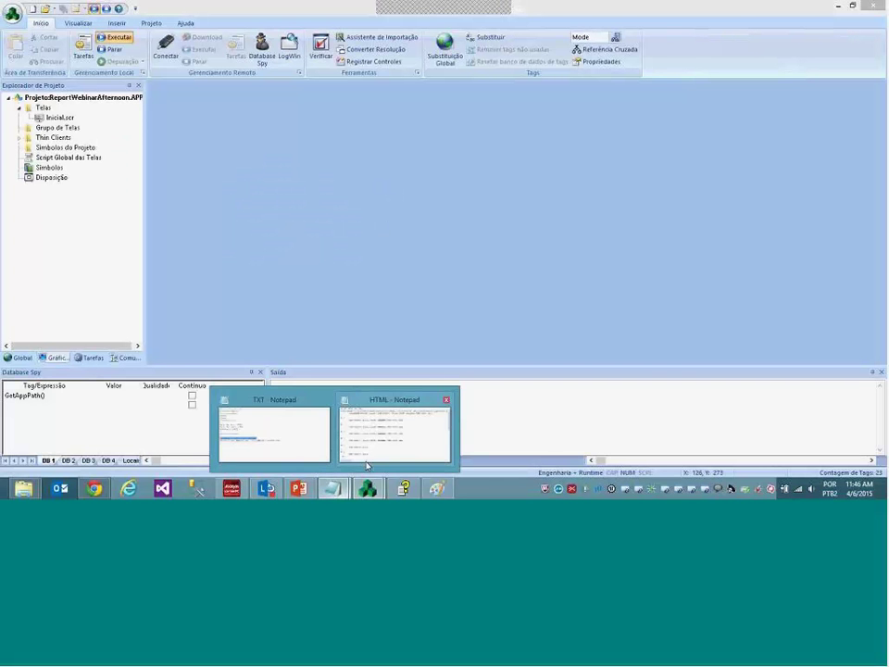
pyautogui.click(394, 426)
pyautogui.moveTo(24, 94); pyautogui.dragTo(111, 292)
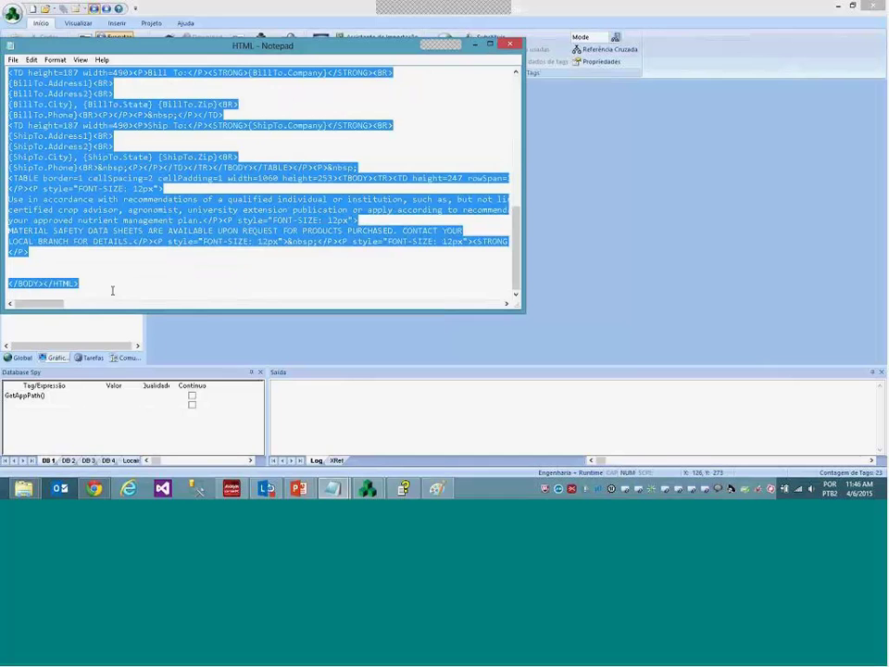
pyautogui.click(118, 318)
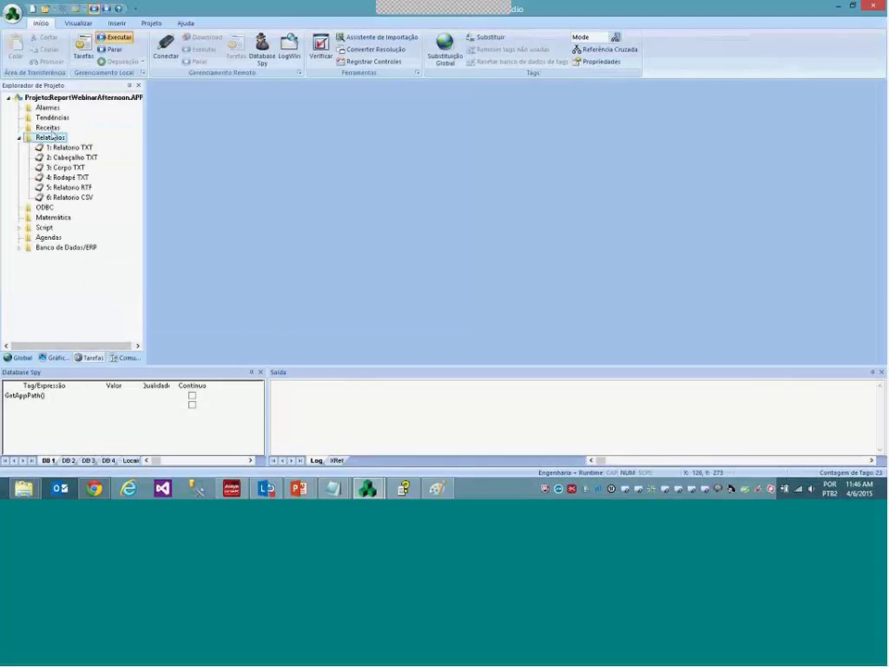
# Insert a new report in the Relatórios folder with the prepared HTML code as its body and describe it as Relatorio HTML
pyautogui.rightClick(58, 139)
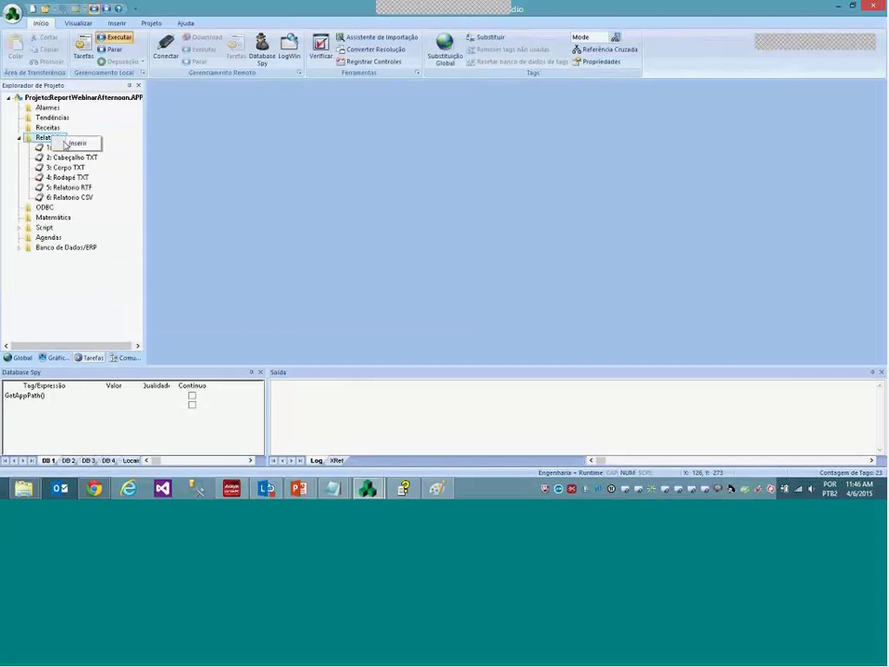
pyautogui.click(66, 145)
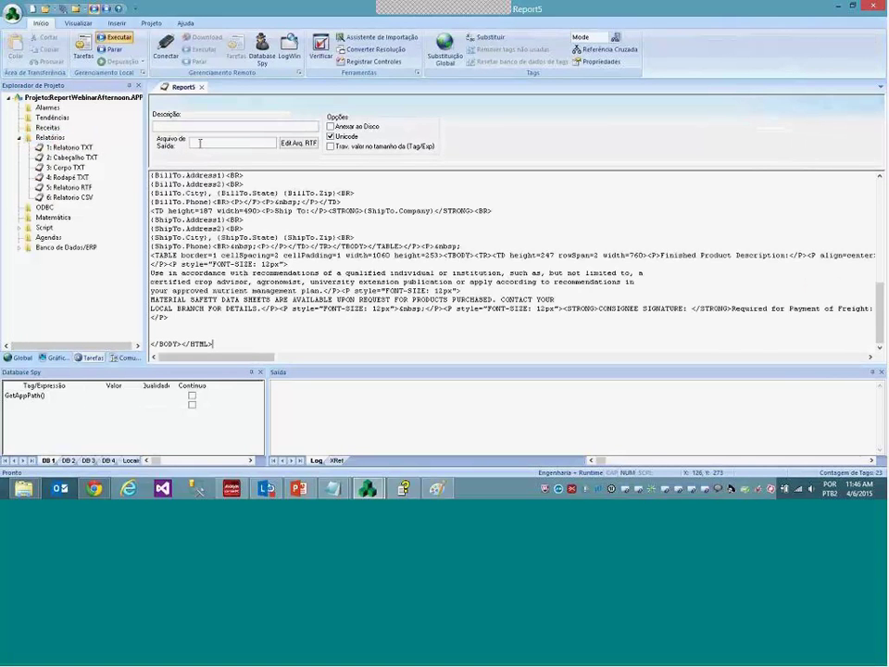
pyautogui.click(191, 127)
pyautogui.write('Re')
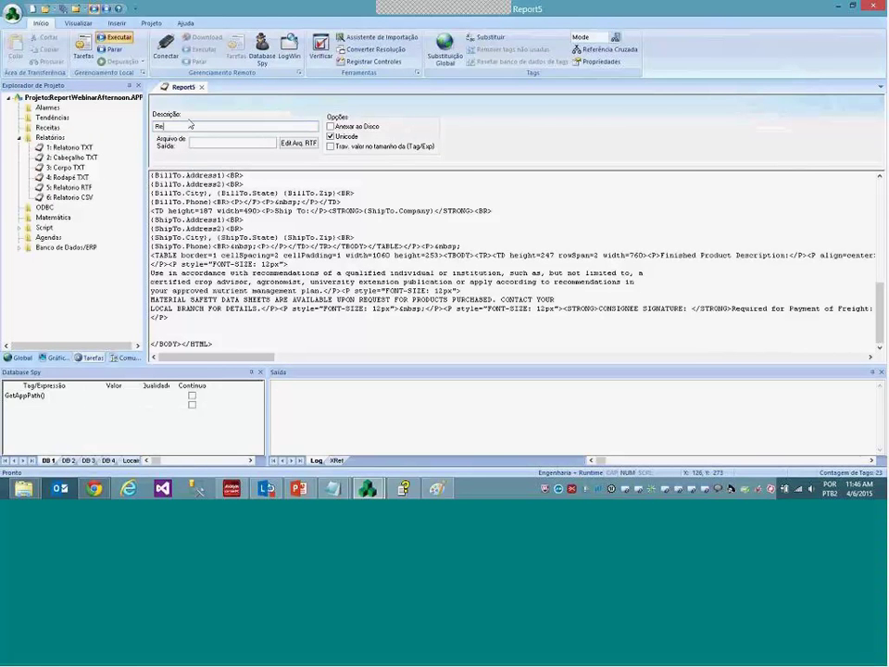
pyautogui.write('latorio HTML')
# Set the HTML report's output file to {ReportName}.html
pyautogui.click(193, 143)
pyautogui.write('{Re')
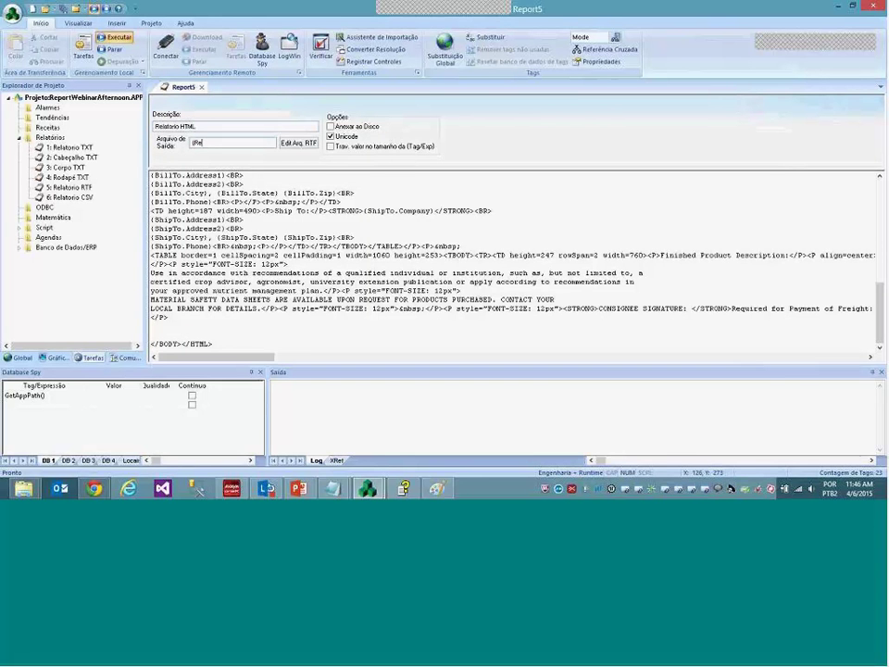
pyautogui.write('portName}')
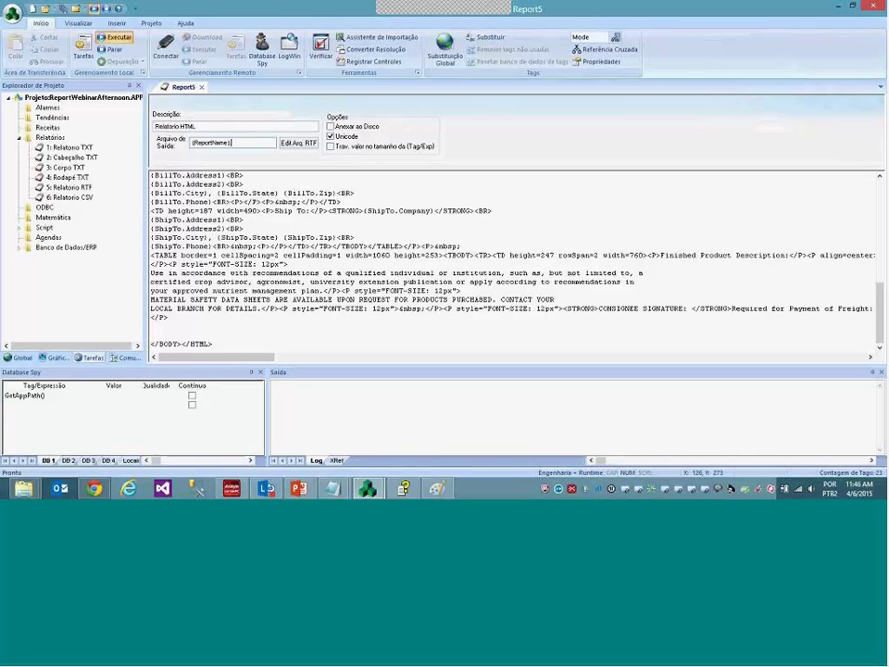
pyautogui.write('.html')
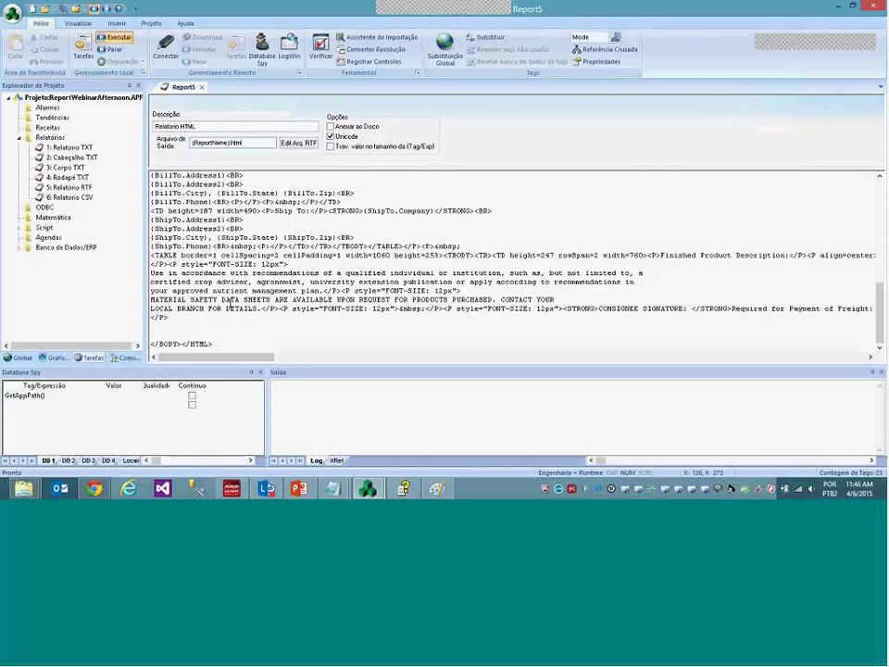
# Review the report's HTML code from the opening HTML tag through the heading styles to the closing BODY and HTML tags
pyautogui.scroll(15, 221, 280)
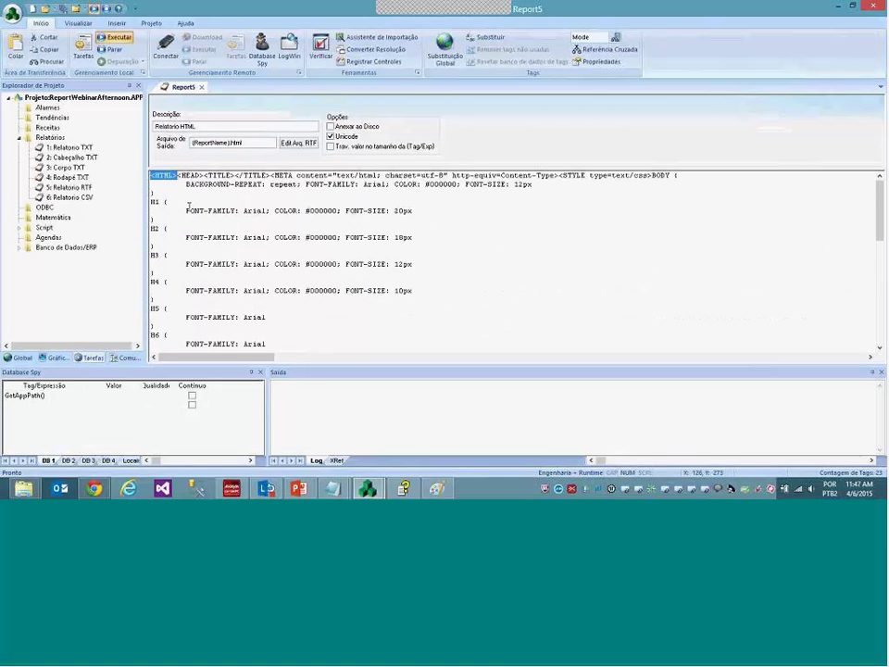
pyautogui.moveTo(187, 211); pyautogui.dragTo(413, 212)
pyautogui.click(335, 276)
pyautogui.scroll(-8, 334, 276)
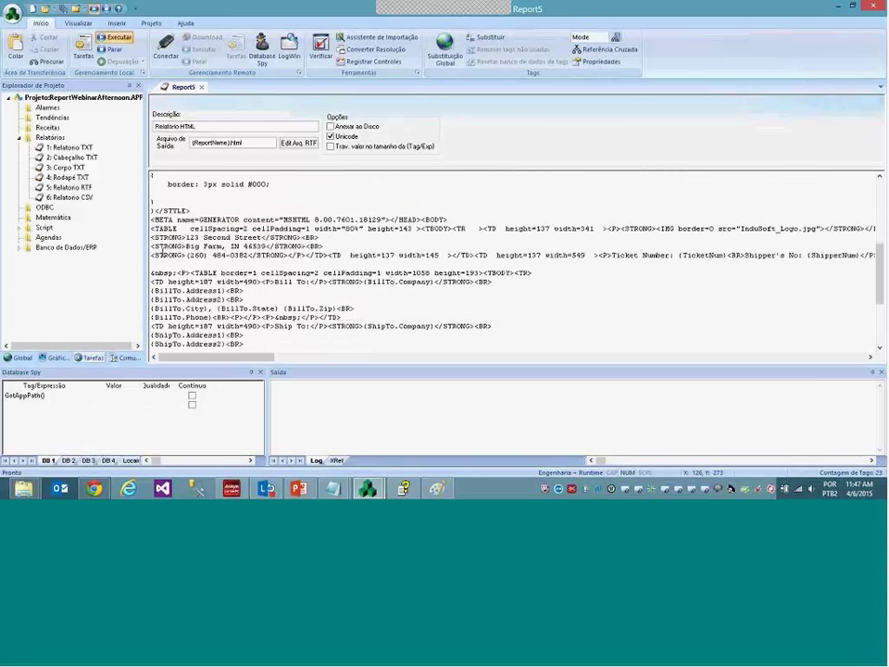
pyautogui.scroll(-3, 167, 330)
pyautogui.moveTo(212, 344); pyautogui.dragTo(152, 344)
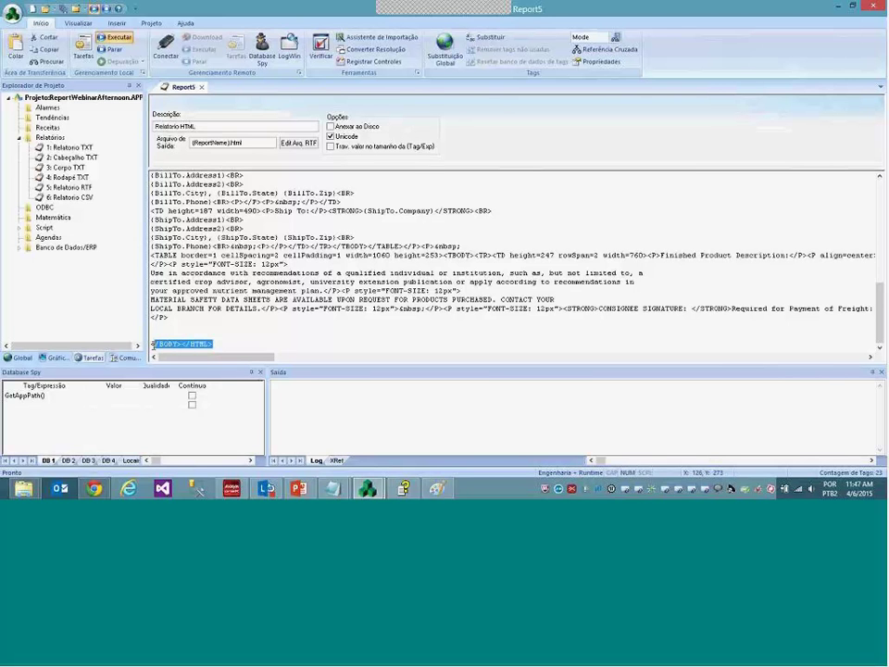
pyautogui.click(156, 259)
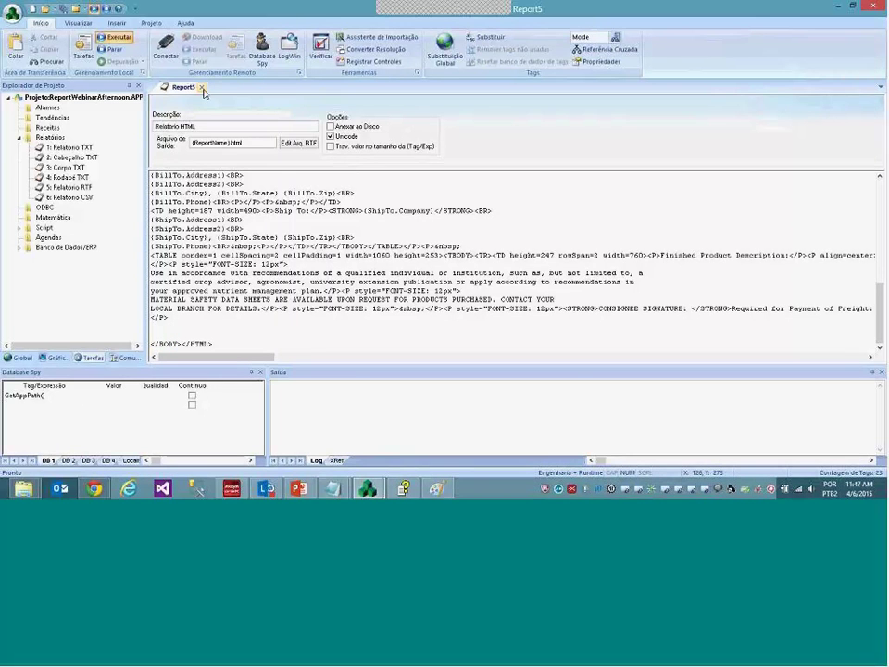
# Close the new HTML report and save it under the file name 7
pyautogui.click(203, 88)
pyautogui.click(403, 282)
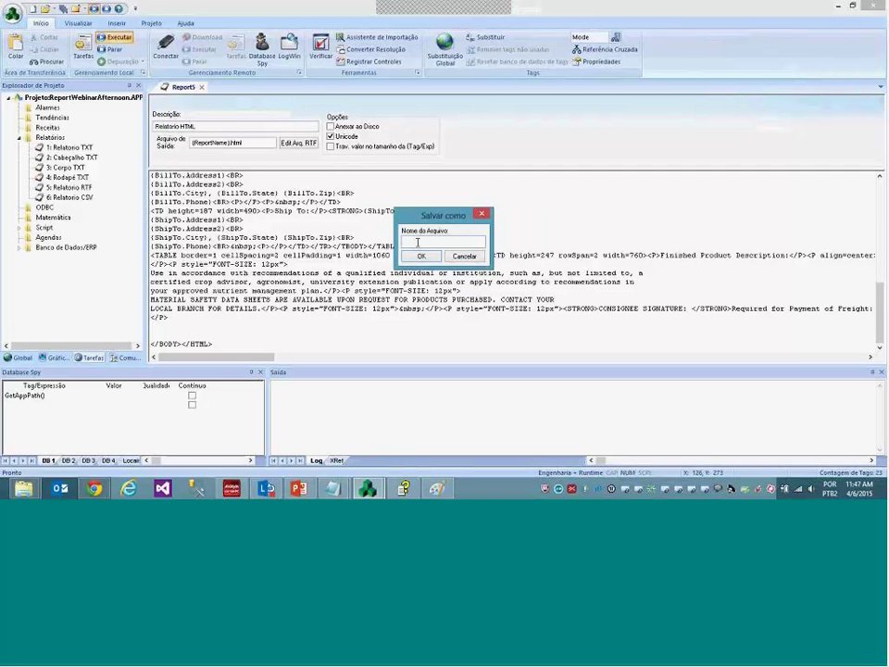
pyautogui.write('7')
# Open the Inicial screen and place a copy of the Relatório CSV button directly below the original
pyautogui.click(55, 357)
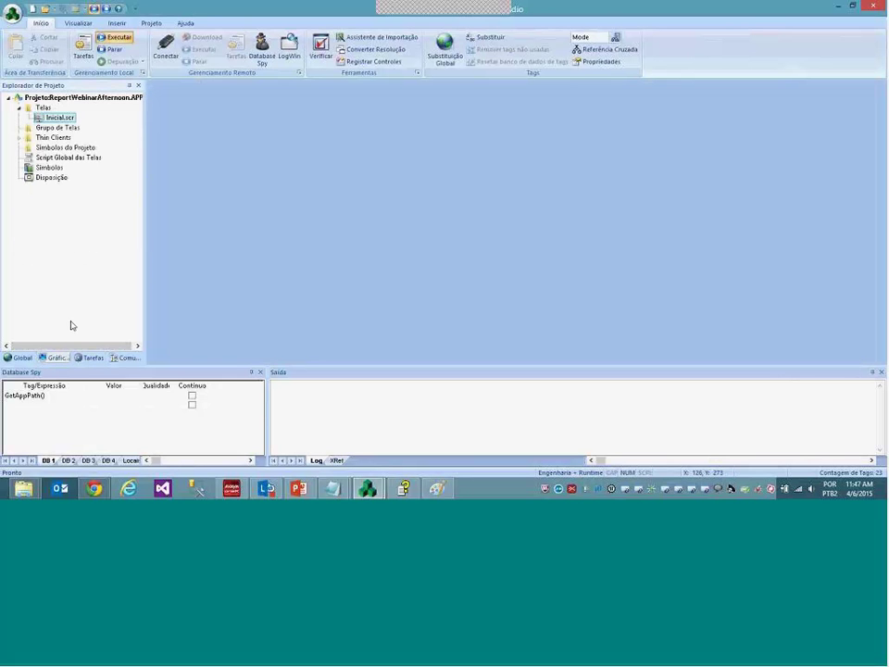
pyautogui.doubleClick(56, 118)
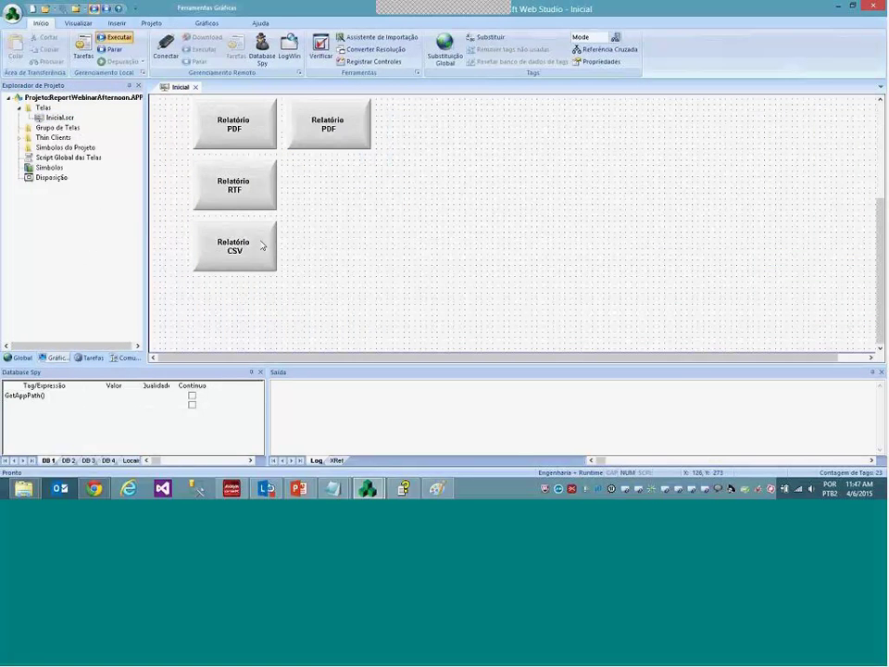
pyautogui.moveTo(259, 244); pyautogui.dragTo(254, 311)
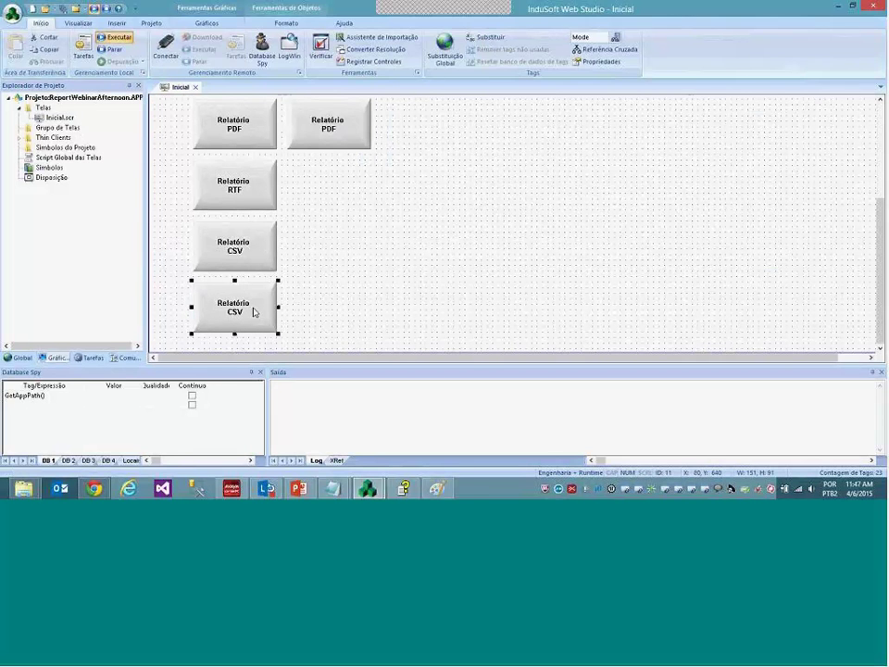
# Point the copied button's report command to 7.rep and change its caption to Relatório HTML
pyautogui.hotkey('alt', 'Return')
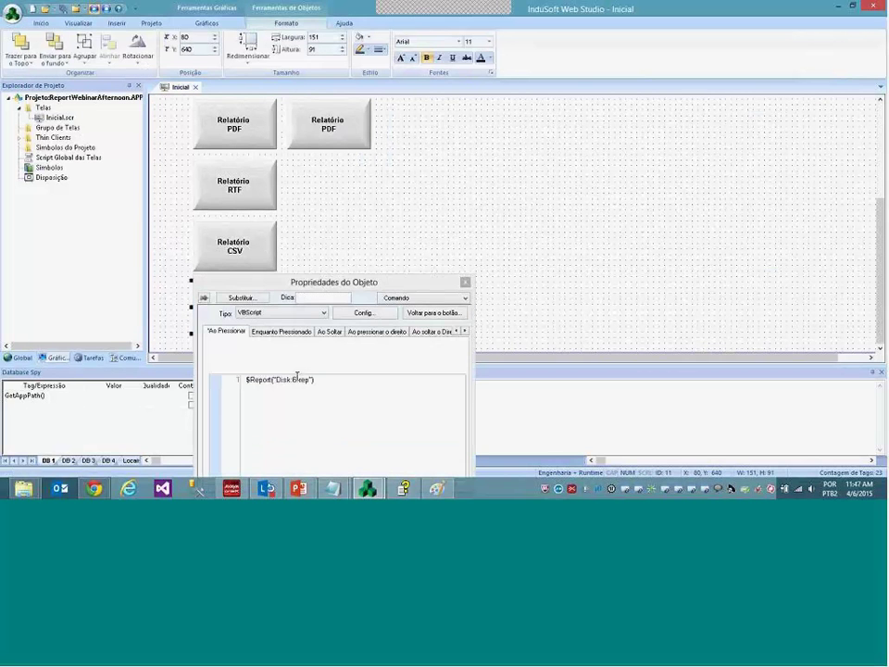
pyautogui.click(298, 380)
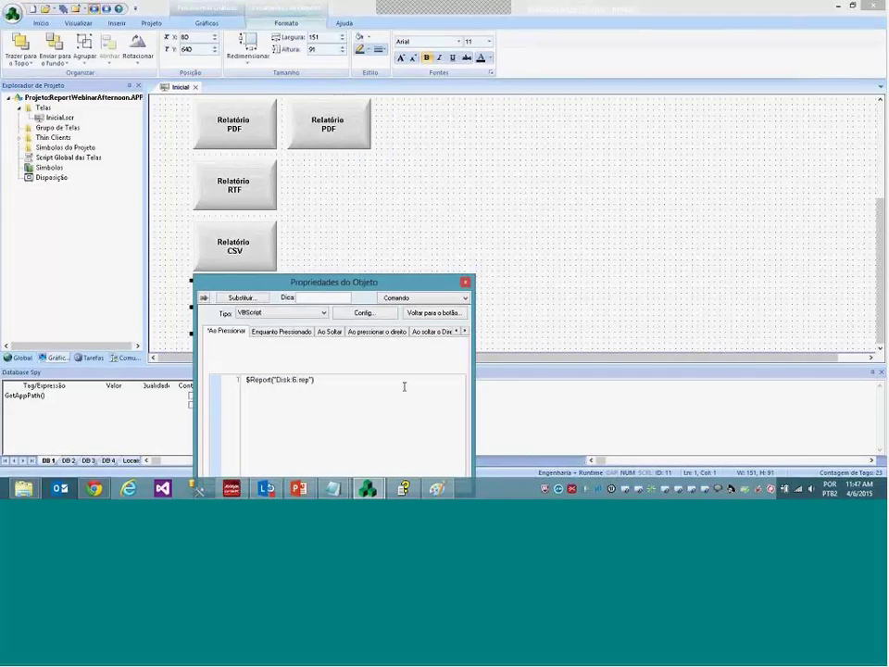
pyautogui.click(443, 313)
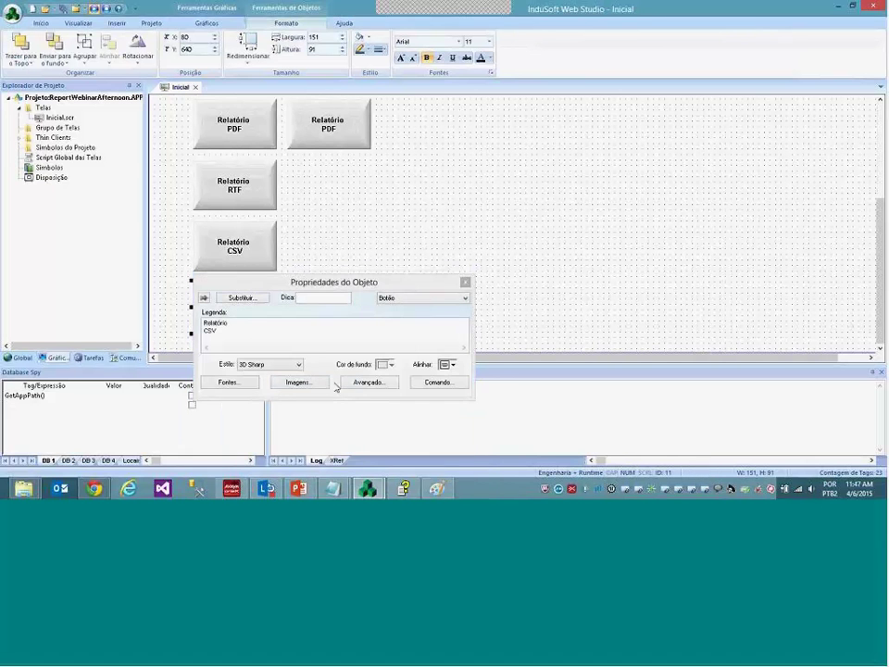
pyautogui.doubleClick(219, 331)
pyautogui.write('HTML')
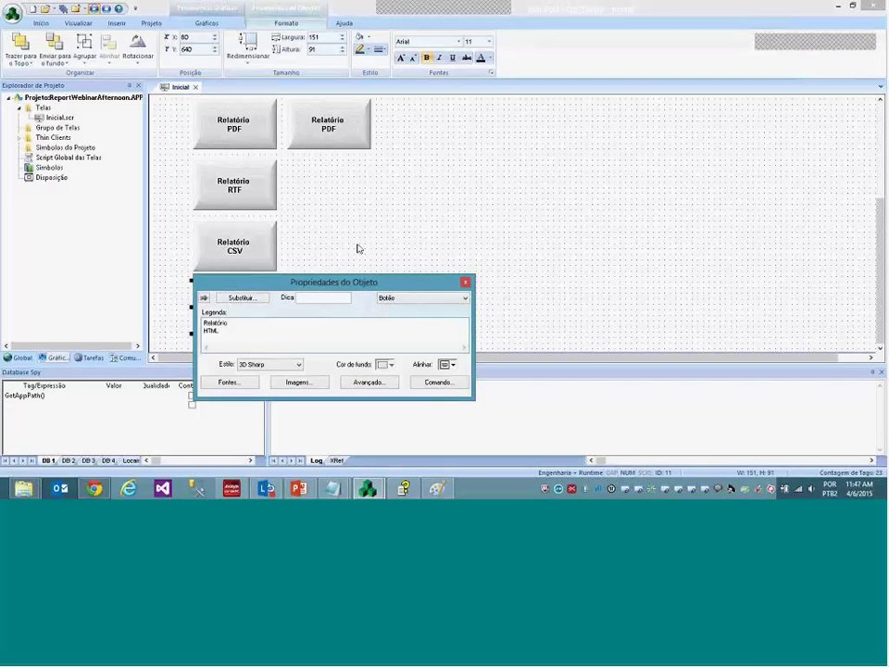
# Close the Inicial screen with its changes saved and run the project
pyautogui.click(360, 249)
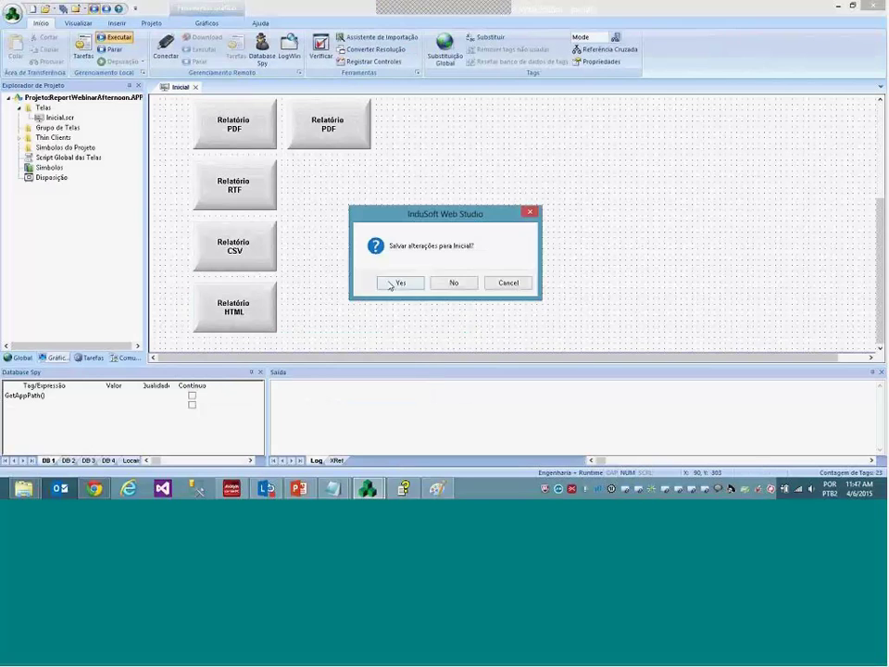
pyautogui.click(196, 88)
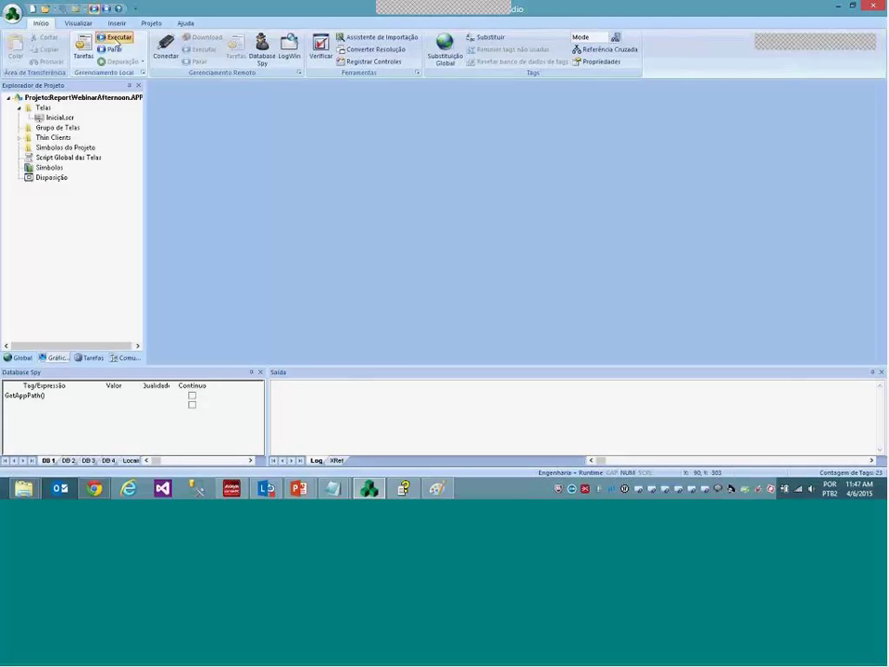
pyautogui.click(115, 39)
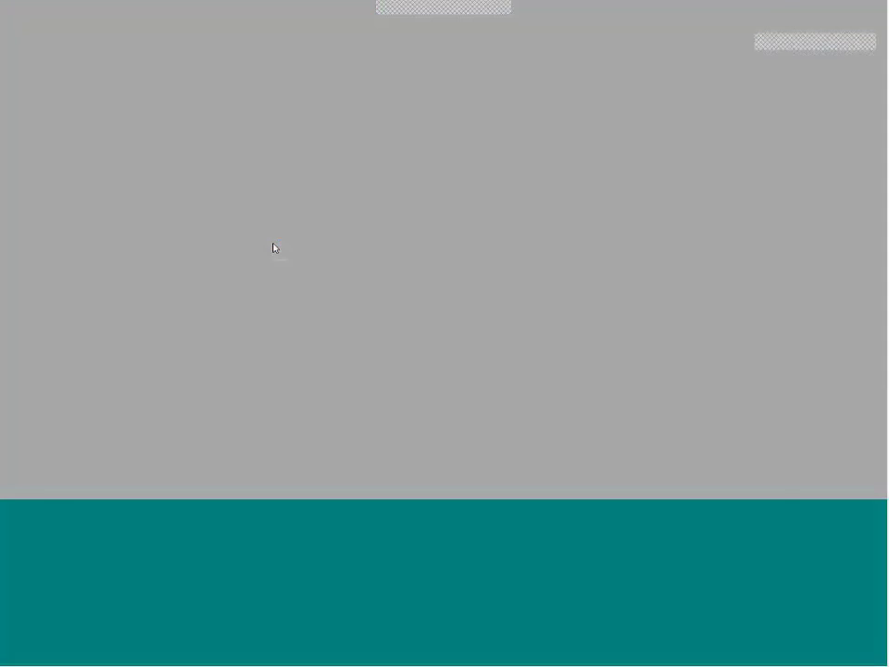
# Generate the HTML report in the running project, then open the RELATORIO8 HTML file from the project folder in the browser
pyautogui.hotkey('alt', 'Tab')
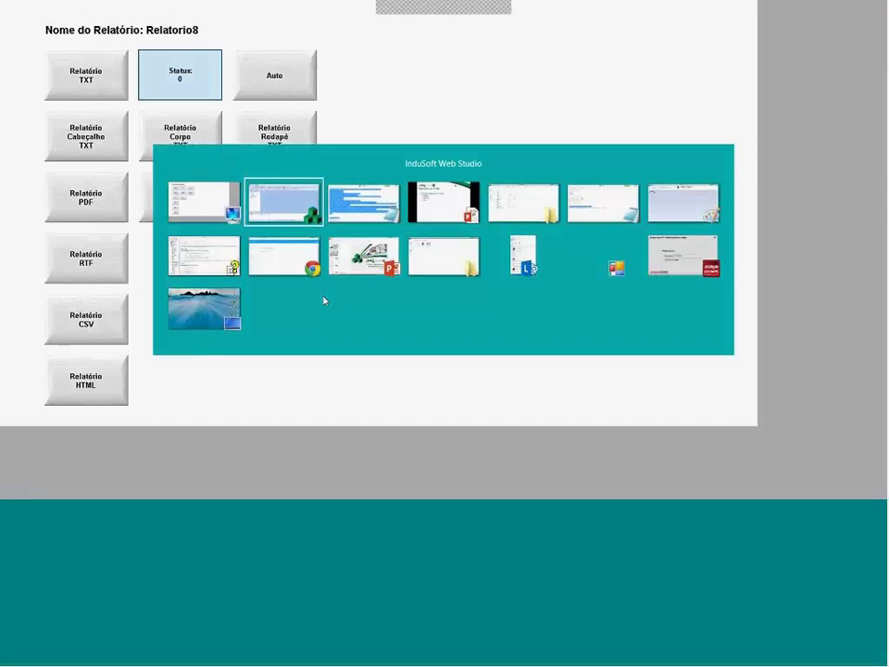
pyautogui.hotkey('alt', 'Tab')
pyautogui.hotkey('alt', 'Tab')
pyautogui.hotkey('alt', 'Tab')
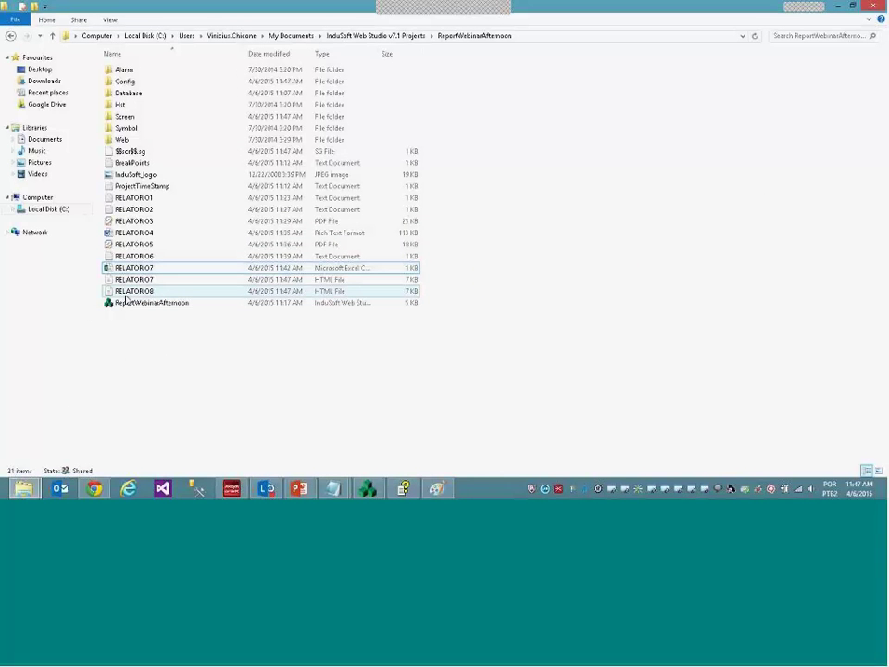
pyautogui.doubleClick(131, 292)
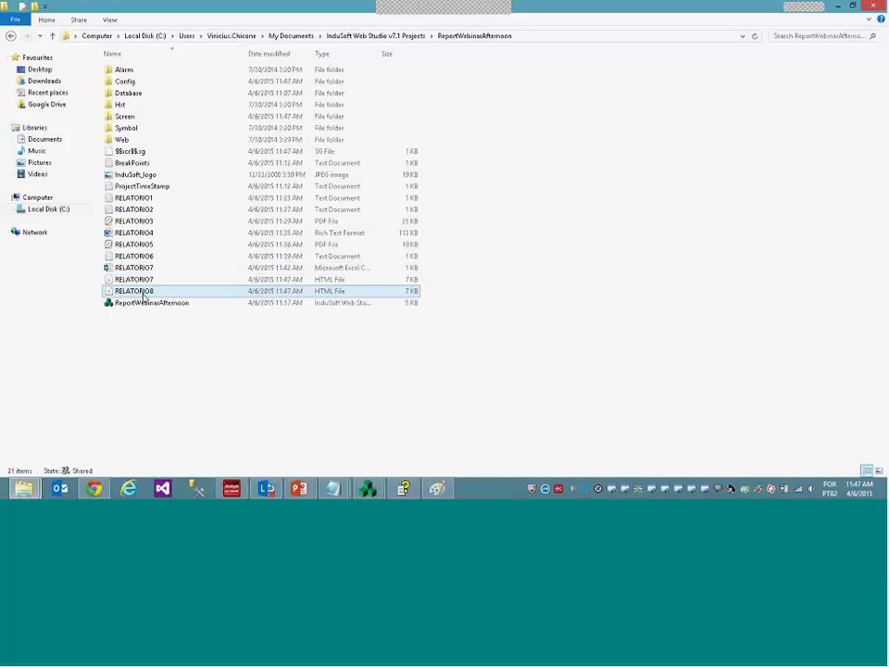
pyautogui.click(408, 337)
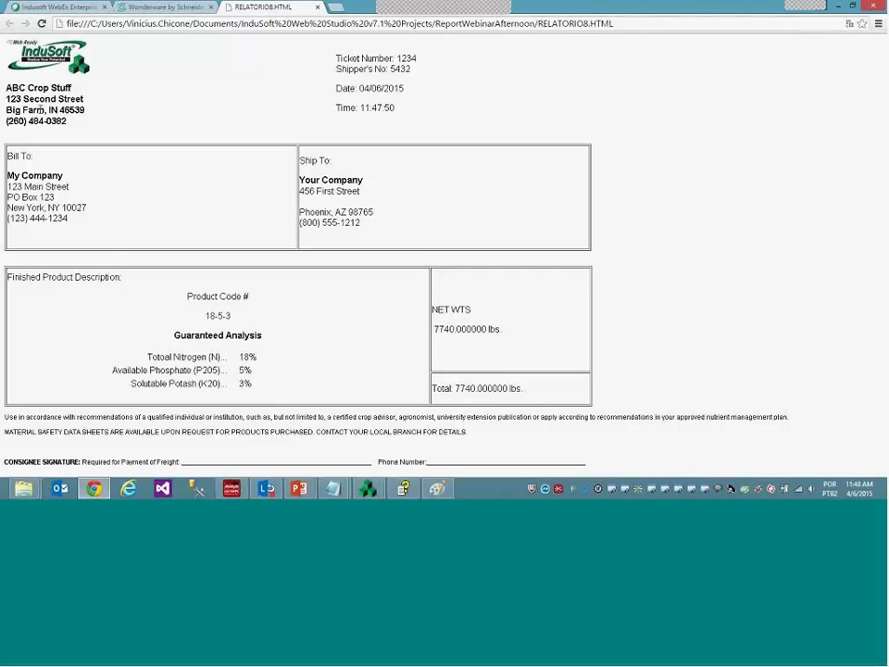
pyautogui.moveTo(6, 88); pyautogui.dragTo(72, 88)
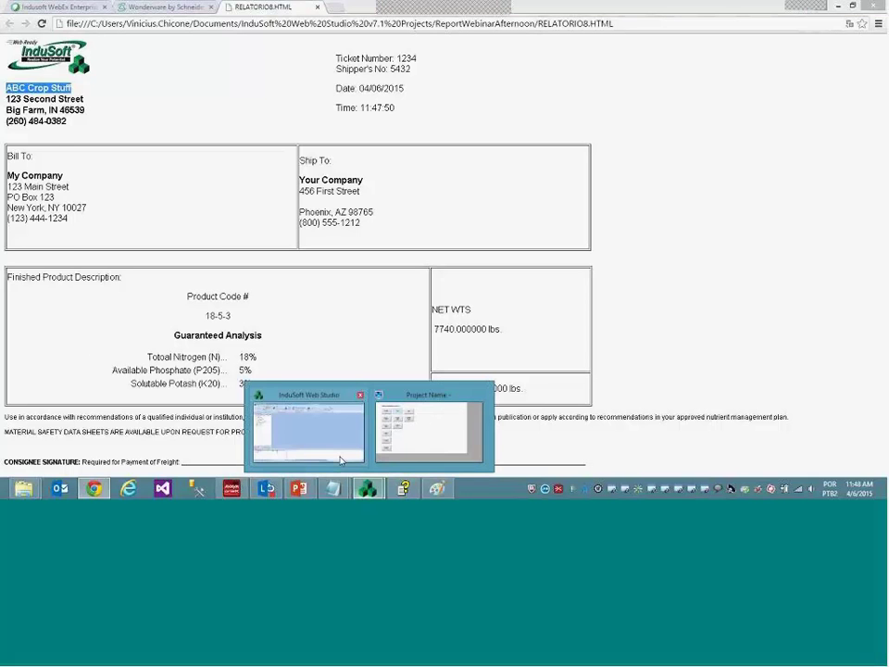
# Switch to InduSoft Web Studio and examine the BillTo address, city, state and zip tags in the Relatorio HTML code
pyautogui.click(306, 427)
pyautogui.scroll(-5, 200, 257)
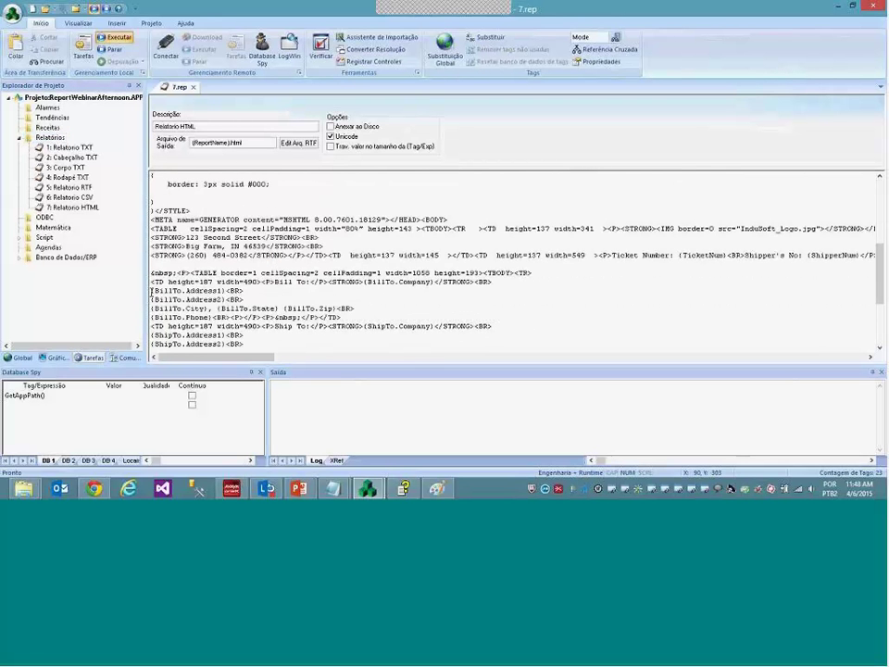
pyautogui.moveTo(151, 290)
pyautogui.mouseDown()
pyautogui.moveTo(225, 291)
pyautogui.moveTo(151, 299)
pyautogui.mouseUp()
pyautogui.moveTo(214, 309); pyautogui.dragTo(154, 308)
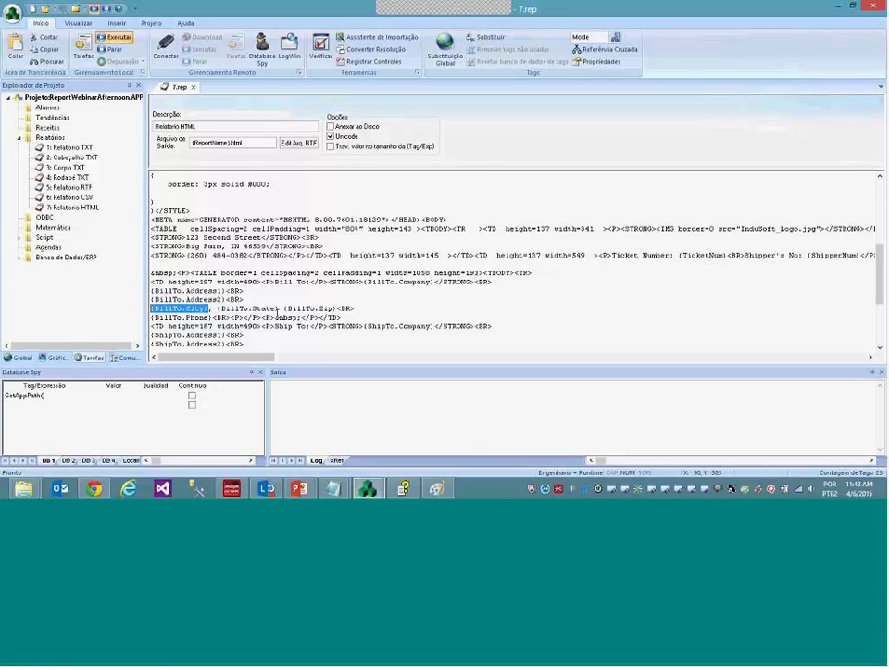
pyautogui.moveTo(285, 309); pyautogui.dragTo(238, 308)
pyautogui.moveTo(337, 308); pyautogui.dragTo(296, 309)
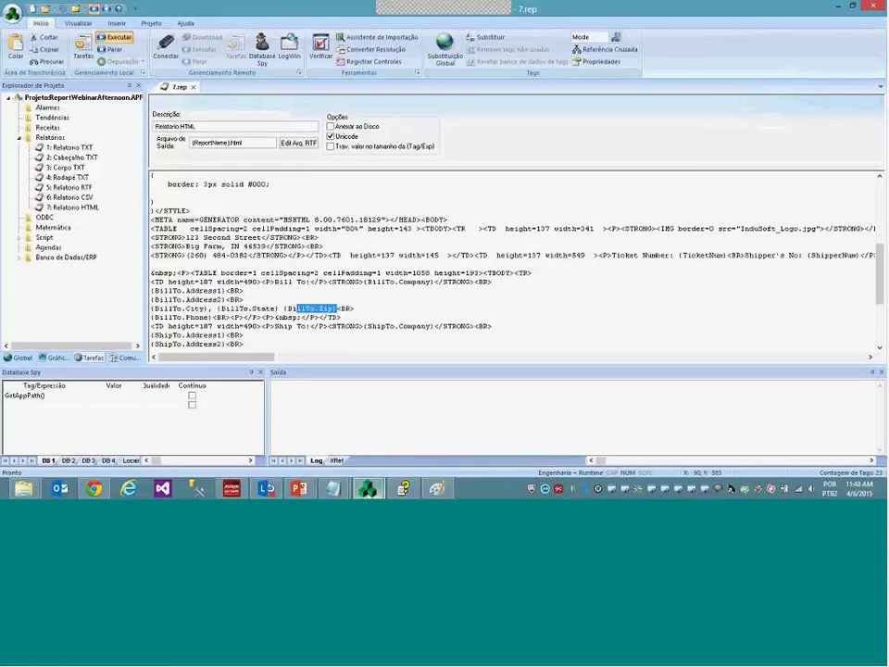
# Return to RELATORIO8 in the browser and examine the Bill To and Ship To sections filled from the tags
pyautogui.click(283, 449)
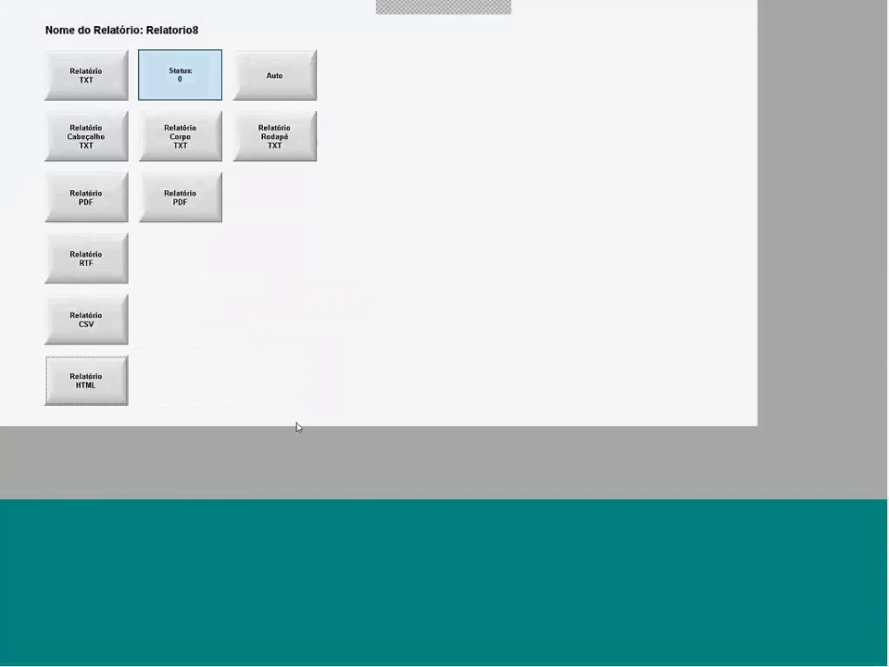
pyautogui.hotkey('alt', 'Tab')
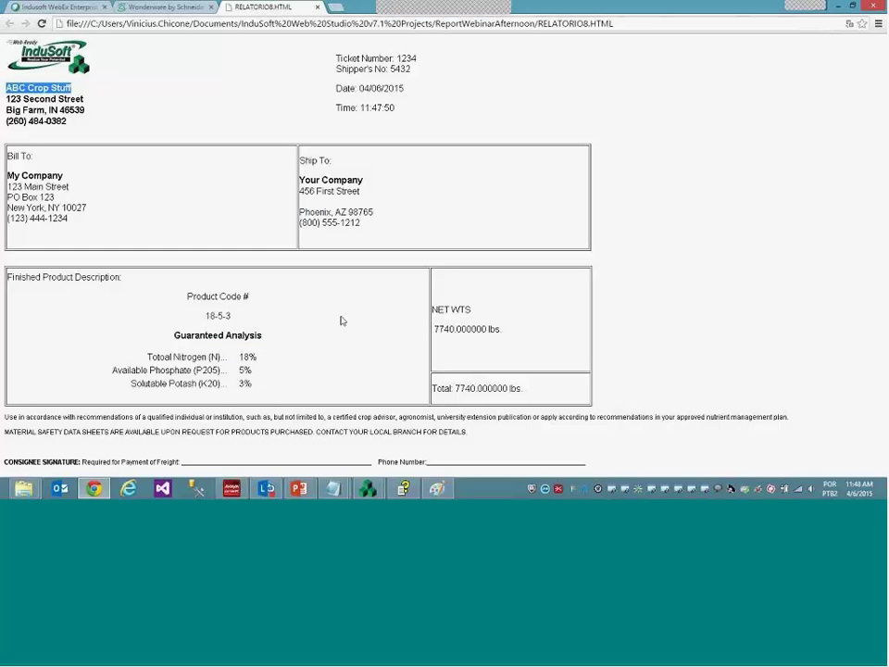
pyautogui.moveTo(67, 182); pyautogui.dragTo(2, 176)
pyautogui.moveTo(73, 187); pyautogui.dragTo(59, 207)
pyautogui.moveTo(361, 223); pyautogui.dragTo(297, 170)
pyautogui.click(336, 211)
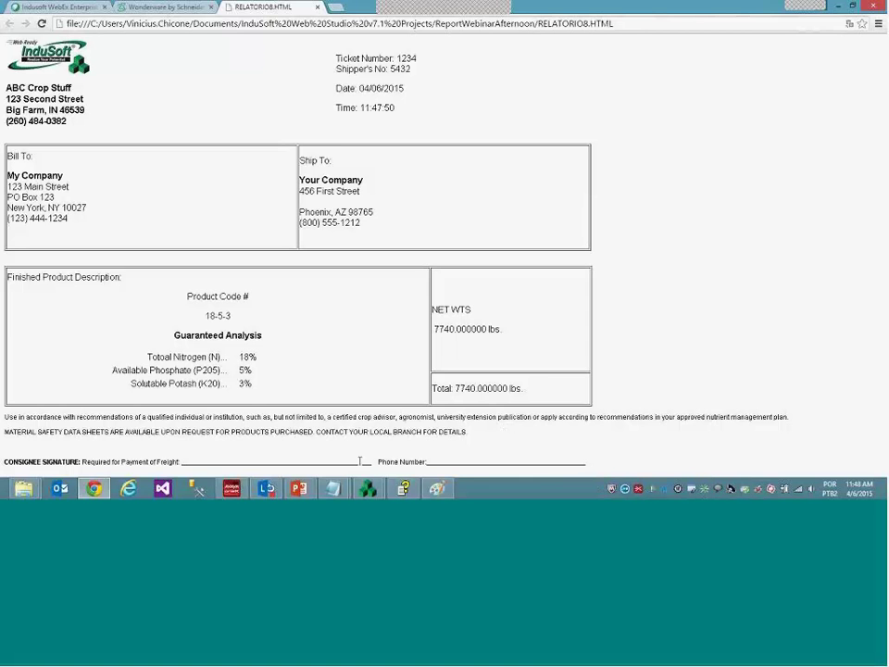
# Switch to the PowerPoint slide show and advance past HTML Exemplo de Fatura to the Outras ideias slide
pyautogui.click(300, 489)
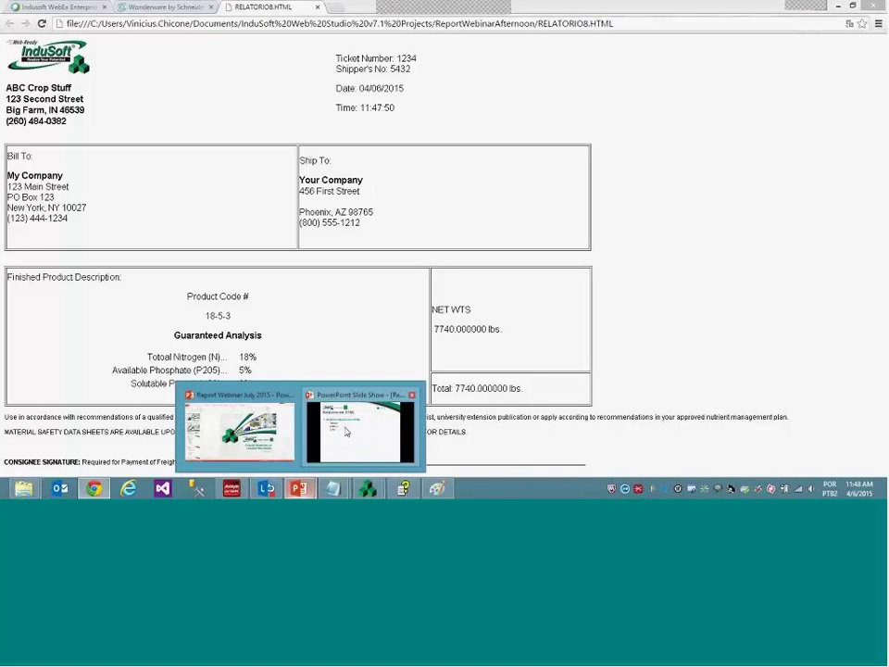
pyautogui.click(339, 424)
pyautogui.press('Right')
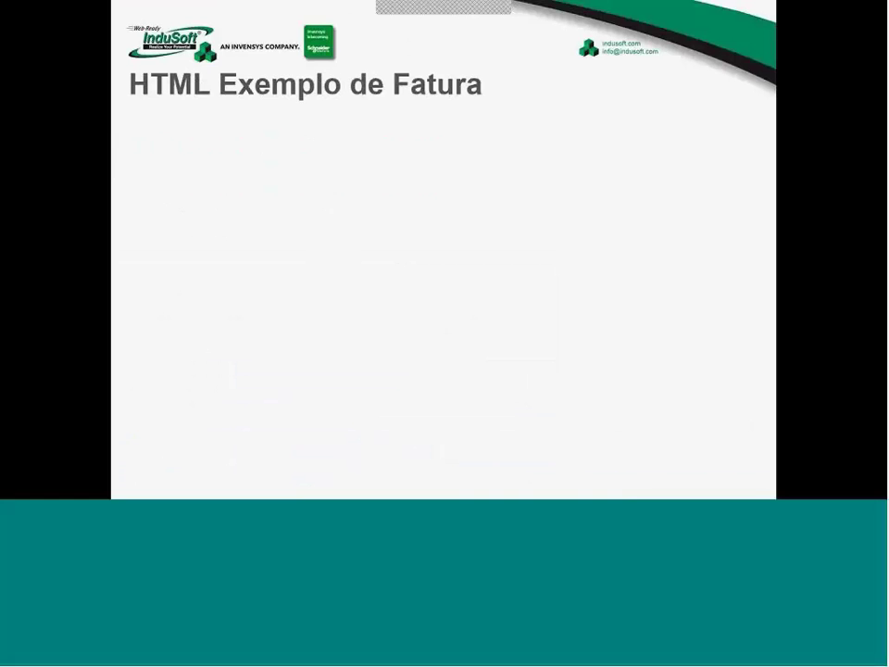
pyautogui.press('Right')
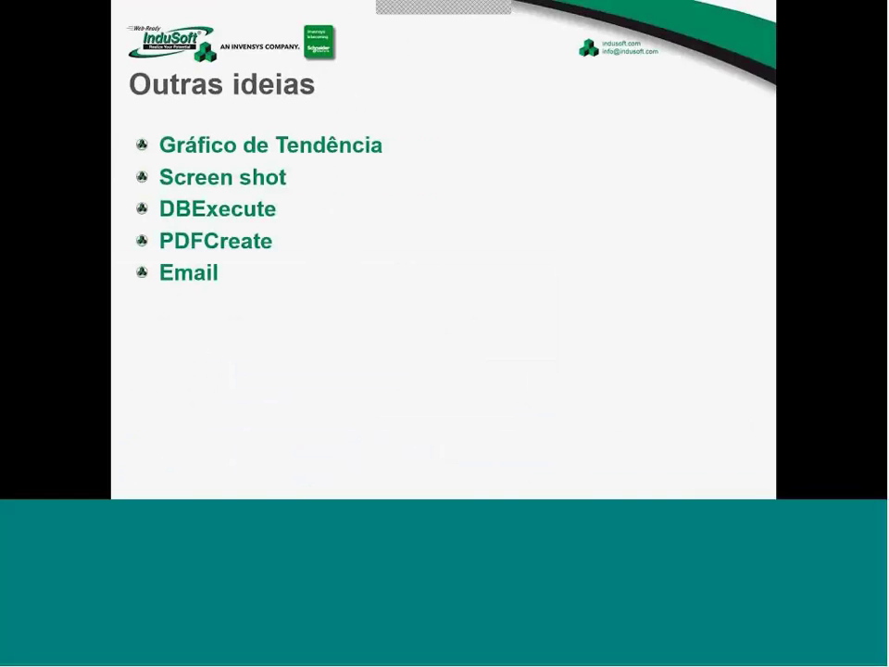
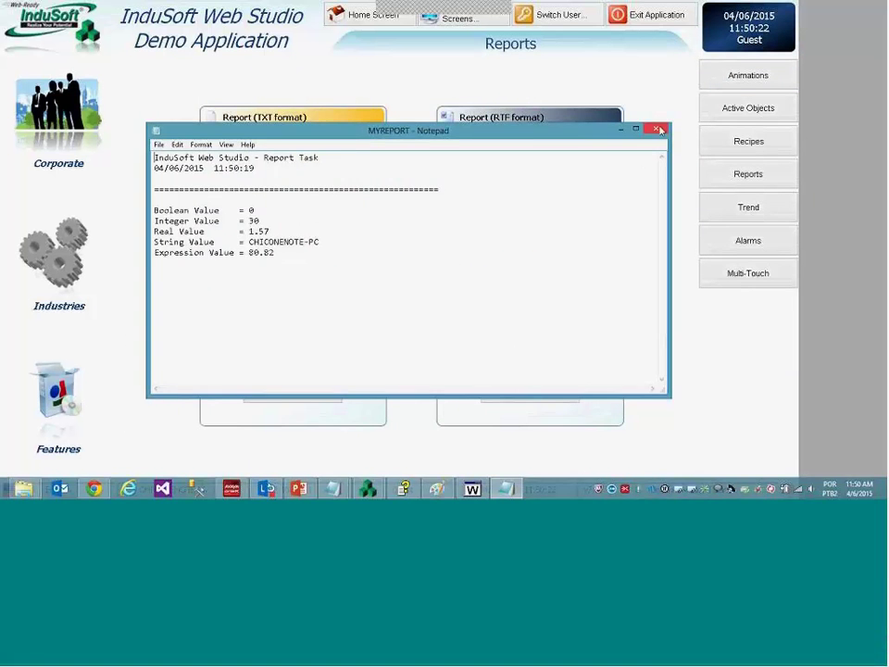
# Close the MYREPORT text report, then view the demo application's RTF report in Word and close it
pyautogui.hotkey('alt', 'F4')
pyautogui.click(532, 210)
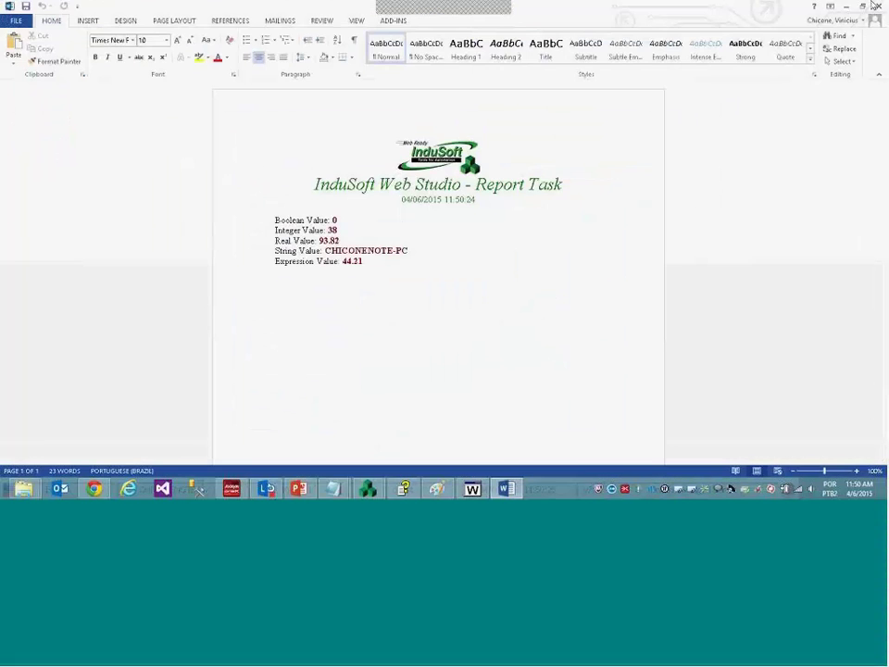
pyautogui.hotkey('alt', 'F4')
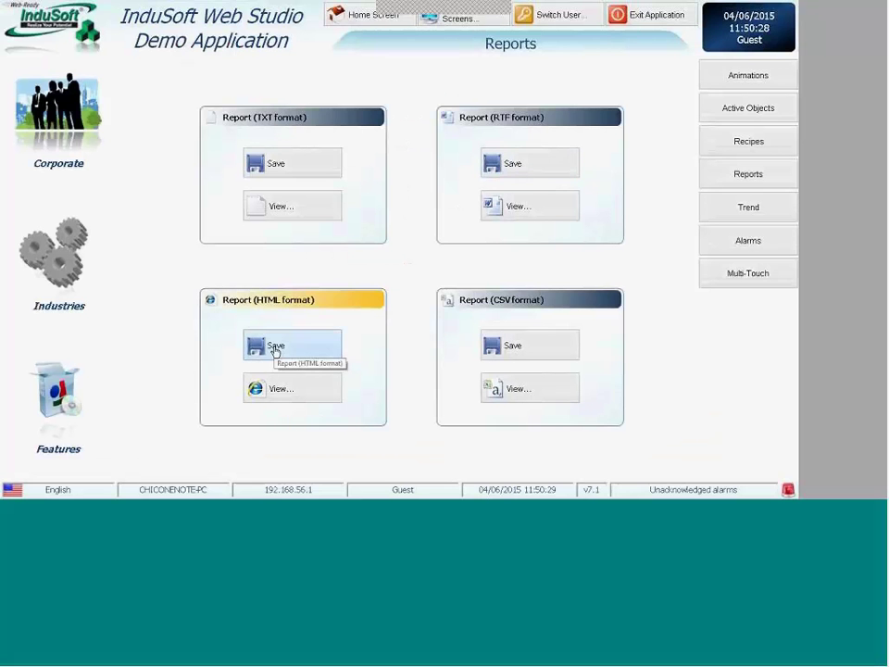
# View the demo application's HTML report in the browser, then return to its Reports screen
pyautogui.click(293, 389)
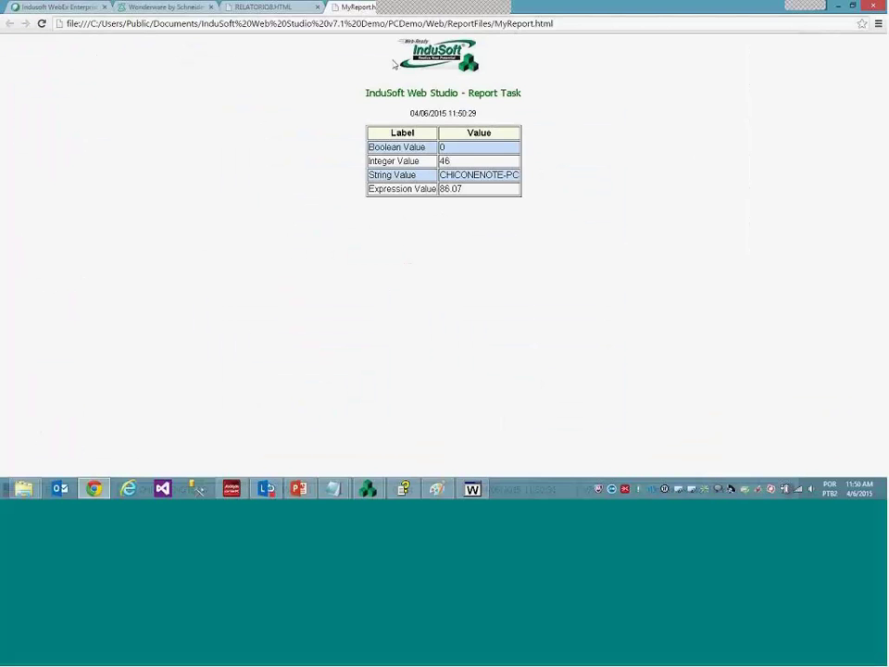
pyautogui.moveTo(366, 491)
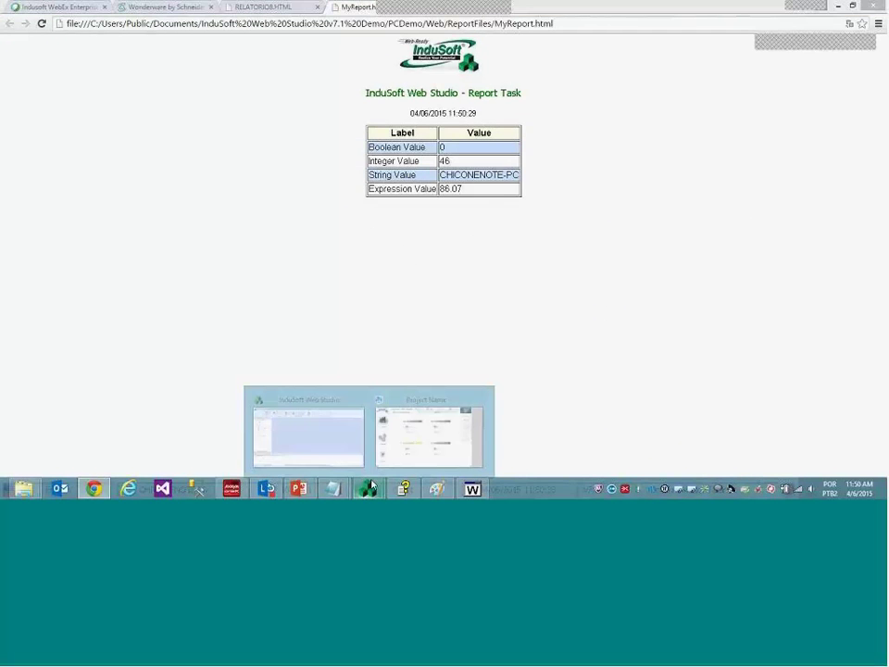
pyautogui.click(411, 450)
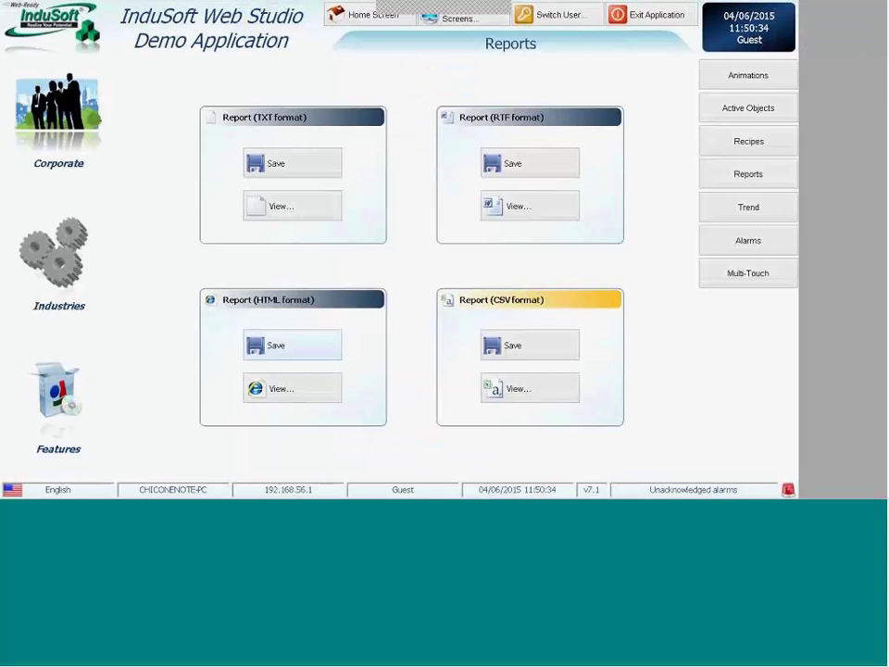
# View the CSV report in Excel with columns A and B auto-fitted, then close it without saving changes
pyautogui.click(517, 390)
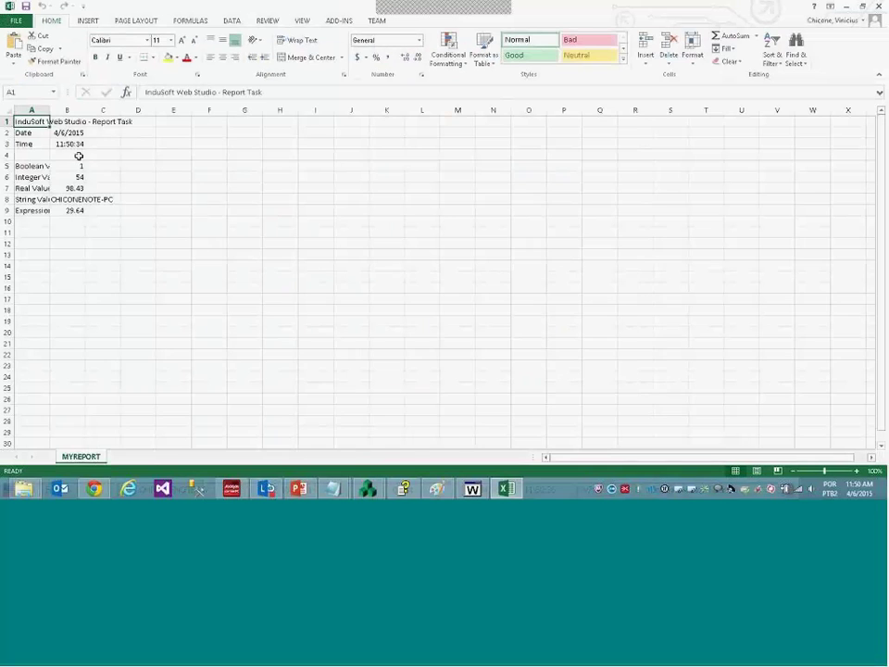
pyautogui.doubleClick(48, 111)
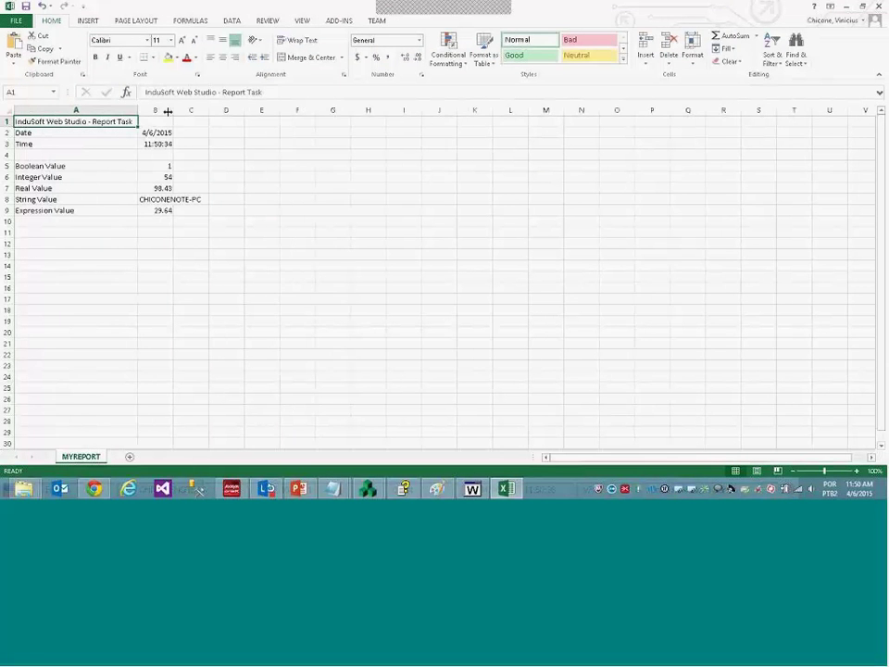
pyautogui.doubleClick(173, 111)
pyautogui.click(196, 169)
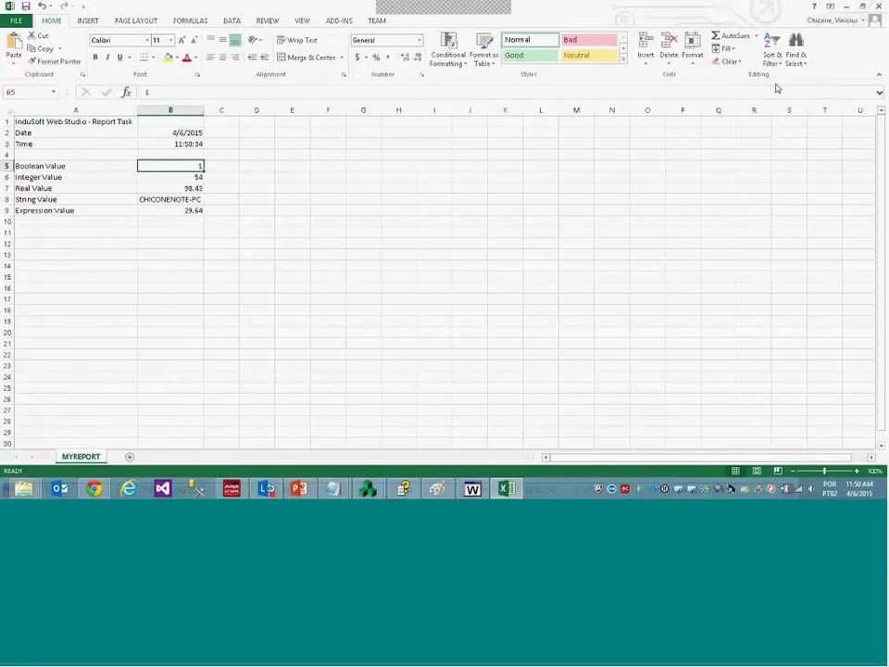
pyautogui.click(878, 5)
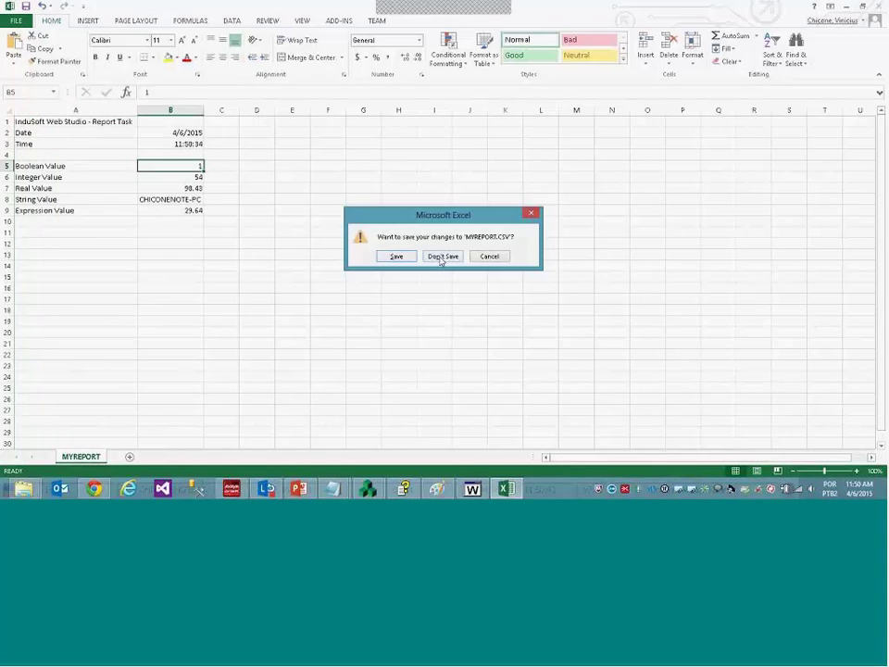
pyautogui.click(439, 257)
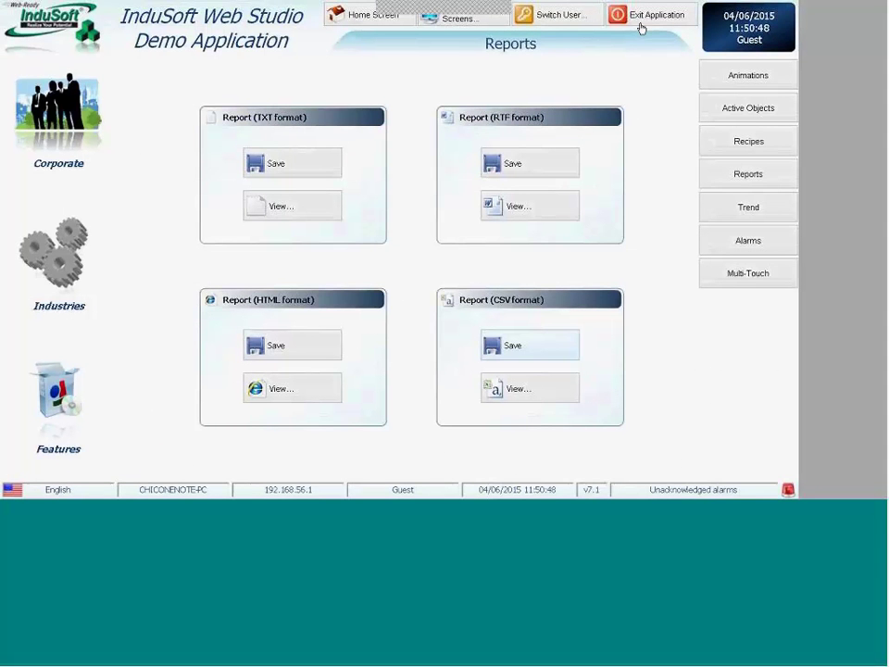
# Exit the InduSoft Web Studio demo application
pyautogui.click(641, 28)
pyautogui.click(510, 282)
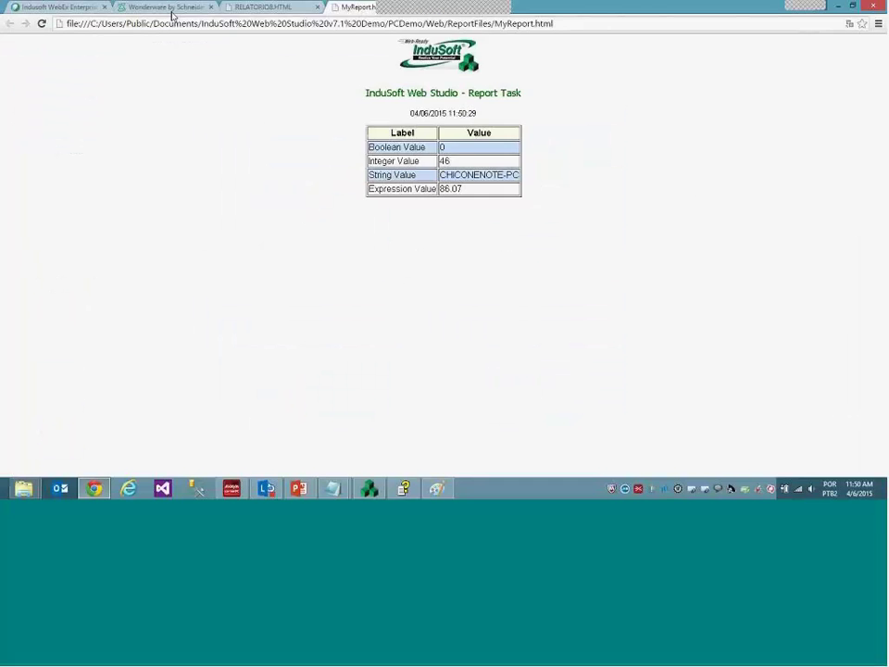
# Switch to the Wonderware site and find the Vídeo de Relatórios entry under Módulo 4 of Vídeos de Treinamento Online
pyautogui.click(172, 11)
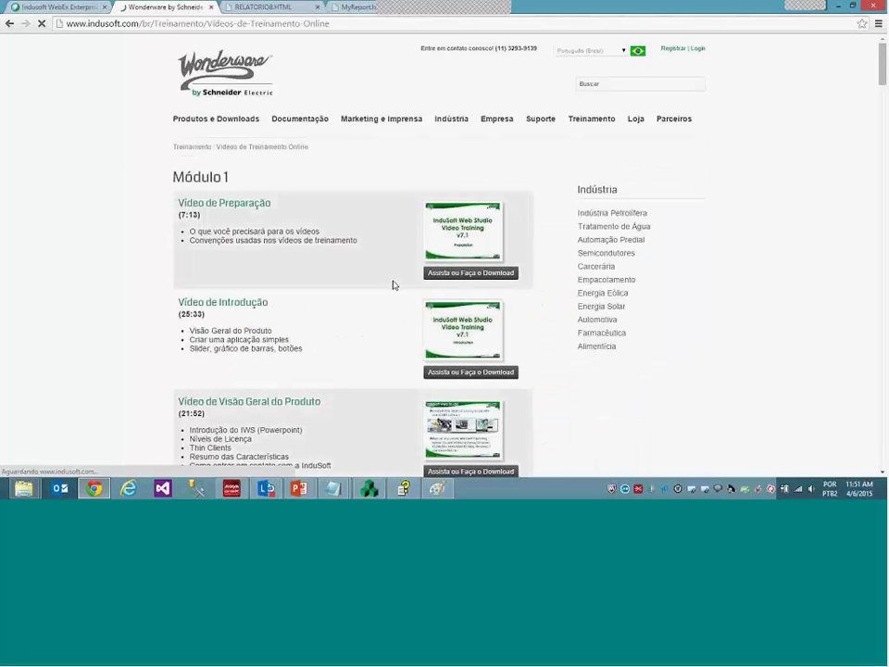
pyautogui.scroll(-5, 394, 284)
pyautogui.scroll(-2, 391, 288)
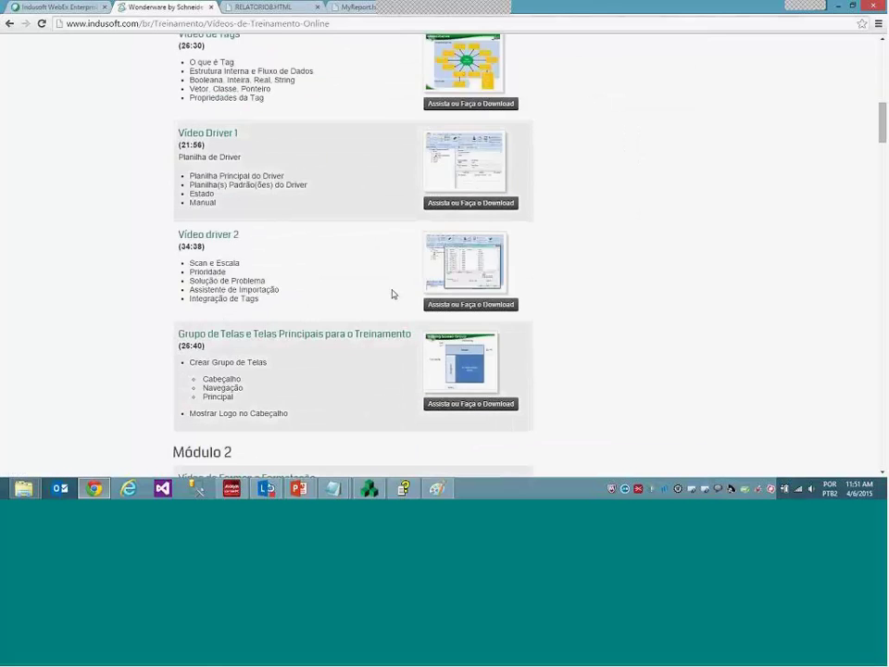
pyautogui.scroll(-5, 392, 296)
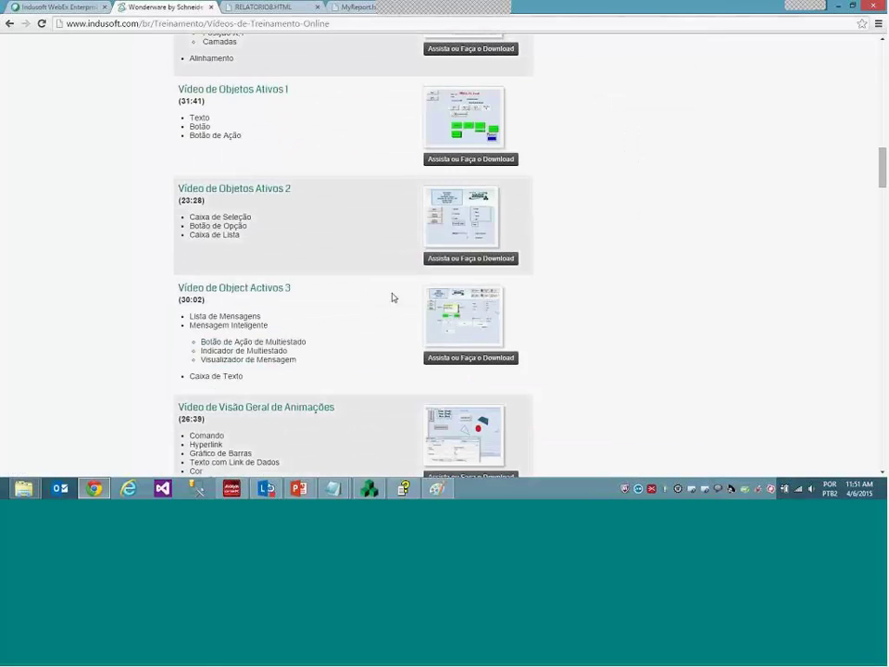
pyautogui.scroll(-1, 392, 298)
pyautogui.scroll(-6, 391, 297)
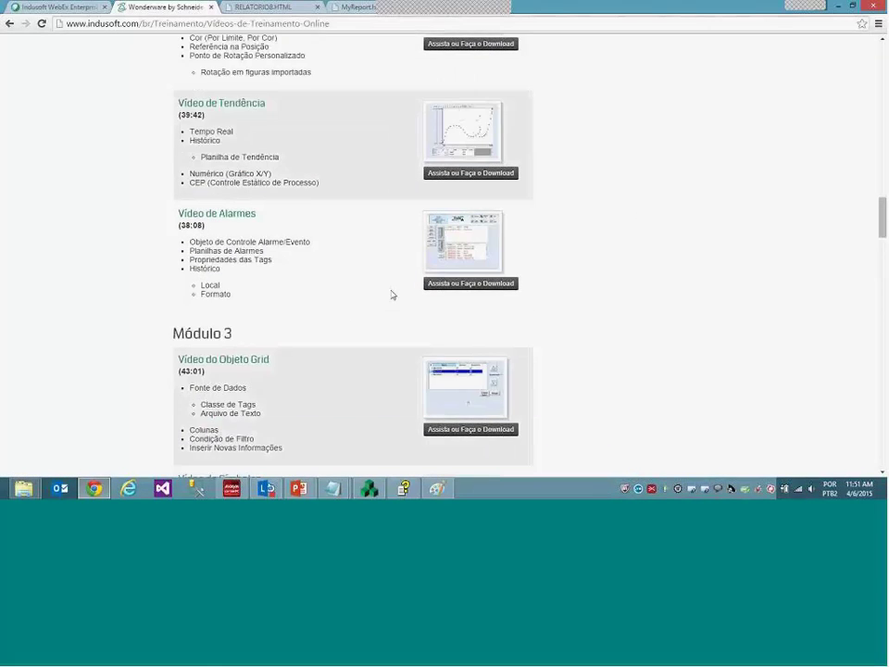
pyautogui.scroll(-8, 392, 295)
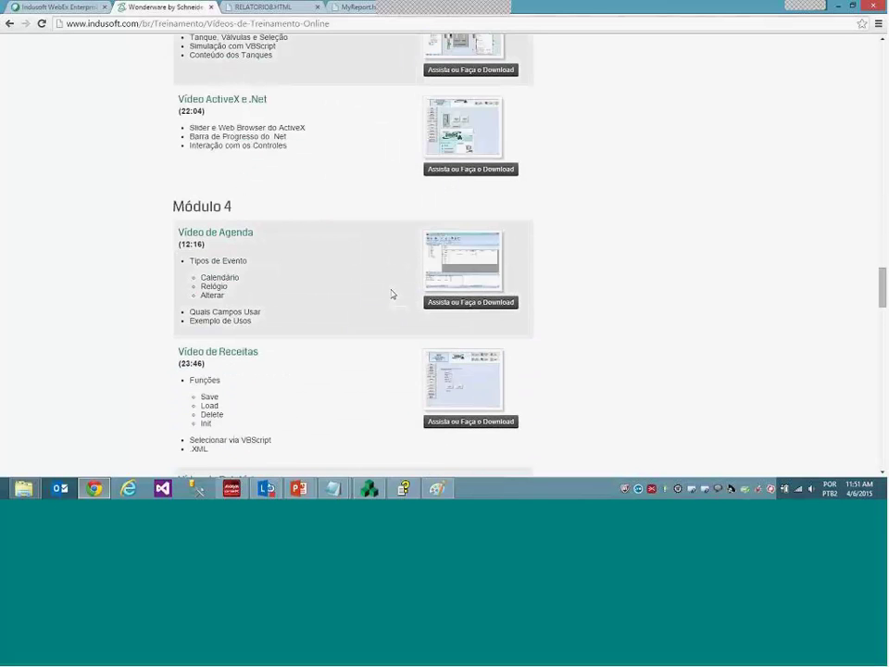
pyautogui.scroll(-3, 392, 295)
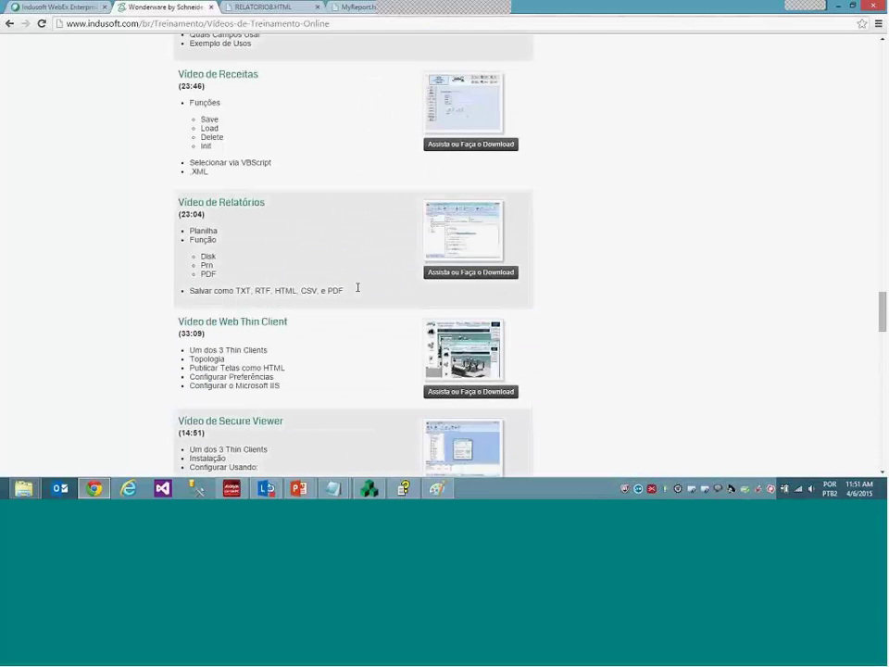
# Point out the report formats in the Vídeo de Relatórios description, then minimize the browser to return to the slide show
pyautogui.moveTo(352, 289); pyautogui.dragTo(170, 200)
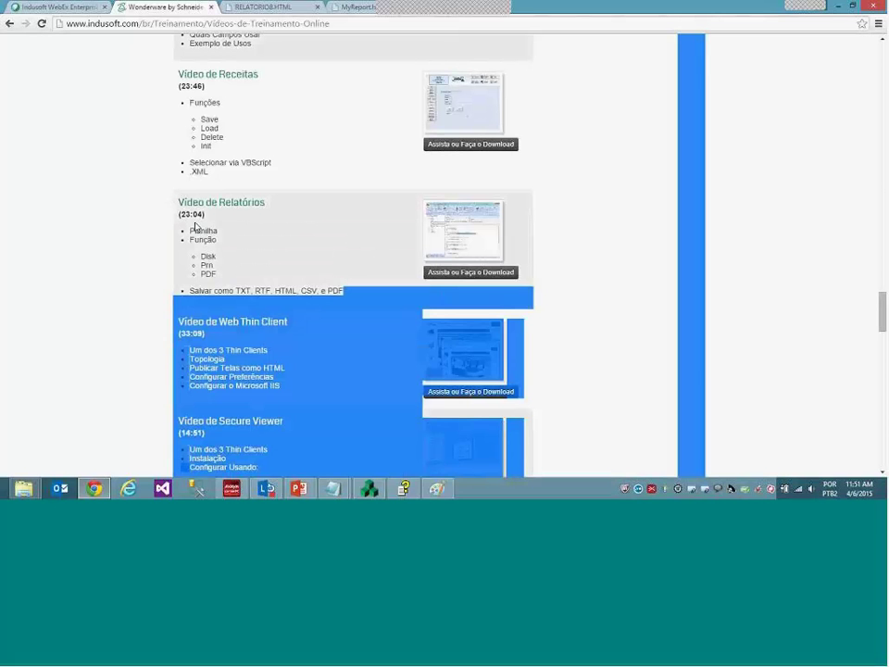
pyautogui.click(285, 268)
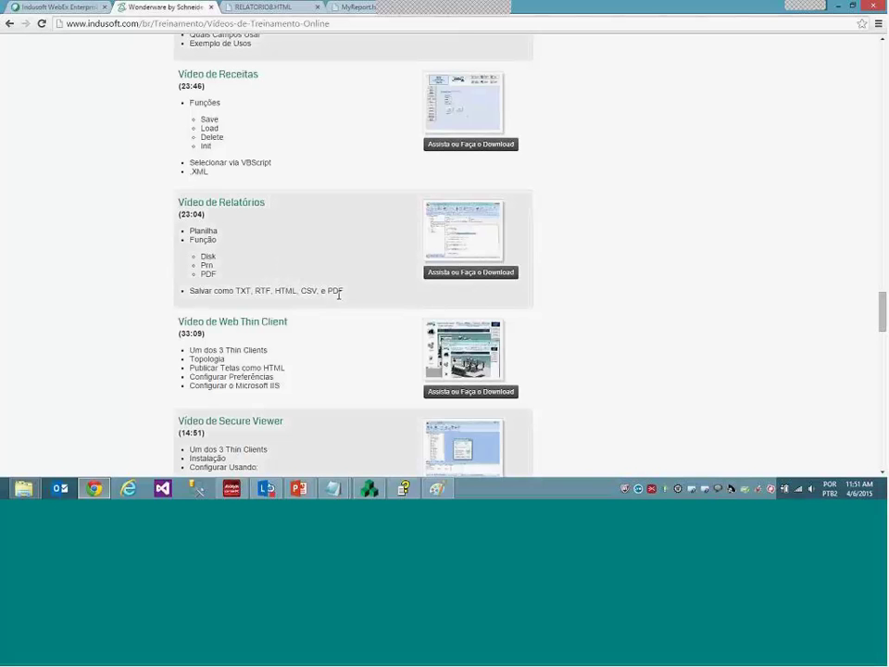
pyautogui.moveTo(341, 292); pyautogui.dragTo(302, 292)
pyautogui.click(837, 7)
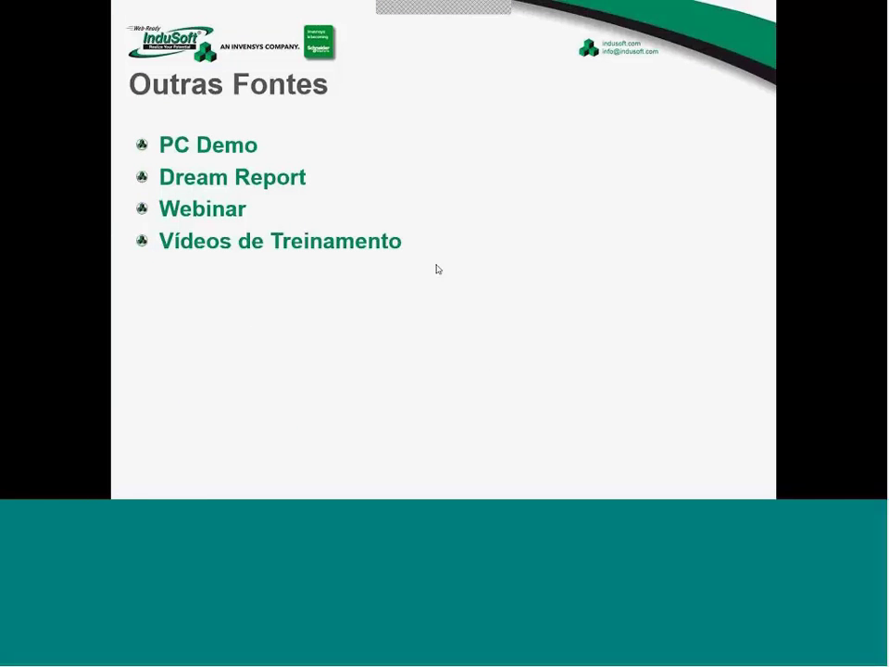
# Switch back to the training videos page in Chrome and open Complementos Adicionais Gratuitos from the site's Loja section
pyautogui.hotkey('alt', 'Tab')
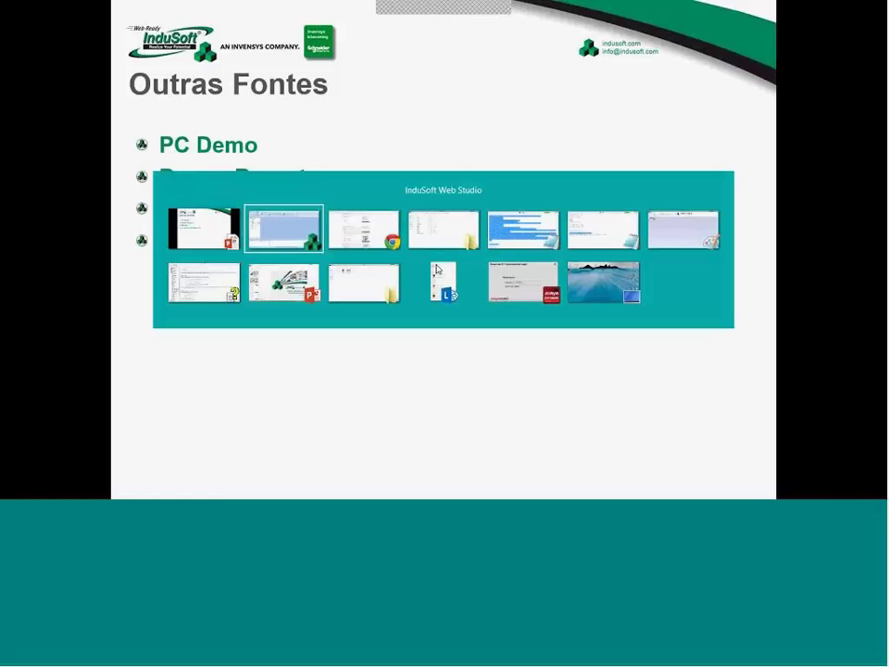
pyautogui.hotkey('alt', 'Tab')
pyautogui.scroll(3, 598, 185)
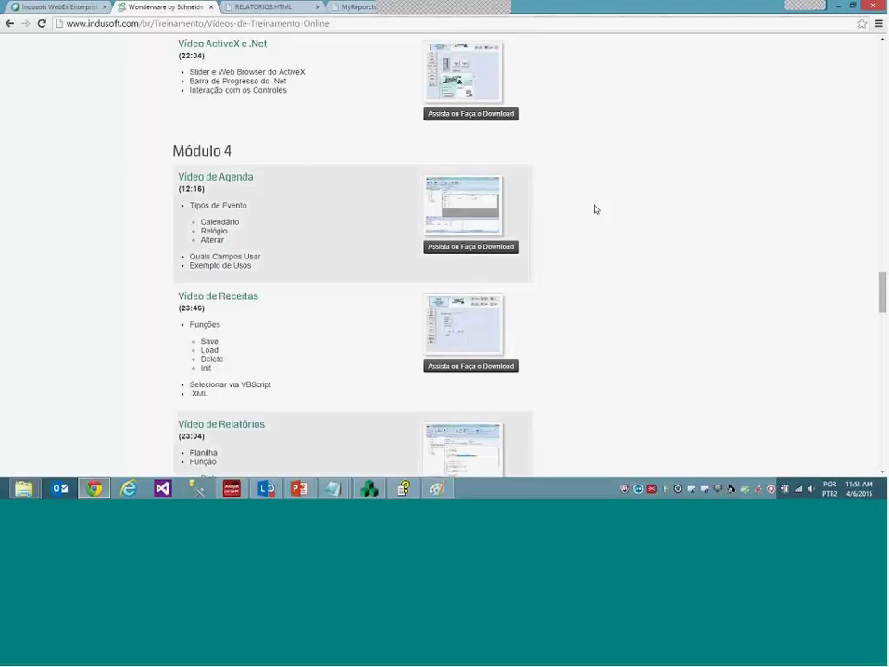
pyautogui.scroll(10, 593, 213)
pyautogui.scroll(10, 587, 218)
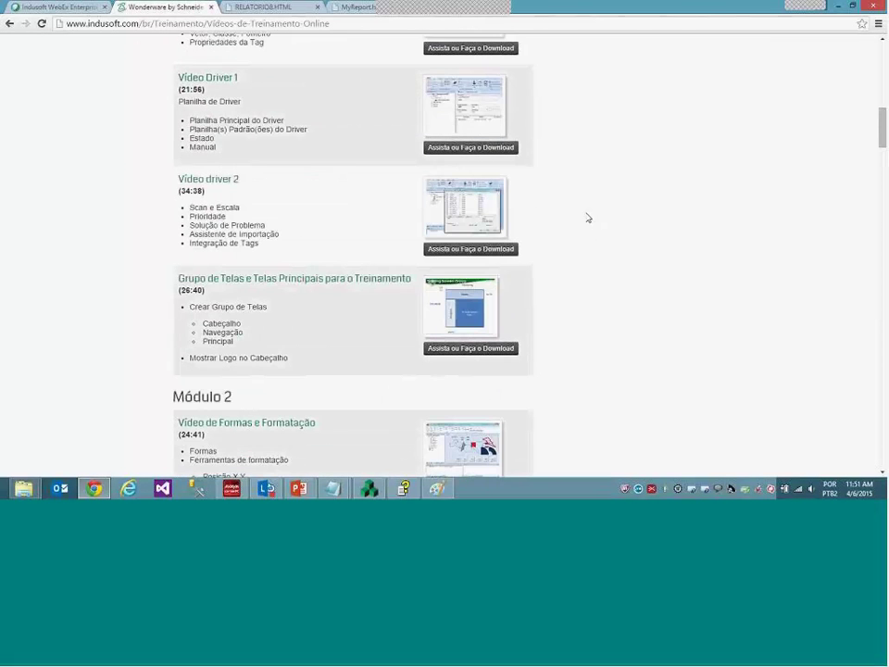
pyautogui.scroll(10, 588, 218)
pyautogui.moveTo(638, 127)
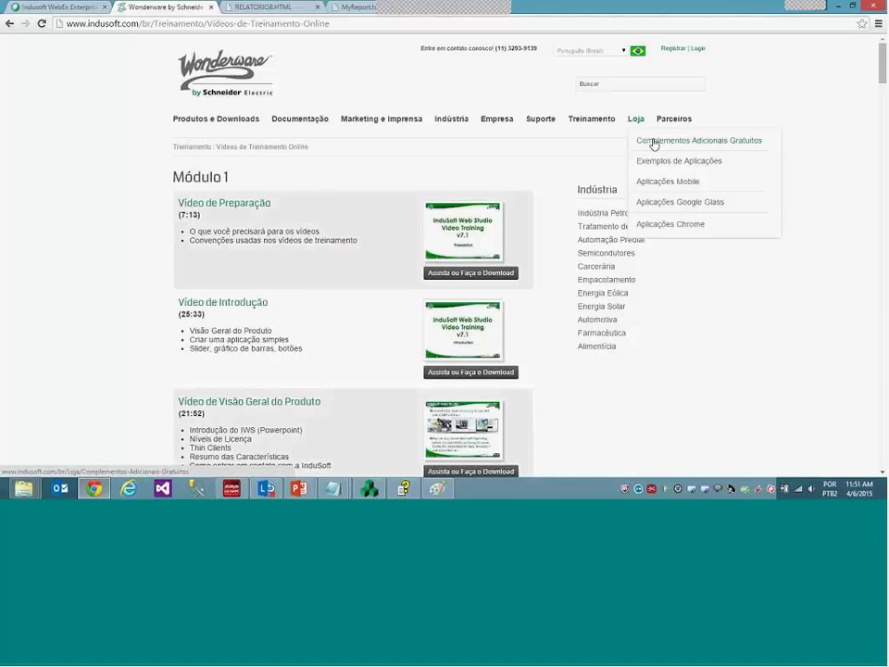
pyautogui.click(654, 145)
pyautogui.moveTo(548, 127)
pyautogui.moveTo(565, 170)
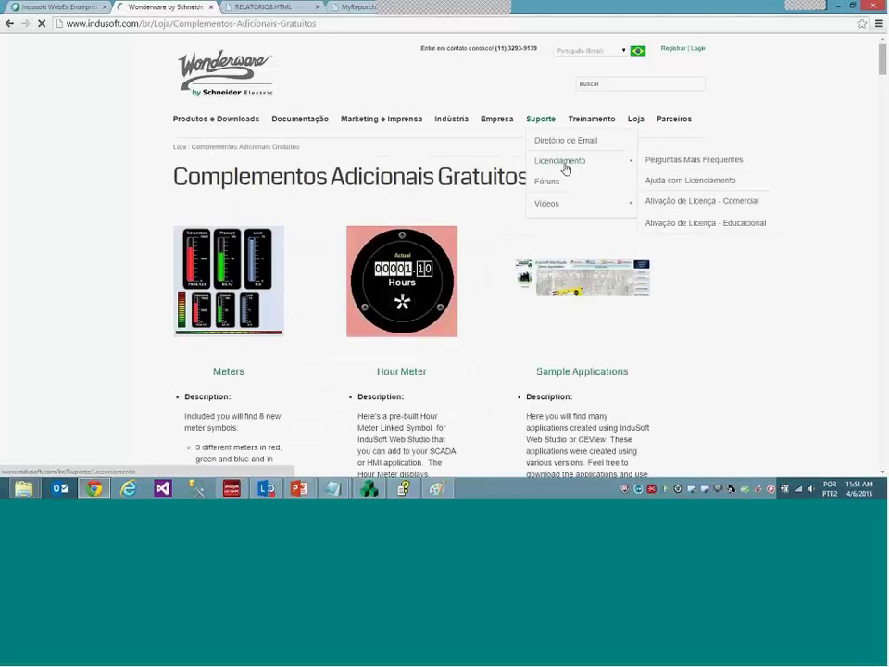
pyautogui.moveTo(566, 205)
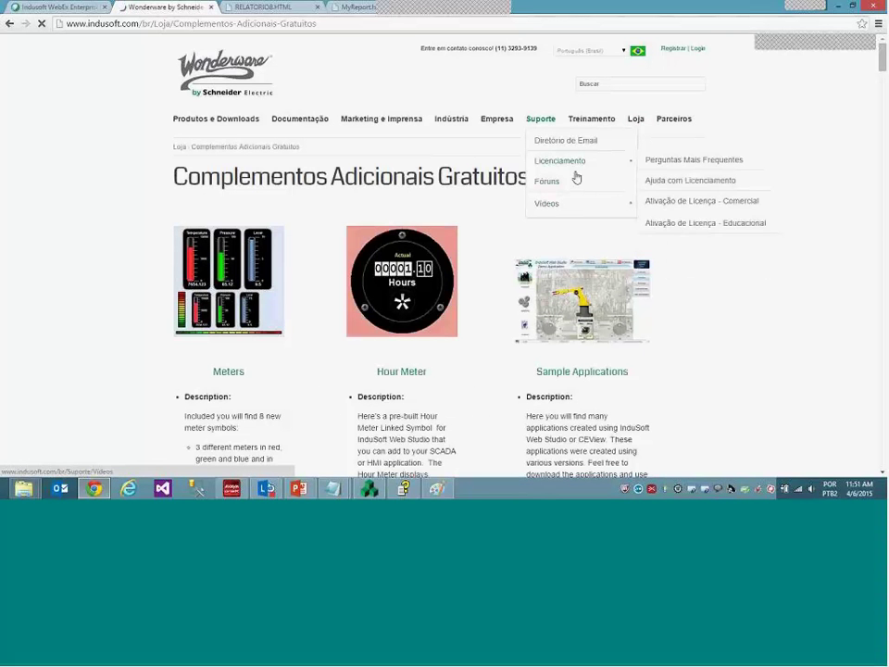
pyautogui.moveTo(577, 130)
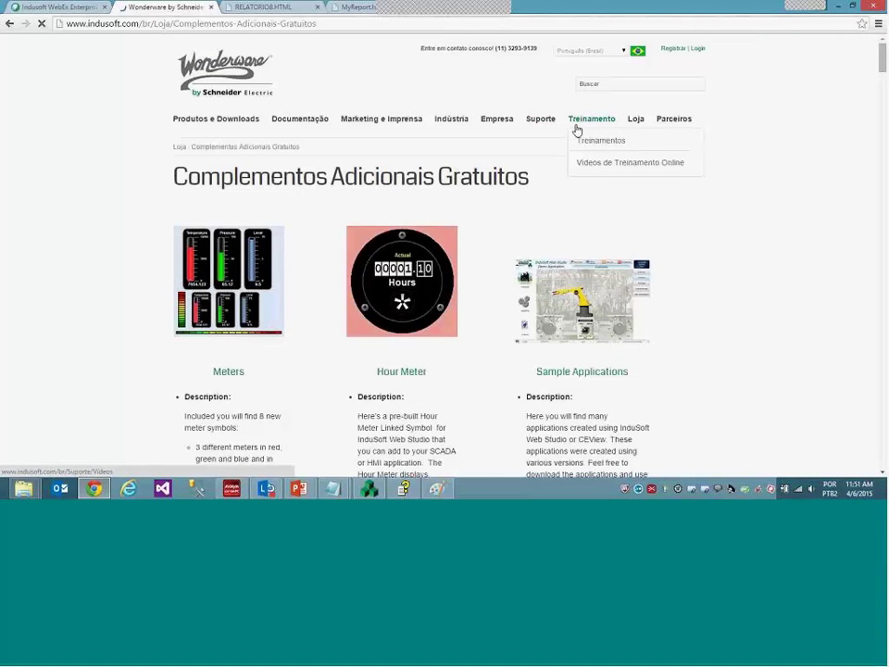
pyautogui.click(324, 24)
pyautogui.write('www.indusoft.com')
pyautogui.press('Return')
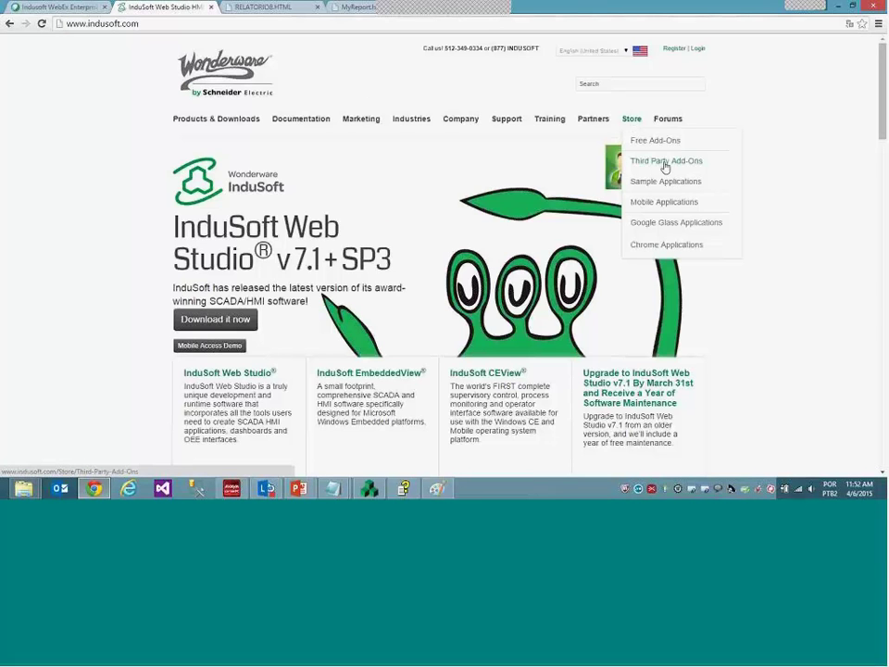
pyautogui.click(672, 165)
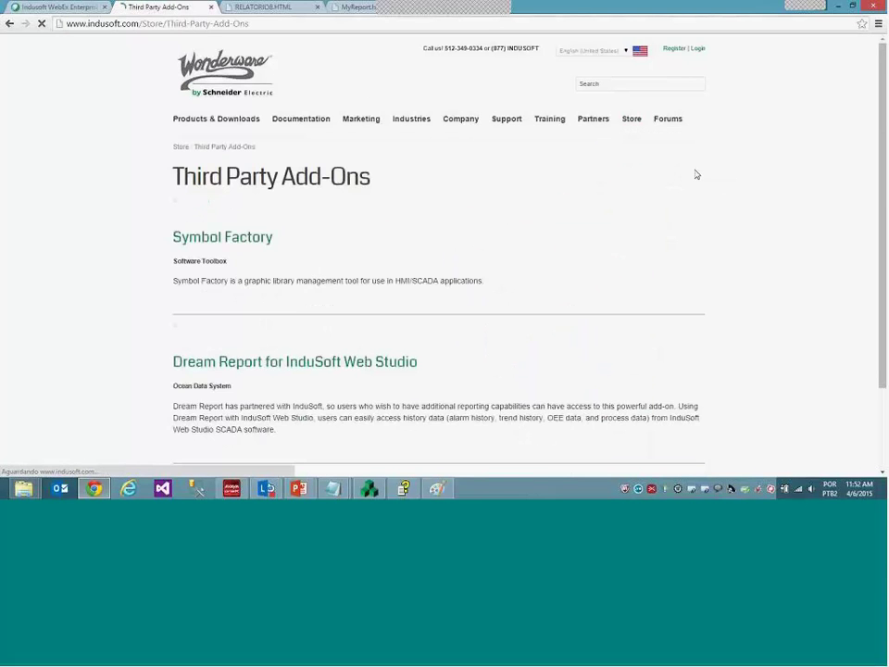
pyautogui.scroll(-2, 435, 296)
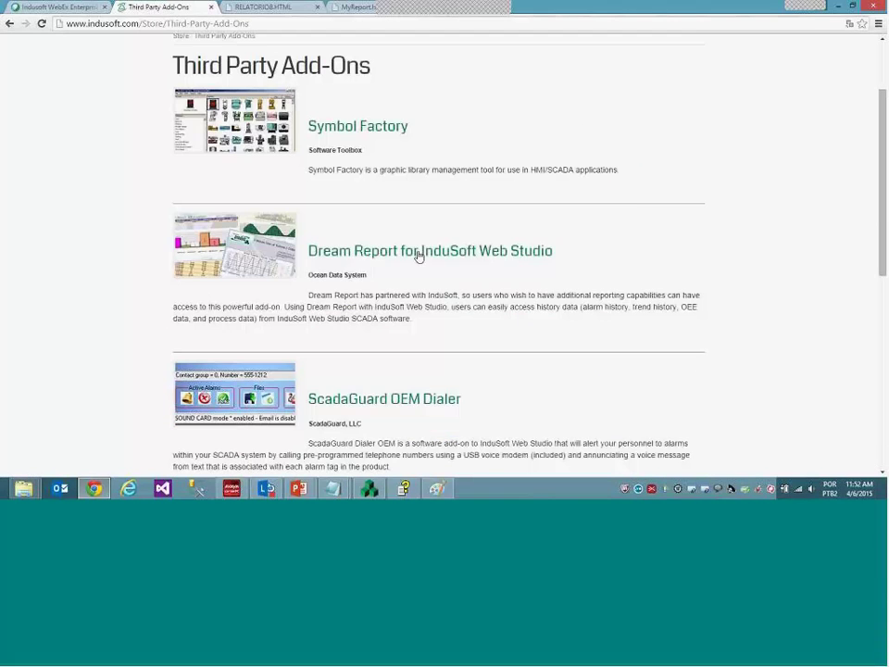
pyautogui.click(415, 251)
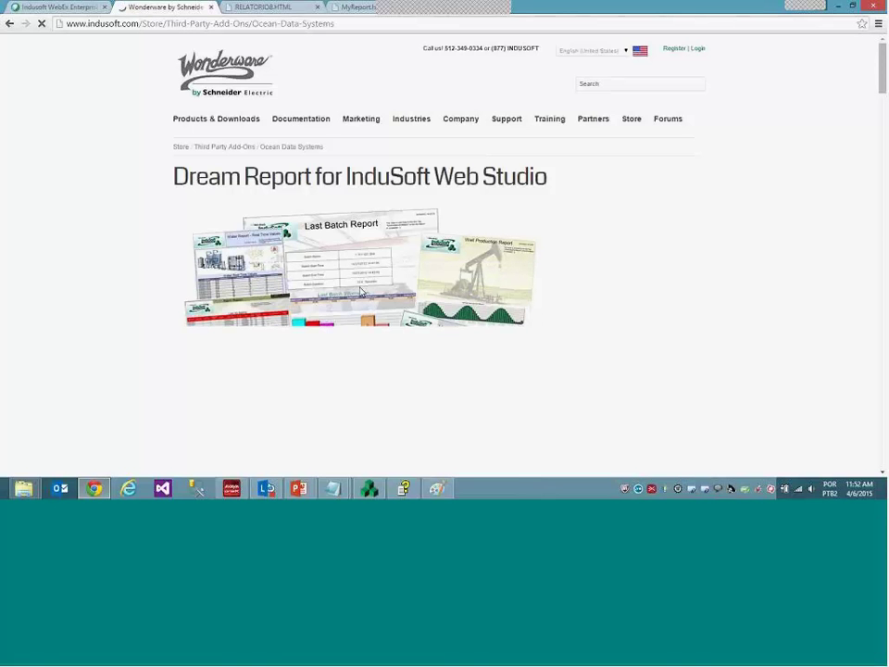
# Examine the Dream Report OEM description and download options for InduSoft Web Studio
pyautogui.scroll(-1, 114, 222)
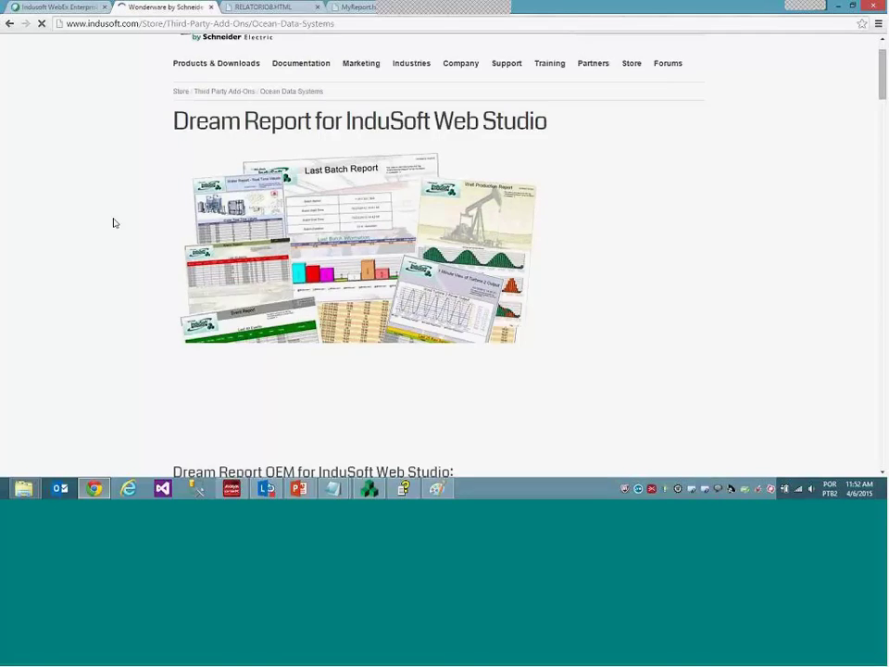
pyautogui.scroll(-2, 114, 222)
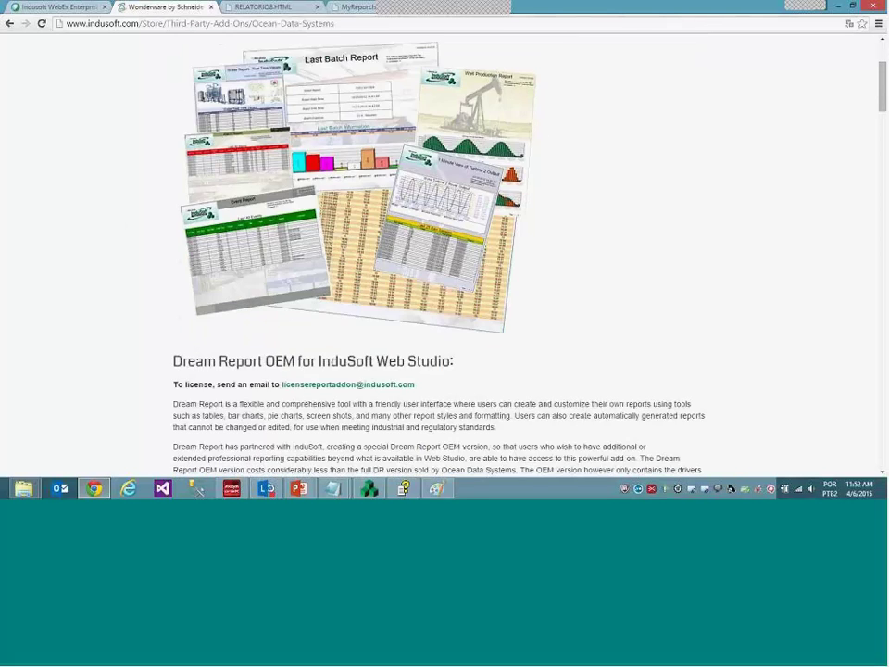
pyautogui.scroll(2, 111, 230)
pyautogui.scroll(-6, 111, 233)
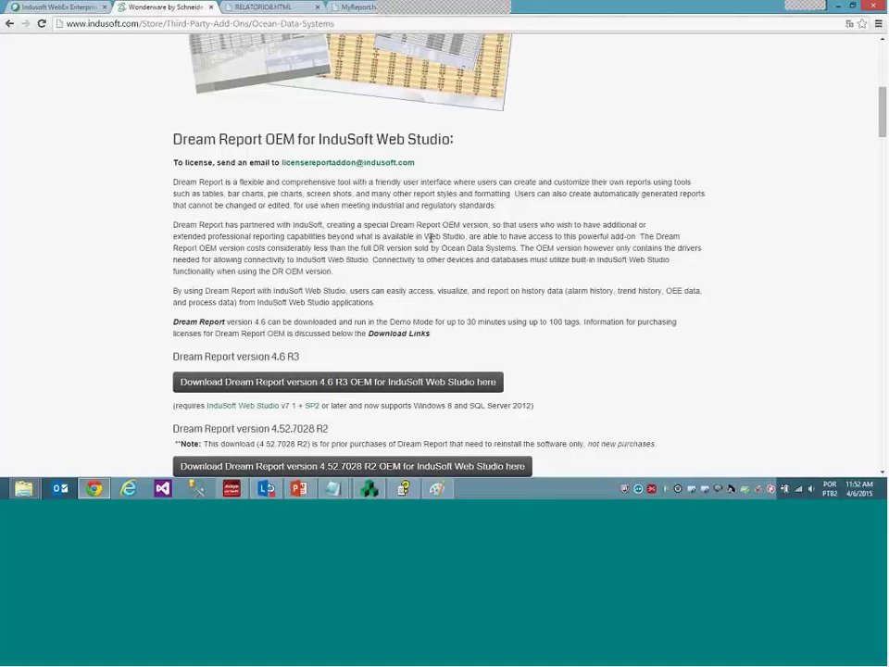
# Examine the rest of the Dream Report page: sample reports, downloads, tutorials, licensing and the demo video
pyautogui.scroll(-1, 431, 238)
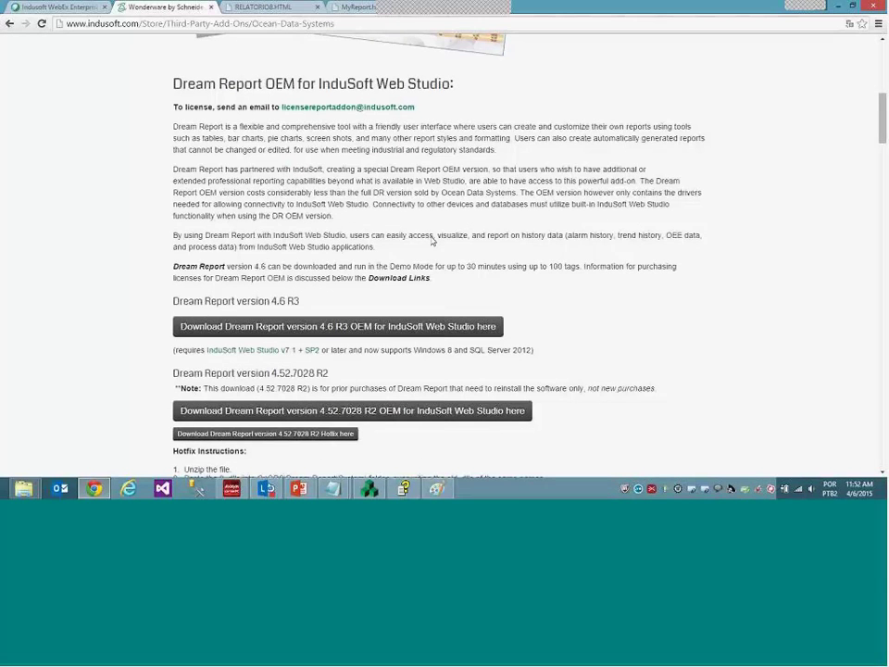
pyautogui.scroll(-3, 432, 241)
pyautogui.scroll(8, 460, 297)
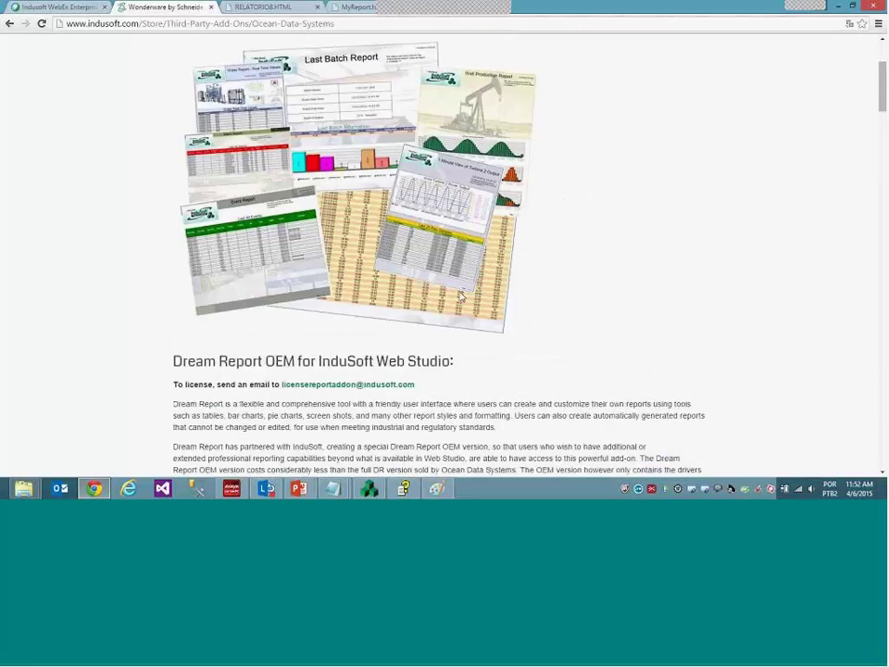
pyautogui.scroll(-9, 460, 296)
pyautogui.scroll(-1, 432, 276)
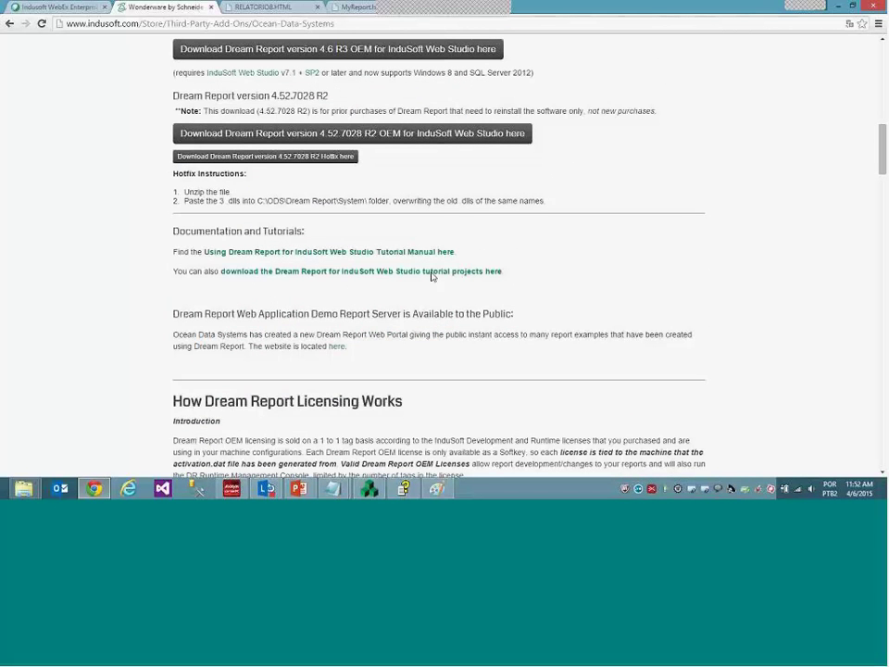
pyautogui.scroll(-3, 431, 275)
pyautogui.scroll(5, 417, 113)
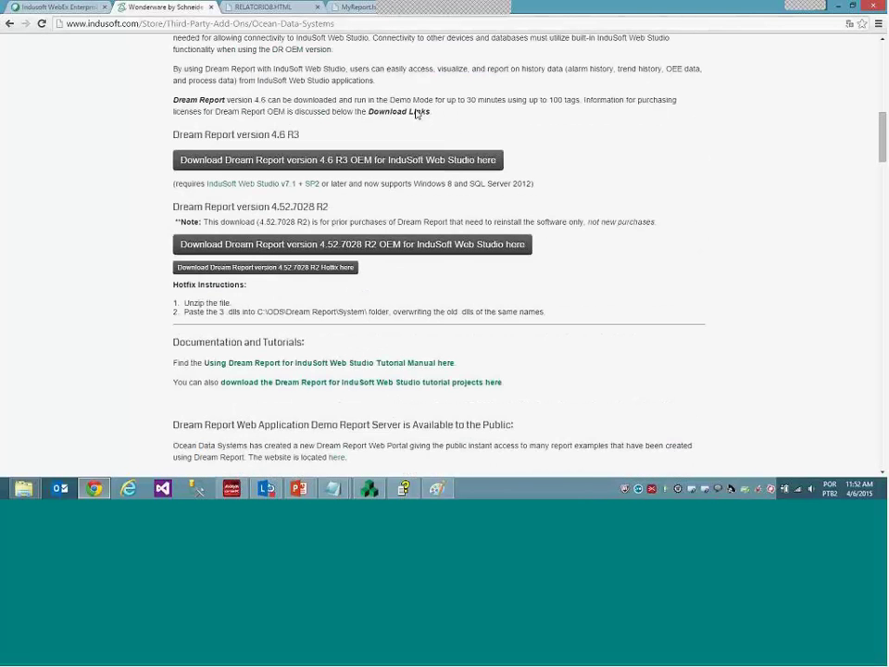
pyautogui.scroll(6, 417, 113)
pyautogui.scroll(-15, 377, 319)
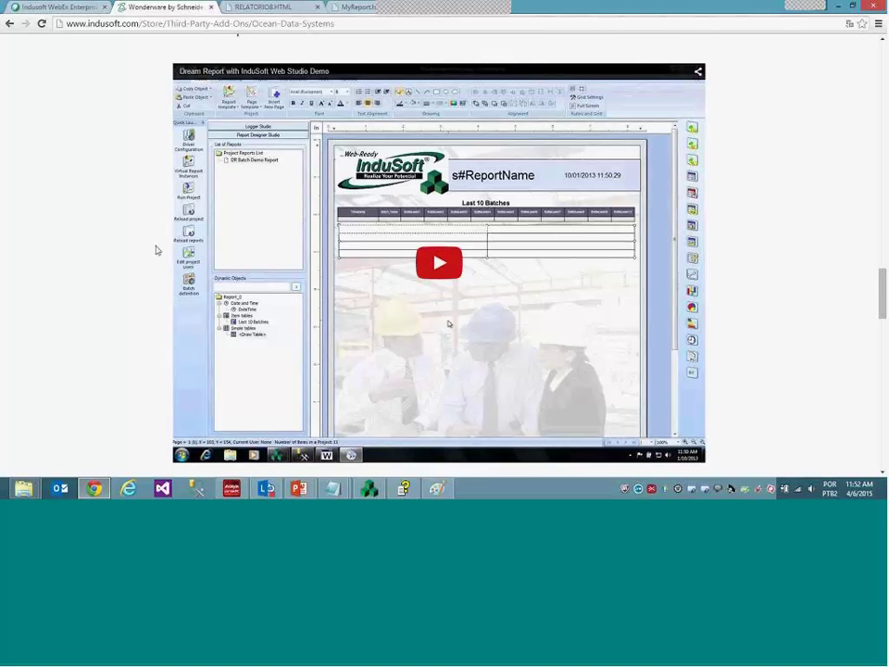
pyautogui.scroll(-1, 148, 237)
pyautogui.scroll(2, 144, 224)
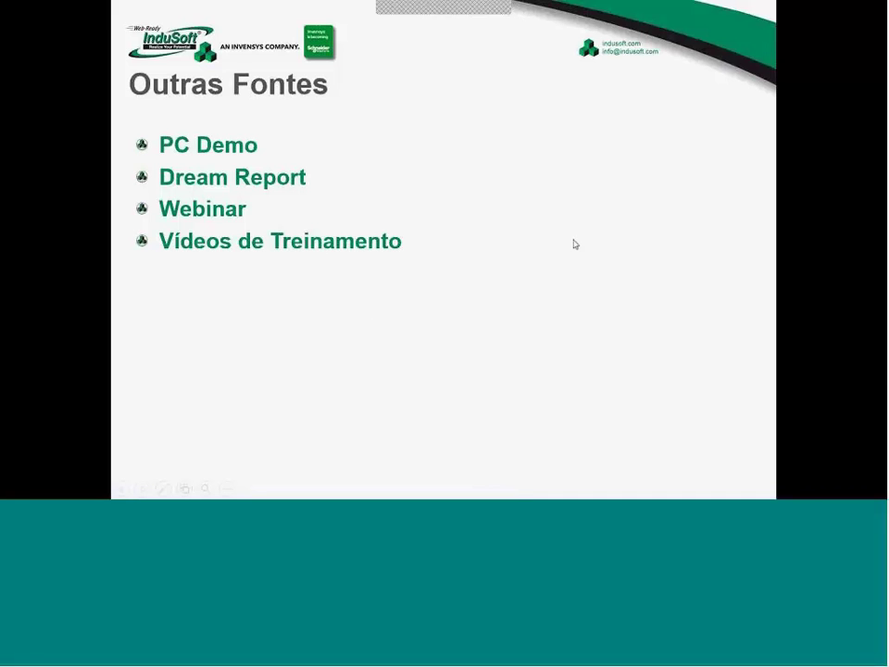
# Switch to InduSoft Web Studio, open the recent project ReportWebinarAfternoon and open its Inicial screen
pyautogui.hotkey('alt', 'Tab')
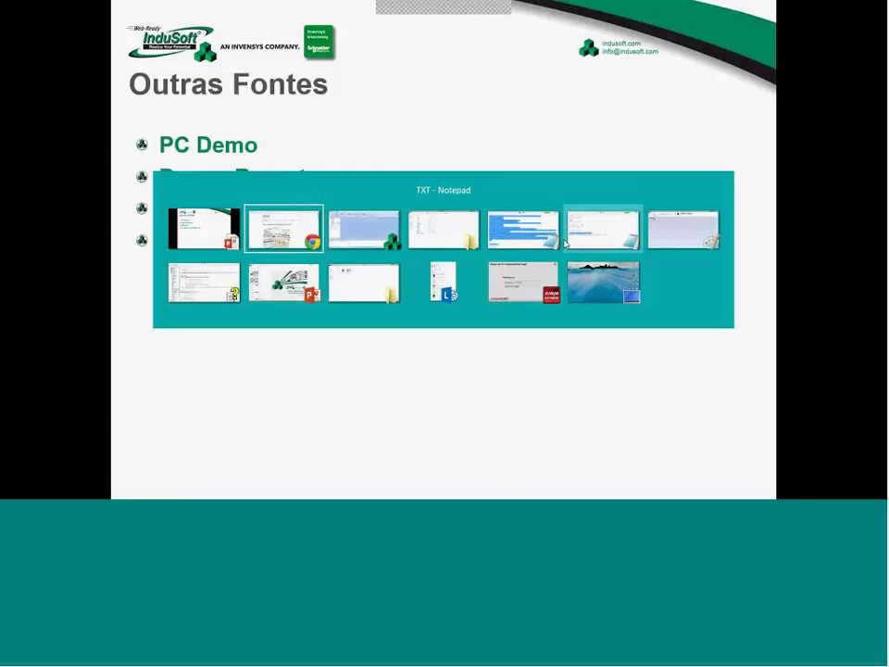
pyautogui.hotkey('alt', 'Tab')
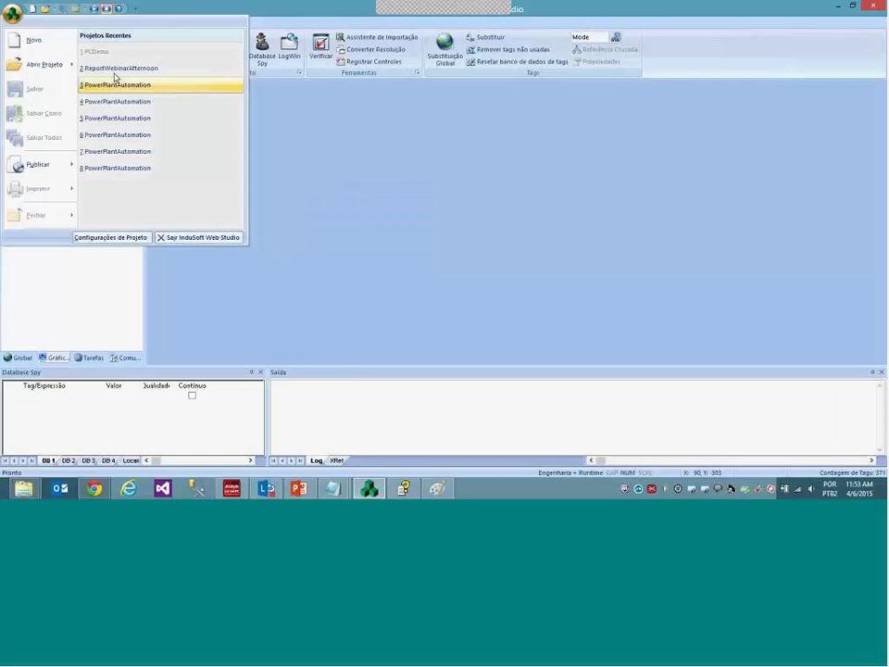
pyautogui.click(116, 85)
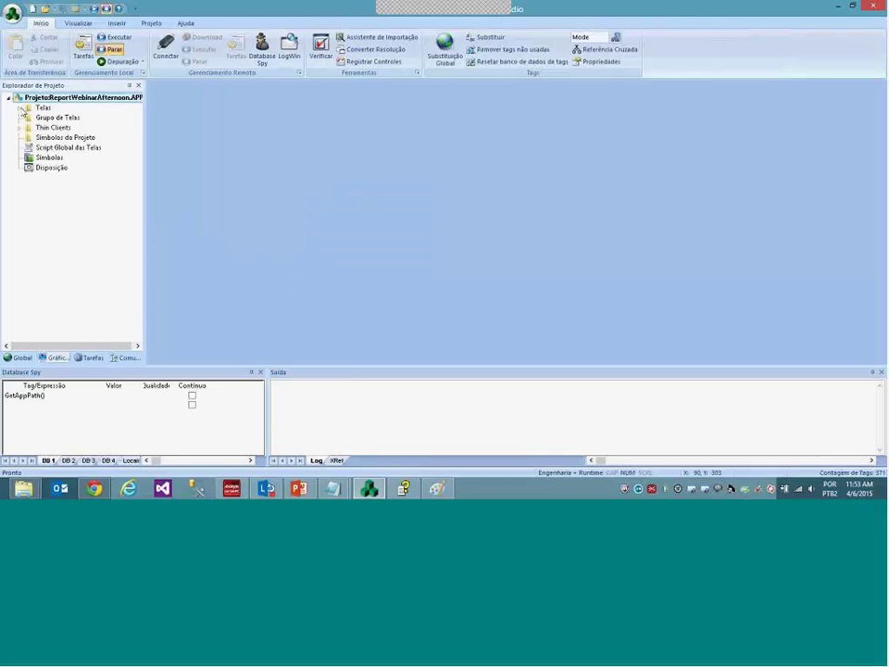
pyautogui.click(20, 108)
pyautogui.doubleClick(48, 119)
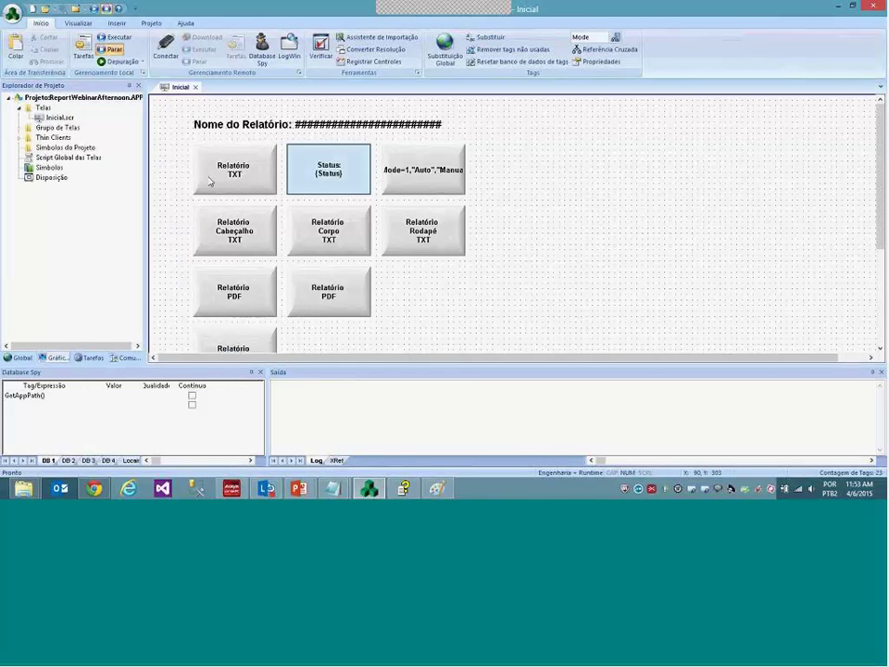
# Copy the $Report("Disk:1.rep") call from the Relatório TXT button's script and close the Inicial screen, saving its changes
pyautogui.doubleClick(214, 179)
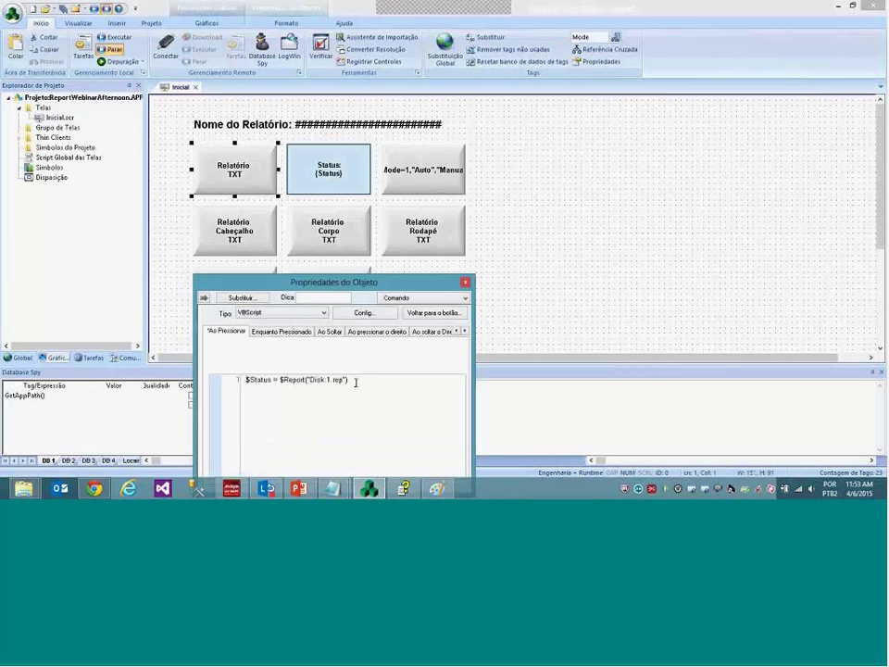
pyautogui.moveTo(353, 379); pyautogui.dragTo(280, 380)
pyautogui.hotkey('ctrl', 'c')
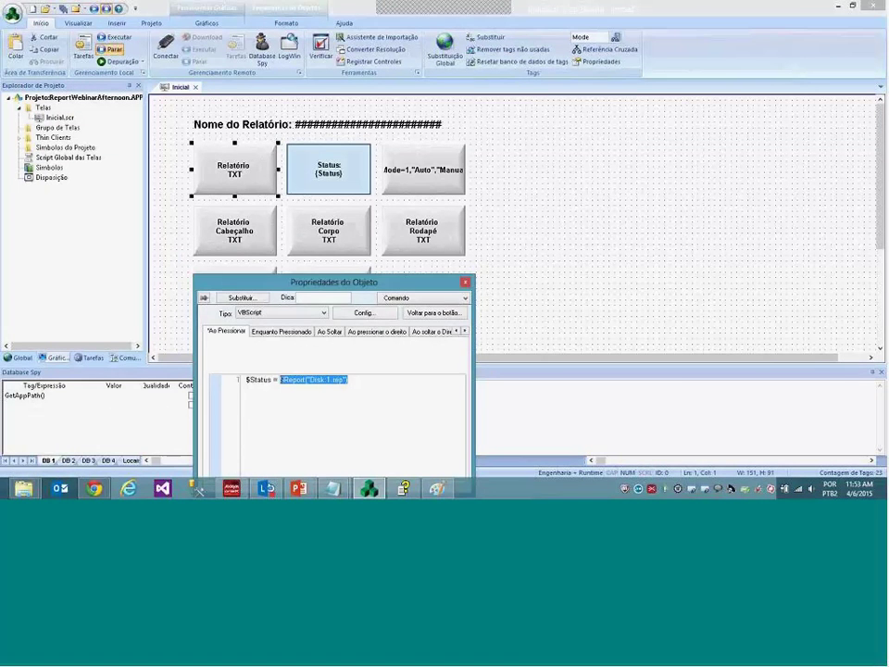
pyautogui.press('Escape')
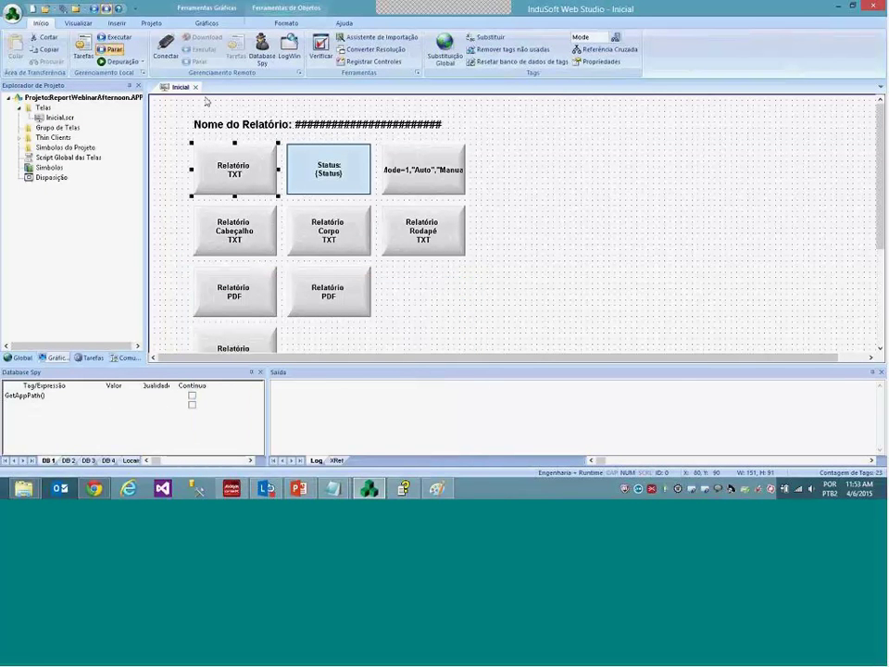
pyautogui.hotkey('ctrl', 'F4')
pyautogui.click(400, 282)
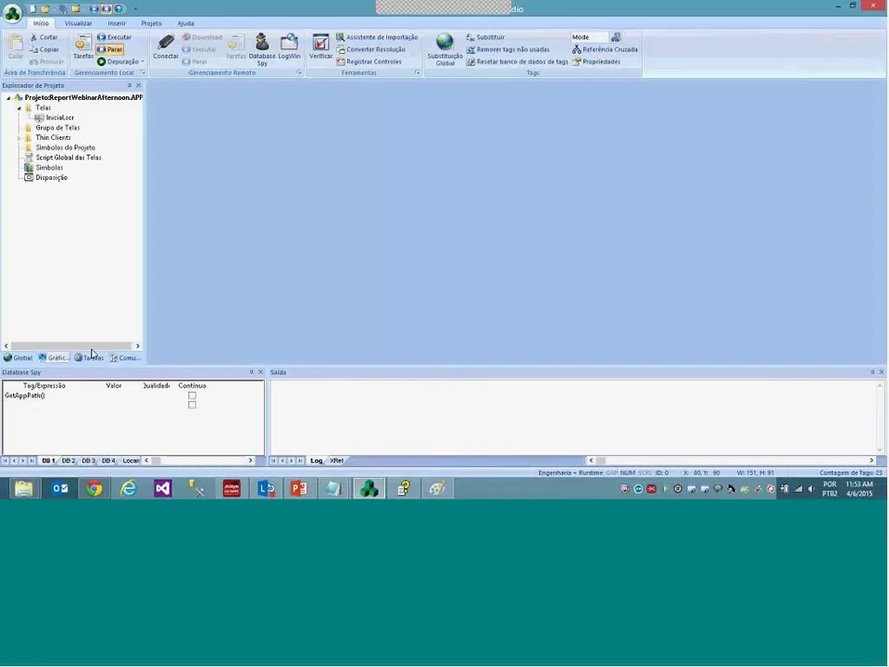
# Demonstrate calling the report from a new VBScript group by pasting $Report("Disk:1.rep"), then close it without saving
pyautogui.click(90, 357)
pyautogui.click(19, 167)
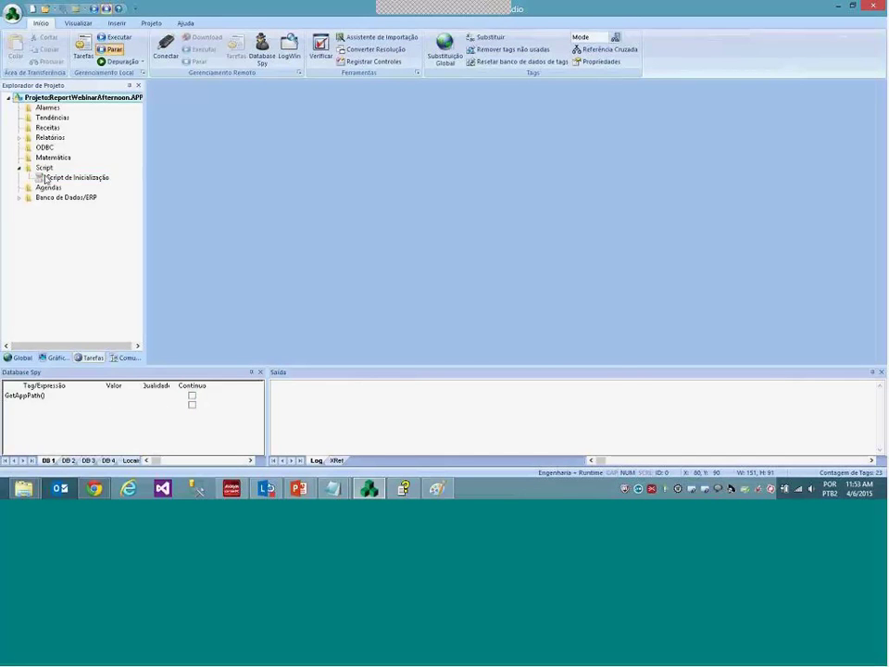
pyautogui.doubleClick(77, 177)
pyautogui.click(306, 87)
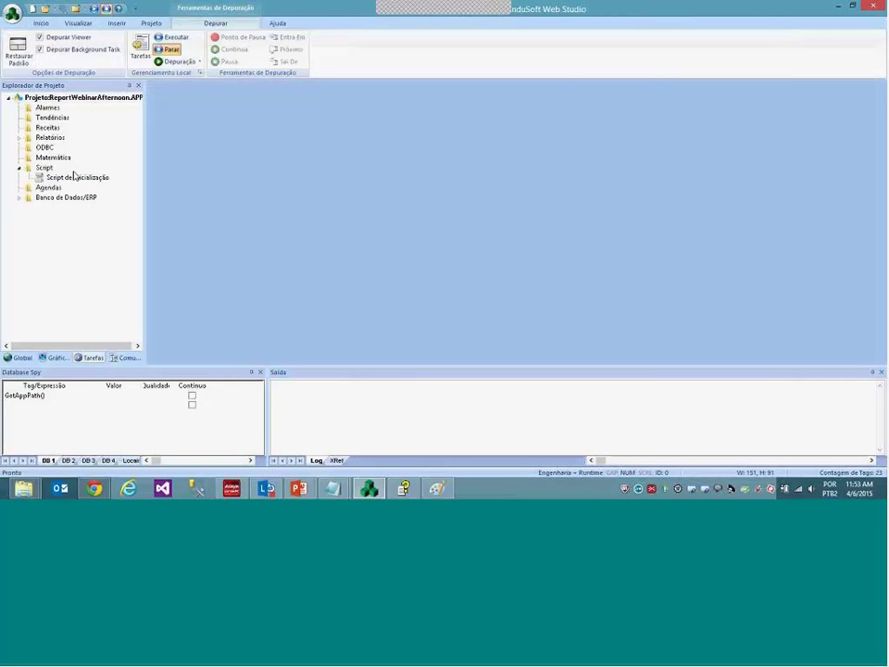
pyautogui.doubleClick(77, 177)
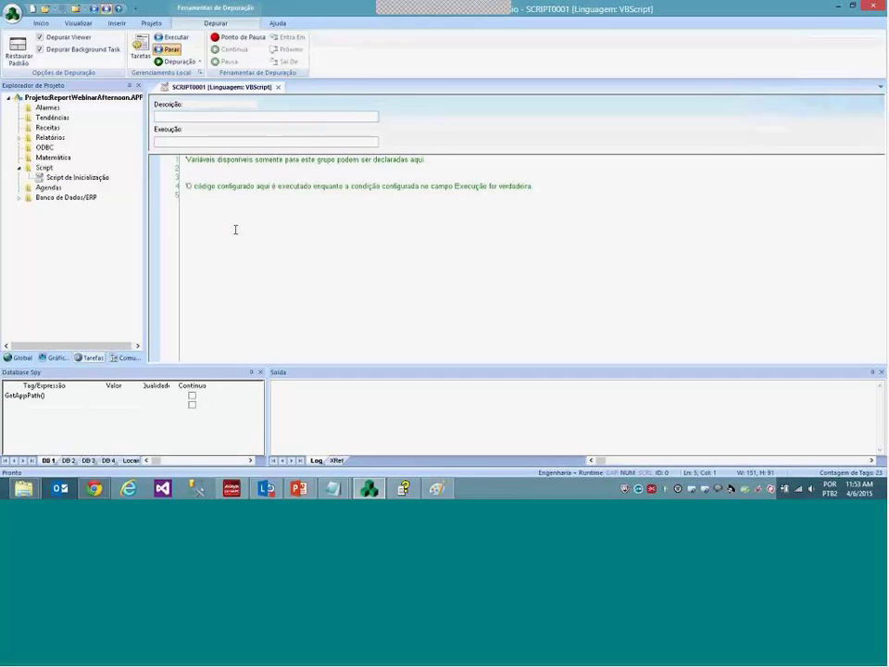
pyautogui.hotkey('ctrl', 'v')
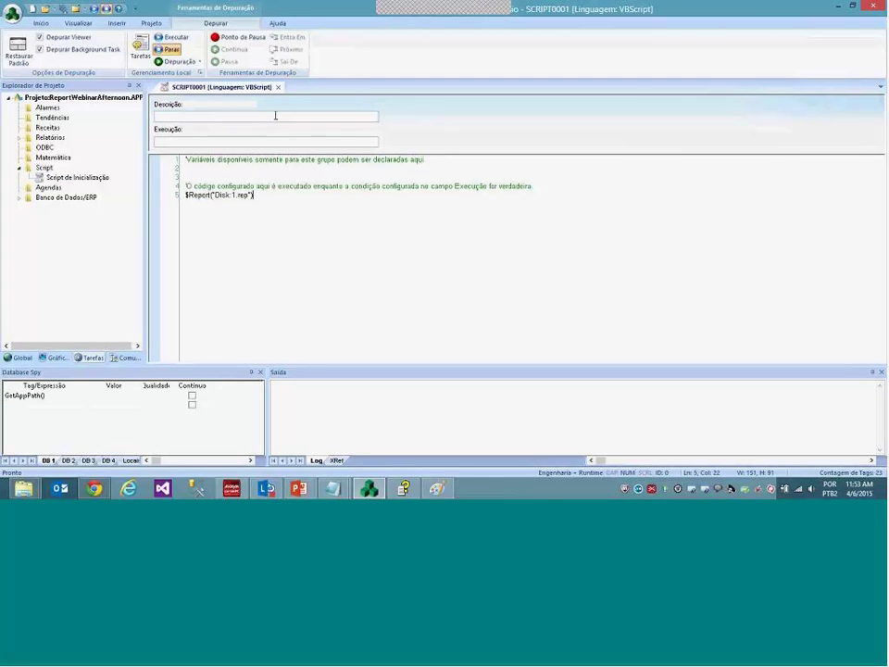
pyautogui.click(278, 87)
pyautogui.click(463, 283)
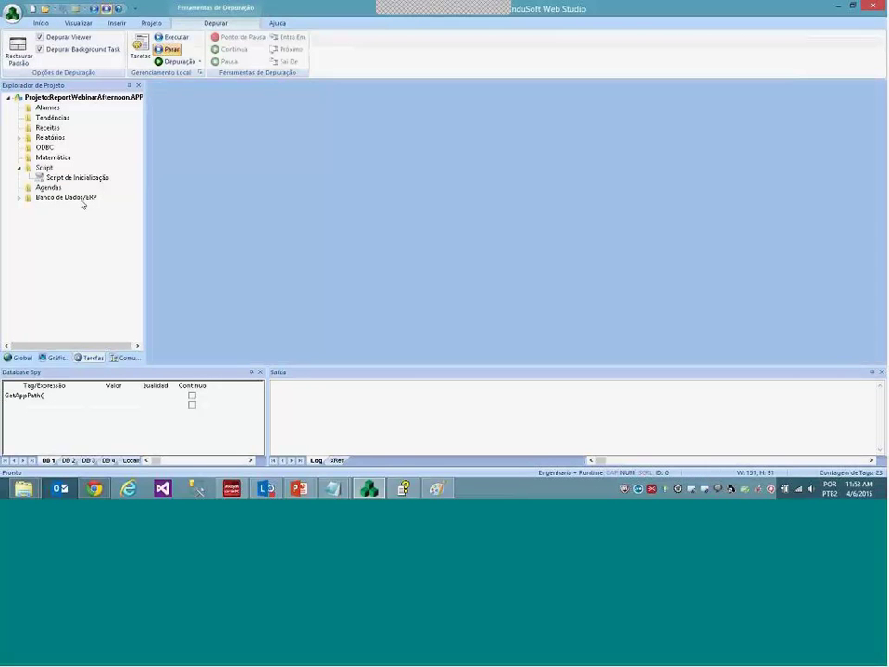
# Demonstrate scheduling the report by entering $Report("Disk:1.rep") as a Relógio event's Expressão in a new Agendas sheet, then discard it
pyautogui.doubleClick(57, 188)
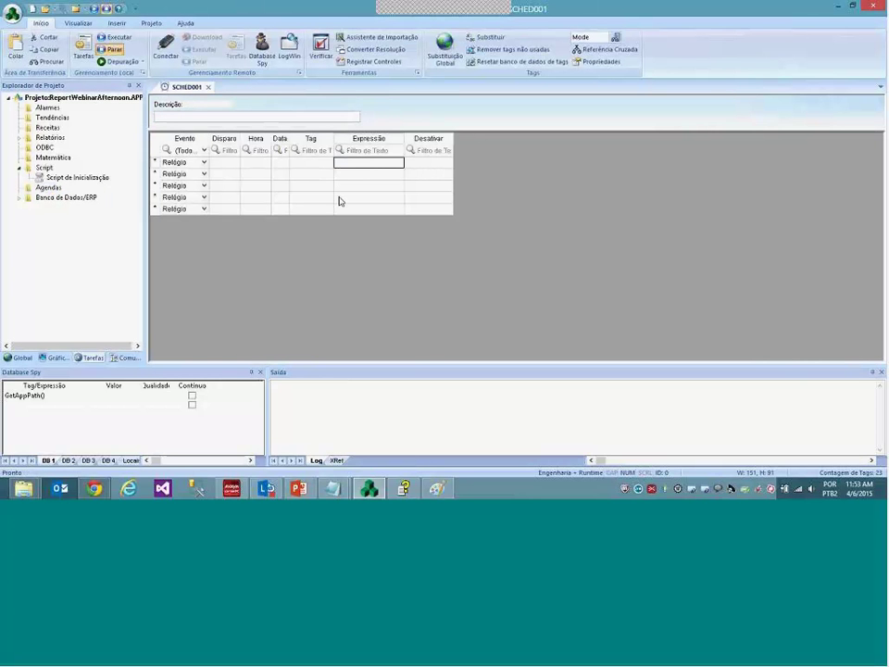
pyautogui.write('$Report("Disk1.rep")')
pyautogui.click(252, 162)
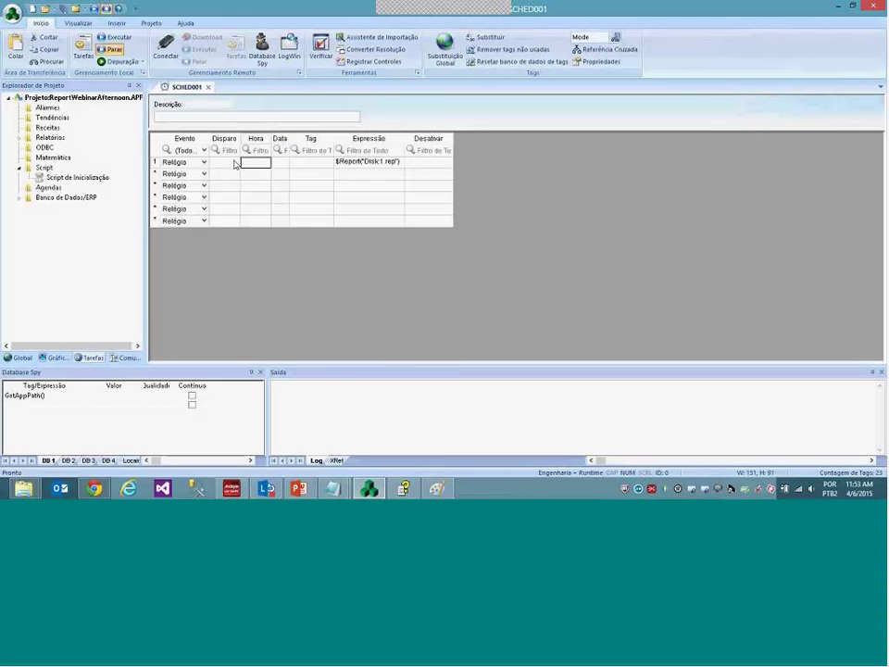
pyautogui.moveTo(227, 163); pyautogui.dragTo(327, 171)
pyautogui.click(363, 174)
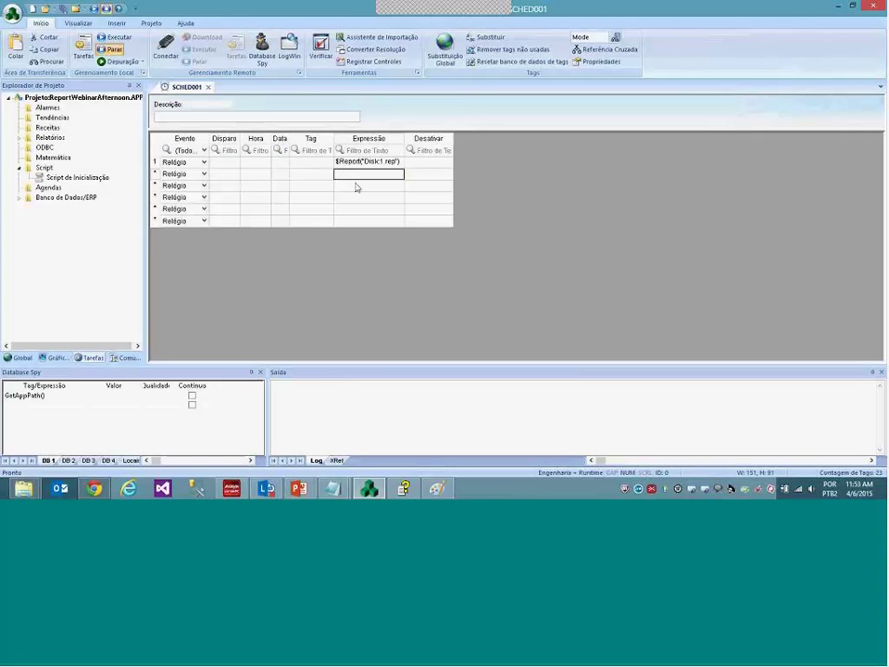
pyautogui.click(210, 87)
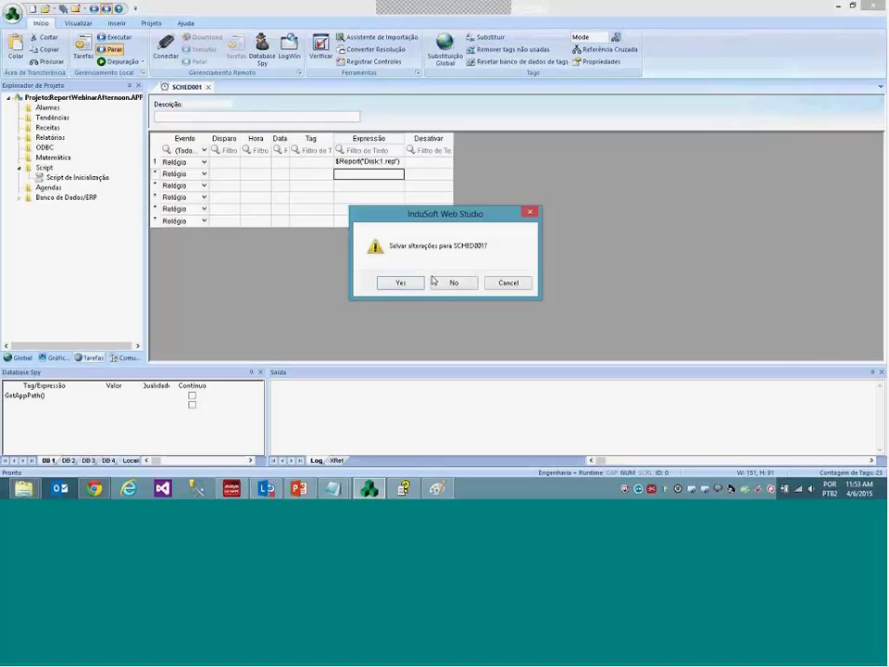
pyautogui.click(452, 282)
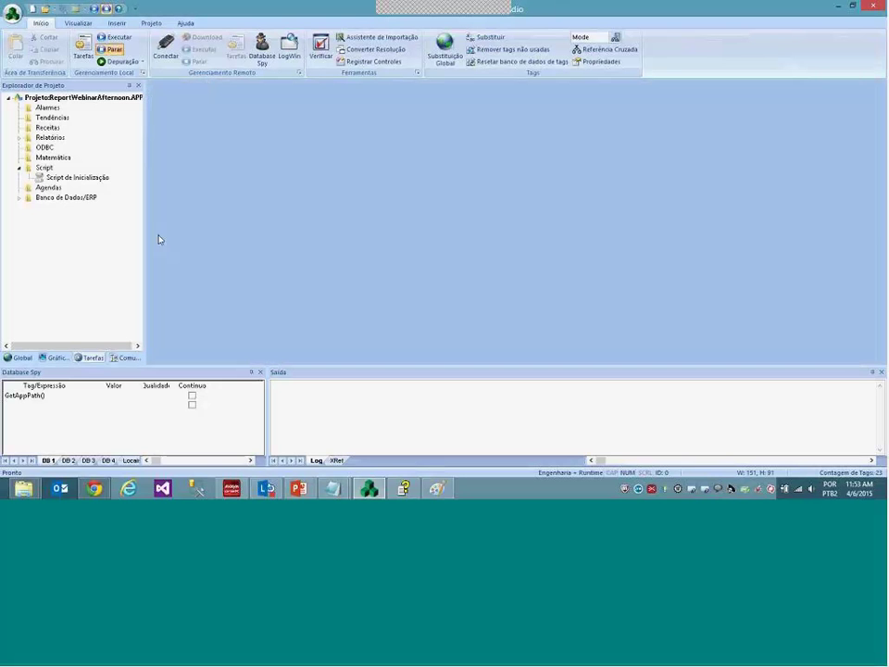
# Return to the PowerPoint slide show and advance from Outras Fontes to the Q & A slide
pyautogui.click(47, 359)
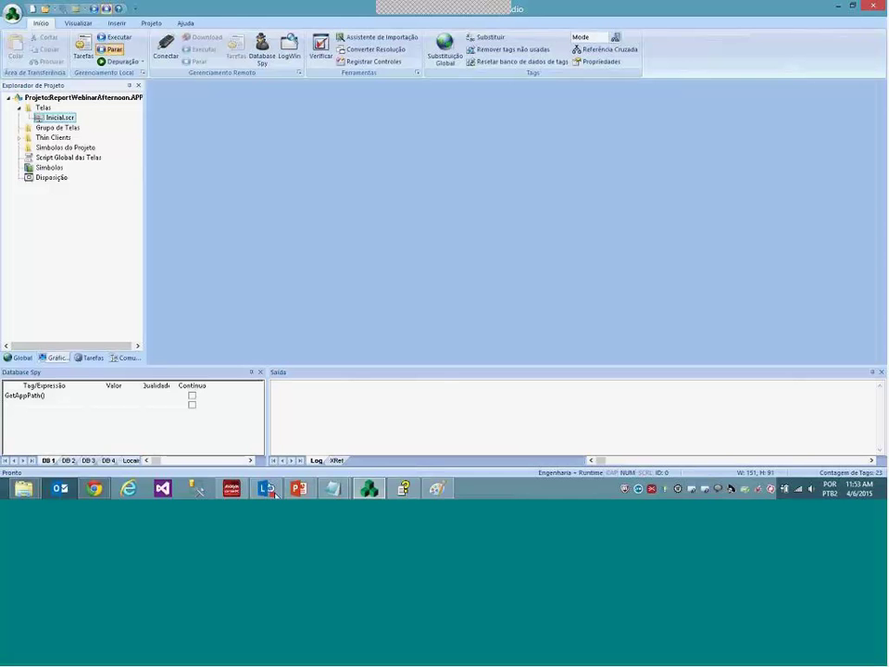
pyautogui.click(314, 485)
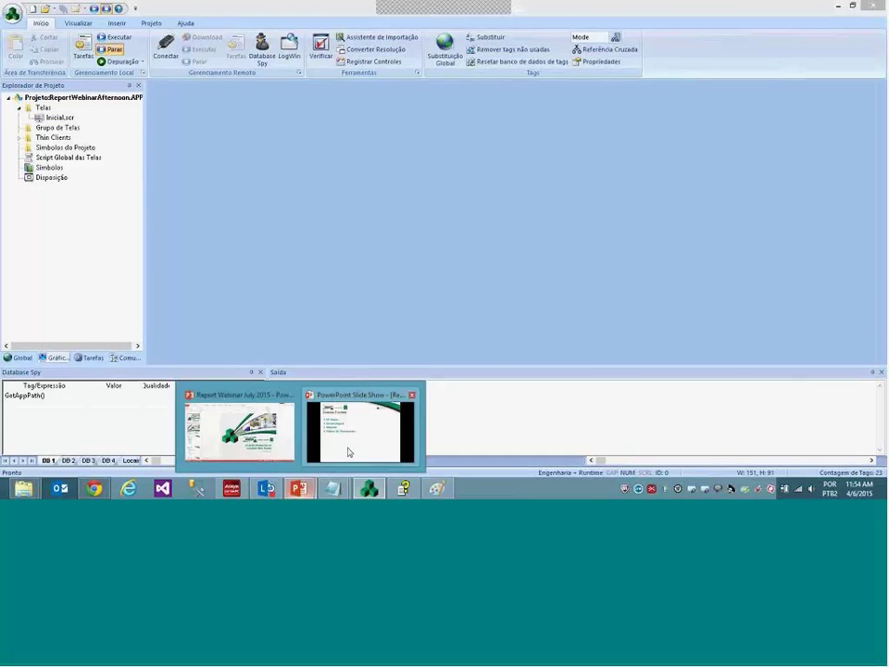
pyautogui.click(350, 449)
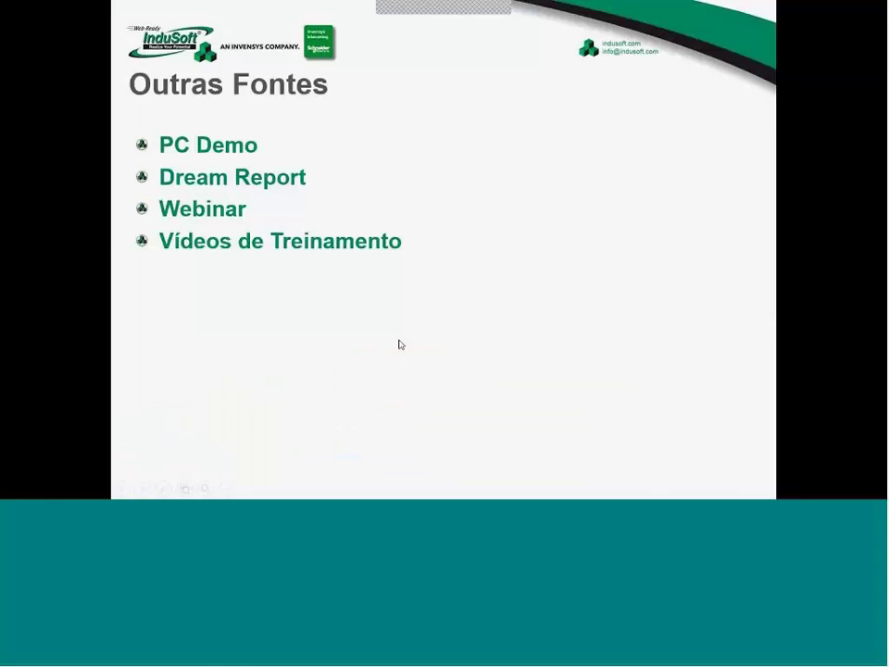
pyautogui.click(401, 345)
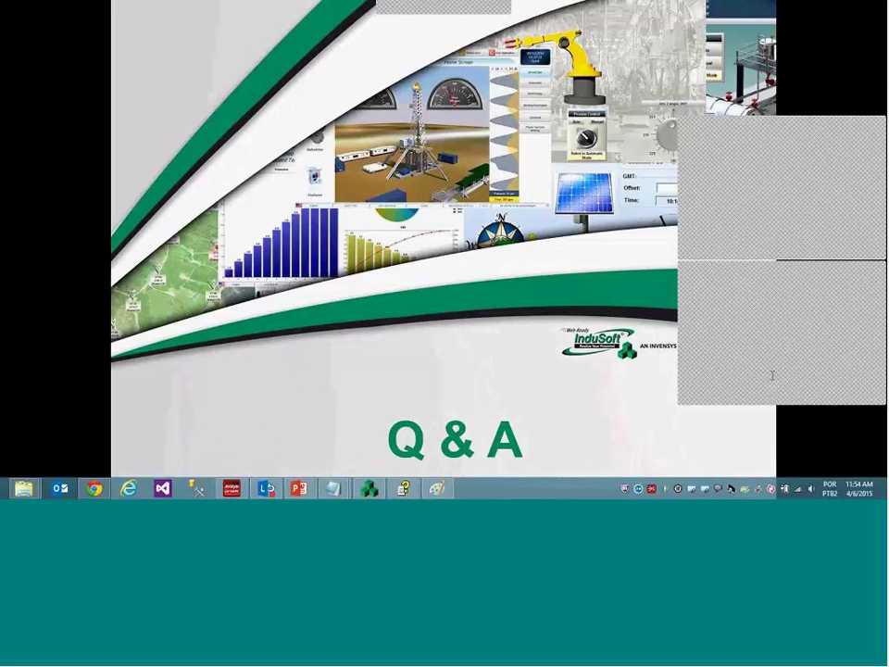
# Switch back to InduSoft Web Studio and open the Rodapé TXT report from the project's Relatórios
pyautogui.hotkey('alt', 'Tab')
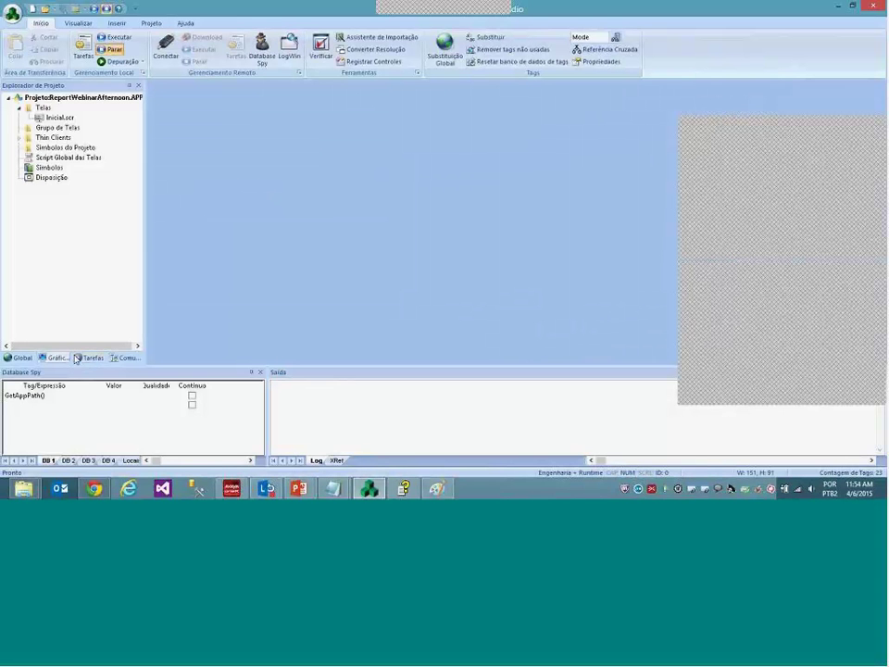
pyautogui.click(91, 358)
pyautogui.click(18, 137)
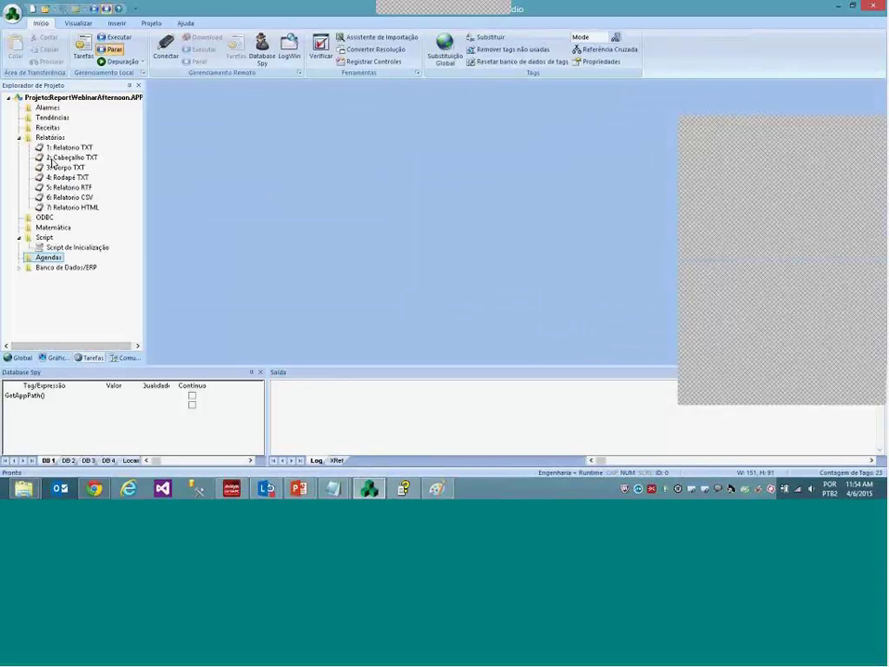
pyautogui.doubleClick(69, 177)
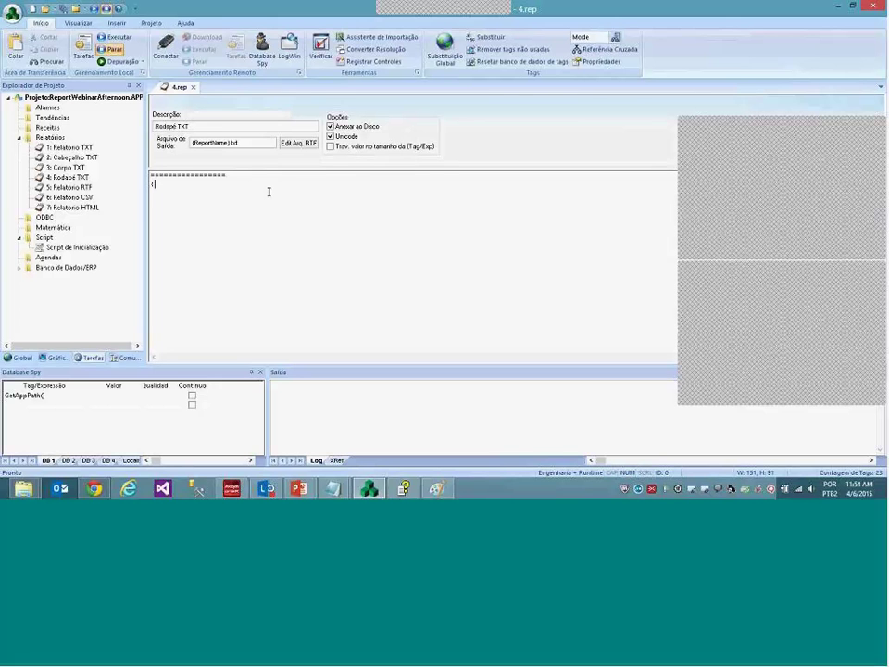
# Try a Tag1 + Tag2 sum expression in curly braces below the footer report's separator line, then delete it
pyautogui.write('{Teag1 + Tag2}')
pyautogui.press('BackSpace')
pyautogui.press('BackSpace')
pyautogui.press('BackSpace')
pyautogui.press('BackSpace')
pyautogui.press('BackSpace')
pyautogui.press('BackSpace')
pyautogui.press('BackSpace')
pyautogui.press('BackSpace')
pyautogui.press('BackSpace')
pyautogui.press('BackSpace')
pyautogui.press('BackSpace')
pyautogui.press('BackSpace')
pyautogui.press('BackSpace')
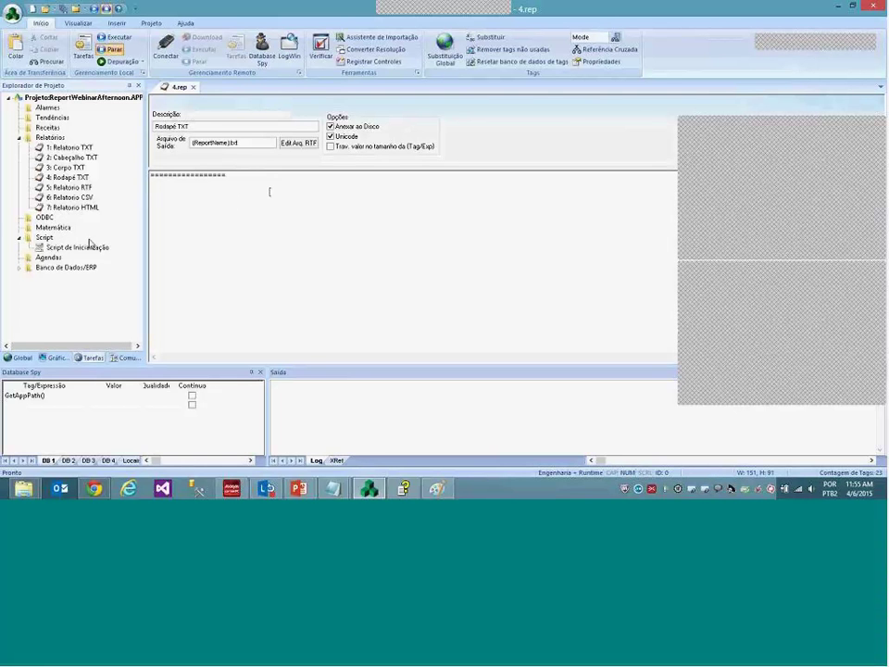
# Enter TagTotal = Tag1 + Tag2 in a new VBScript group and return to the Rodapé TXT report
pyautogui.doubleClick(56, 247)
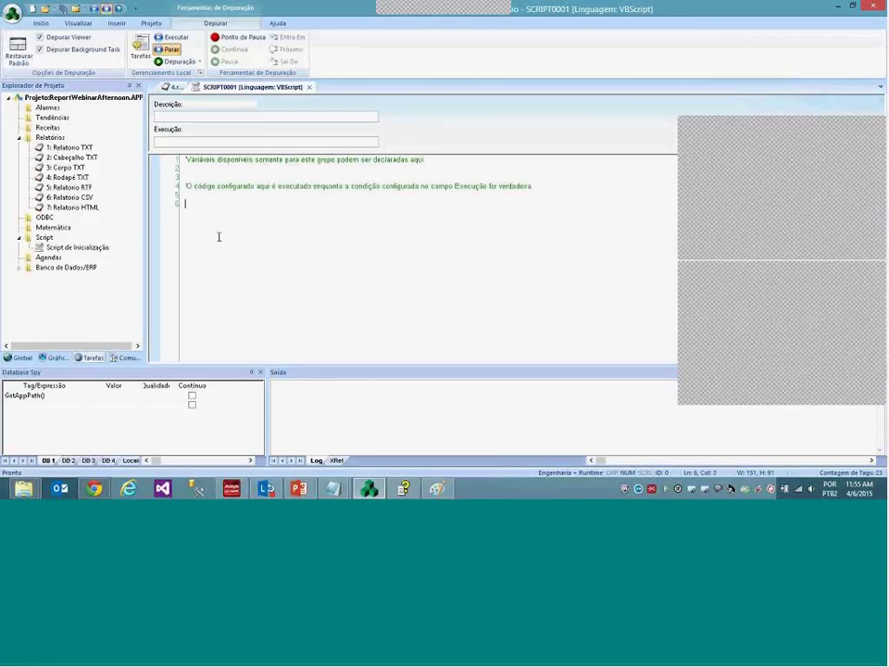
pyautogui.write('TagTotal = Tag1 + ')
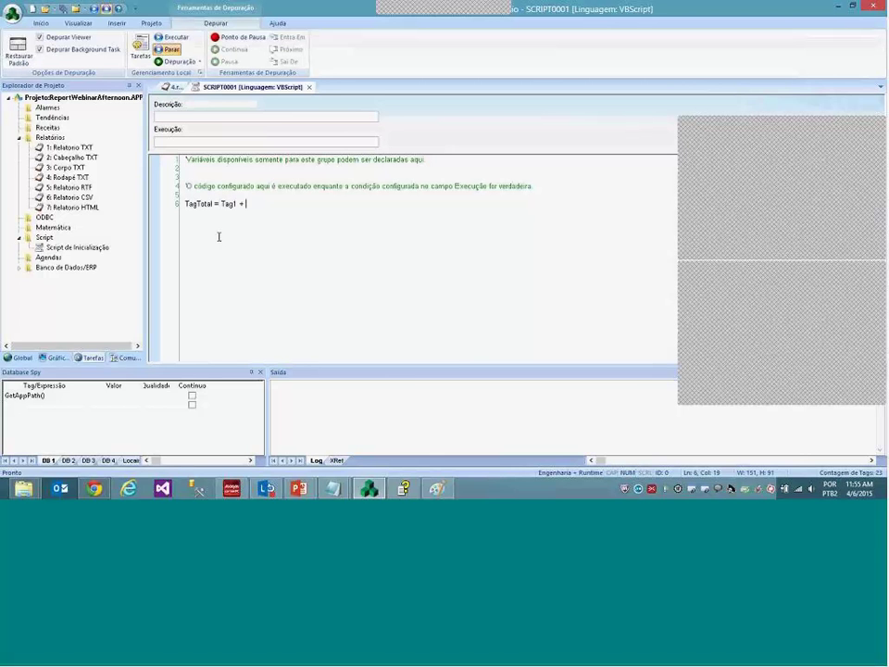
pyautogui.write('Tag2')
pyautogui.click(174, 87)
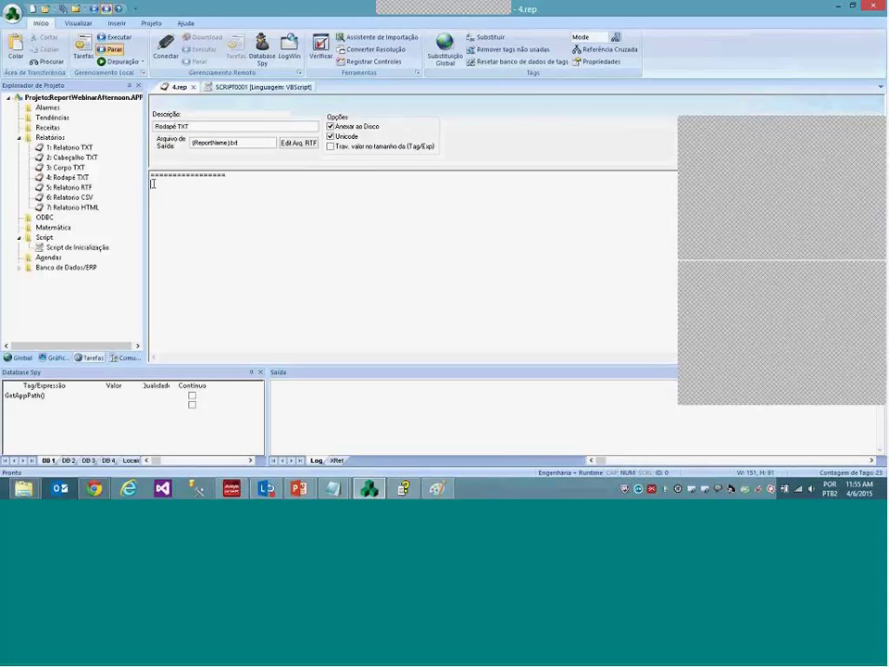
# Enter {TagTotal} below the separator line of the Rodapé TXT report and go back to the VBScript group
pyautogui.write('{TagTotal}')
pyautogui.click(231, 88)
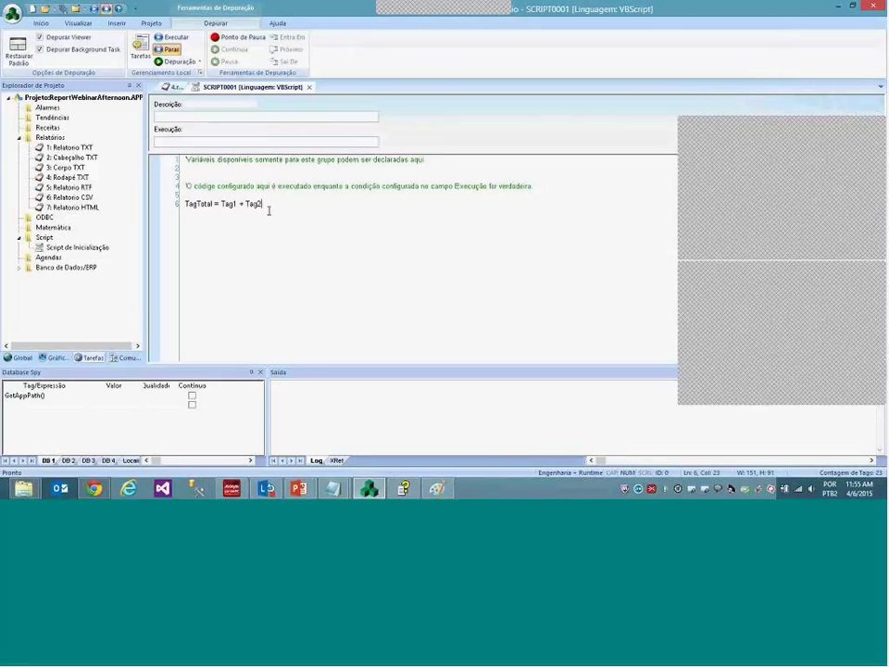
# Delete the TagTotal = Tag1 + Tag2 line, then close the script group and the Rodapé TXT report without saving
pyautogui.tripleClick(184, 205)
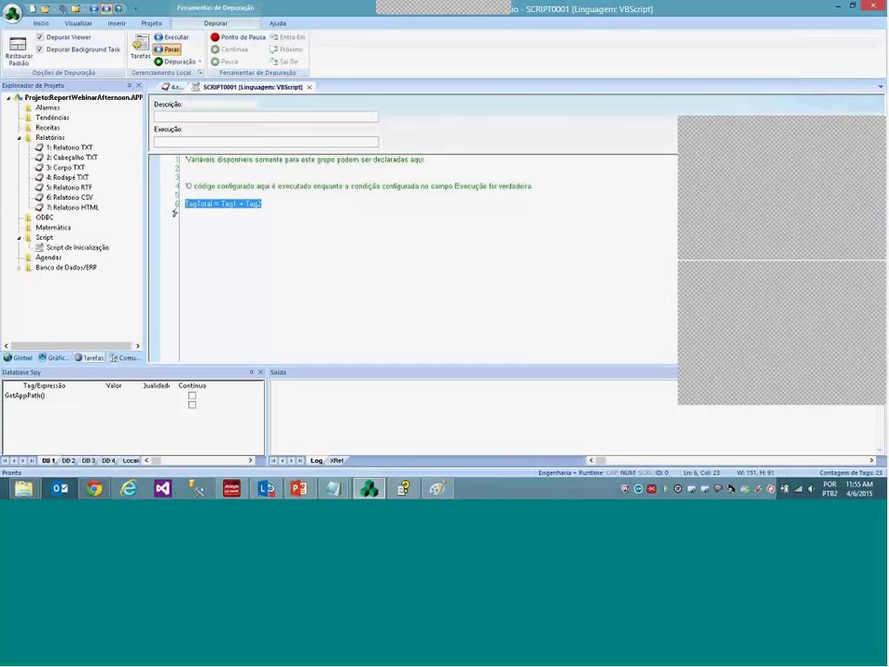
pyautogui.press('Delete')
pyautogui.click(310, 86)
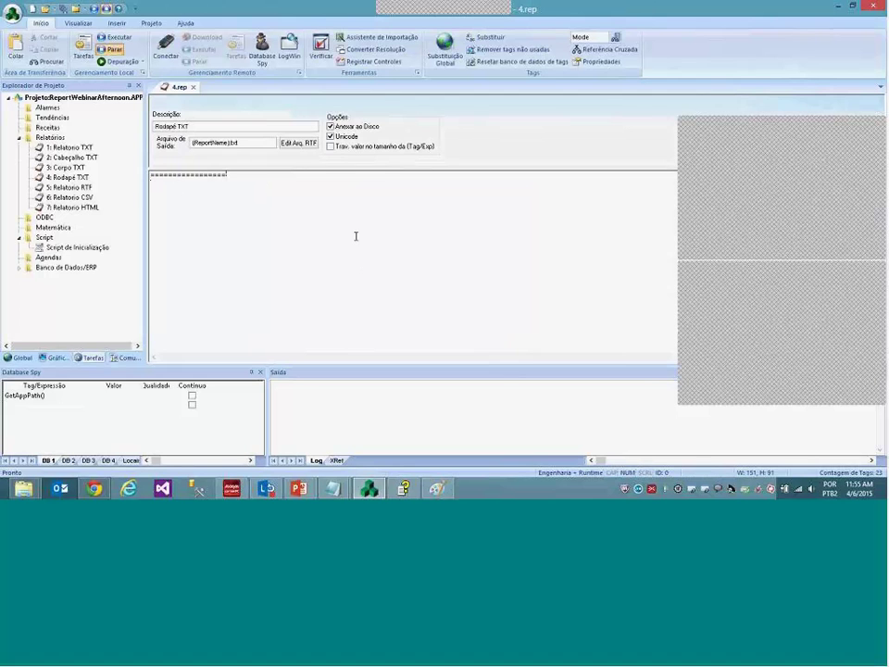
pyautogui.click(196, 88)
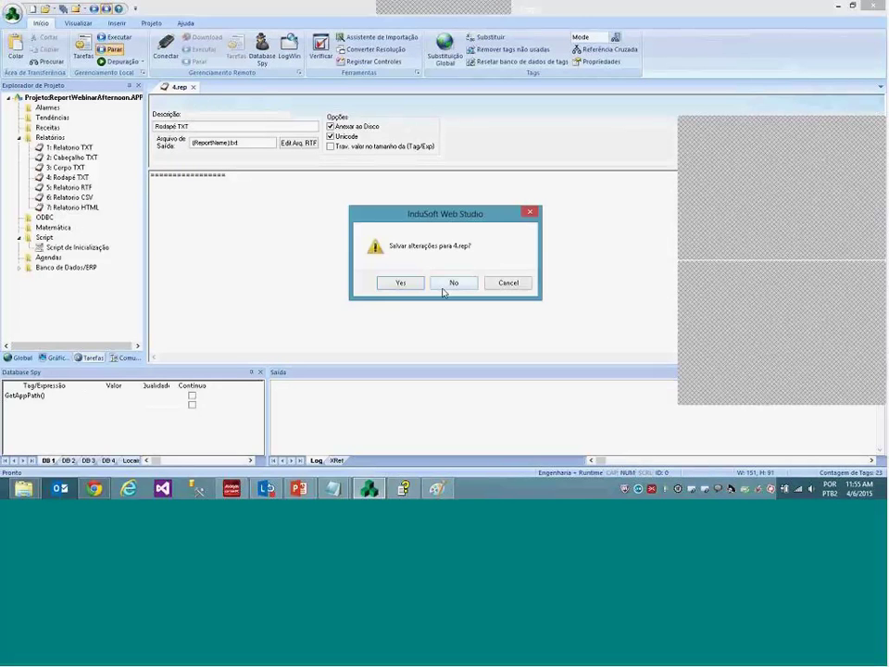
pyautogui.click(444, 286)
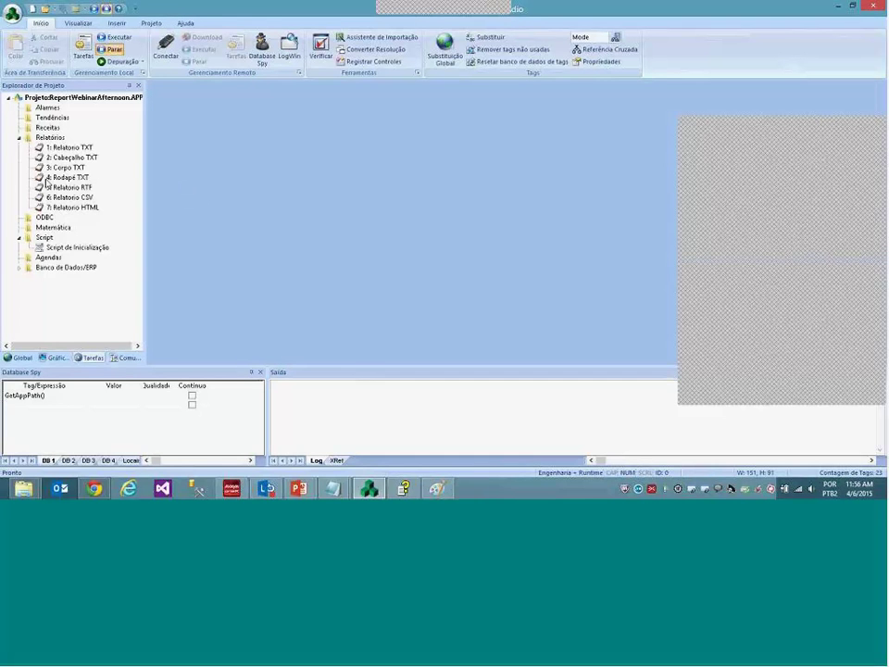
# Open the Relatorio TXT report and place the cursor in its output file name for editing
pyautogui.click(69, 149)
pyautogui.doubleClick(69, 149)
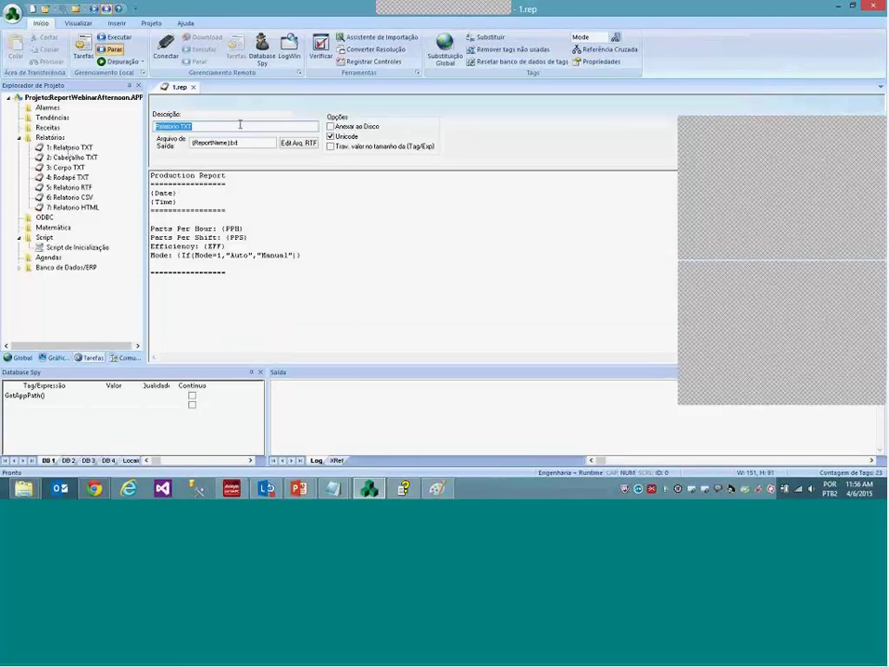
pyautogui.click(244, 141)
pyautogui.doubleClick(244, 142)
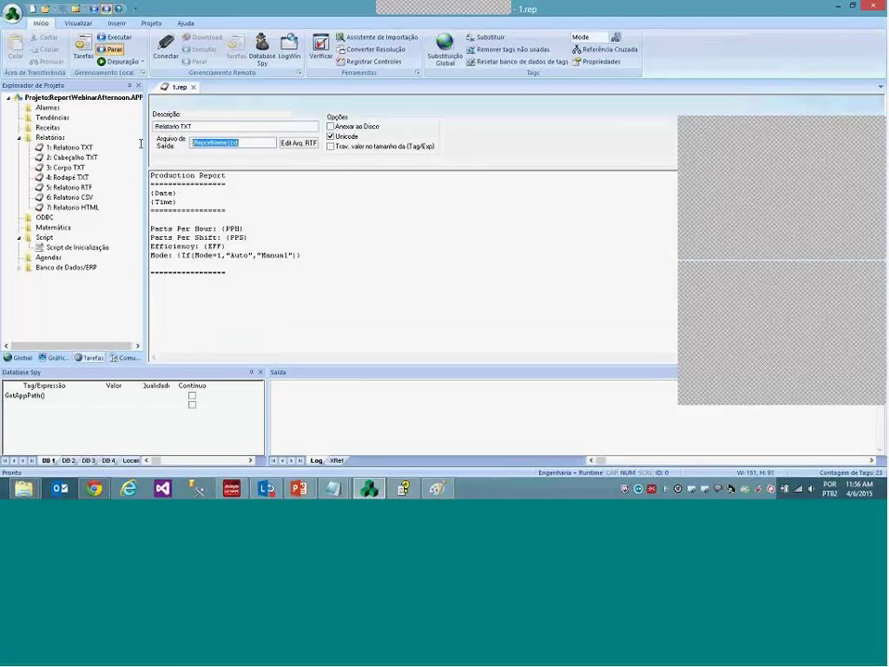
pyautogui.click(256, 141)
# View the generated report files in the ReportWebinarAfternoon project folder in File Explorer, and return to InduSoft Web Studio
pyautogui.click(28, 487)
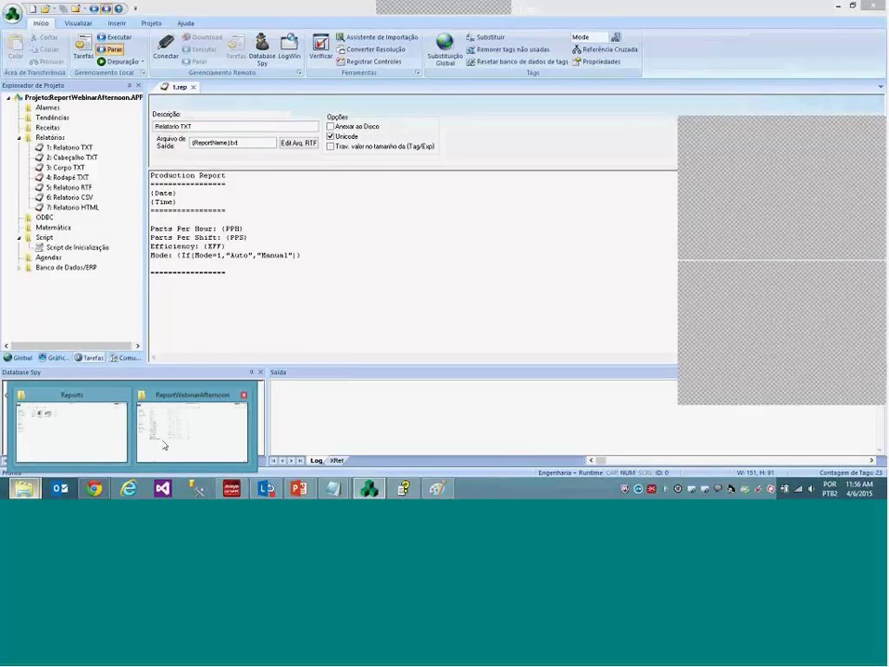
pyautogui.click(176, 440)
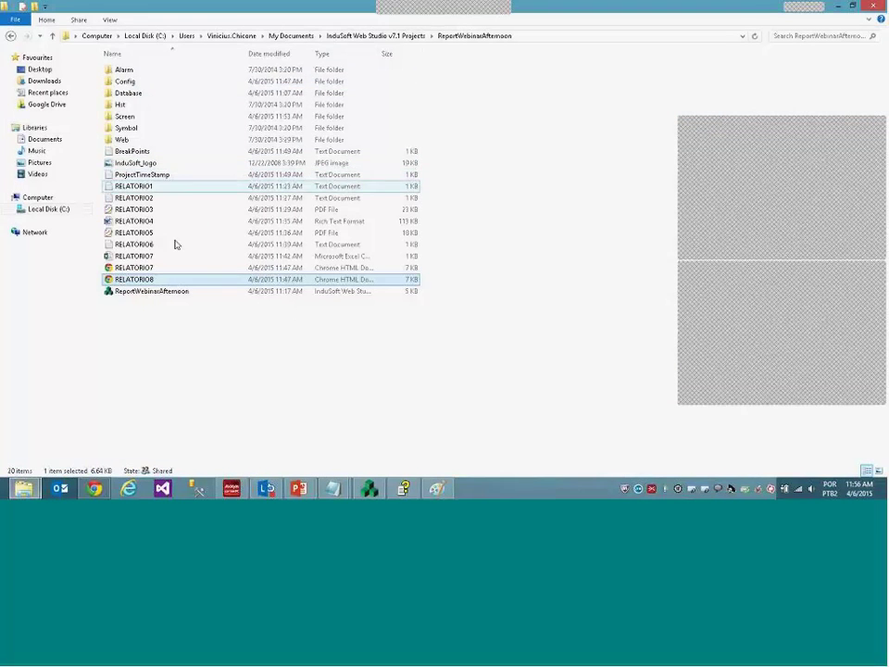
pyautogui.click(372, 491)
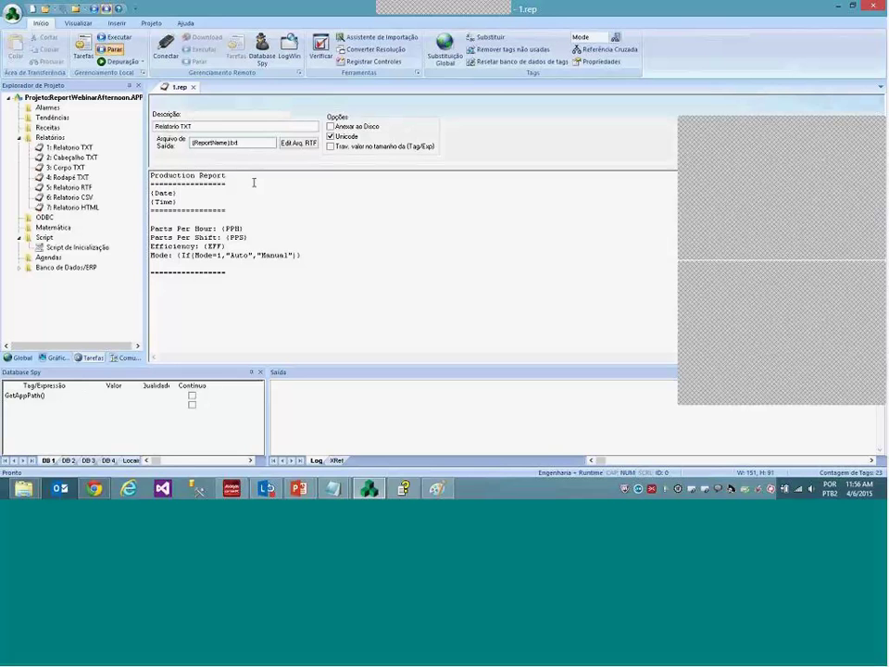
# Set the Relatorio TXT output file to C:\Relatorios\{ReportName}.txt and close the report, saving the changes
pyautogui.write('C:\\Relatorios\\')
pyautogui.moveTo(192, 143); pyautogui.dragTo(274, 143)
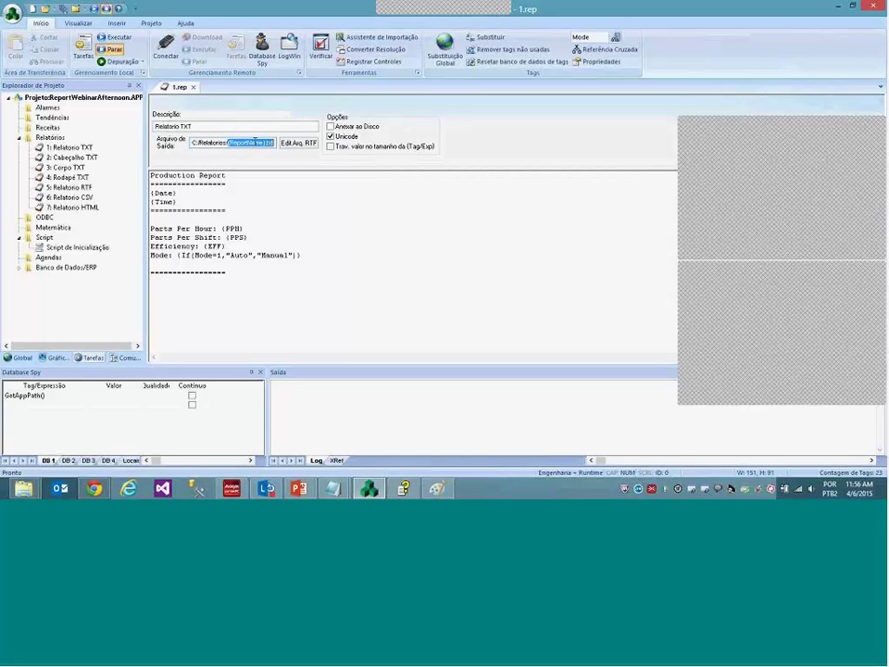
pyautogui.click(253, 143)
pyautogui.moveTo(192, 143); pyautogui.dragTo(228, 143)
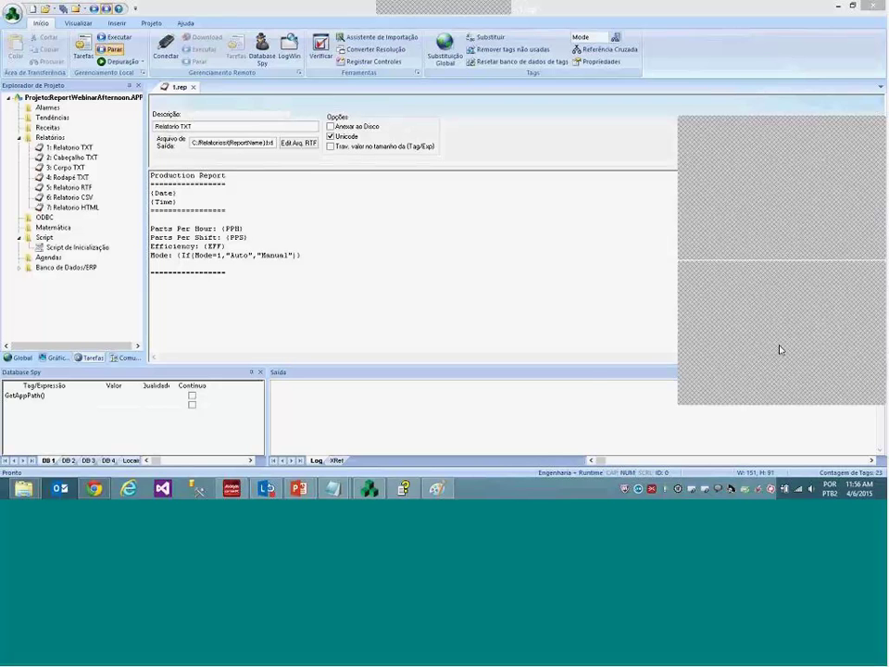
pyautogui.click(193, 87)
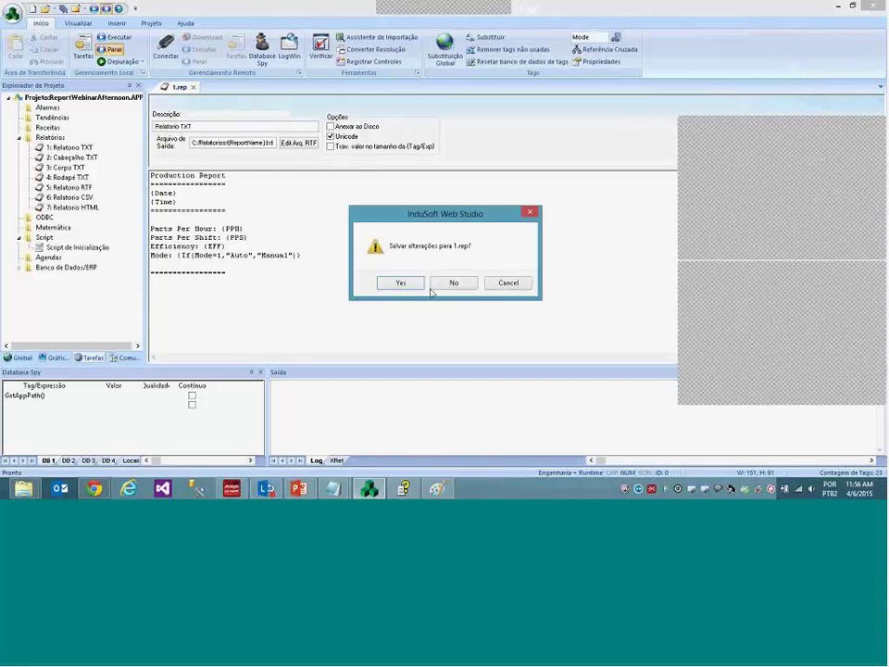
pyautogui.click(409, 287)
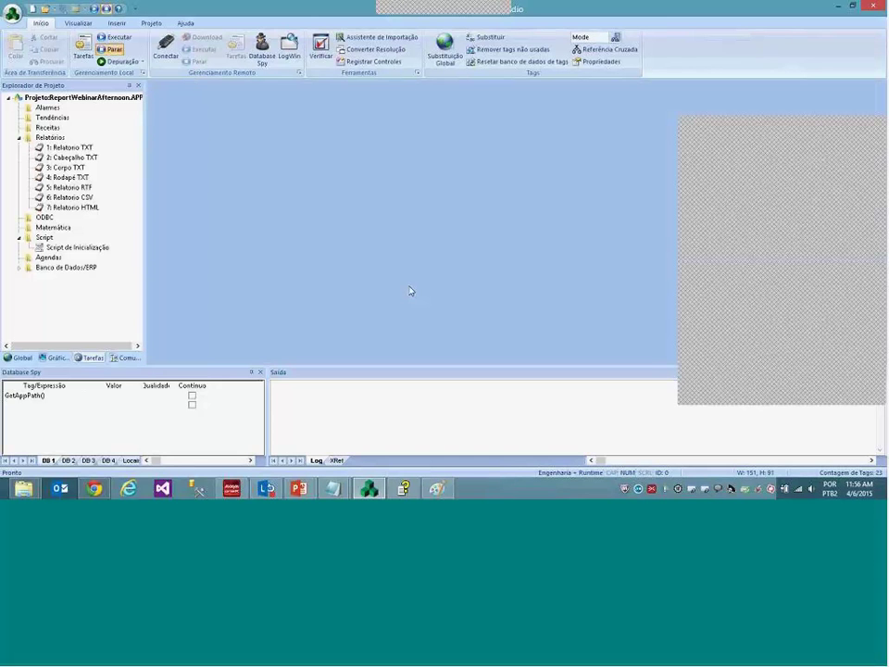
# Launch Microsoft Word with a blank document
pyautogui.press('super')
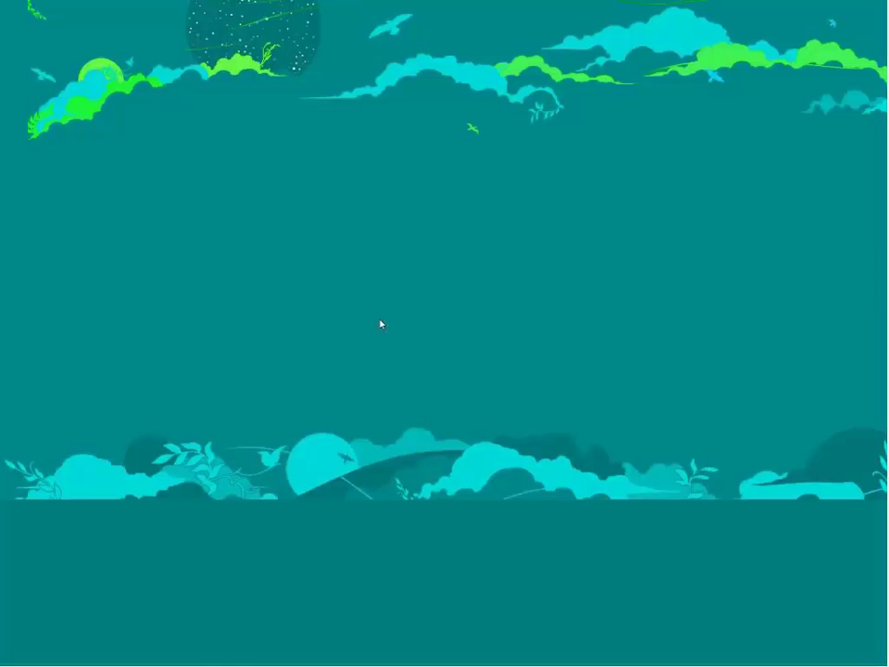
pyautogui.write('word')
pyautogui.press('Return')
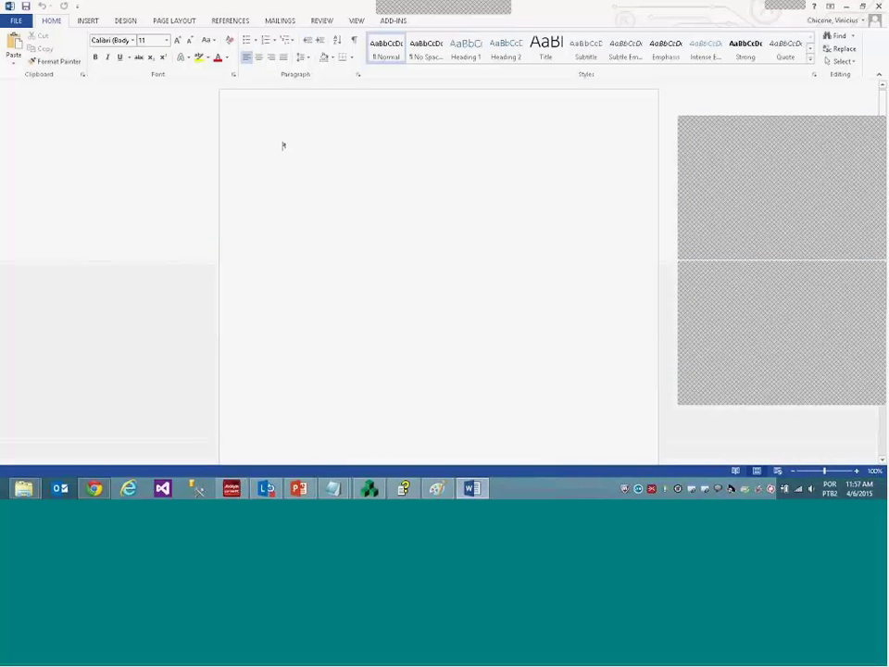
# Write the lines "Relatorio de Produção:", "Teste:" and "Teste 2:" in the blank document, with an empty line between the last two
pyautogui.write('Re')
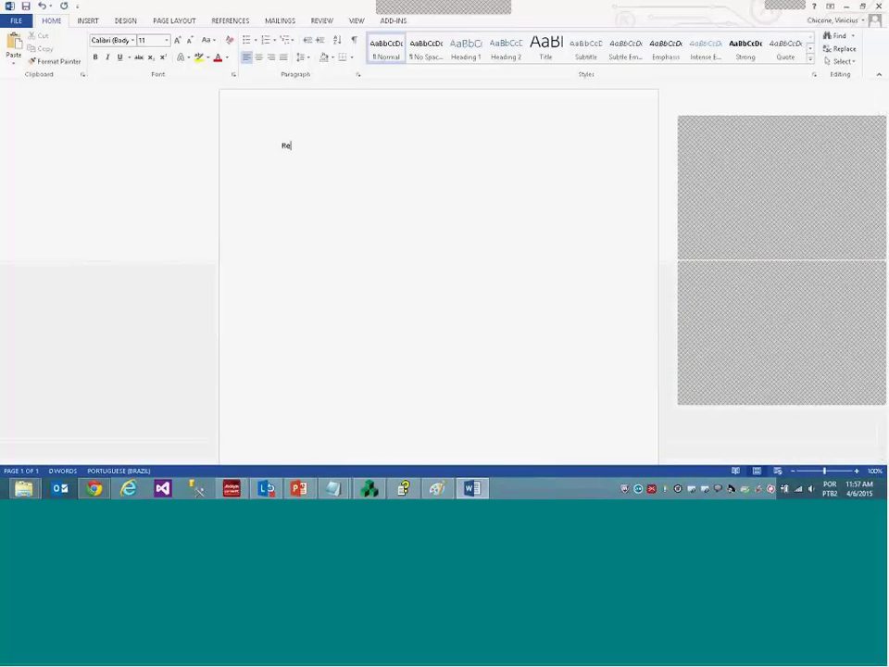
pyautogui.write('latorio de Produção:')
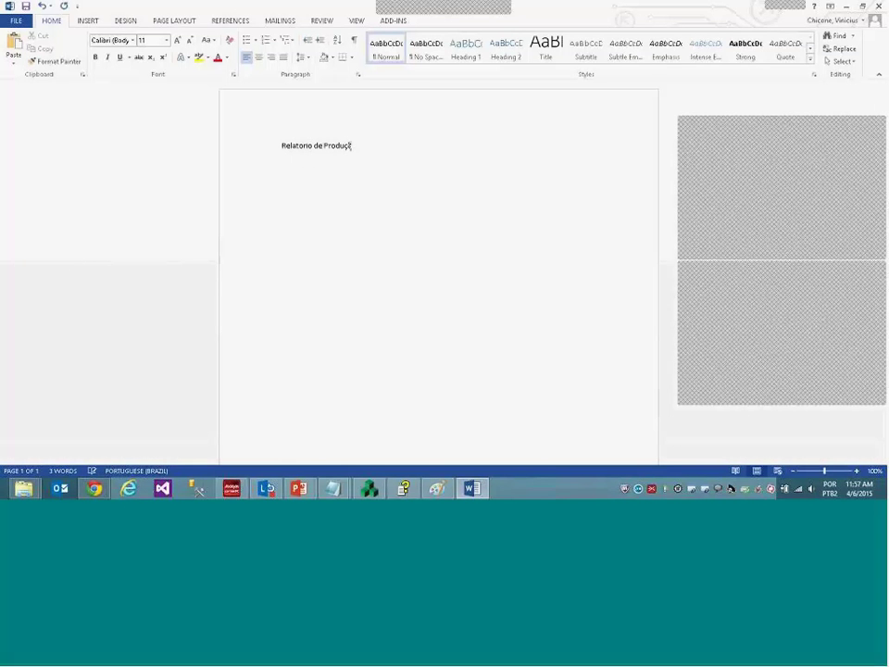
pyautogui.press('Return')
pyautogui.write('Teste:')
pyautogui.press('Return')
pyautogui.press('Return')
pyautogui.write('Teste 2:')
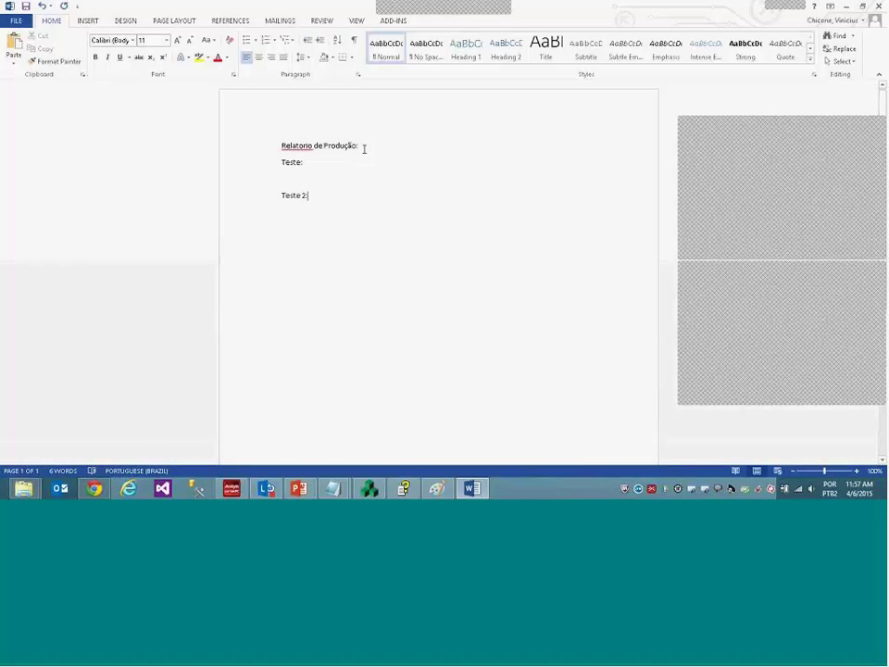
# Format the "Relatorio de Produção:" heading as 12 pt, bold and red
pyautogui.tripleClick(282, 146)
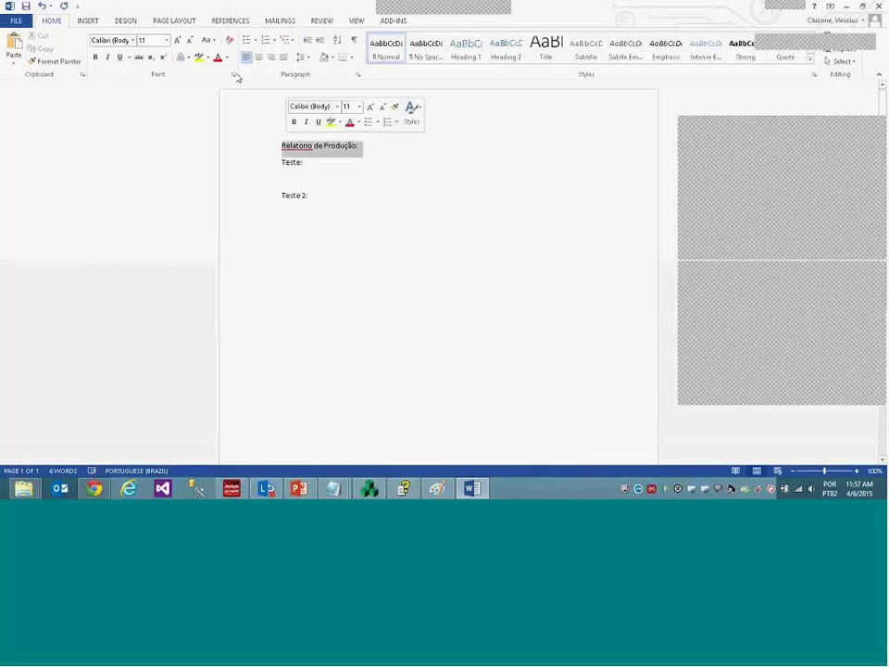
pyautogui.click(166, 39)
pyautogui.click(143, 103)
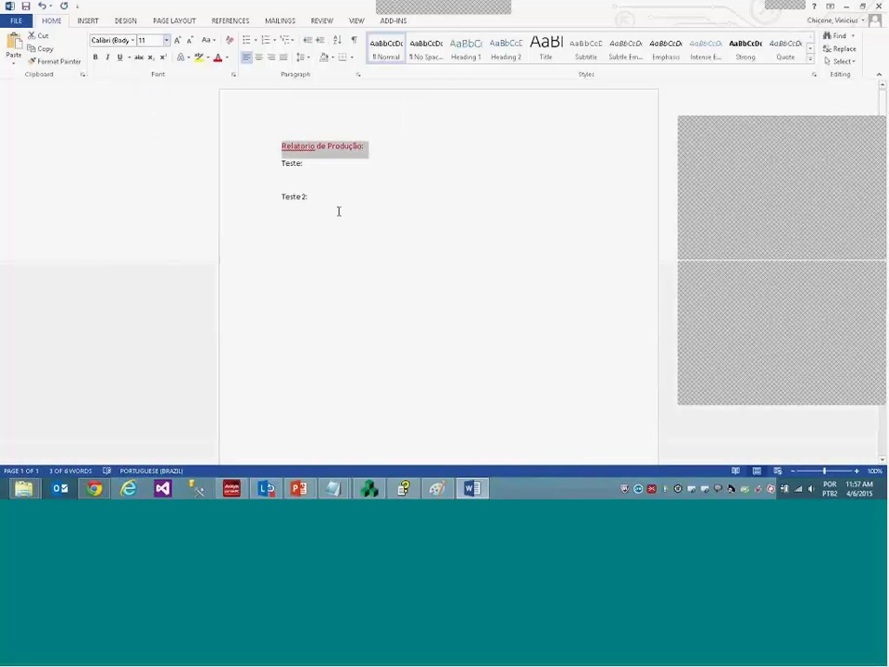
pyautogui.click(95, 57)
# Copy the complete text of the document, from the red heading to "Teste 2:"
pyautogui.moveTo(297, 186); pyautogui.dragTo(313, 198)
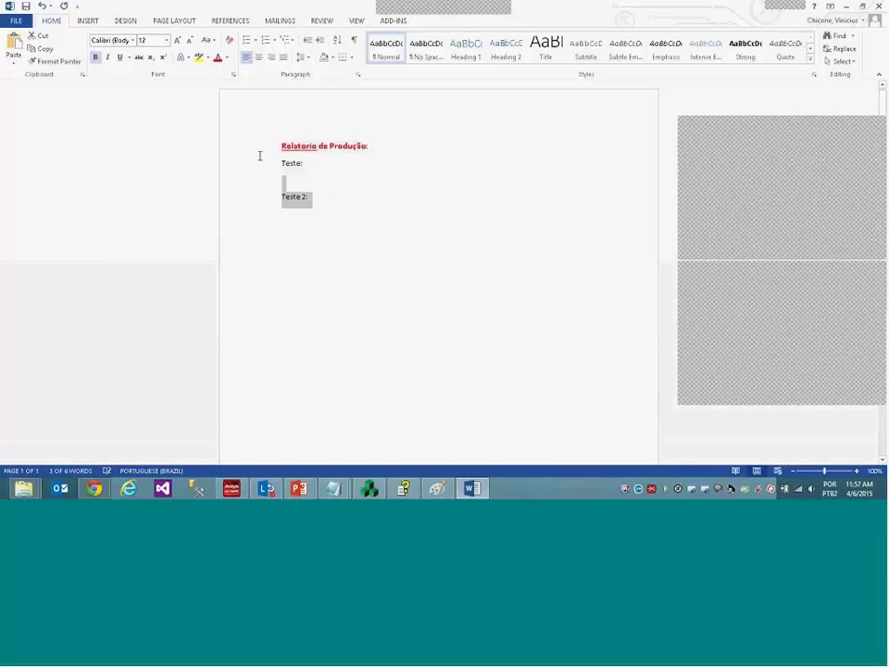
pyautogui.tripleClick(256, 159)
pyautogui.hotkey('ctrl', 'c')
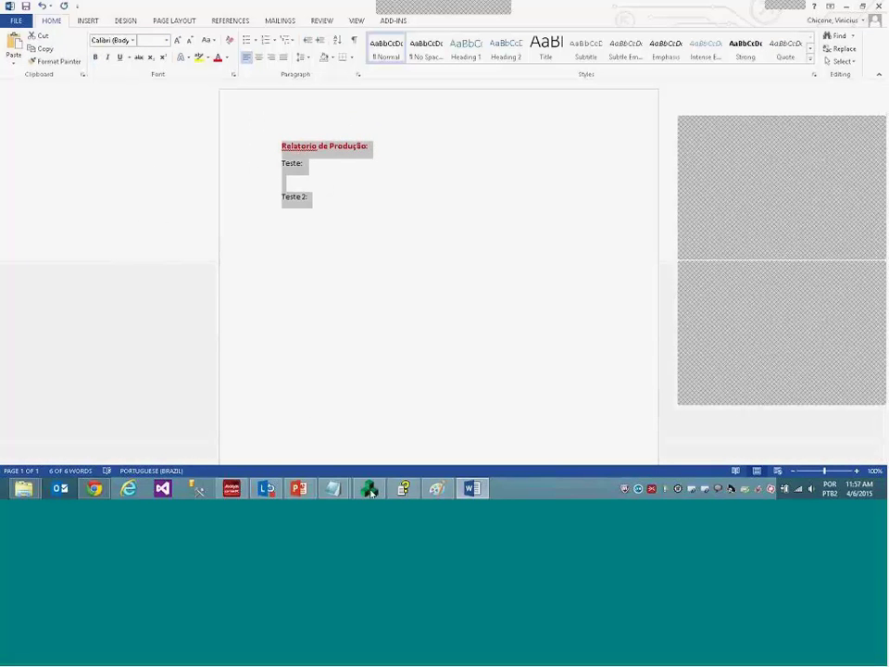
# Switch to InduSoft Web Studio, open the Relatorio RTF report's RTF file for editing and paste the copied text below its last separator line
pyautogui.click(369, 489)
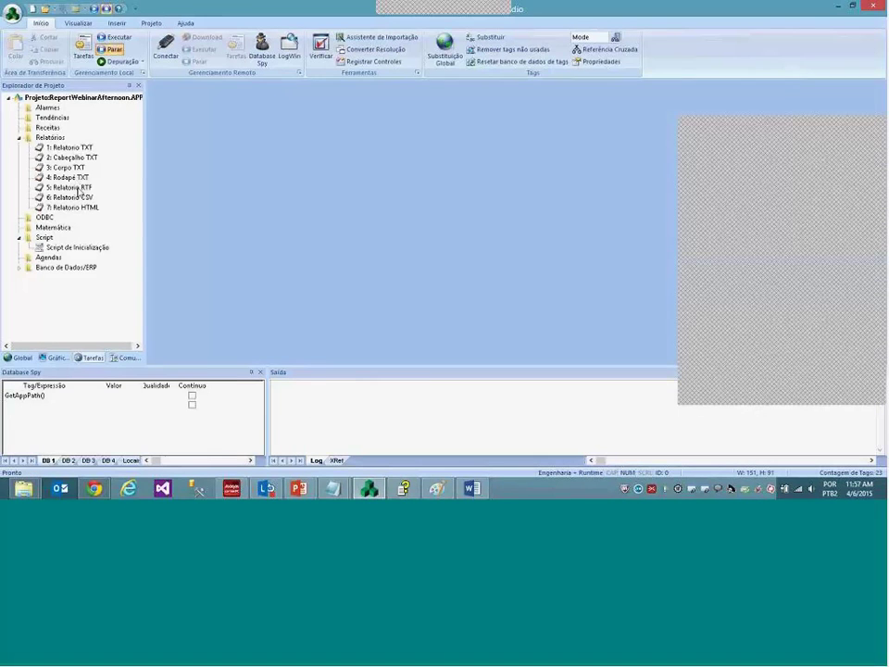
pyautogui.doubleClick(72, 188)
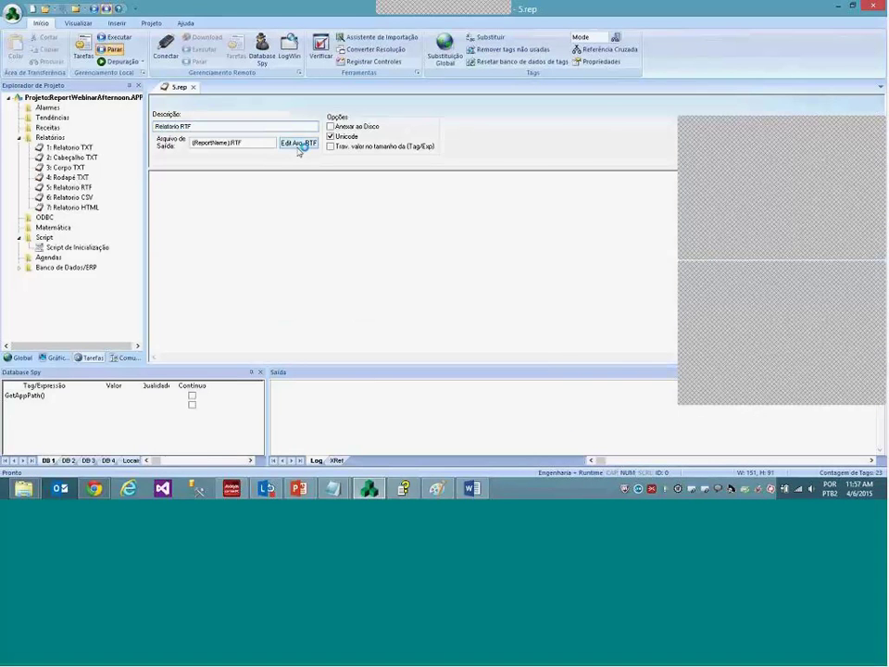
pyautogui.click(299, 145)
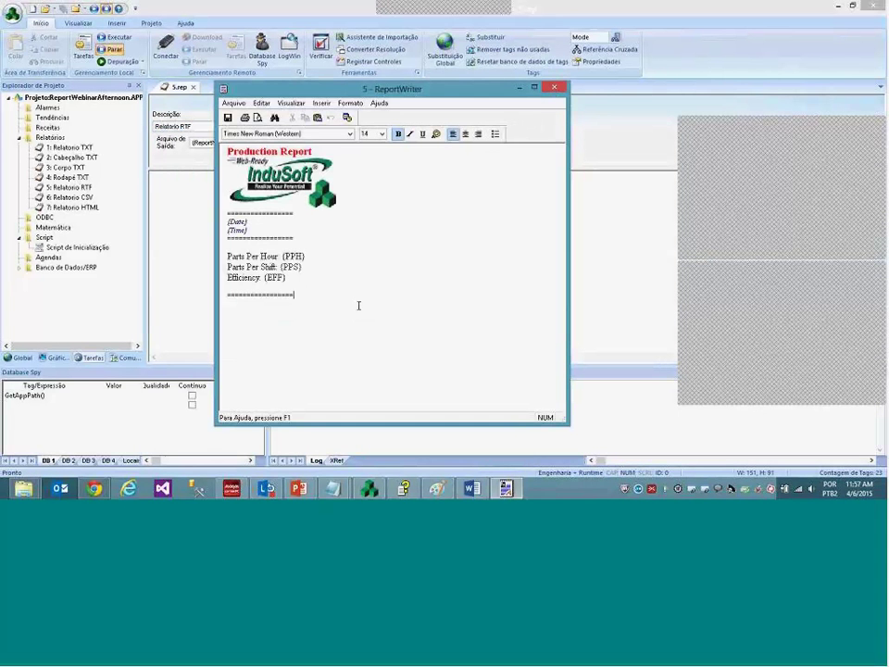
pyautogui.press('Return')
pyautogui.hotkey('ctrl', 'v')
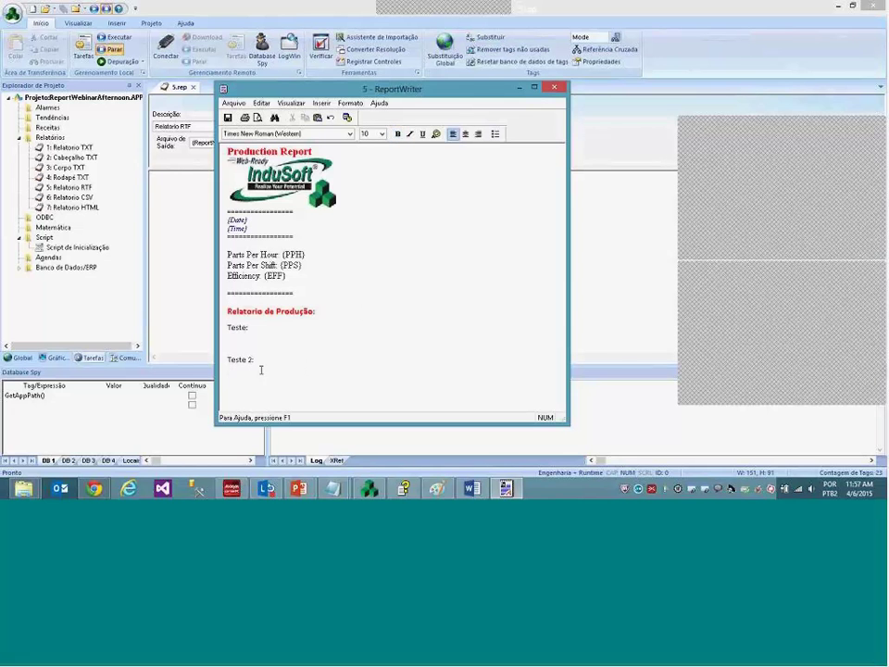
pyautogui.click(321, 368)
# Return to Word and review the formatted source text from the heading to "Teste 2:"
pyautogui.click(473, 489)
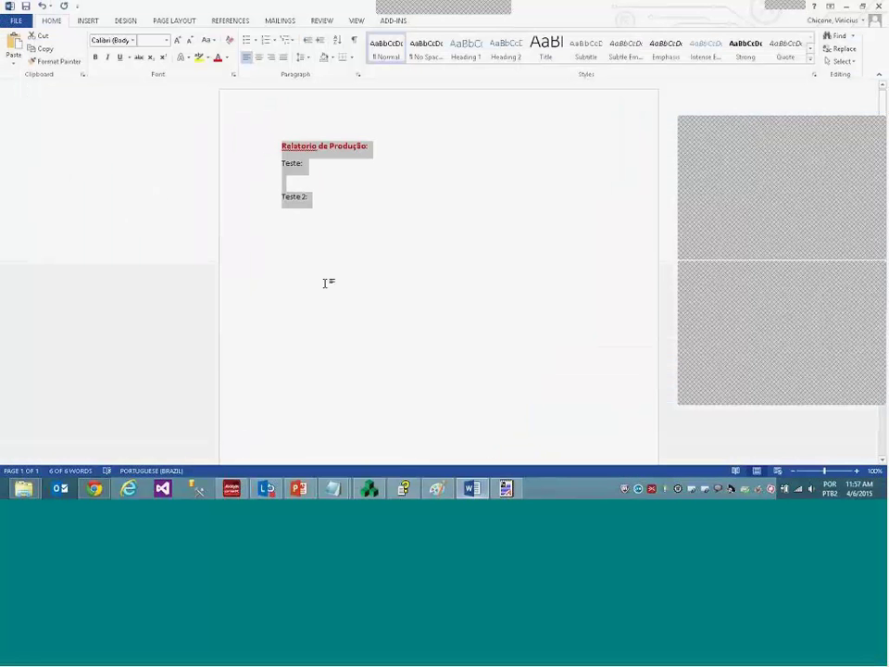
pyautogui.click(310, 196)
pyautogui.tripleClick(252, 137)
pyautogui.click(336, 195)
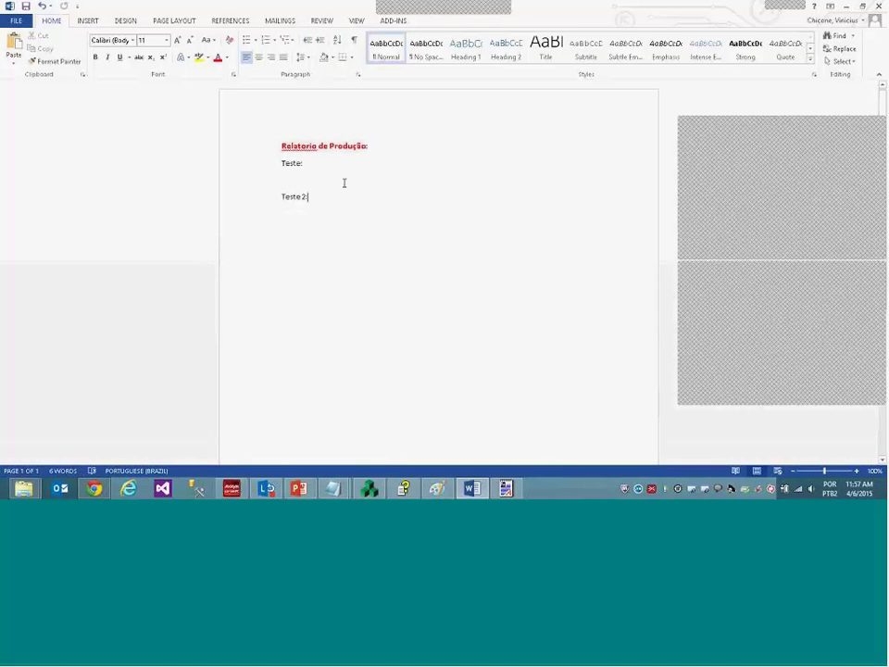
# Switch back to ReportWriter, delete the pasted production text below the last separator line and close the RTF editor
pyautogui.click(506, 488)
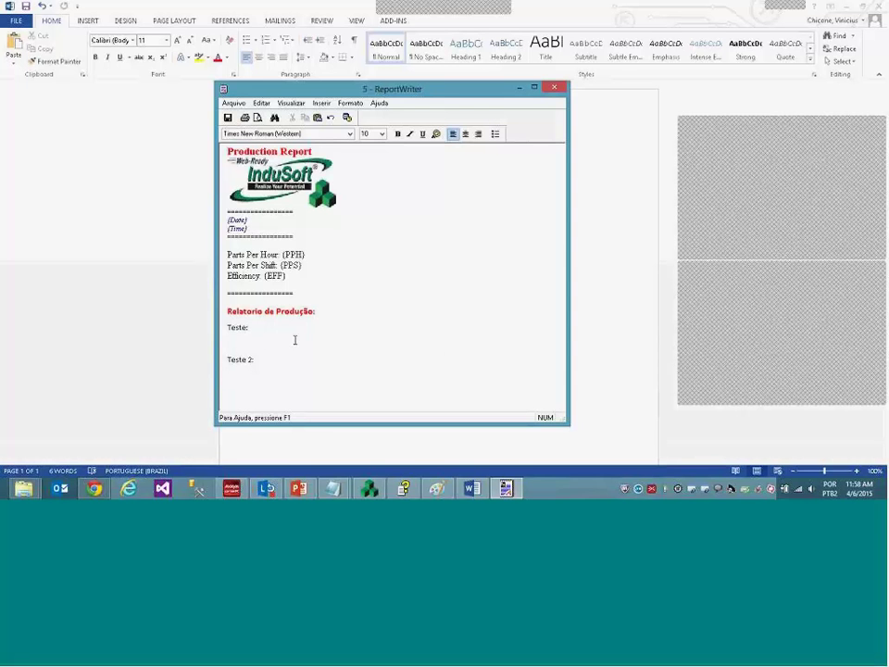
pyautogui.moveTo(250, 376); pyautogui.dragTo(221, 312)
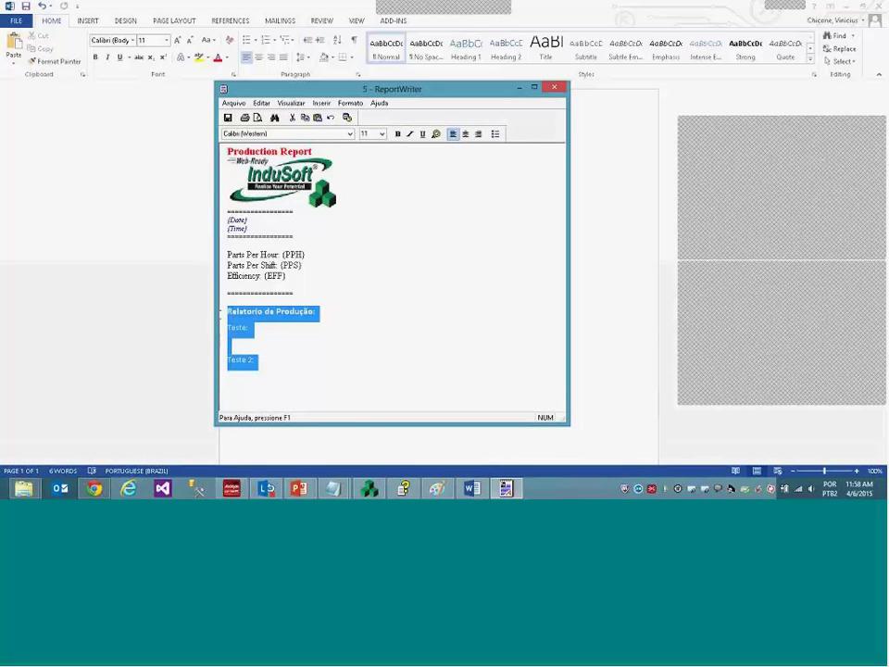
pyautogui.press('Delete')
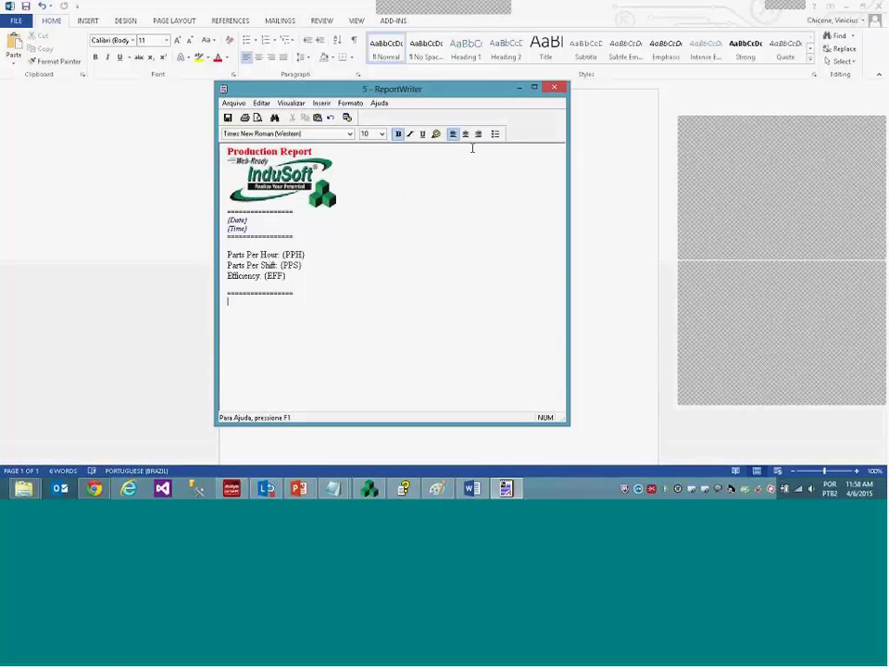
pyautogui.click(550, 89)
pyautogui.click(403, 285)
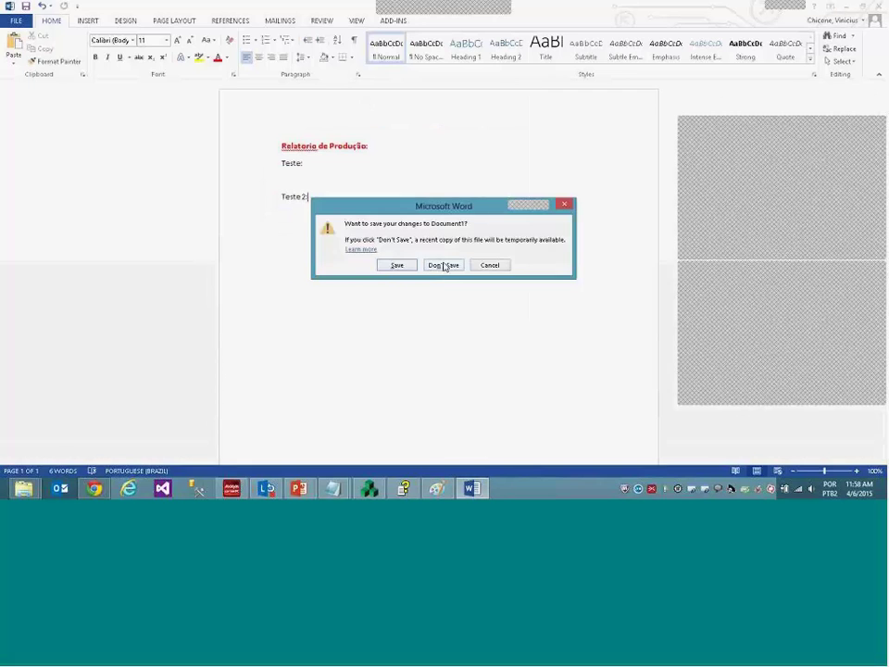
# Close the Word document without saving and close the Relatorio RTF report in InduSoft Web Studio
pyautogui.click(445, 266)
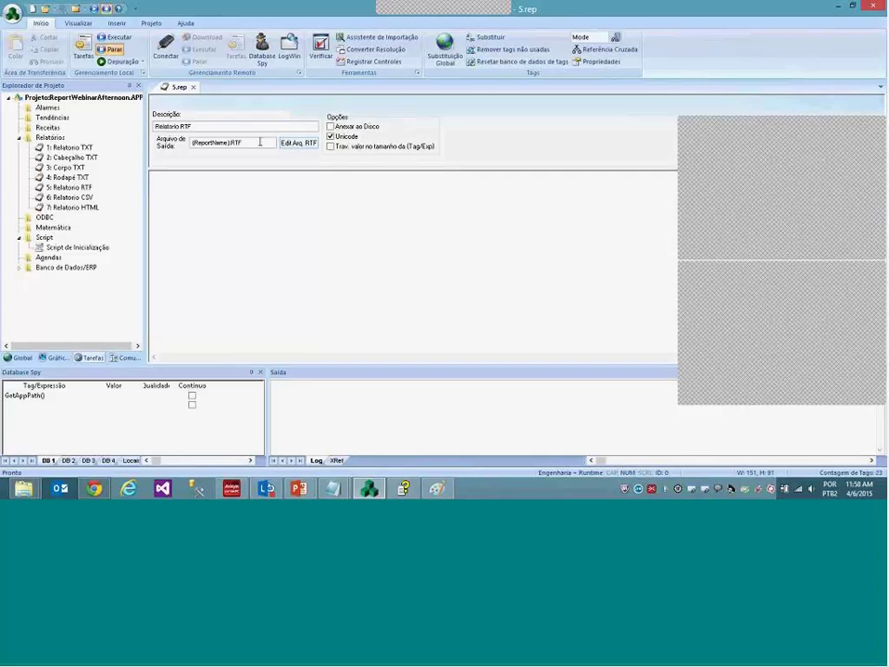
pyautogui.click(191, 87)
pyautogui.moveTo(24, 488)
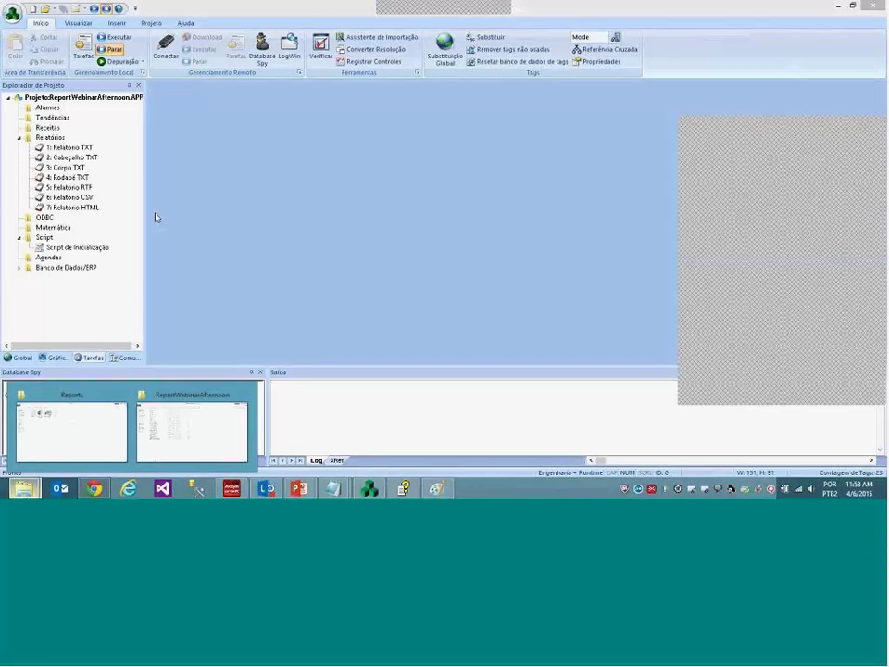
# Switch to the project's Config folder in File Explorer and view the RTF file 5 and the text file 5, closing each
pyautogui.click(187, 425)
pyautogui.click(130, 175)
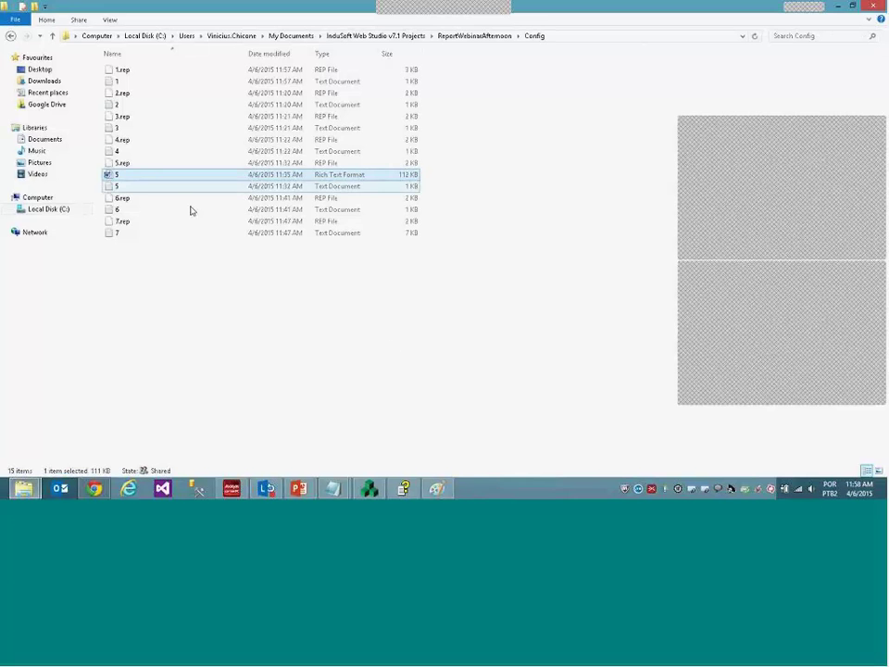
pyautogui.doubleClick(151, 176)
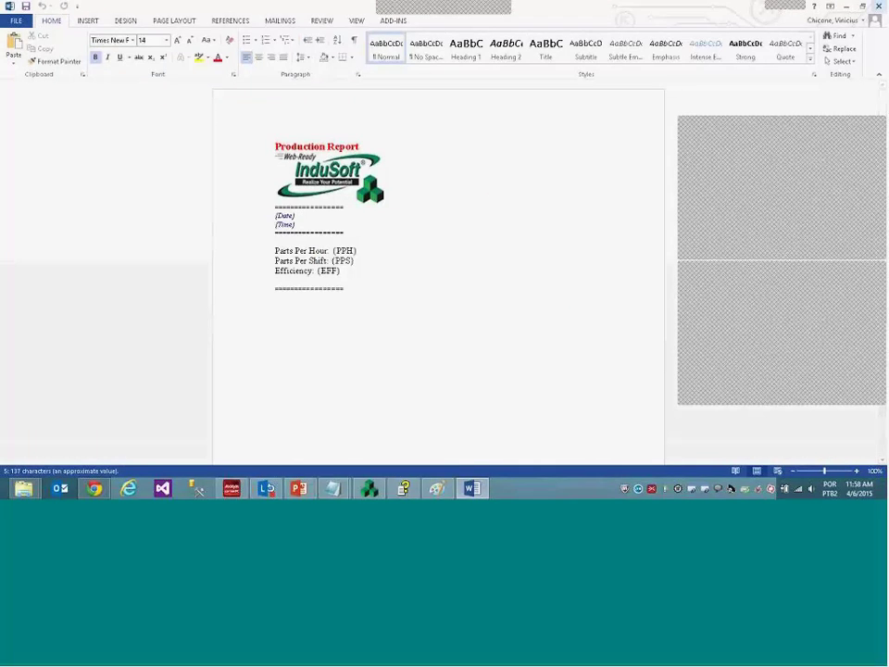
pyautogui.hotkey('alt', 'F4')
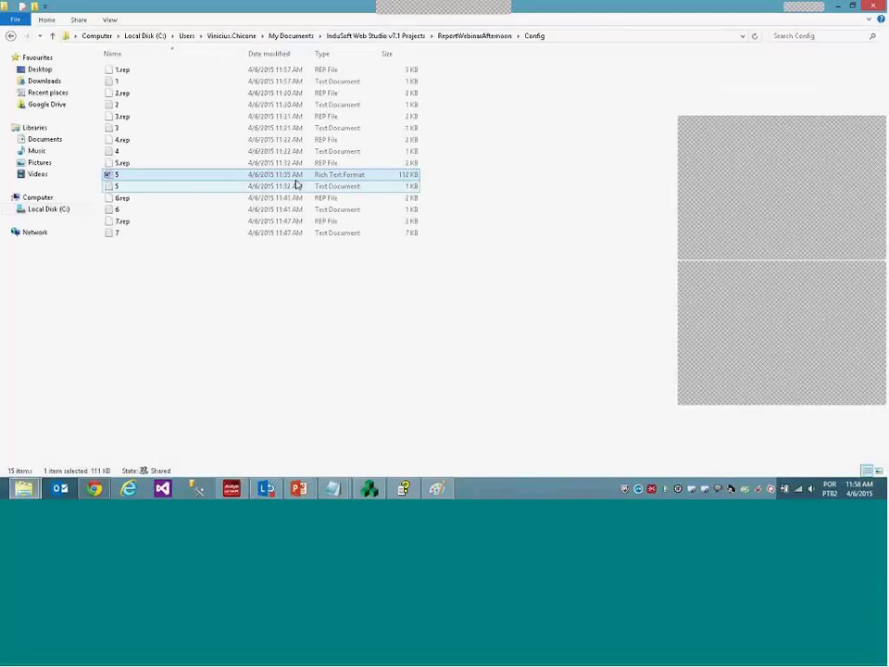
pyautogui.doubleClick(190, 187)
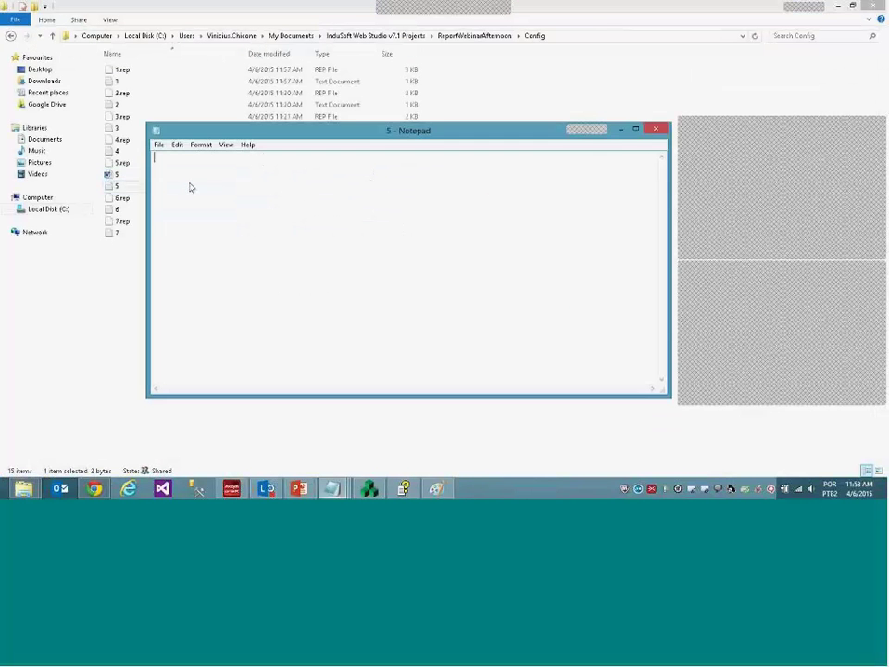
pyautogui.click(654, 130)
pyautogui.click(136, 174)
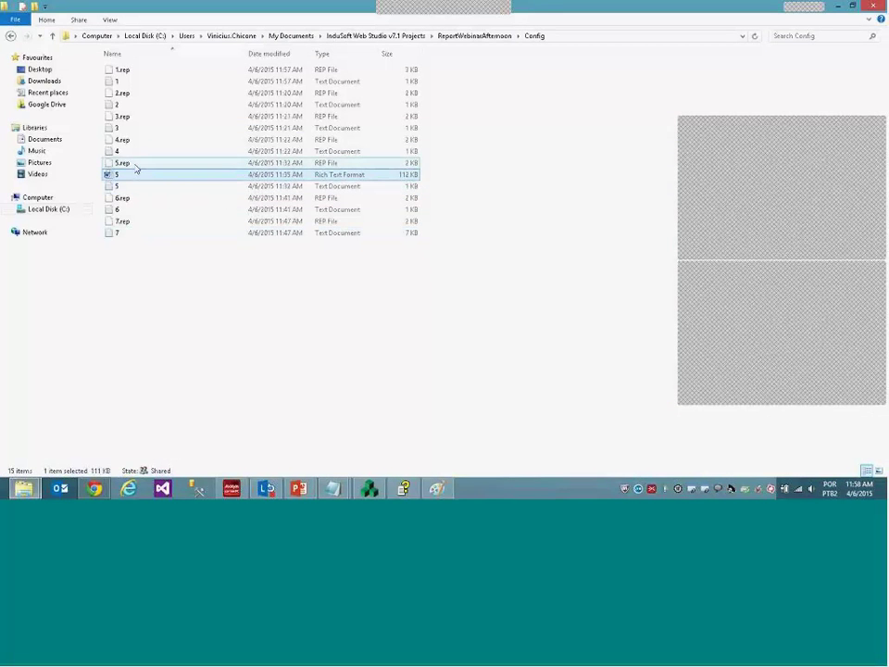
# Switch to InduSoft Web Studio, view the Relatorio RTF report's settings, close the report and return to the Config folder in File Explorer
pyautogui.click(368, 488)
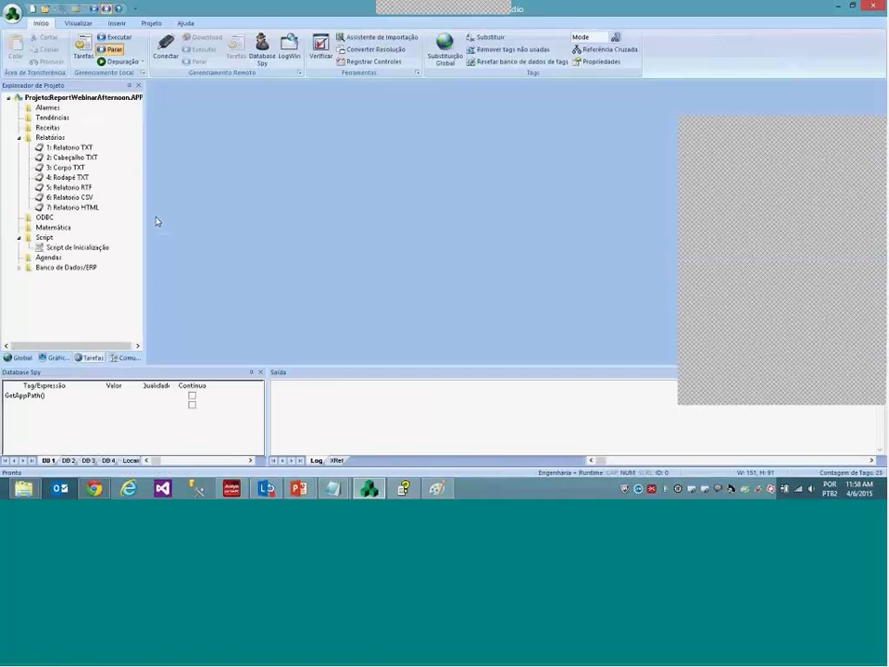
pyautogui.doubleClick(70, 187)
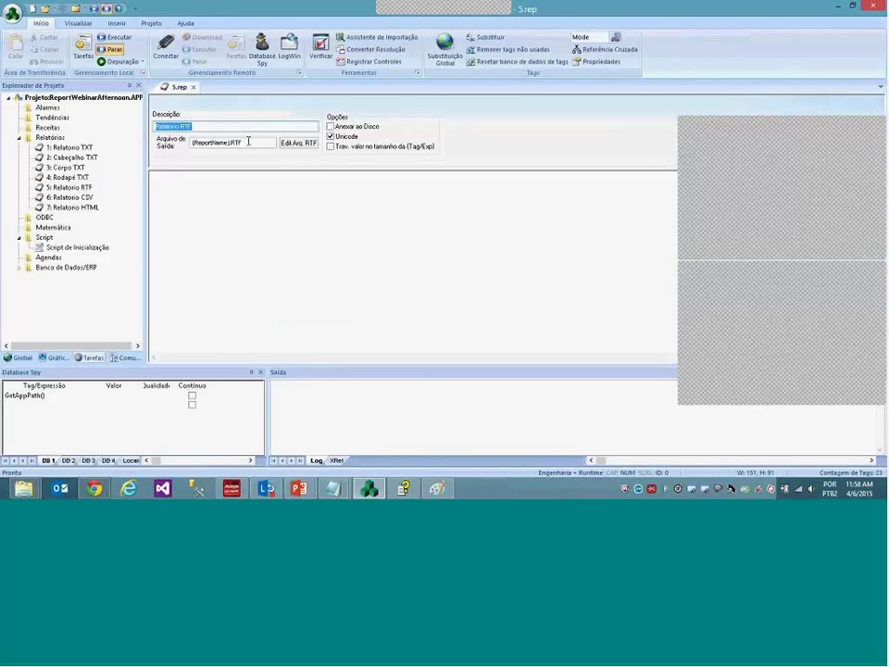
pyautogui.click(194, 87)
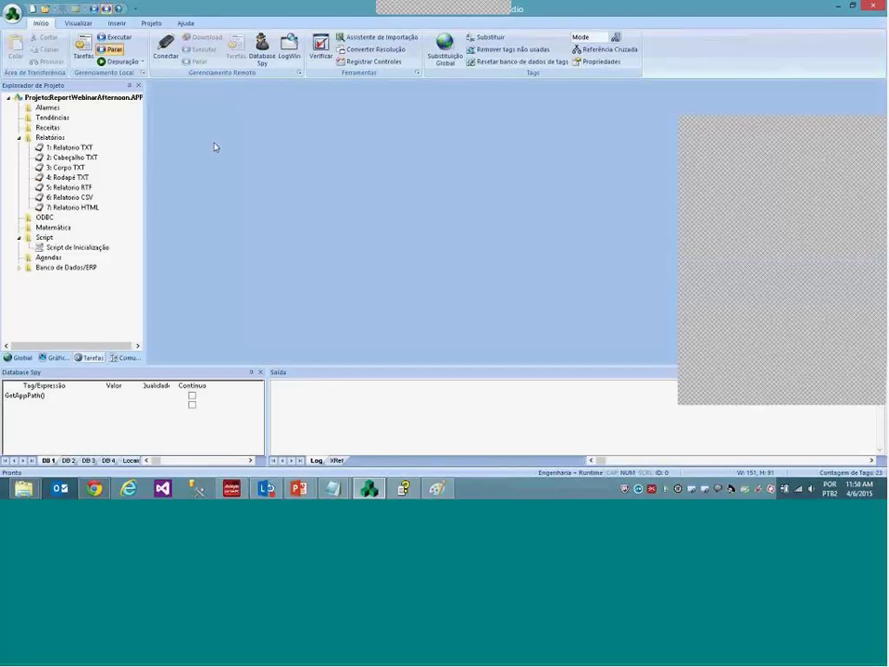
pyautogui.click(23, 488)
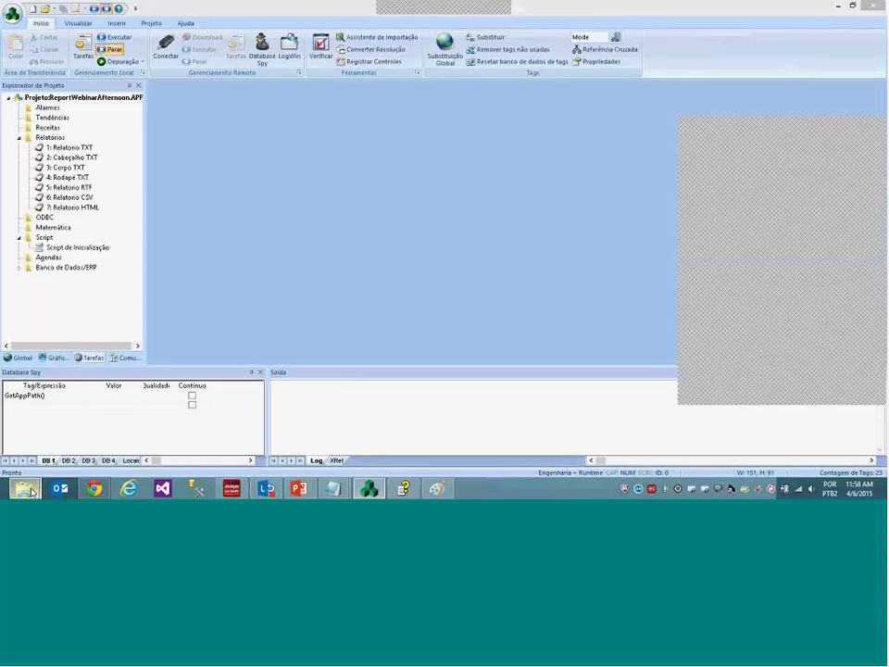
pyautogui.click(158, 427)
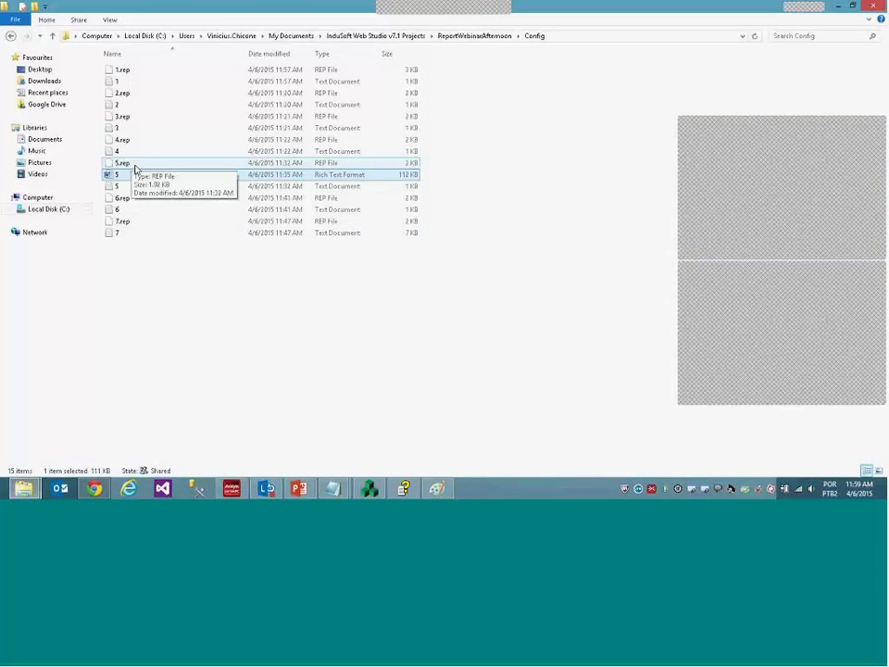
# Compare the report list in InduSoft Web Studio with the report files in the Config folder, ending back in InduSoft Web Studio
pyautogui.click(370, 488)
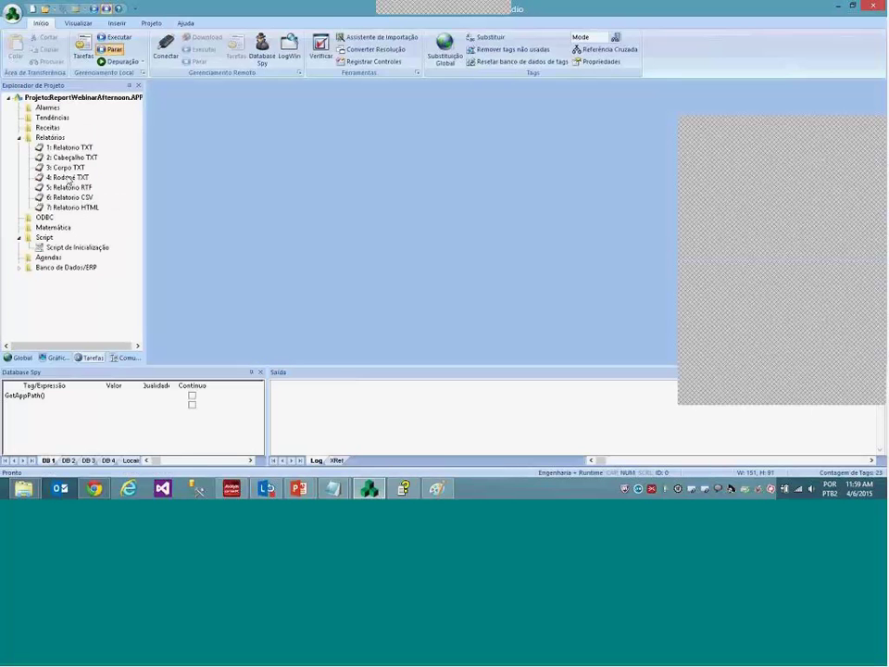
pyautogui.click(51, 168)
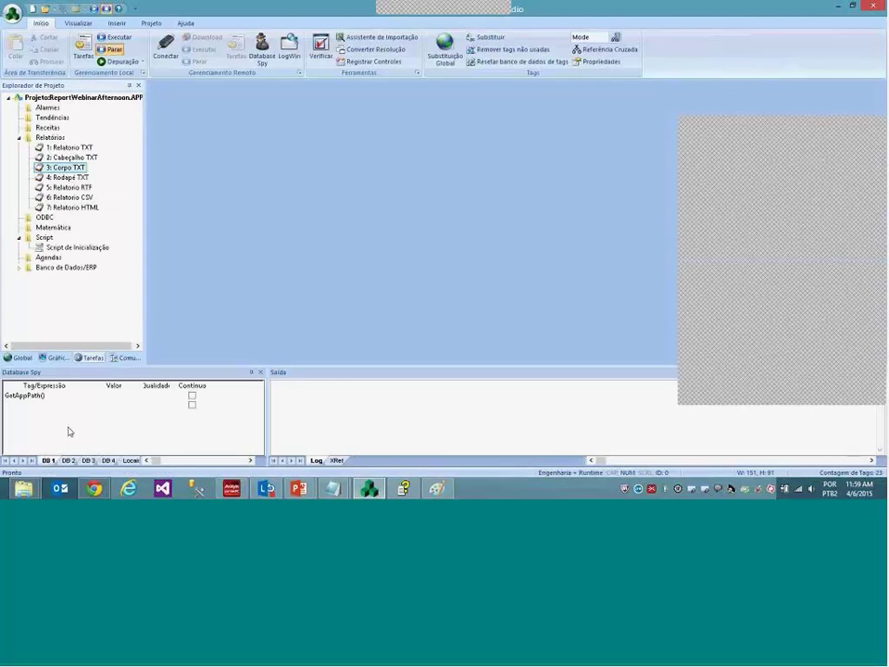
pyautogui.click(23, 488)
pyautogui.click(153, 442)
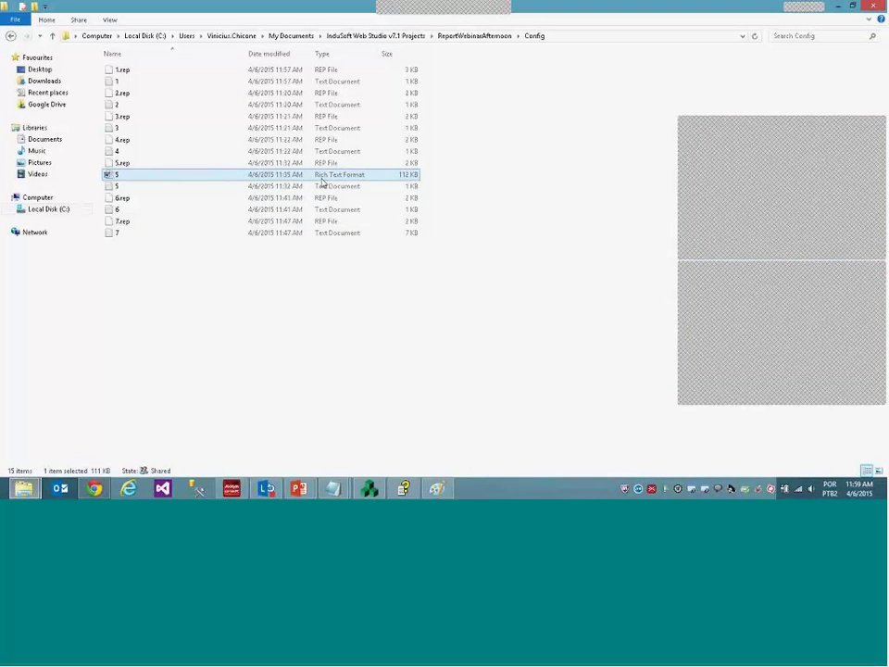
pyautogui.click(469, 36)
pyautogui.hotkey('alt', 'Tab')
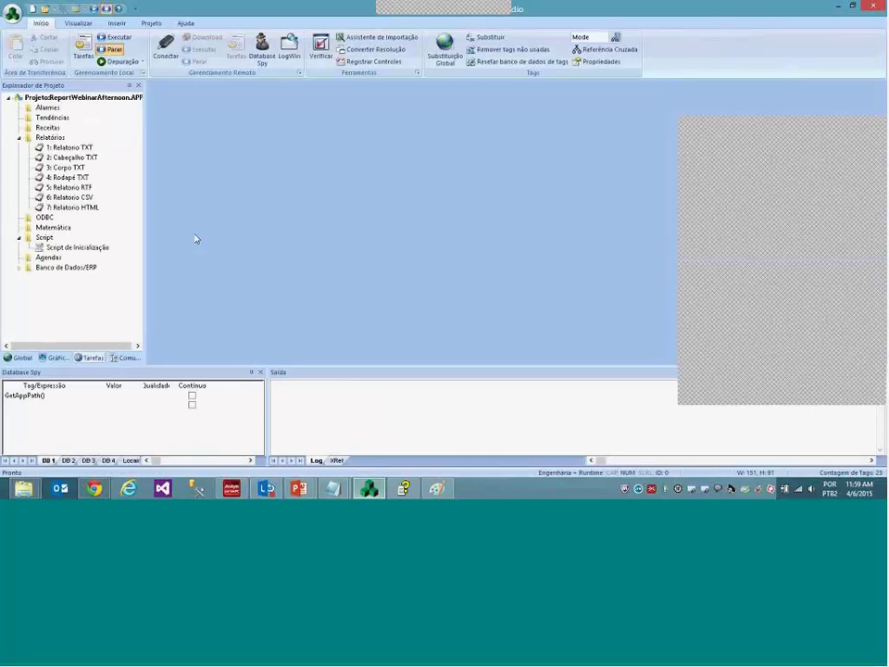
# Open the Relatorio RTF report, launch the editor for its RTF file and close the report
pyautogui.doubleClick(74, 187)
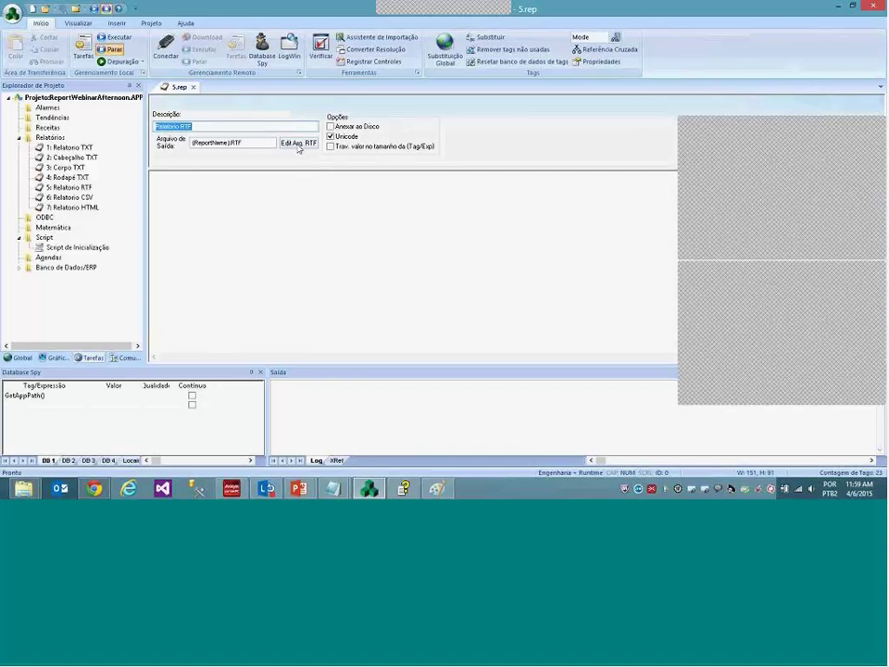
pyautogui.click(298, 145)
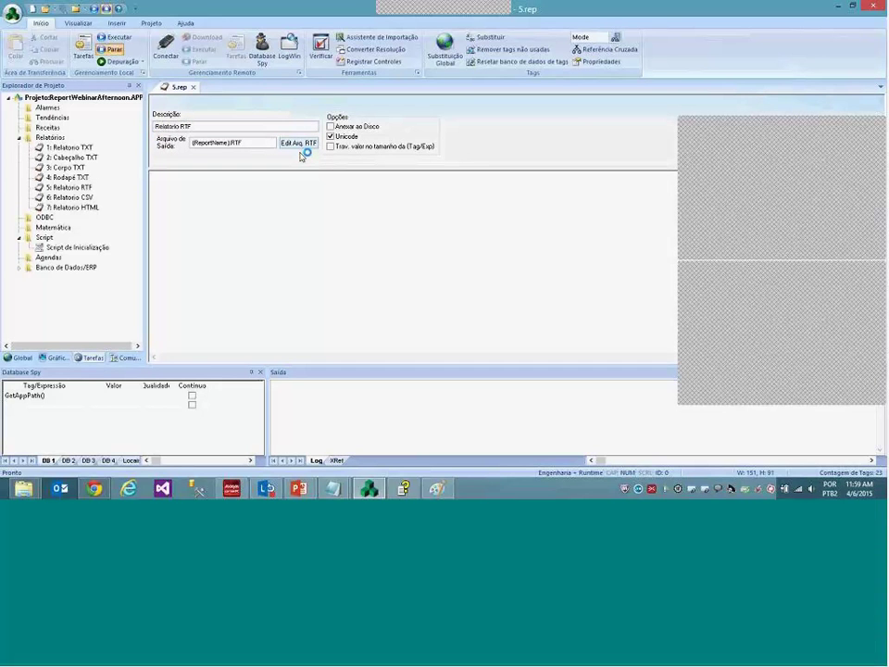
pyautogui.click(193, 87)
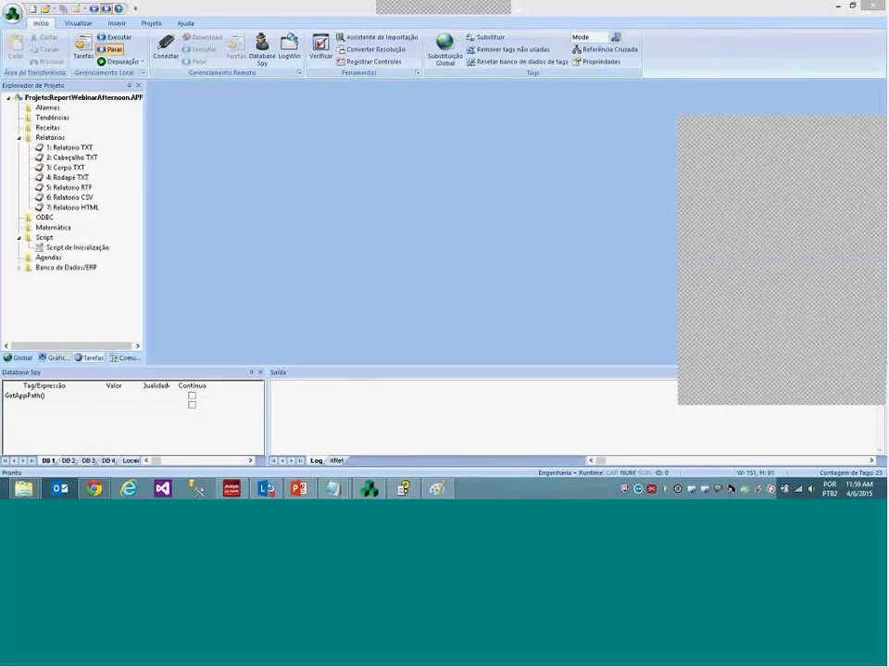
# Open the project tags data sheet, review the tags from PPH to Status and close the sheet
pyautogui.click(54, 357)
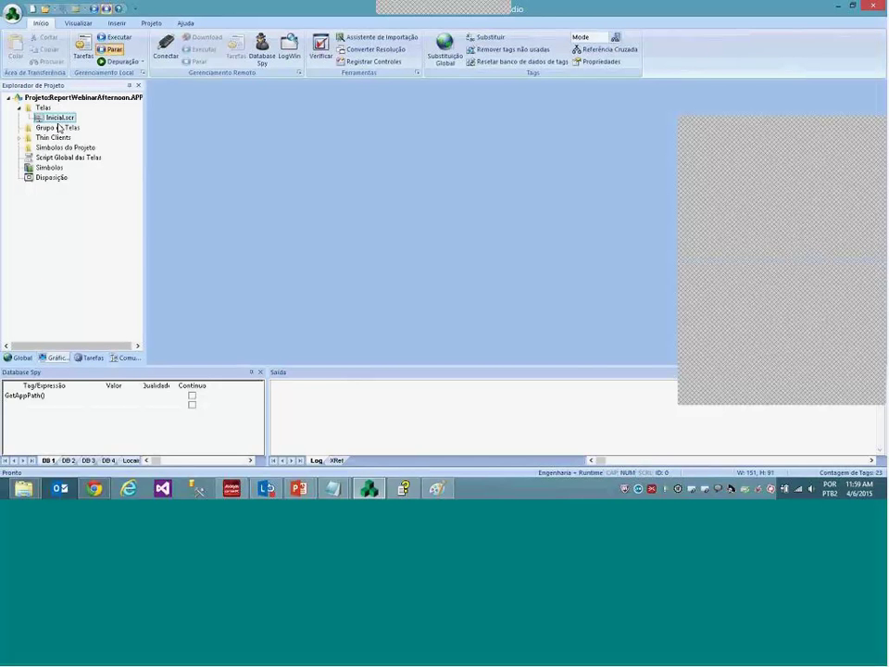
pyautogui.click(18, 358)
pyautogui.click(19, 107)
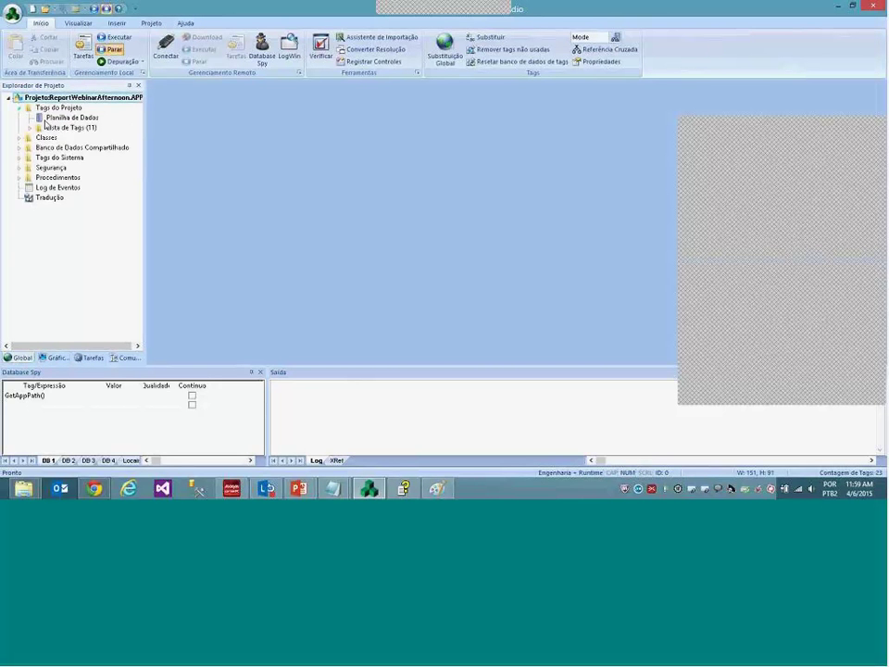
pyautogui.doubleClick(72, 118)
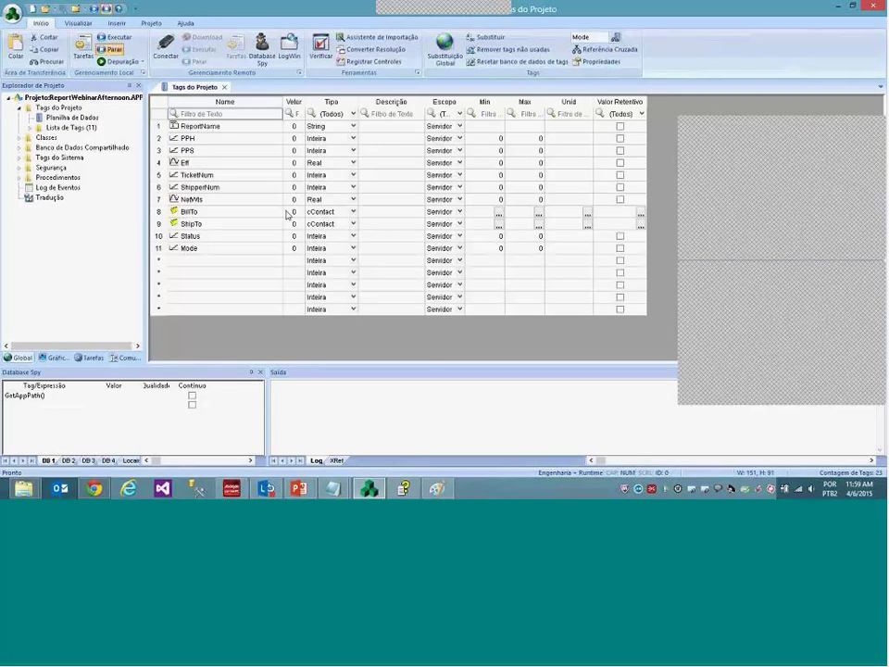
pyautogui.moveTo(205, 138); pyautogui.dragTo(219, 232)
pyautogui.click(219, 235)
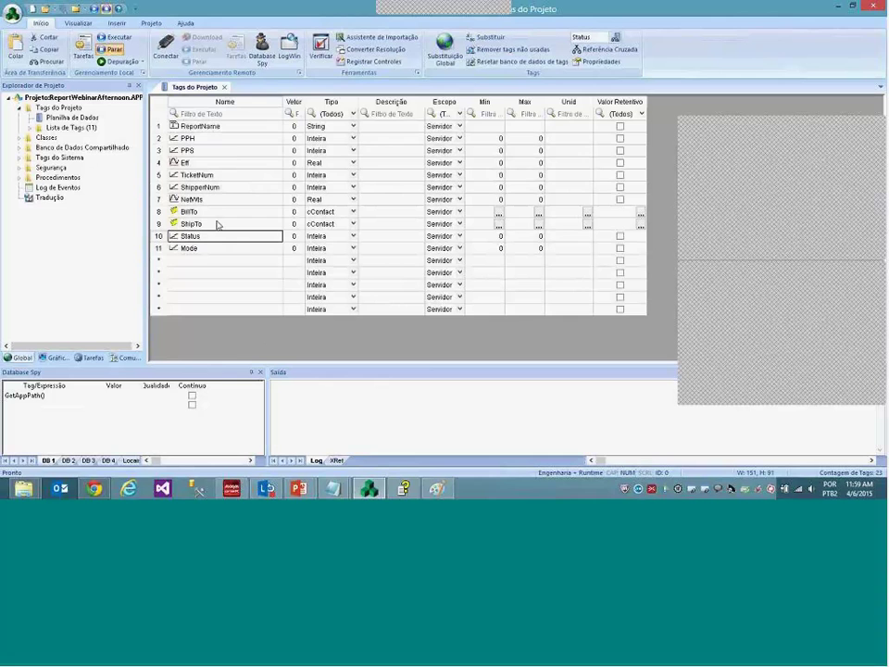
pyautogui.click(223, 87)
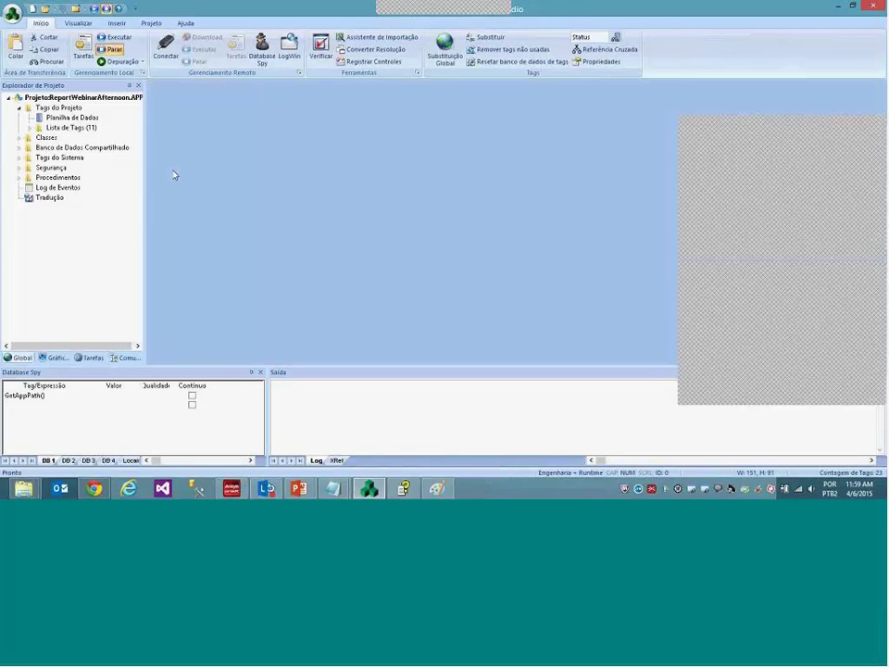
# Open the Corpo TXT report and add the tag {Tanque1Nivel} after {PPH} on the Parts Per Hour line
pyautogui.click(58, 358)
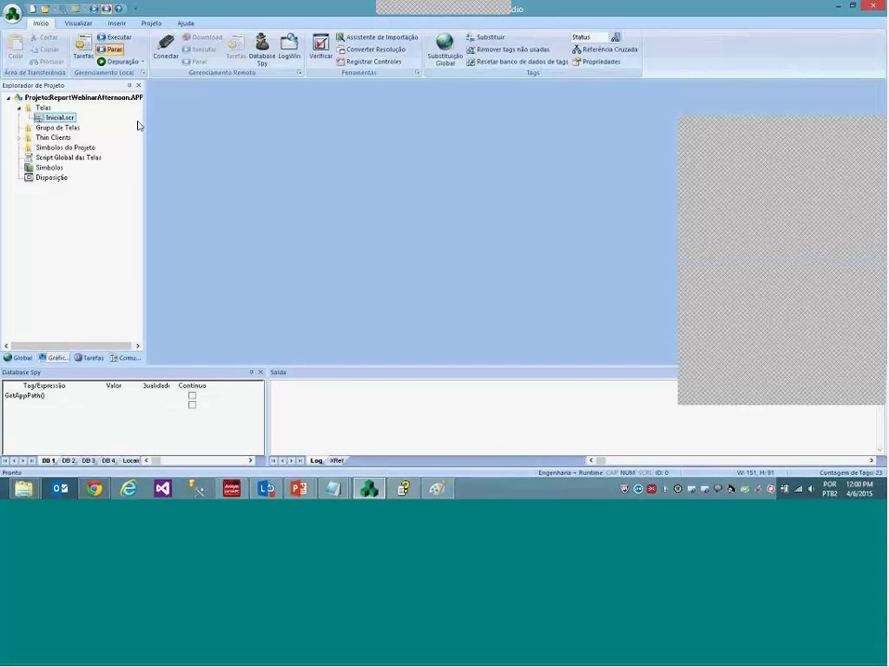
pyautogui.click(96, 358)
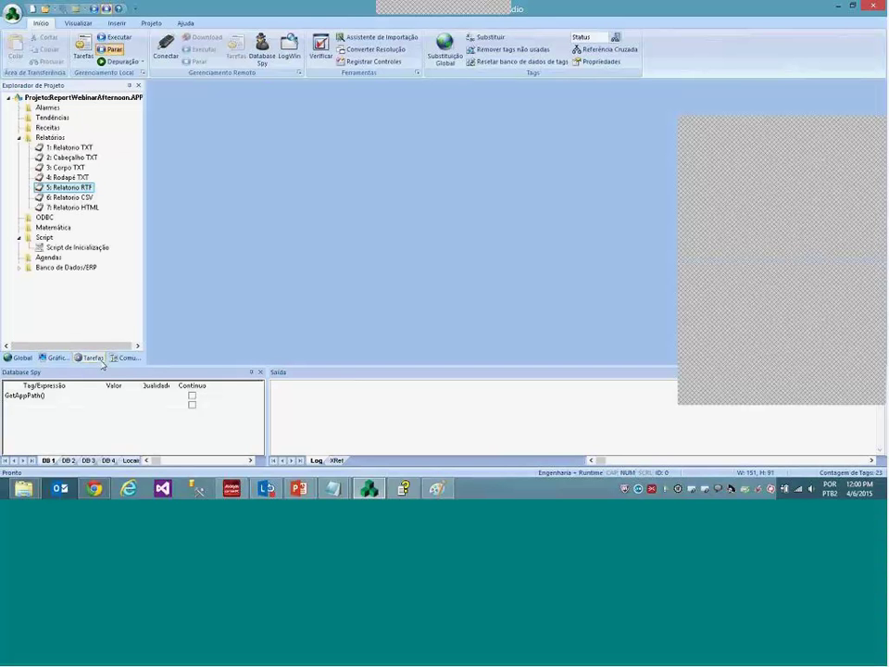
pyautogui.doubleClick(70, 166)
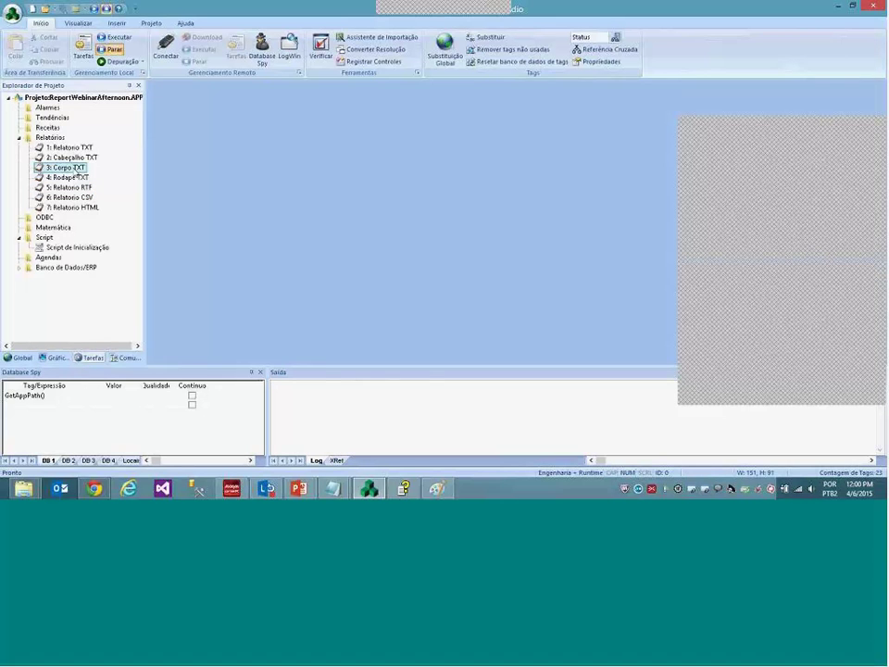
pyautogui.click(245, 176)
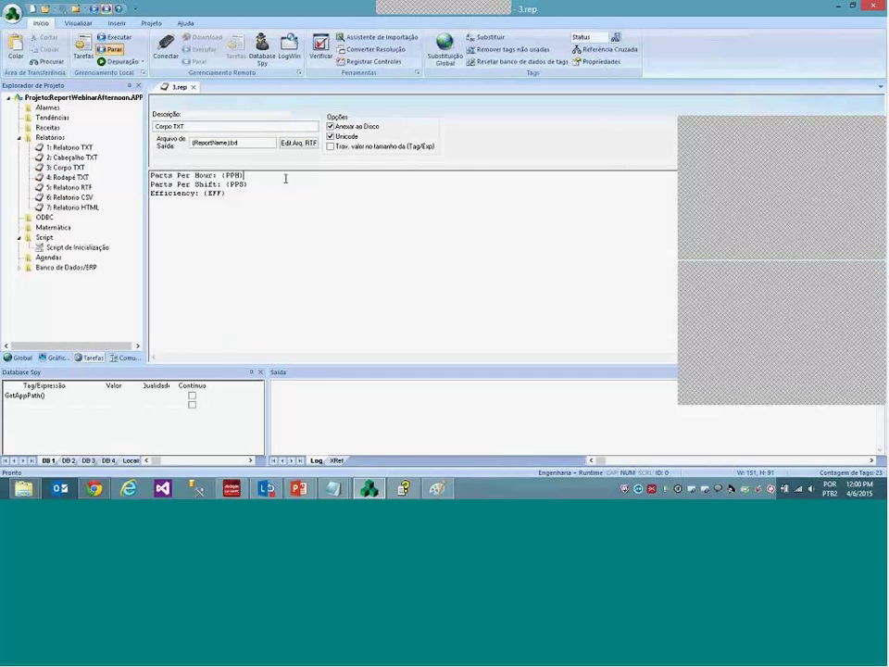
pyautogui.write('(')
pyautogui.write('T')
pyautogui.write('an')
pyautogui.write('que')
pyautogui.write('N')
pyautogui.write('1')
pyautogui.write('ivel')
pyautogui.write('}')
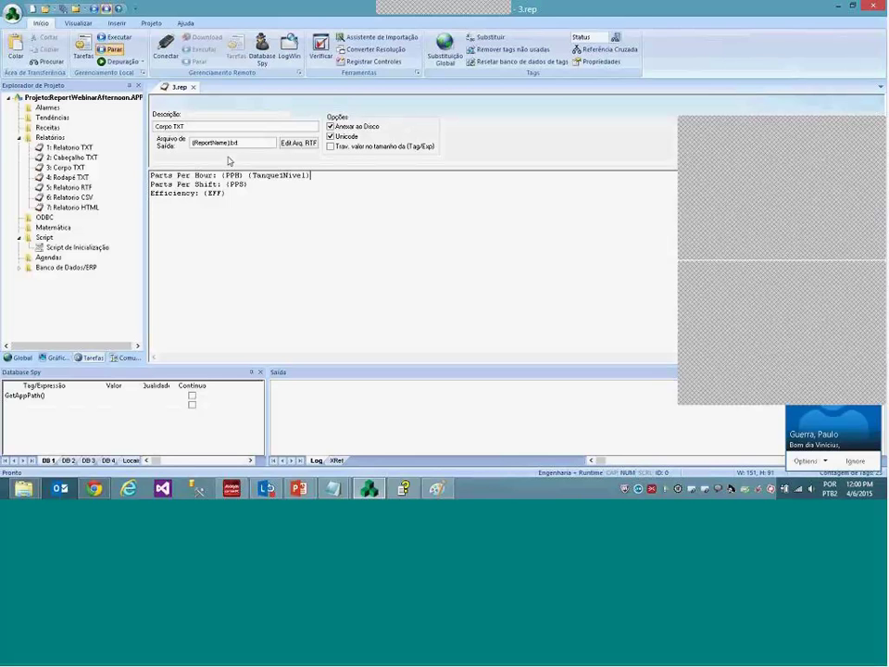
# Delete {Tanque1Nivel} from the Parts Per Hour line and close the Corpo TXT report without saving the changes
pyautogui.moveTo(180, 175); pyautogui.dragTo(248, 175)
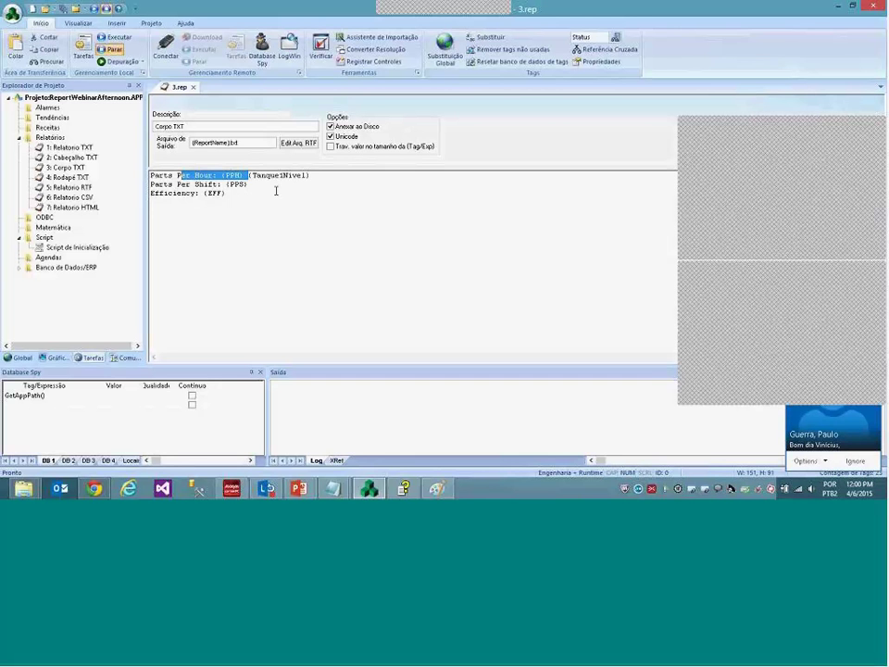
pyautogui.click(313, 191)
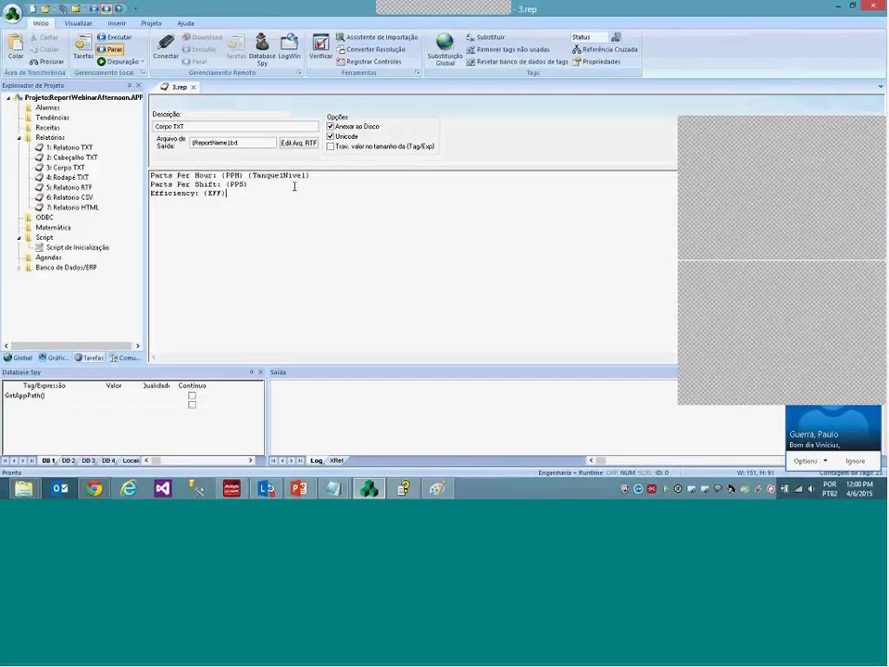
pyautogui.moveTo(311, 176); pyautogui.dragTo(251, 179)
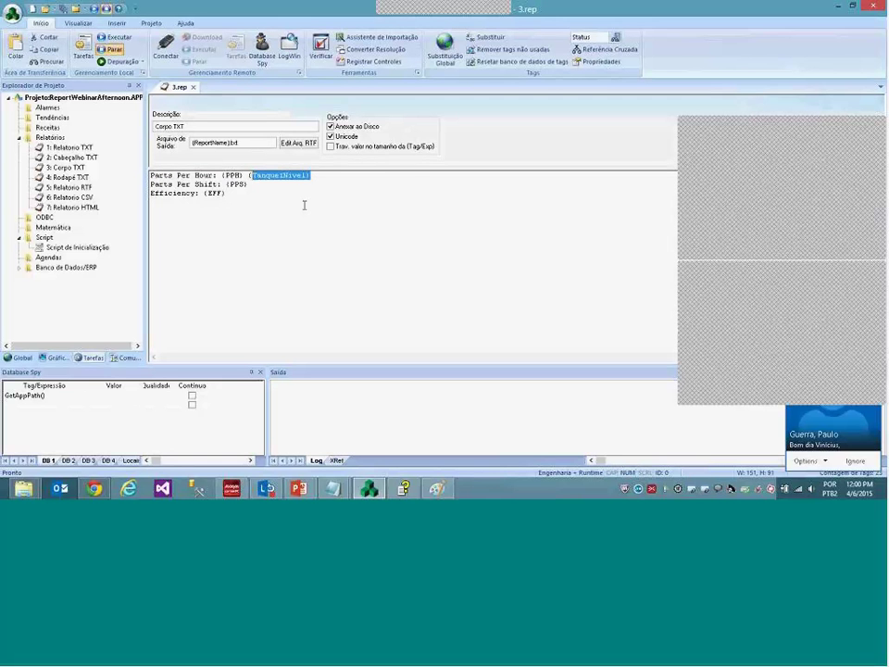
pyautogui.press('BackSpace')
pyautogui.press('BackSpace')
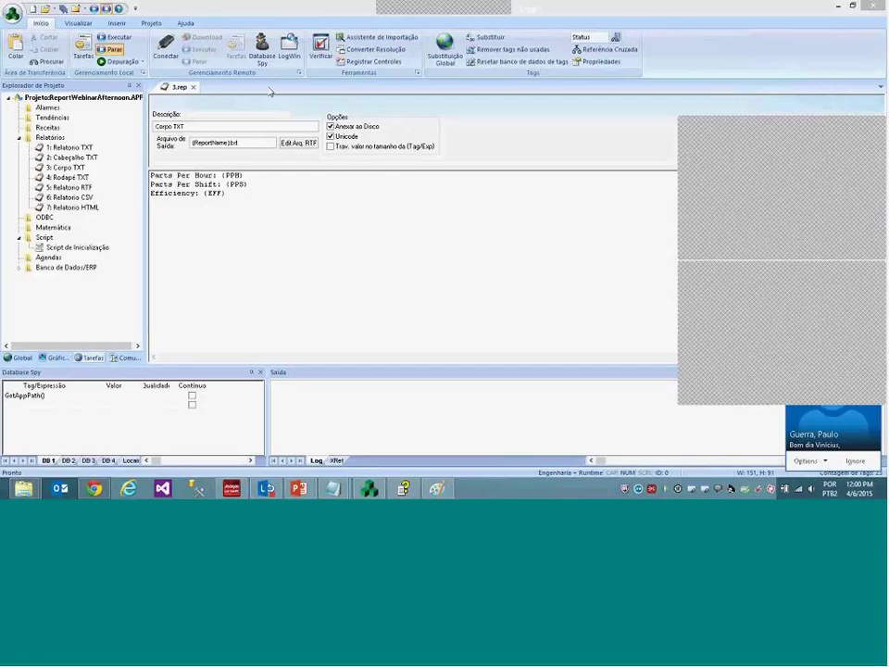
pyautogui.click(193, 86)
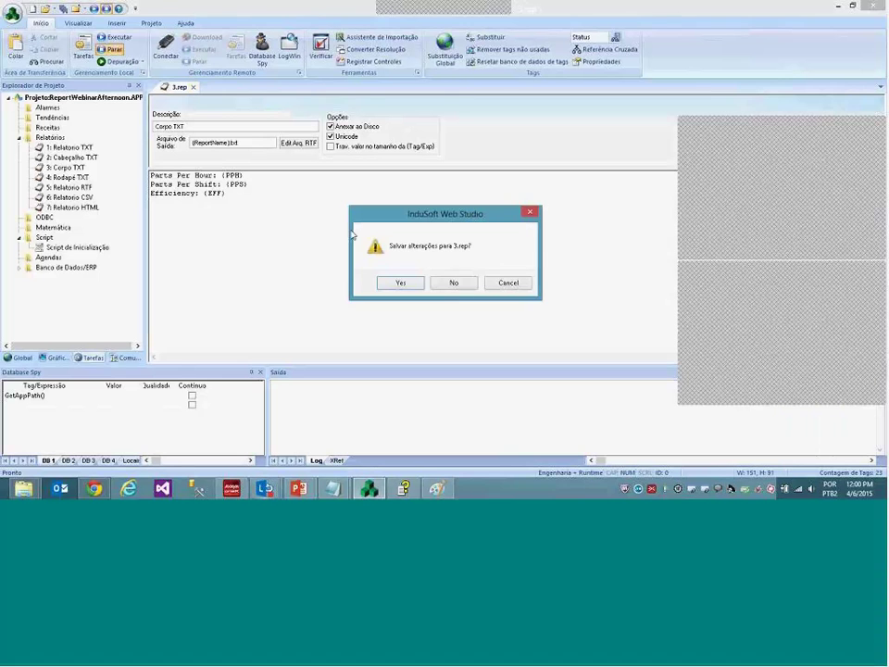
pyautogui.click(453, 284)
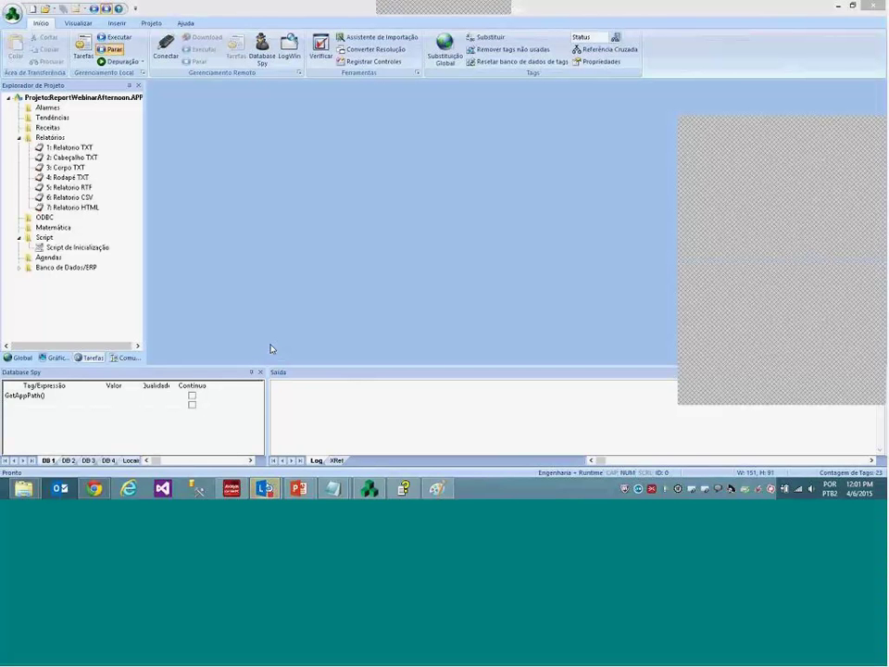
# Open the Bin folder of InduSoft Web Studio v7.1 under Program Files (x86) in File Explorer and locate the HST2TXT application
pyautogui.press('super+e')
pyautogui.doubleClick(162, 83)
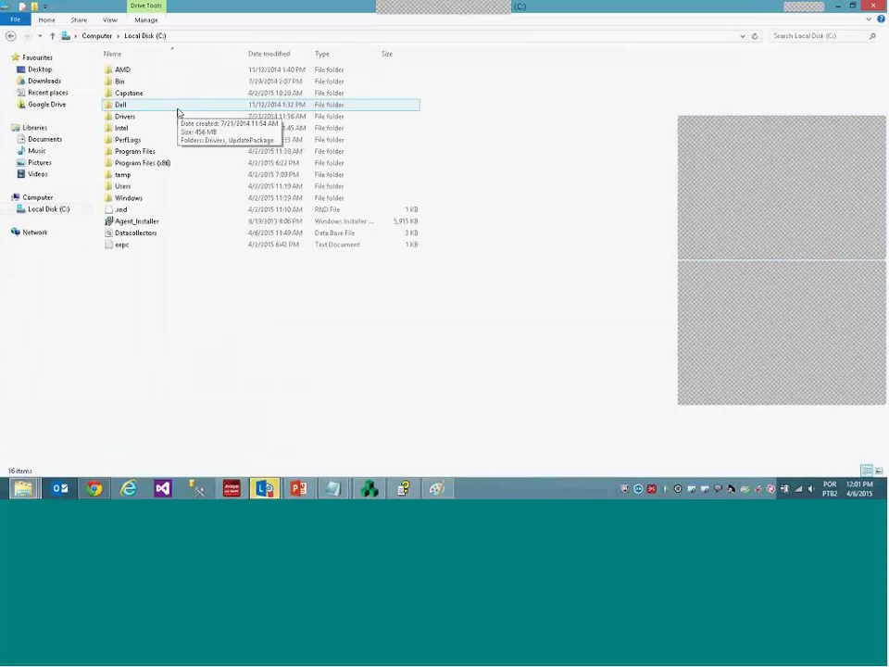
pyautogui.doubleClick(176, 165)
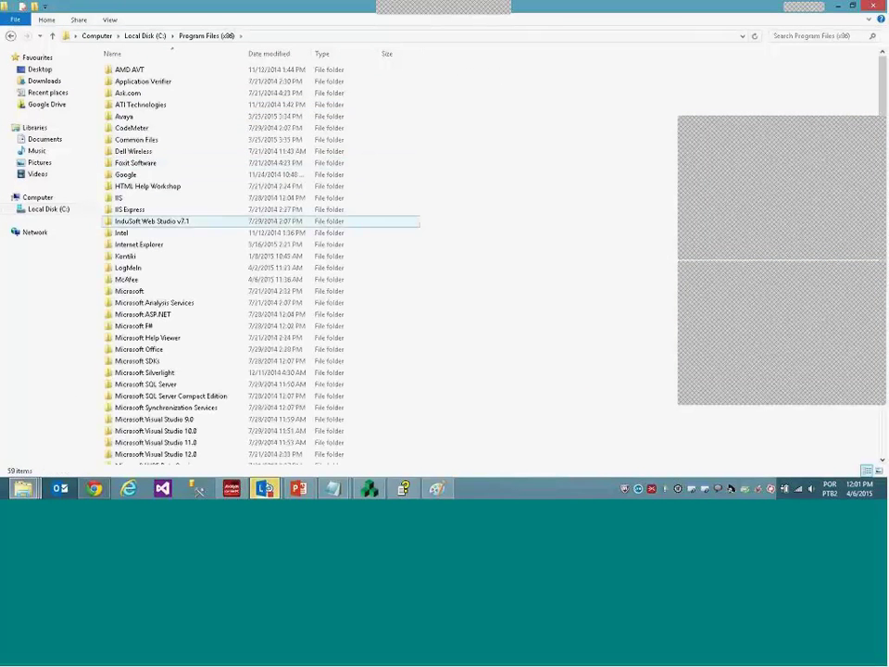
pyautogui.doubleClick(189, 223)
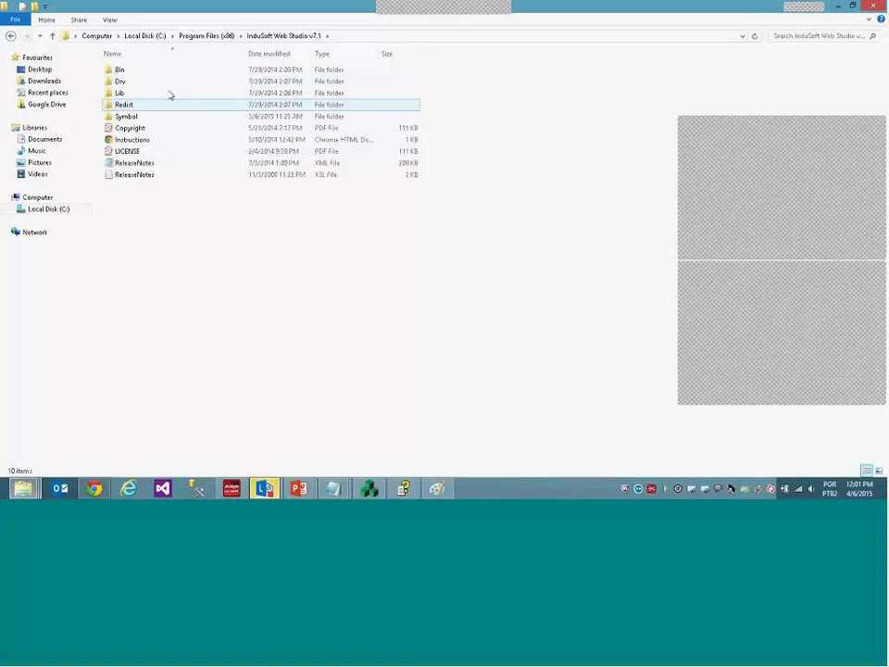
pyautogui.doubleClick(123, 71)
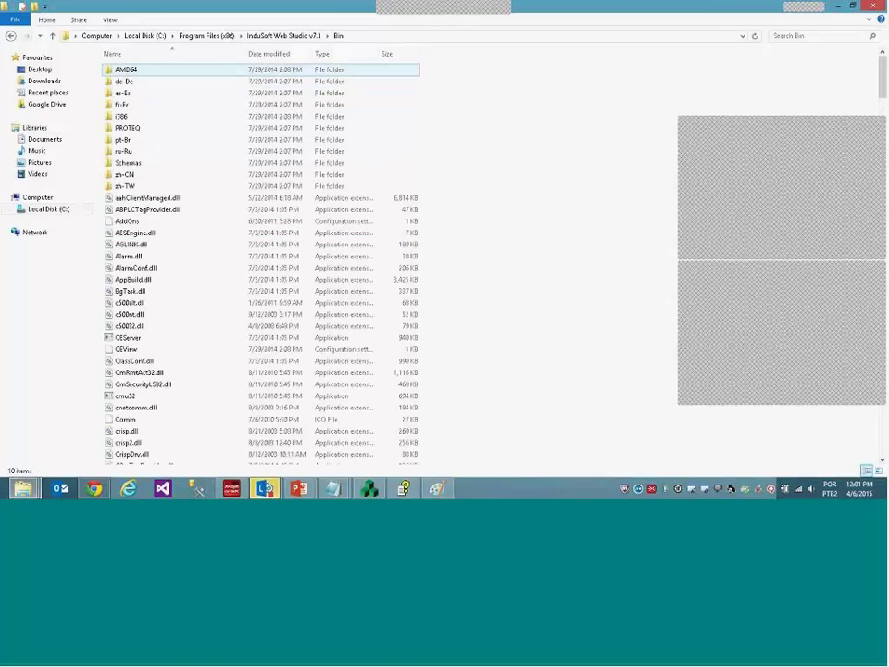
pyautogui.click(192, 276)
pyautogui.scroll(-20, 205, 306)
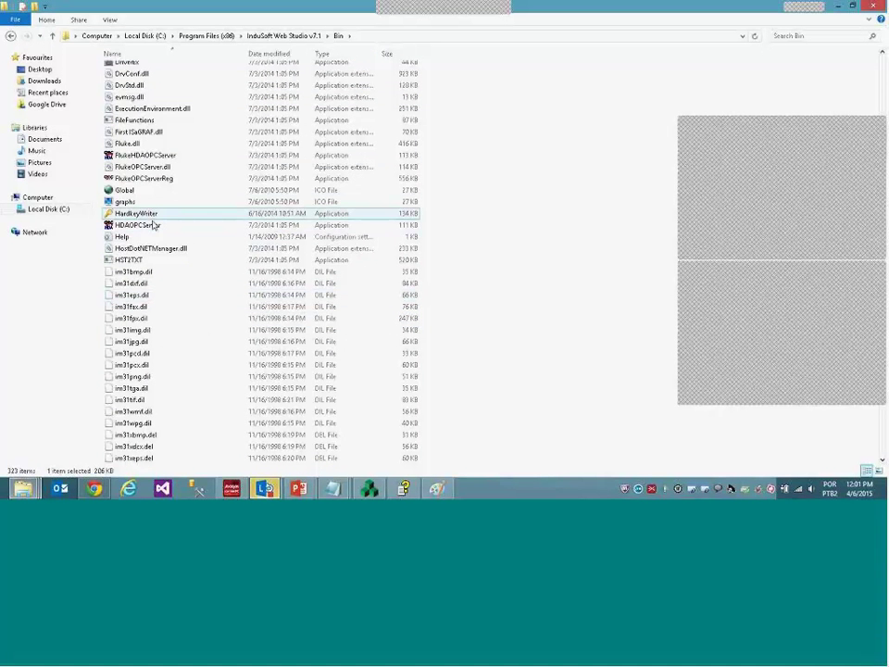
pyautogui.click(148, 260)
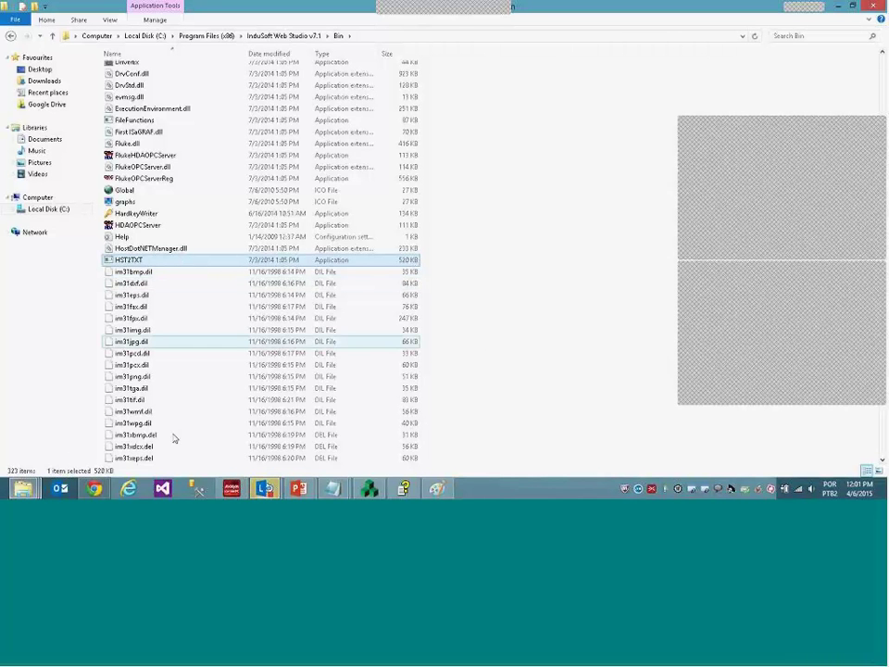
# Move HST2TXT from the ReportWebinarAfternoon project folder into its Hst subfolder and open that subfolder
pyautogui.moveTo(23, 488)
pyautogui.click(70, 426)
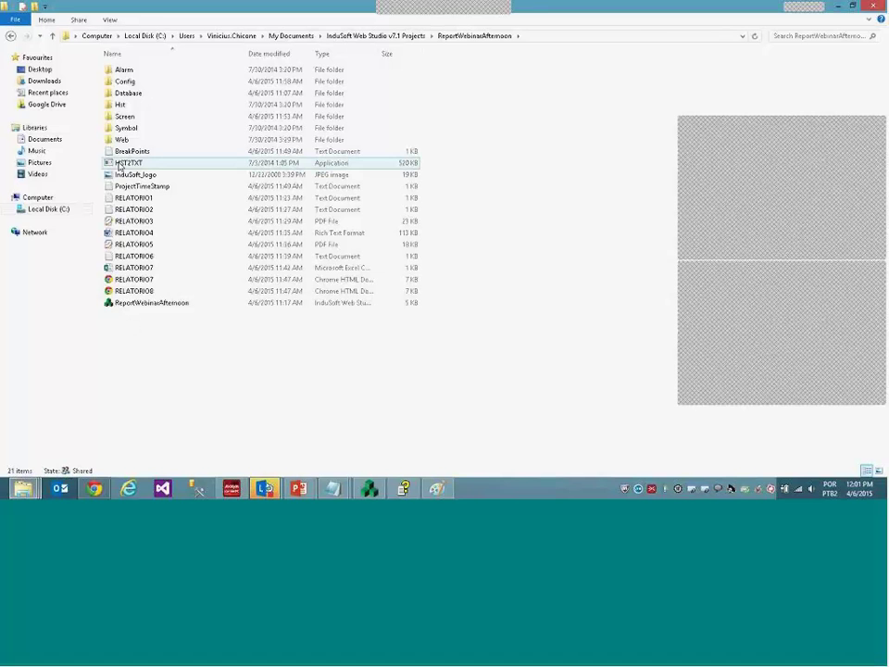
pyautogui.moveTo(119, 165); pyautogui.dragTo(126, 104)
pyautogui.doubleClick(127, 104)
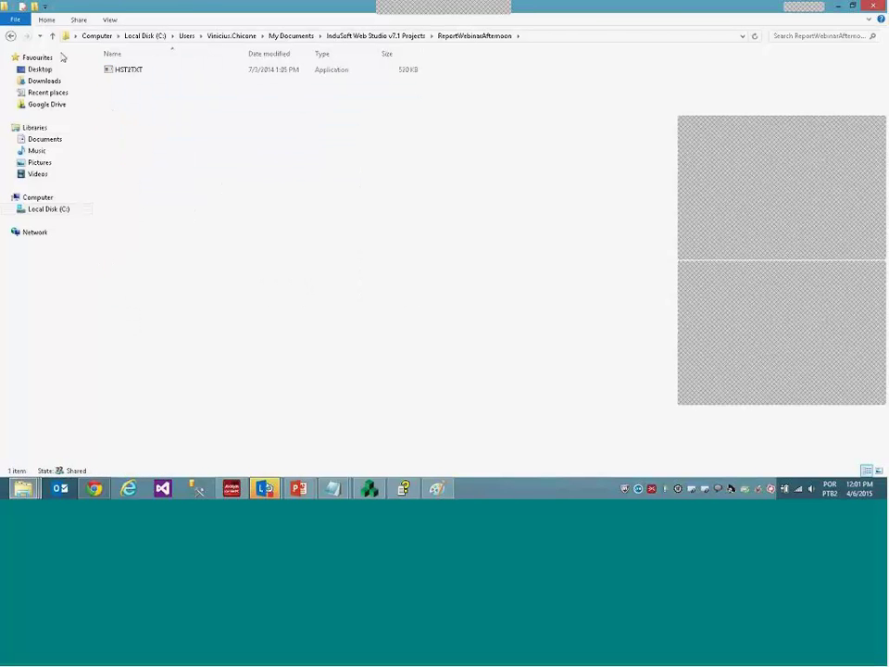
pyautogui.moveTo(113, 87); pyautogui.dragTo(156, 85)
pyautogui.click(128, 71)
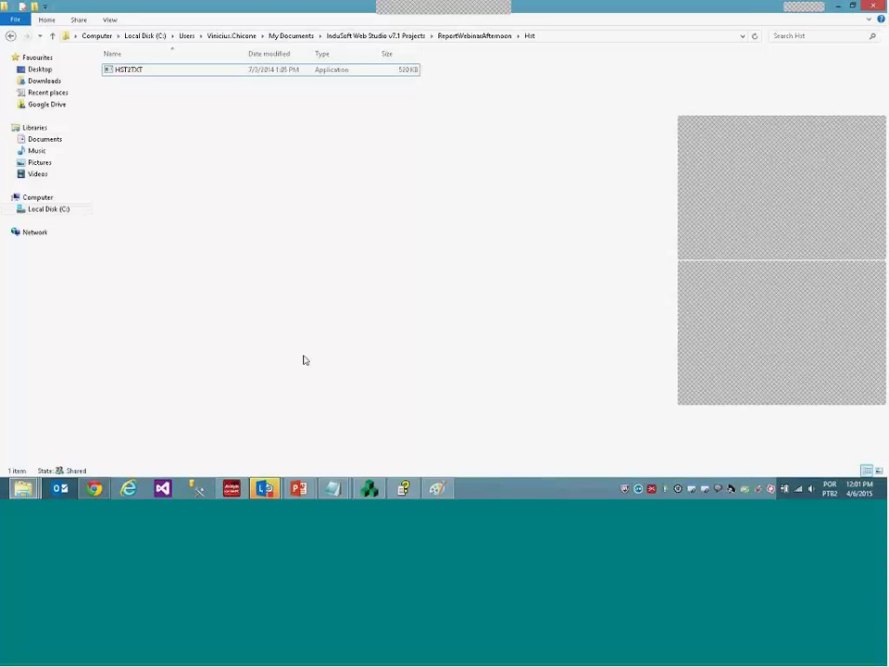
# Search the InduSoft technical reference for HST2TXT, read through the HST2TXT function topic and minimize the help window
pyautogui.click(370, 488)
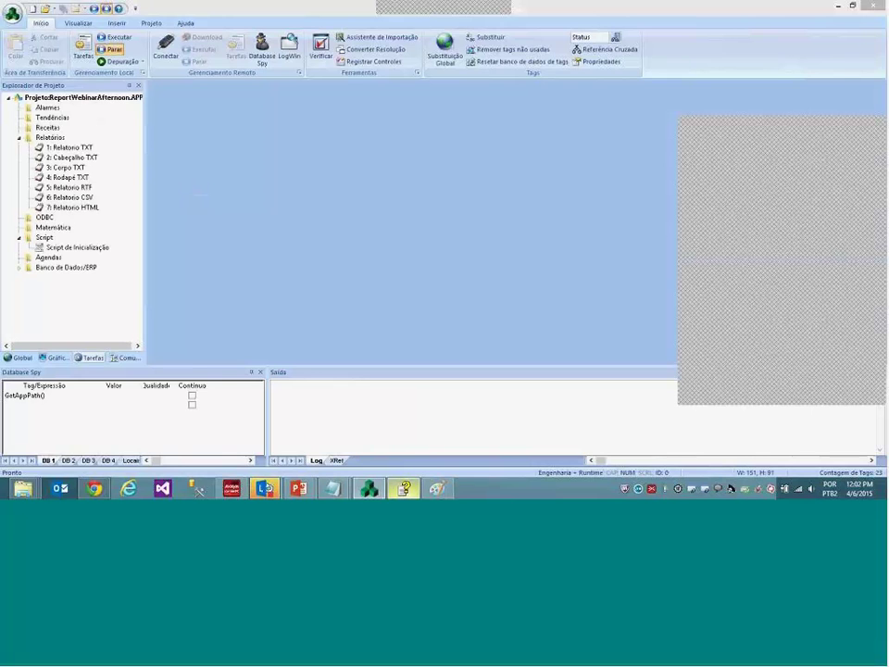
pyautogui.click(404, 489)
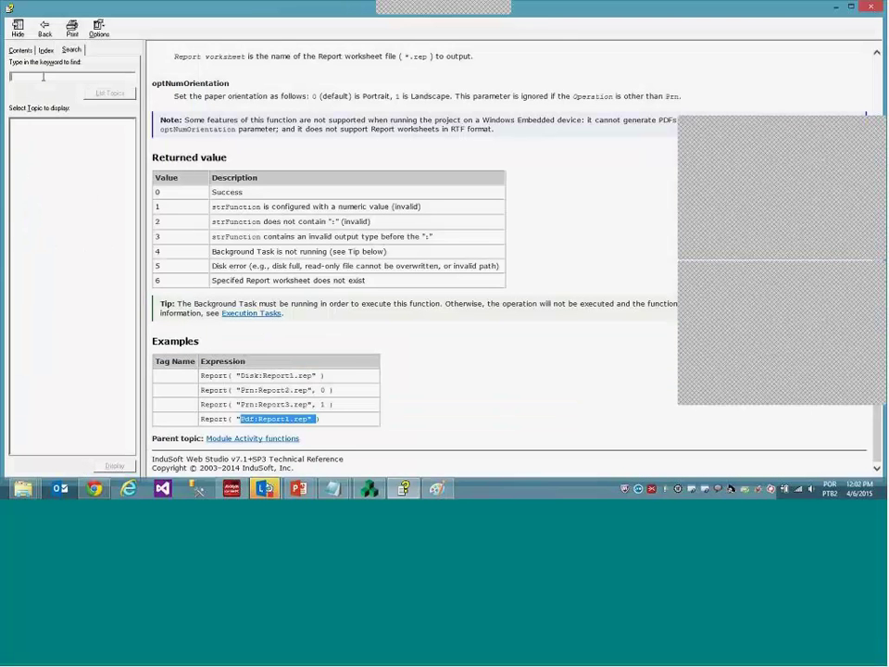
pyautogui.click(43, 74)
pyautogui.write('HST2TXT')
pyautogui.press('Return')
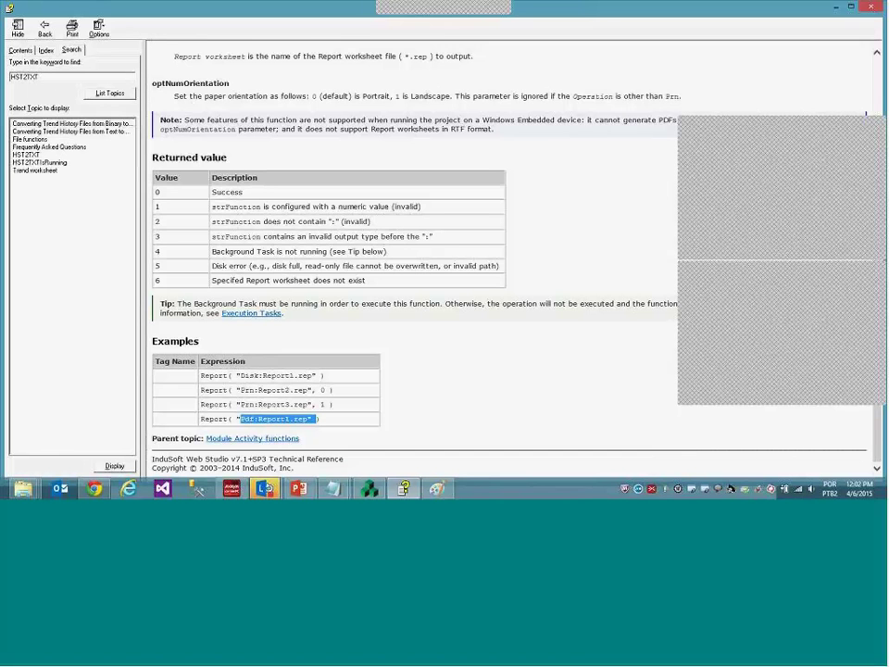
pyautogui.click(28, 155)
pyautogui.doubleClick(27, 154)
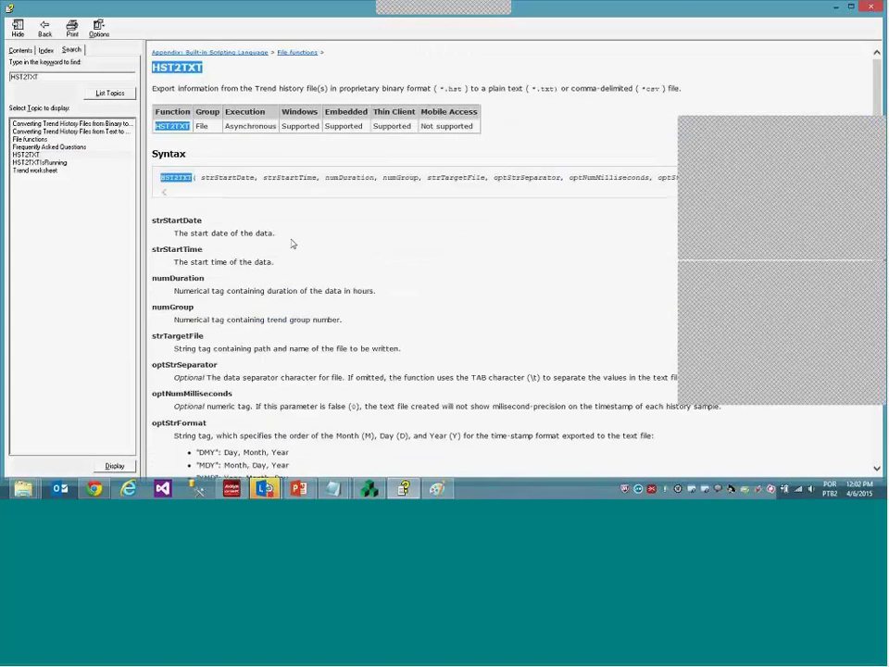
pyautogui.scroll(-1, 295, 245)
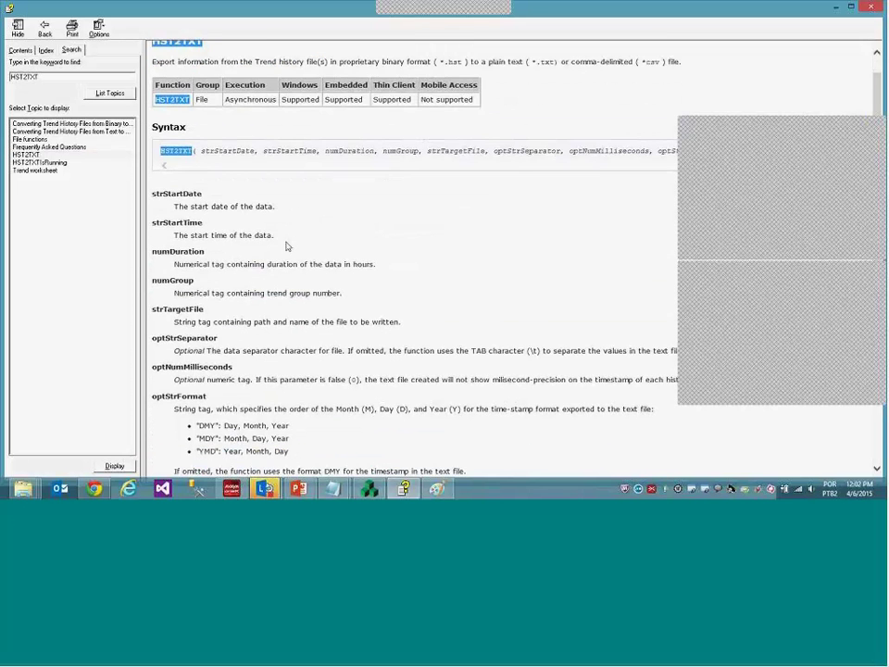
pyautogui.scroll(-1, 282, 245)
pyautogui.scroll(-8, 282, 246)
pyautogui.scroll(10, 304, 250)
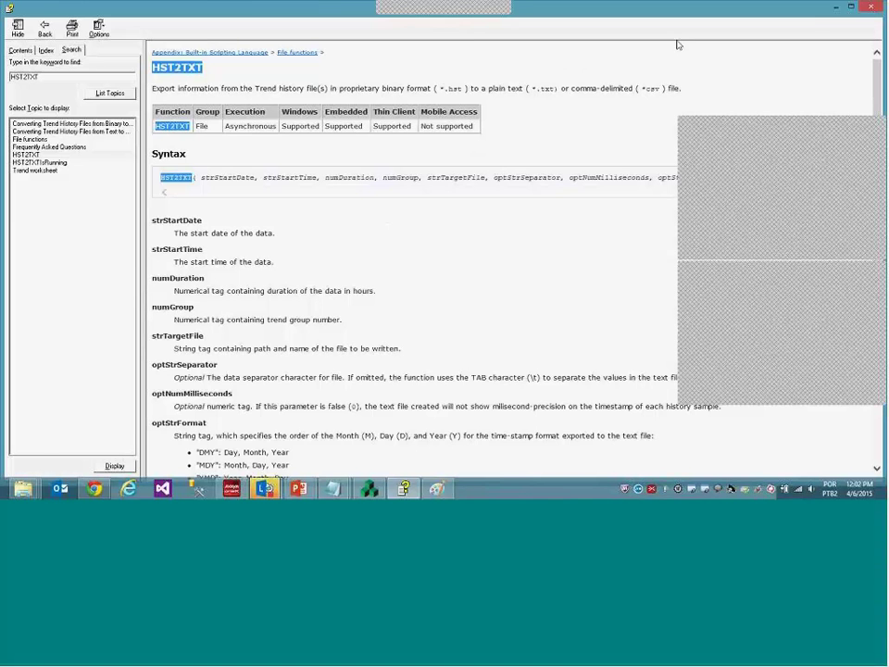
pyautogui.click(834, 9)
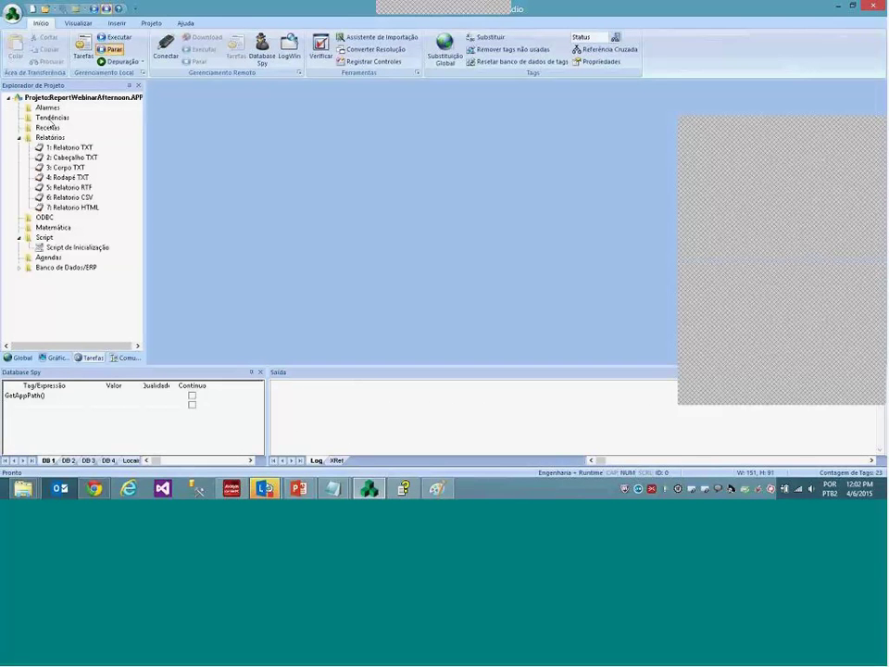
# Insert a new trend worksheet, point out its tag name rows and close it without saving
pyautogui.rightClick(53, 118)
pyautogui.click(58, 126)
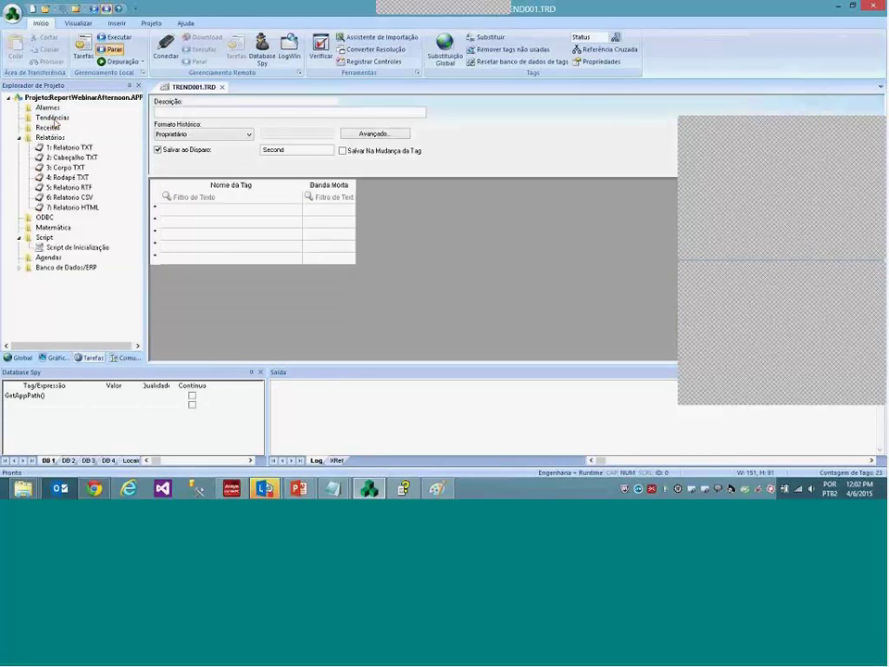
pyautogui.moveTo(234, 214); pyautogui.dragTo(237, 251)
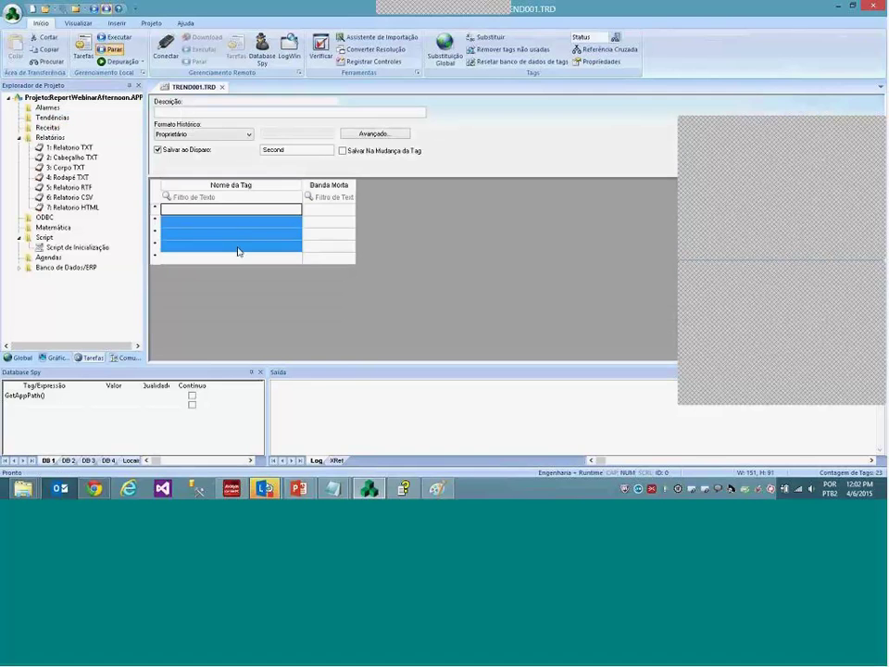
pyautogui.click(239, 243)
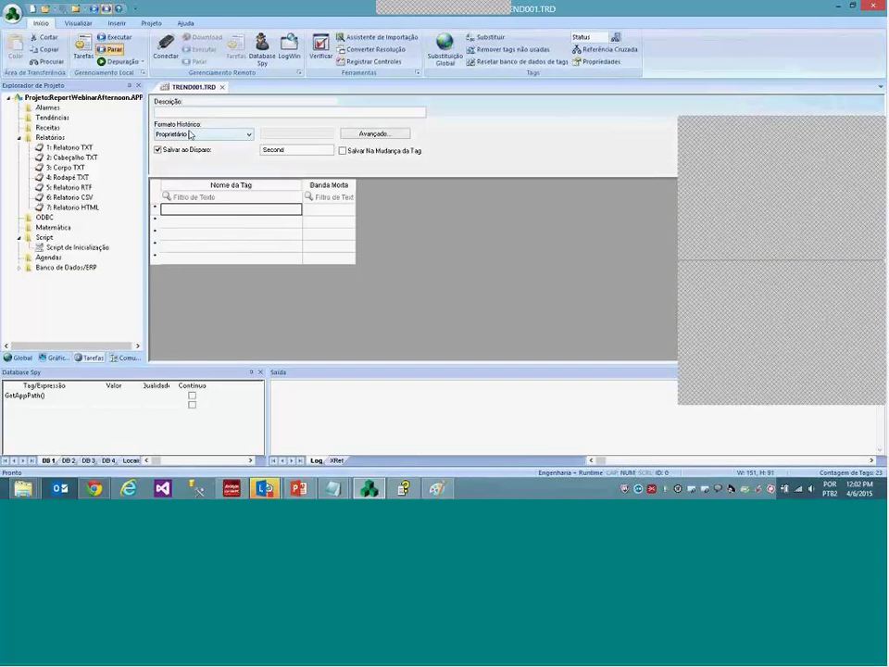
pyautogui.click(223, 86)
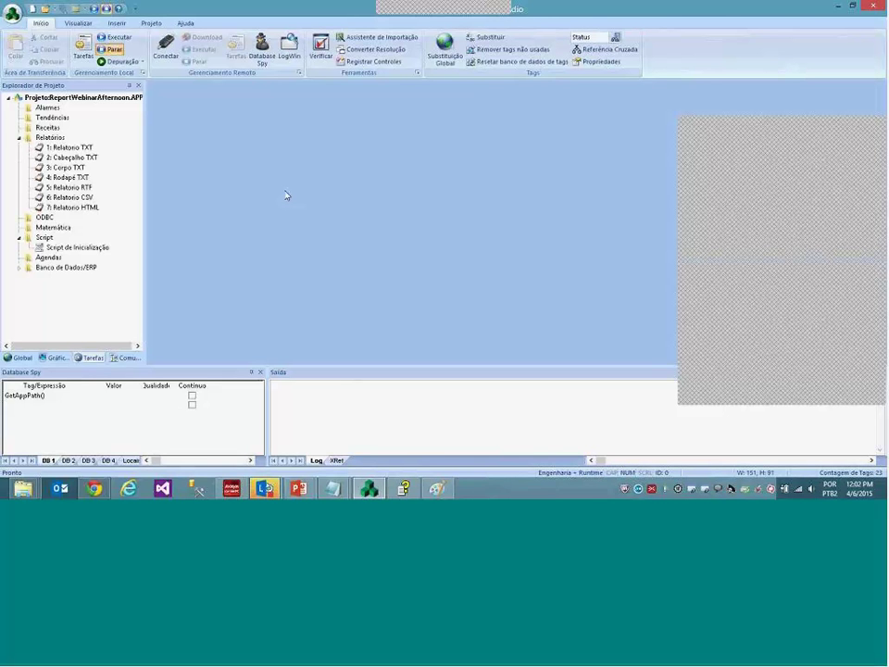
# Switch to the PowerPoint slide show and advance from Q & A to the Contate a Indusoft Hoje slide
pyautogui.click(808, 193)
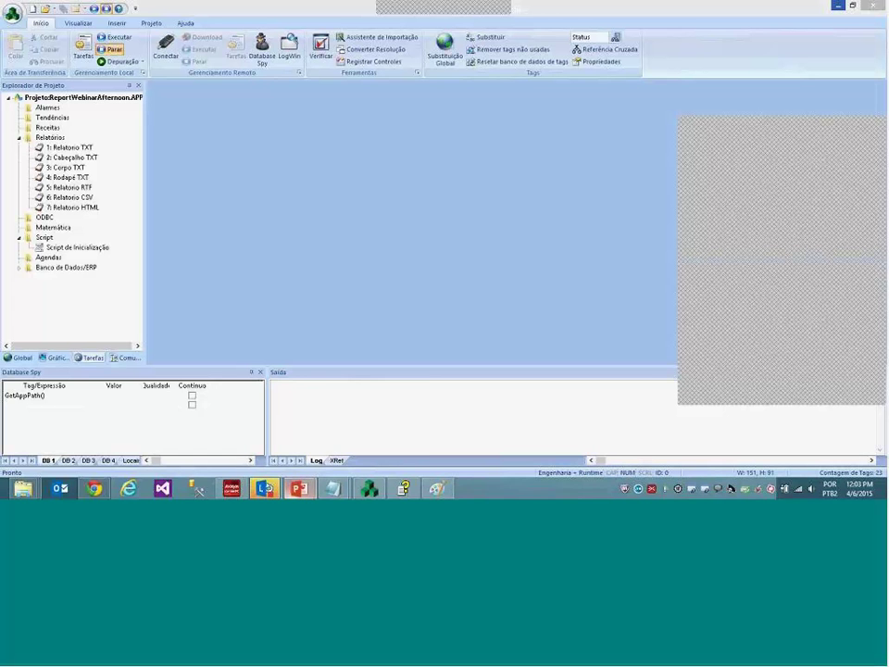
pyautogui.moveTo(306, 484)
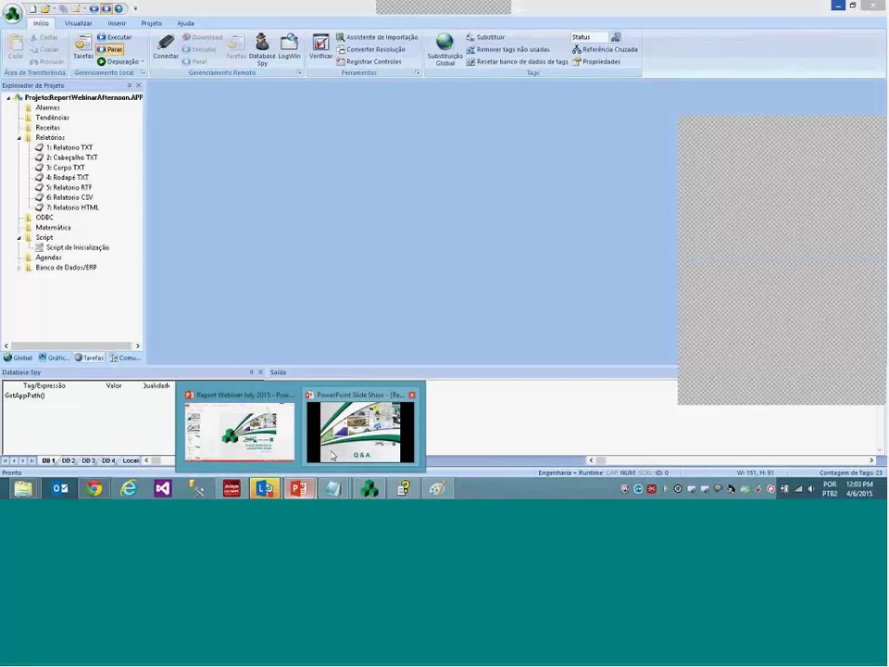
pyautogui.click(332, 455)
pyautogui.click(656, 232)
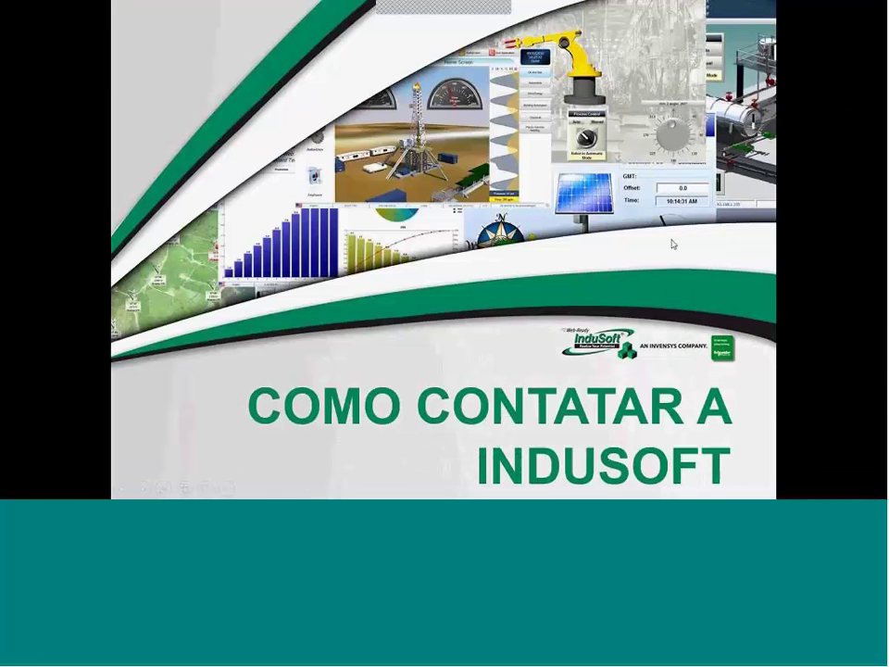
pyautogui.click(588, 216)
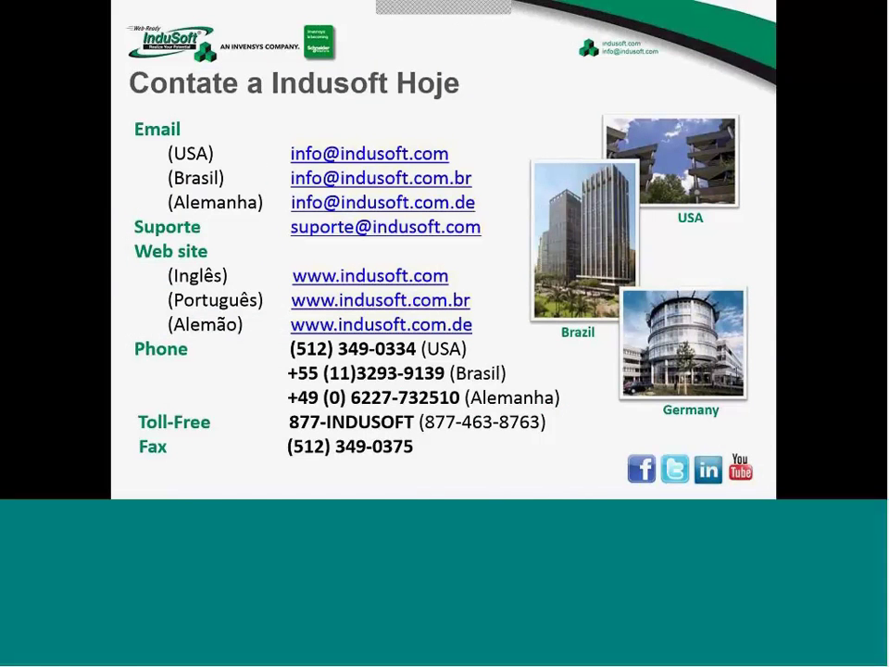
# Switch back to InduSoft Web Studio, open the Inicial.scr screen and draw a trend control about 613 by 289 pixels beside the report buttons
pyautogui.hotkey('alt', 'Tab')
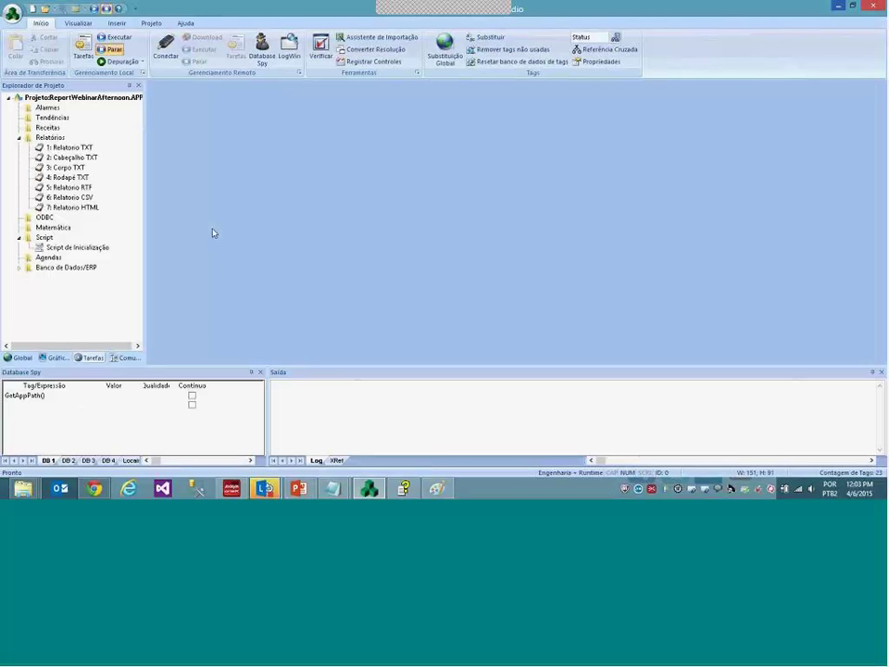
pyautogui.click(57, 358)
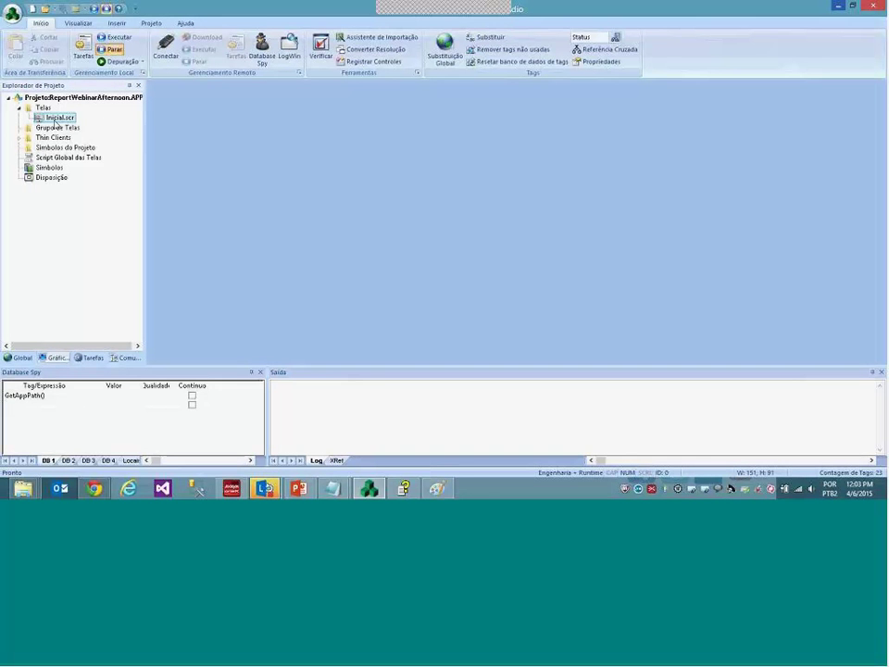
pyautogui.doubleClick(57, 119)
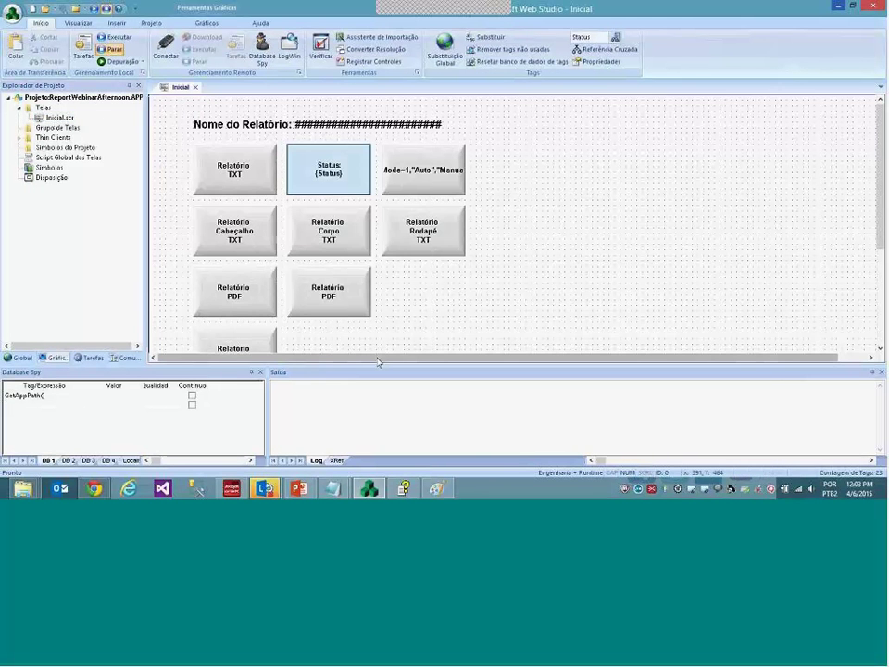
pyautogui.click(206, 22)
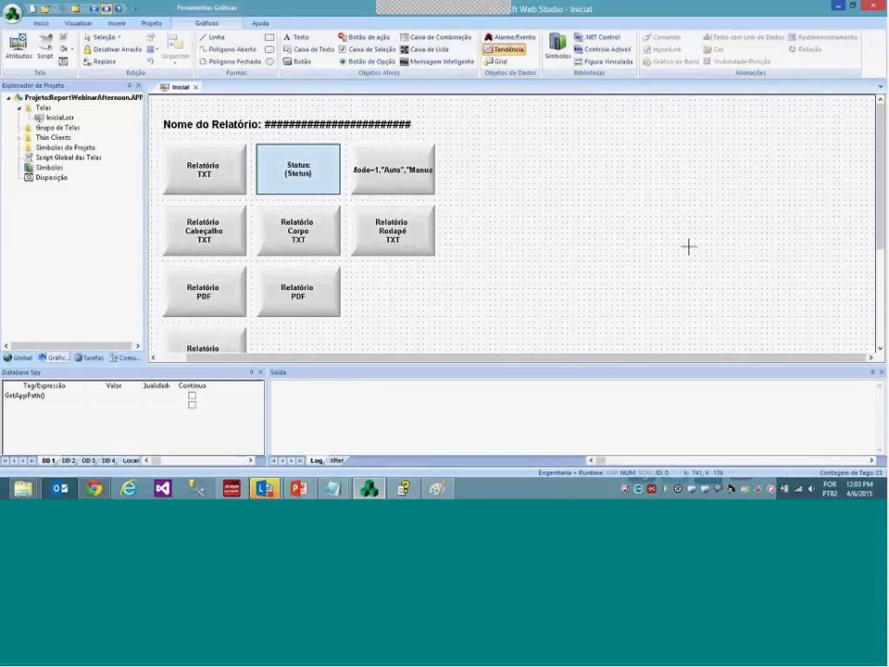
pyautogui.moveTo(481, 121); pyautogui.dragTo(852, 280)
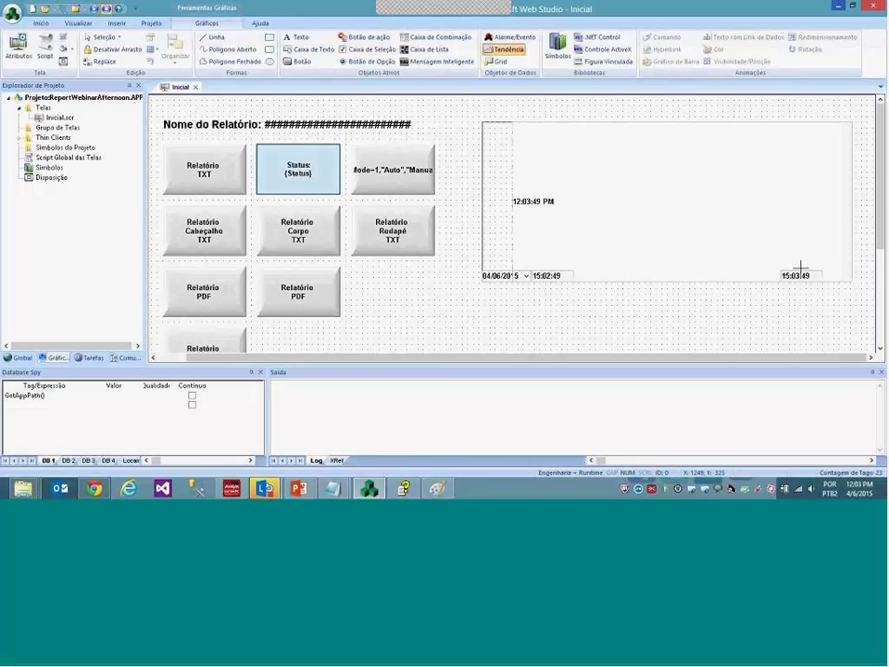
# Set the export-to-file format to JPG in the trend control's advanced properties, leaving the export trigger and file name blank
pyautogui.doubleClick(746, 242)
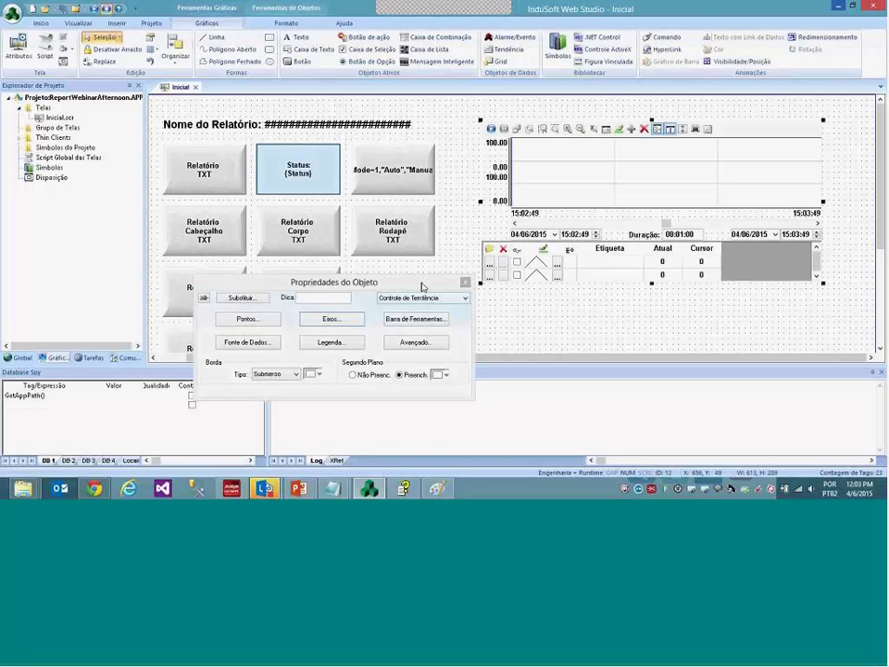
pyautogui.moveTo(421, 283); pyautogui.dragTo(417, 124)
pyautogui.click(412, 183)
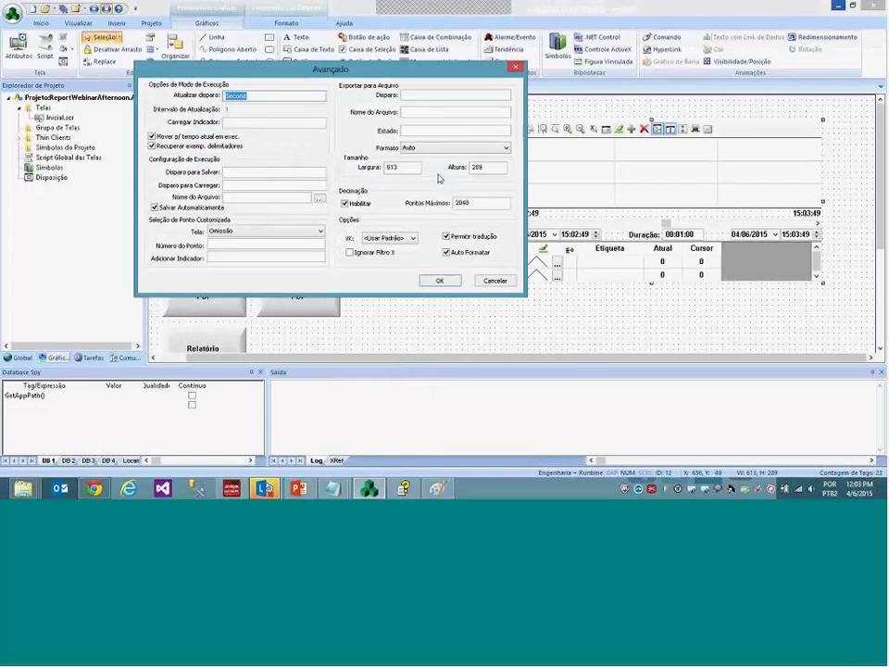
pyautogui.click(442, 94)
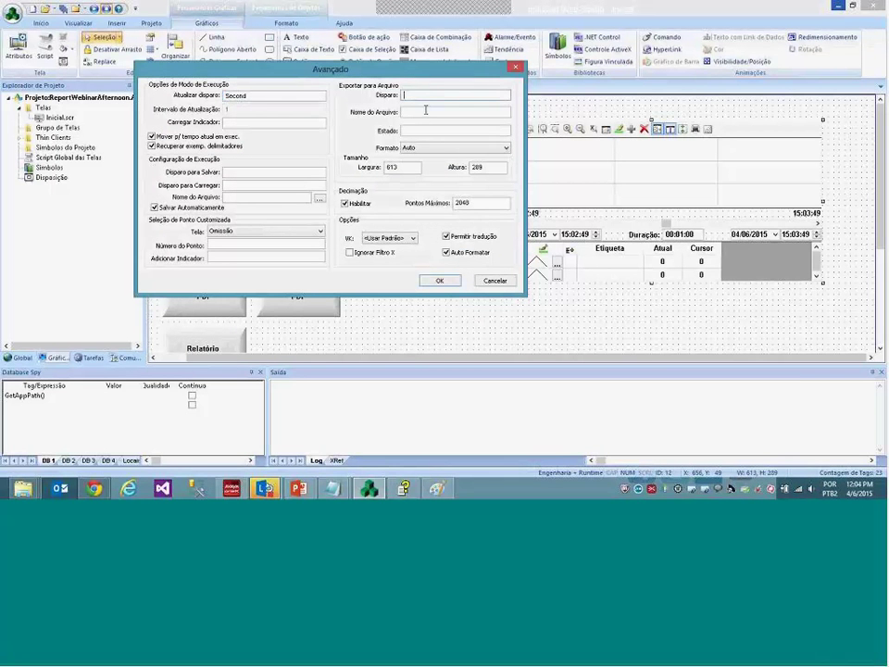
pyautogui.click(430, 145)
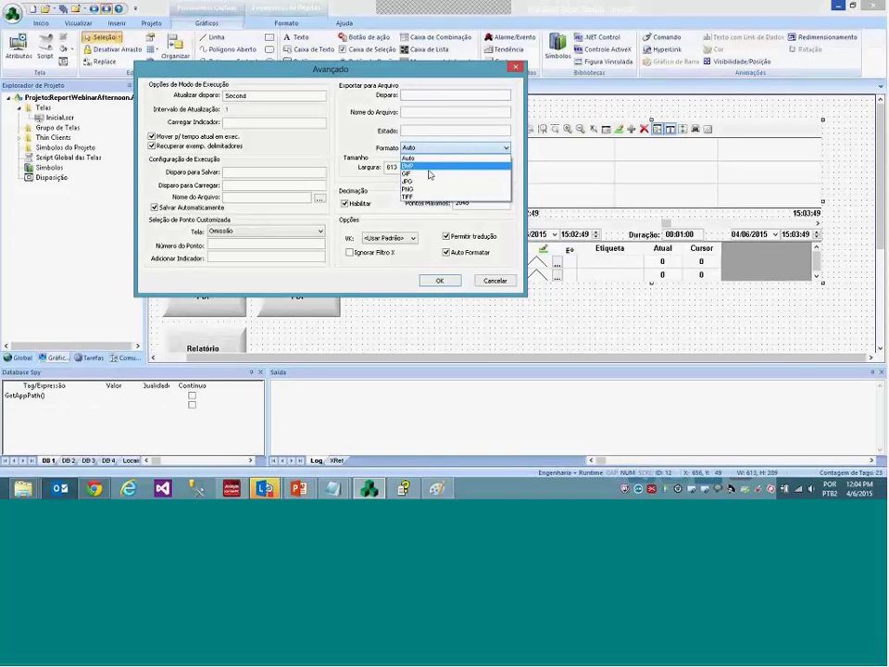
pyautogui.click(427, 181)
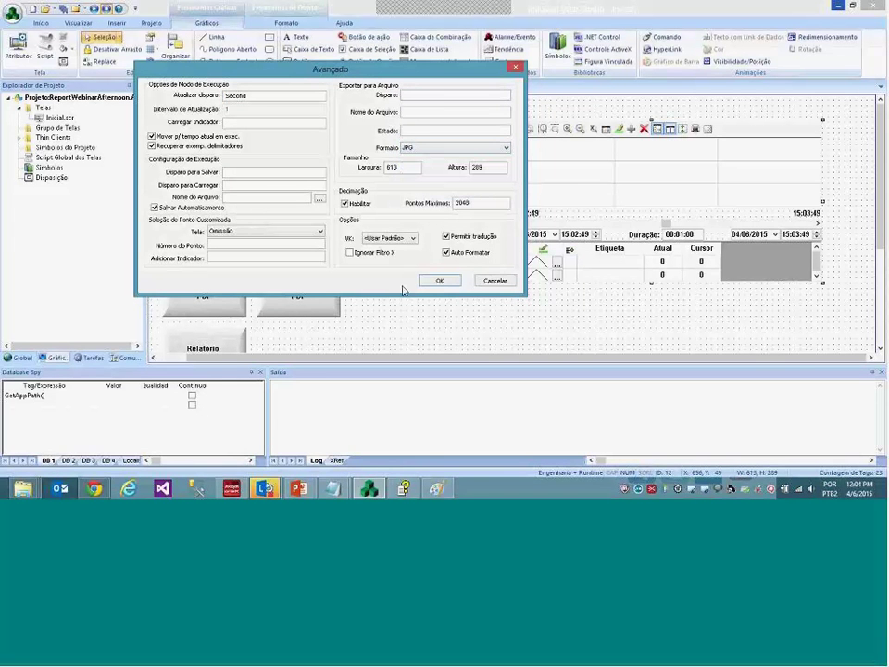
pyautogui.click(418, 96)
pyautogui.click(446, 114)
pyautogui.click(440, 280)
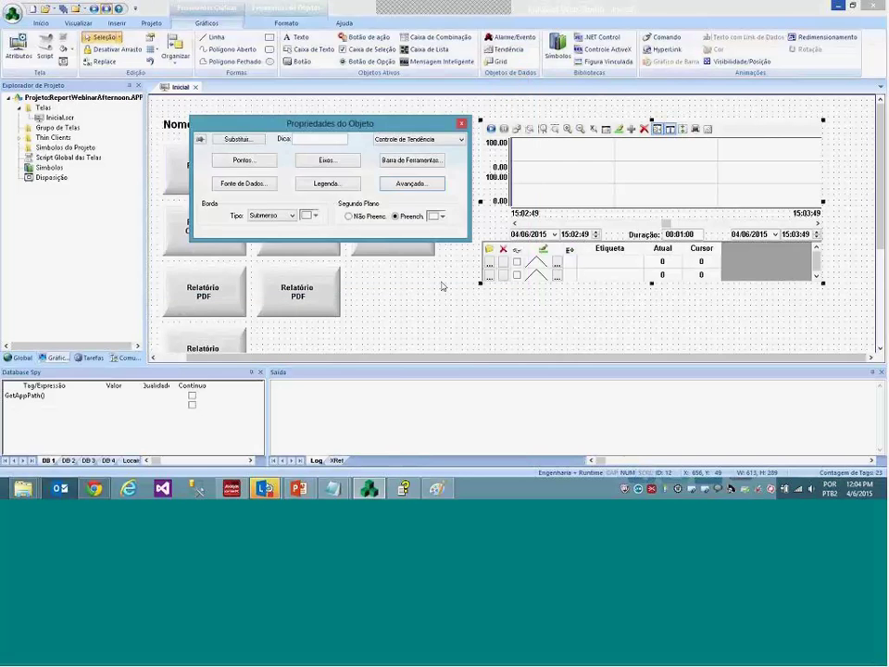
# Close the trend control's properties, open the Relatorio HTML report worksheet and read through its HTML source to the end
pyautogui.click(433, 287)
pyautogui.click(91, 356)
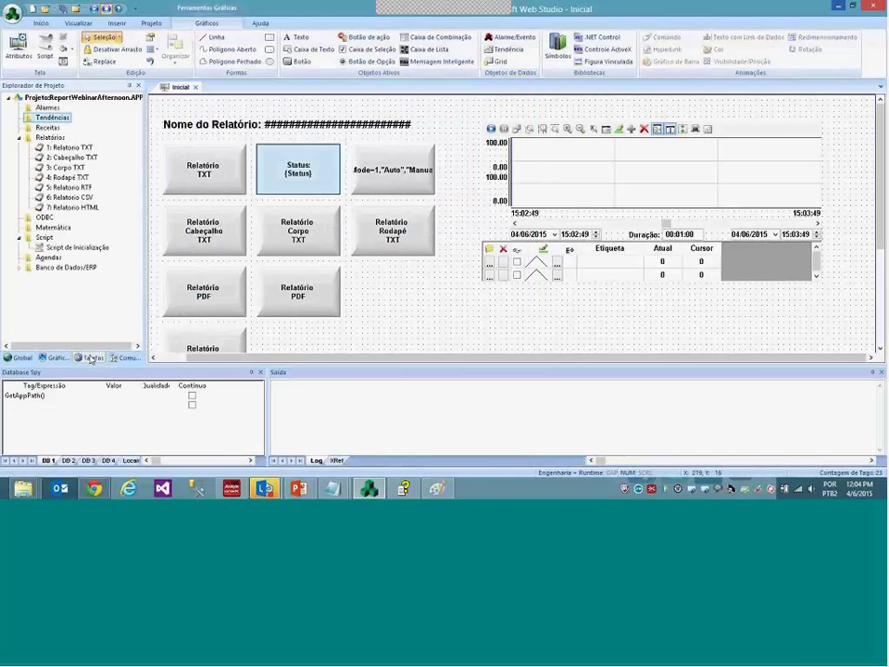
pyautogui.doubleClick(76, 206)
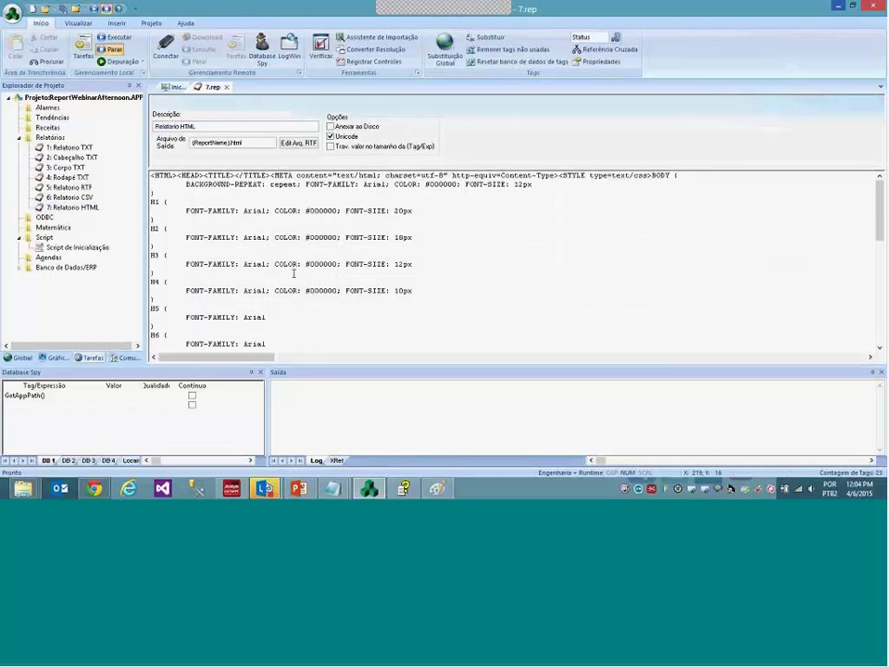
pyautogui.scroll(-6, 296, 269)
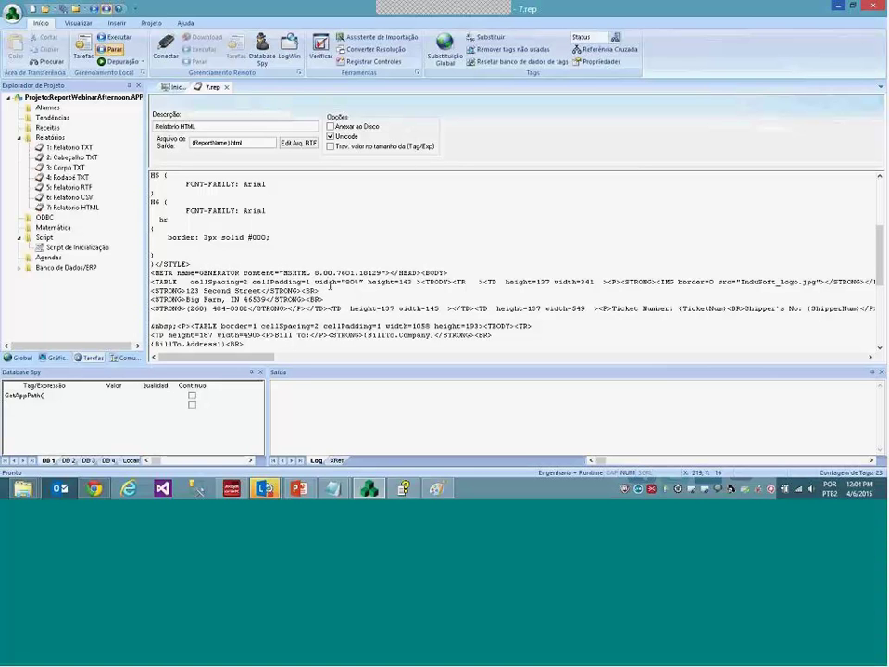
pyautogui.scroll(-1, 329, 285)
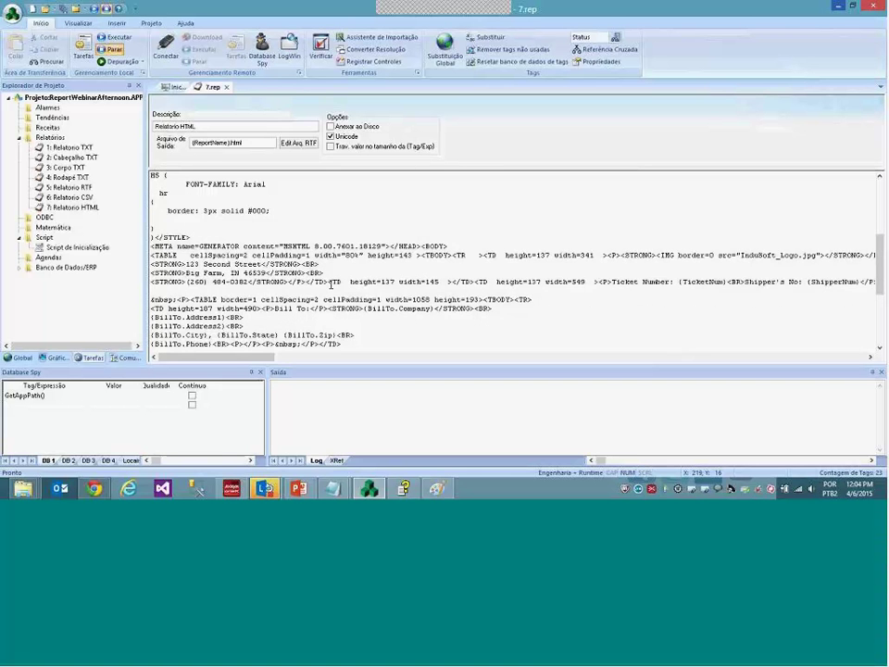
pyautogui.scroll(-1, 331, 284)
pyautogui.scroll(-3, 330, 286)
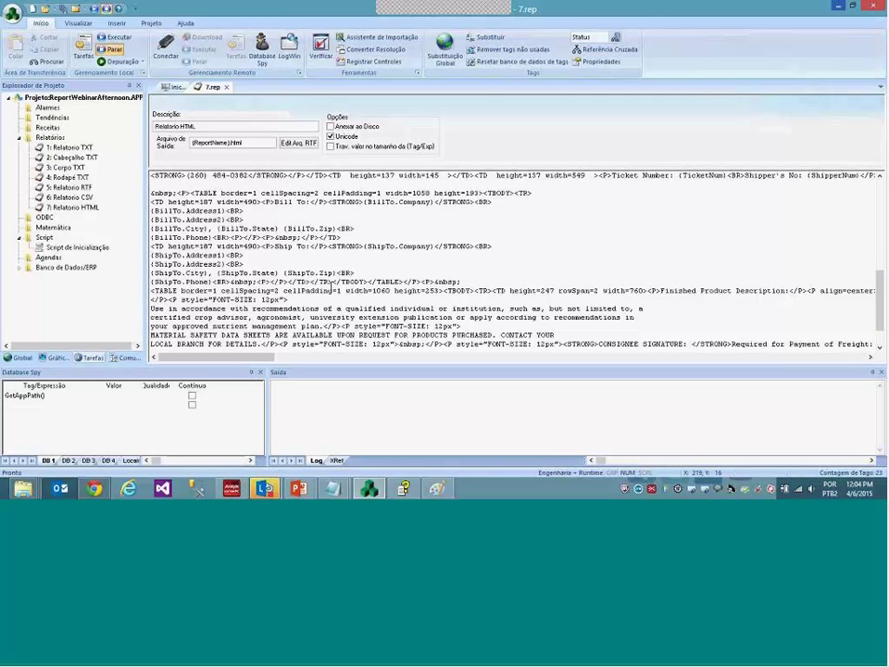
pyautogui.scroll(-1, 331, 289)
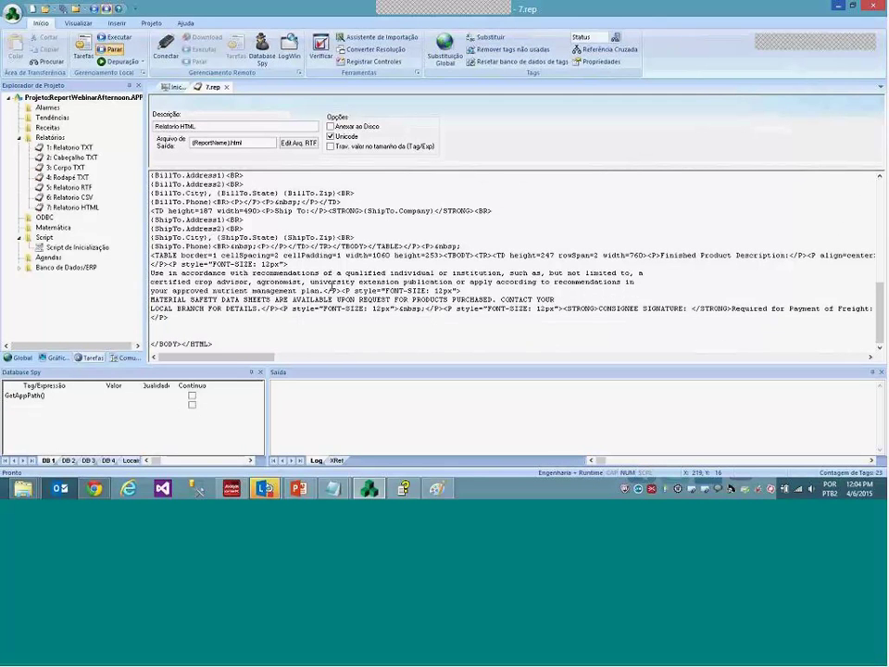
# Search the report's HTML source from its beginning for "jpg" and highlight the image file name InduSoft_Logo.jpg in the IMG tag
pyautogui.scroll(10, 331, 285)
pyautogui.hotkey('ctrl', 'f')
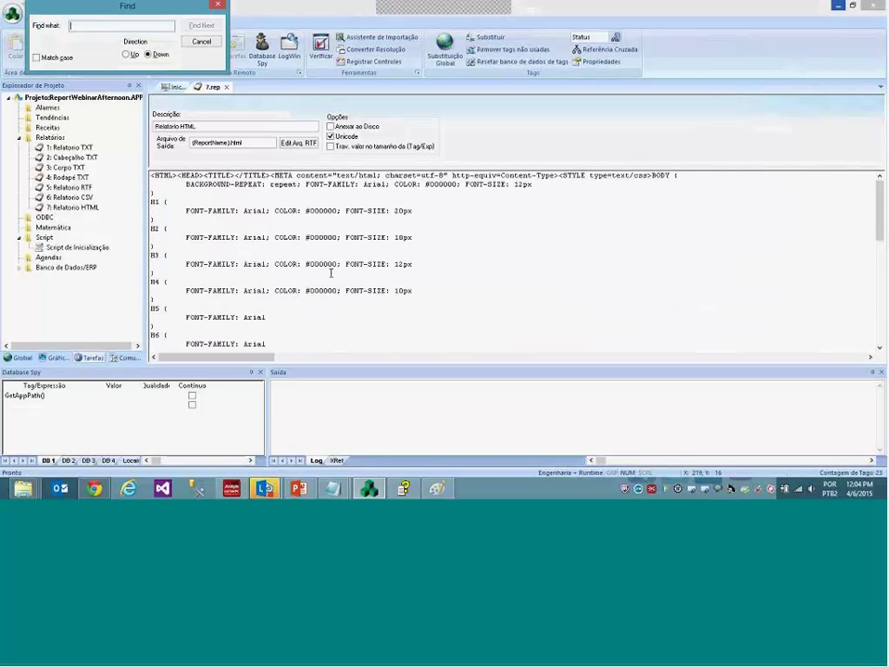
pyautogui.write('jpg')
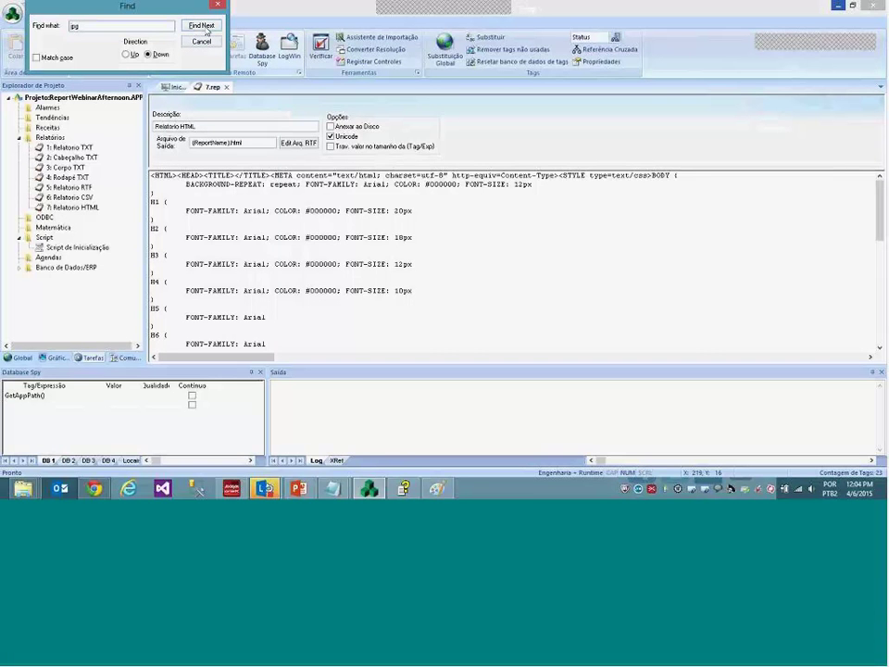
pyautogui.click(206, 28)
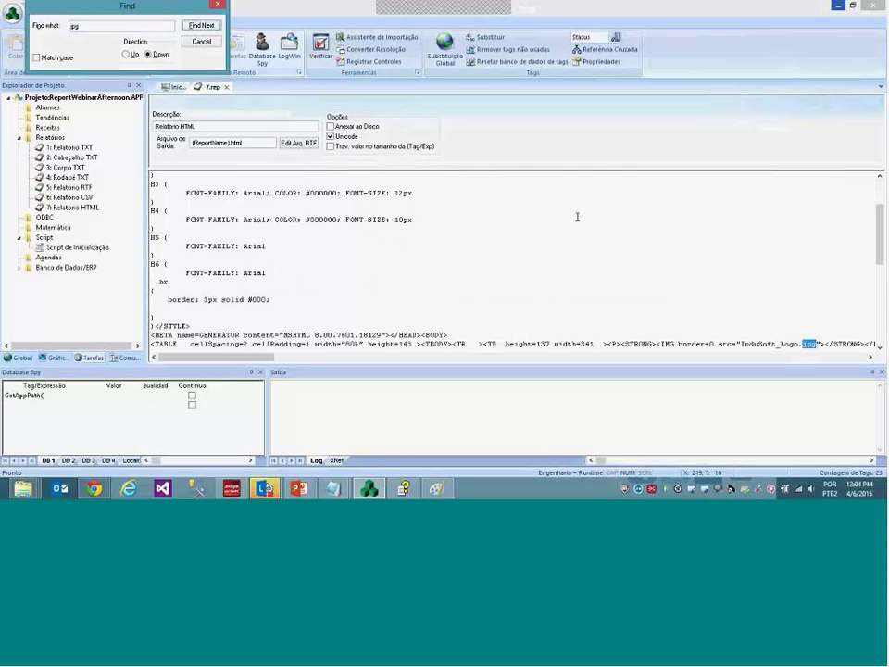
pyautogui.moveTo(706, 323); pyautogui.dragTo(780, 254)
pyautogui.scroll(2, 780, 256)
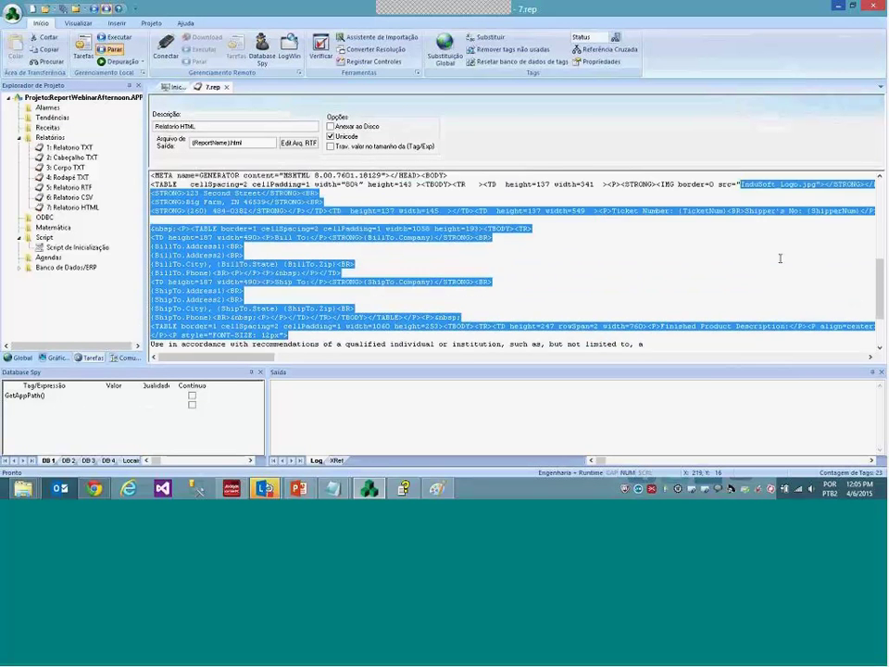
pyautogui.scroll(2, 780, 259)
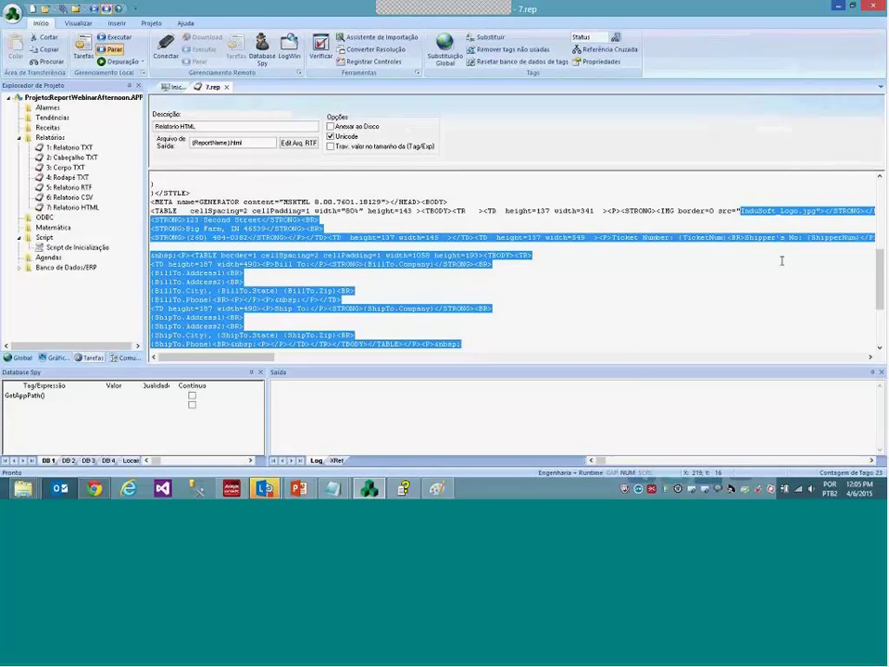
pyautogui.moveTo(781, 259); pyautogui.dragTo(815, 239)
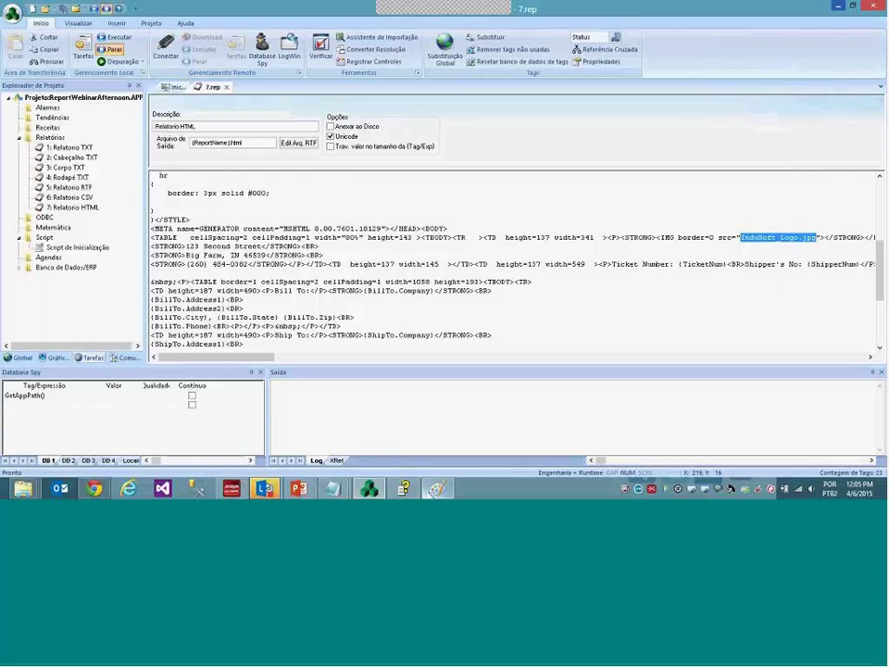
# Show the InduSoft logo image in Paint and return to the running PowerPoint slide show
pyautogui.click(437, 489)
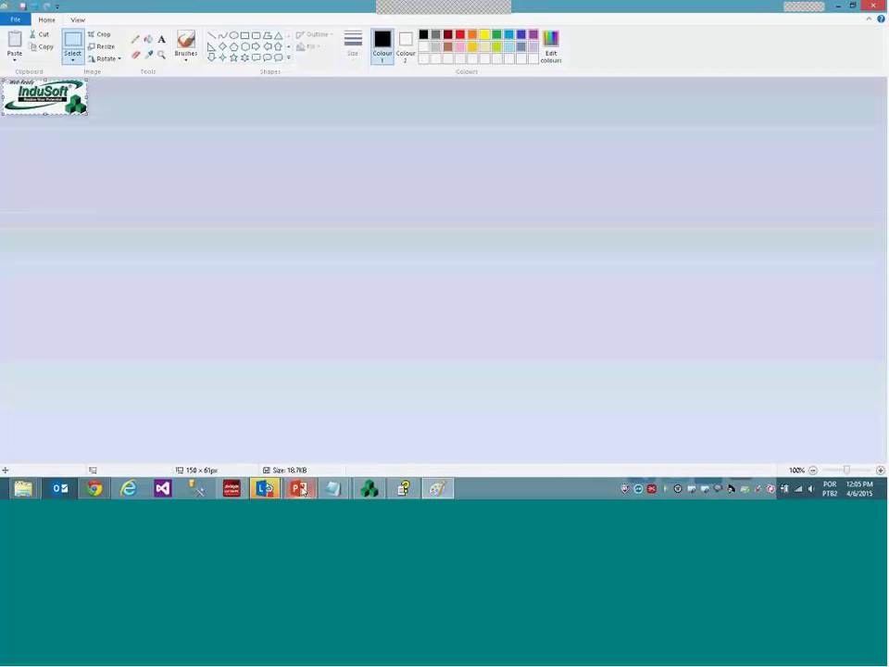
pyautogui.moveTo(298, 488)
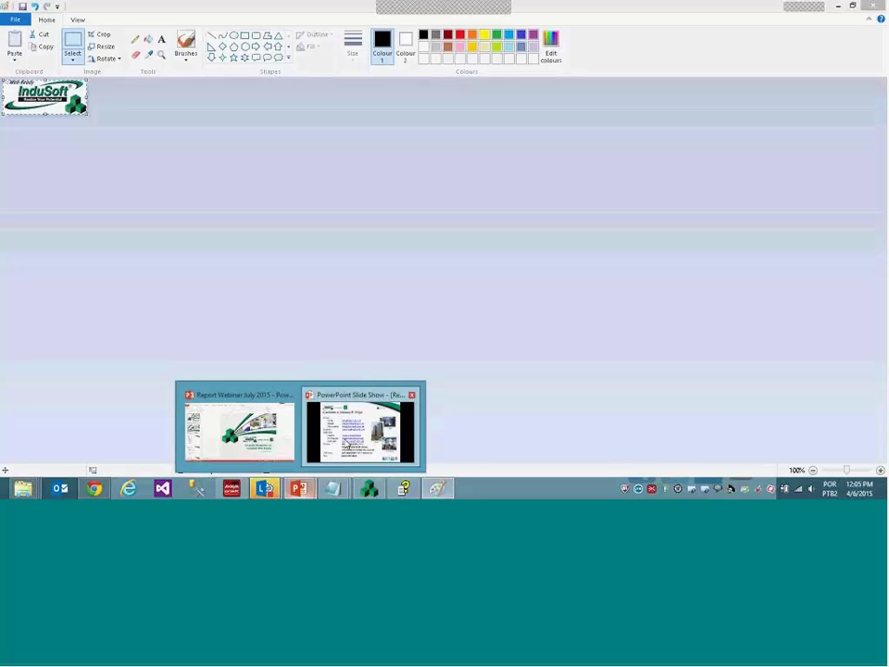
pyautogui.click(347, 444)
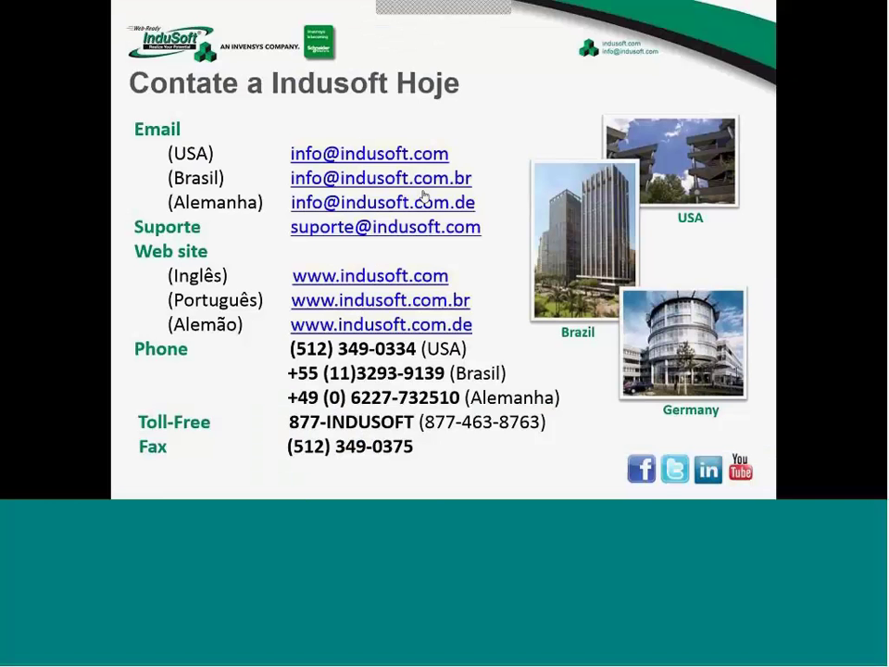